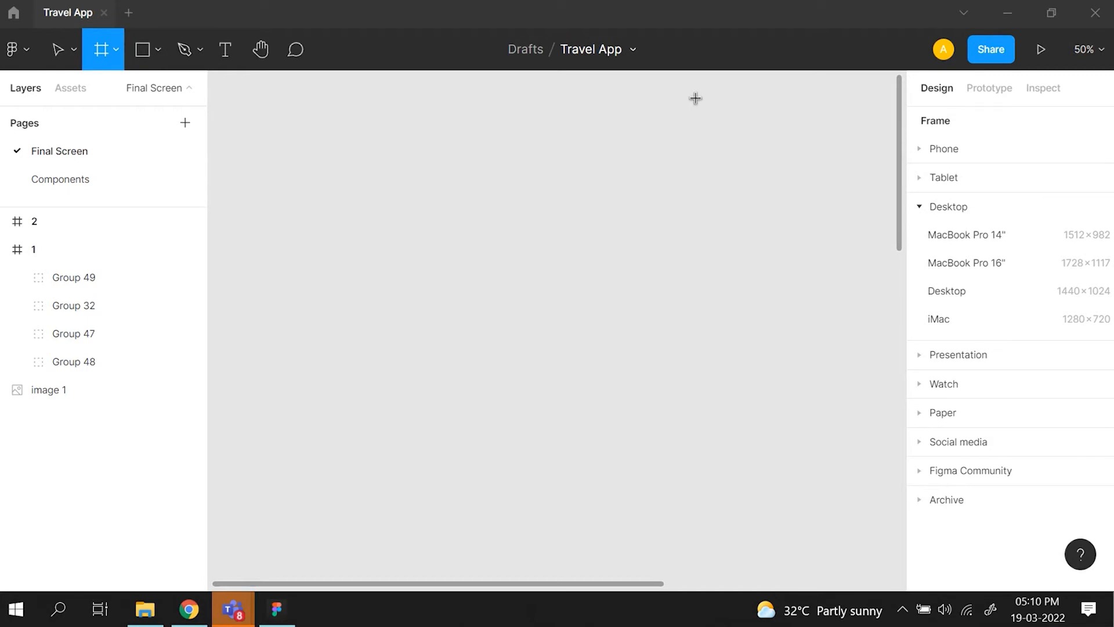
- Examine the main menu and the options offered by the move, frame, shape and pen tools
{"action": "left_click", "coordinate": [20, 58]}
{"action": "mouse_move", "coordinate": [82, 178]}
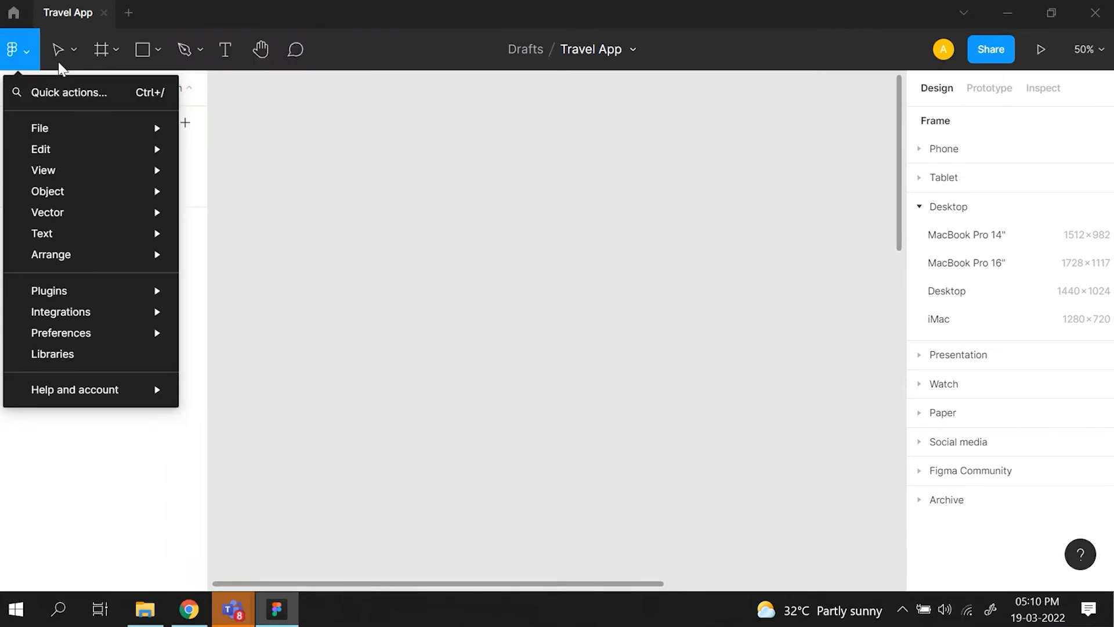
{"action": "left_click", "coordinate": [55, 58]}
{"action": "left_click", "coordinate": [56, 60]}
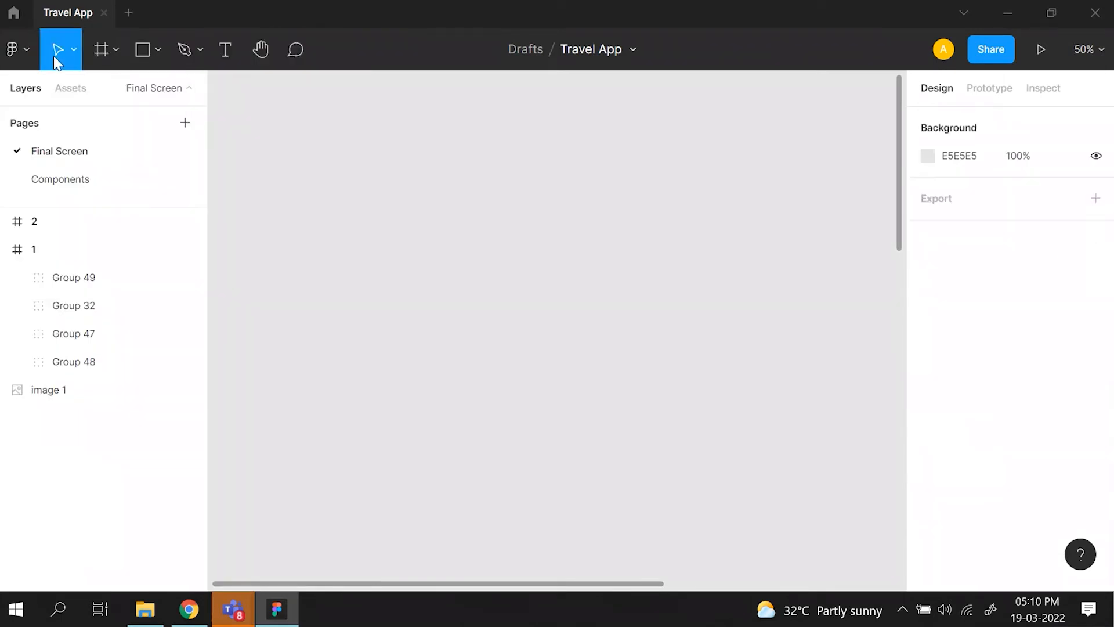
{"action": "left_click", "coordinate": [73, 46]}
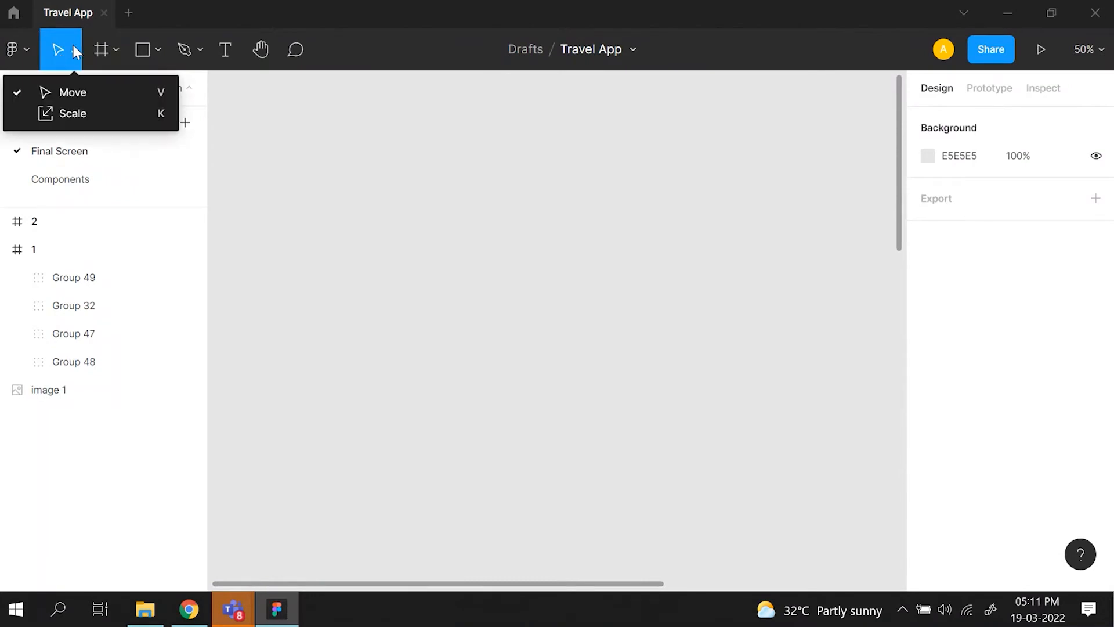
{"action": "left_click", "coordinate": [107, 48]}
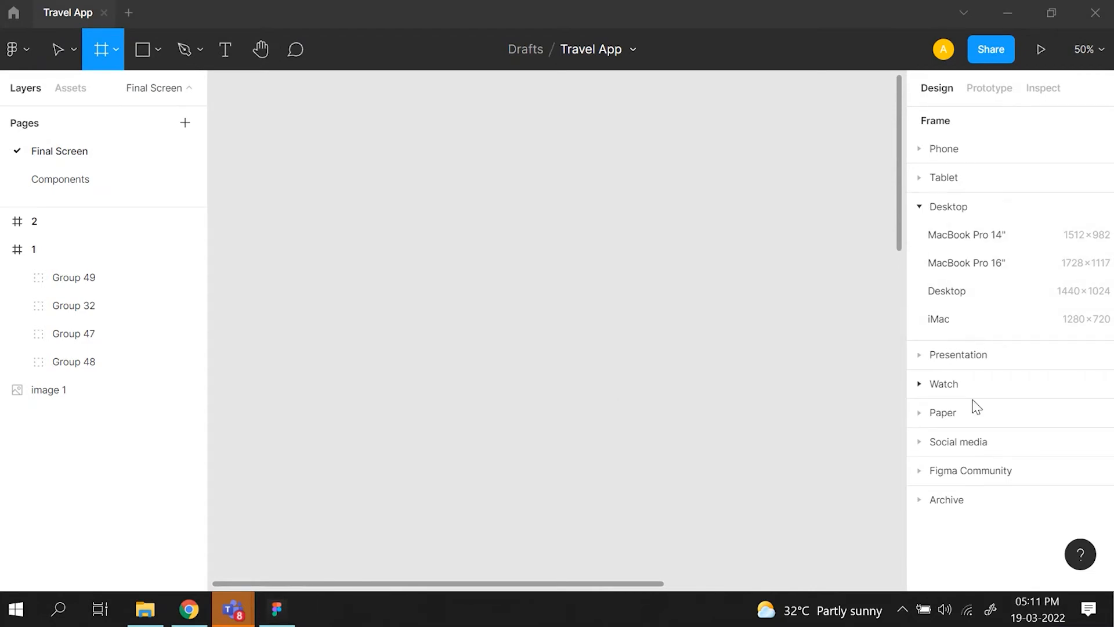
{"action": "left_click", "coordinate": [149, 54]}
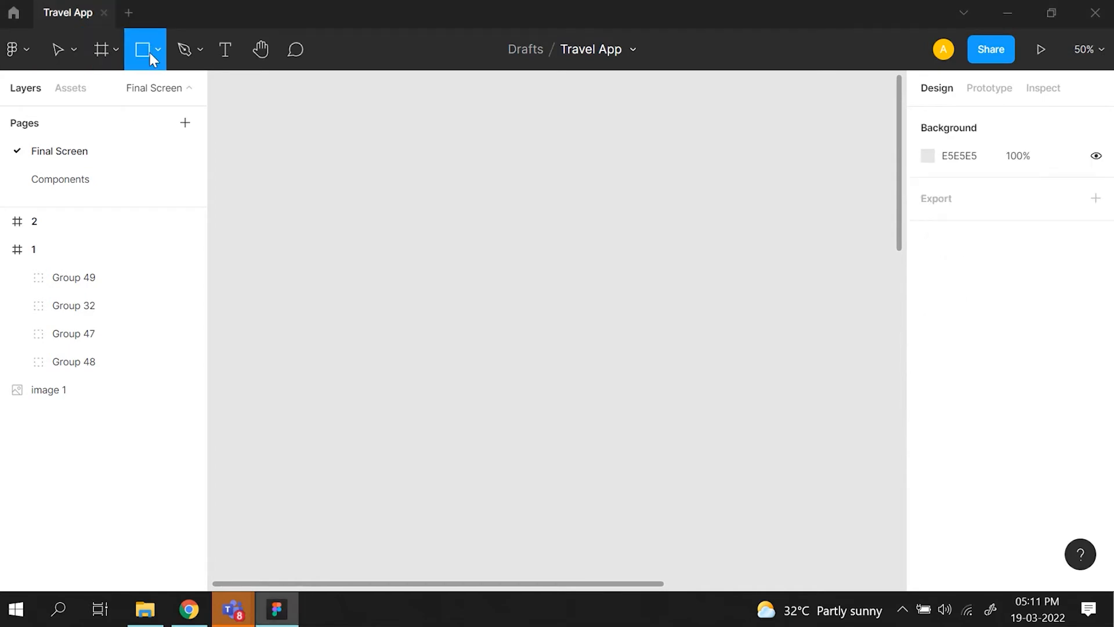
{"action": "left_click", "coordinate": [157, 55]}
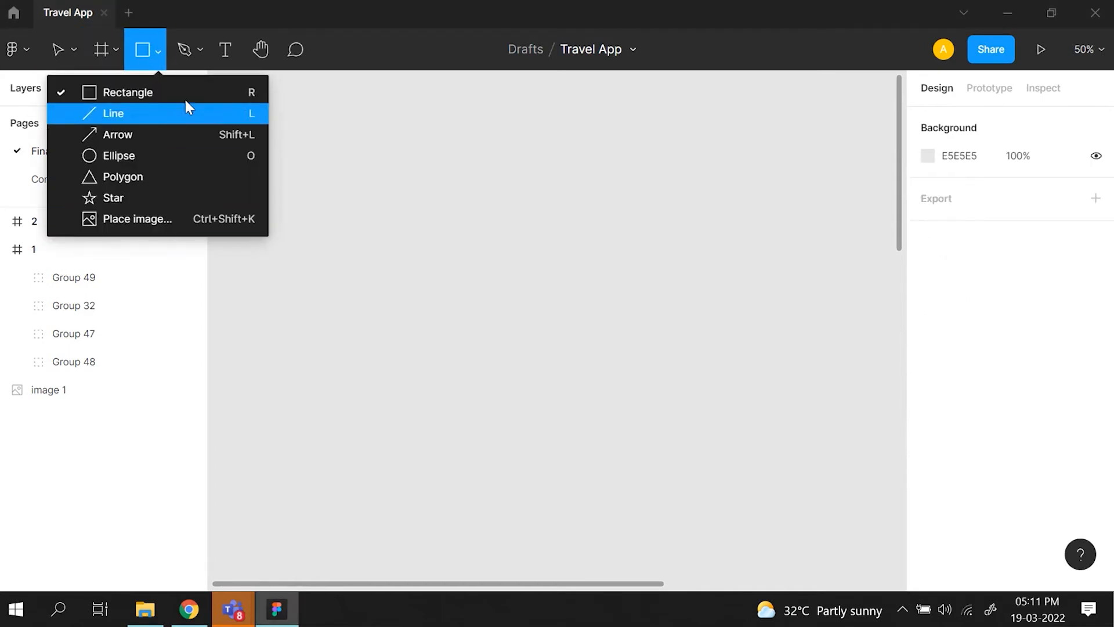
{"action": "left_click", "coordinate": [200, 52]}
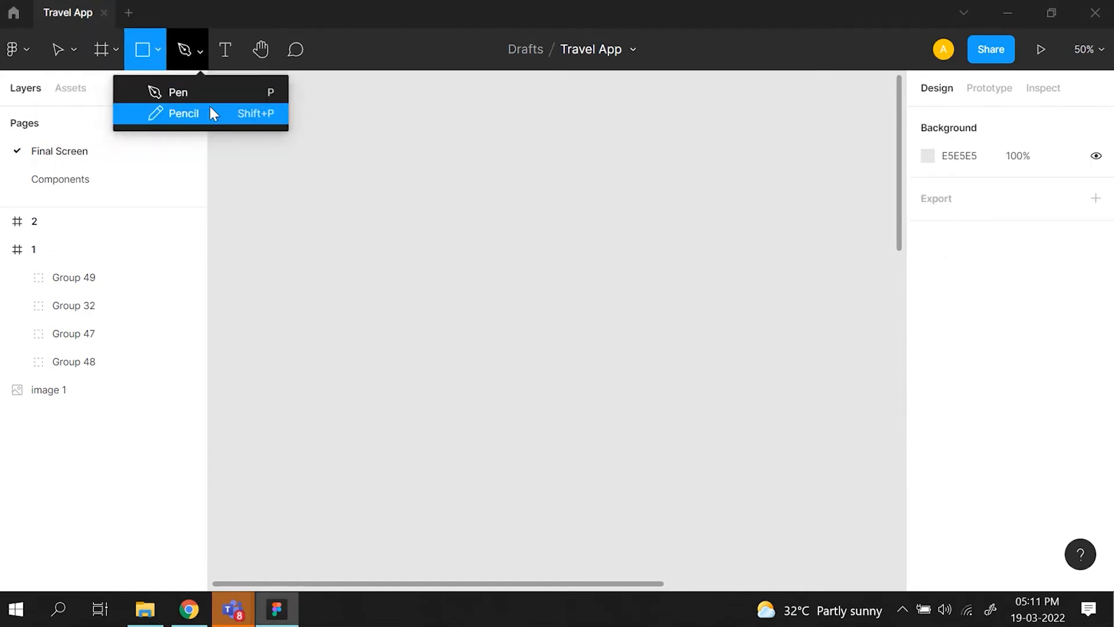
- Try out the Text, Hand and Comment tools, dismissing the comment tips, and return to the Move tool
{"action": "left_click", "coordinate": [224, 57]}
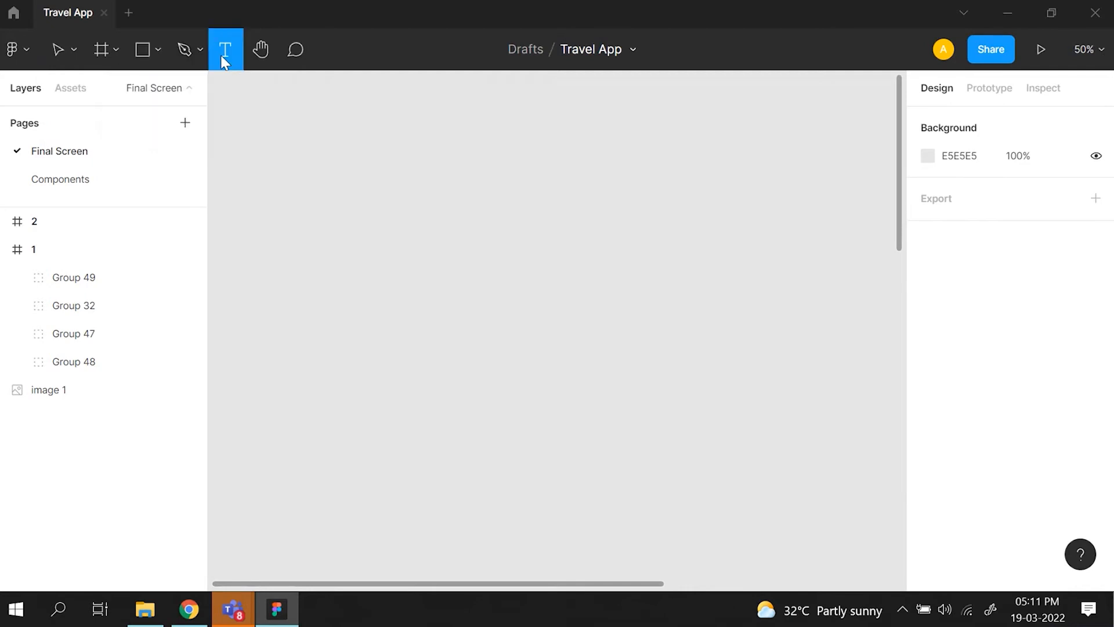
{"action": "left_click", "coordinate": [261, 49]}
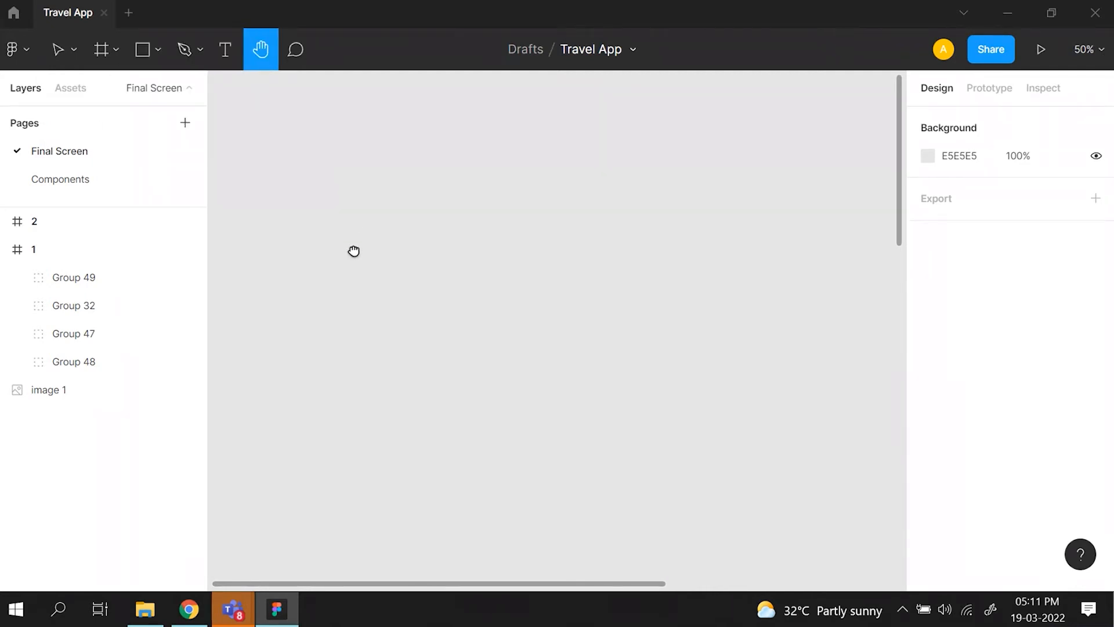
{"action": "left_click", "coordinate": [296, 52]}
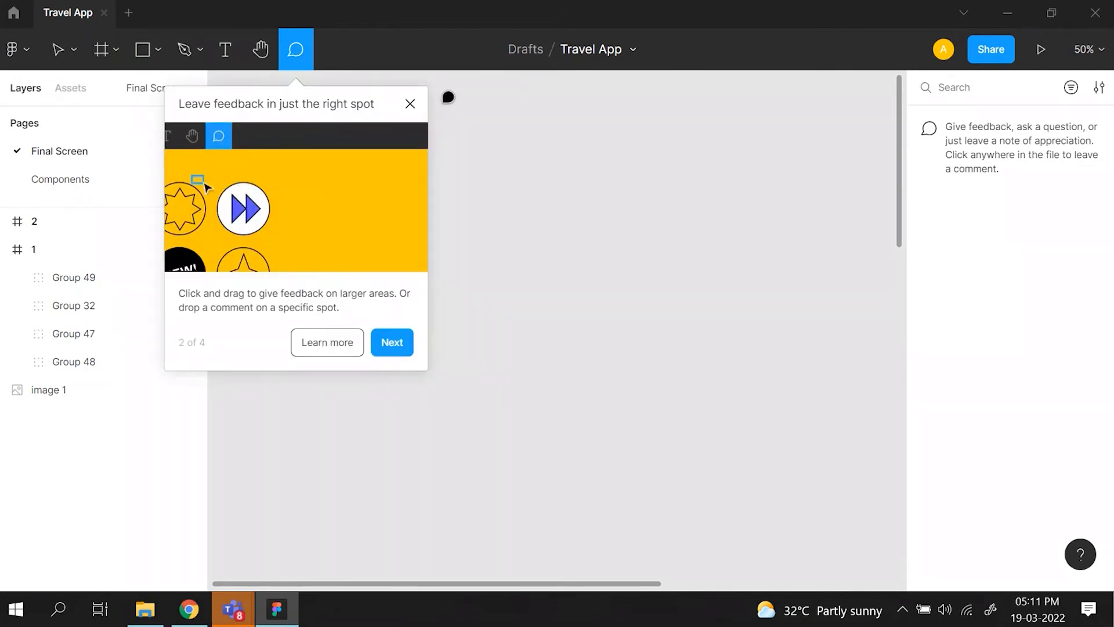
{"action": "left_click", "coordinate": [409, 104]}
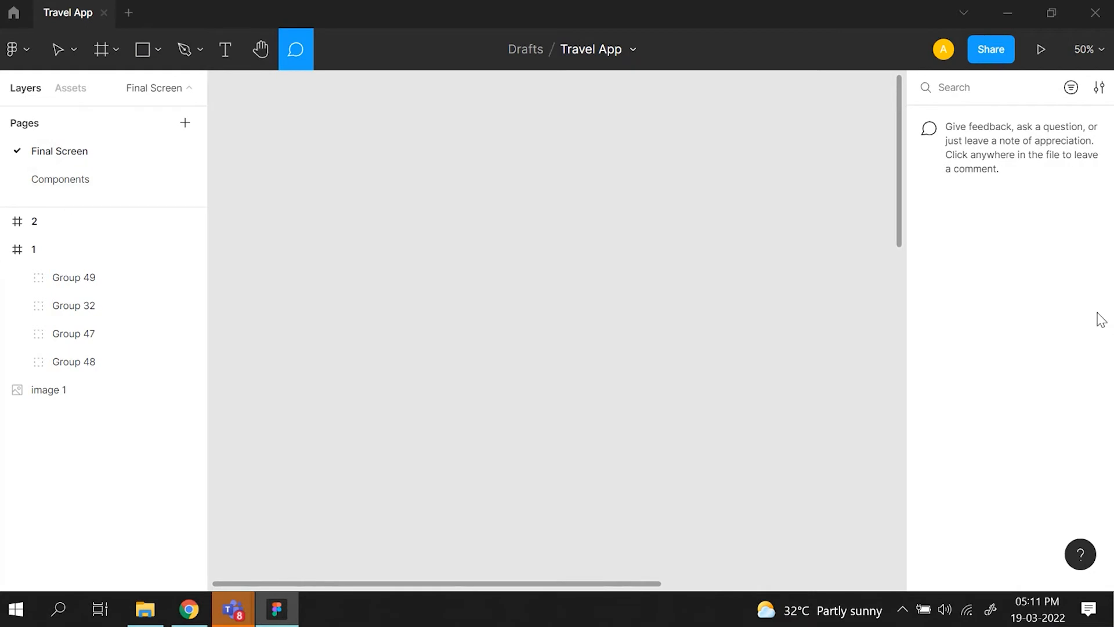
{"action": "left_click", "coordinate": [61, 49]}
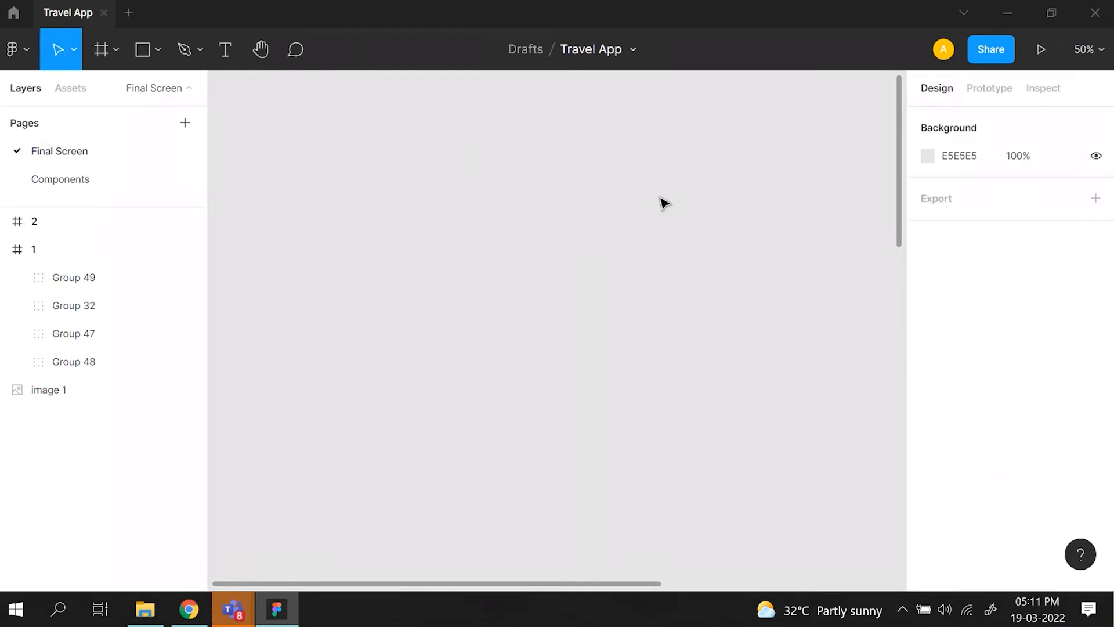
- Switch to the Google Slides presentation in Chrome and present it from the File editor slide
{"action": "mouse_move", "coordinate": [189, 610]}
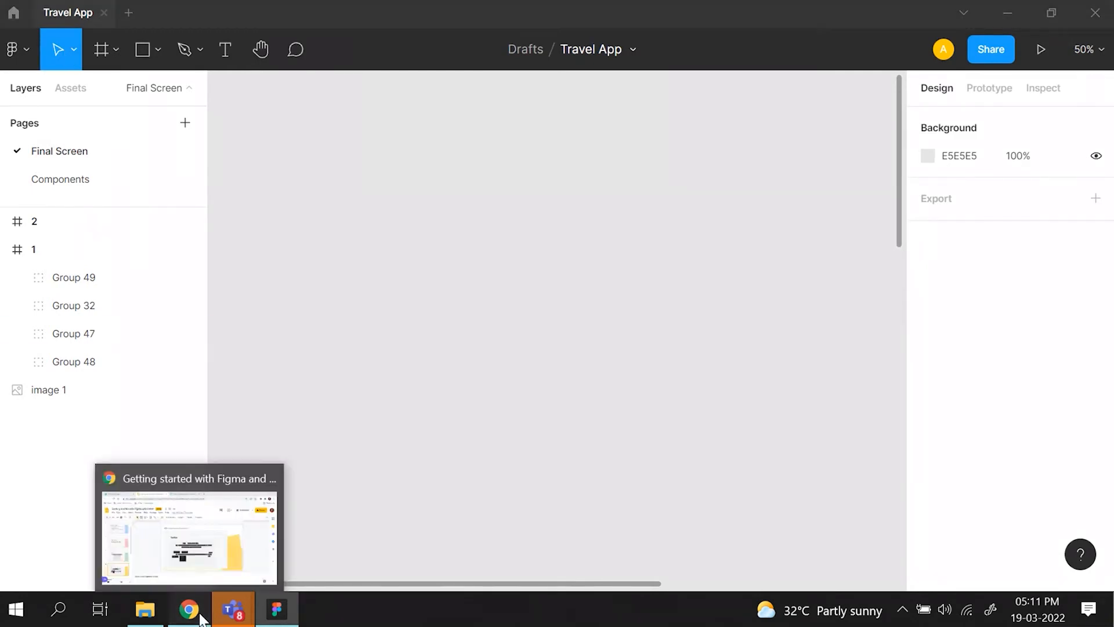
{"action": "left_click", "coordinate": [145, 522]}
{"action": "left_click", "coordinate": [102, 397]}
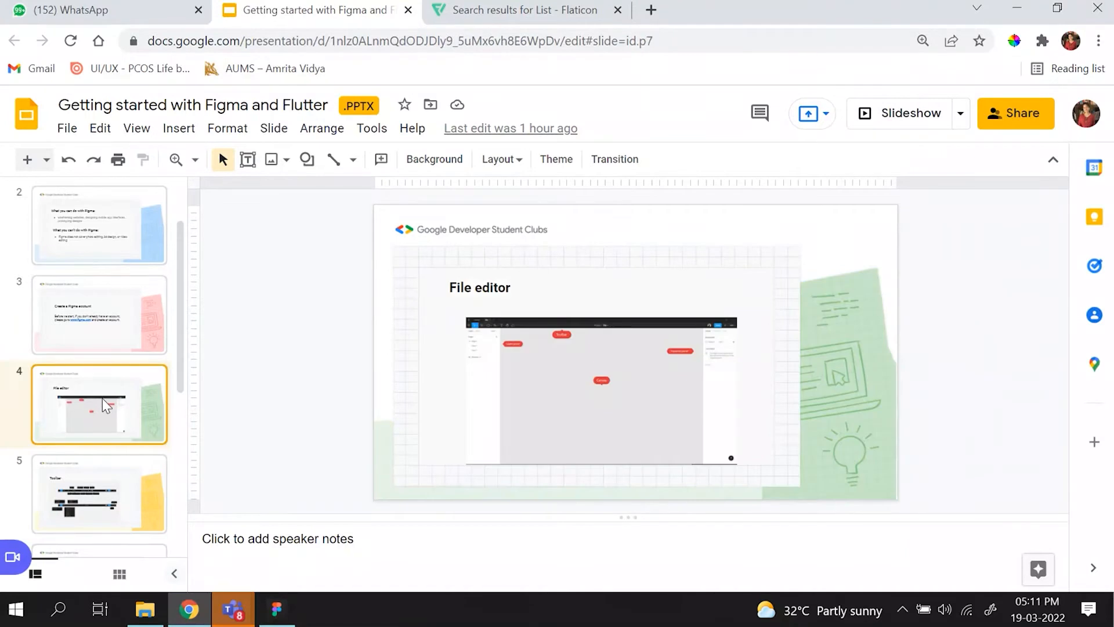
{"action": "left_click", "coordinate": [890, 112]}
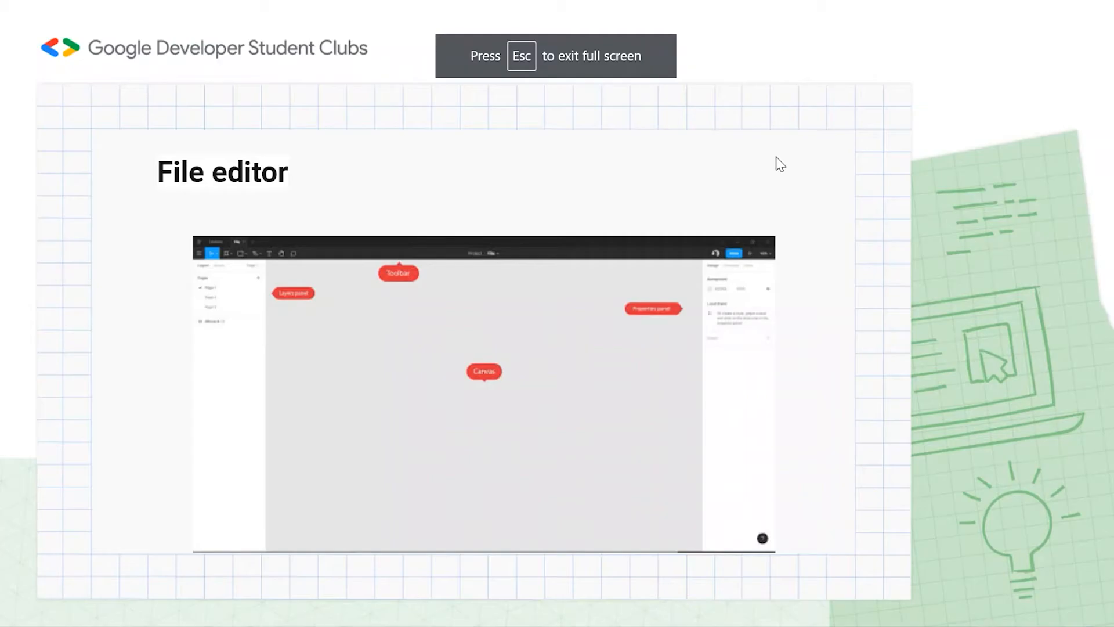
{"action": "key", "text": "Left"}
{"action": "key", "text": "Right"}
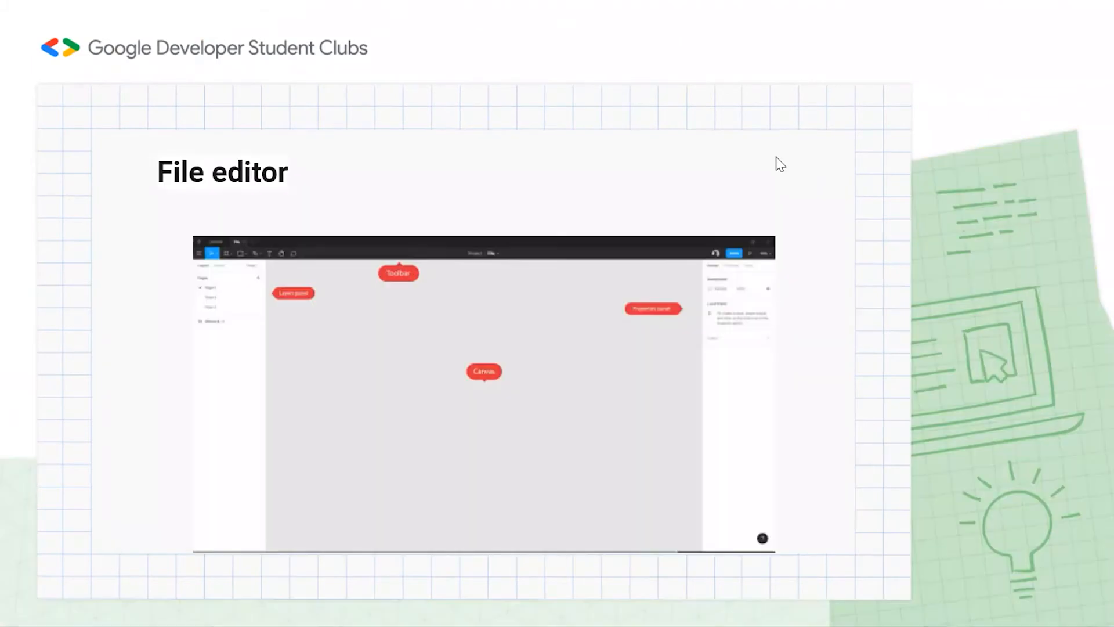
- Advance the slideshow to the Designing a travel app slide, view it full screen, and exit the presentation
{"action": "key", "text": "Right"}
{"action": "key", "text": "Right"}
{"action": "key", "text": "Escape"}
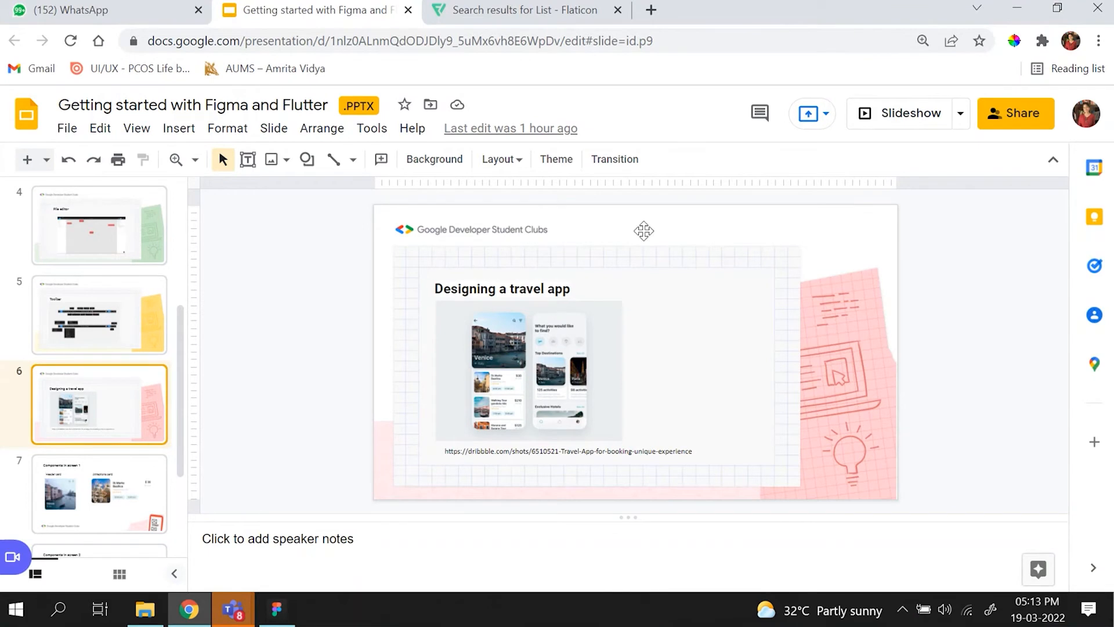
{"action": "left_click", "coordinate": [858, 127]}
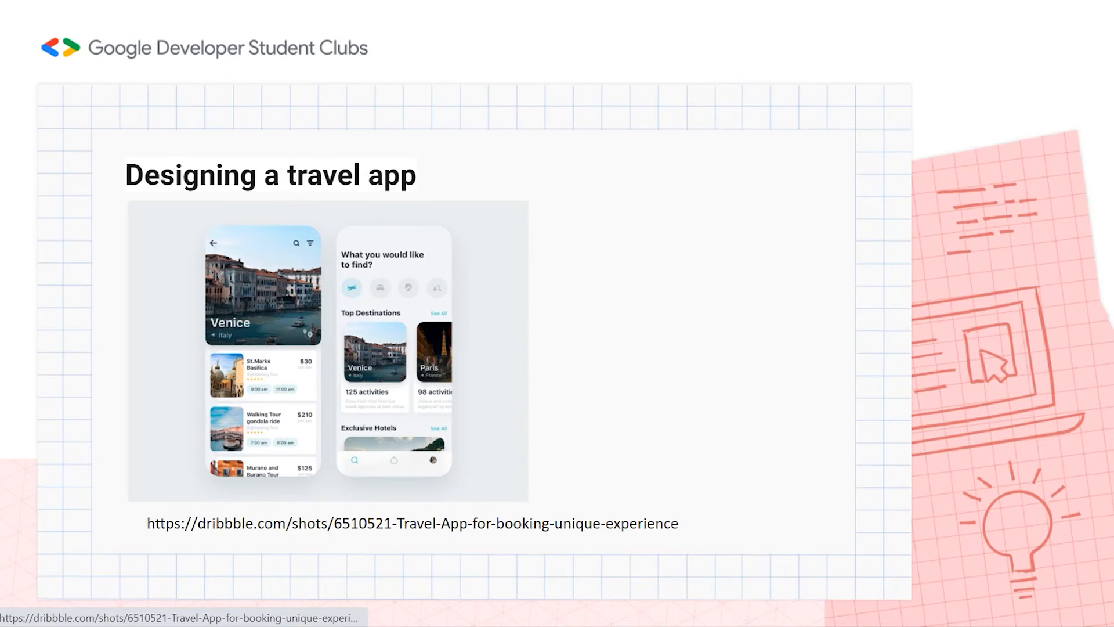
{"action": "key", "text": "Escape"}
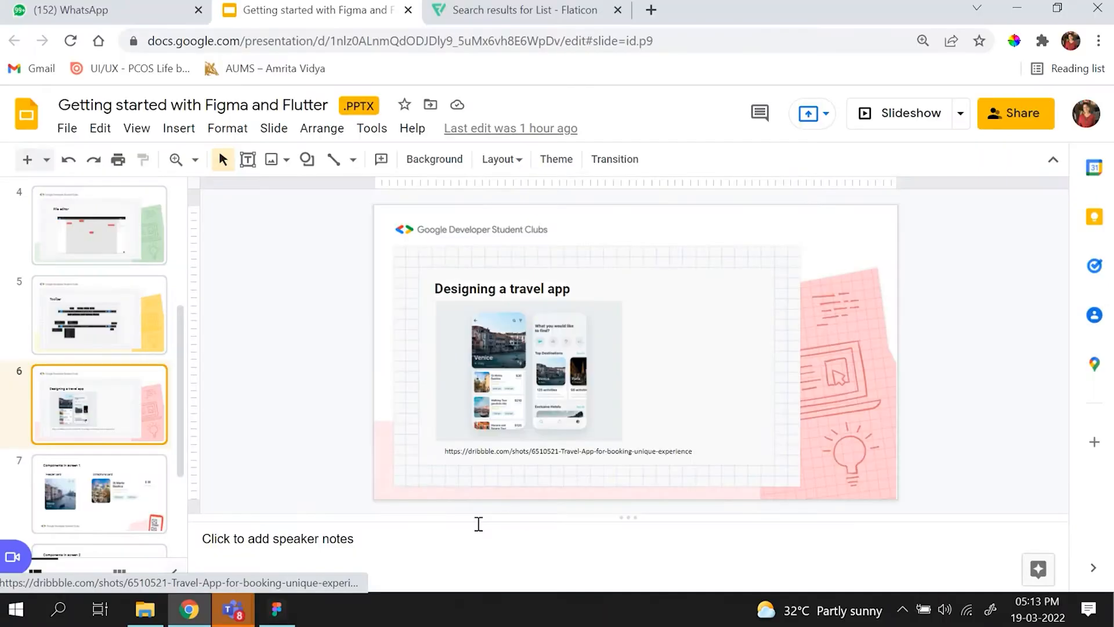
- Switch to Figma and compare the two finished travel app screens with the reference image on the Final Screen page
{"action": "left_click", "coordinate": [279, 609]}
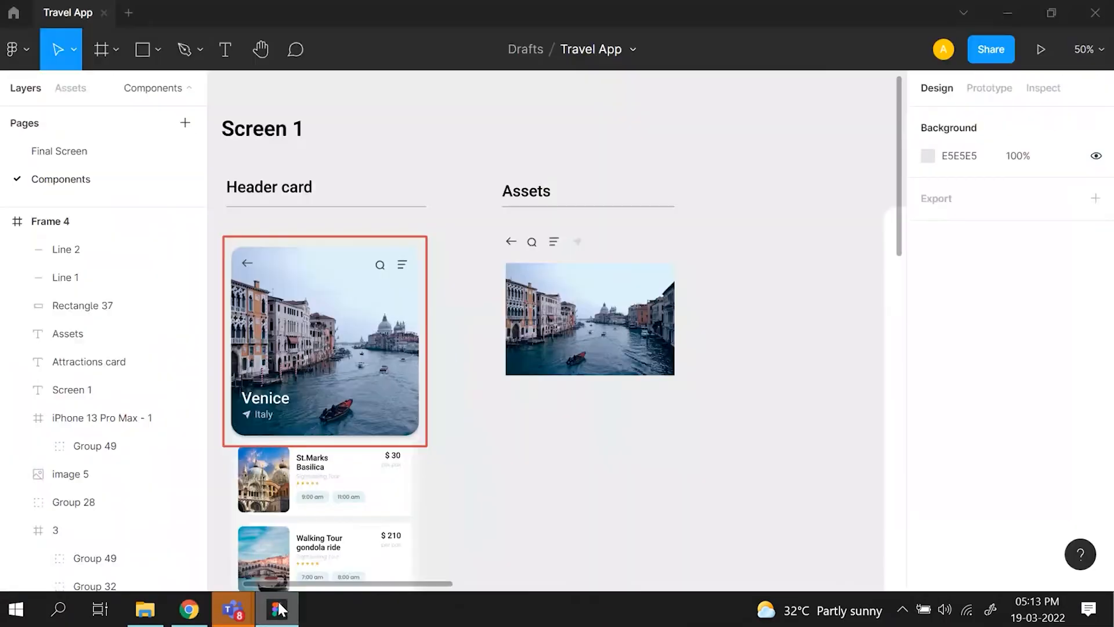
{"action": "left_click", "coordinate": [115, 161]}
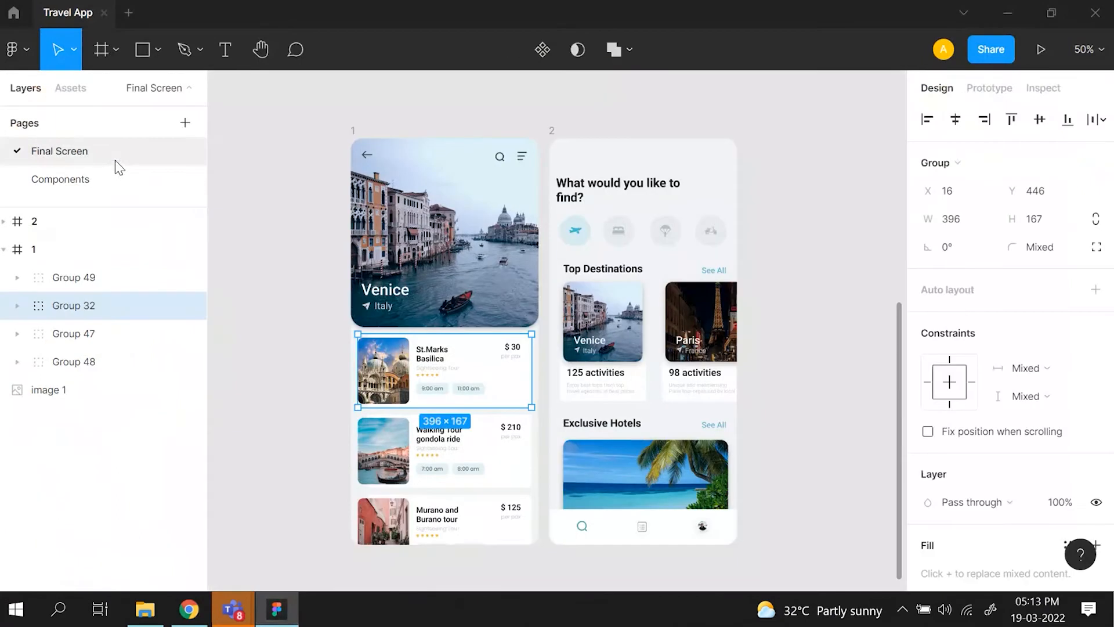
{"action": "scroll", "coordinate": [343, 292], "scroll_direction": "up", "scroll_amount": 8}
{"action": "scroll", "coordinate": [343, 292], "scroll_direction": "right", "scroll_amount": 1}
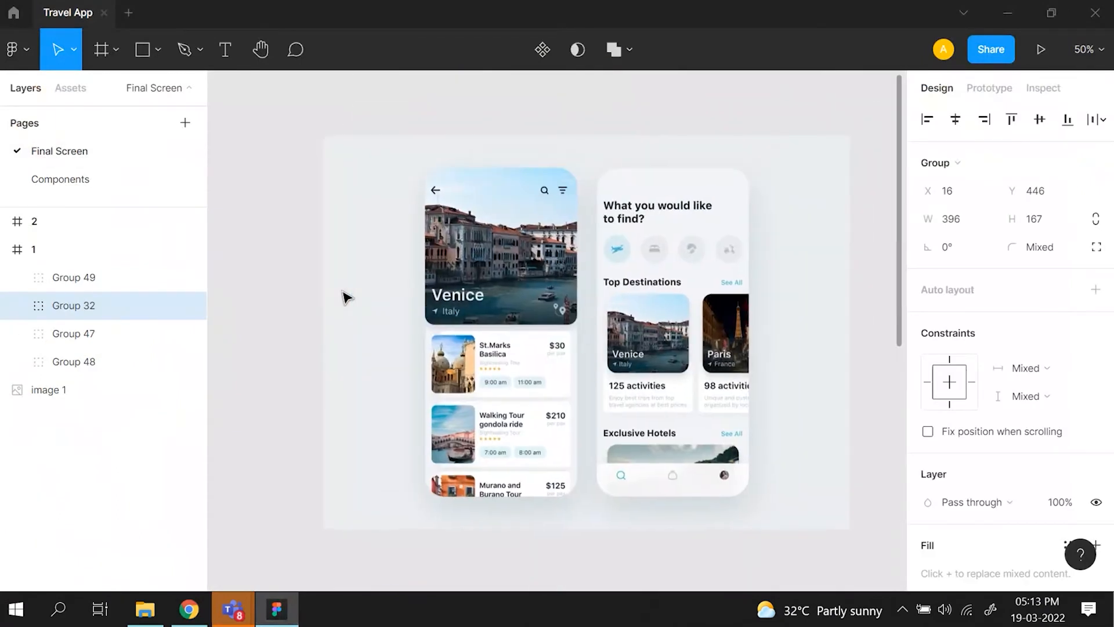
{"action": "scroll", "coordinate": [456, 299], "scroll_direction": "down", "scroll_amount": 10}
{"action": "scroll", "coordinate": [459, 301], "scroll_direction": "up", "scroll_amount": 3}
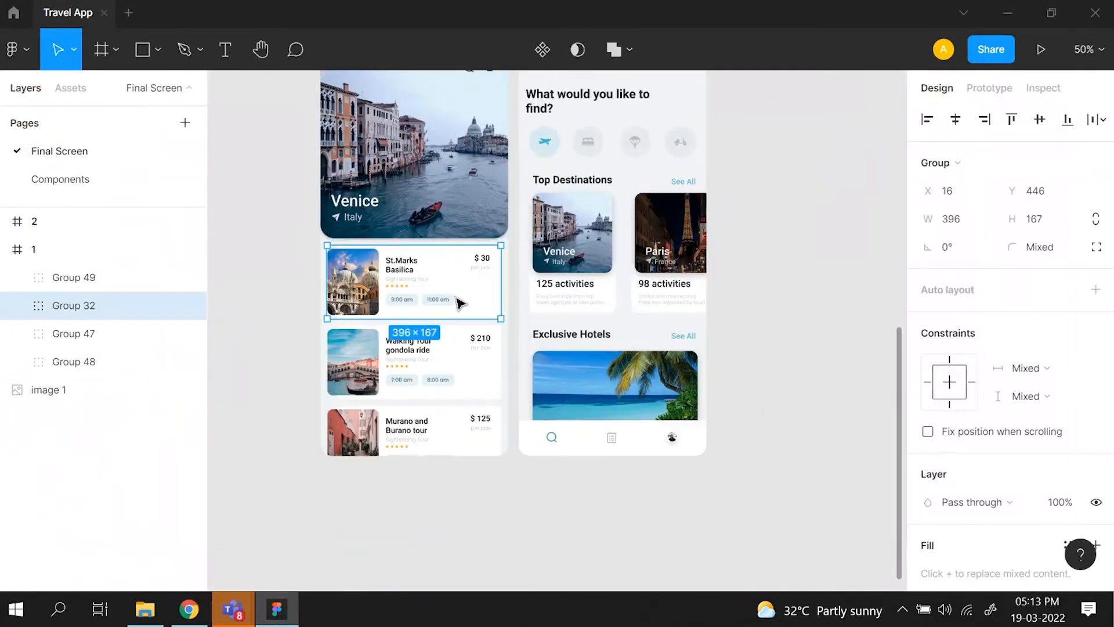
{"action": "scroll", "coordinate": [458, 302], "scroll_direction": "up", "scroll_amount": 1}
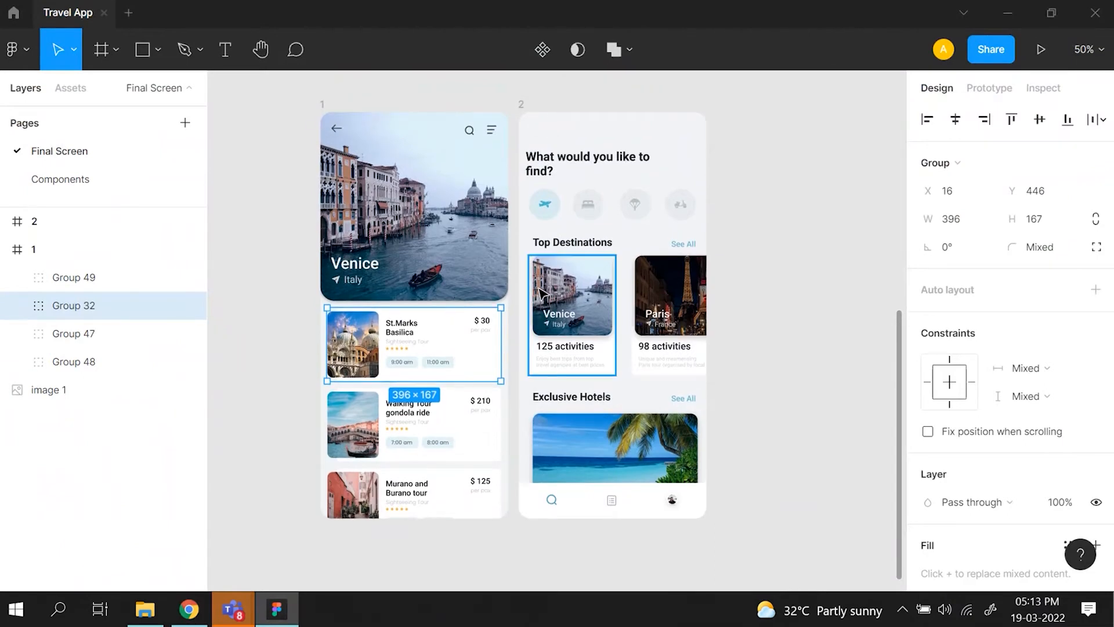
{"action": "scroll", "coordinate": [542, 293], "scroll_direction": "right", "scroll_amount": 1}
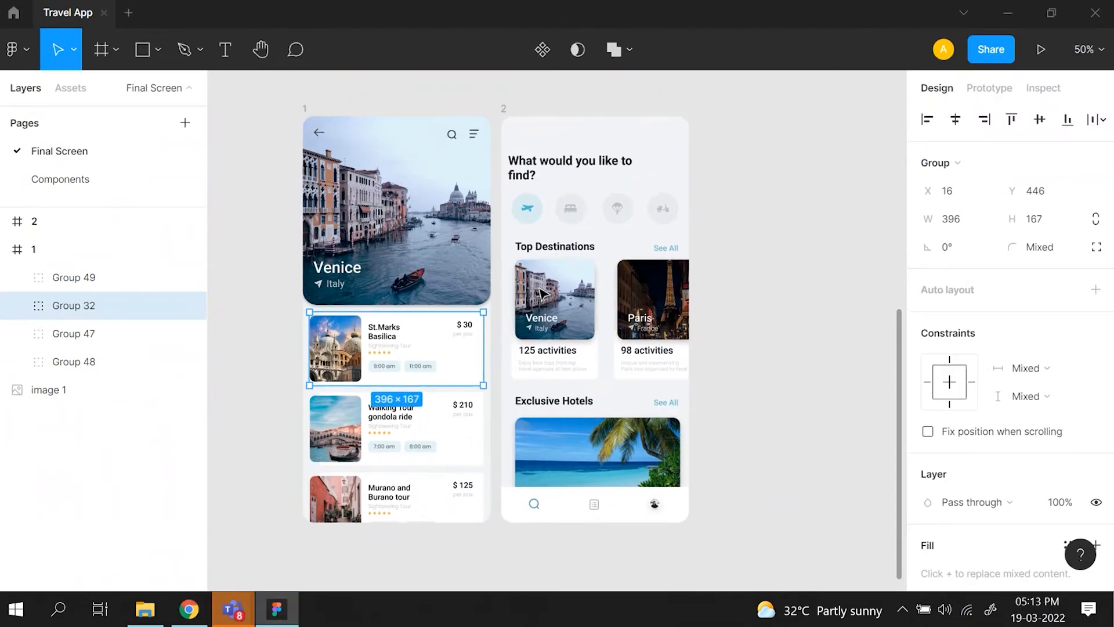
- Open the Components page and examine the Header card and its assets under Screen 1
{"action": "left_click", "coordinate": [117, 174]}
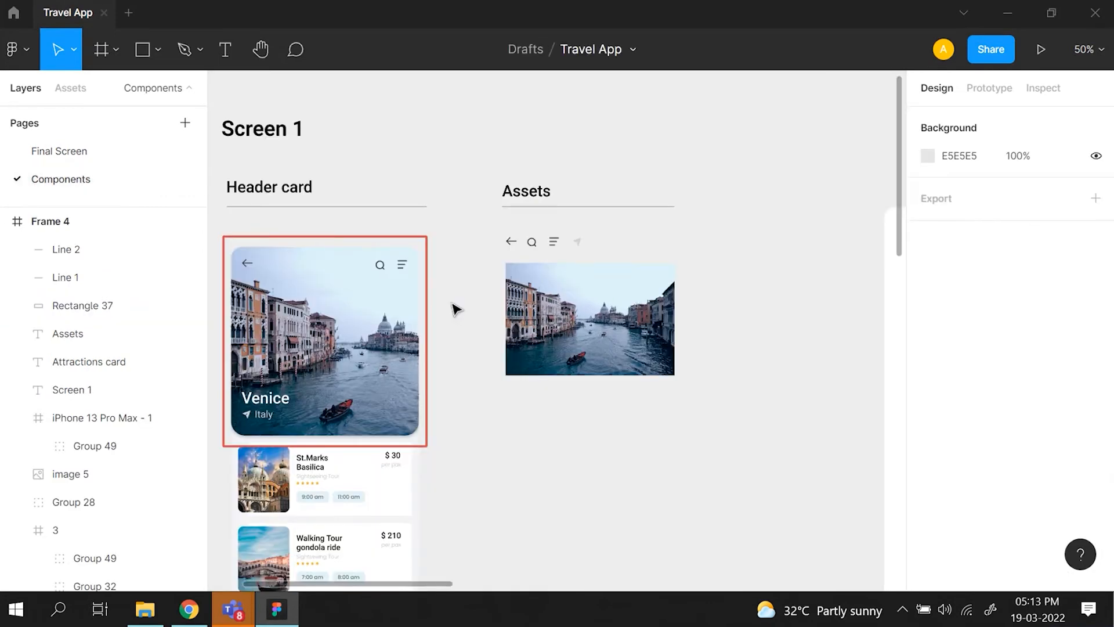
{"action": "scroll", "coordinate": [456, 308], "scroll_direction": "left", "scroll_amount": 3}
{"action": "scroll", "coordinate": [455, 309], "scroll_direction": "down", "scroll_amount": 2}
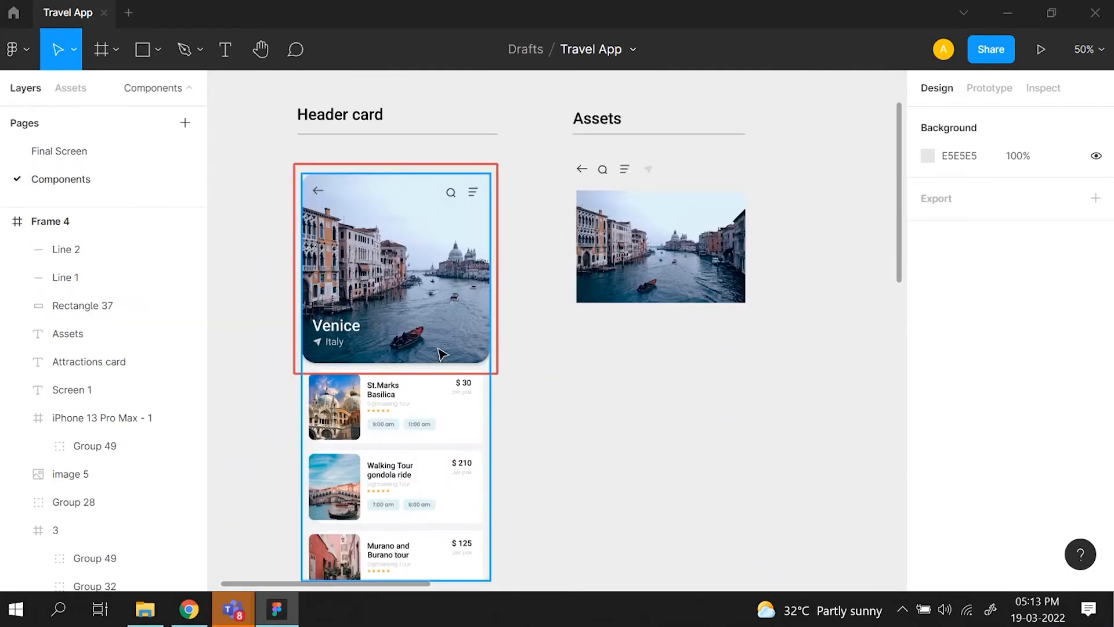
{"action": "scroll", "coordinate": [442, 354], "scroll_direction": "up", "scroll_amount": 2}
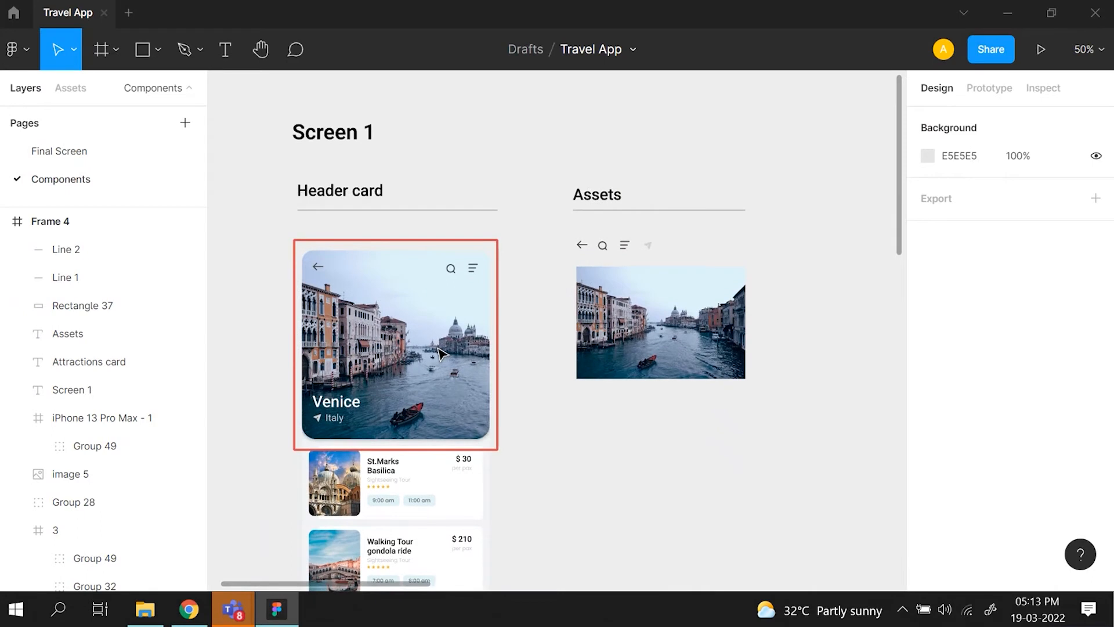
{"action": "left_click", "coordinate": [439, 352]}
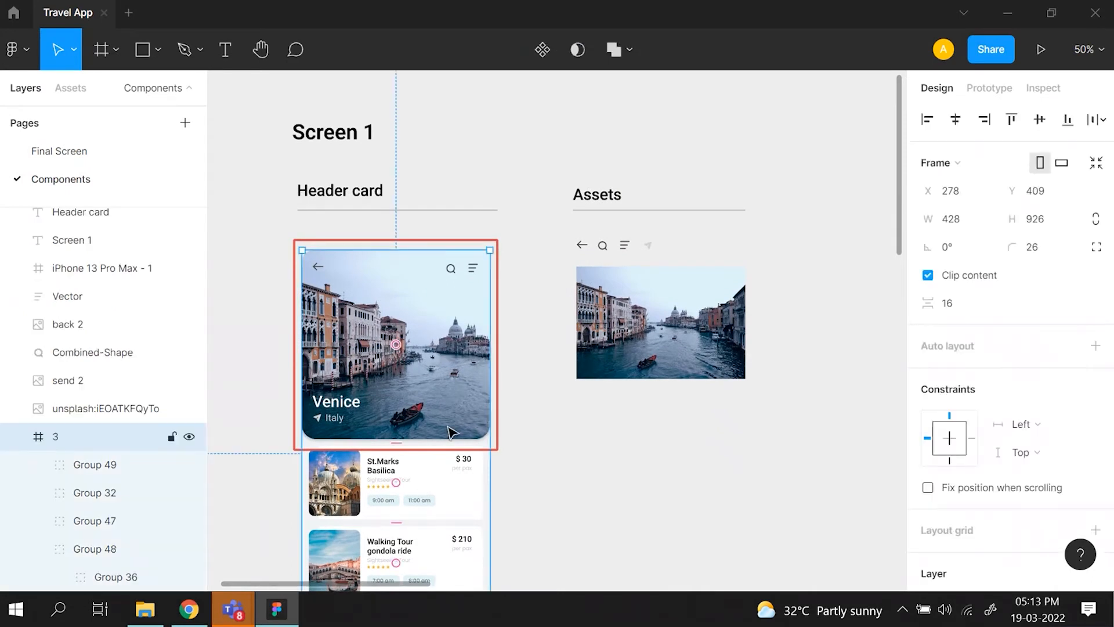
{"action": "scroll", "coordinate": [454, 432], "scroll_direction": "down", "scroll_amount": 1}
{"action": "scroll", "coordinate": [453, 433], "scroll_direction": "right", "scroll_amount": 1}
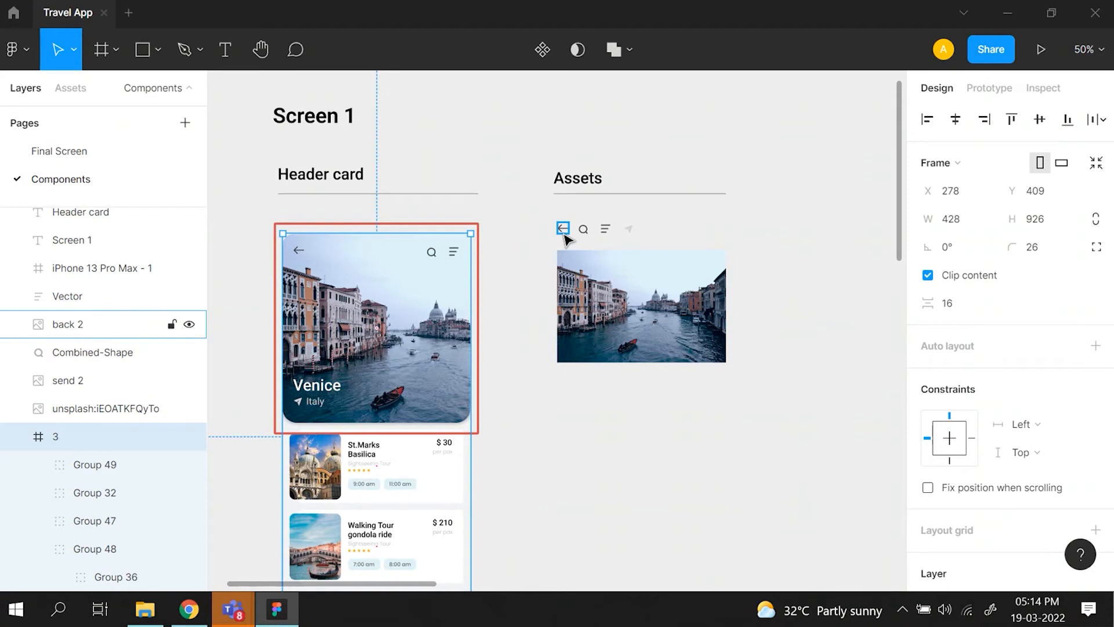
- Switch to the Flaticon page in Chrome, open the first clipboard icon from the list results, and try its icon editor
{"action": "left_click", "coordinate": [189, 609]}
{"action": "left_click", "coordinate": [545, 10]}
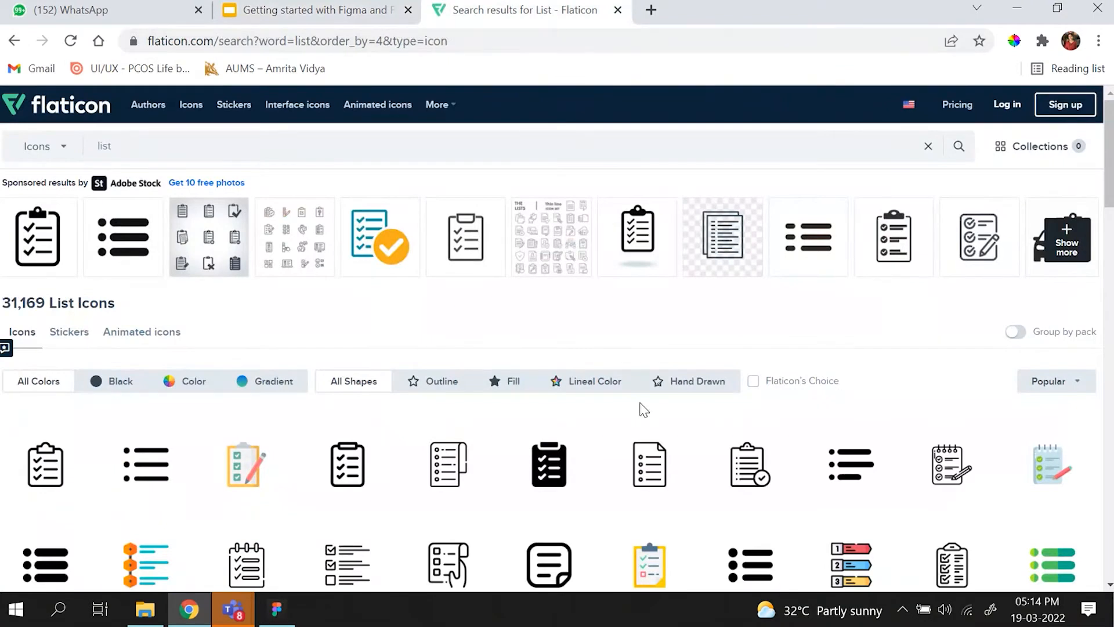
{"action": "left_click", "coordinate": [111, 142]}
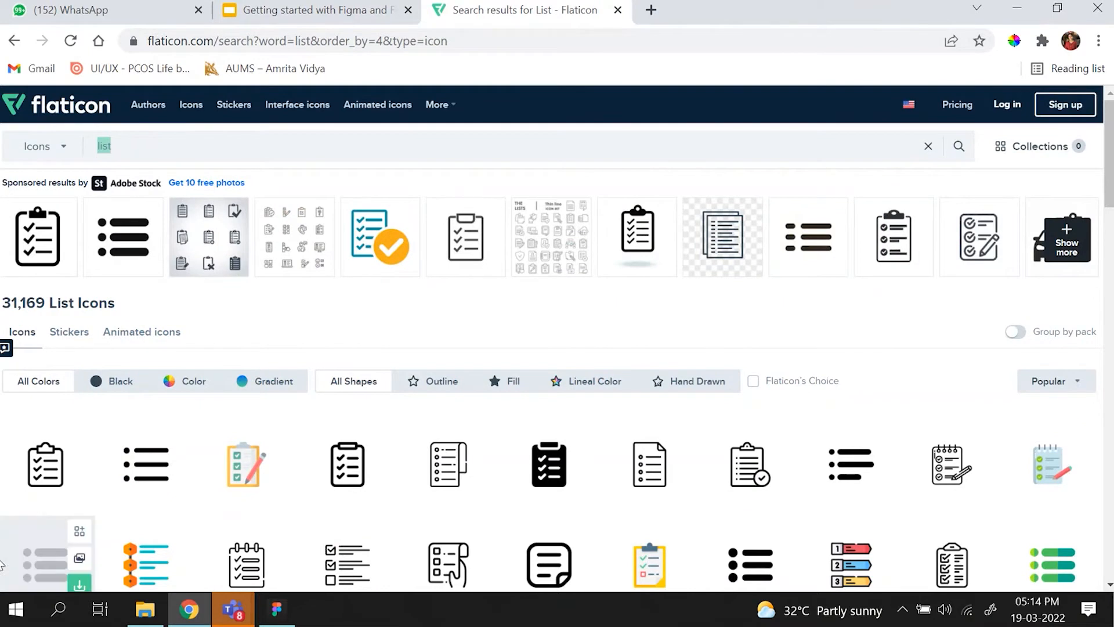
{"action": "left_click", "coordinate": [33, 479]}
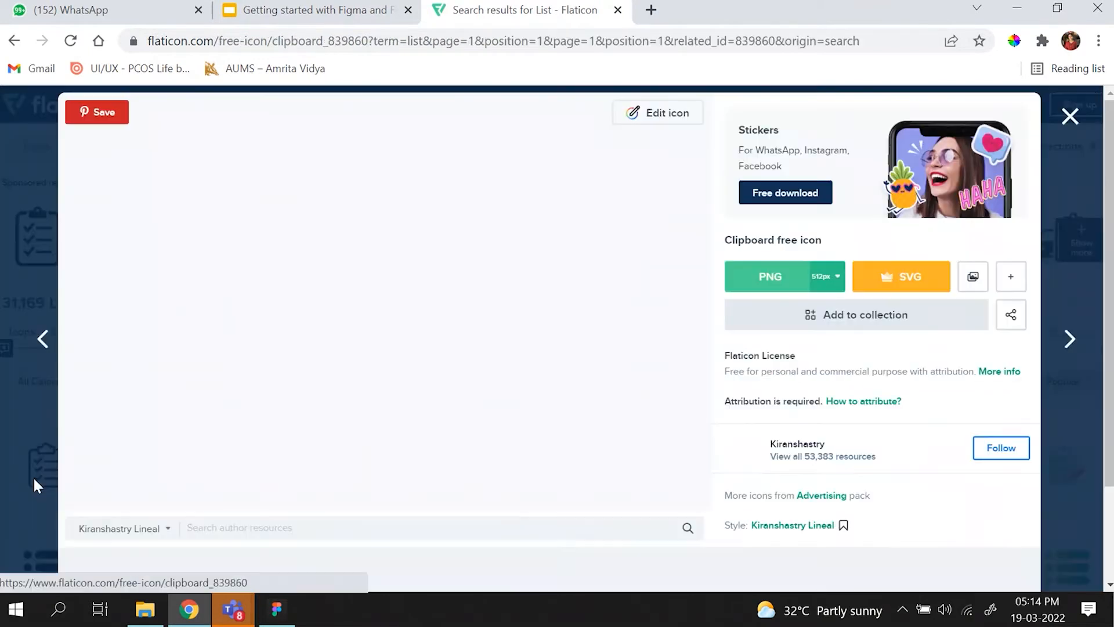
{"action": "left_click", "coordinate": [650, 120]}
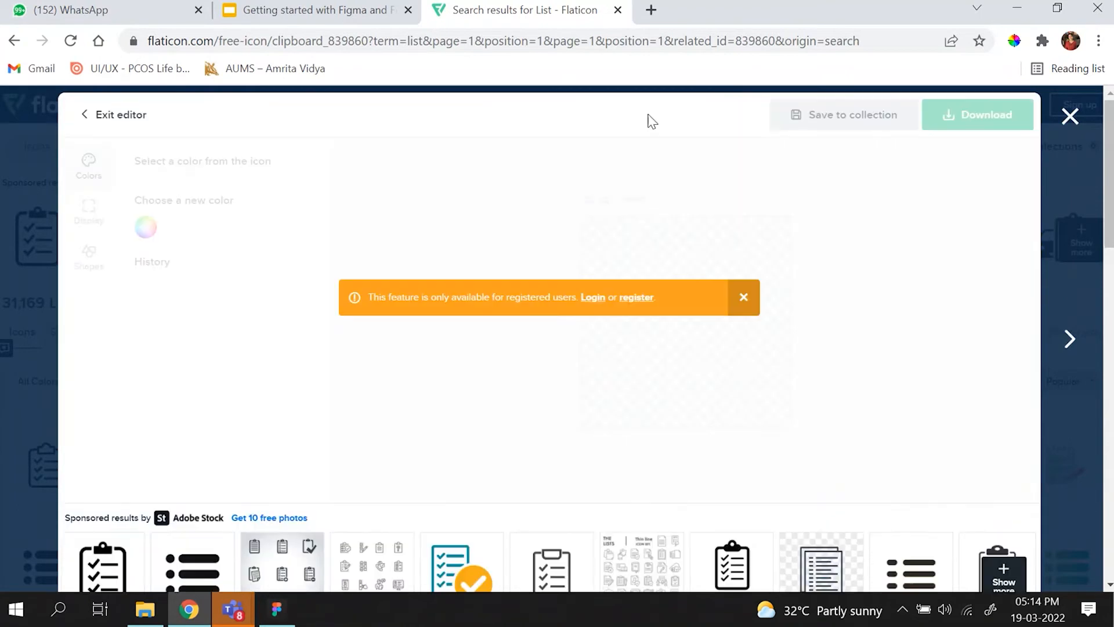
{"action": "left_click", "coordinate": [744, 299]}
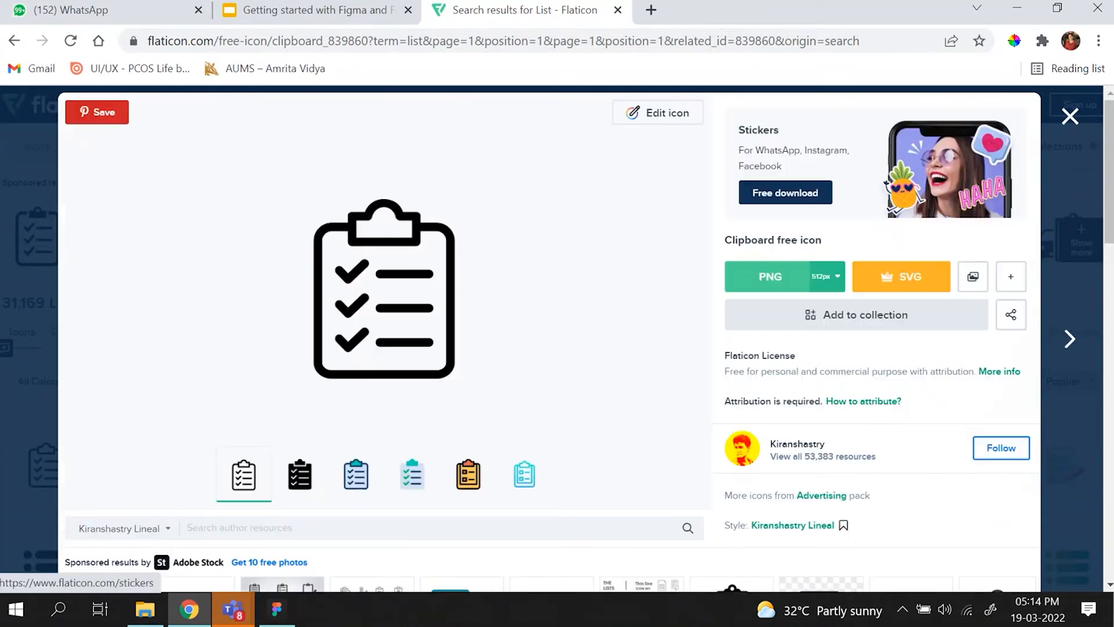
- Leave the clipboard icon's page, reopen it from the list results, check the available PNG download sizes, and return to the results
{"action": "left_click", "coordinate": [1068, 119]}
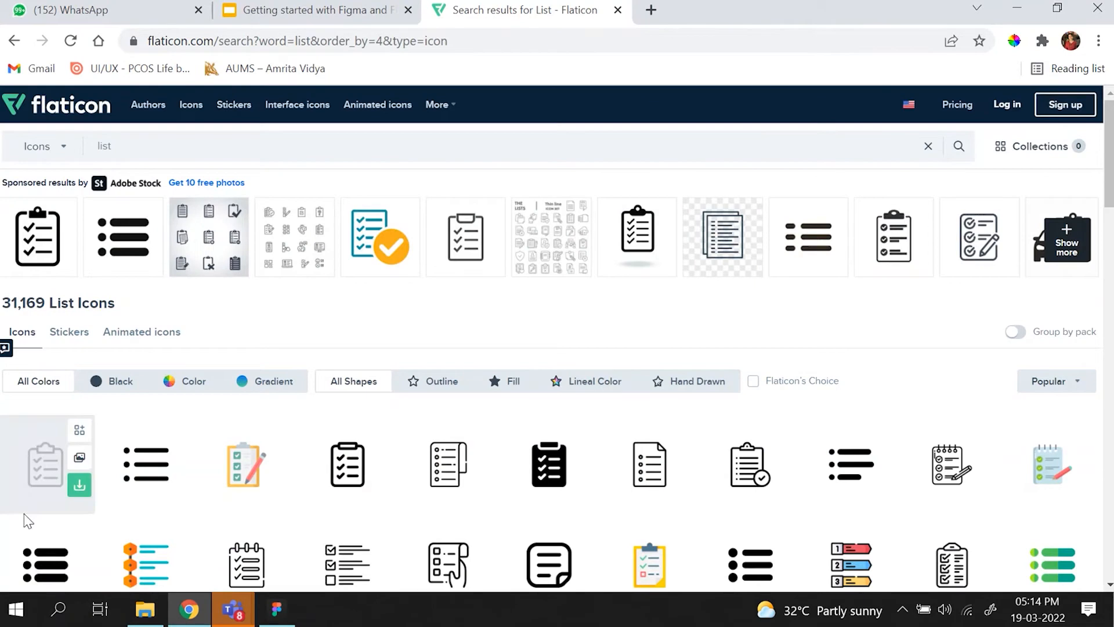
{"action": "left_click", "coordinate": [43, 496]}
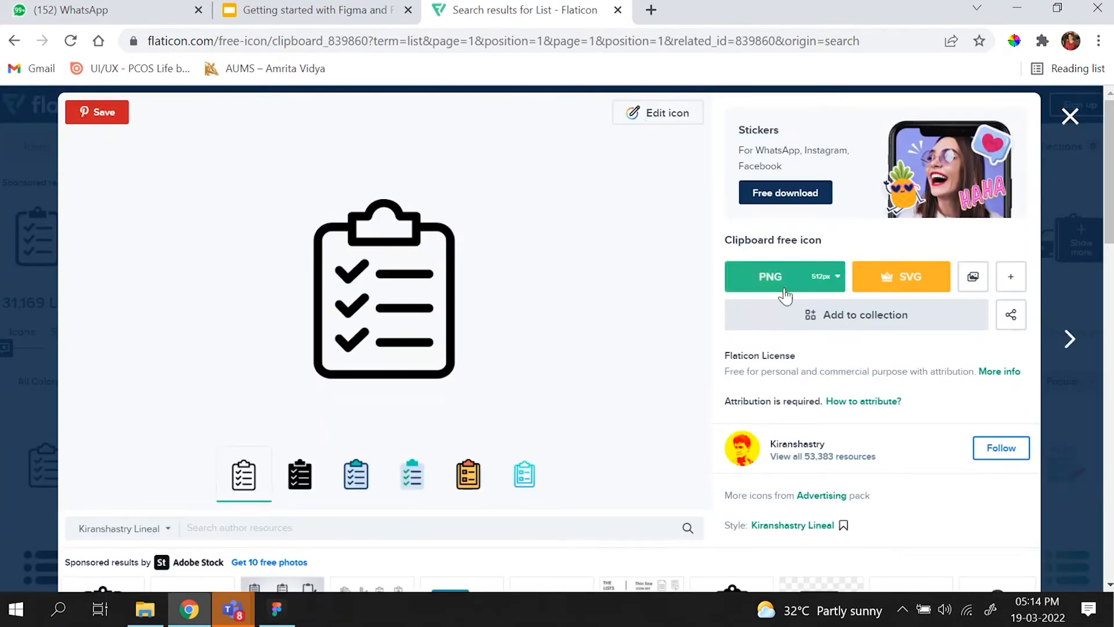
{"action": "left_click", "coordinate": [821, 277]}
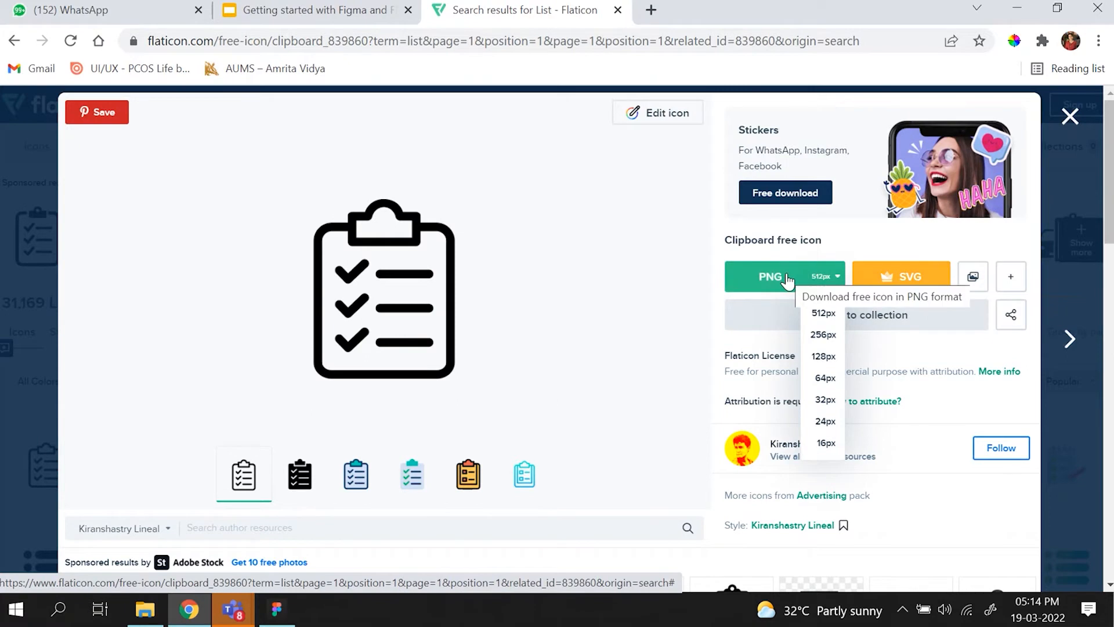
{"action": "left_click", "coordinate": [1077, 117]}
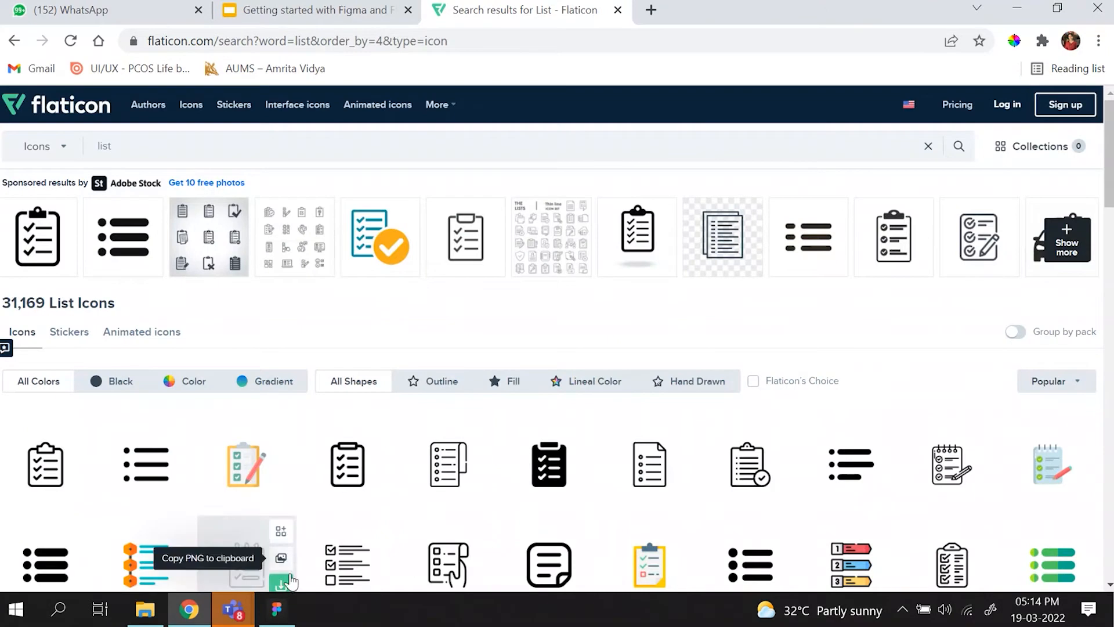
- Switch to Figma and move the blank iPhone 13 Pro Max frame closer to the header card's assets, at X 1467, Y 318
{"action": "left_click", "coordinate": [280, 614]}
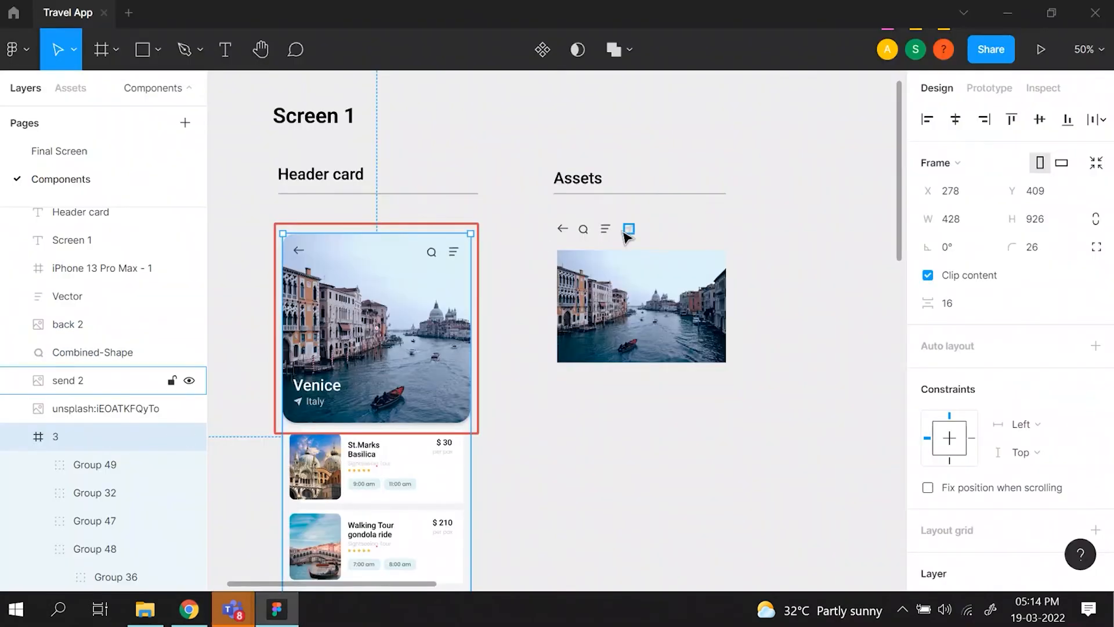
{"action": "scroll", "coordinate": [626, 237], "scroll_direction": "down", "scroll_amount": 1}
{"action": "scroll", "coordinate": [626, 237], "scroll_direction": "right", "scroll_amount": 1}
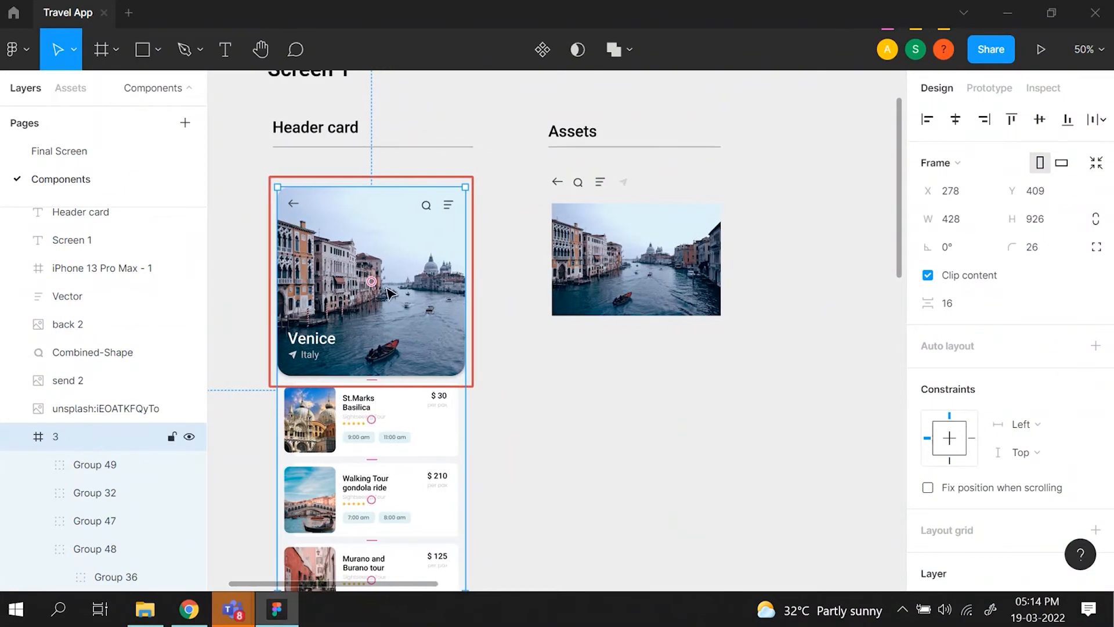
{"action": "scroll", "coordinate": [387, 292], "scroll_direction": "right", "scroll_amount": 3}
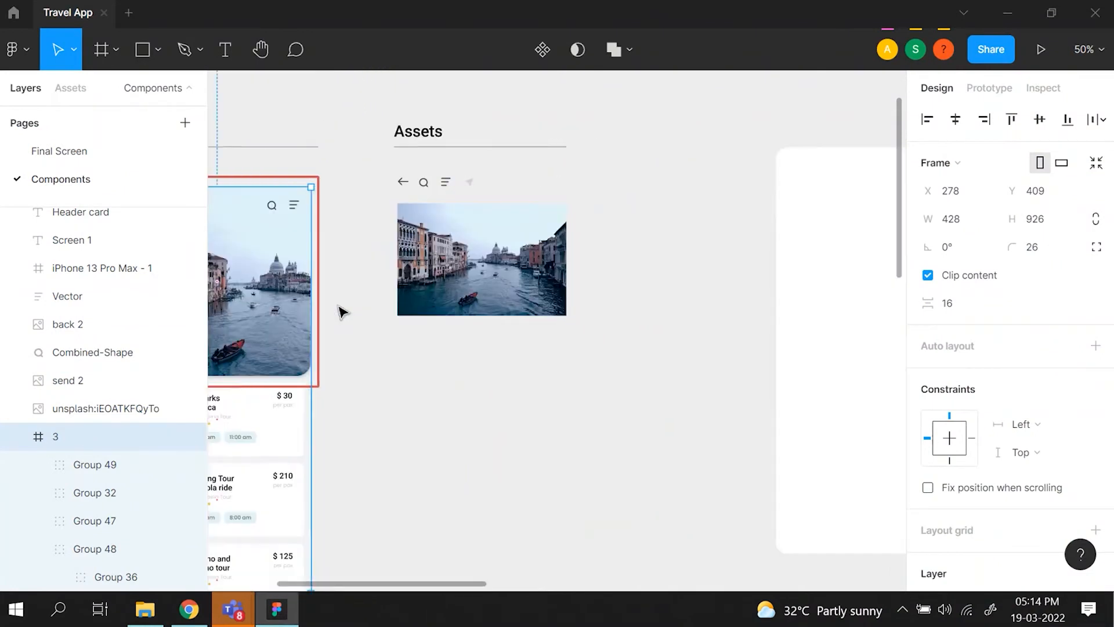
{"action": "scroll", "coordinate": [664, 251], "scroll_direction": "right", "scroll_amount": 4}
{"action": "left_click_drag", "start_coordinate": [841, 238], "coordinate": [712, 239]}
{"action": "scroll", "coordinate": [713, 239], "scroll_direction": "left", "scroll_amount": 6}
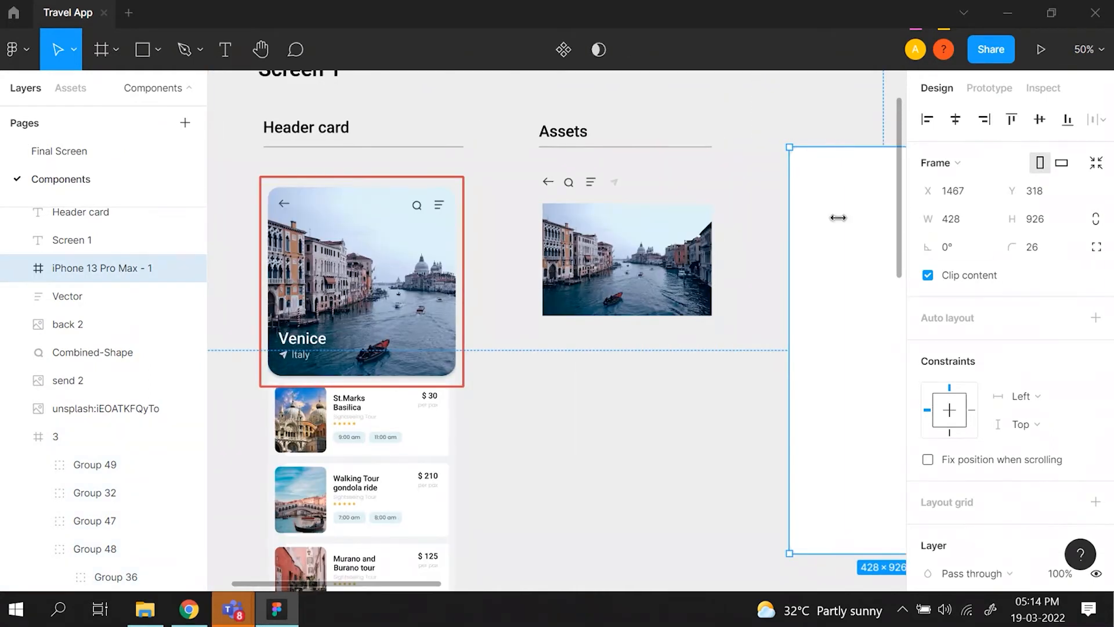
{"action": "scroll", "coordinate": [755, 229], "scroll_direction": "right", "scroll_amount": 2}
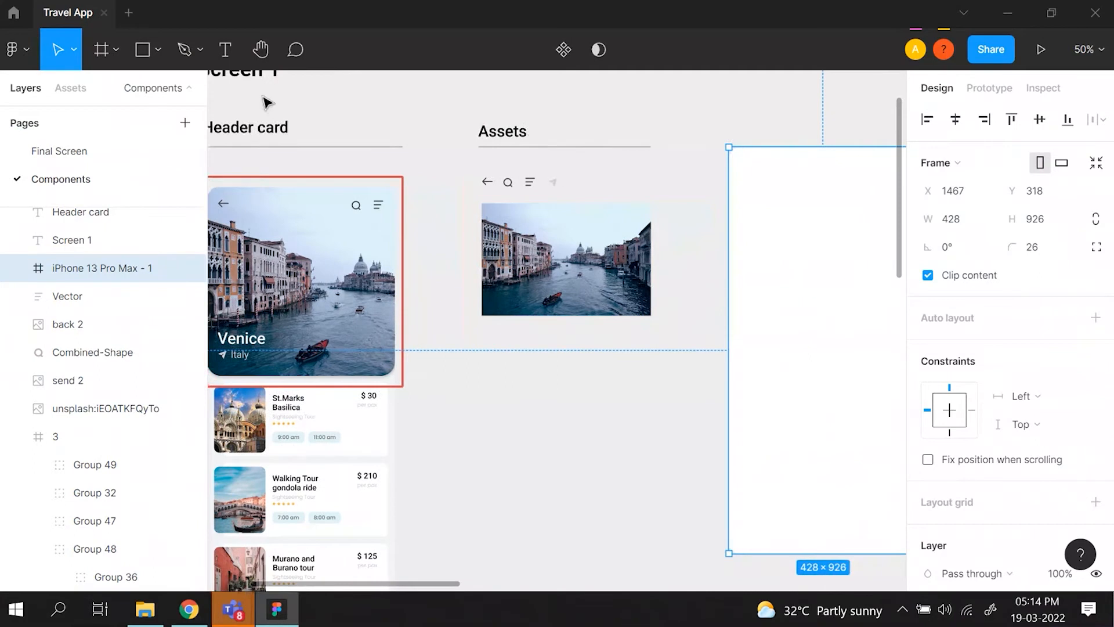
- Try adding a 428 × 926 frame from the iPhone 13 Pro Max phone preset, and delete it
{"action": "left_click", "coordinate": [100, 50]}
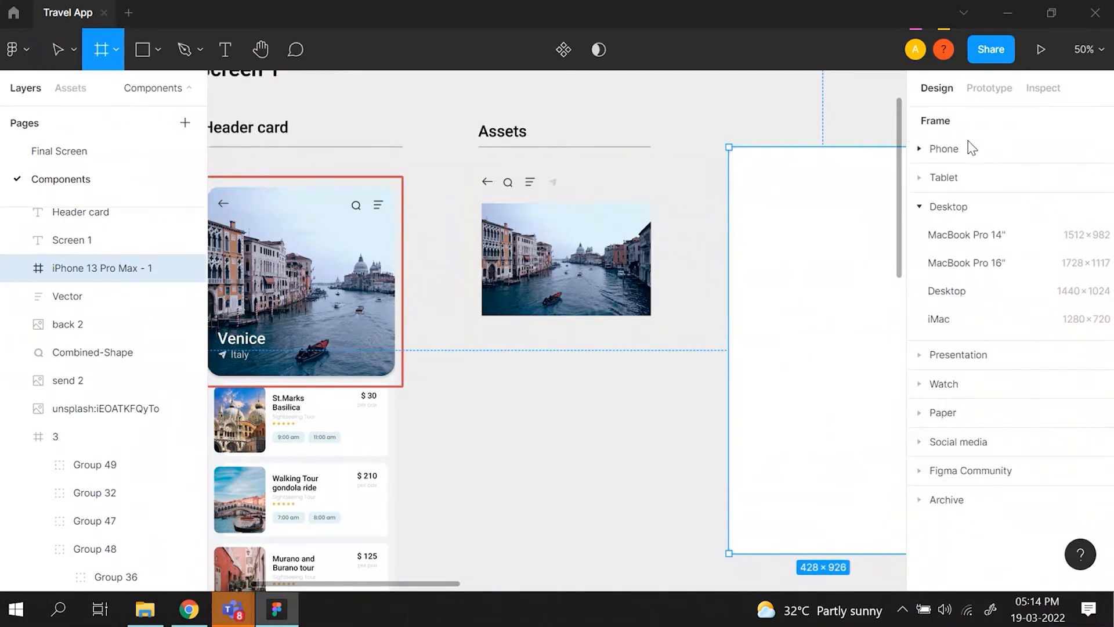
{"action": "left_click", "coordinate": [951, 150]}
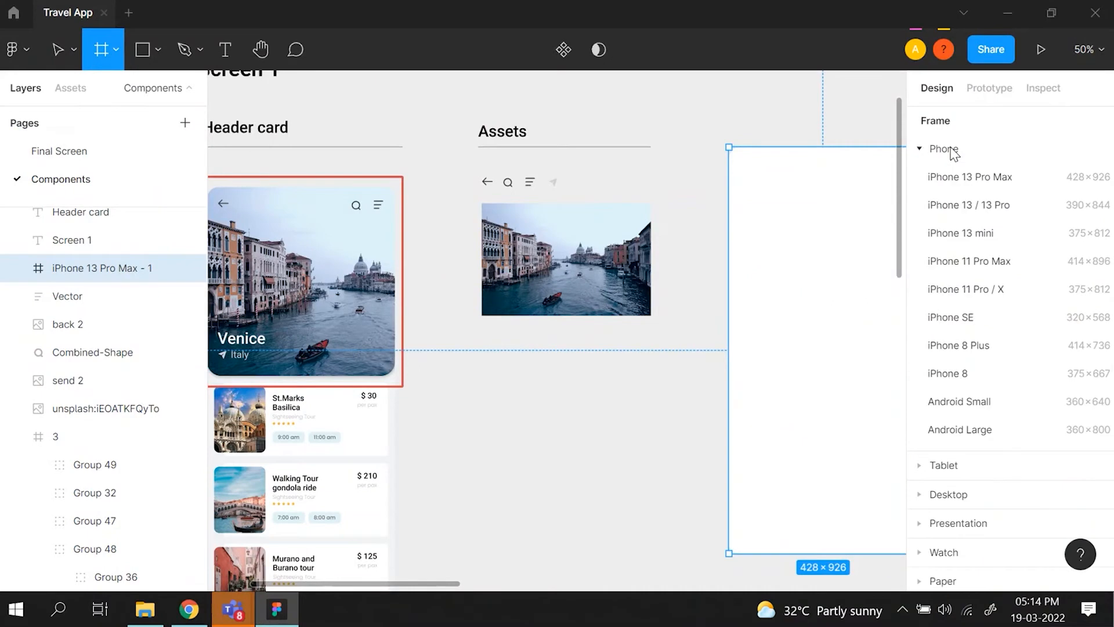
{"action": "left_click", "coordinate": [976, 177]}
{"action": "scroll", "coordinate": [876, 316], "scroll_direction": "right", "scroll_amount": 3}
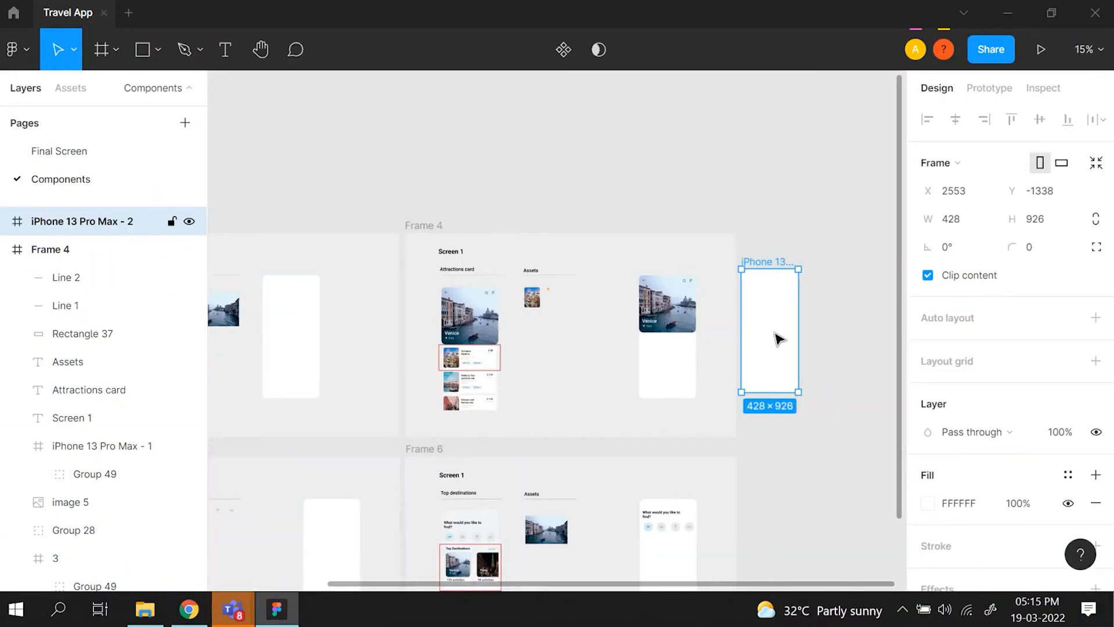
{"action": "key", "text": "Delete"}
- Move the blank iPhone 13 Pro Max frame beside the Venice photo in Frame 3, at X 1364, Y 305
{"action": "scroll", "coordinate": [778, 338], "scroll_direction": "left", "scroll_amount": 5}
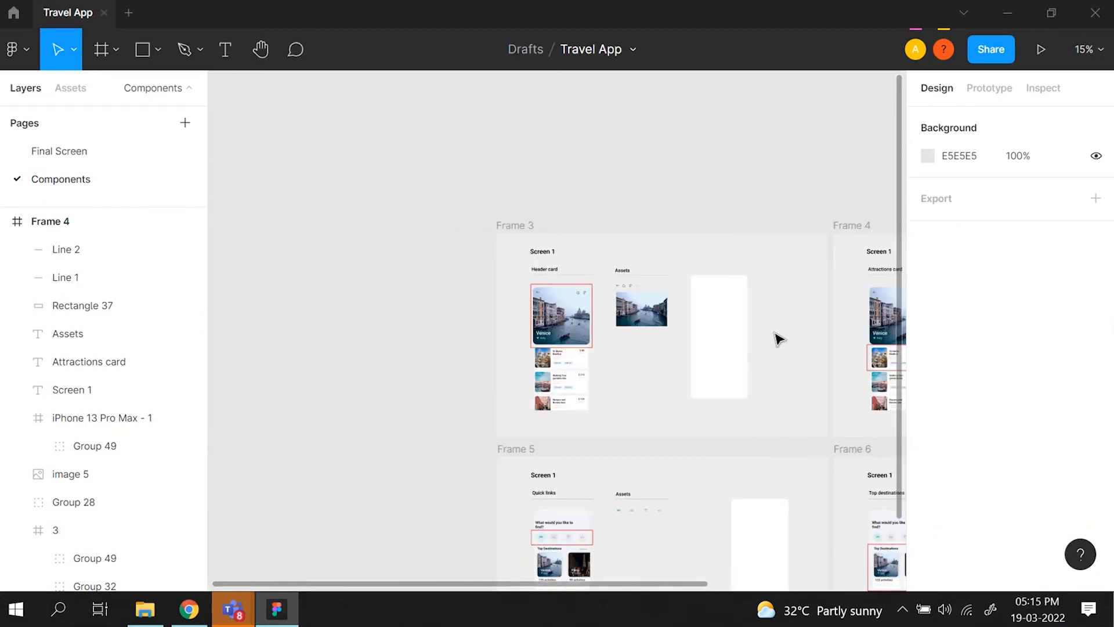
{"action": "scroll", "coordinate": [778, 338], "scroll_direction": "up", "scroll_amount": 3}
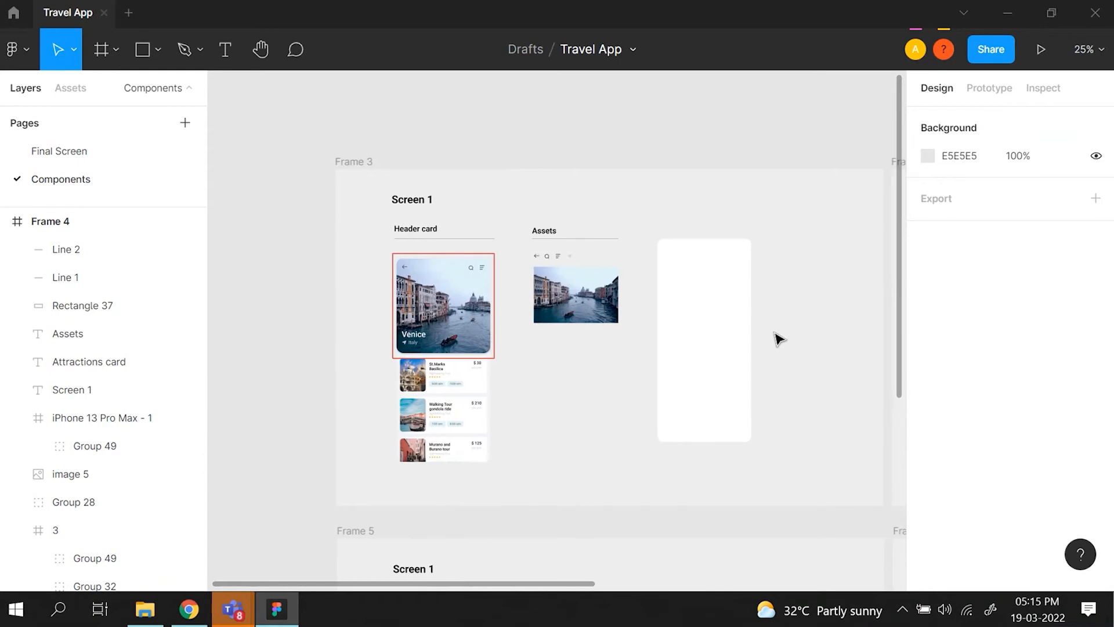
{"action": "scroll", "coordinate": [778, 339], "scroll_direction": "down", "scroll_amount": 3}
{"action": "scroll", "coordinate": [778, 338], "scroll_direction": "up", "scroll_amount": 3}
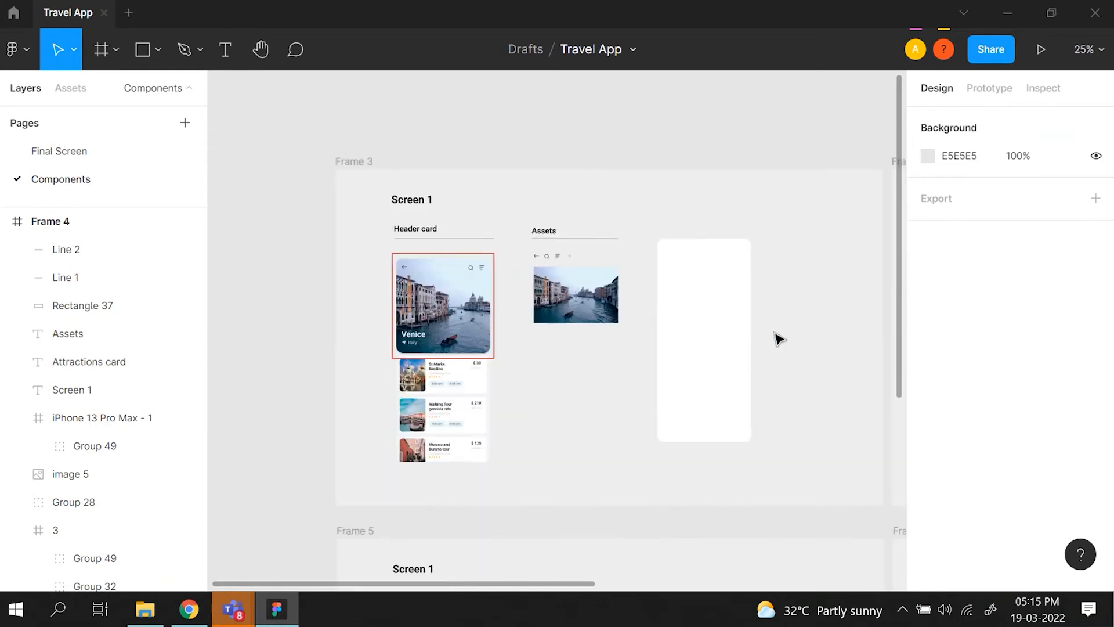
{"action": "scroll", "coordinate": [775, 334], "scroll_direction": "right", "scroll_amount": 1}
{"action": "scroll", "coordinate": [775, 334], "scroll_direction": "up", "scroll_amount": 3}
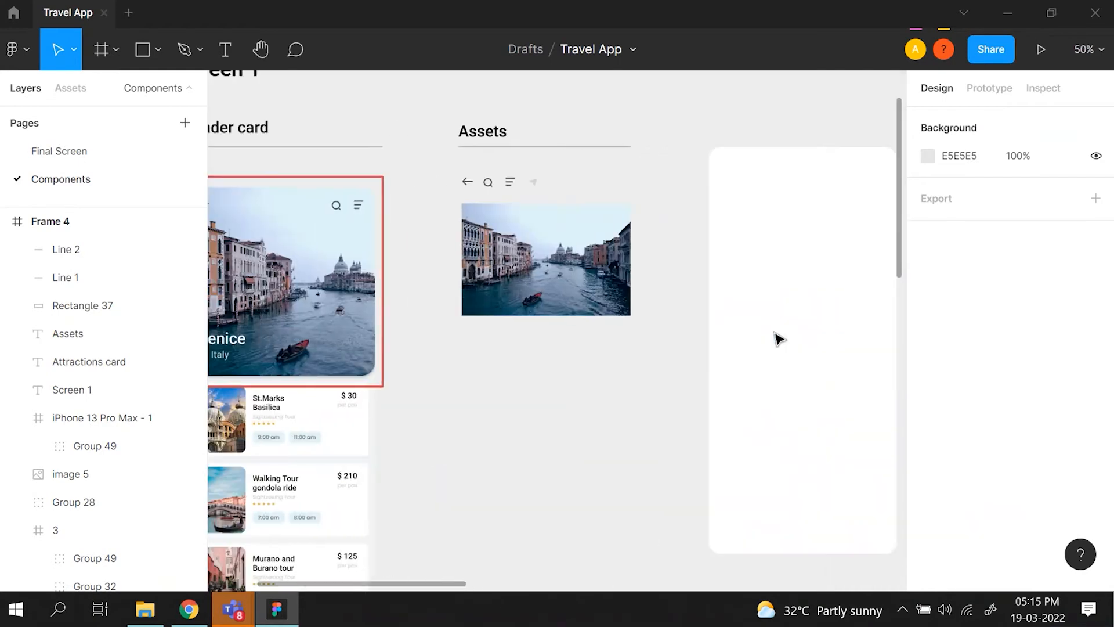
{"action": "scroll", "coordinate": [779, 339], "scroll_direction": "left", "scroll_amount": 1}
{"action": "left_click", "coordinate": [801, 311]}
{"action": "left_click_drag", "start_coordinate": [800, 311], "coordinate": [764, 306]}
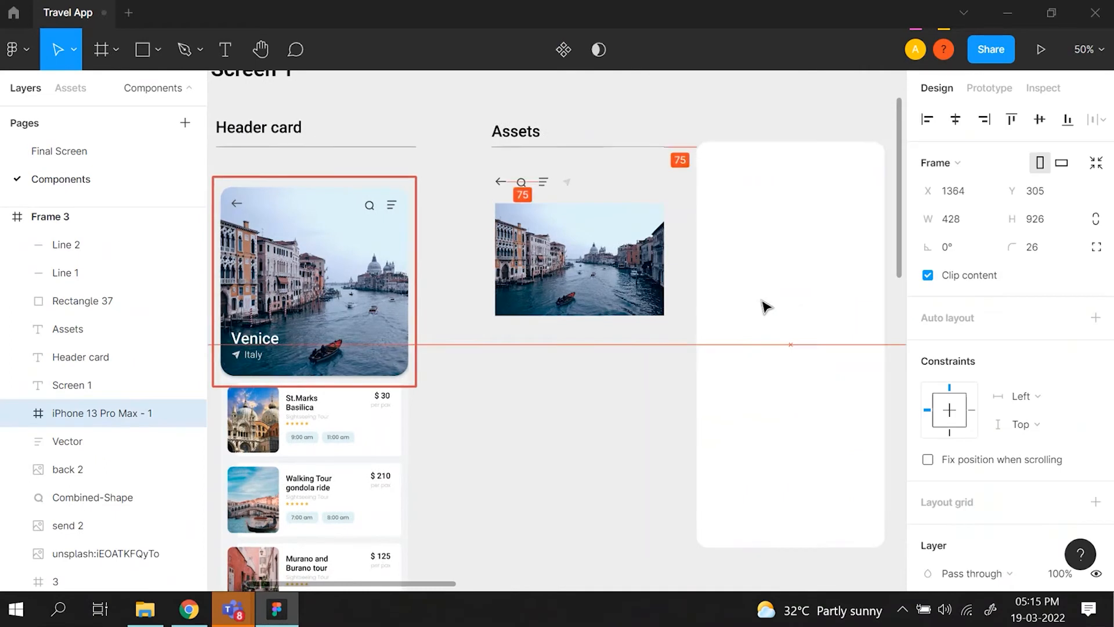
- Draw a rectangle about 425 × 414 across the upper part of the blank phone frame
{"action": "left_click", "coordinate": [155, 48]}
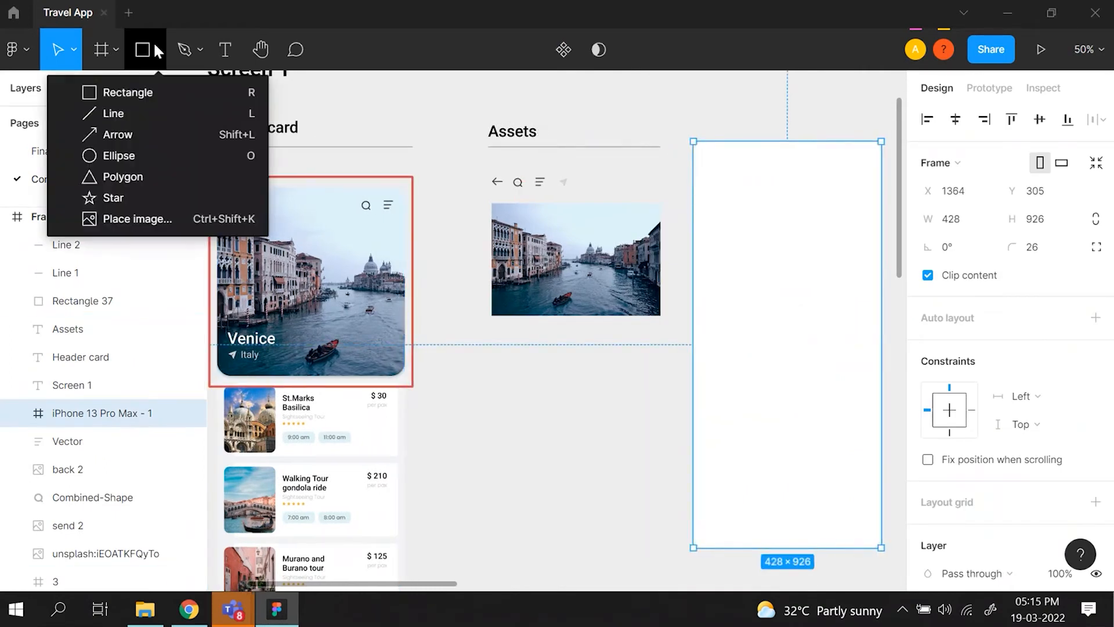
{"action": "left_click", "coordinate": [153, 86]}
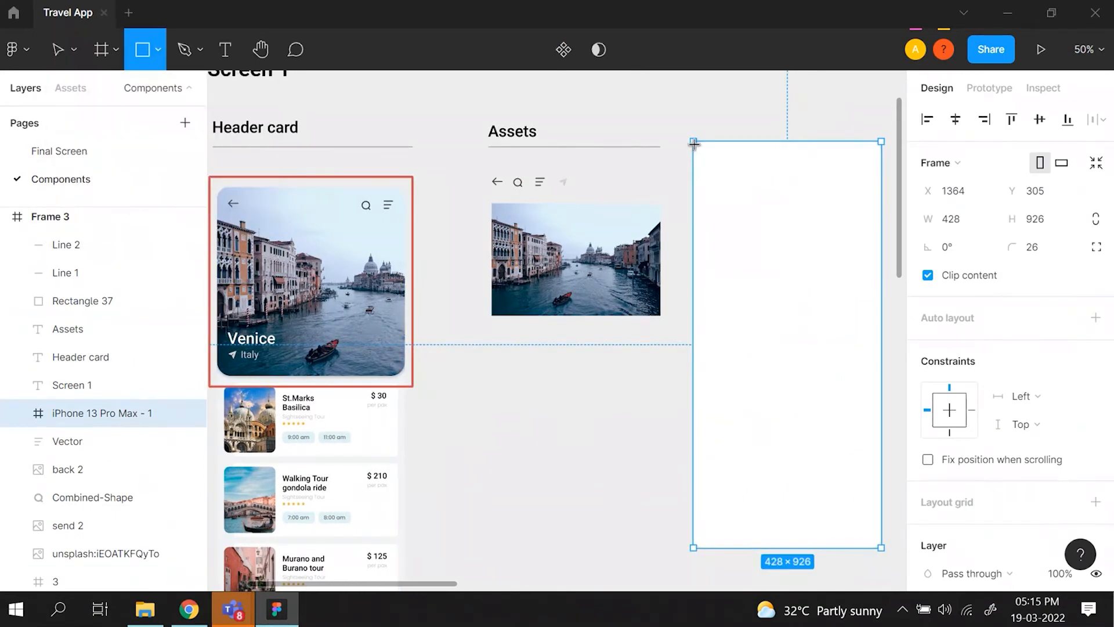
{"action": "mouse_move", "coordinate": [694, 143]}
{"action": "left_mouse_down"}
{"action": "mouse_move", "coordinate": [713, 195]}
{"action": "mouse_move", "coordinate": [883, 326]}
{"action": "left_mouse_up"}
{"action": "scroll", "coordinate": [884, 327], "scroll_direction": "right", "scroll_amount": 1}
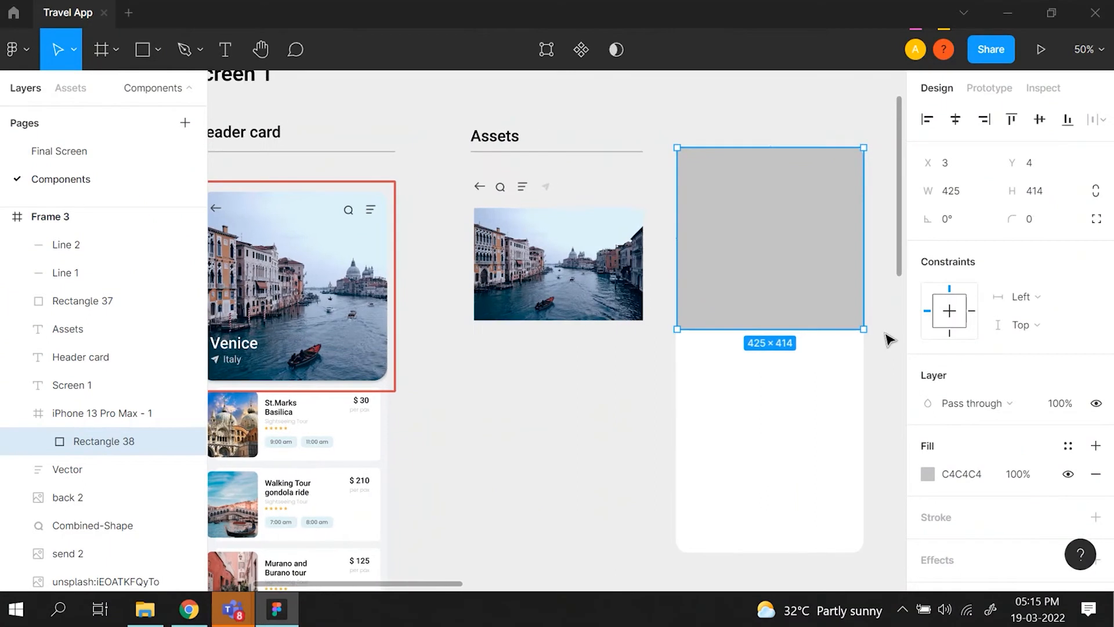
- Align the grey rectangle with the phone frame's upper-left corner at X 0, Y 0
{"action": "left_click", "coordinate": [888, 341]}
{"action": "left_click", "coordinate": [823, 259]}
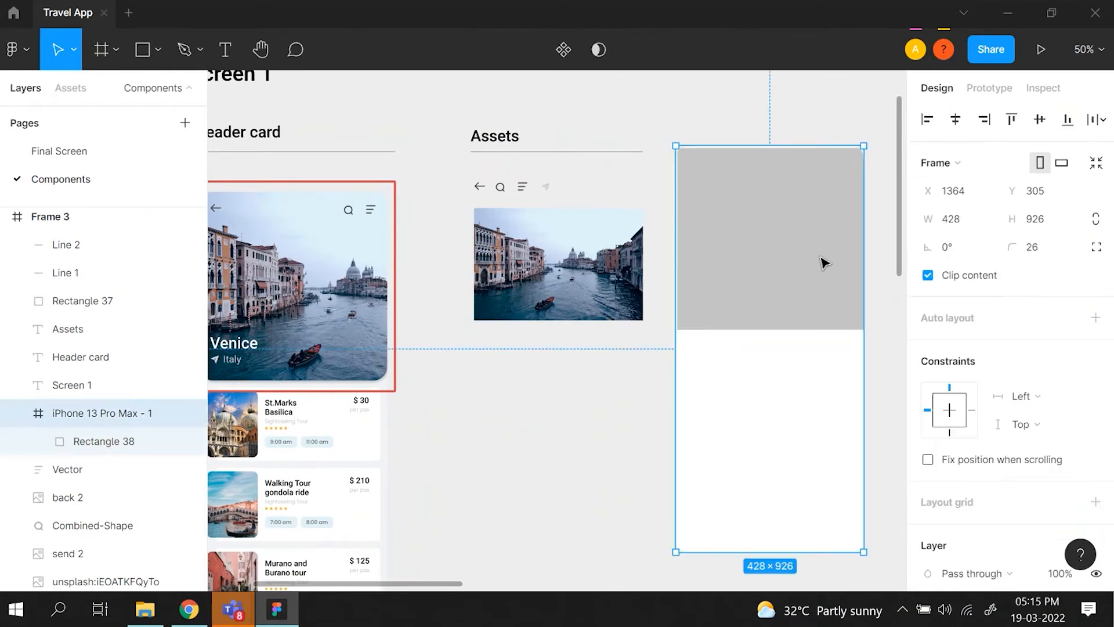
{"action": "key", "text": "shift+0"}
{"action": "scroll", "coordinate": [824, 261], "scroll_direction": "up", "scroll_amount": 4}
{"action": "scroll", "coordinate": [824, 261], "scroll_direction": "right", "scroll_amount": 5}
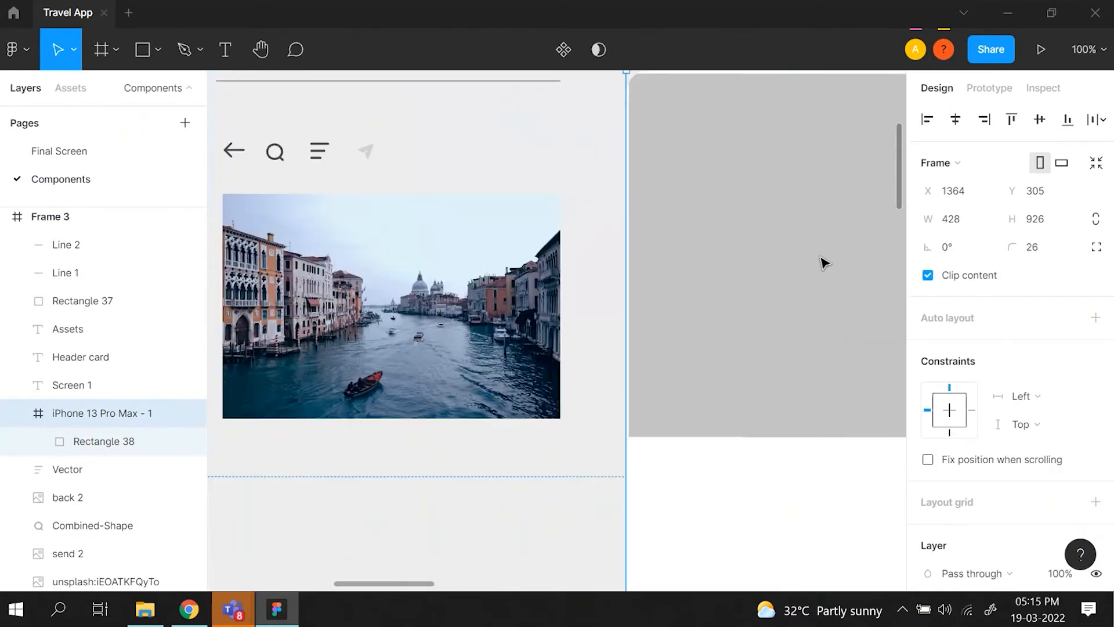
{"action": "left_click", "coordinate": [451, 179]}
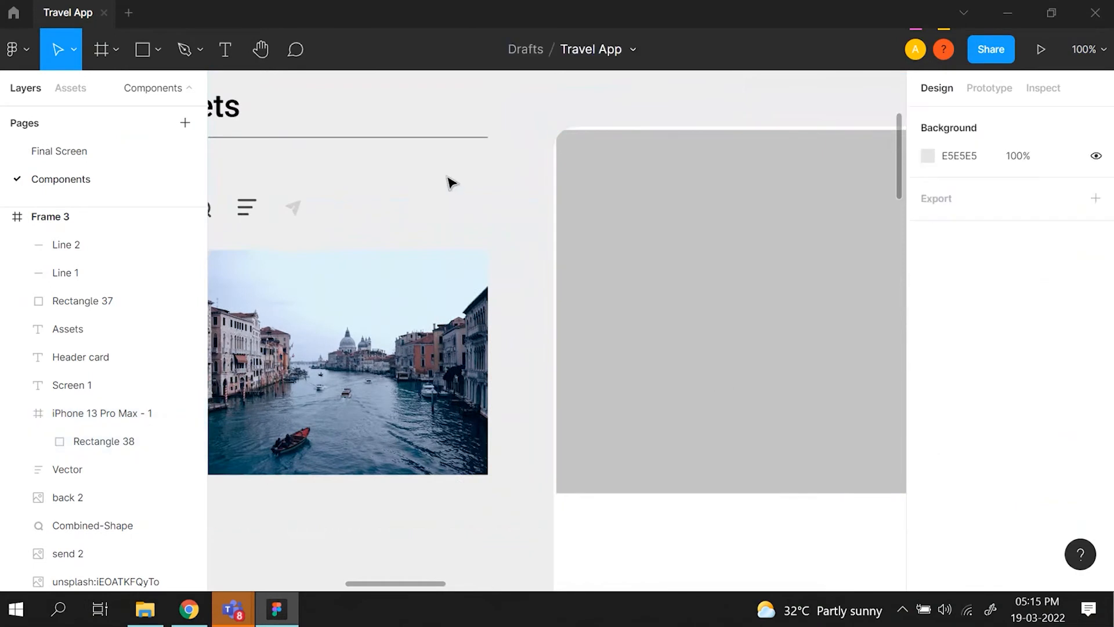
{"action": "double_click", "coordinate": [830, 222]}
{"action": "left_click_drag", "start_coordinate": [827, 217], "coordinate": [825, 223]}
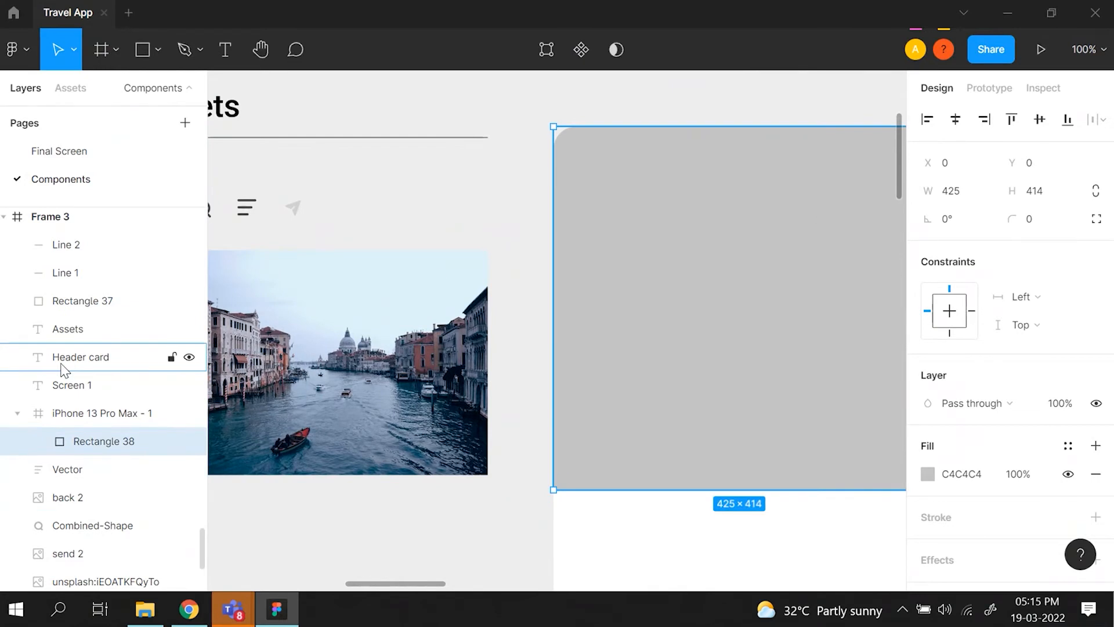
- Examine how the grey rectangle sits inside the iPhone 13 Pro Max frame, and inspect its lower corner's rounding handle
{"action": "left_click", "coordinate": [78, 414]}
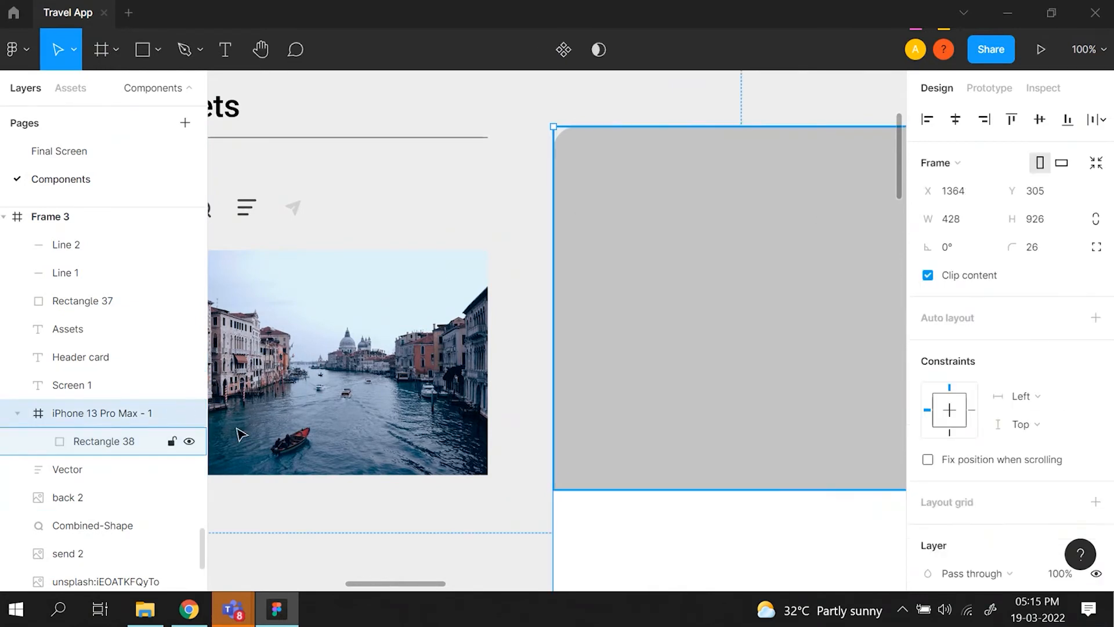
{"action": "scroll", "coordinate": [749, 546], "scroll_direction": "down", "scroll_amount": 2}
{"action": "key", "text": "minus"}
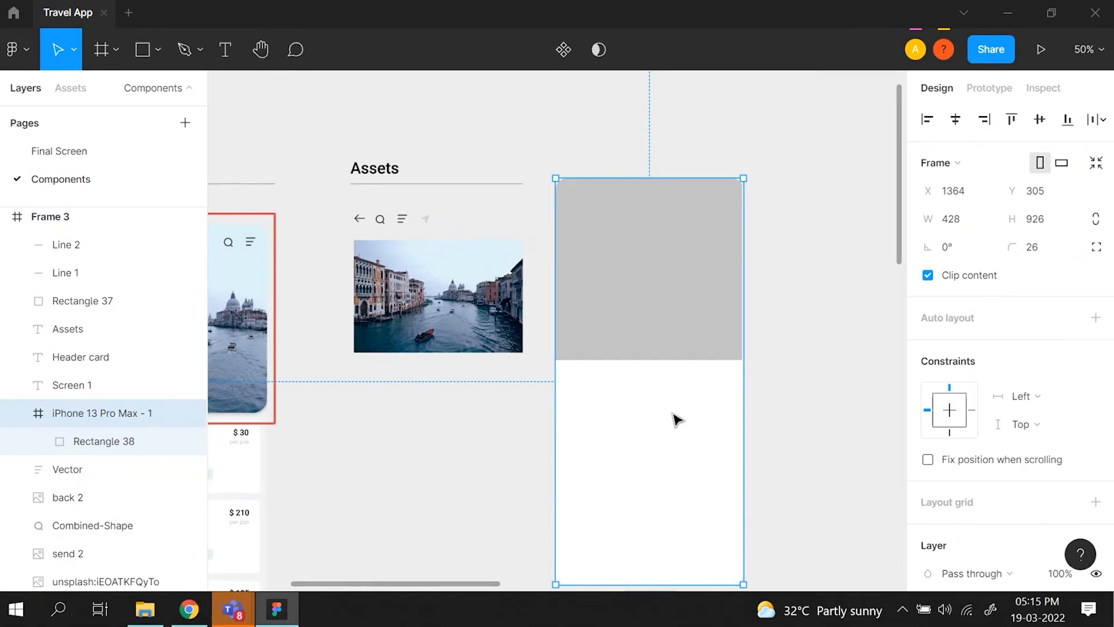
{"action": "left_click", "coordinate": [69, 453]}
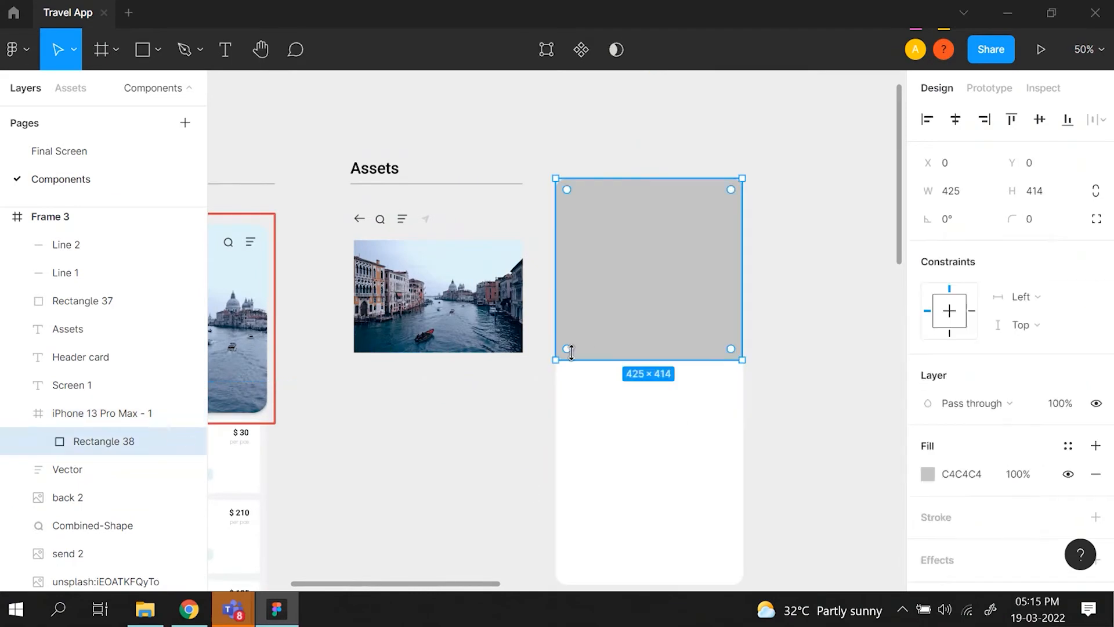
{"action": "key", "text": "plus"}
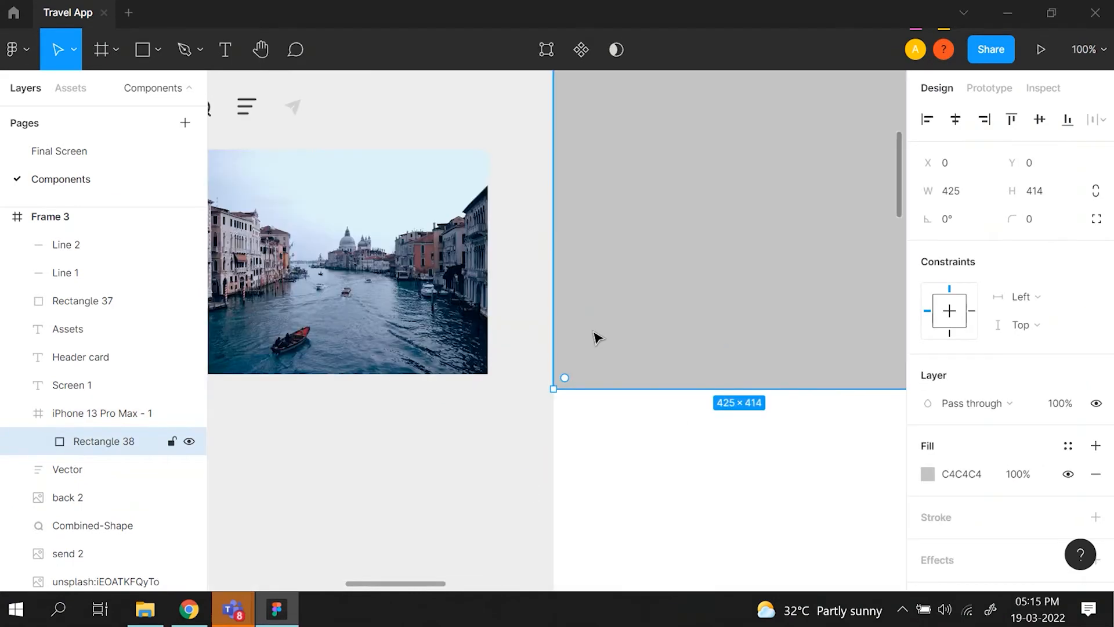
{"action": "key", "text": "minus"}
{"action": "key", "text": "minus"}
- Try placing a duplicate of the Venice photo below the original under Assets, and remove the copy
{"action": "left_click", "coordinate": [518, 334]}
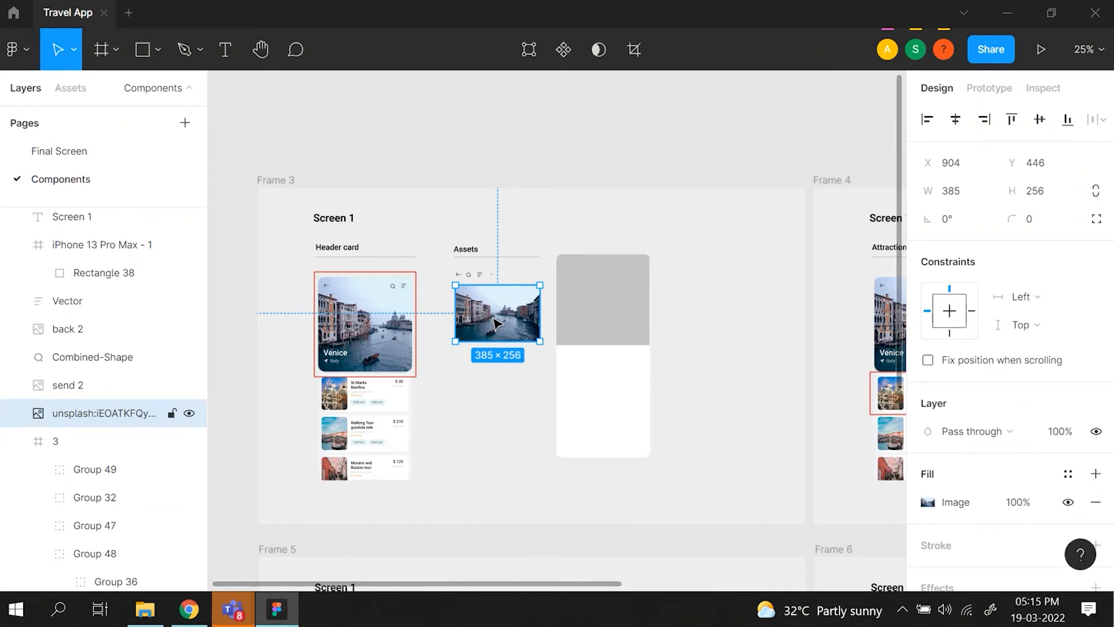
{"action": "key", "text": "ctrl+plus"}
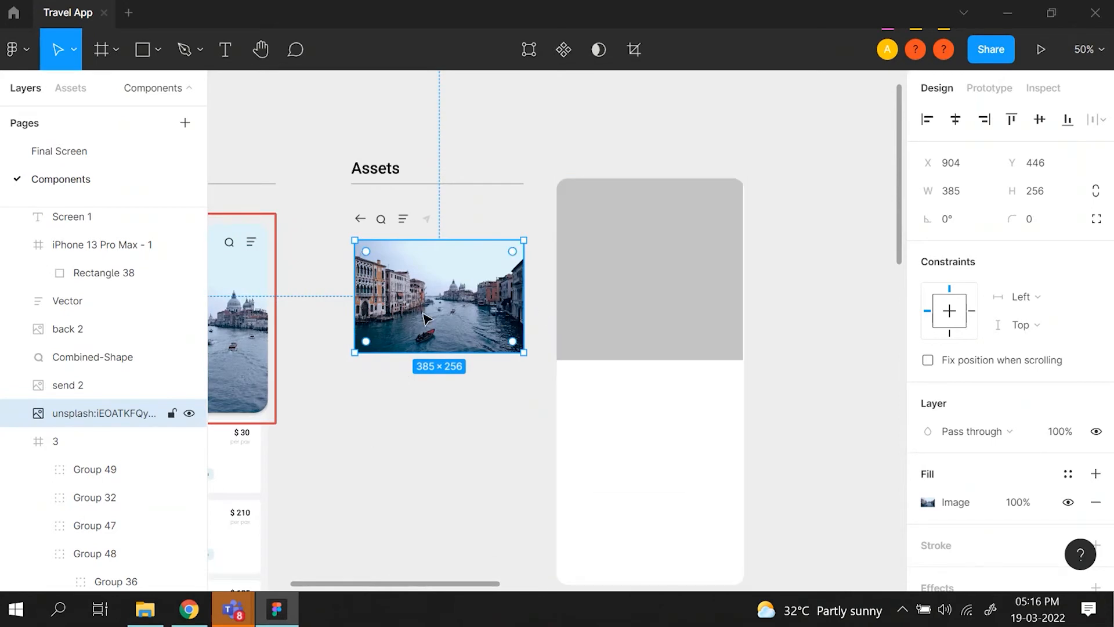
{"action": "key", "text": "ctrl+d"}
{"action": "left_click_drag", "start_coordinate": [427, 318], "coordinate": [426, 453]}
{"action": "key", "text": "Delete"}
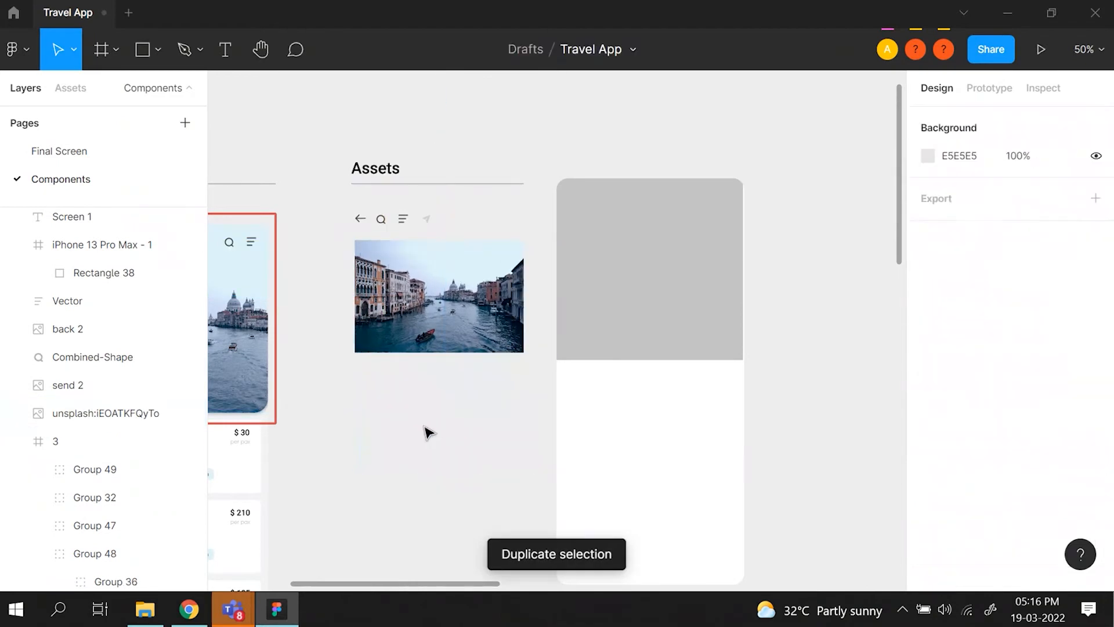
- Place a duplicate of the Venice photo over the phone frame's grey rectangle and scale it to 623 × 414
{"action": "left_click", "coordinate": [423, 335]}
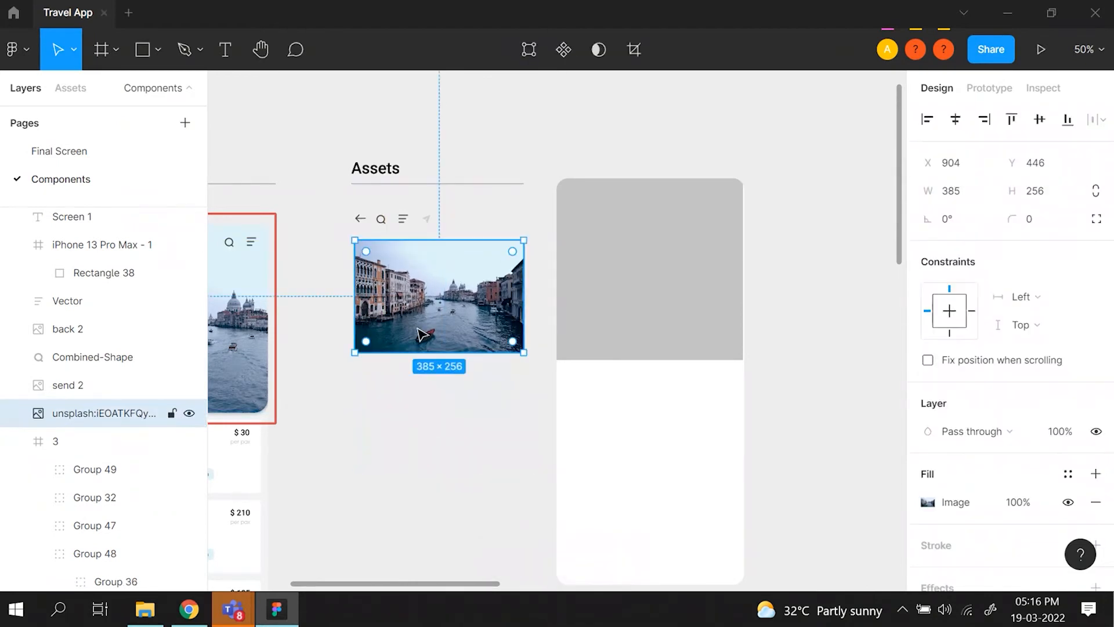
{"action": "key", "text": "ctrl+d"}
{"action": "left_click_drag", "start_coordinate": [422, 334], "coordinate": [535, 471]}
{"action": "left_click_drag", "start_coordinate": [625, 441], "coordinate": [663, 308]}
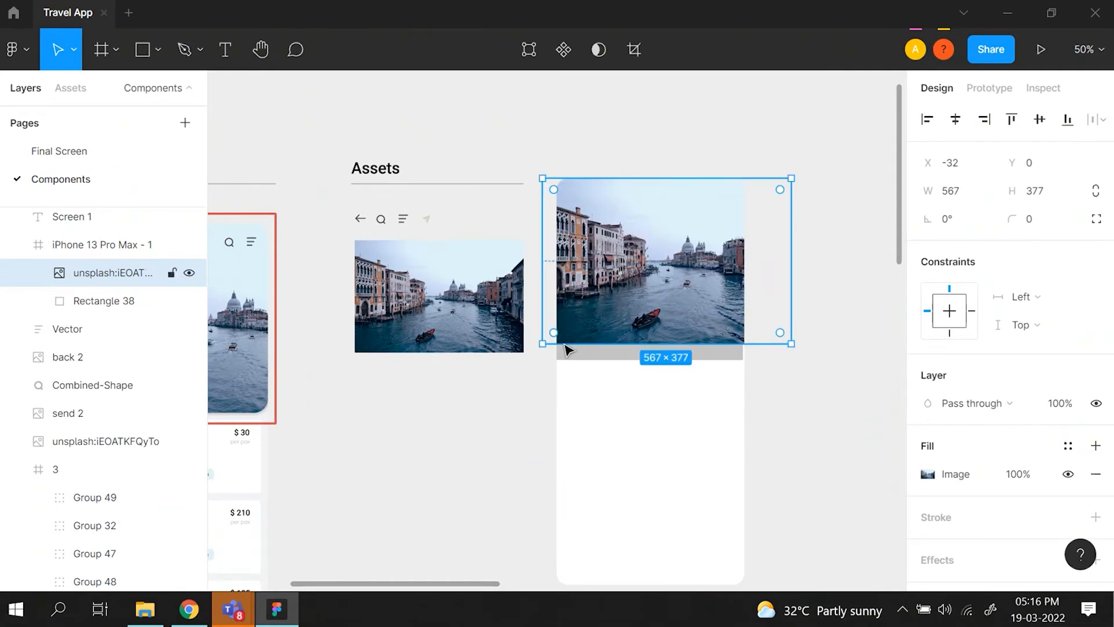
{"action": "left_click_drag", "start_coordinate": [542, 352], "coordinate": [518, 369]}
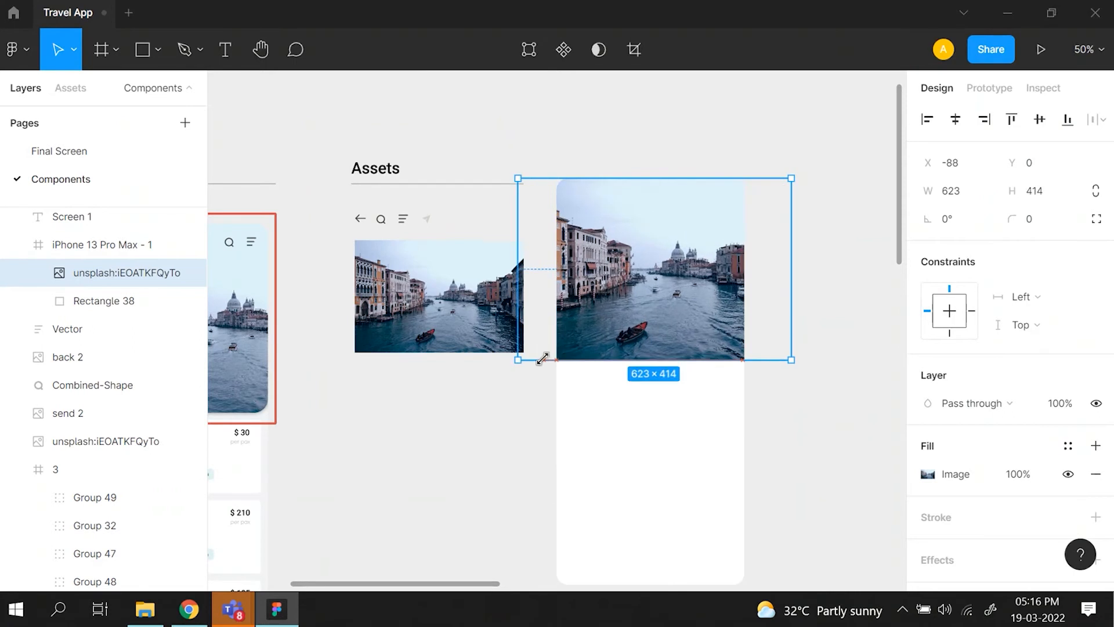
- Try repositioning the enlarged Venice photo over the grey rectangle, and delete the copy
{"action": "left_click_drag", "start_coordinate": [624, 310], "coordinate": [666, 318]}
{"action": "scroll", "coordinate": [642, 311], "scroll_direction": "left", "scroll_amount": 2}
{"action": "left_click_drag", "start_coordinate": [630, 361], "coordinate": [620, 386]}
{"action": "key", "text": "Delete"}
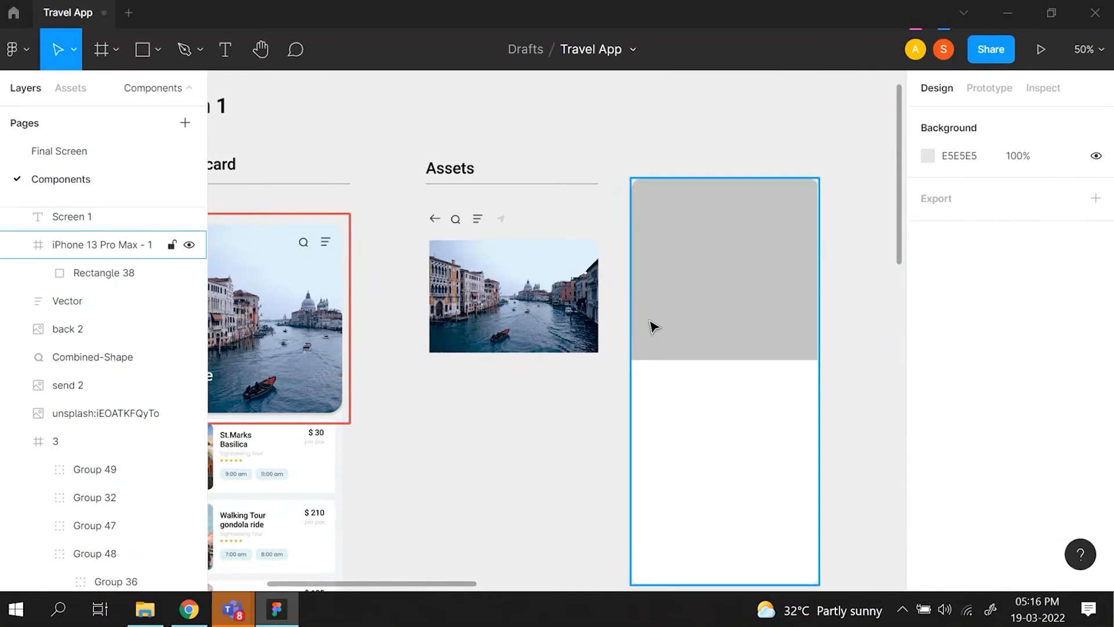
- Duplicate the Assets Venice photo, place it over the grey rectangle in the iPhone 13 Pro Max frame, and scale it to 632 × 420
{"action": "left_click", "coordinate": [533, 313]}
{"action": "key", "text": "ctrl+d"}
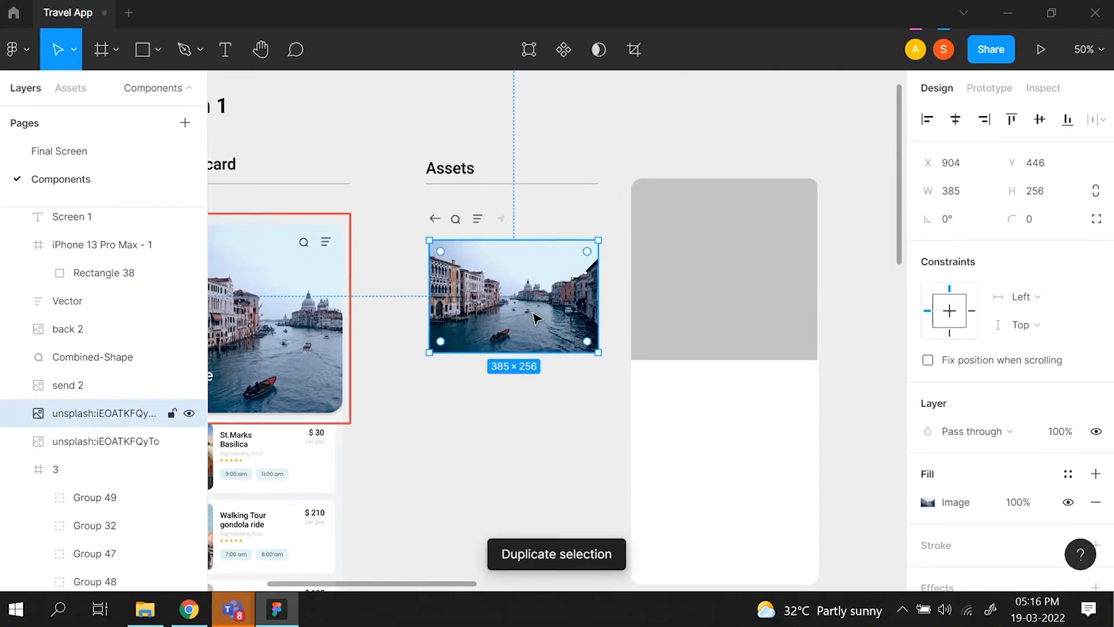
{"action": "left_click_drag", "start_coordinate": [504, 319], "coordinate": [717, 309]}
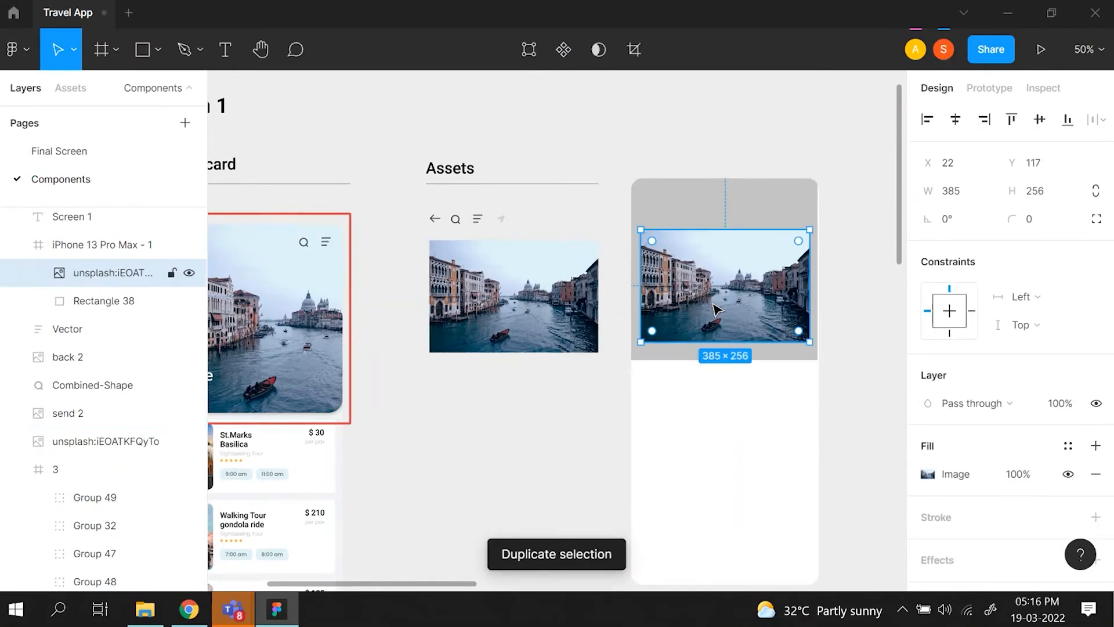
{"action": "left_click_drag", "start_coordinate": [641, 342], "coordinate": [687, 335]}
{"action": "left_click_drag", "start_coordinate": [591, 359], "coordinate": [569, 374]}
{"action": "left_click_drag", "start_coordinate": [649, 330], "coordinate": [692, 303]}
{"action": "left_click_drag", "start_coordinate": [571, 359], "coordinate": [568, 361]}
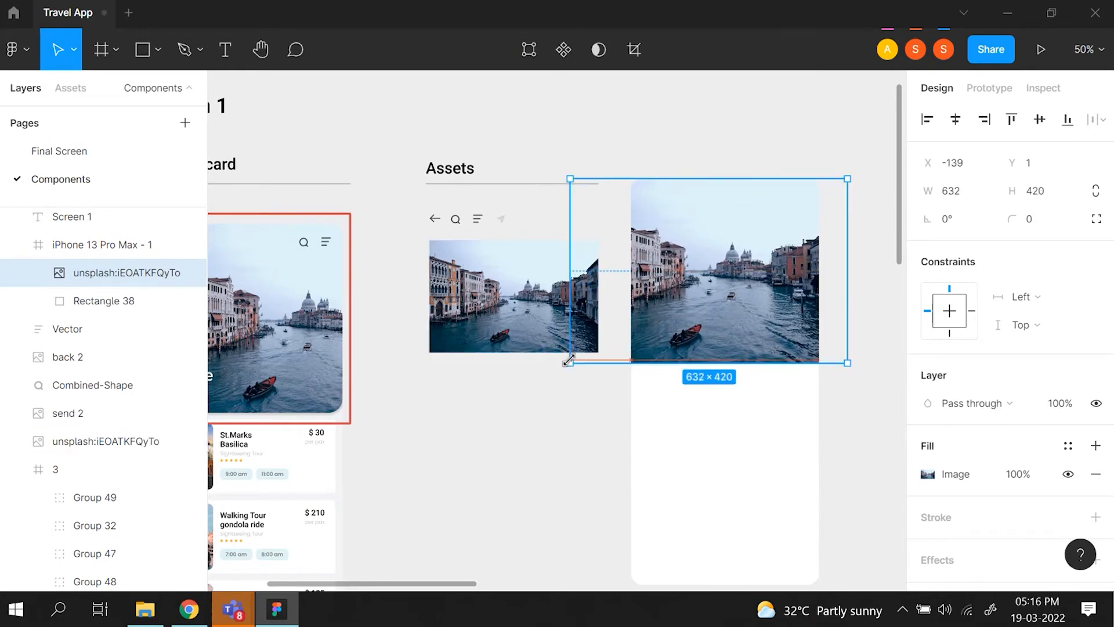
{"action": "left_click", "coordinate": [583, 431]}
{"action": "left_click_drag", "start_coordinate": [712, 317], "coordinate": [712, 316]}
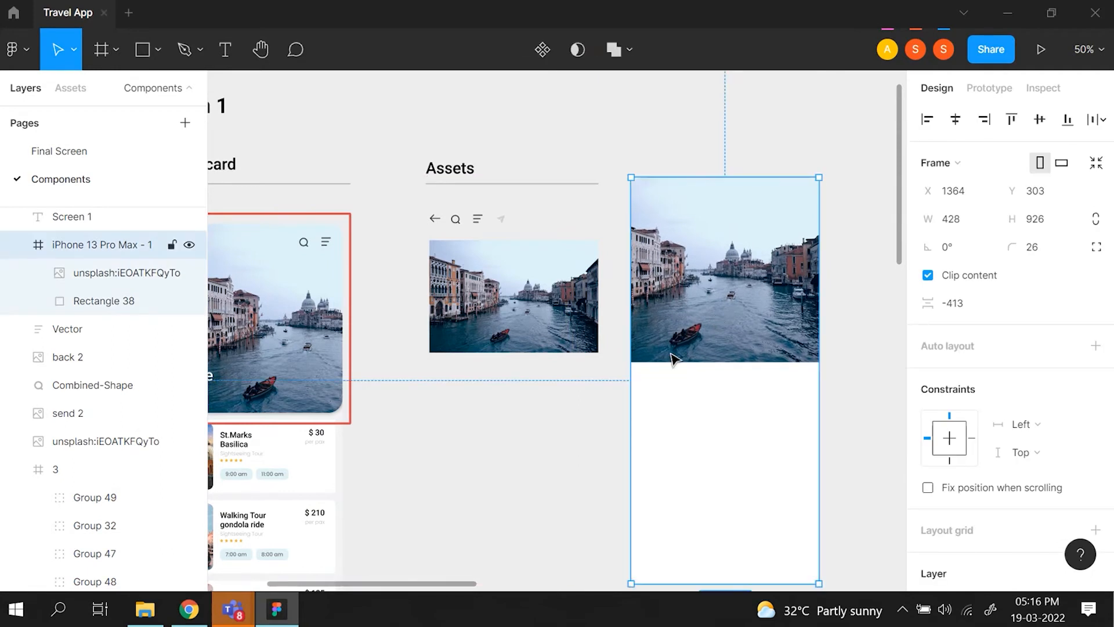
{"action": "left_click", "coordinate": [604, 445]}
- Paste a copy of the Assets back arrow into the iPhone 13 Pro Max frame
{"action": "scroll", "coordinate": [604, 445], "scroll_direction": "down", "scroll_amount": 1}
{"action": "scroll", "coordinate": [604, 446], "scroll_direction": "left", "scroll_amount": 4}
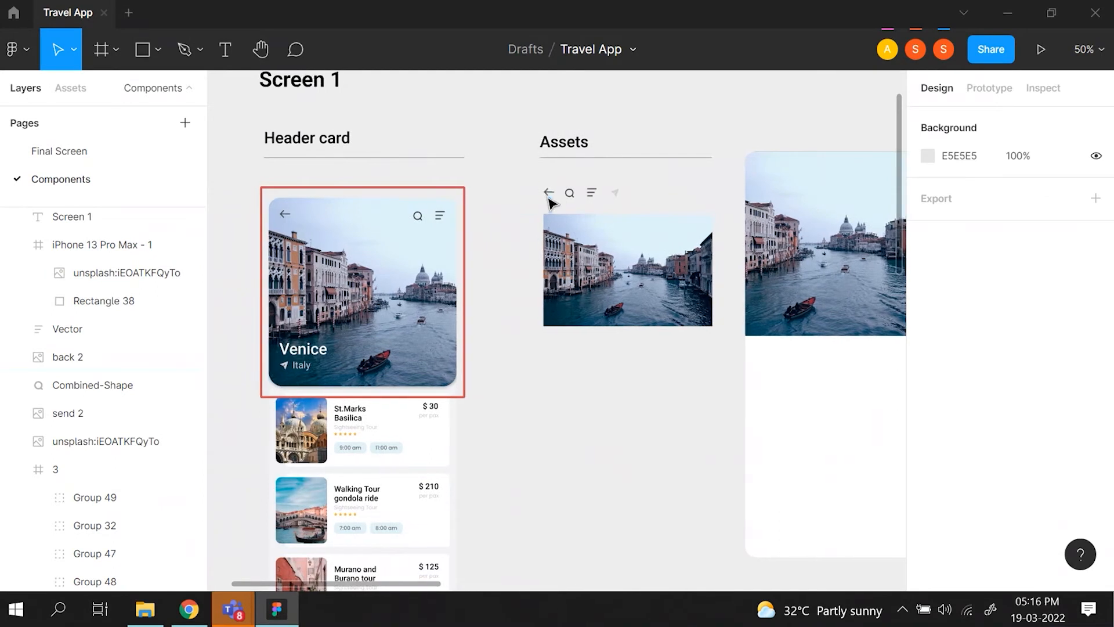
{"action": "scroll", "coordinate": [446, 227], "scroll_direction": "right", "scroll_amount": 1}
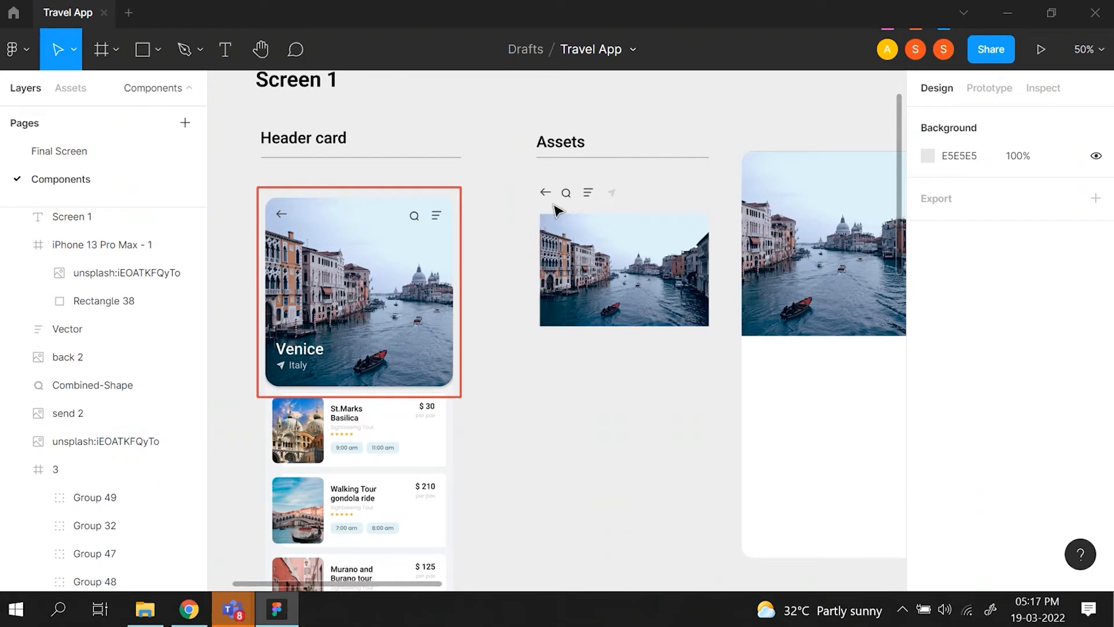
{"action": "left_click", "coordinate": [548, 196]}
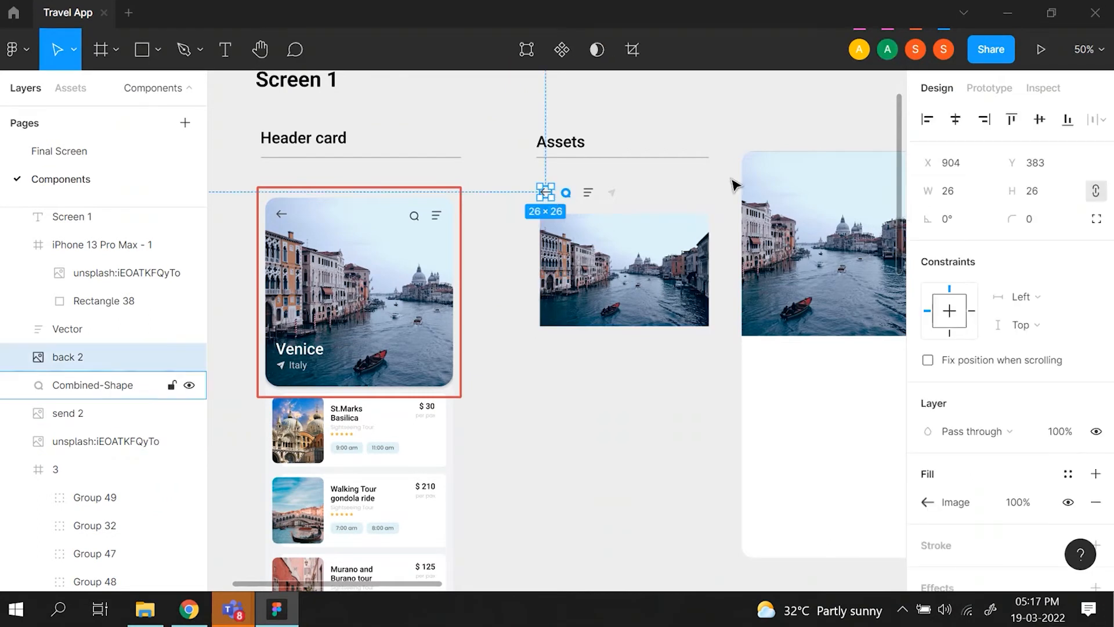
{"action": "left_click", "coordinate": [789, 175]}
{"action": "key", "text": "ctrl+v"}
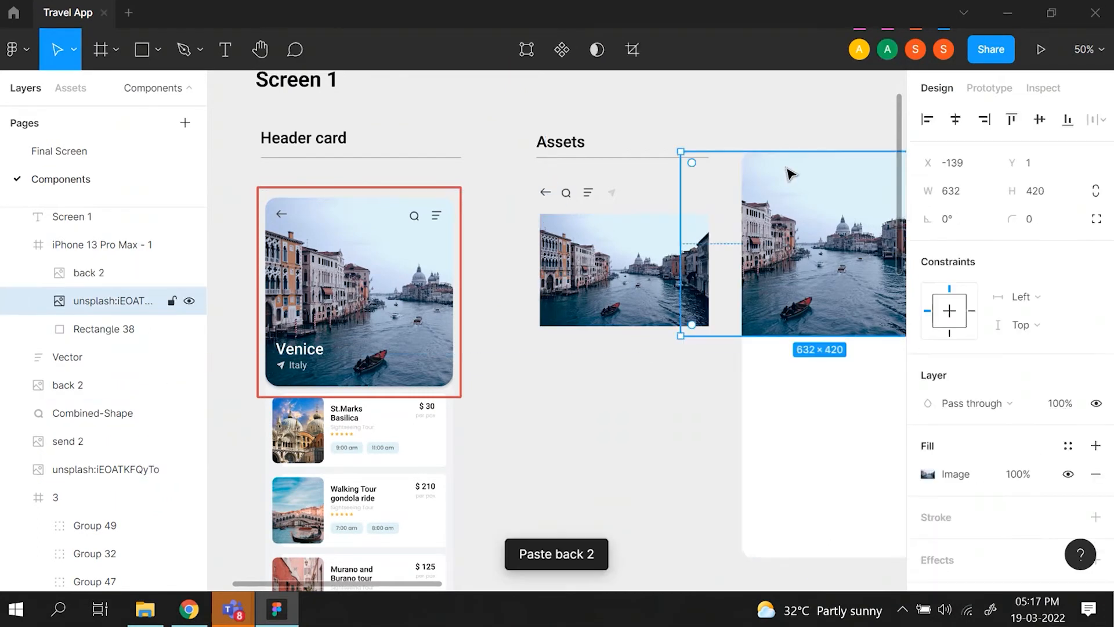
{"action": "scroll", "coordinate": [789, 174], "scroll_direction": "right", "scroll_amount": 4}
{"action": "scroll", "coordinate": [789, 174], "scroll_direction": "left", "scroll_amount": 2}
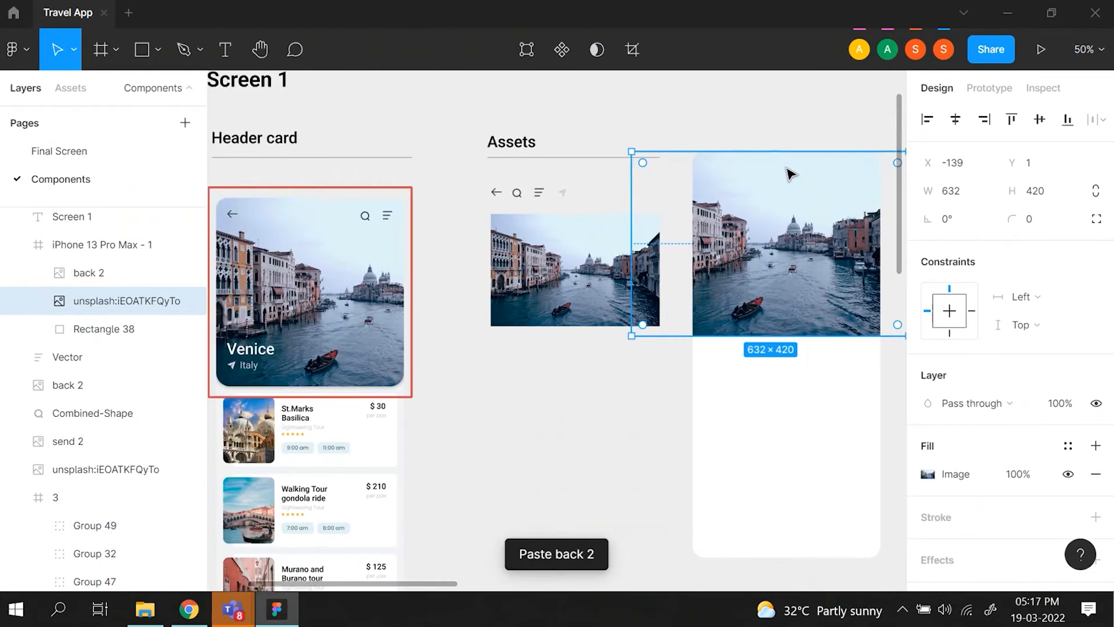
- Duplicate the Assets back arrow and place it in the upper-left corner of the phone frame's photo at about X 30, Y 28
{"action": "left_click", "coordinate": [492, 191]}
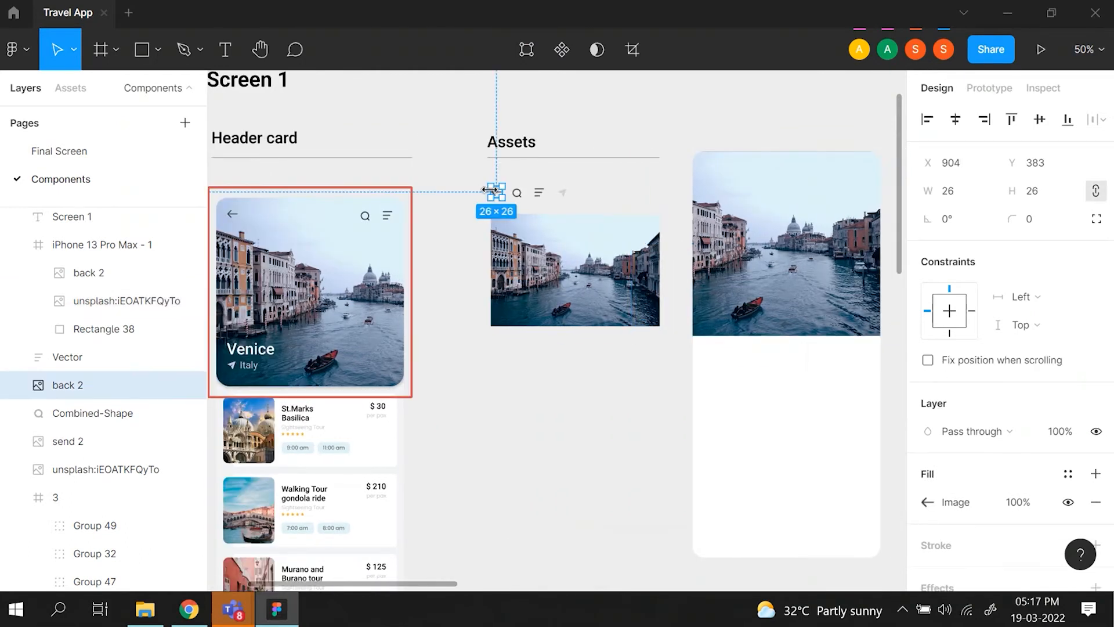
{"action": "key", "text": "ctrl+d"}
{"action": "left_click_drag", "start_coordinate": [492, 191], "coordinate": [717, 177]}
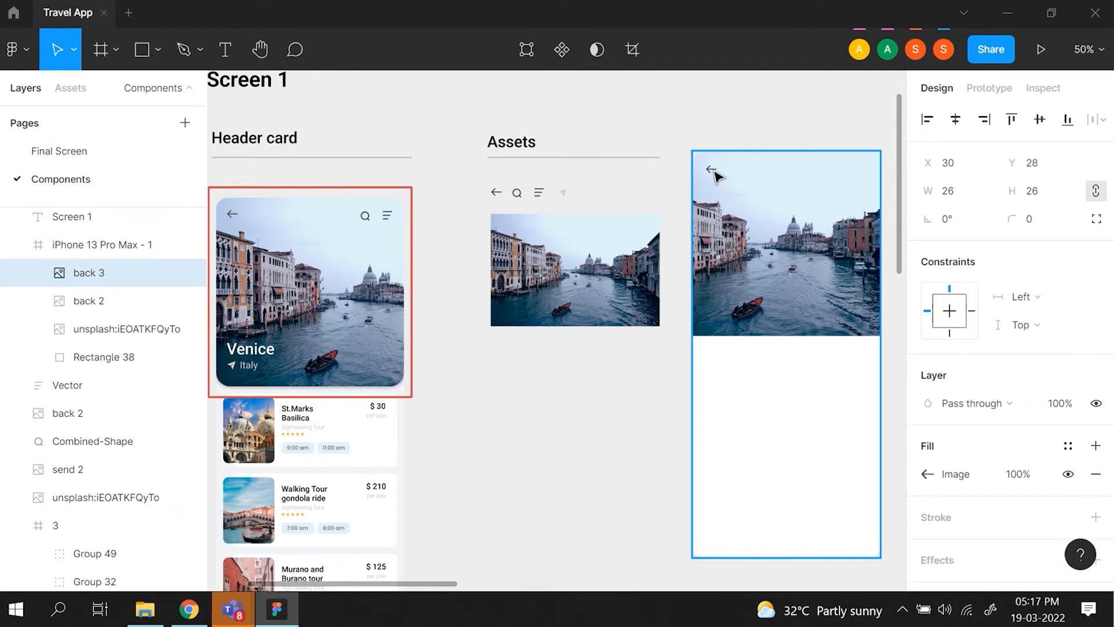
{"action": "key", "text": "ctrl+="}
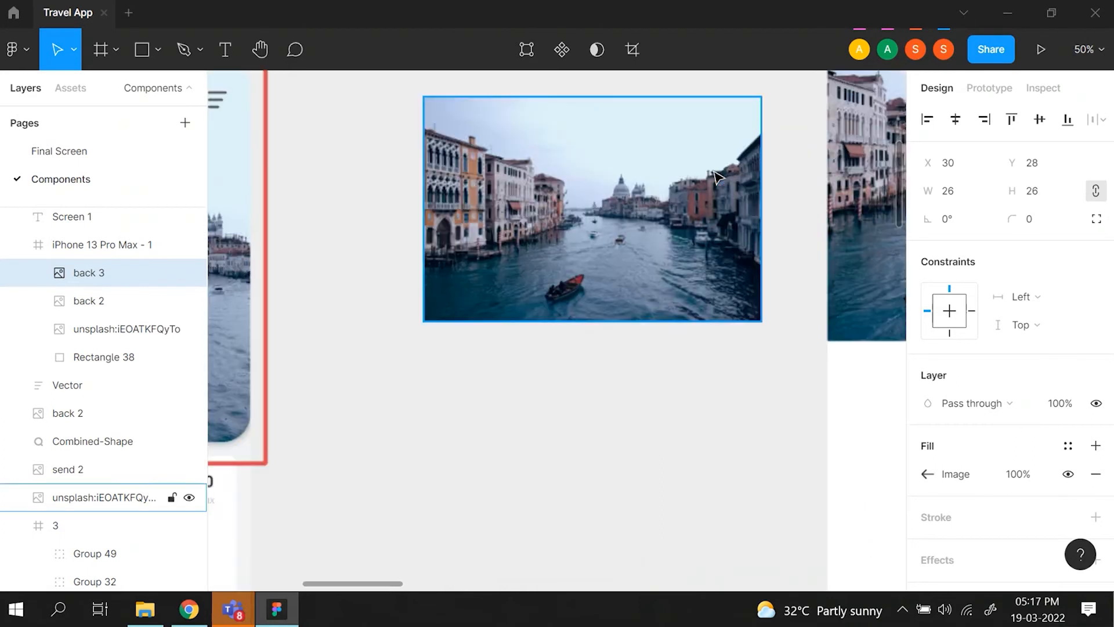
{"action": "scroll", "coordinate": [714, 171], "scroll_direction": "up", "scroll_amount": 3}
{"action": "scroll", "coordinate": [715, 172], "scroll_direction": "right", "scroll_amount": 2}
{"action": "scroll", "coordinate": [716, 175], "scroll_direction": "right", "scroll_amount": 2}
{"action": "scroll", "coordinate": [716, 175], "scroll_direction": "up", "scroll_amount": 1}
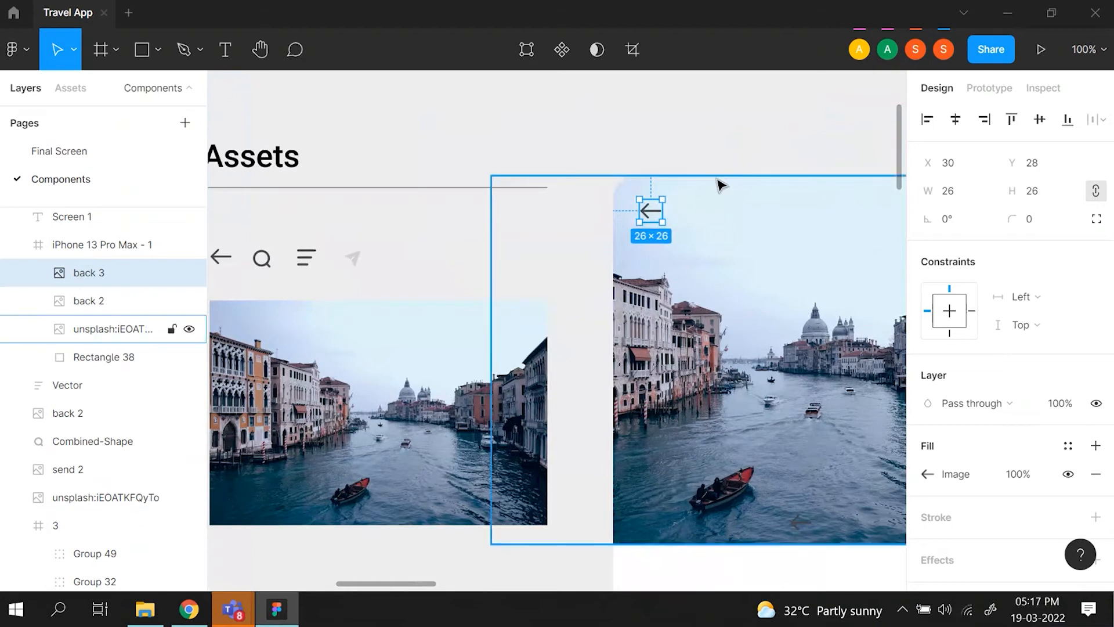
- Check the placed back arrow's distances to the photo's edges and nudge the arrow down to Y 33
{"action": "key", "text": "alt"}
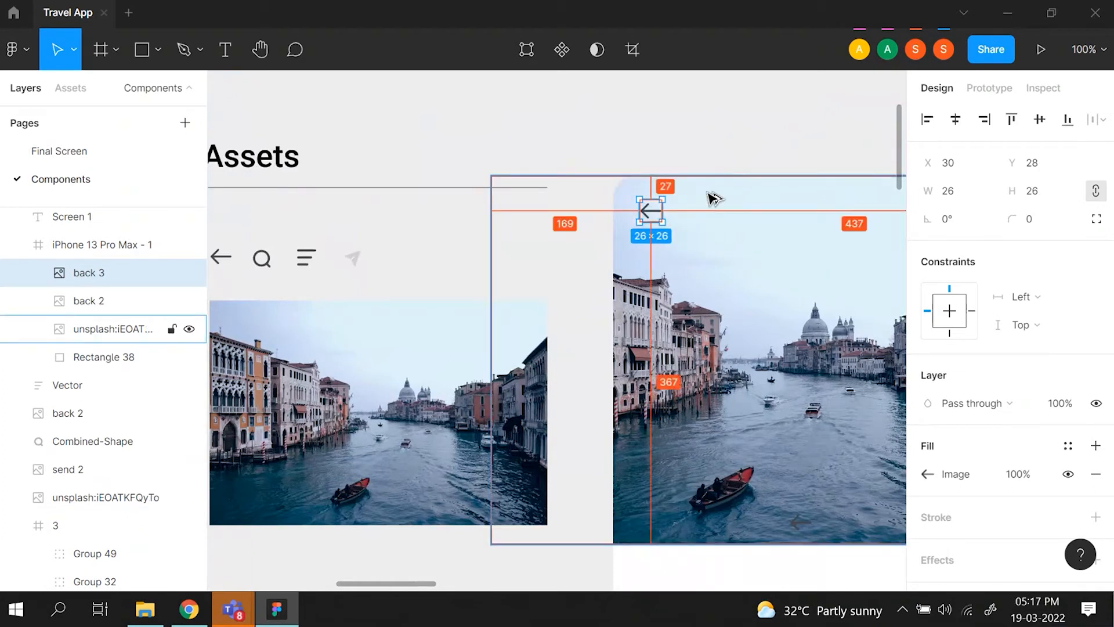
{"action": "left_click", "coordinate": [718, 219]}
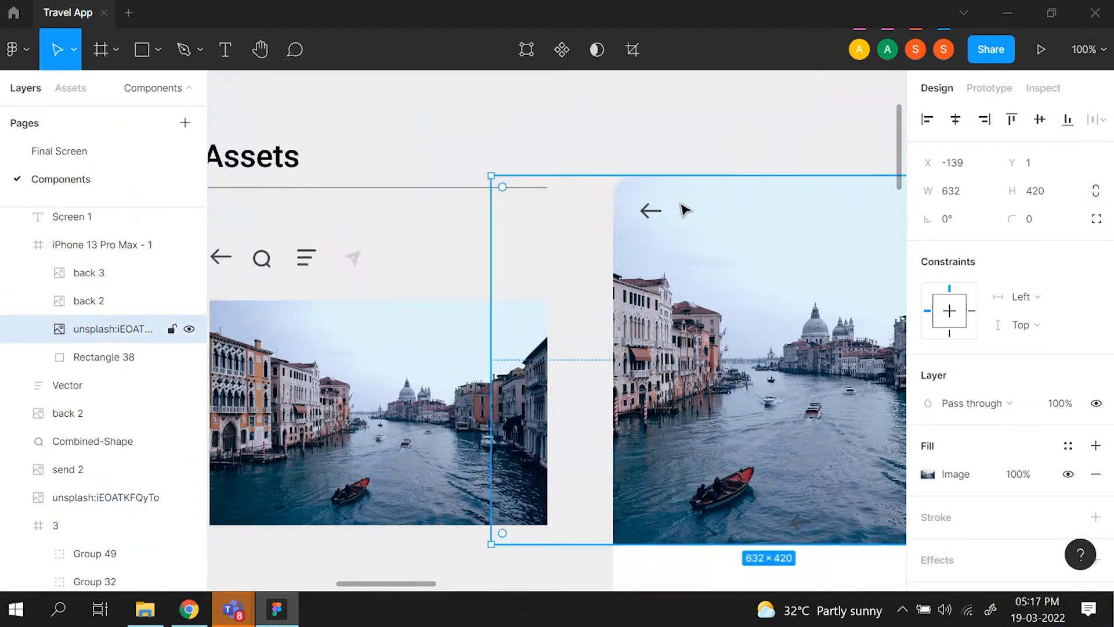
{"action": "left_click", "coordinate": [651, 211]}
{"action": "key", "text": "alt"}
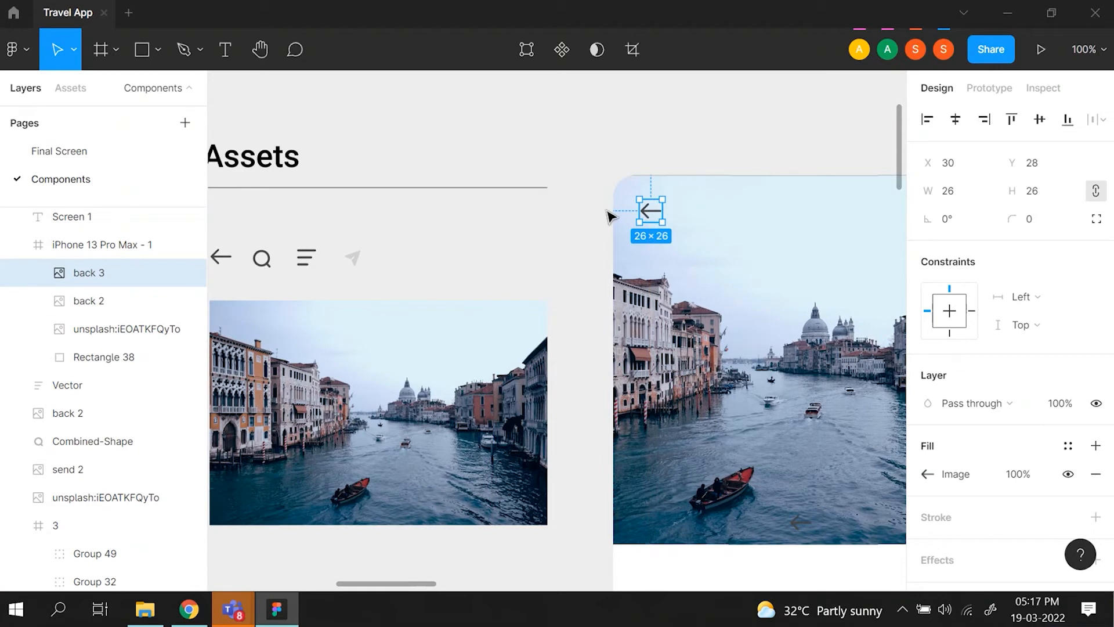
{"action": "key", "text": "alt"}
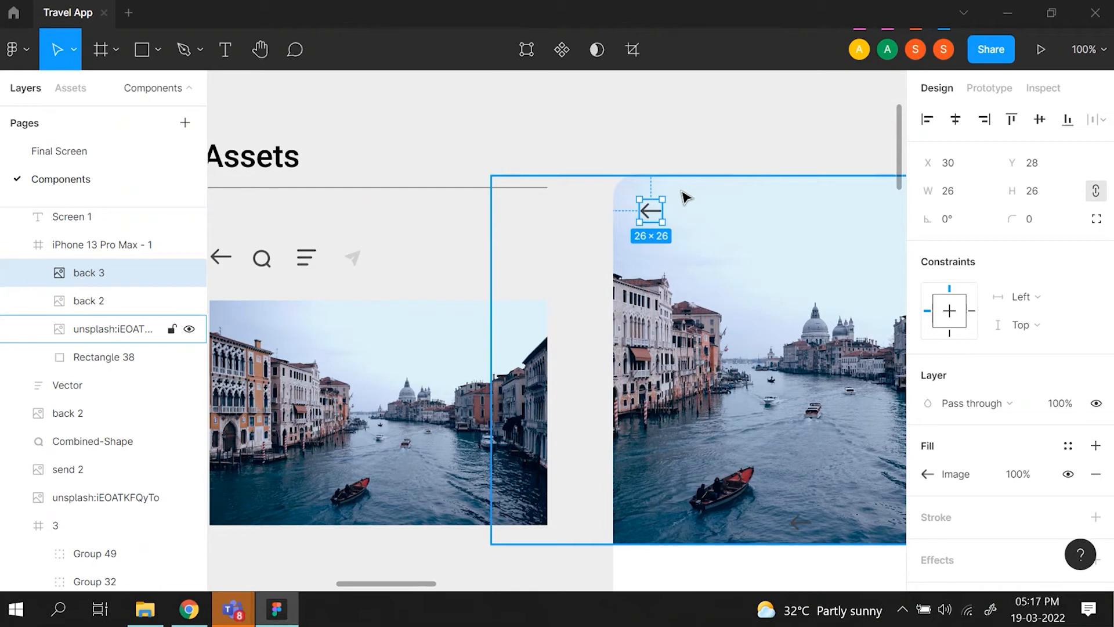
{"action": "key", "text": "alt+Down"}
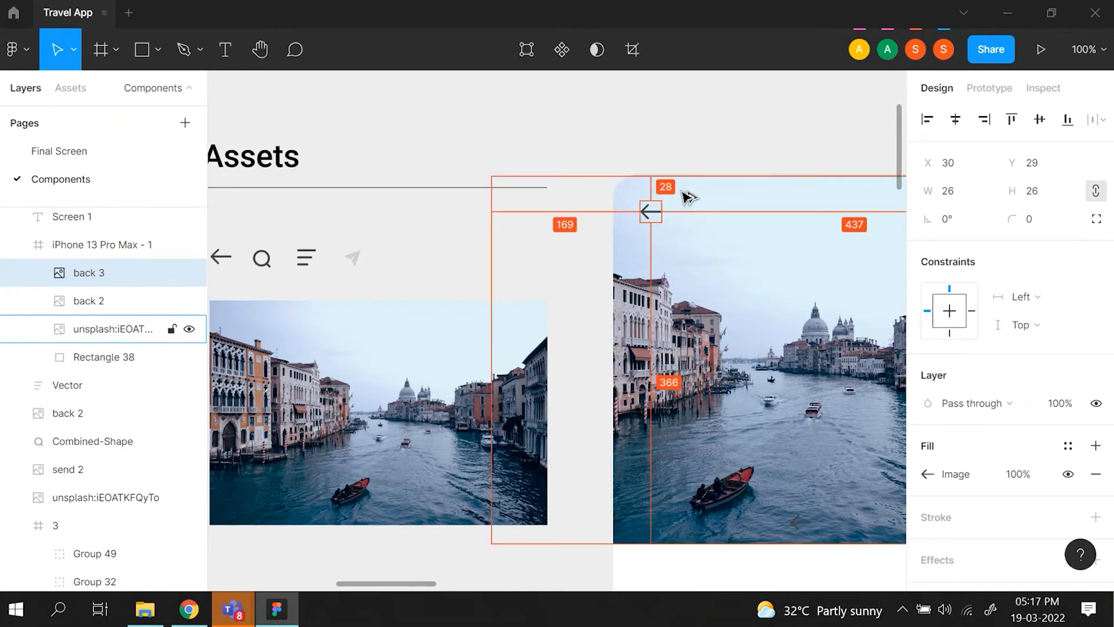
{"action": "key", "text": "alt+Down"}
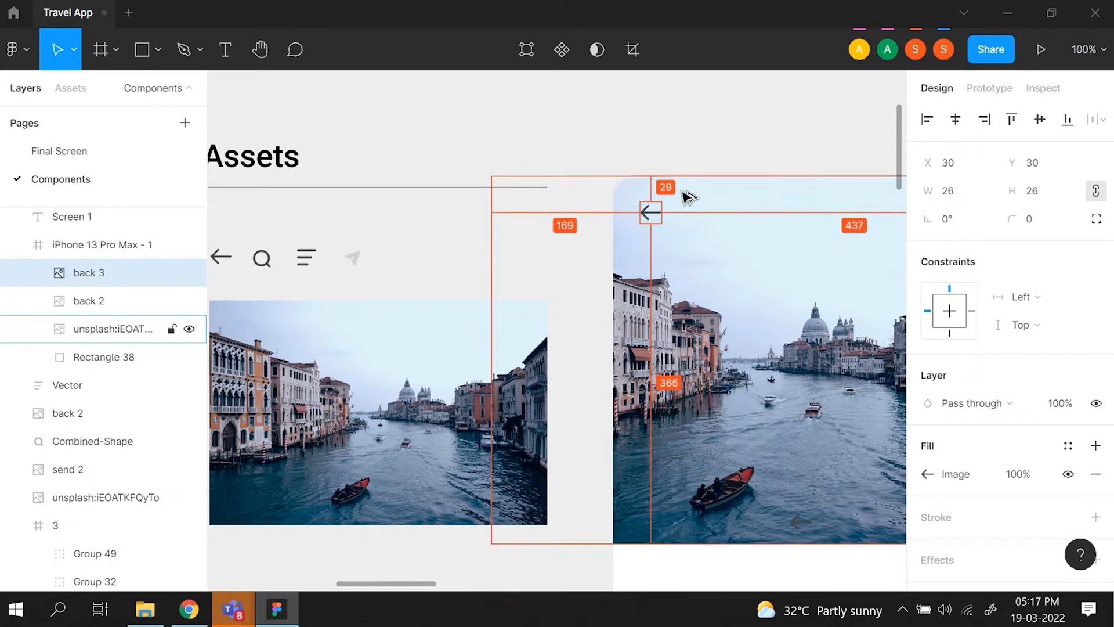
{"action": "key", "text": "alt+Down"}
{"action": "key", "text": "alt+Down"}
{"action": "key", "text": "alt+Down"}
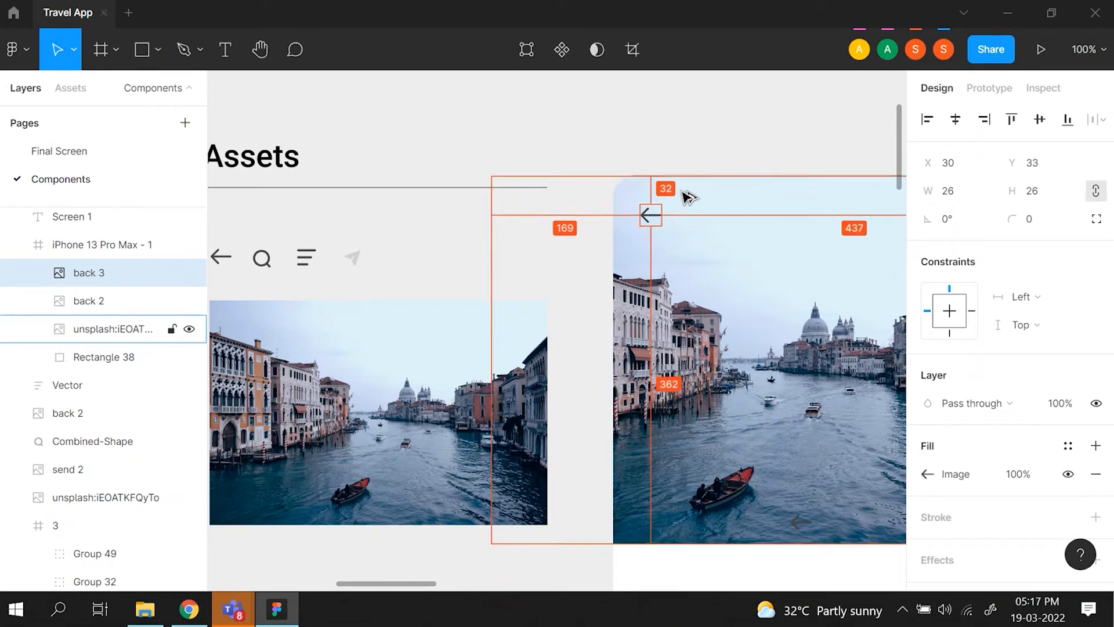
{"action": "left_click", "coordinate": [620, 264]}
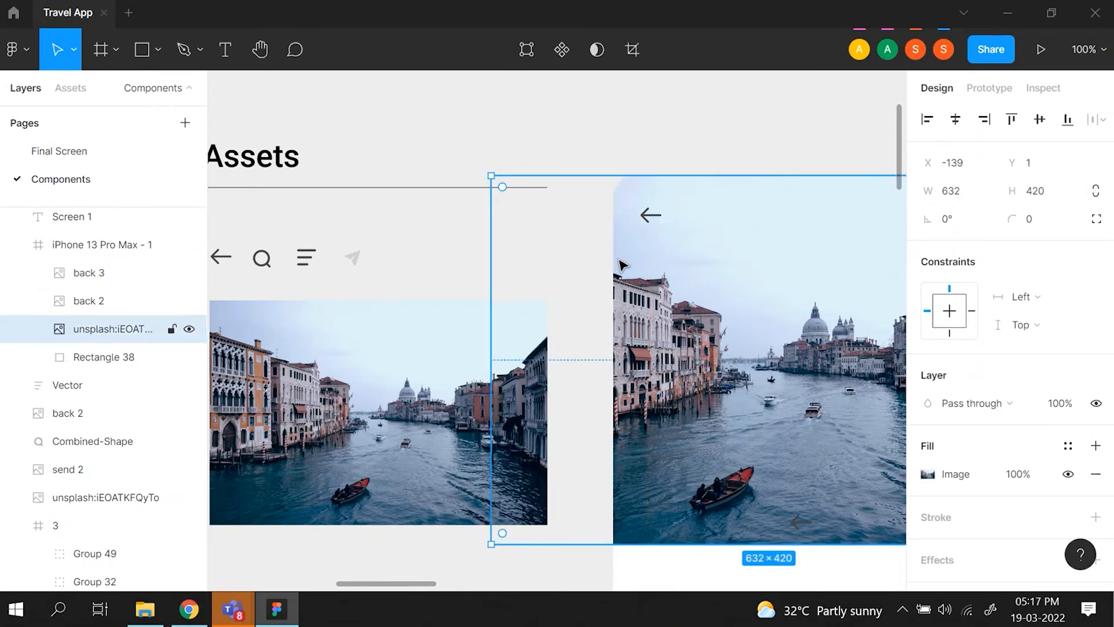
{"action": "double_click", "coordinate": [620, 261]}
{"action": "key", "text": "Escape"}
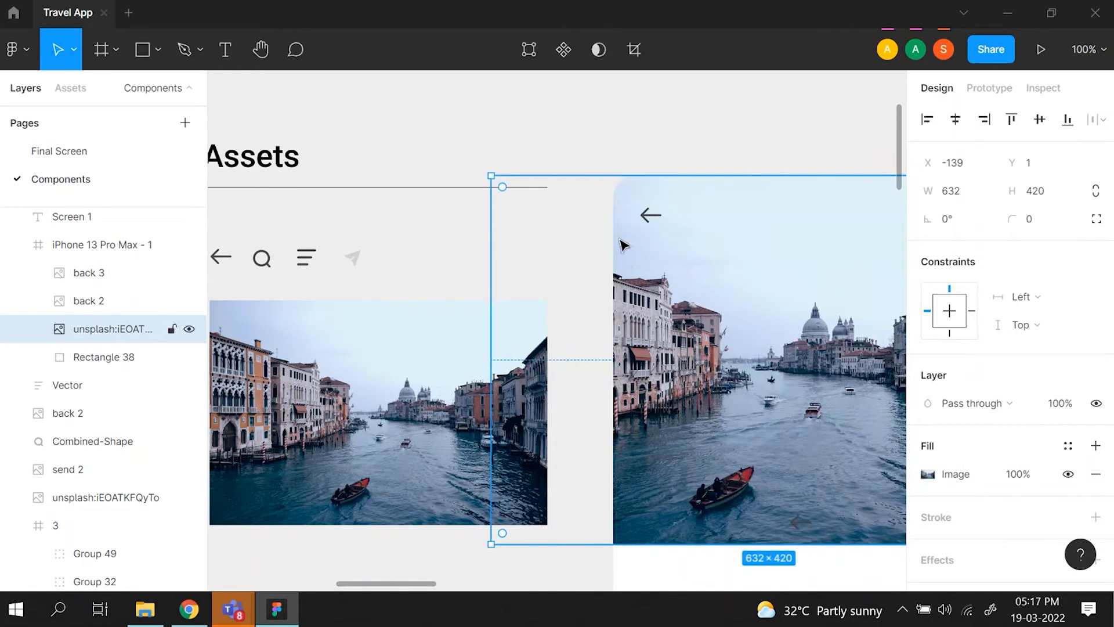
{"action": "double_click", "coordinate": [623, 245]}
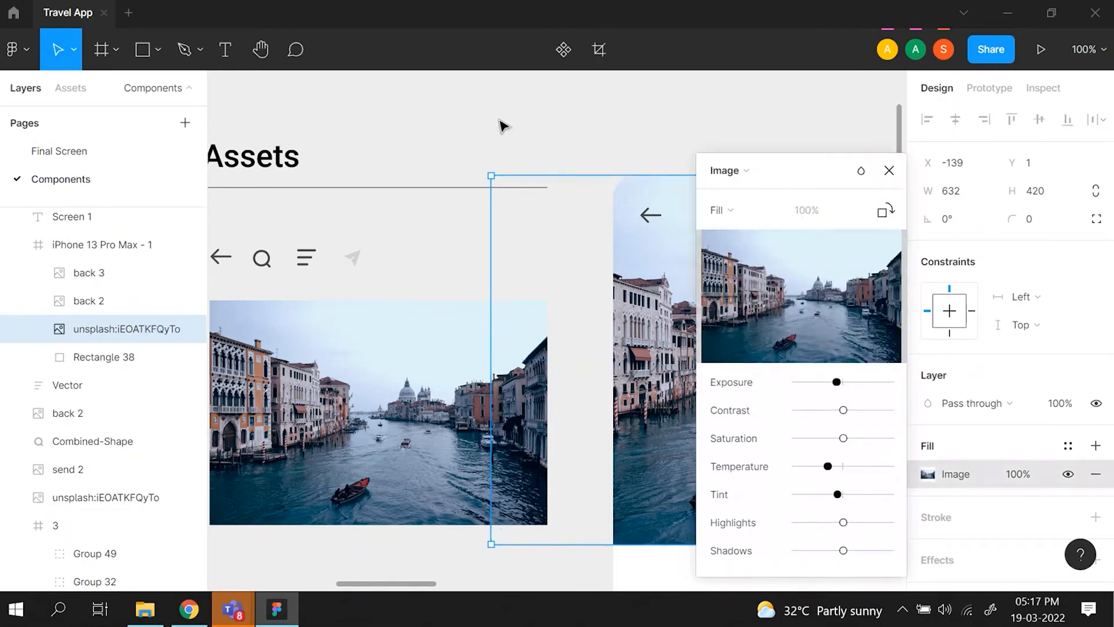
{"action": "key", "text": "minus"}
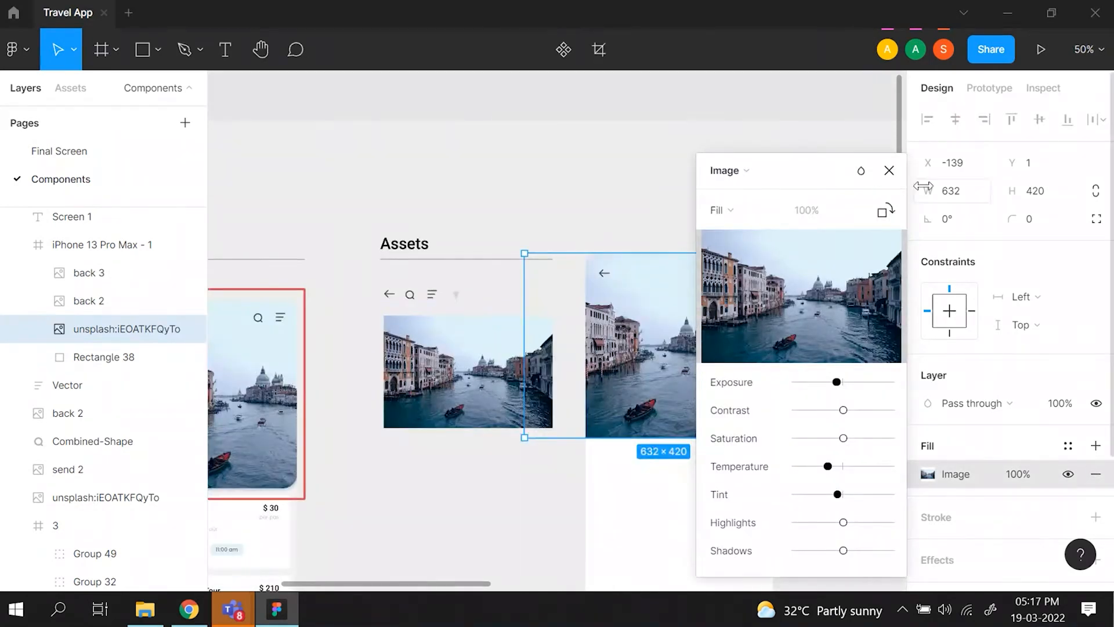
{"action": "left_click", "coordinate": [888, 170]}
{"action": "left_click", "coordinate": [649, 201]}
- Duplicate the Assets search icon and place it near the upper-right of the phone frame's photo at about X 318, Y 37
{"action": "scroll", "coordinate": [649, 200], "scroll_direction": "down", "scroll_amount": 1}
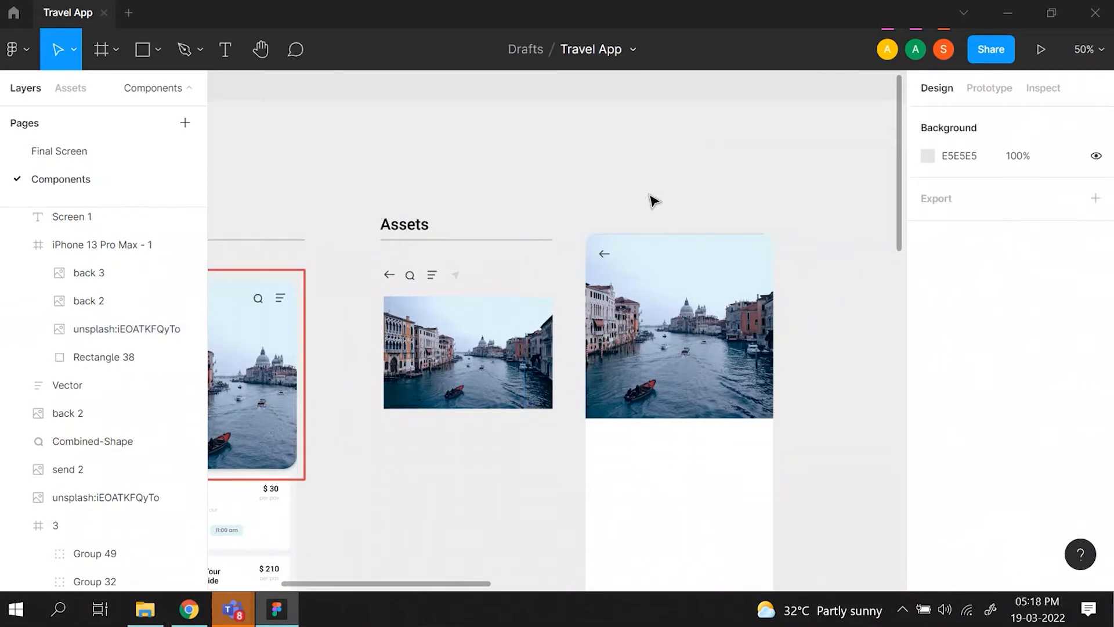
{"action": "scroll", "coordinate": [650, 203], "scroll_direction": "left", "scroll_amount": 2}
{"action": "left_click", "coordinate": [470, 288]}
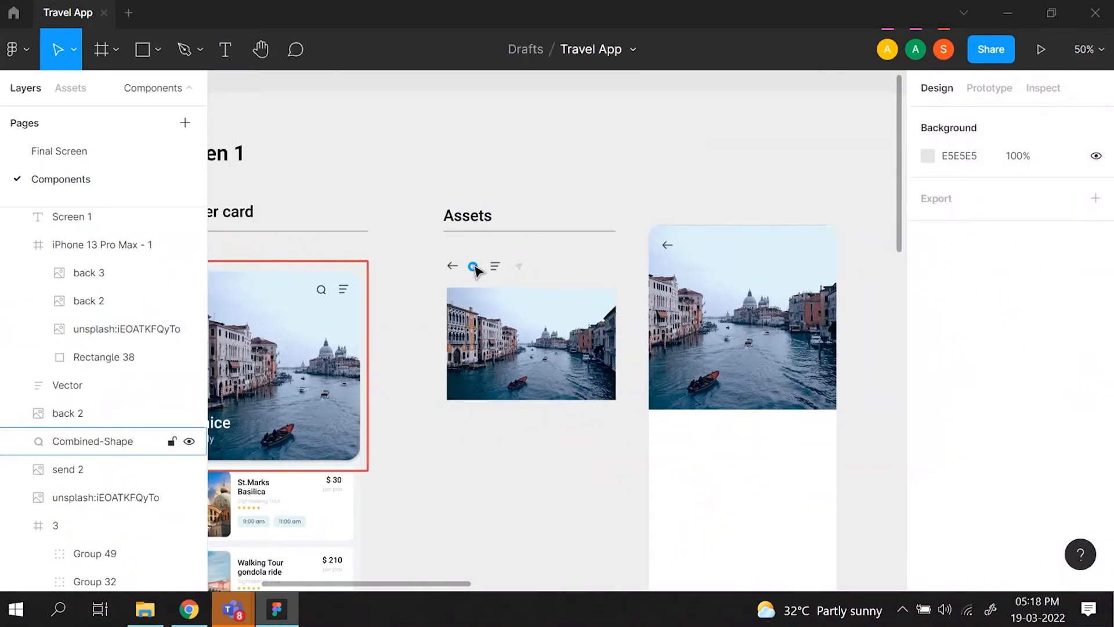
{"action": "left_click", "coordinate": [474, 268]}
{"action": "key", "text": "ctrl+d"}
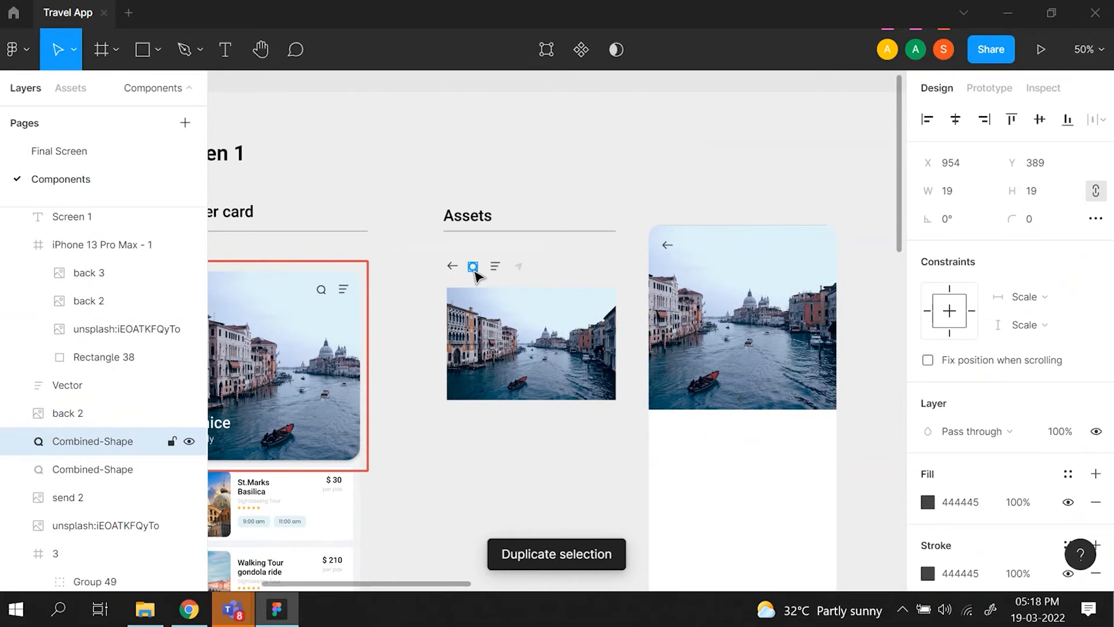
{"action": "left_click_drag", "start_coordinate": [473, 268], "coordinate": [793, 249]}
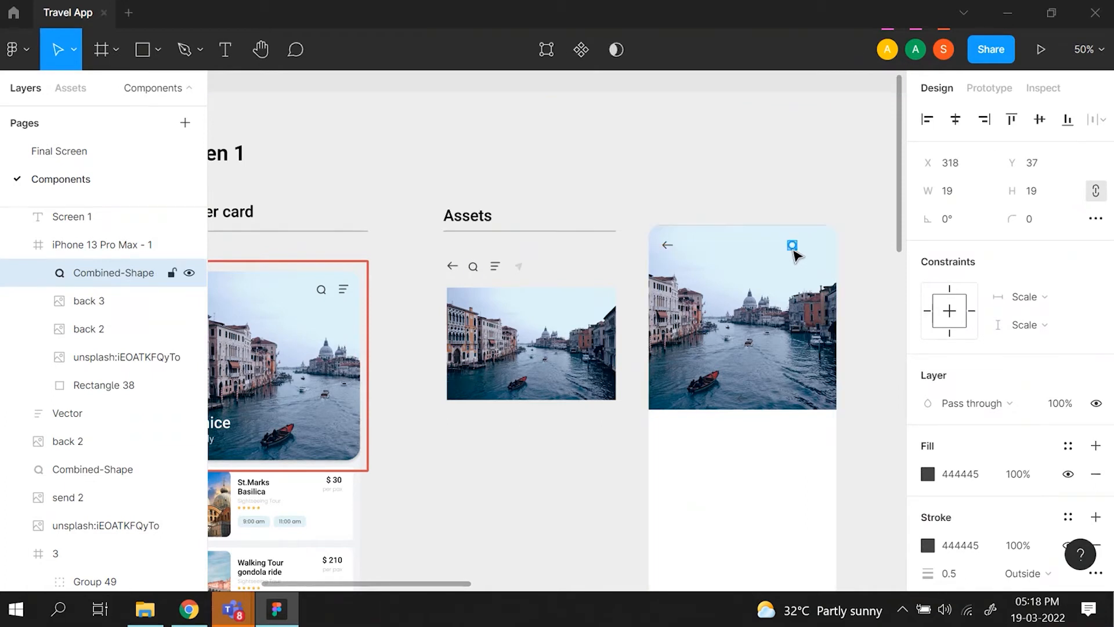
{"action": "left_click", "coordinate": [495, 267]}
{"action": "double_click", "coordinate": [495, 267]}
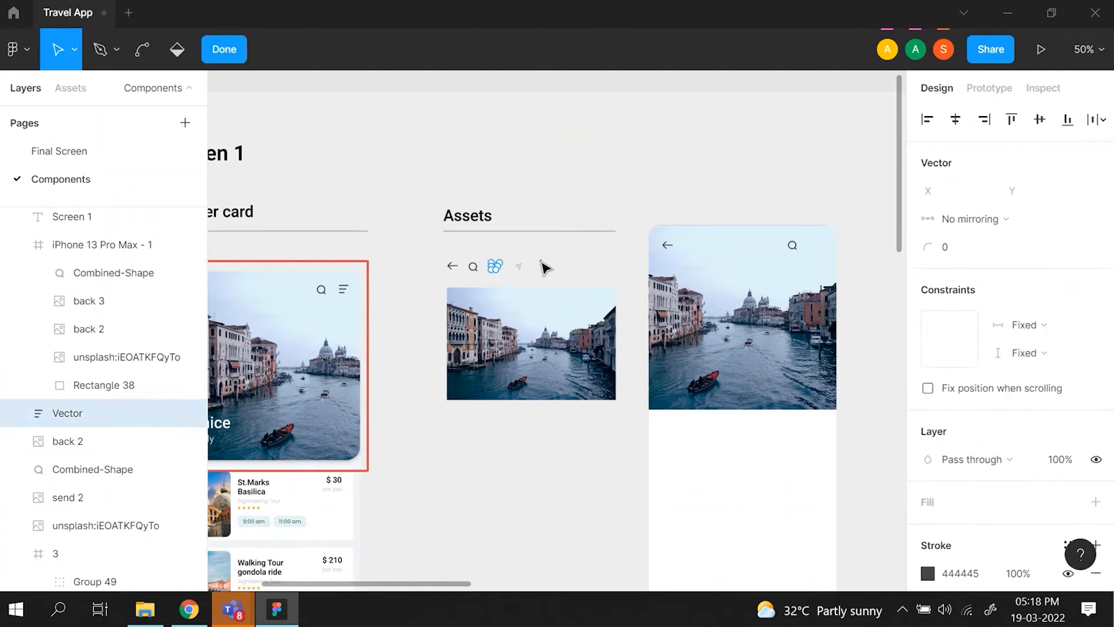
{"action": "key", "text": "Escape"}
{"action": "key", "text": "Escape"}
- Duplicate the Assets menu icon and place it to the right of the phone frame's search icon at about X 369, Y 38
{"action": "left_click", "coordinate": [497, 269]}
{"action": "key", "text": "ctrl+d"}
{"action": "left_click_drag", "start_coordinate": [497, 267], "coordinate": [817, 248]}
{"action": "key", "text": "alt"}
{"action": "left_click", "coordinate": [836, 278]}
{"action": "left_click", "coordinate": [928, 474]}
{"action": "left_click", "coordinate": [802, 296]}
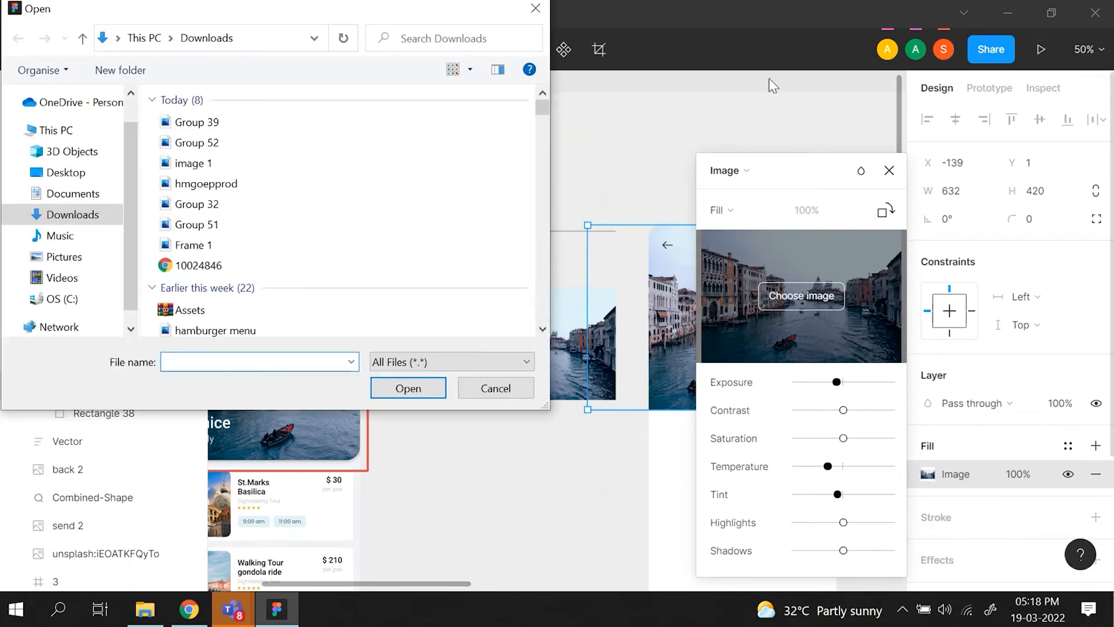
{"action": "left_click", "coordinate": [535, 9]}
{"action": "left_click", "coordinate": [889, 171]}
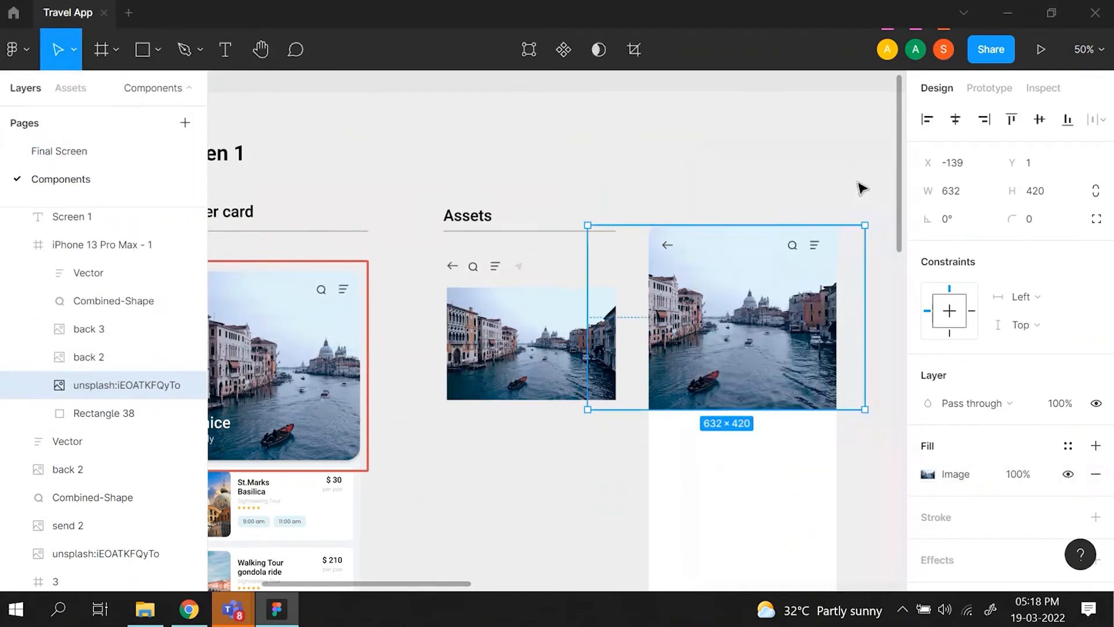
{"action": "left_click", "coordinate": [838, 171]}
- Measure the gap between the phone frame's menu and search icons, and review the original header card for comparison
{"action": "left_click", "coordinate": [816, 256]}
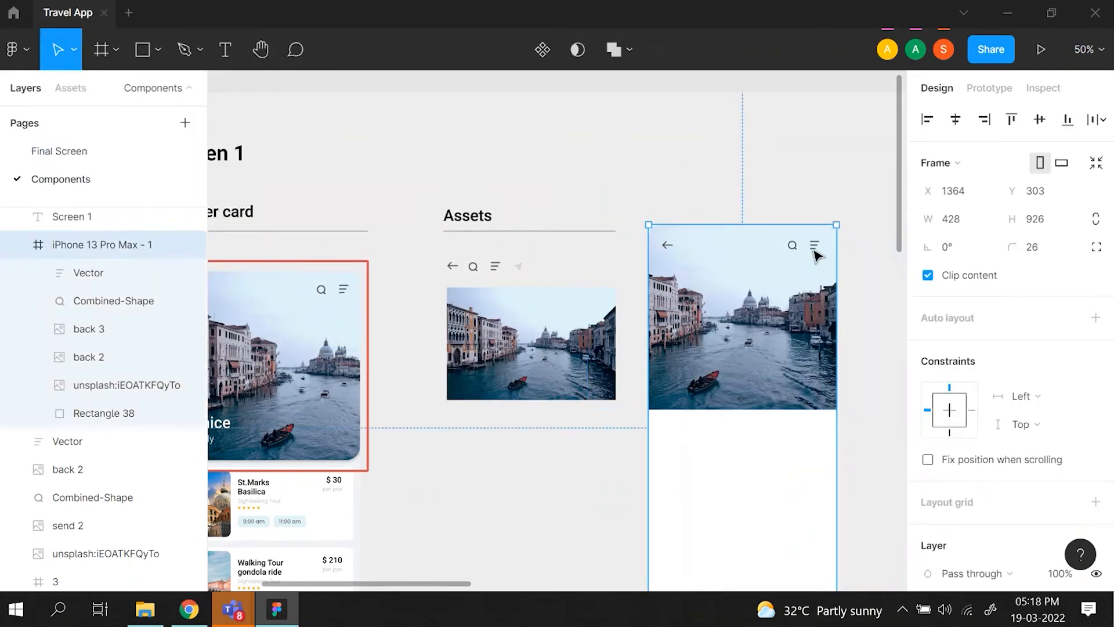
{"action": "left_click", "coordinate": [816, 255]}
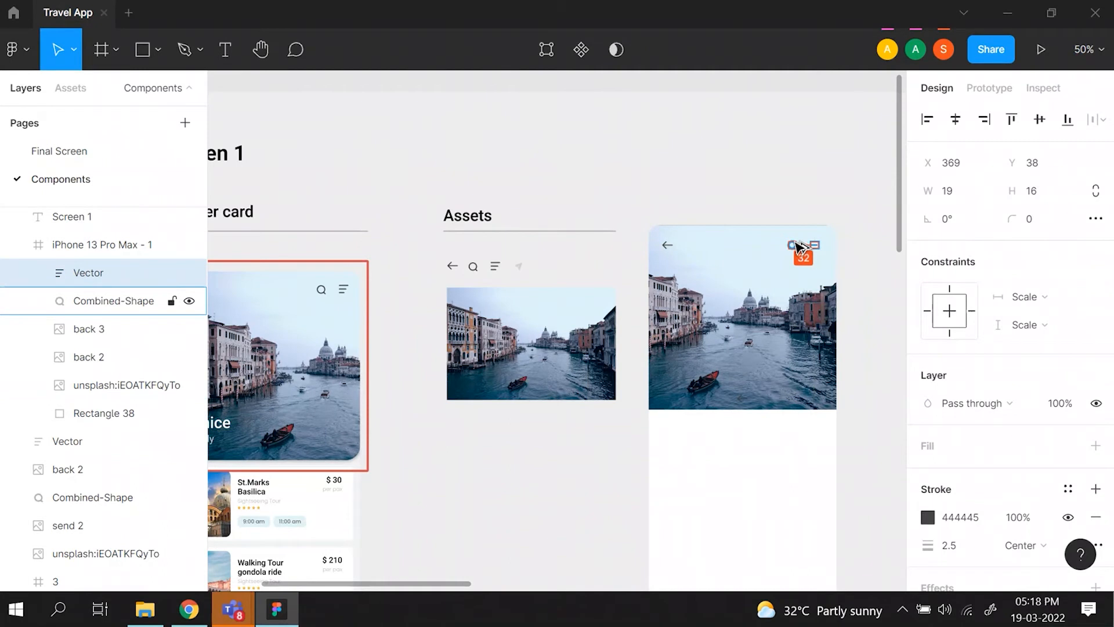
{"action": "left_click", "coordinate": [577, 472]}
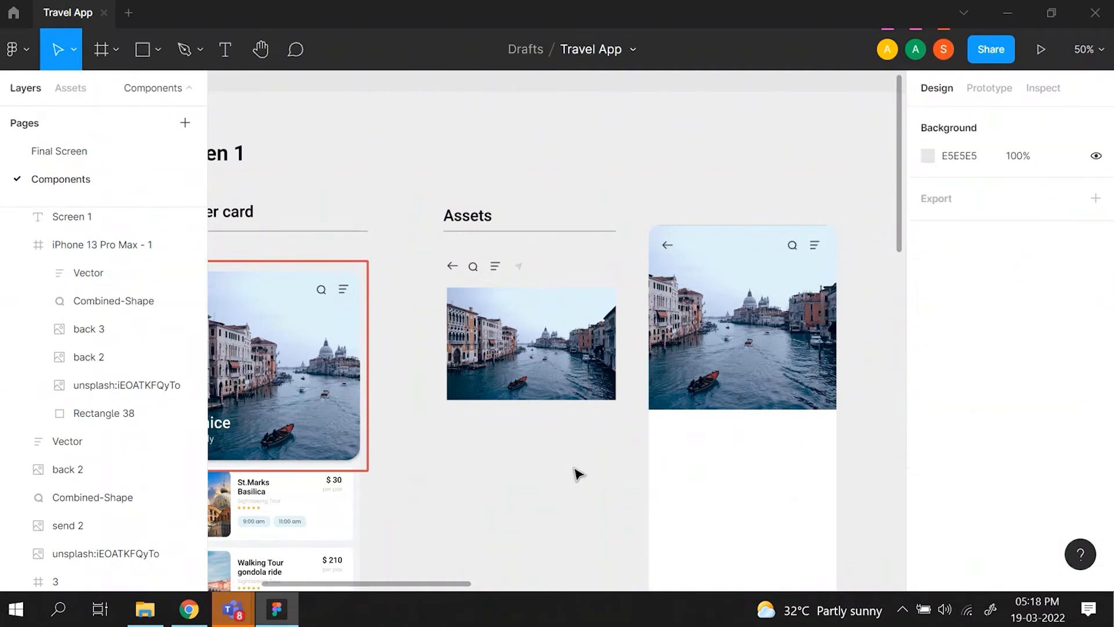
{"action": "scroll", "coordinate": [577, 472], "scroll_direction": "left", "scroll_amount": 2}
{"action": "scroll", "coordinate": [495, 464], "scroll_direction": "down", "scroll_amount": 2}
{"action": "scroll", "coordinate": [495, 464], "scroll_direction": "down", "scroll_amount": 1}
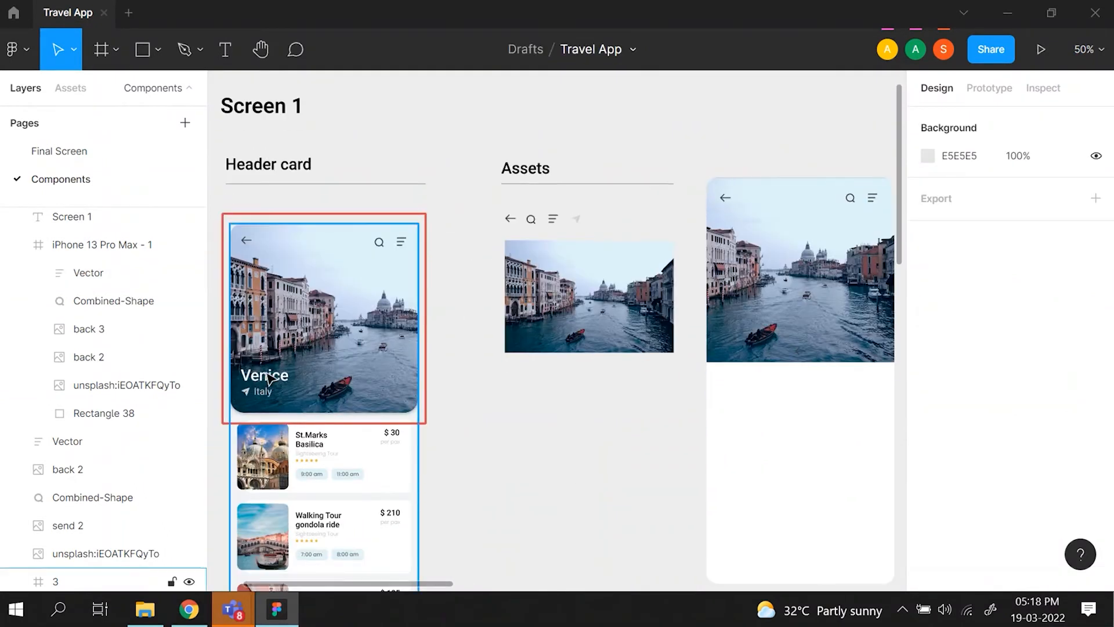
- Add the title text "Venice" in white Roboto Medium 36 over the lower-left of the phone frame's photo at about X 23, Y 308
{"action": "left_click", "coordinate": [269, 379]}
{"action": "left_click", "coordinate": [628, 460]}
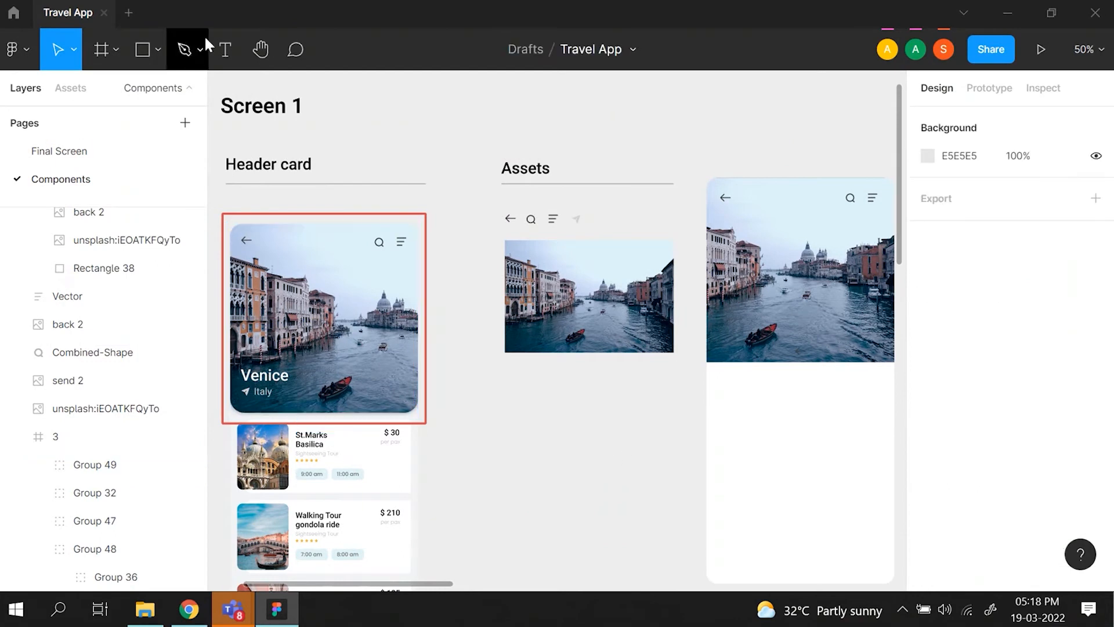
{"action": "left_click", "coordinate": [225, 49]}
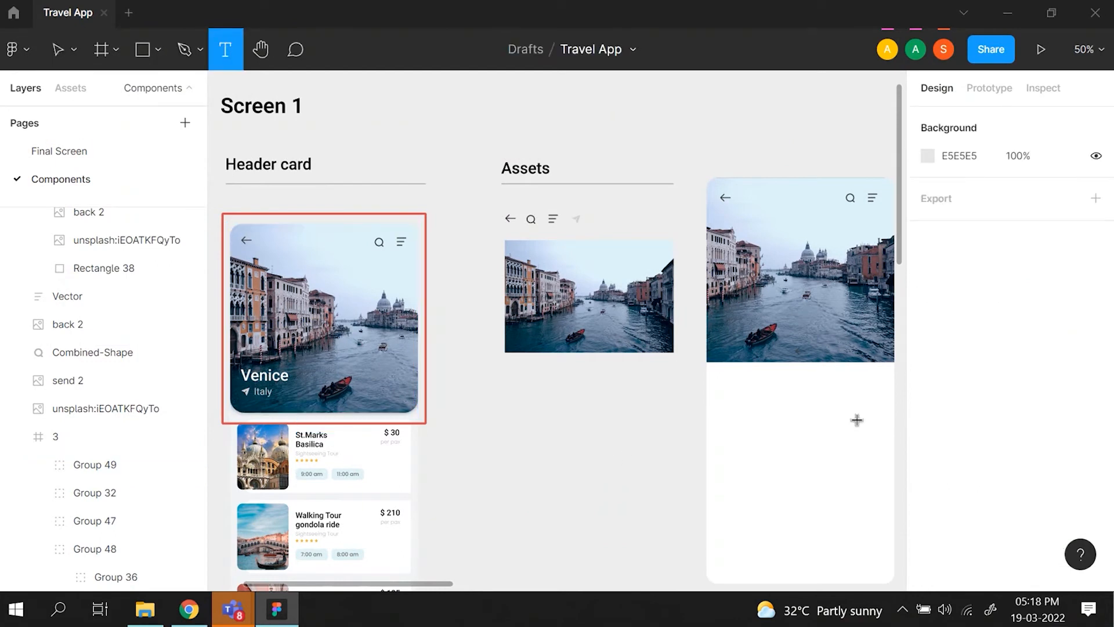
{"action": "left_click_drag", "start_coordinate": [717, 314], "coordinate": [794, 329]}
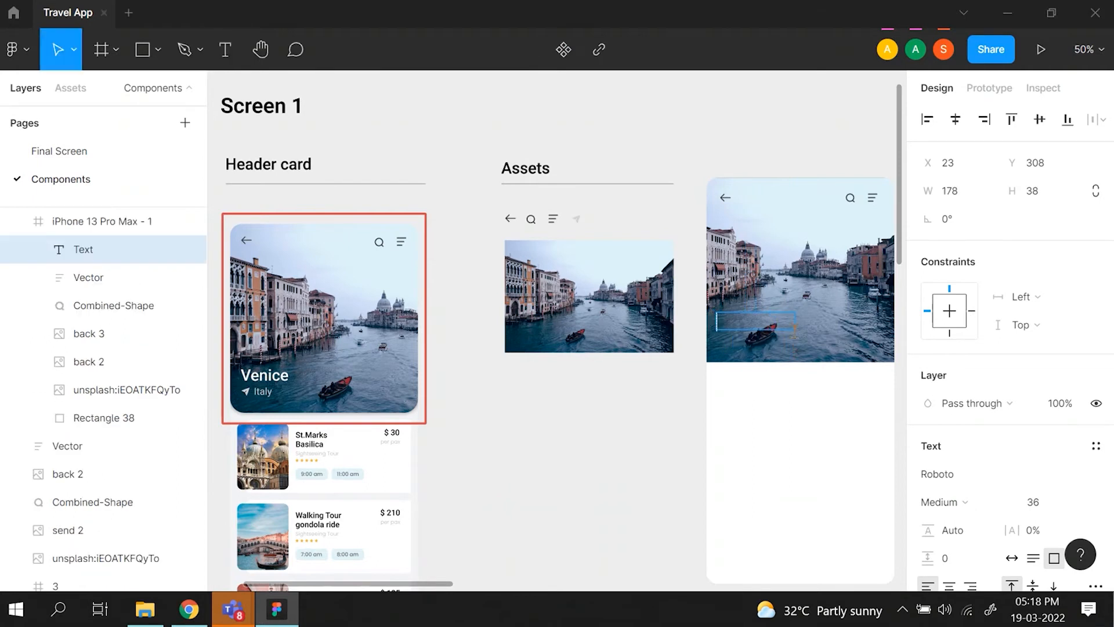
{"action": "type", "text": "Venice"}
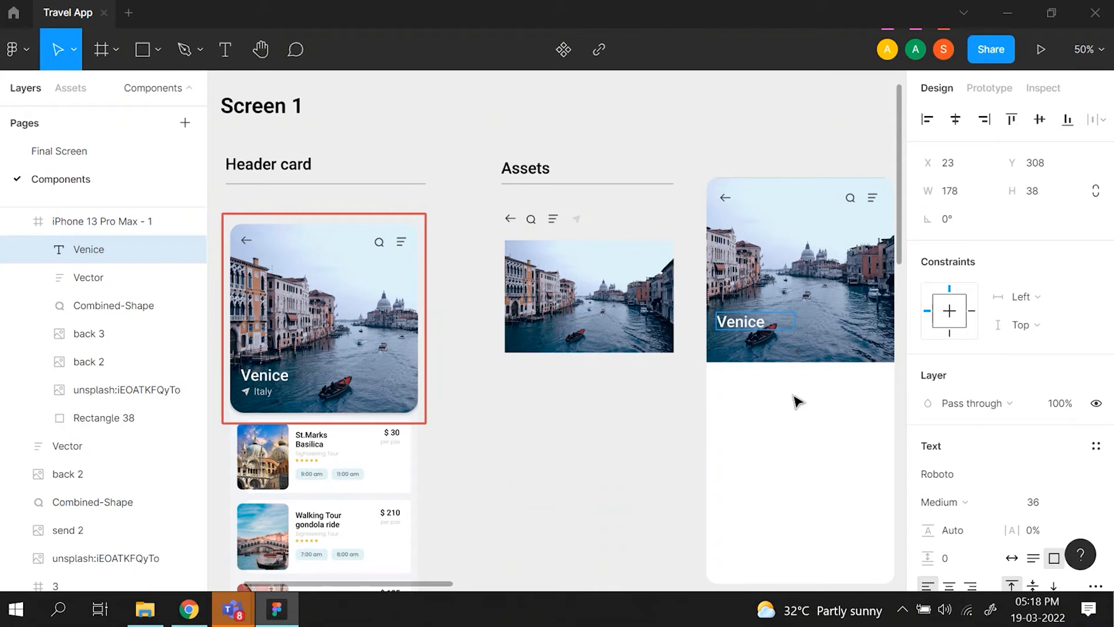
{"action": "key", "text": "Escape"}
- Set the phone frame's Venice title to auto width and nudge it slightly to the right, roughly in line with the back arrow
{"action": "scroll", "coordinate": [981, 430], "scroll_direction": "down", "scroll_amount": 4}
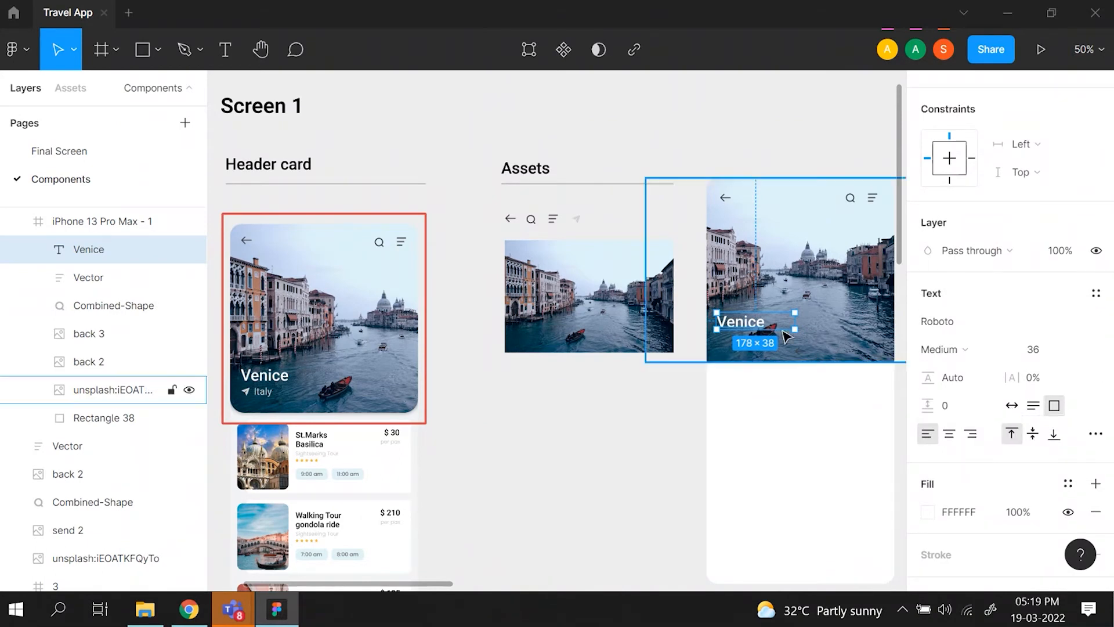
{"action": "left_click", "coordinate": [1010, 406]}
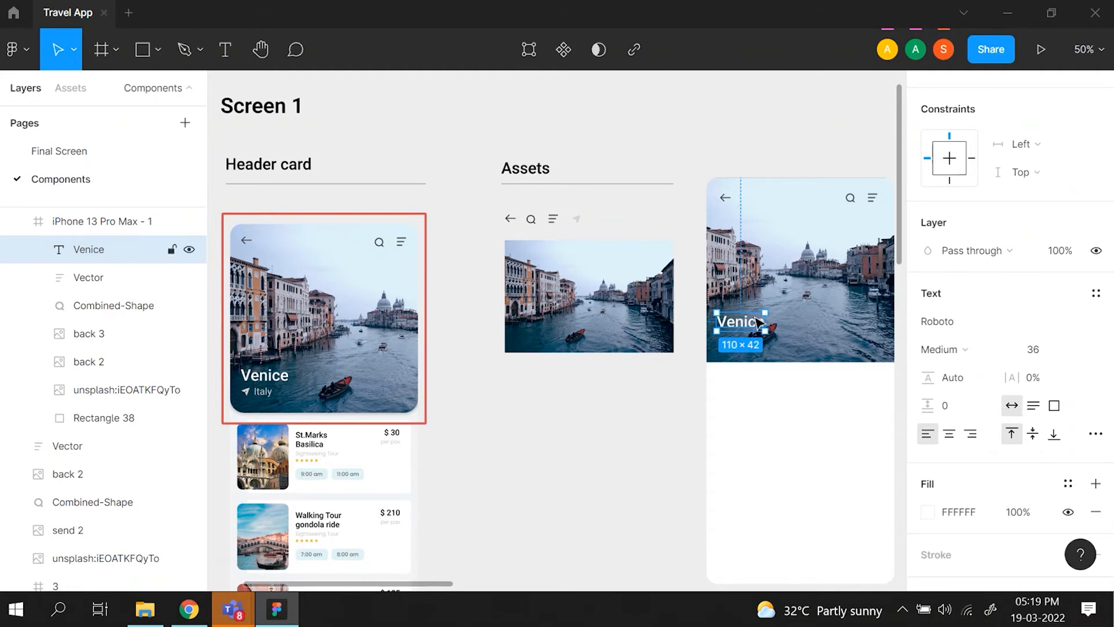
{"action": "scroll", "coordinate": [758, 322], "scroll_direction": "right", "scroll_amount": 3}
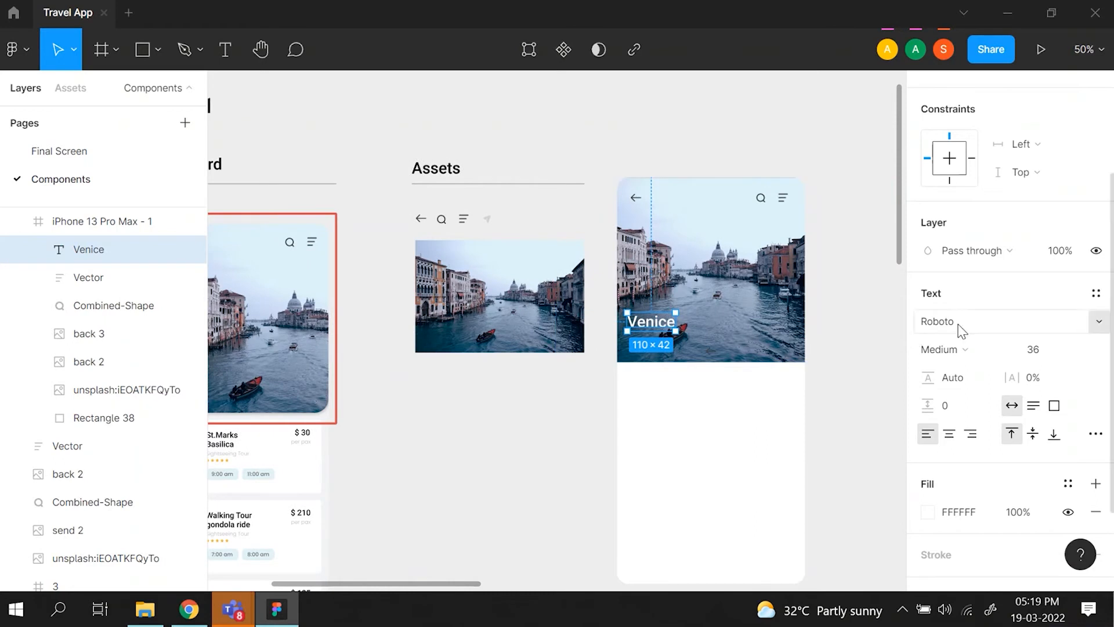
{"action": "scroll", "coordinate": [554, 531], "scroll_direction": "left", "scroll_amount": 3}
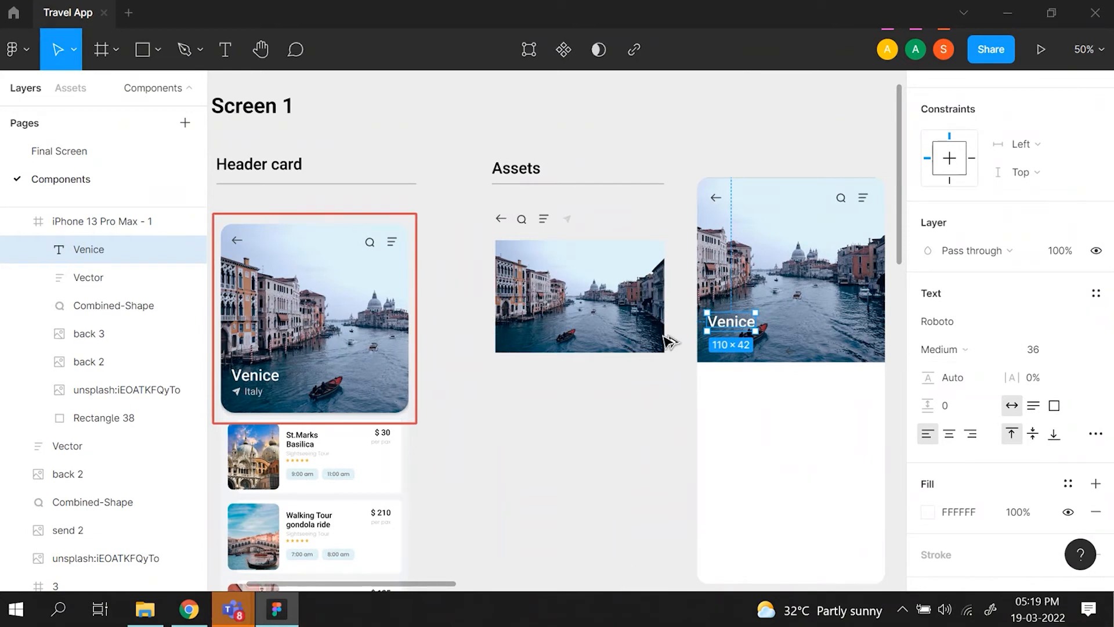
{"action": "key", "text": "shift+Right"}
{"action": "key", "text": "shift+Right"}
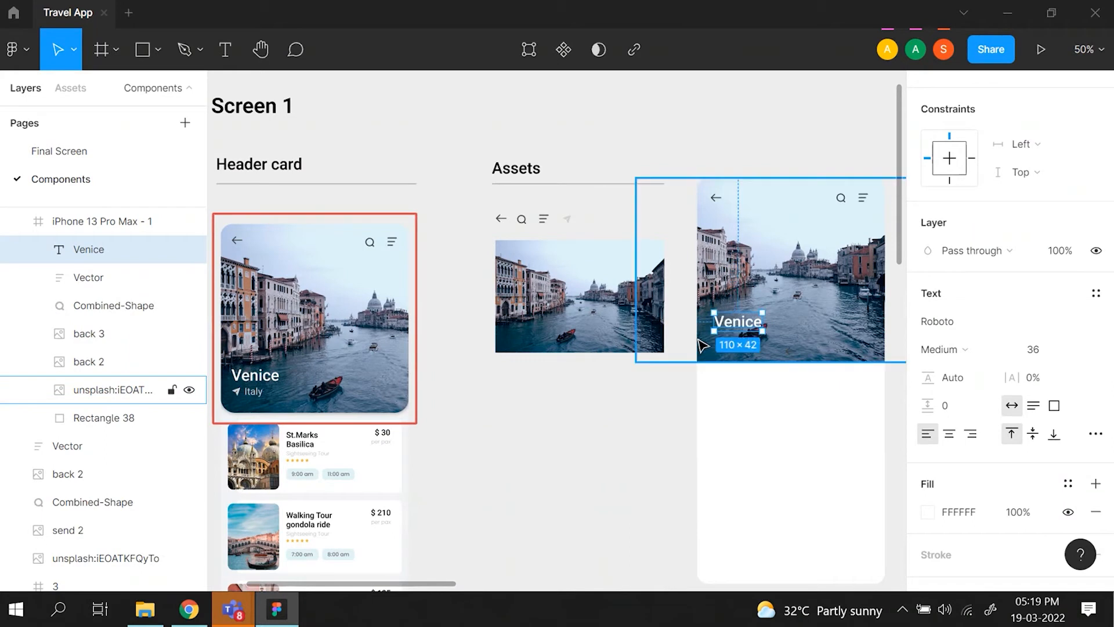
- Check the original Italy label's text style and add an auto-width "Italy" text in Roboto Regular 22 beneath the phone frame's Venice title
{"action": "left_click", "coordinate": [255, 394]}
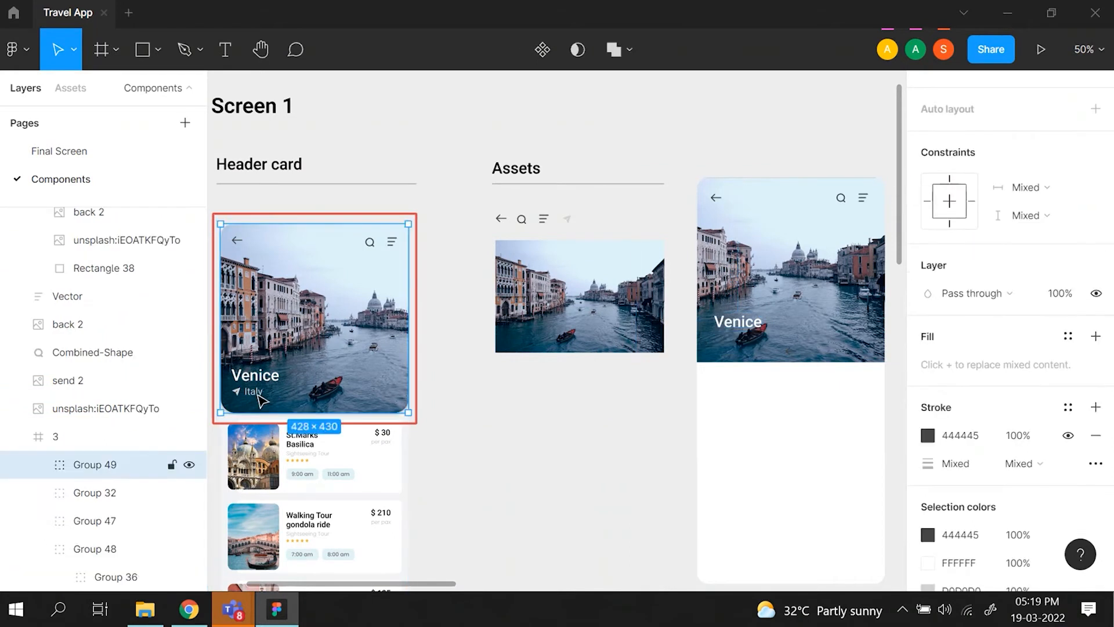
{"action": "left_click", "coordinate": [255, 395]}
{"action": "left_click", "coordinate": [253, 394]}
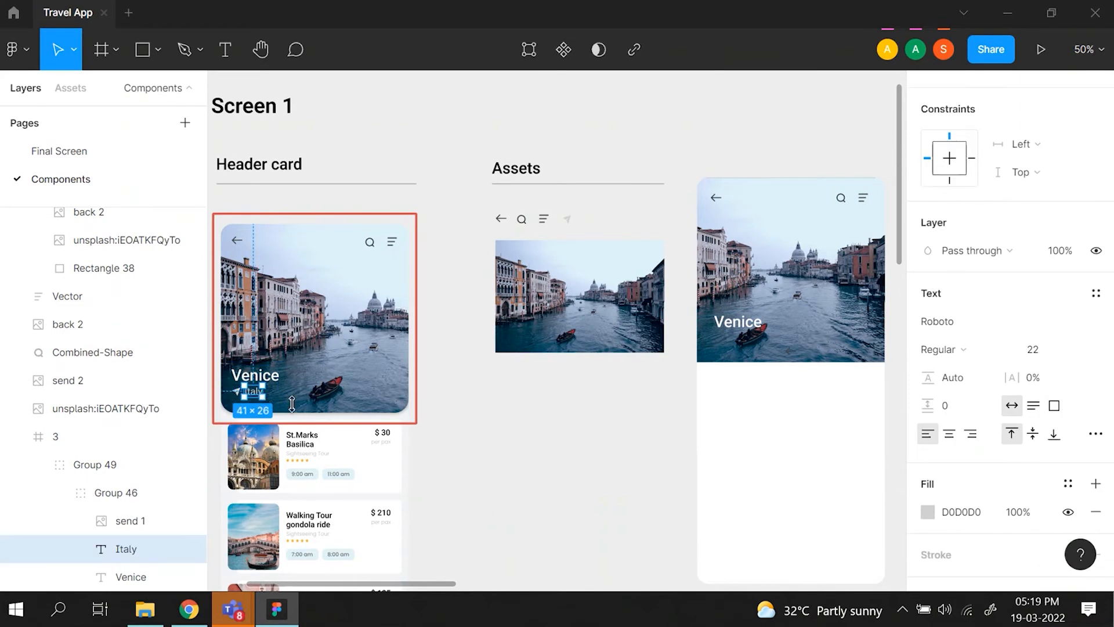
{"action": "left_click", "coordinate": [418, 404]}
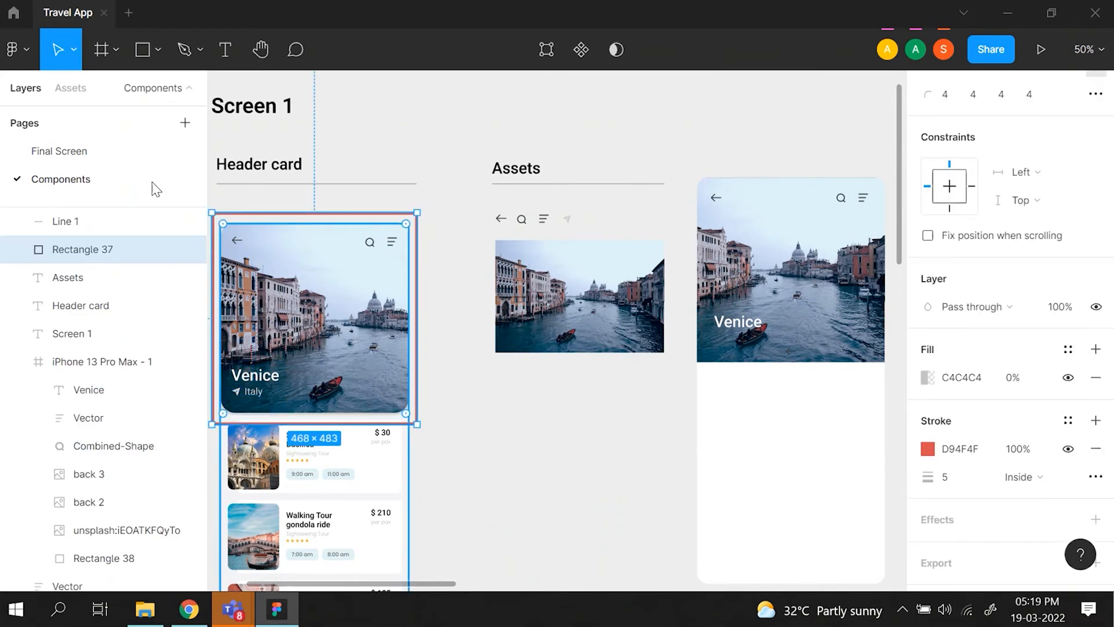
{"action": "left_click", "coordinate": [227, 49]}
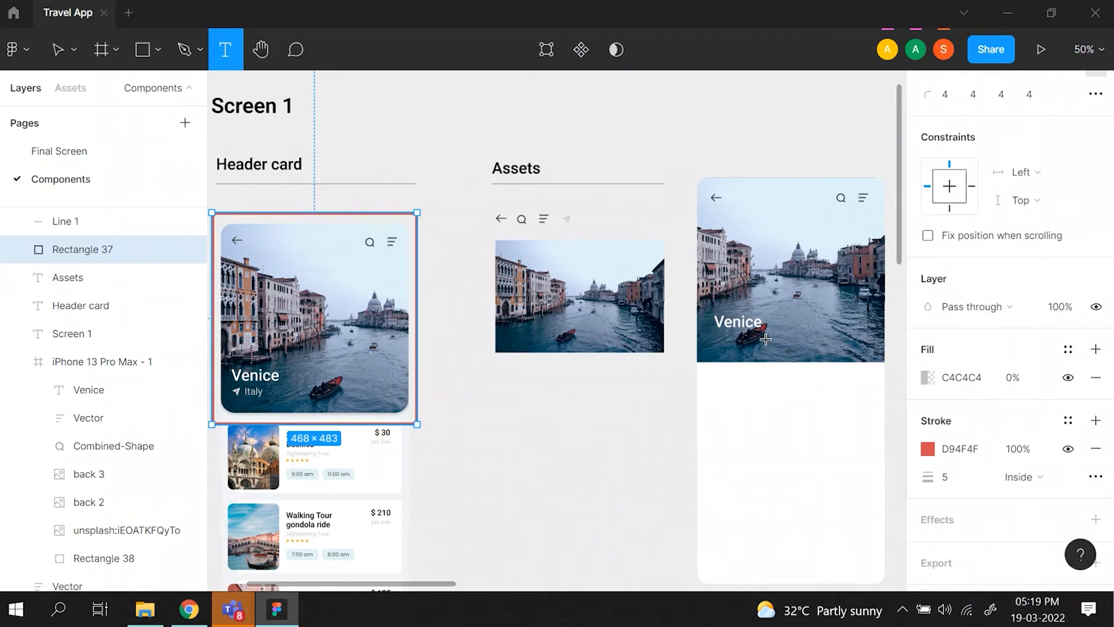
{"action": "left_click", "coordinate": [732, 345]}
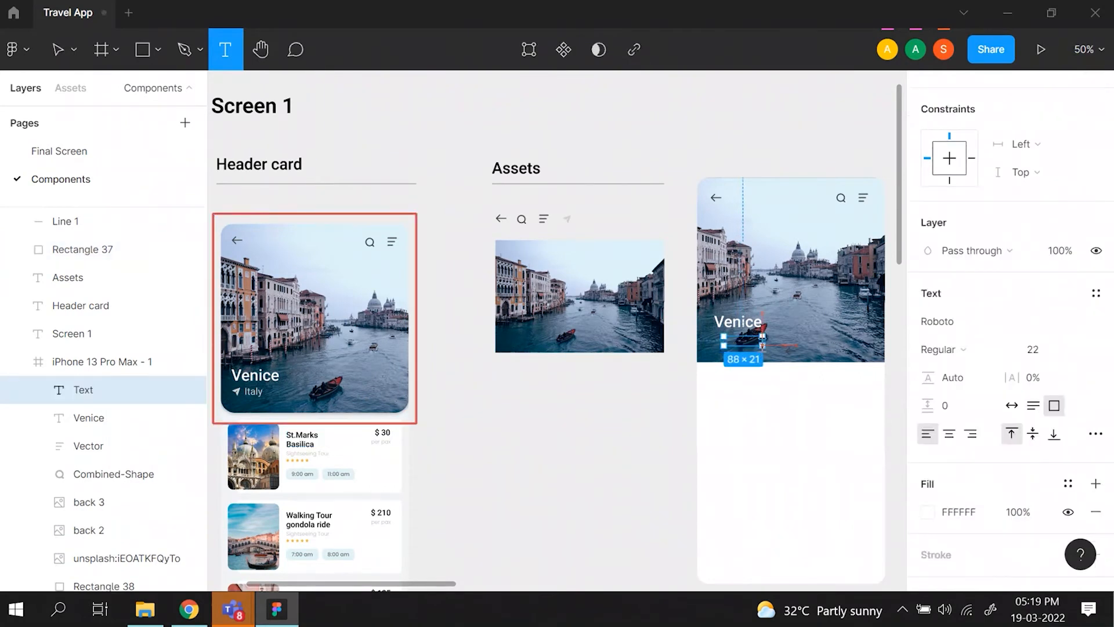
{"action": "type", "text": "Italy"}
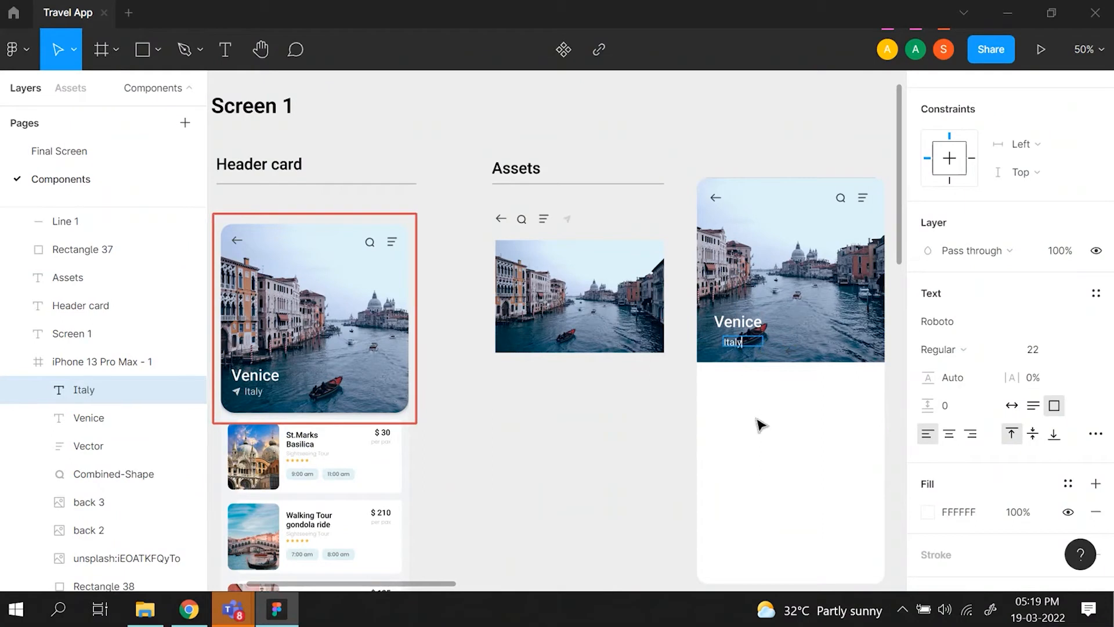
{"action": "key", "text": "Escape"}
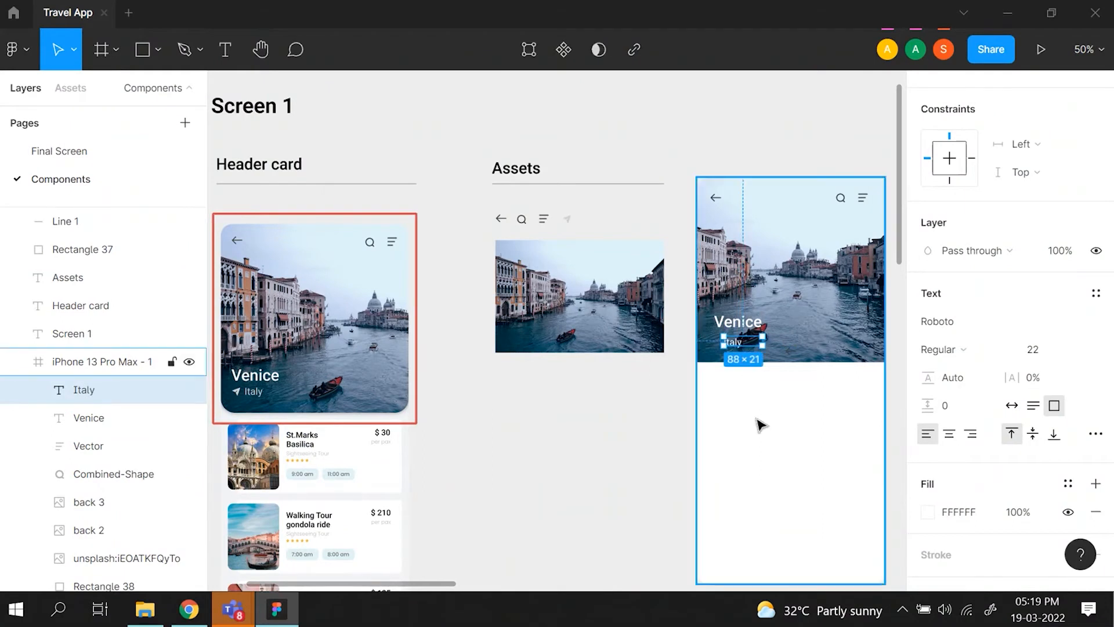
{"action": "left_click", "coordinate": [1009, 408]}
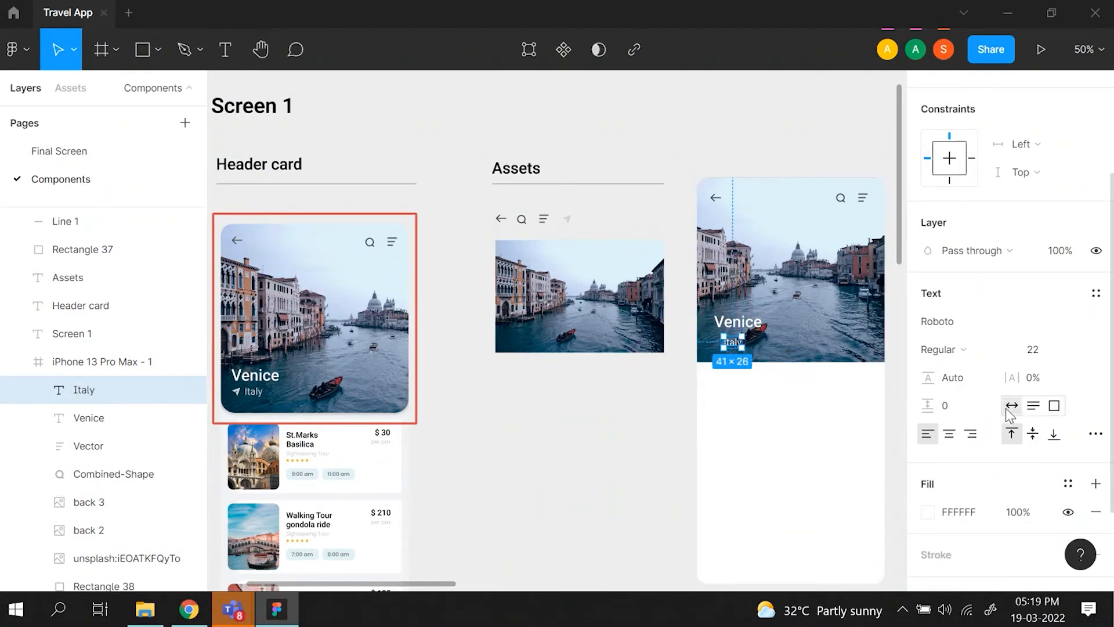
- Compare the new Italy text with the original card's label and set its fill to light grey E1E1E1
{"action": "scroll", "coordinate": [1010, 413], "scroll_direction": "down", "scroll_amount": 2}
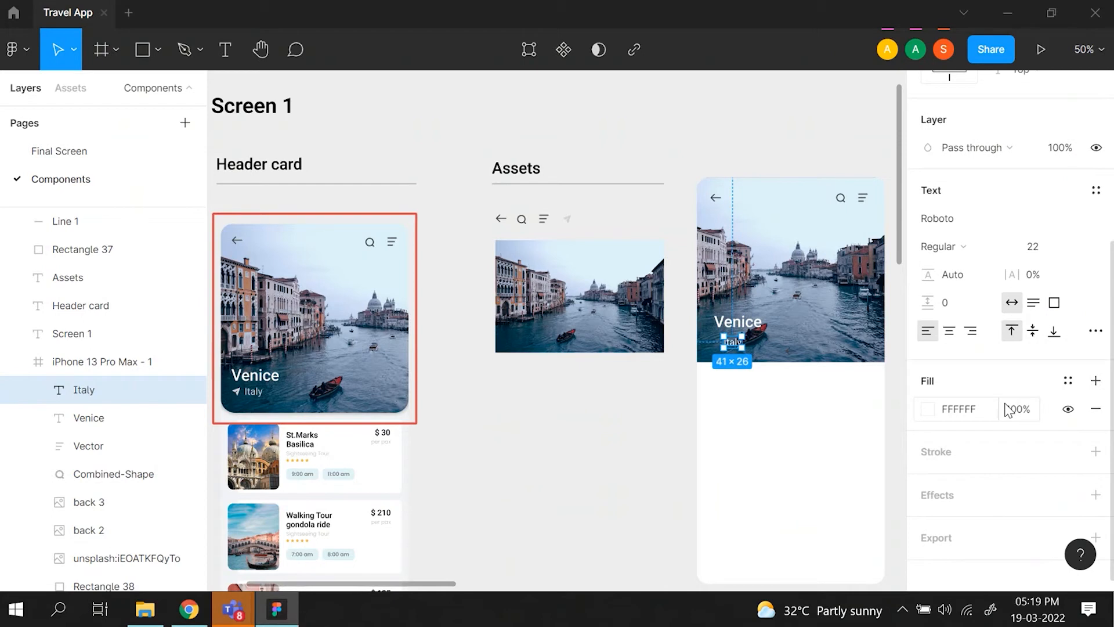
{"action": "left_click", "coordinate": [929, 410]}
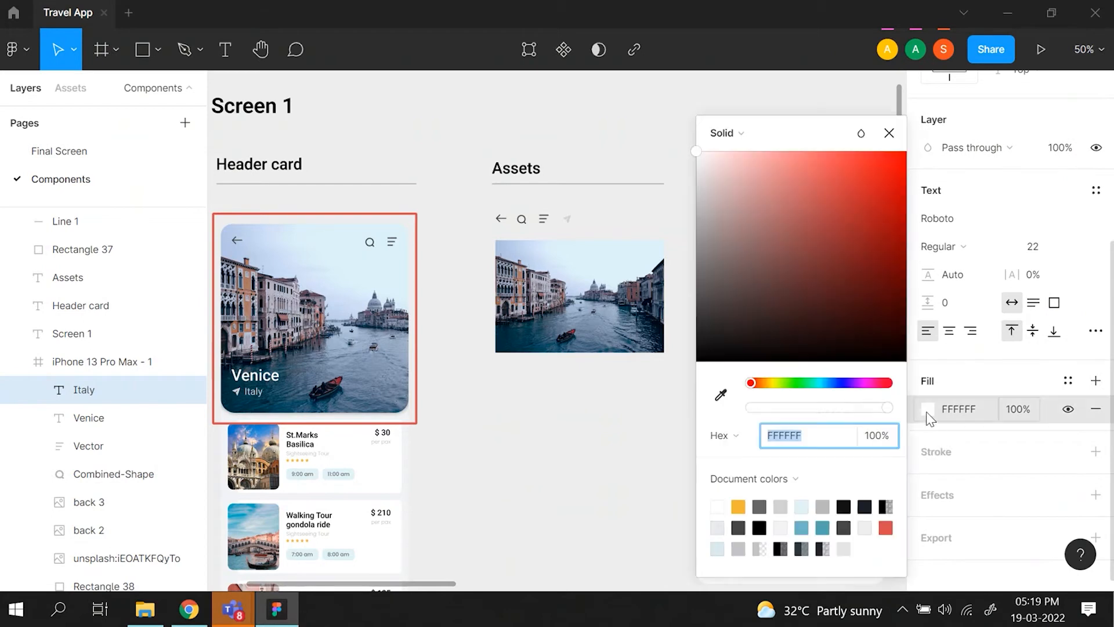
{"action": "left_click", "coordinate": [930, 404]}
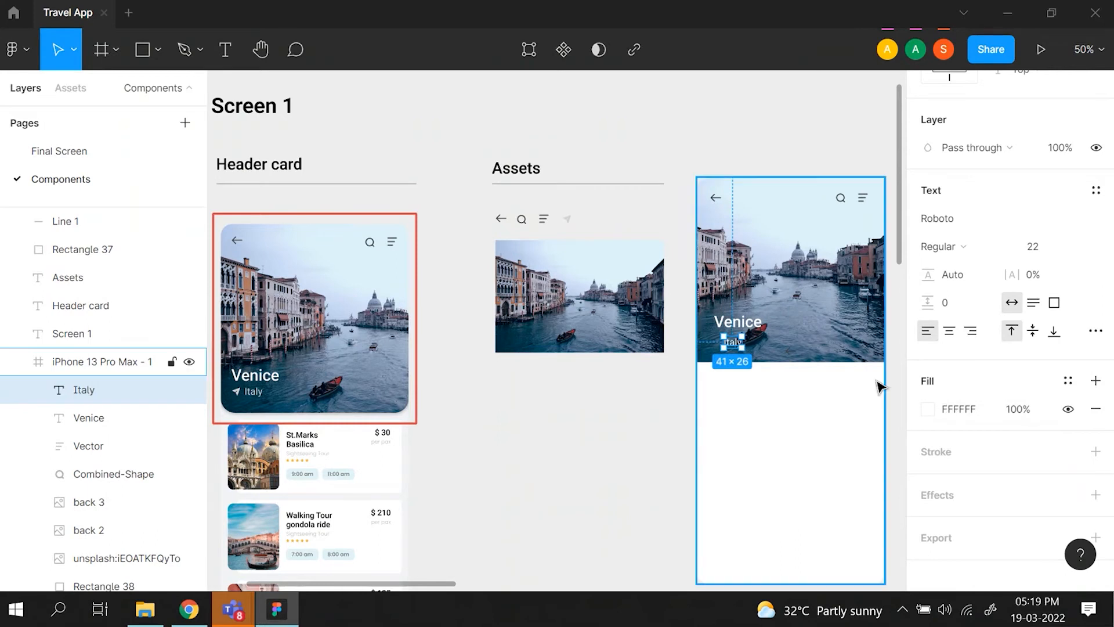
{"action": "key", "text": "ctrl+plus"}
{"action": "key", "text": "ctrl+plus"}
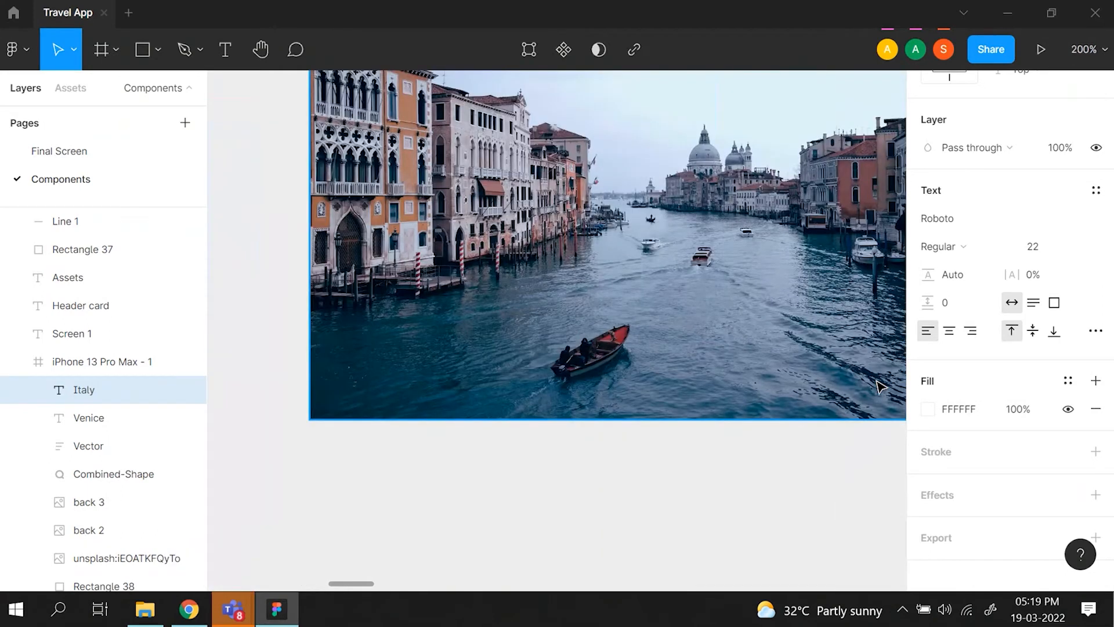
{"action": "scroll", "coordinate": [881, 387], "scroll_direction": "right", "scroll_amount": 10}
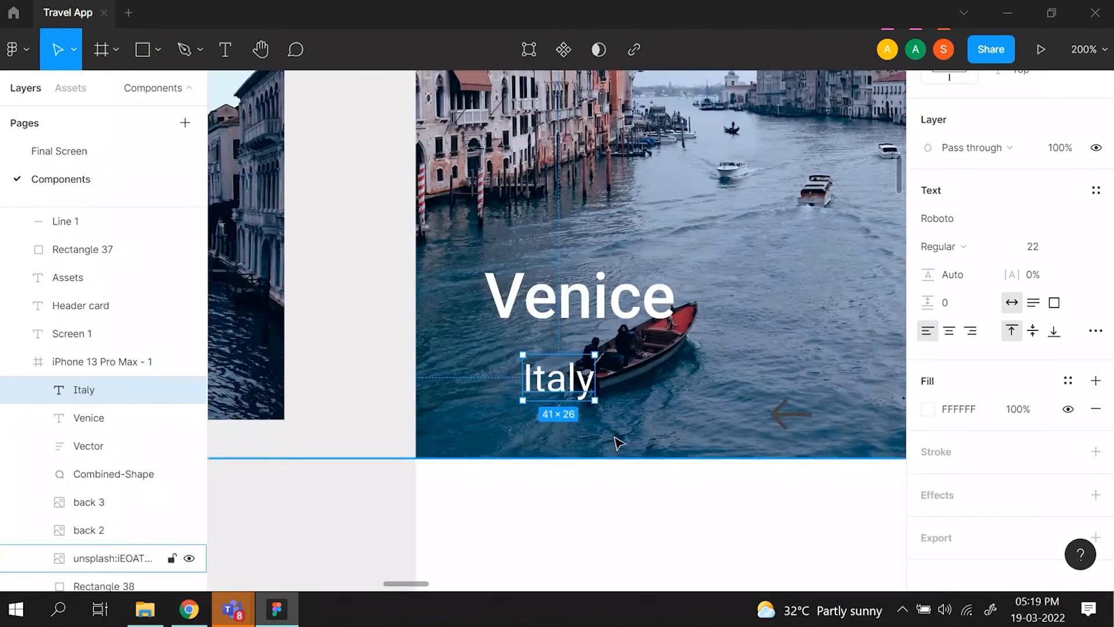
{"action": "left_click", "coordinate": [928, 408]}
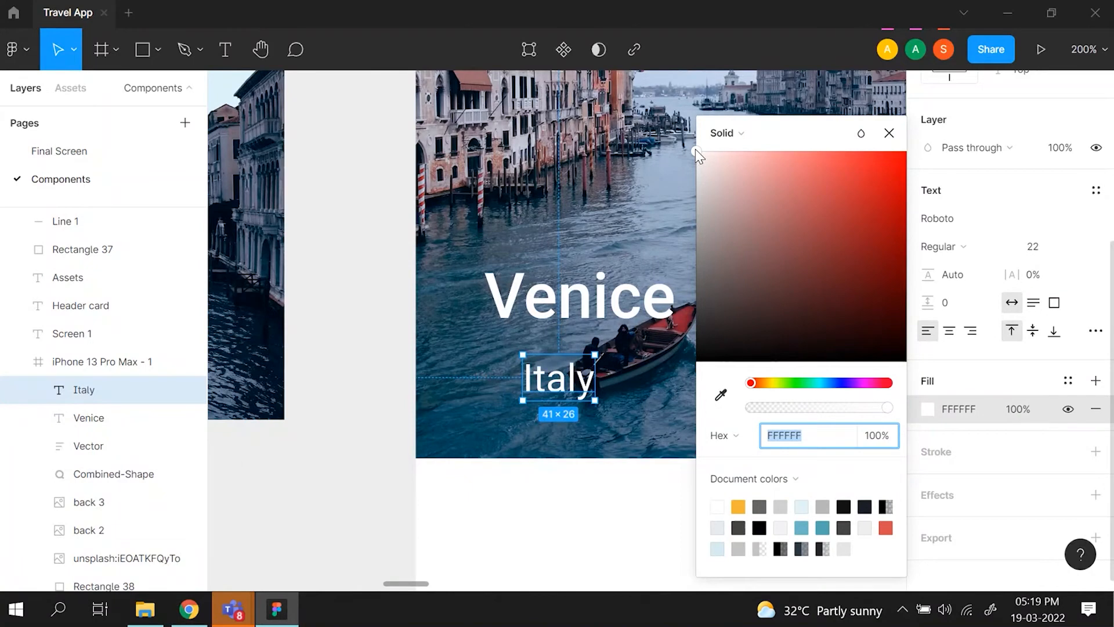
{"action": "scroll", "coordinate": [522, 261], "scroll_direction": "right", "scroll_amount": 10}
{"action": "scroll", "coordinate": [498, 281], "scroll_direction": "left", "scroll_amount": 10}
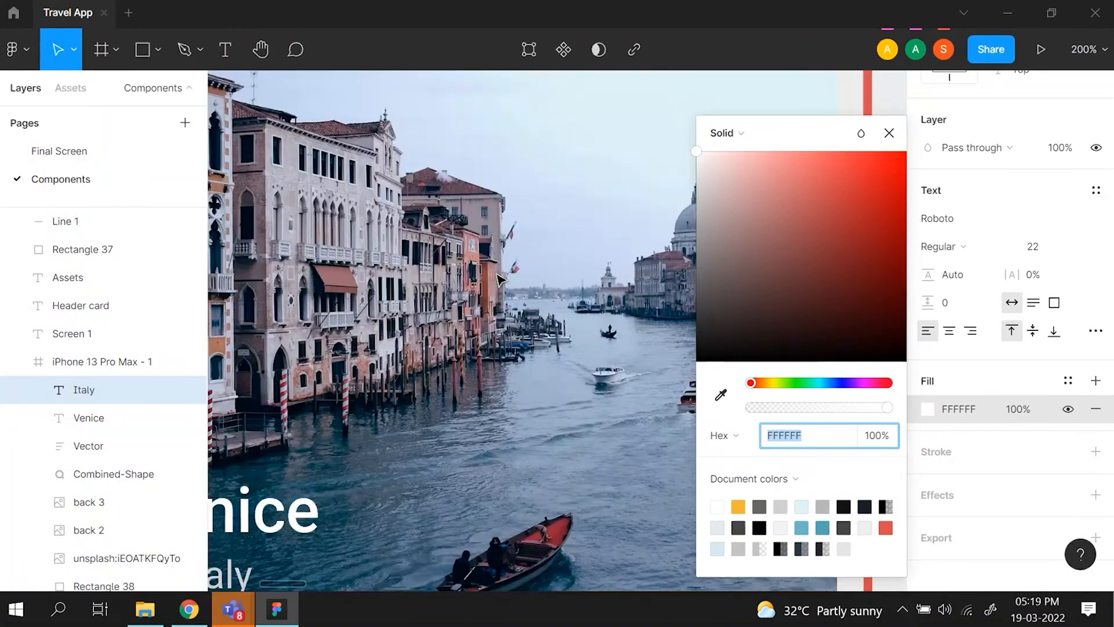
{"action": "scroll", "coordinate": [303, 485], "scroll_direction": "down", "scroll_amount": 3}
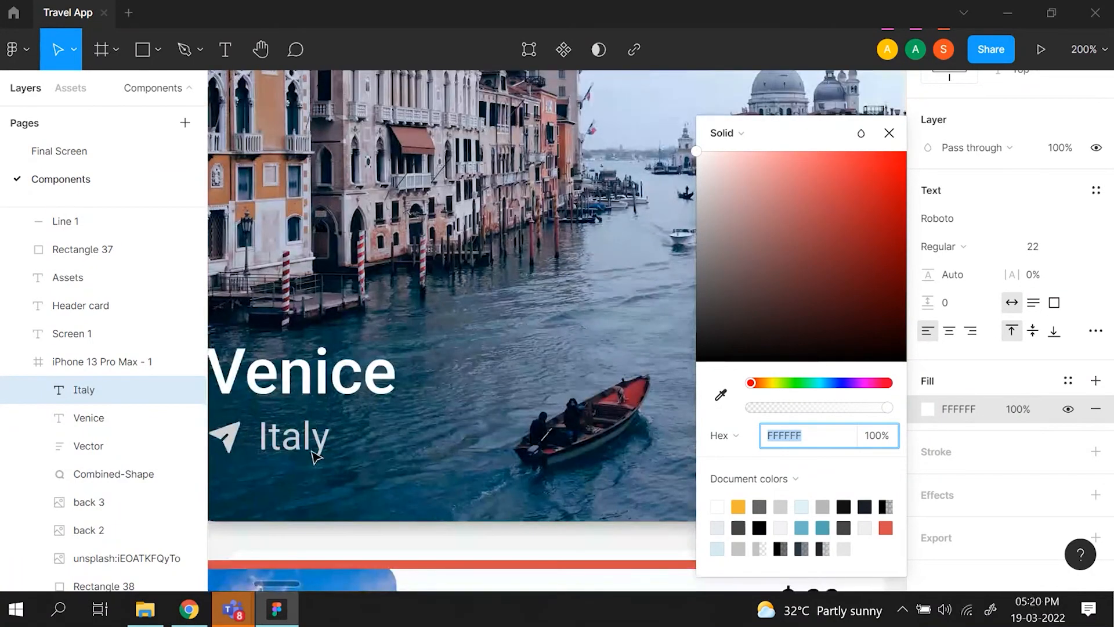
{"action": "scroll", "coordinate": [313, 455], "scroll_direction": "down", "scroll_amount": 6}
{"action": "scroll", "coordinate": [314, 455], "scroll_direction": "up", "scroll_amount": 4}
{"action": "scroll", "coordinate": [314, 455], "scroll_direction": "left", "scroll_amount": 3}
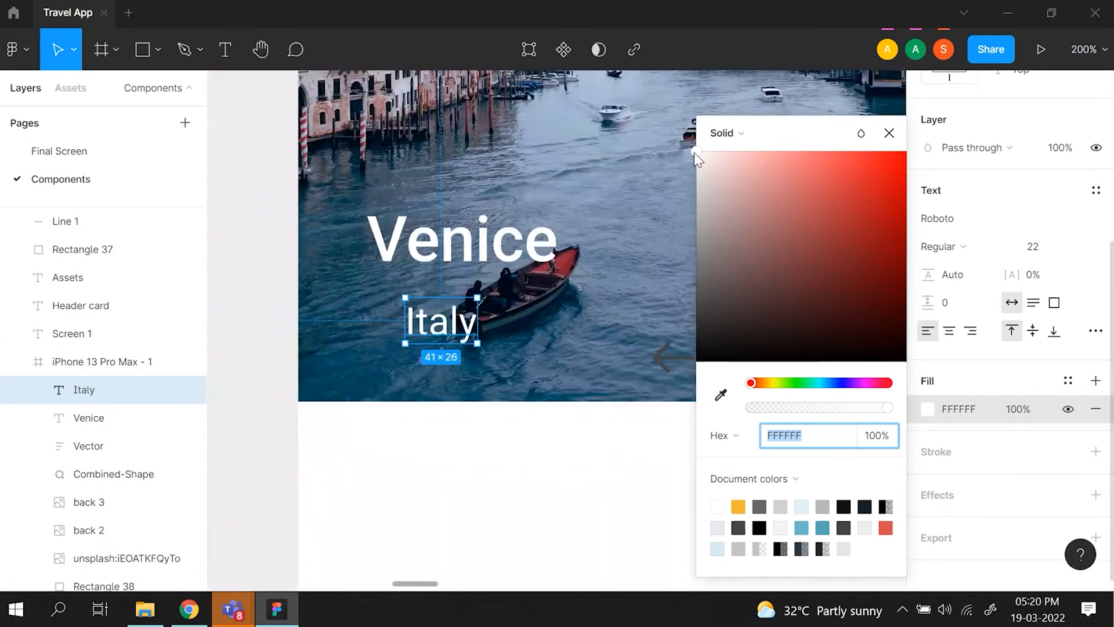
{"action": "left_click_drag", "start_coordinate": [692, 152], "coordinate": [684, 184]}
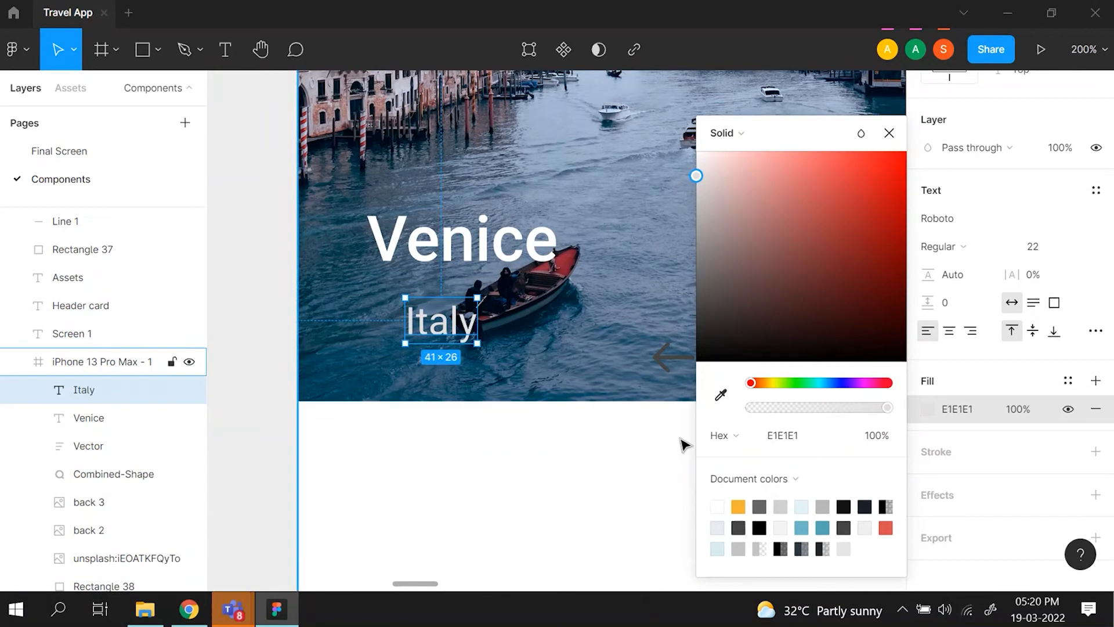
- Try the boat's red, 982E41, on the Italy text with the eyedropper, and set its fill back to a light grey, E3E3E3
{"action": "left_click", "coordinate": [721, 396]}
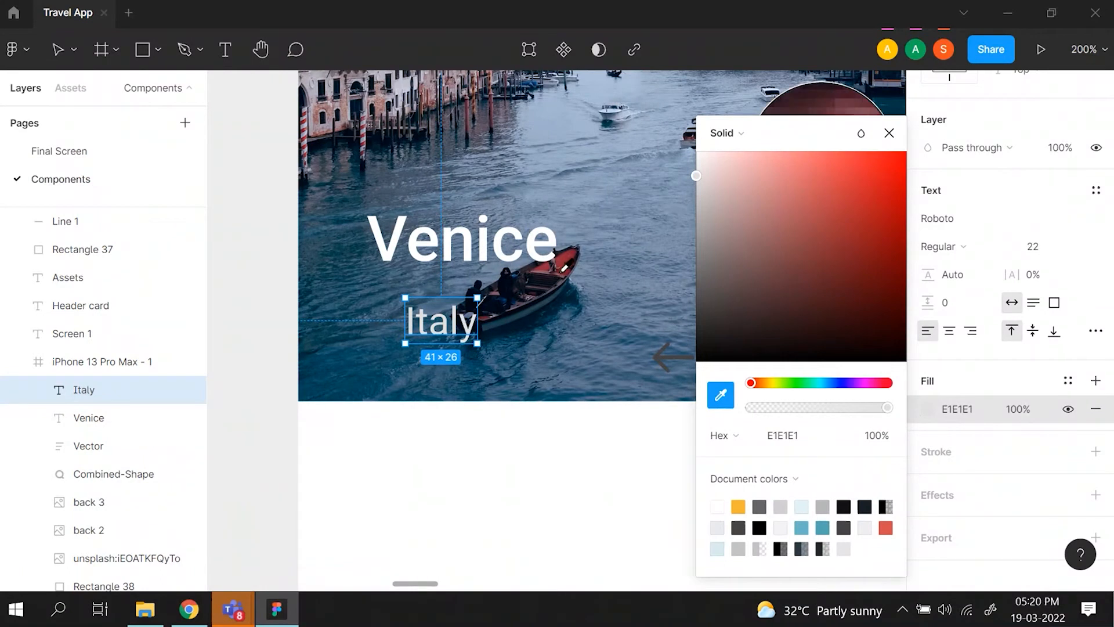
{"action": "left_click", "coordinate": [571, 256]}
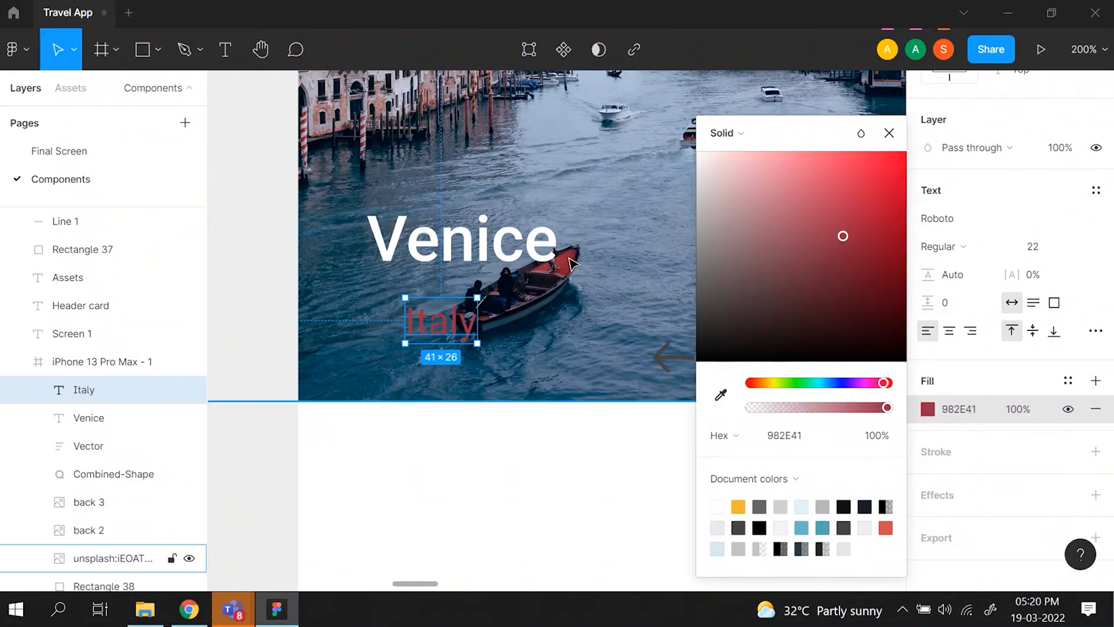
{"action": "left_click_drag", "start_coordinate": [841, 241], "coordinate": [651, 185]}
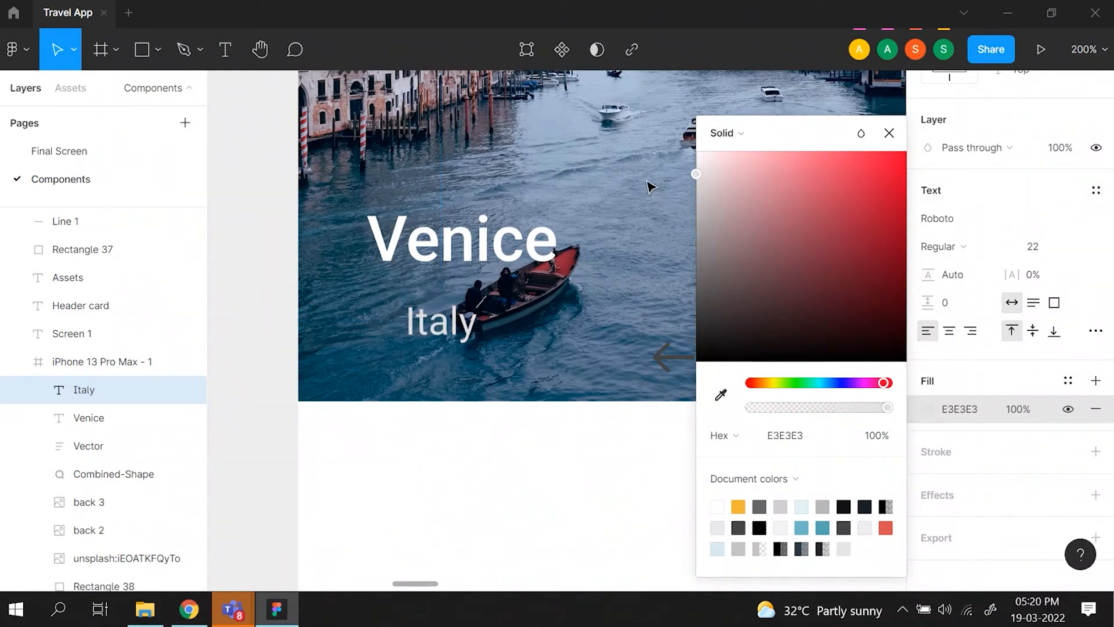
{"action": "left_click", "coordinate": [891, 138]}
- Duplicate the Assets send icon and place it left of the phone frame's Italy text at about X 39, Y 361
{"action": "key", "text": "shift+0"}
{"action": "scroll", "coordinate": [671, 485], "scroll_direction": "left", "scroll_amount": 4}
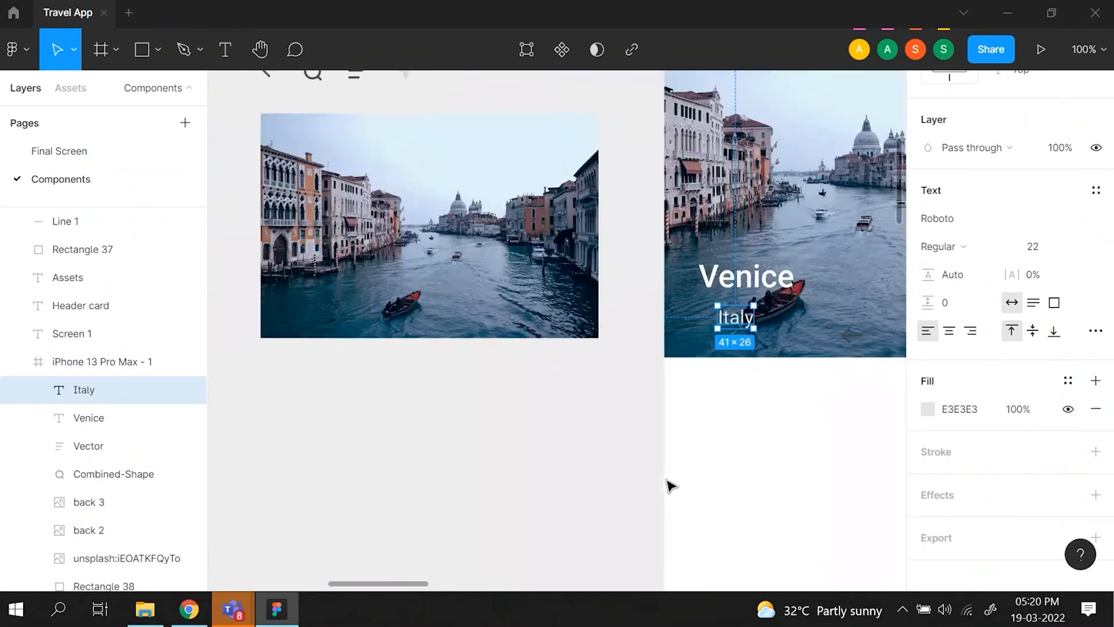
{"action": "scroll", "coordinate": [671, 485], "scroll_direction": "left", "scroll_amount": 10}
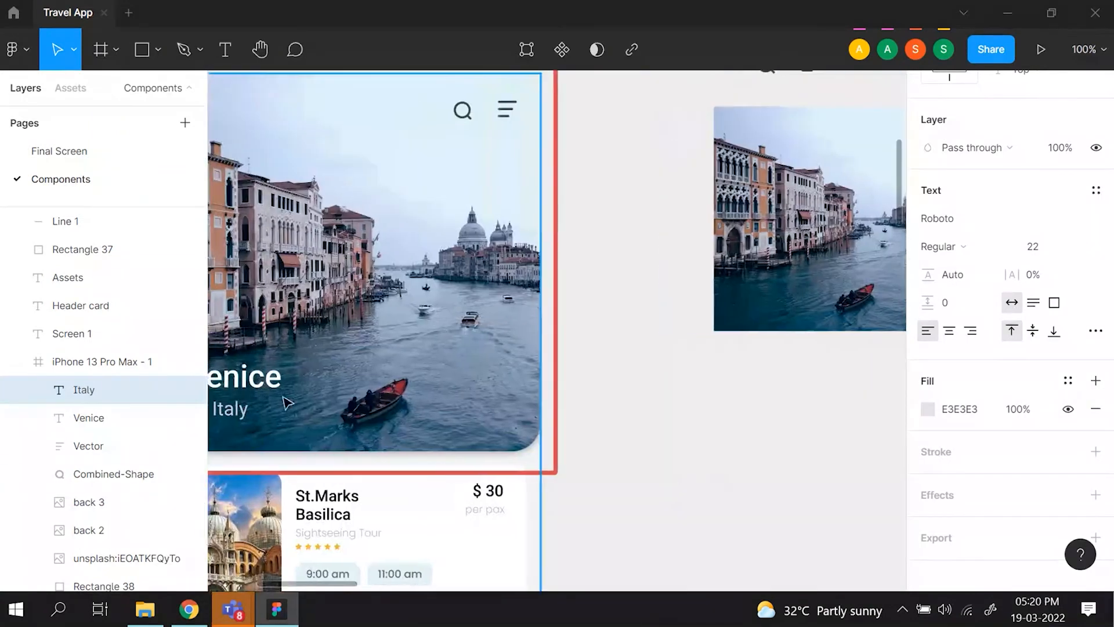
{"action": "scroll", "coordinate": [733, 288], "scroll_direction": "right", "scroll_amount": 10}
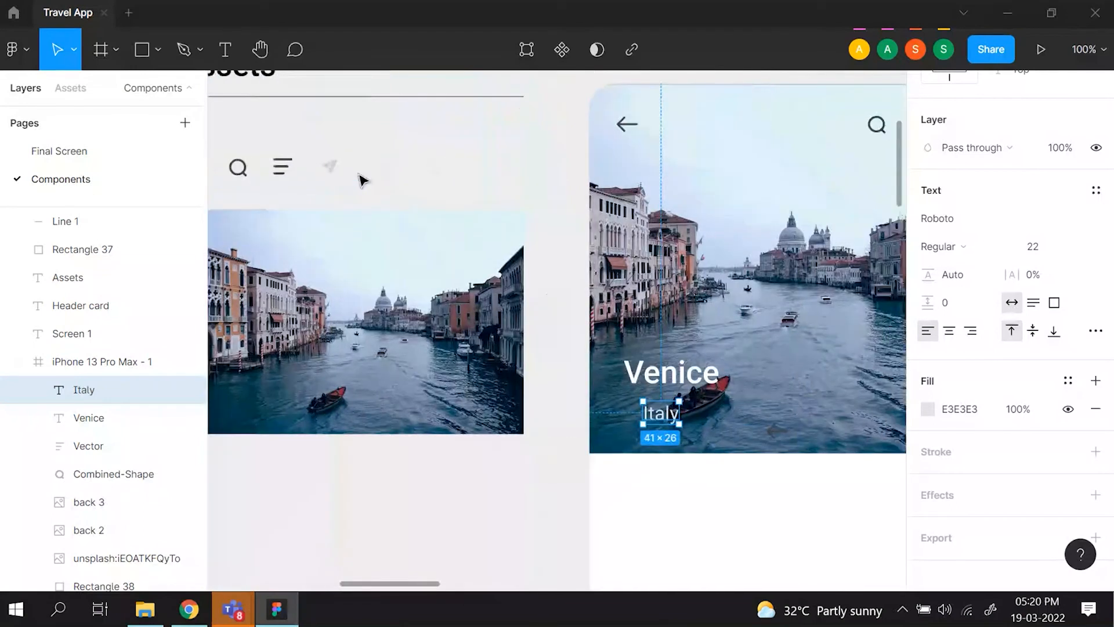
{"action": "left_click", "coordinate": [332, 168]}
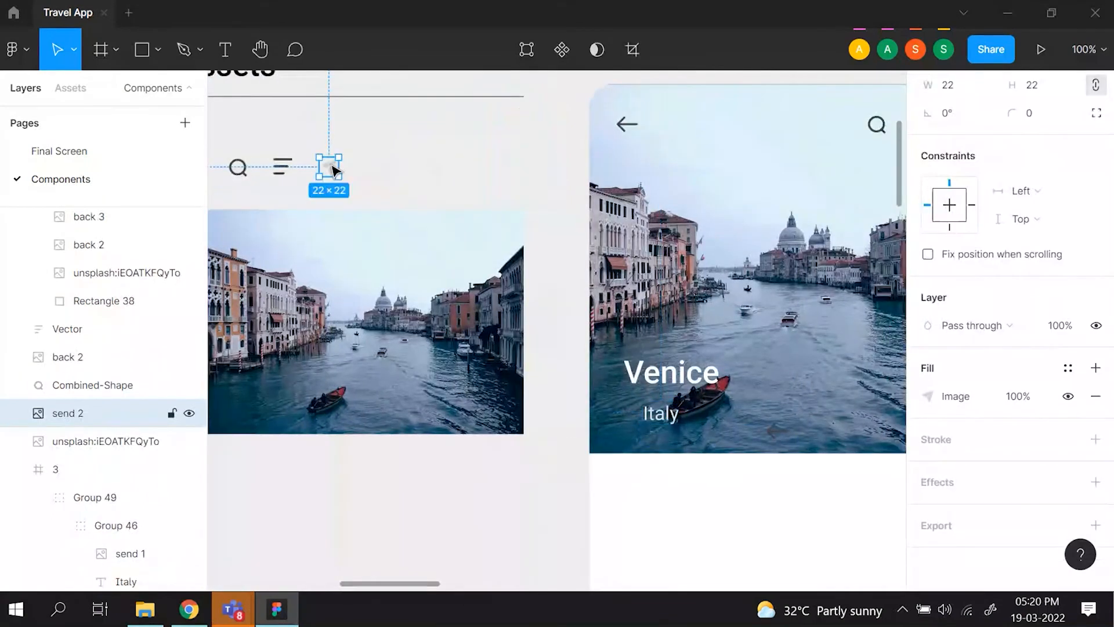
{"action": "key", "text": "ctrl+d"}
{"action": "left_click_drag", "start_coordinate": [332, 168], "coordinate": [640, 413]}
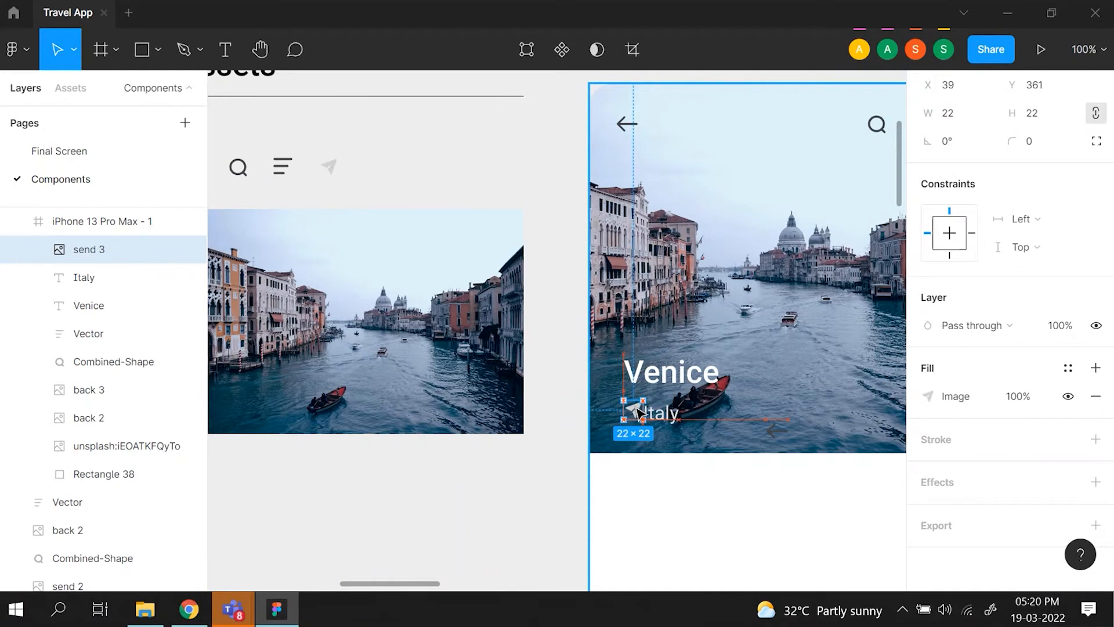
- Nudge the phone frame's Italy text to the right to widen its gap from the send icon, and check the spacing
{"action": "left_click_drag", "start_coordinate": [637, 407], "coordinate": [637, 408]}
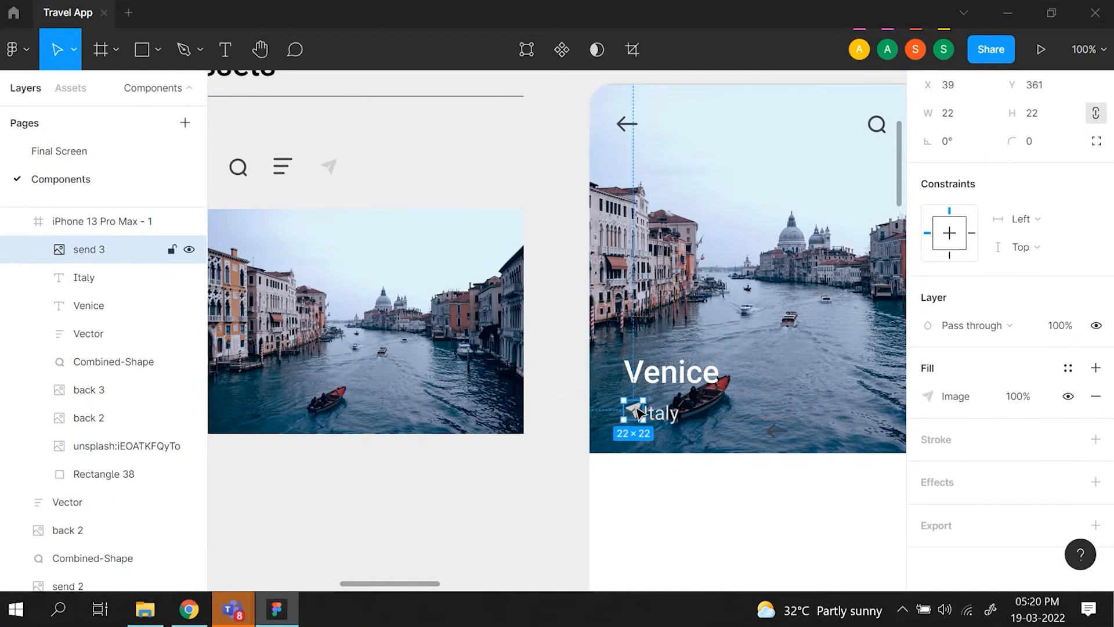
{"action": "left_click", "coordinate": [669, 422]}
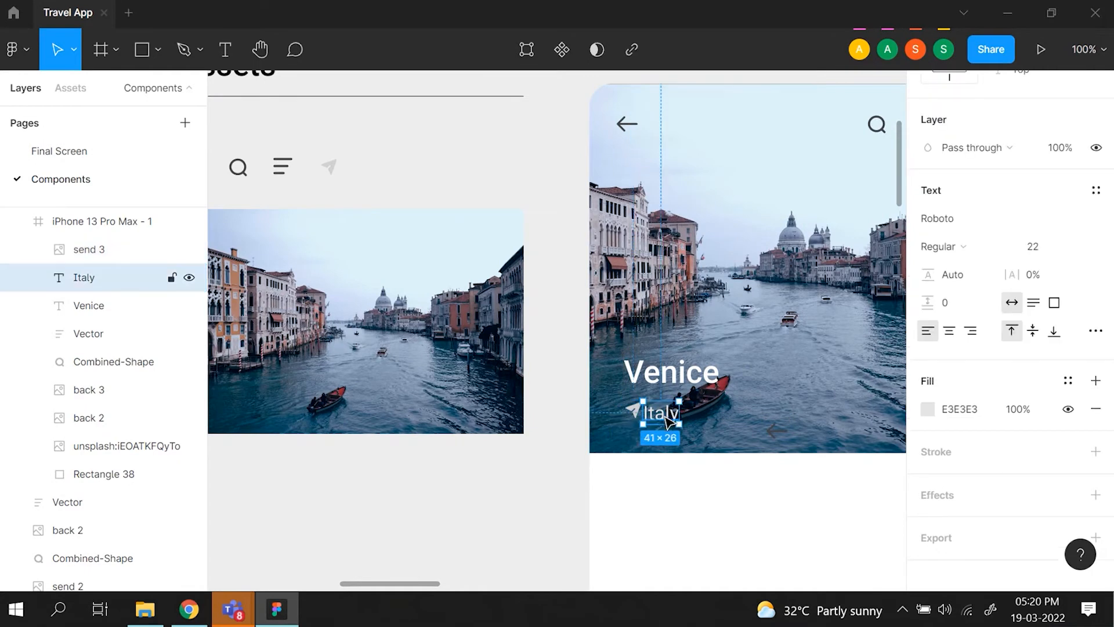
{"action": "key", "text": "Right"}
{"action": "key", "text": "Right"}
{"action": "key", "text": "Right"}
{"action": "key", "text": "Right"}
{"action": "key", "text": "Right"}
{"action": "key", "text": "Right"}
{"action": "key", "text": "Right"}
{"action": "key", "text": "Right"}
{"action": "key", "text": "Right"}
{"action": "key", "text": "Right"}
{"action": "key", "text": "Right"}
{"action": "key", "text": "Right"}
{"action": "key", "text": "Right"}
{"action": "key", "text": "Right"}
{"action": "key", "text": "Right"}
{"action": "key", "text": "Right"}
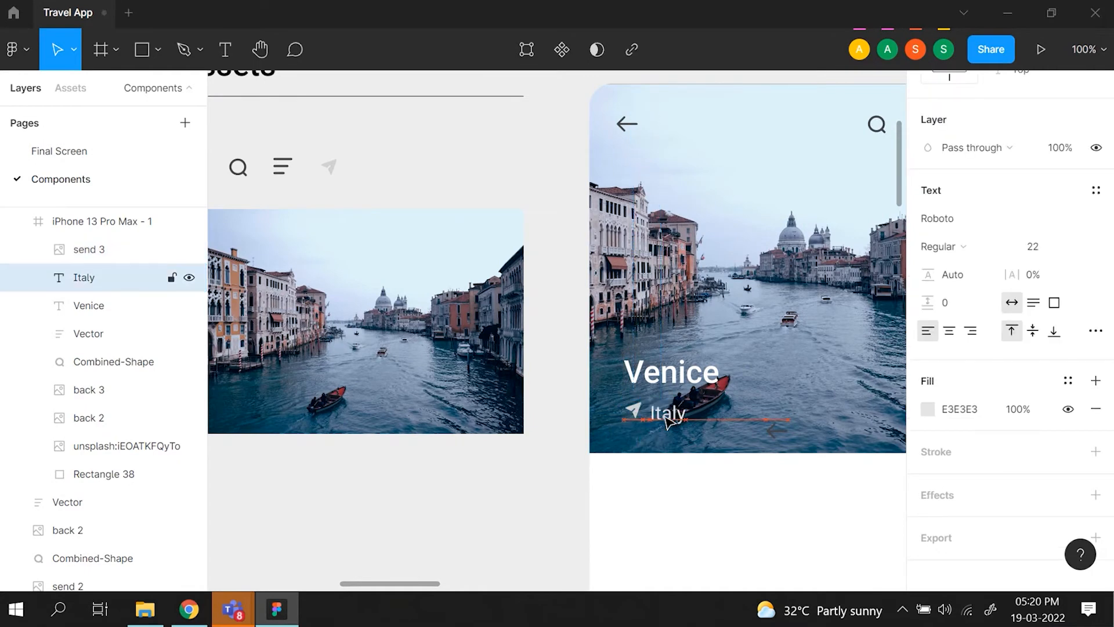
{"action": "key", "text": "alt"}
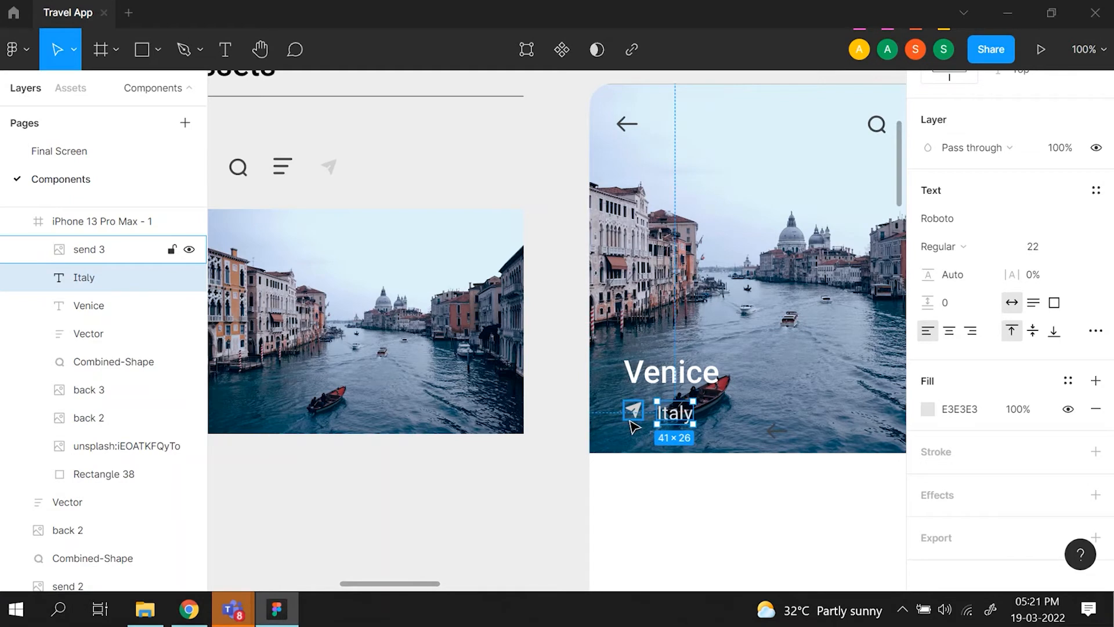
- Compare the rebuilt phone frame with the original header card and look over the attraction cards beneath the original
{"action": "key", "text": "ctrl+minus"}
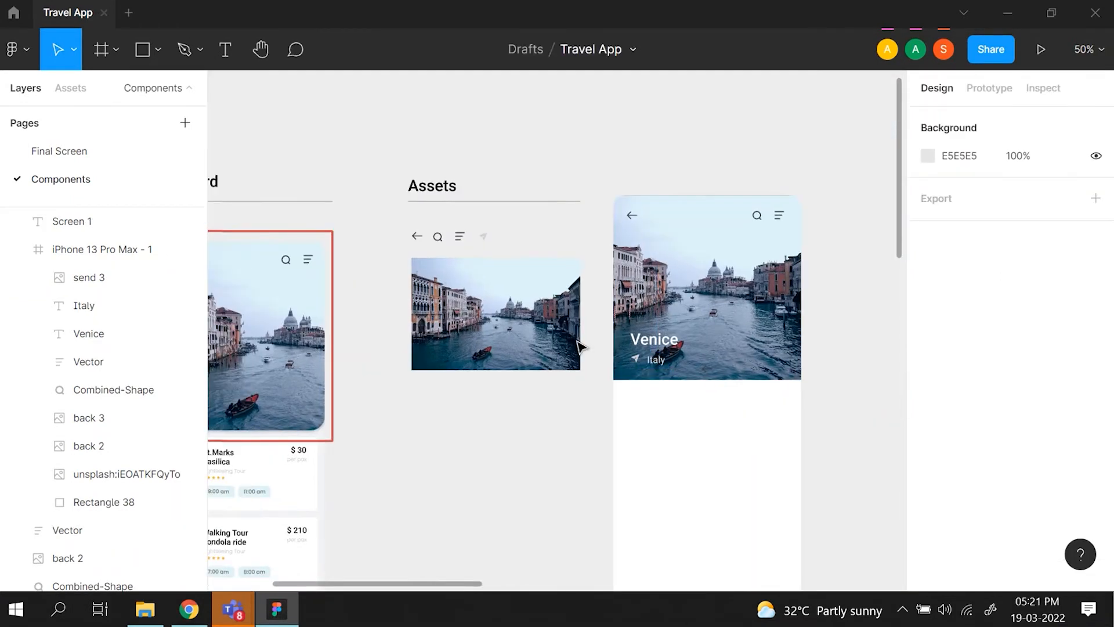
{"action": "key", "text": "ctrl+minus"}
{"action": "left_click", "coordinate": [635, 337]}
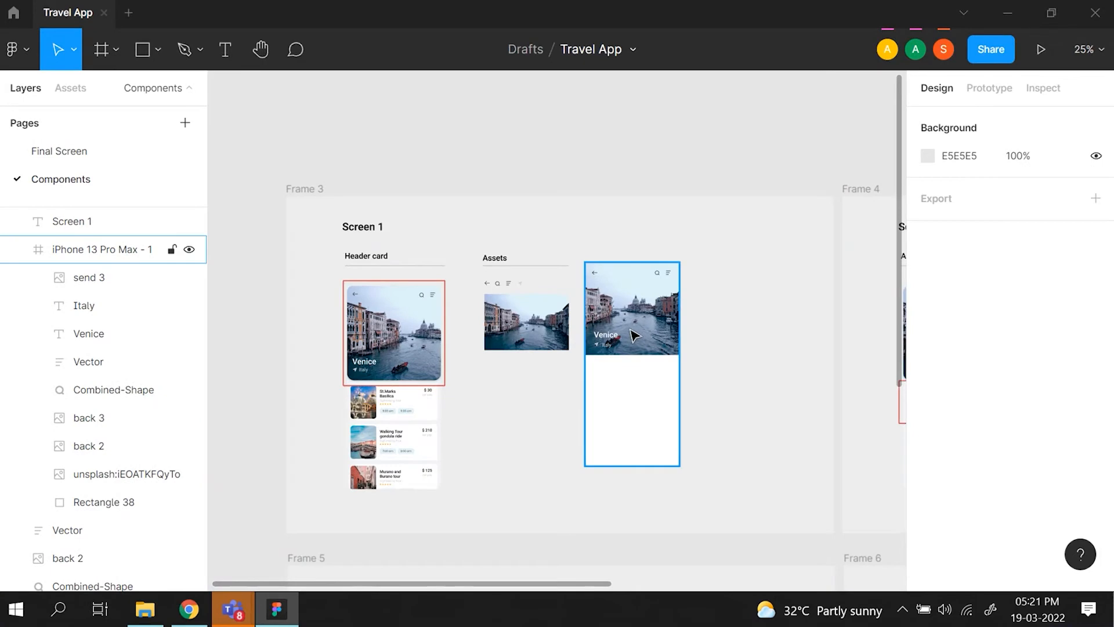
{"action": "scroll", "coordinate": [635, 336], "scroll_direction": "right", "scroll_amount": 1}
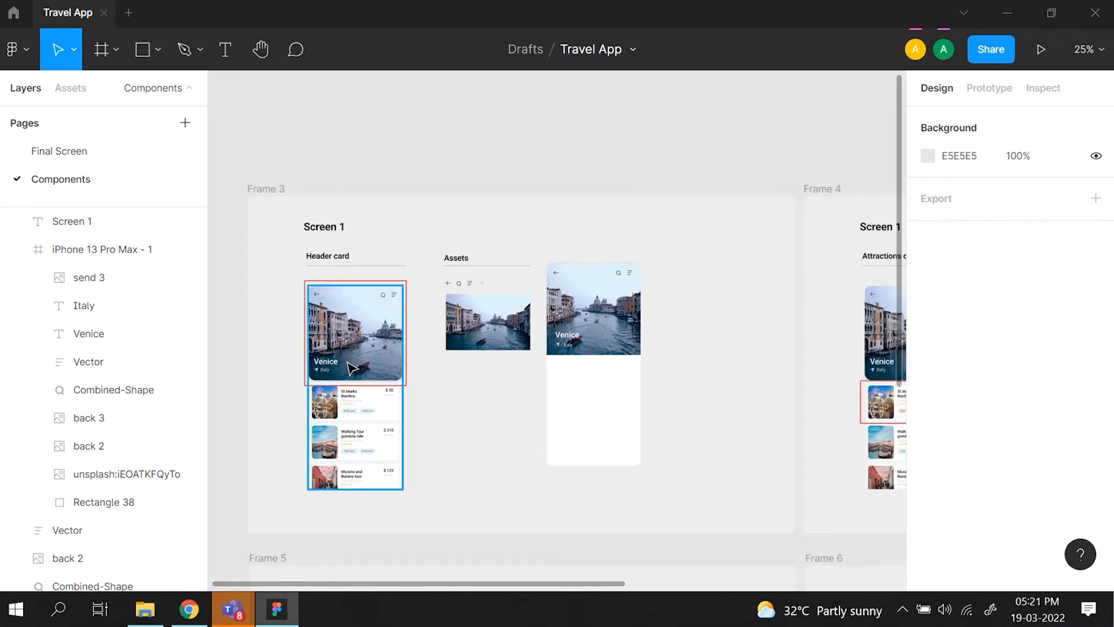
{"action": "scroll", "coordinate": [369, 386], "scroll_direction": "right", "scroll_amount": 1}
{"action": "scroll", "coordinate": [369, 386], "scroll_direction": "left", "scroll_amount": 1}
{"action": "scroll", "coordinate": [369, 386], "scroll_direction": "left", "scroll_amount": 1}
{"action": "scroll", "coordinate": [367, 385], "scroll_direction": "up", "scroll_amount": 6}
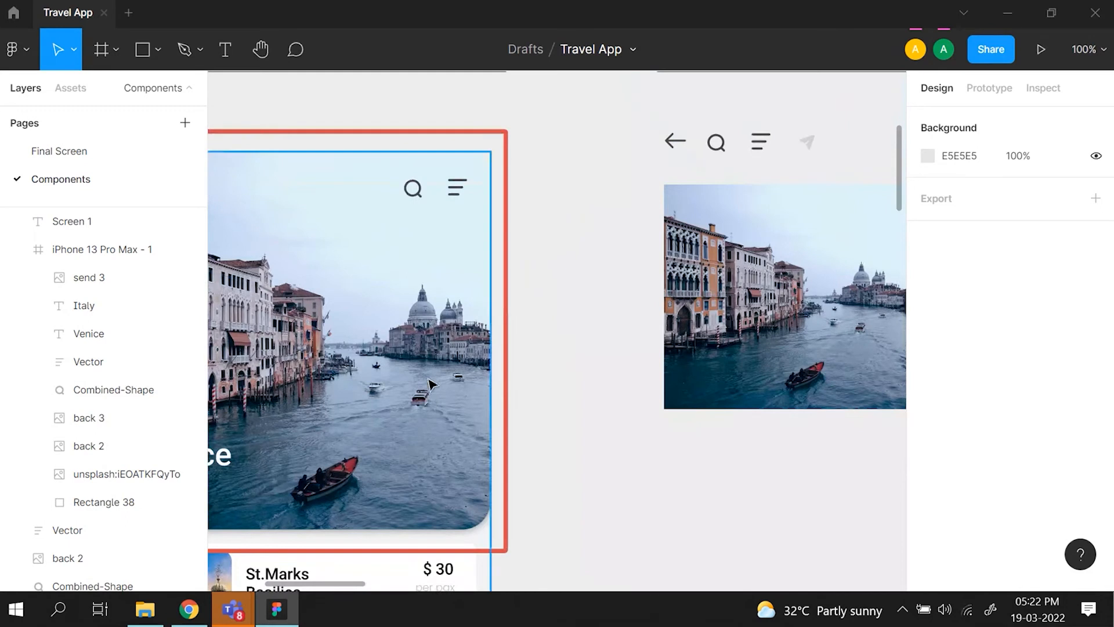
{"action": "scroll", "coordinate": [378, 405], "scroll_direction": "down", "scroll_amount": 5}
{"action": "scroll", "coordinate": [355, 393], "scroll_direction": "left", "scroll_amount": 3}
{"action": "scroll", "coordinate": [361, 437], "scroll_direction": "down", "scroll_amount": 3}
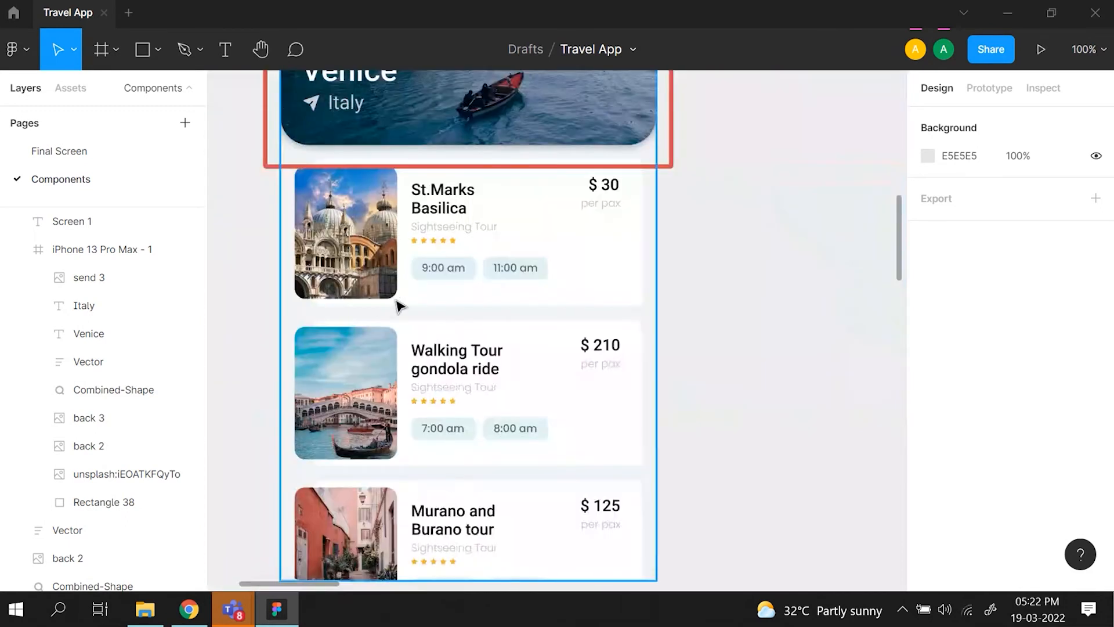
{"action": "scroll", "coordinate": [398, 303], "scroll_direction": "right", "scroll_amount": 4}
{"action": "scroll", "coordinate": [398, 303], "scroll_direction": "down", "scroll_amount": 3}
{"action": "scroll", "coordinate": [398, 304], "scroll_direction": "down", "scroll_amount": 2}
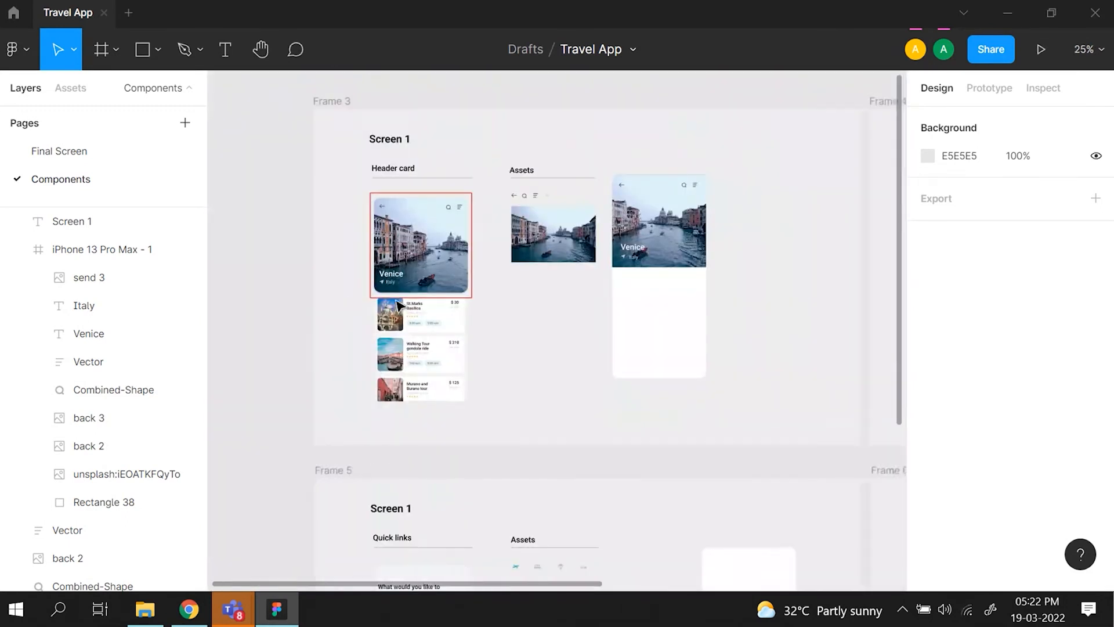
- Examine Frame 4's Attractions card reference, including the St.Marks Basilica card's details, the supplied assets and the phone frame's empty area
{"action": "scroll", "coordinate": [398, 305], "scroll_direction": "right", "scroll_amount": 8}
{"action": "right_click", "coordinate": [395, 299]}
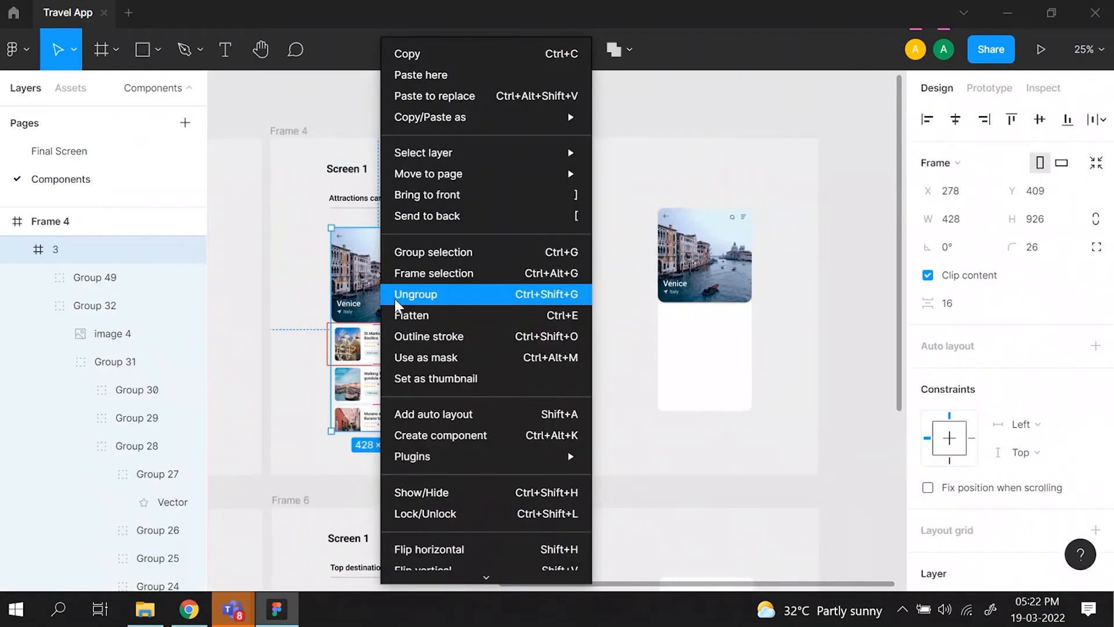
{"action": "left_click", "coordinate": [295, 349]}
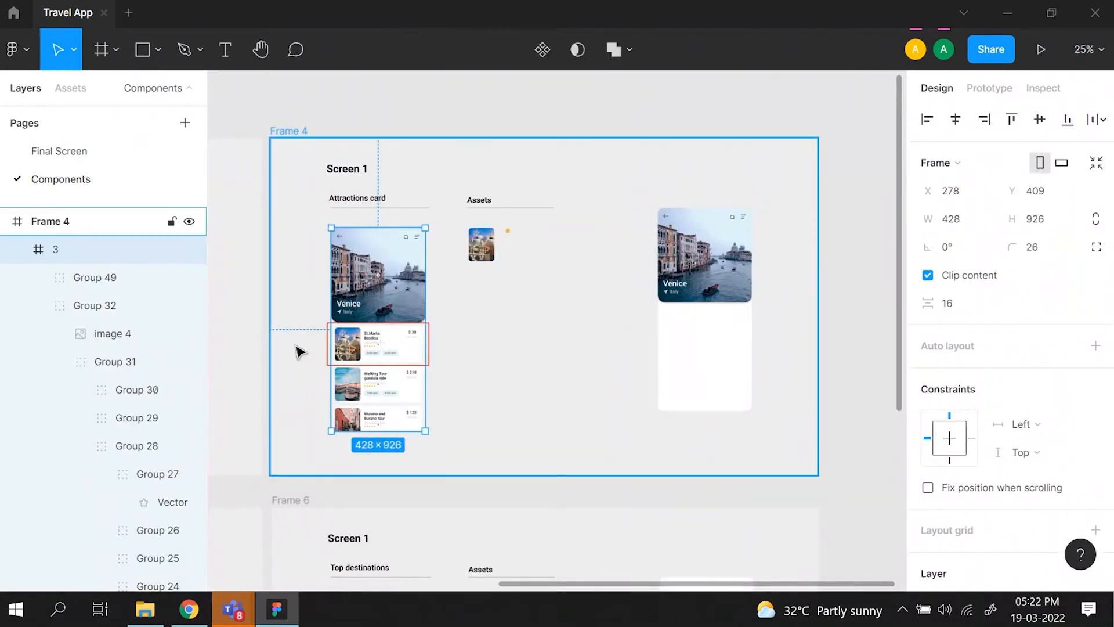
{"action": "key", "text": "ctrl+plus"}
{"action": "scroll", "coordinate": [295, 346], "scroll_direction": "left", "scroll_amount": 3}
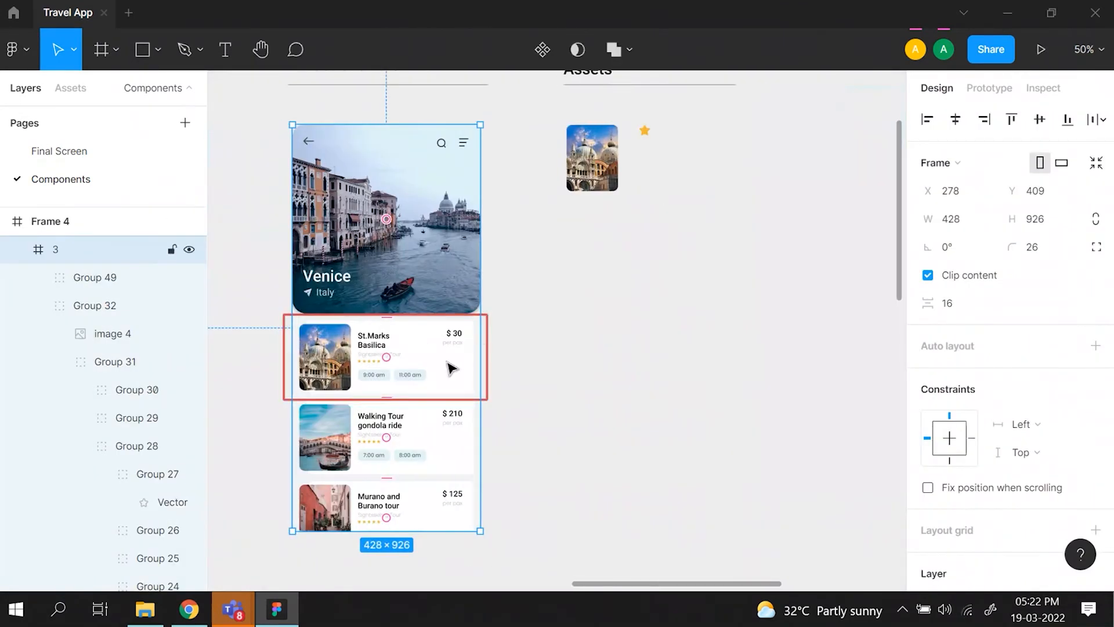
{"action": "scroll", "coordinate": [451, 368], "scroll_direction": "up", "scroll_amount": 2}
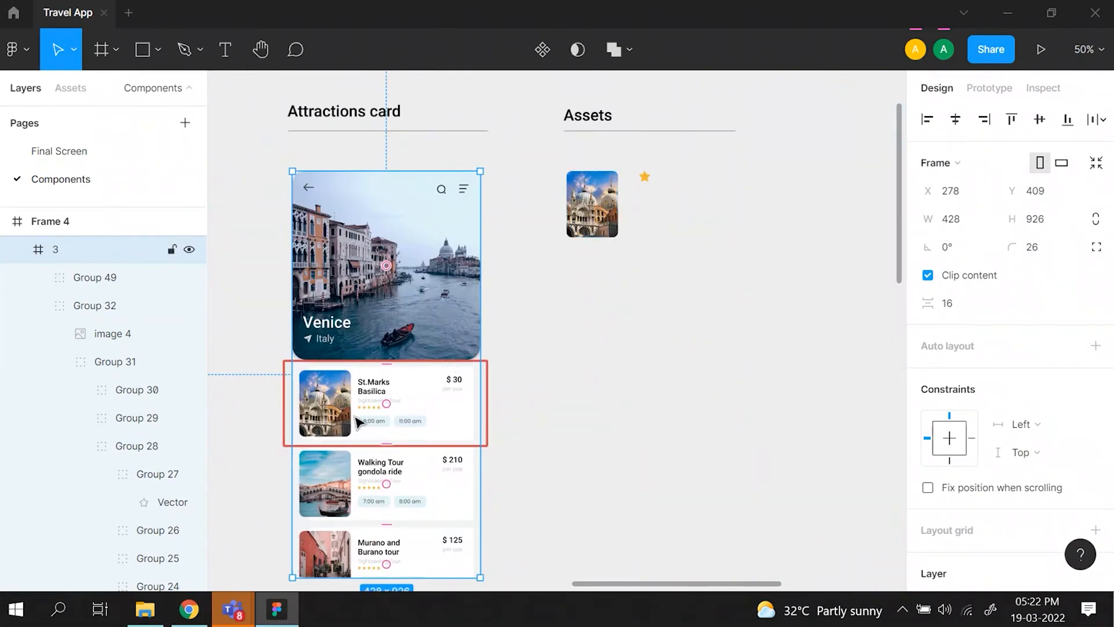
{"action": "scroll", "coordinate": [360, 421], "scroll_direction": "up", "scroll_amount": 10}
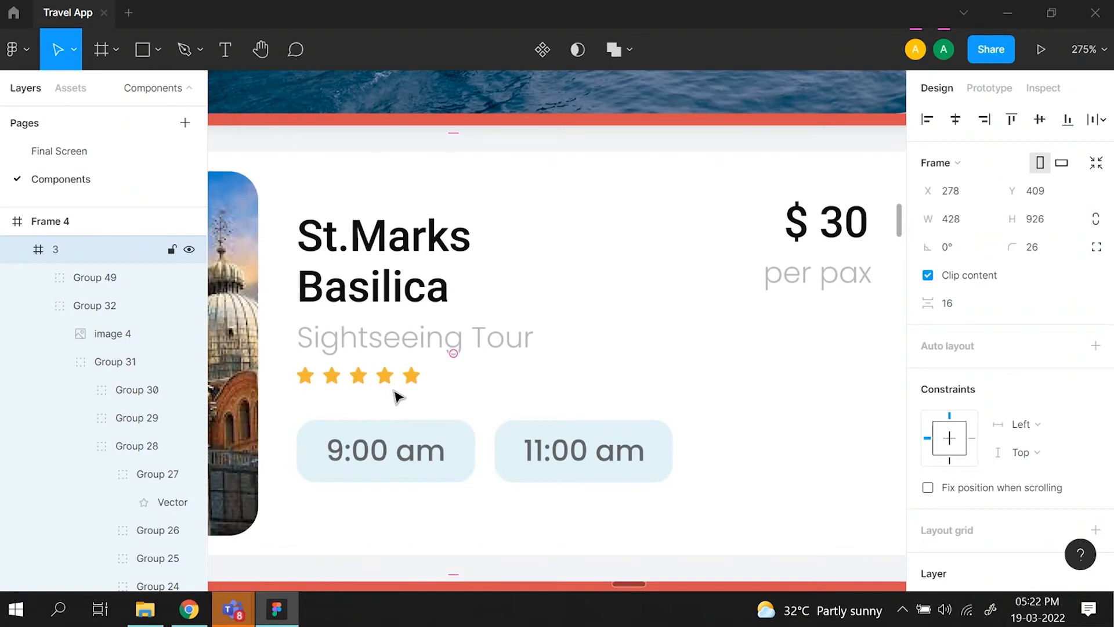
{"action": "key", "text": "shift+0"}
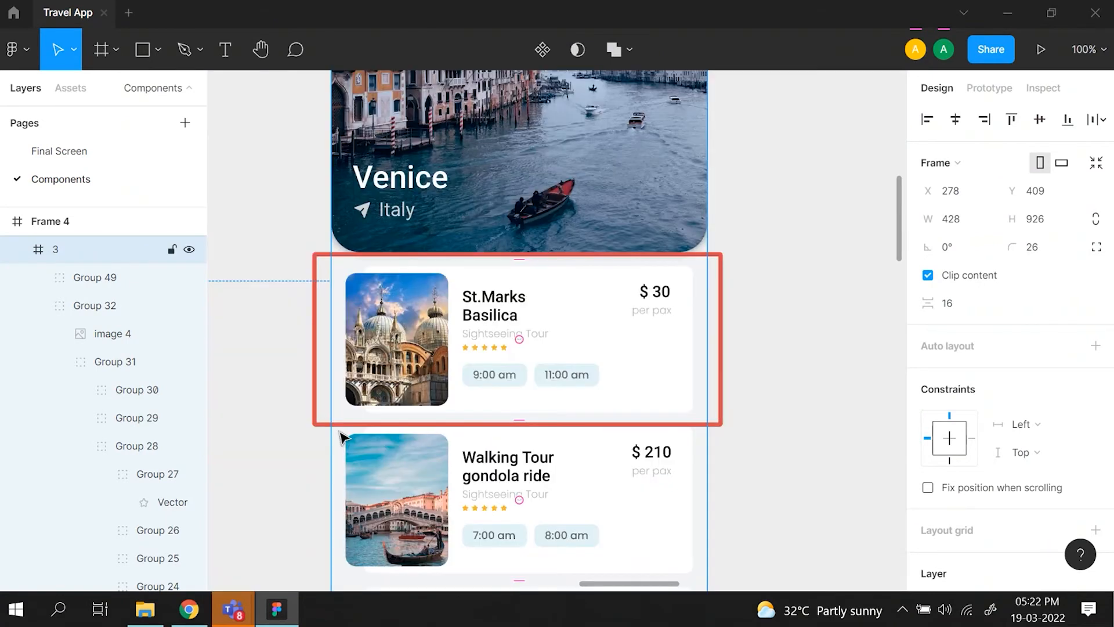
{"action": "key", "text": "minus"}
{"action": "scroll", "coordinate": [342, 436], "scroll_direction": "right", "scroll_amount": 5}
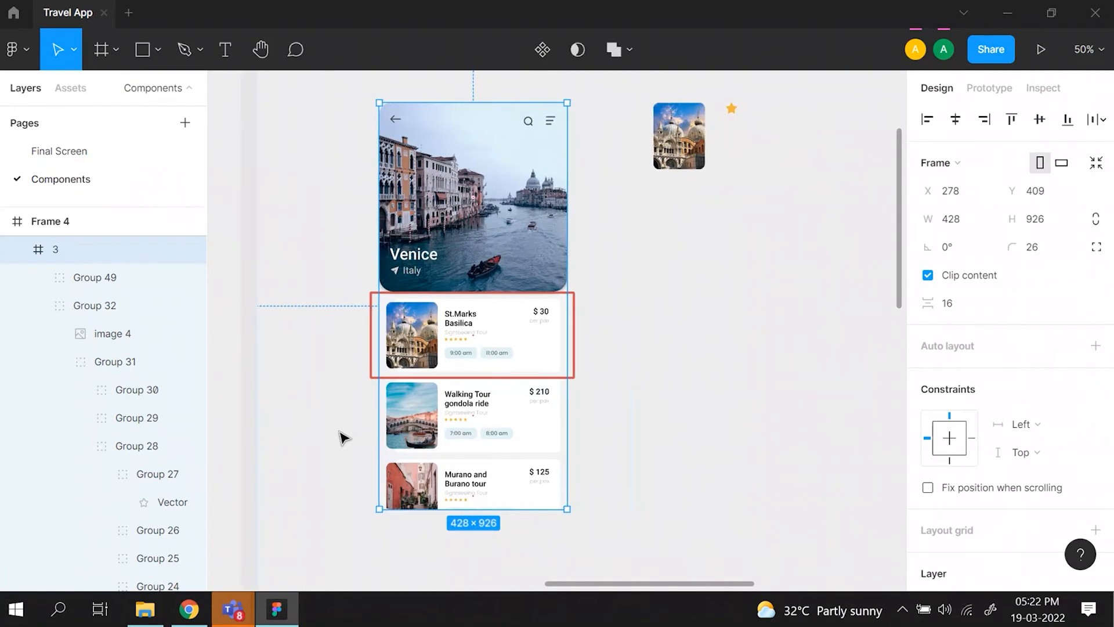
{"action": "scroll", "coordinate": [342, 436], "scroll_direction": "right", "scroll_amount": 5}
{"action": "scroll", "coordinate": [342, 436], "scroll_direction": "left", "scroll_amount": 2}
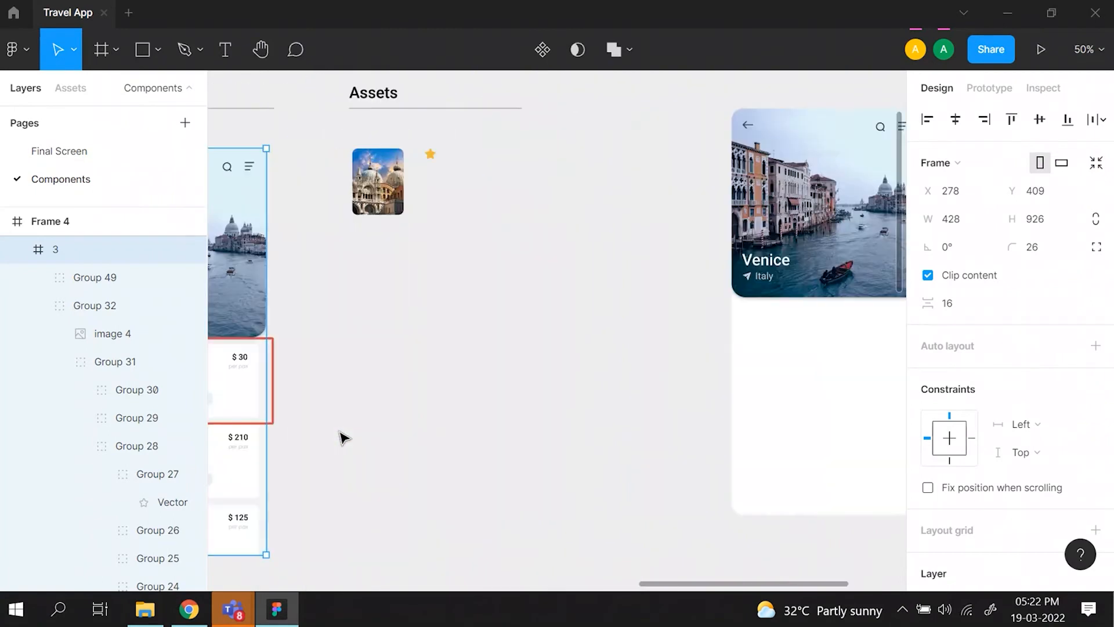
{"action": "scroll", "coordinate": [830, 270], "scroll_direction": "right", "scroll_amount": 2}
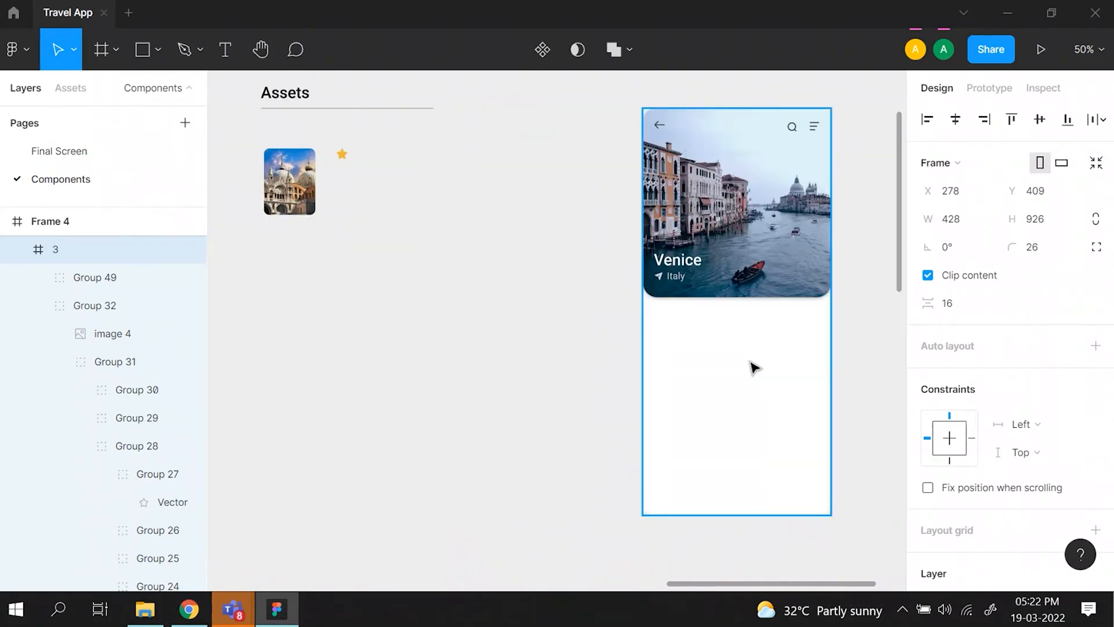
{"action": "scroll", "coordinate": [741, 374], "scroll_direction": "left", "scroll_amount": 1}
{"action": "key", "text": "minus"}
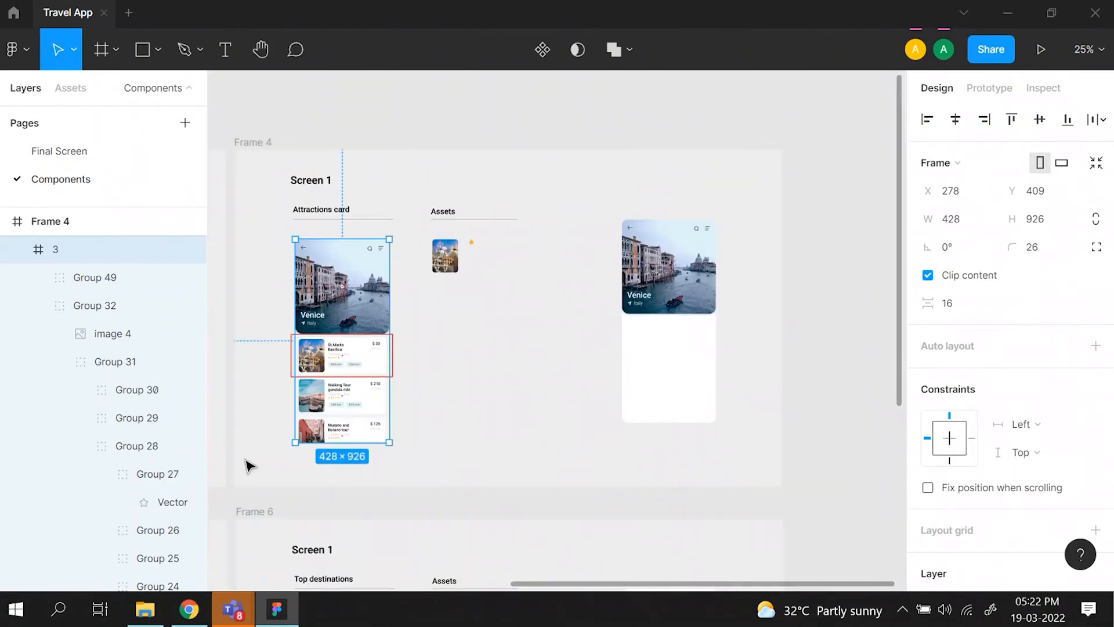
{"action": "scroll", "coordinate": [329, 399], "scroll_direction": "up", "scroll_amount": 5}
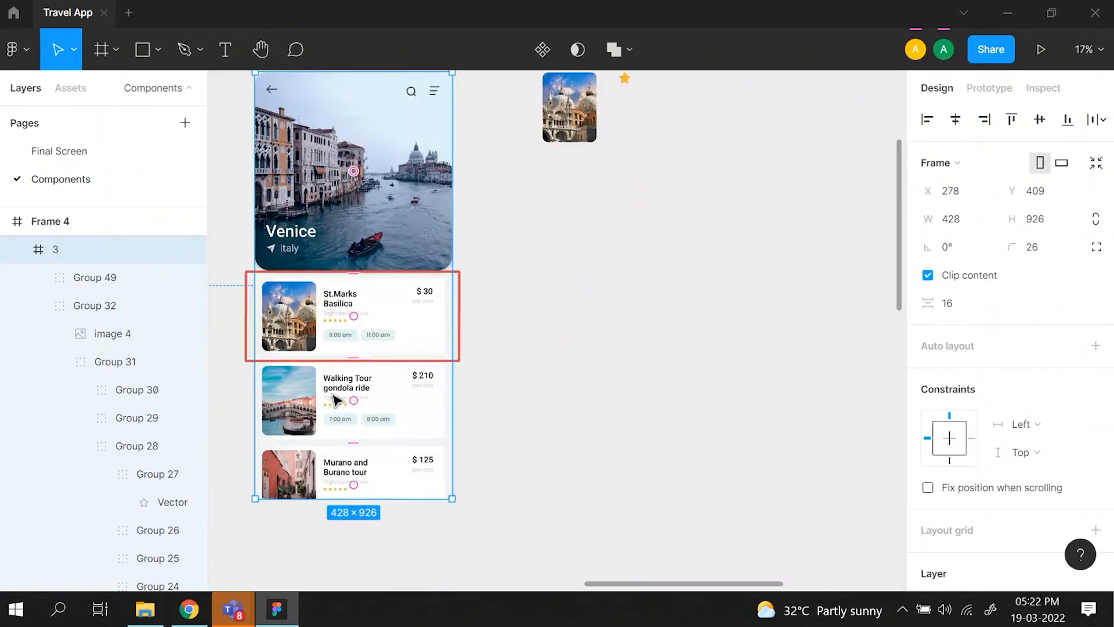
- Draw a rectangle about 396 × 129 at X 14, Y 450 below the header card in Frame 4's phone frame
{"action": "scroll", "coordinate": [334, 396], "scroll_direction": "right", "scroll_amount": 6}
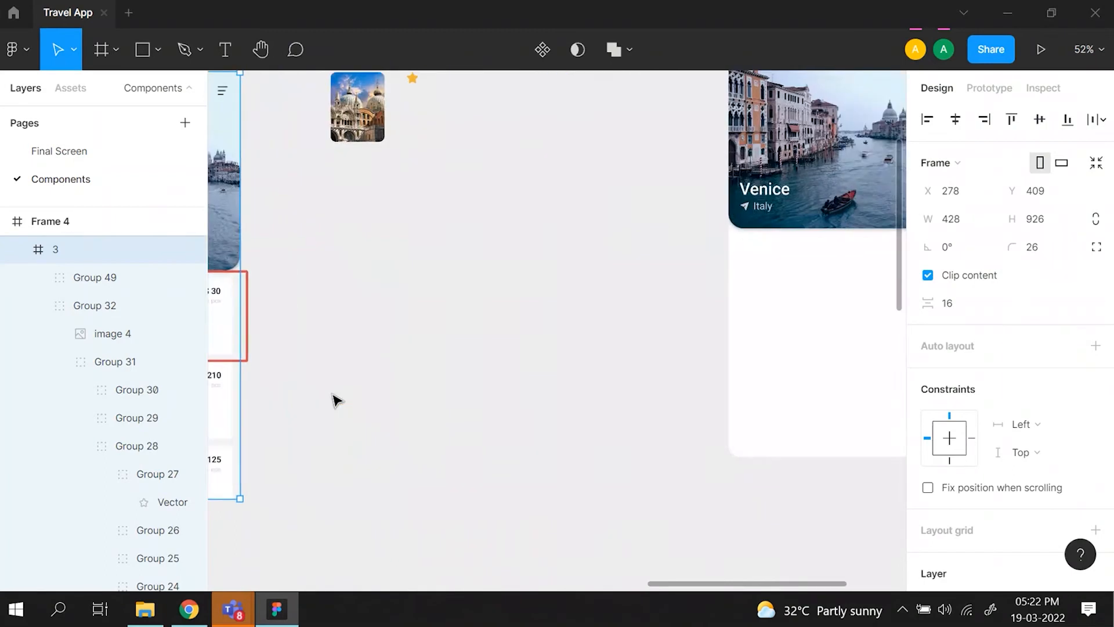
{"action": "left_click", "coordinate": [134, 52]}
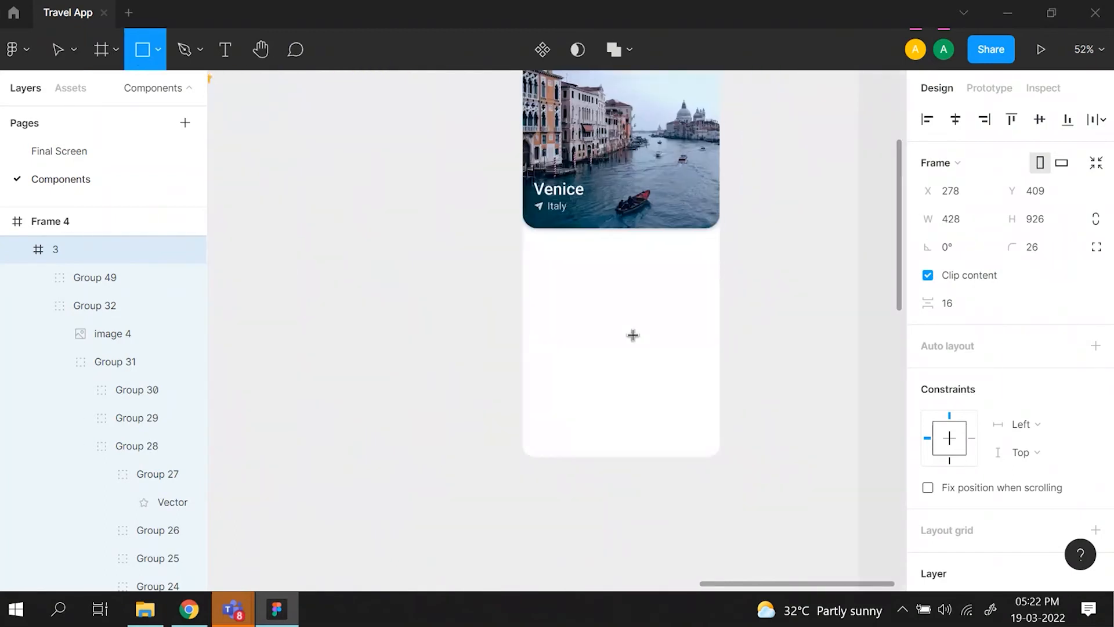
{"action": "mouse_move", "coordinate": [529, 241]}
{"action": "left_mouse_down"}
{"action": "mouse_move", "coordinate": [630, 320]}
{"action": "mouse_move", "coordinate": [706, 327]}
{"action": "mouse_move", "coordinate": [714, 298]}
{"action": "left_mouse_up"}
{"action": "left_click_drag", "start_coordinate": [712, 299], "coordinate": [710, 298]}
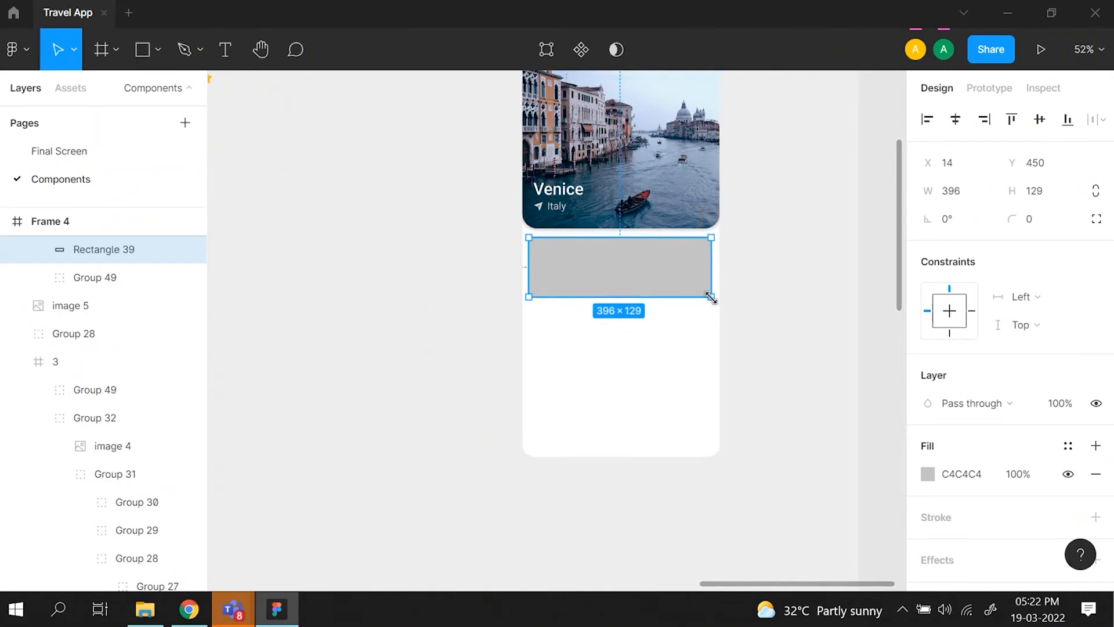
- Check the new rectangle's margins to the phone frame and inspect its lower corner at pixel-grid level
{"action": "key", "text": "alt"}
{"action": "key", "text": "ctrl+plus"}
{"action": "key", "text": "ctrl+plus"}
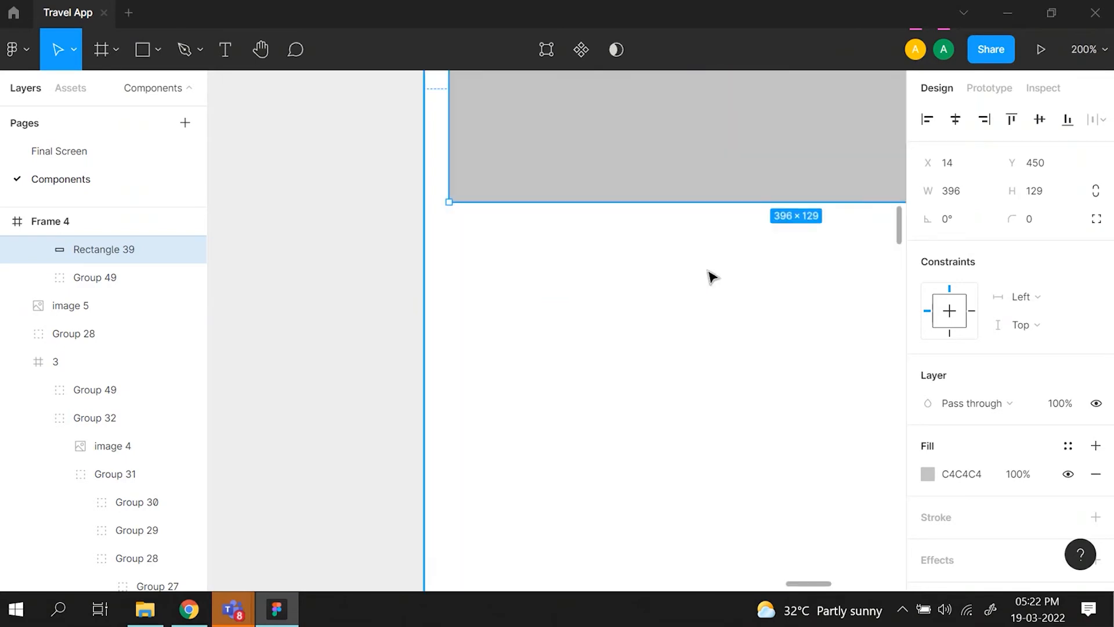
{"action": "scroll", "coordinate": [713, 277], "scroll_direction": "right", "scroll_amount": 6}
{"action": "scroll", "coordinate": [713, 278], "scroll_direction": "up", "scroll_amount": 2}
{"action": "scroll", "coordinate": [712, 277], "scroll_direction": "right", "scroll_amount": 3}
{"action": "scroll", "coordinate": [713, 277], "scroll_direction": "up", "scroll_amount": 1}
{"action": "key", "text": "ctrl+plus"}
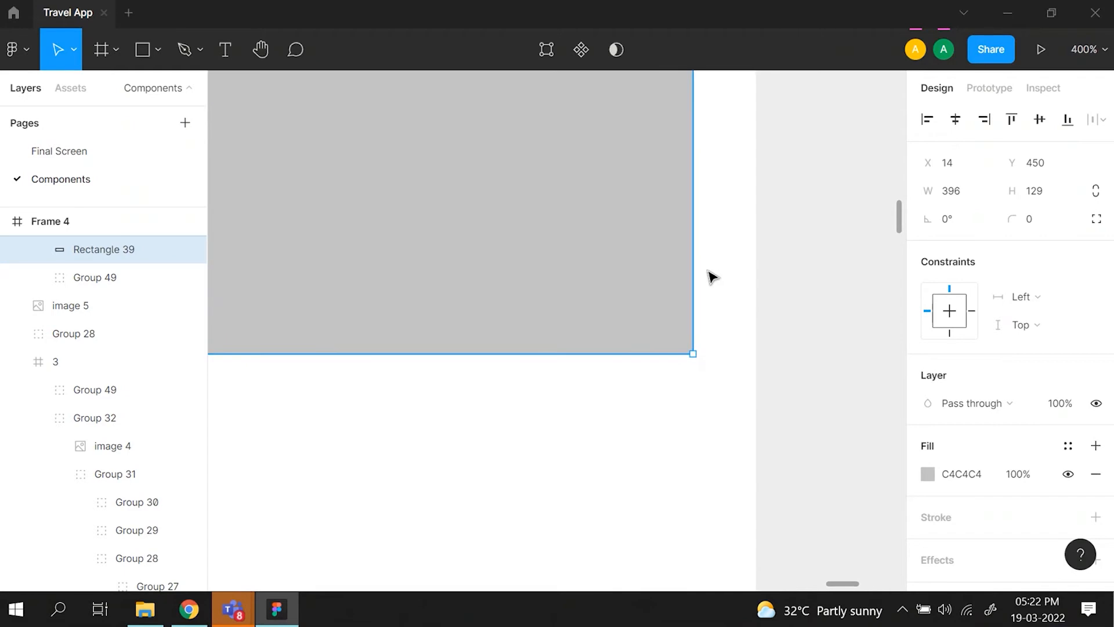
{"action": "key", "text": "ctrl+plus"}
{"action": "key", "text": "ctrl+plus"}
{"action": "scroll", "coordinate": [713, 277], "scroll_direction": "right", "scroll_amount": 9}
{"action": "scroll", "coordinate": [713, 277], "scroll_direction": "up", "scroll_amount": 3}
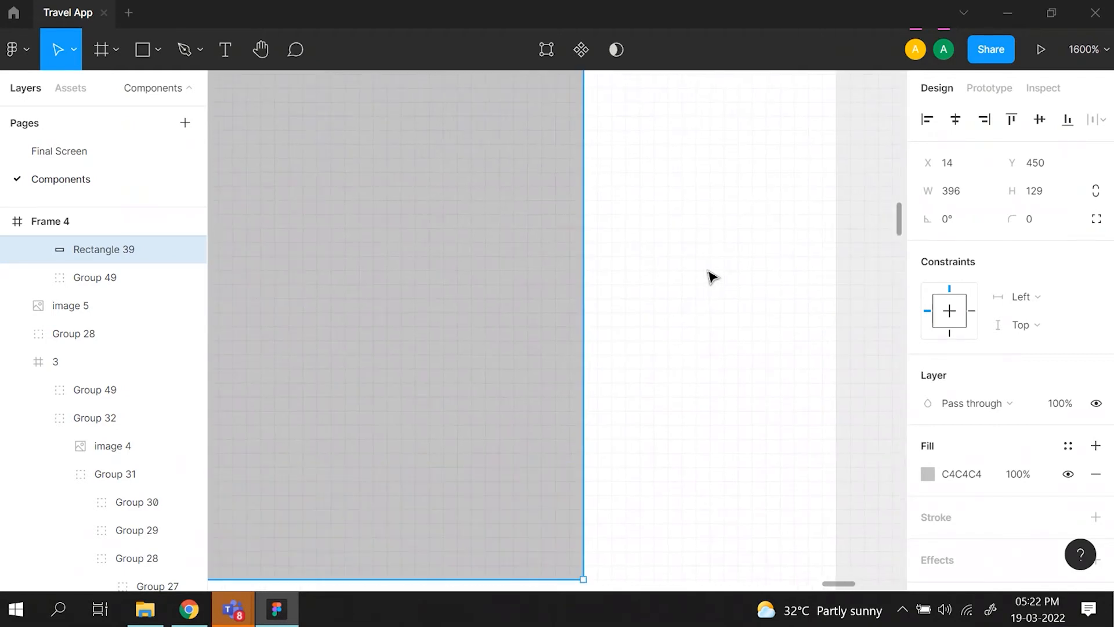
- Check the Snap to pixel grid preference without changing it
{"action": "left_click", "coordinate": [20, 50]}
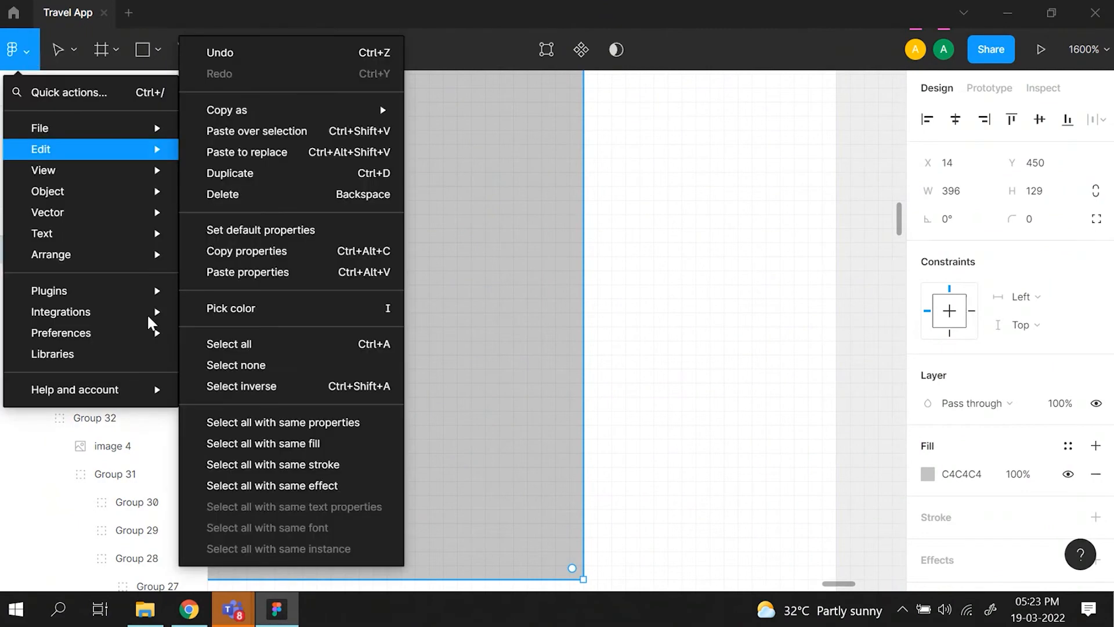
{"action": "mouse_move", "coordinate": [158, 338]}
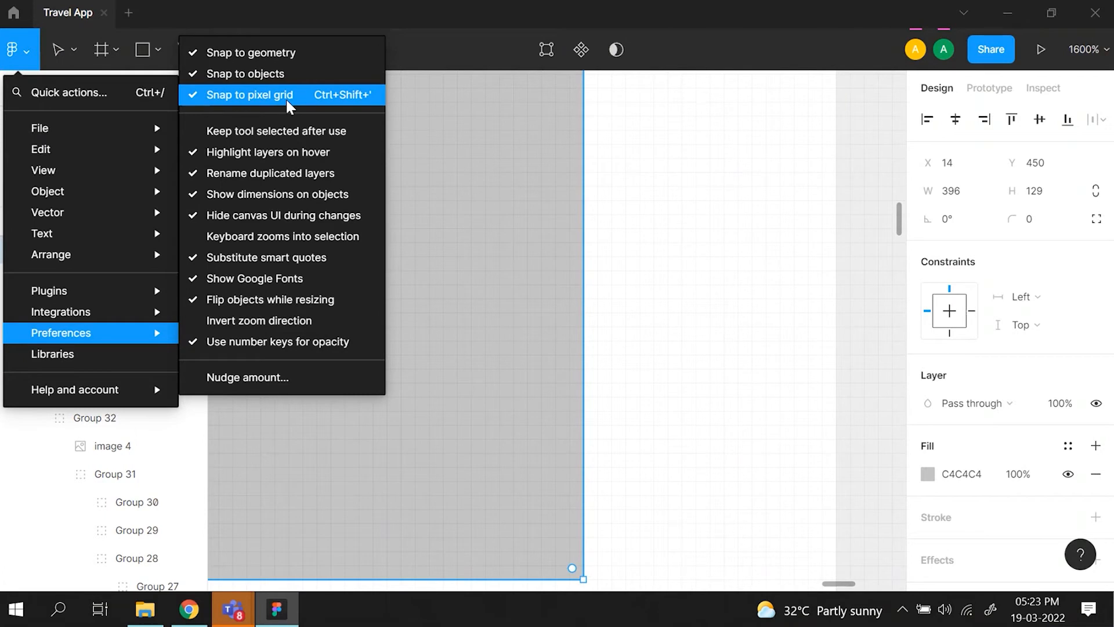
{"action": "left_click", "coordinate": [695, 408]}
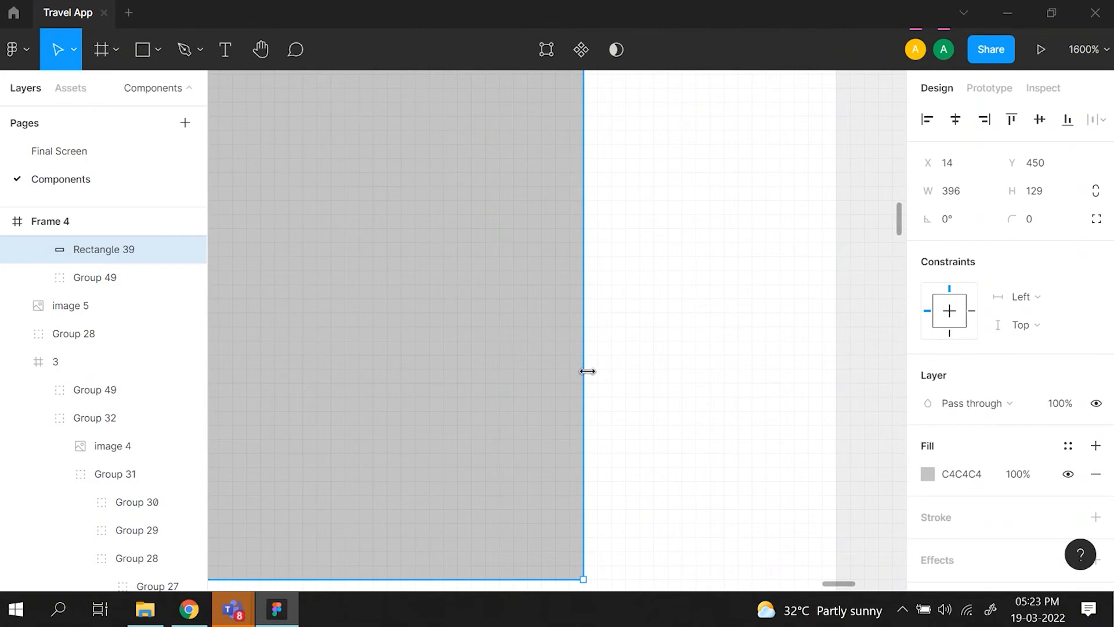
- Widen the rectangle from its right edge to a width of 398 and measure its right margin
{"action": "left_click_drag", "start_coordinate": [587, 371], "coordinate": [594, 371]}
{"action": "key", "text": "alt"}
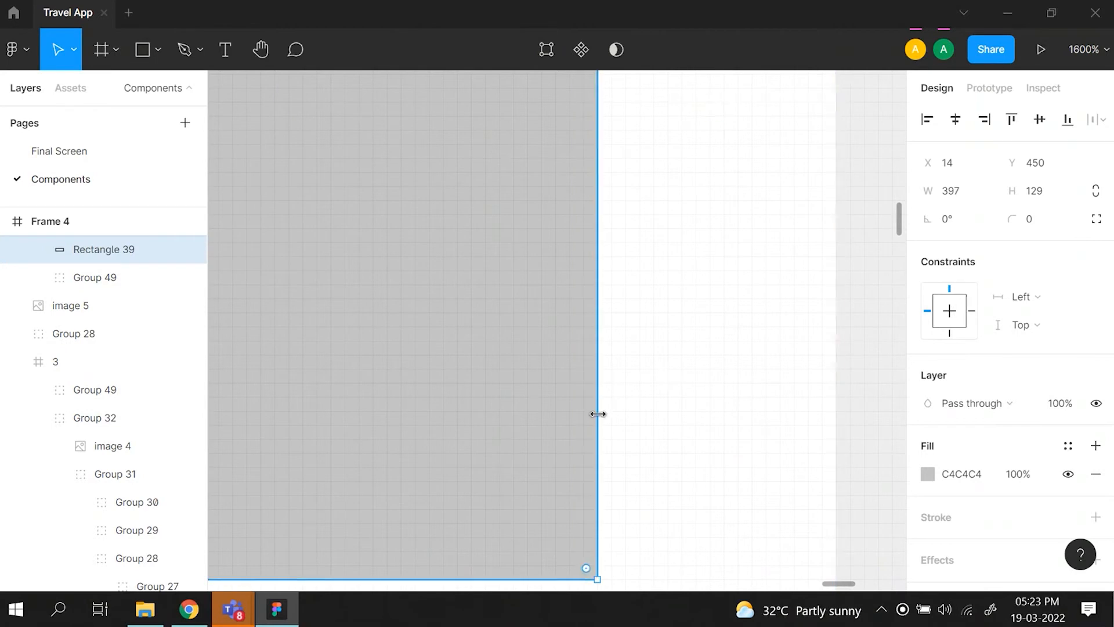
{"action": "left_click_drag", "start_coordinate": [600, 430], "coordinate": [605, 431]}
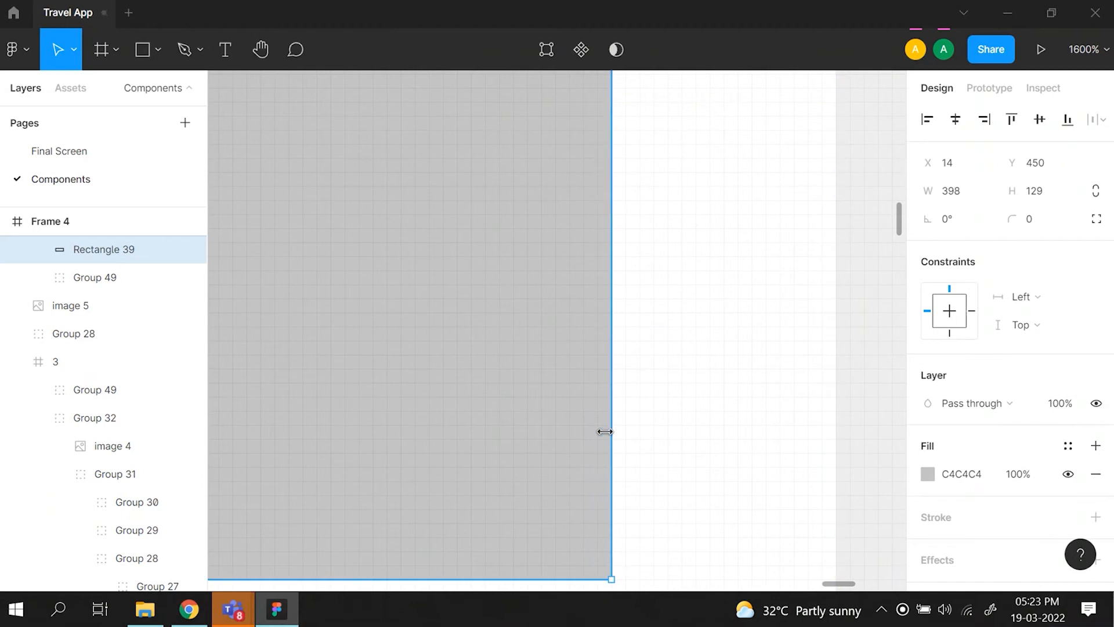
{"action": "key", "text": "alt"}
- Measure the gap between the rectangle's left edge and the phone frame
{"action": "key", "text": "ctrl+minus"}
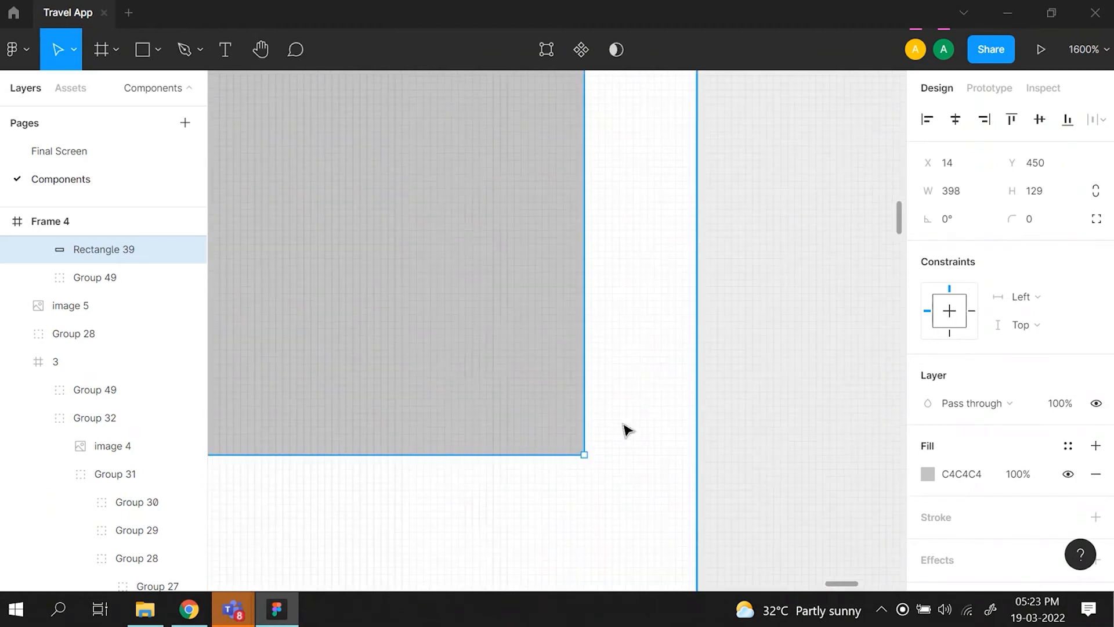
{"action": "scroll", "coordinate": [623, 425], "scroll_direction": "left", "scroll_amount": 6}
{"action": "scroll", "coordinate": [626, 429], "scroll_direction": "left", "scroll_amount": 8}
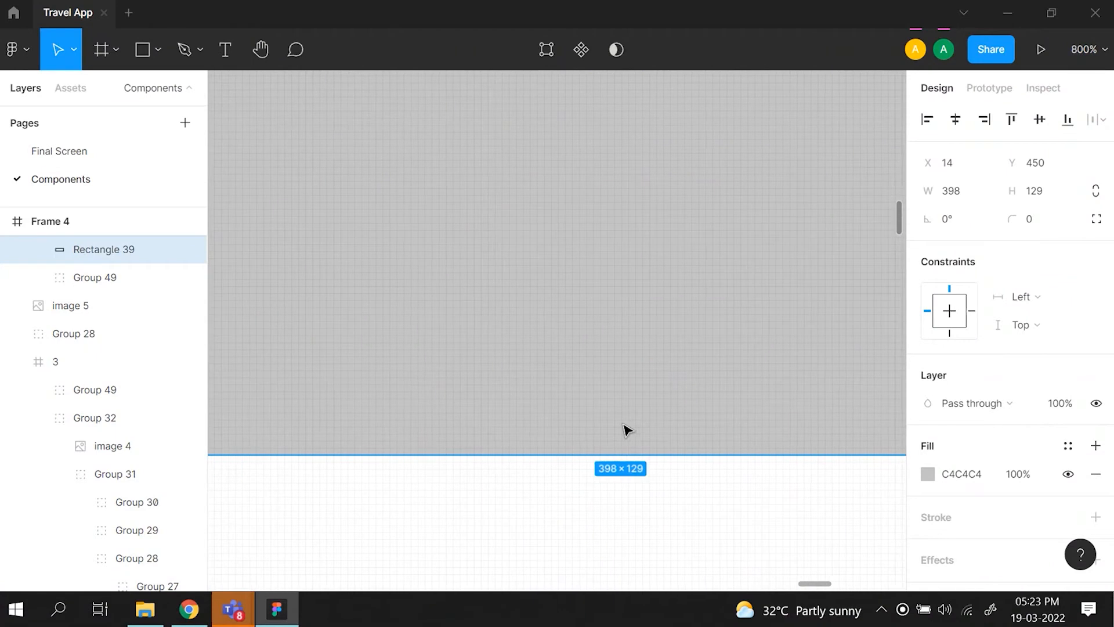
{"action": "scroll", "coordinate": [624, 425], "scroll_direction": "up", "scroll_amount": 1}
{"action": "key", "text": "alt"}
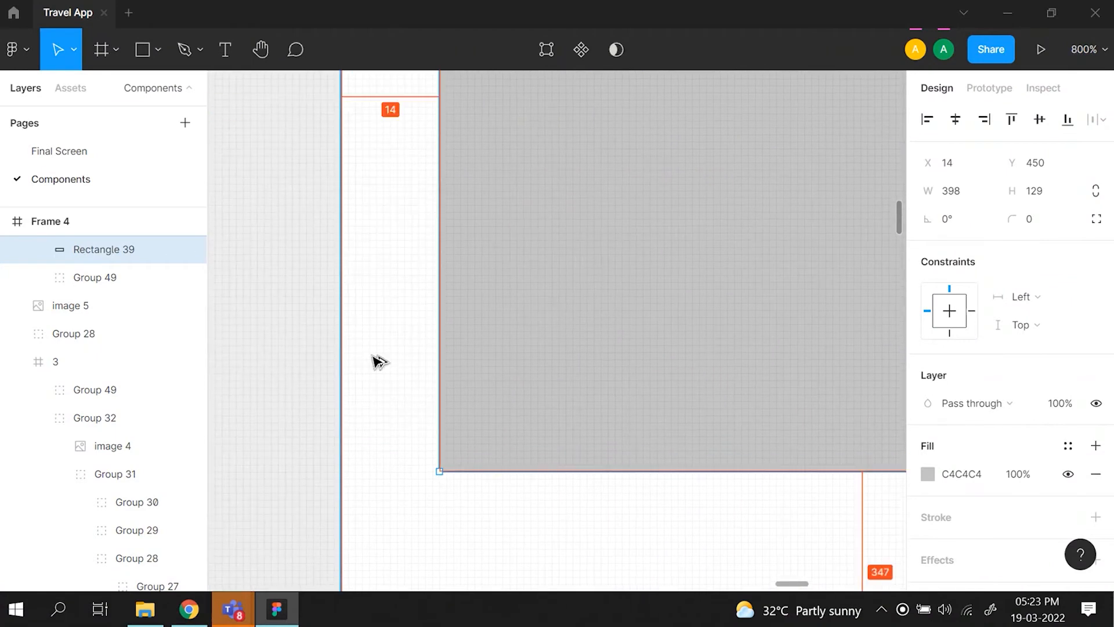
- Narrow the rectangle from its left edge to an X of 16 and a width of 396, and check the margin
{"action": "left_click_drag", "start_coordinate": [438, 364], "coordinate": [453, 365]}
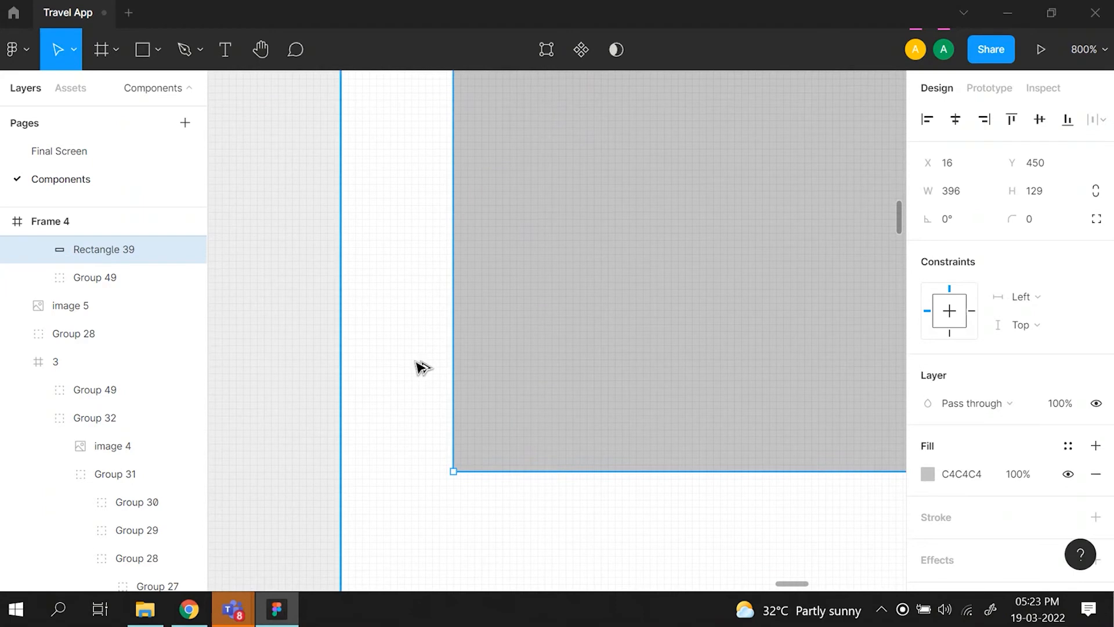
{"action": "key", "text": "alt"}
{"action": "key", "text": "ctrl+minus"}
{"action": "key", "text": "ctrl+minus"}
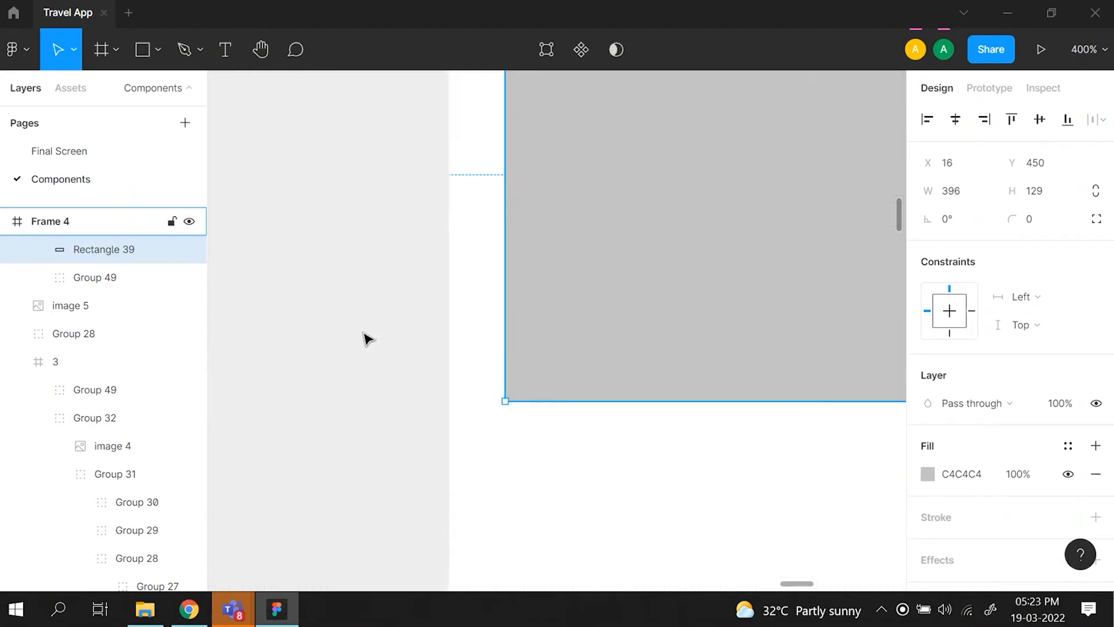
{"action": "scroll", "coordinate": [364, 332], "scroll_direction": "left", "scroll_amount": 1}
{"action": "key", "text": "ctrl+minus"}
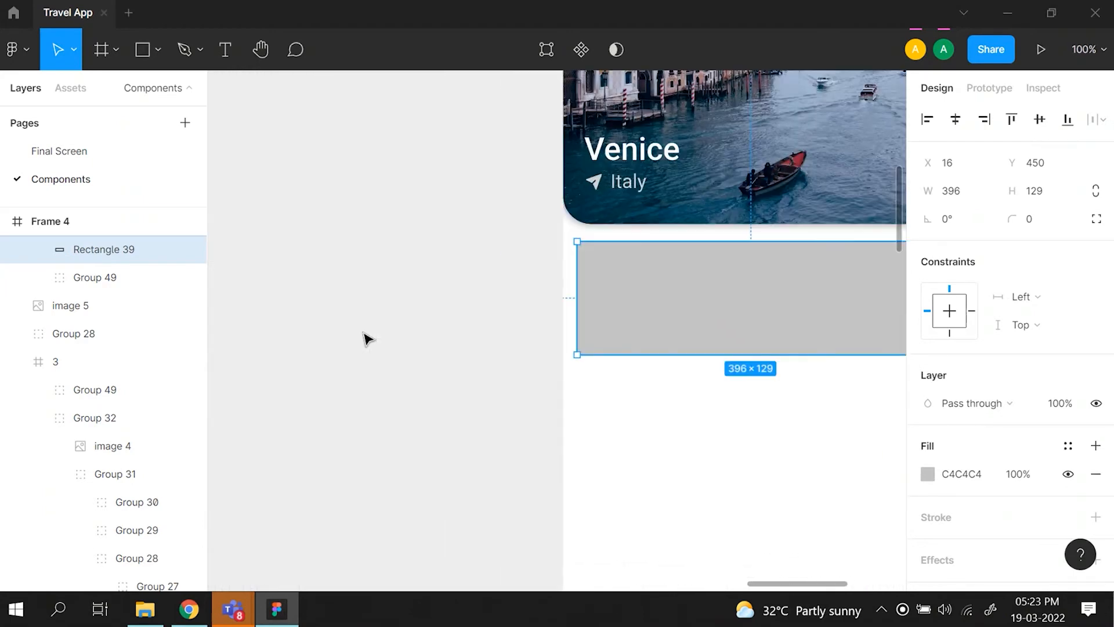
{"action": "key", "text": "ctrl+minus"}
{"action": "key", "text": "ctrl+minus"}
{"action": "scroll", "coordinate": [364, 338], "scroll_direction": "left", "scroll_amount": 1}
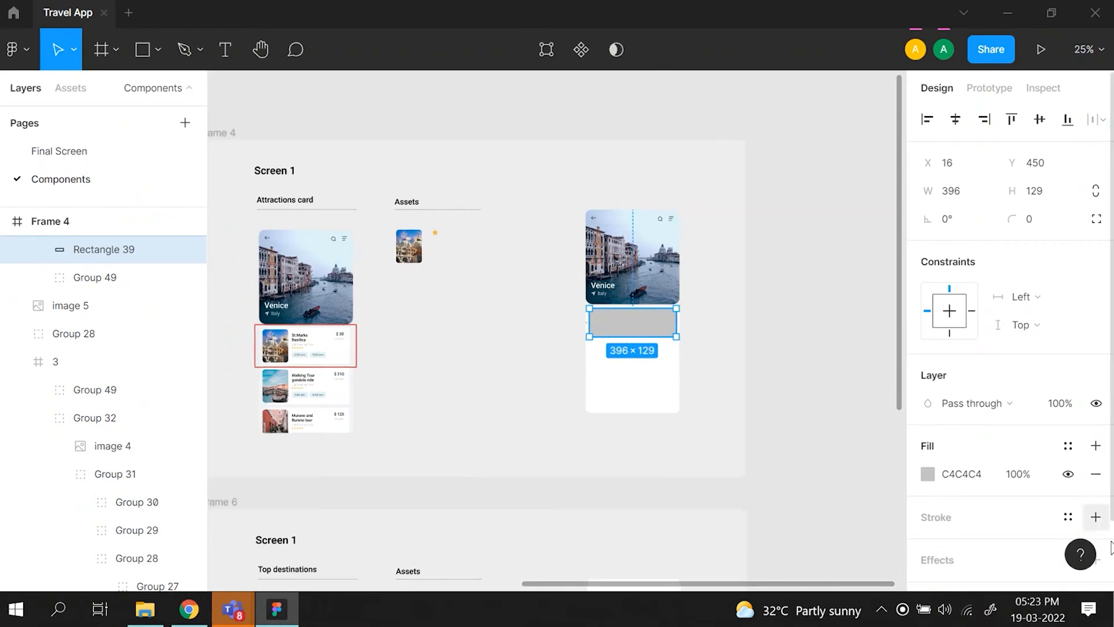
- Set the phone frame's fill to F2F4F5 by sampling the background beside the St.Marks Basilica card in the reference screen
{"action": "left_click", "coordinate": [654, 381]}
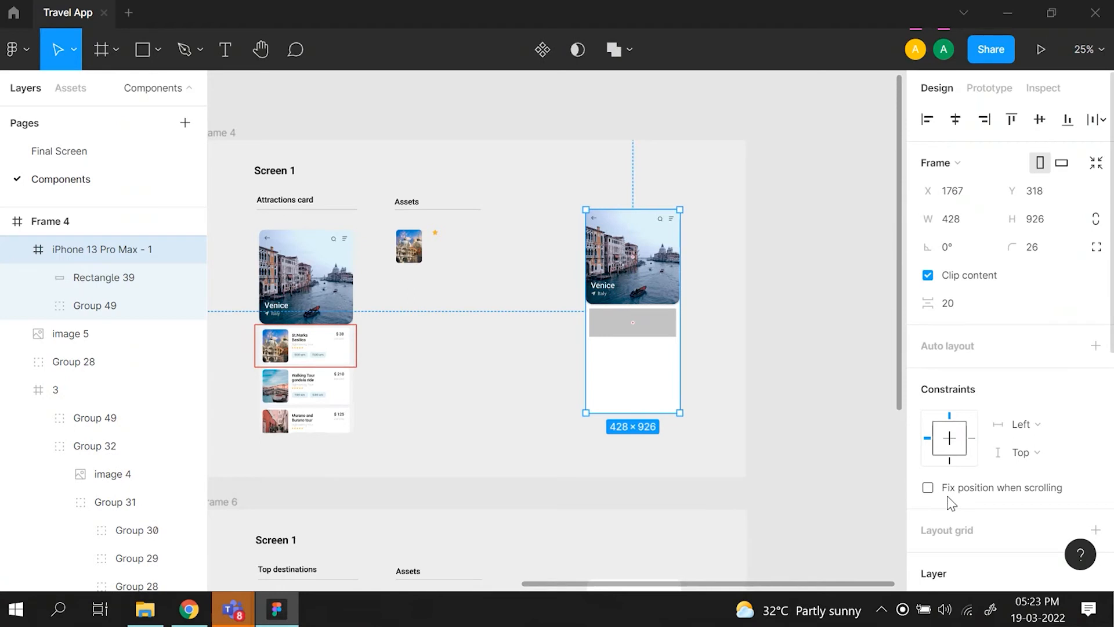
{"action": "scroll", "coordinate": [952, 502], "scroll_direction": "down", "scroll_amount": 3}
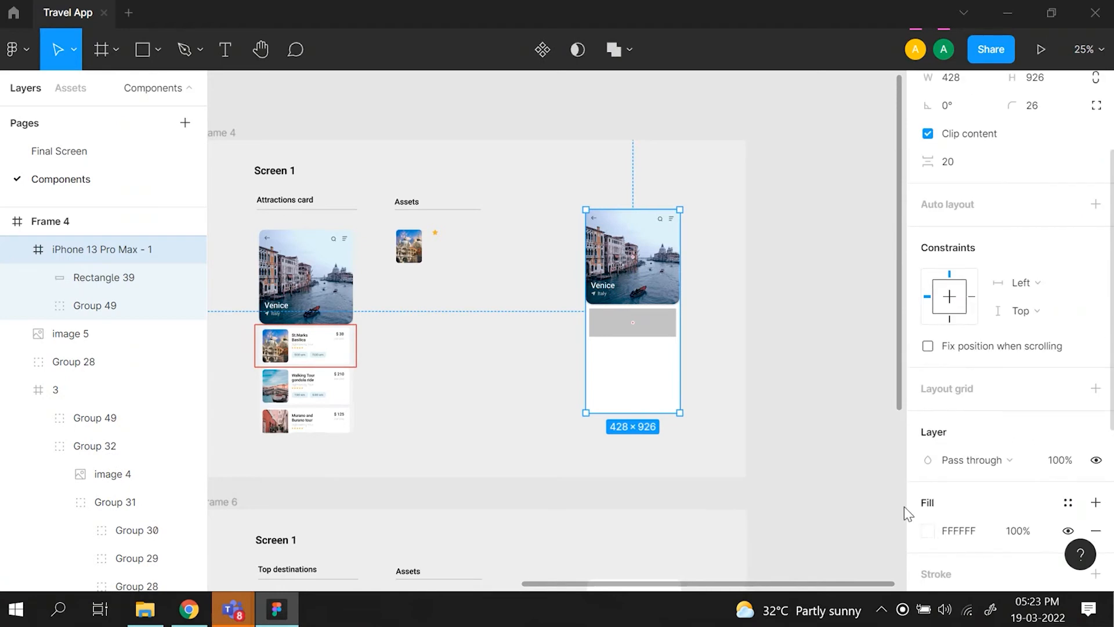
{"action": "key", "text": "shift+0"}
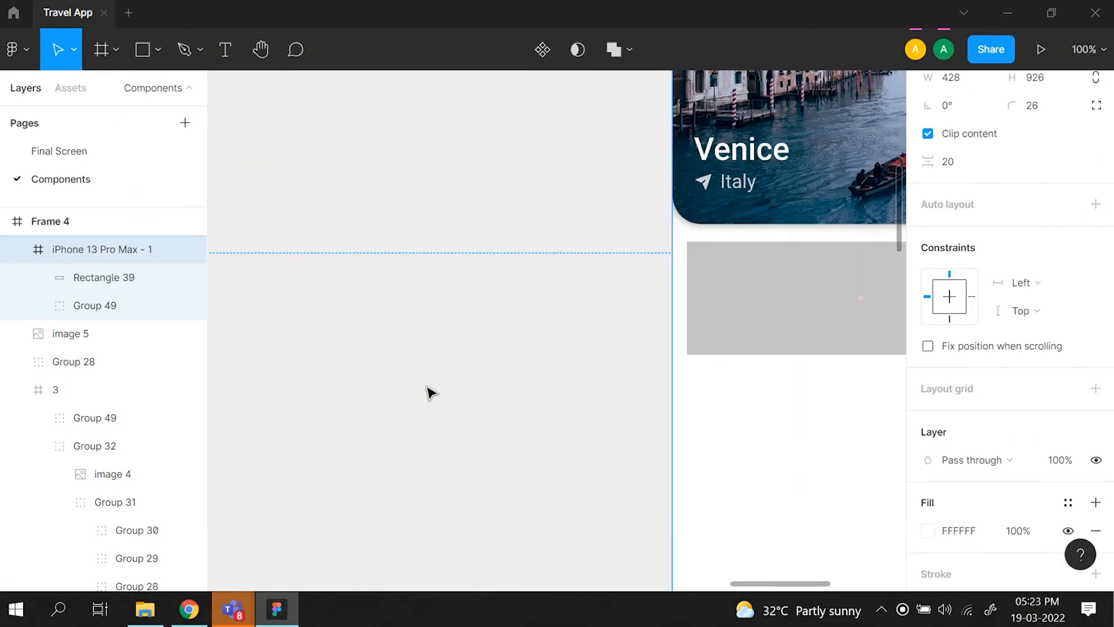
{"action": "scroll", "coordinate": [427, 387], "scroll_direction": "left", "scroll_amount": 12}
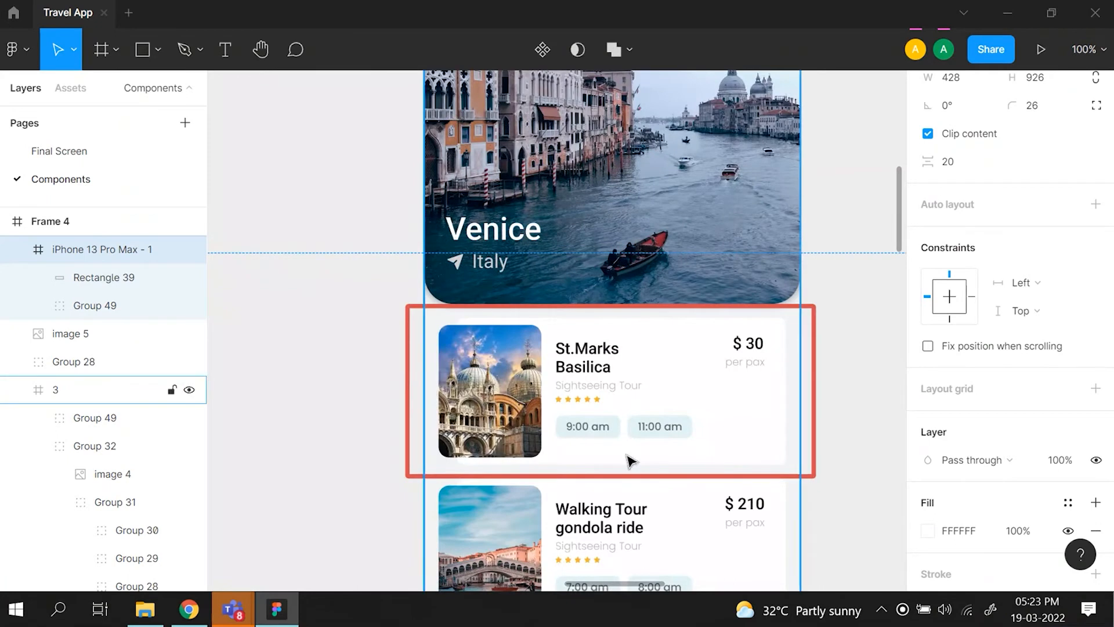
{"action": "scroll", "coordinate": [632, 455], "scroll_direction": "down", "scroll_amount": 3}
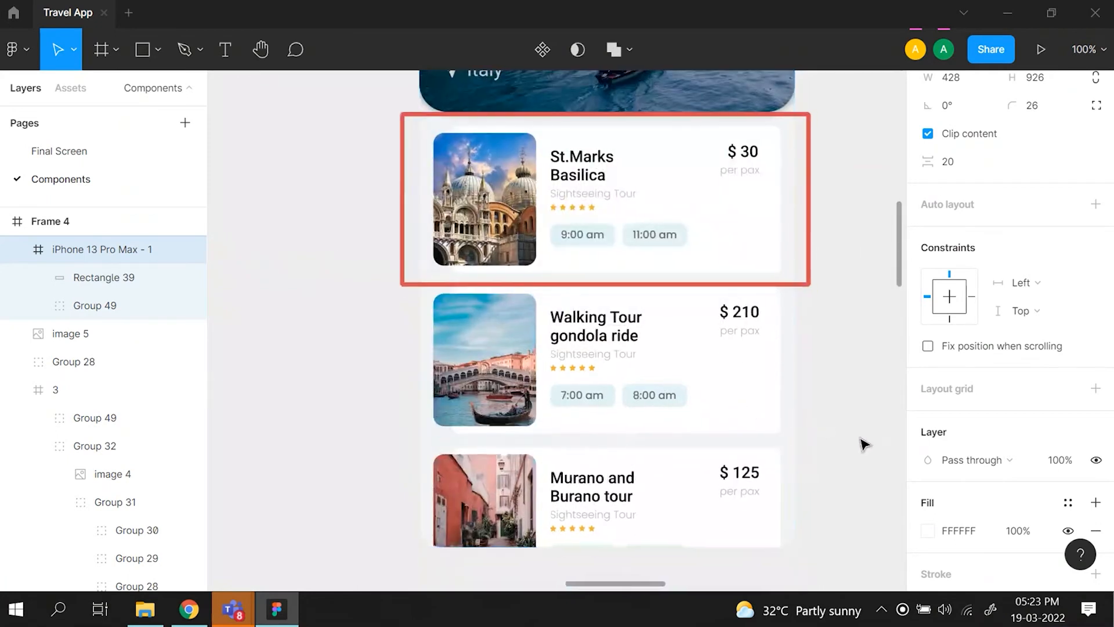
{"action": "left_click", "coordinate": [926, 531]}
{"action": "scroll", "coordinate": [642, 242], "scroll_direction": "right", "scroll_amount": 10}
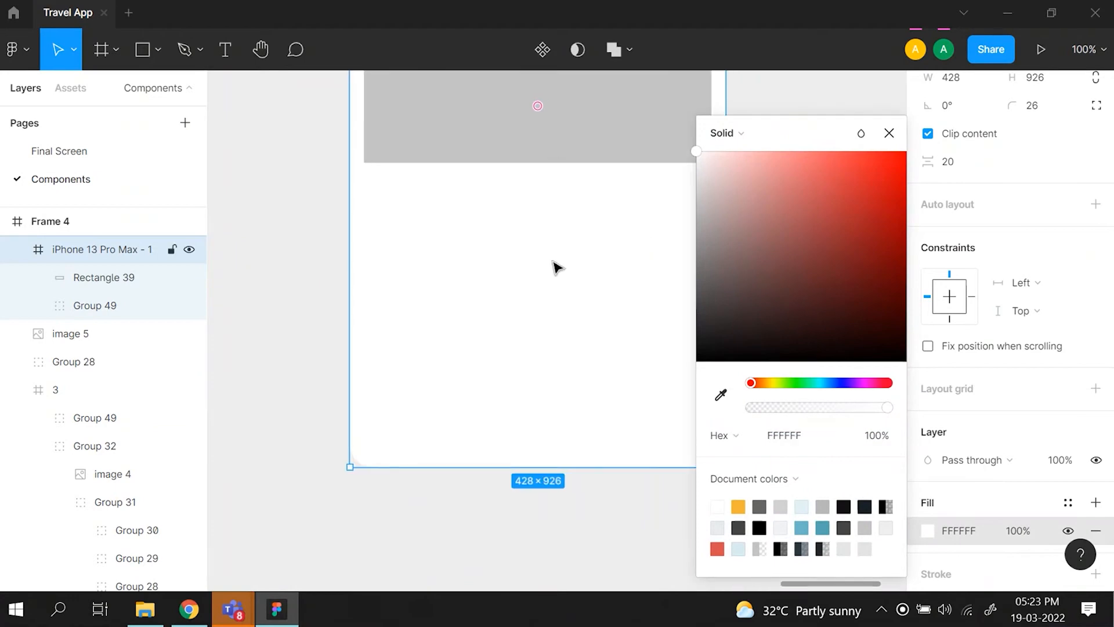
{"action": "scroll", "coordinate": [550, 308], "scroll_direction": "up", "scroll_amount": 6}
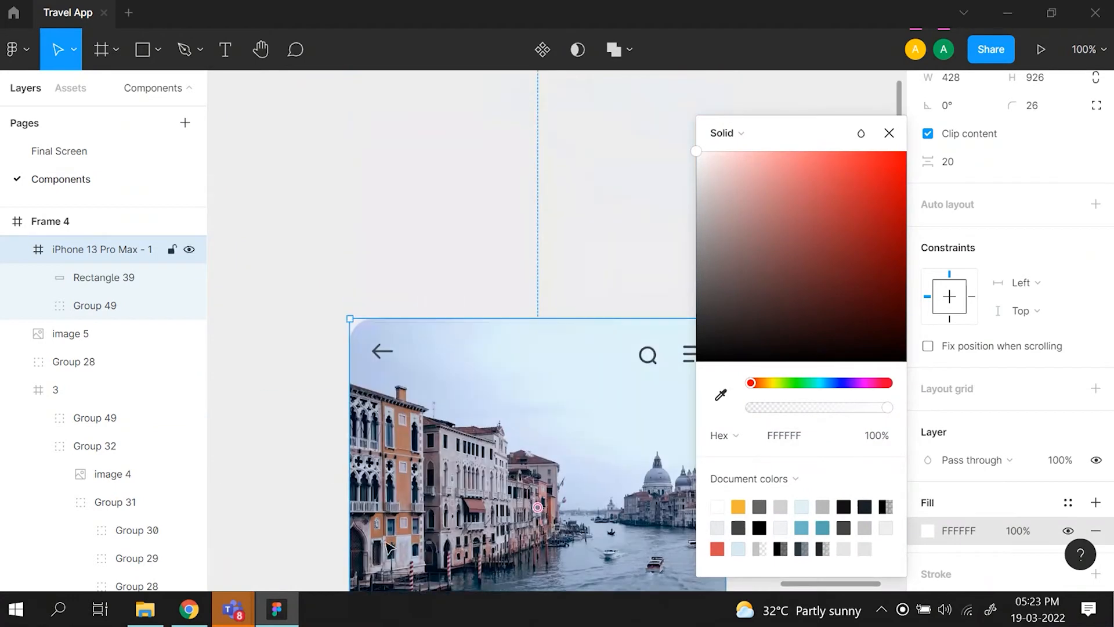
{"action": "scroll", "coordinate": [441, 465], "scroll_direction": "down", "scroll_amount": 8}
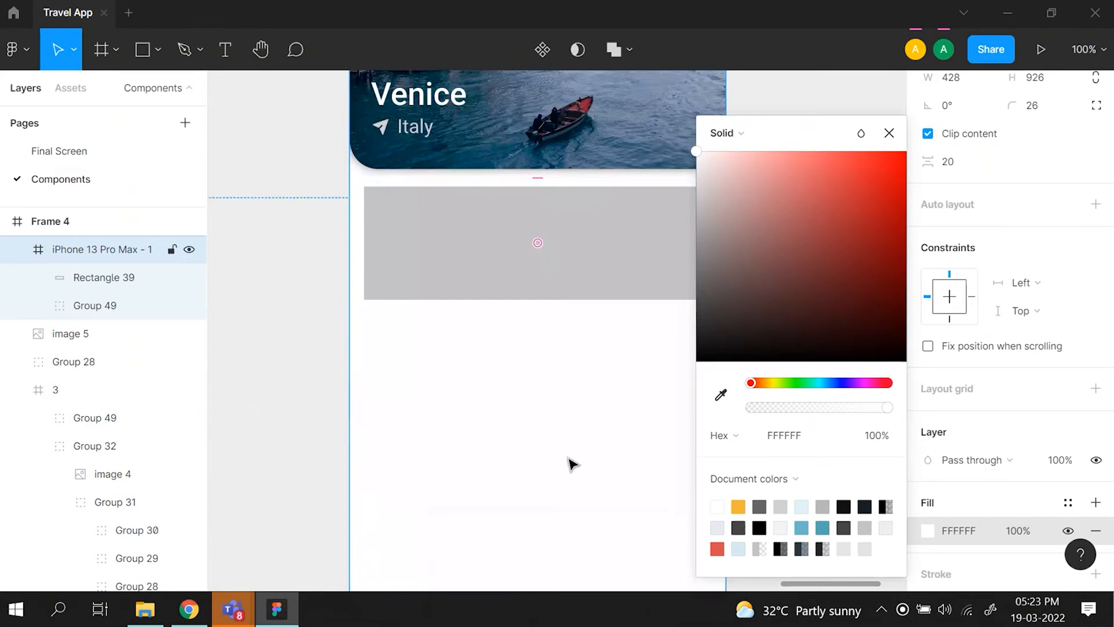
{"action": "left_click", "coordinate": [721, 394]}
{"action": "scroll", "coordinate": [368, 340], "scroll_direction": "left", "scroll_amount": 13}
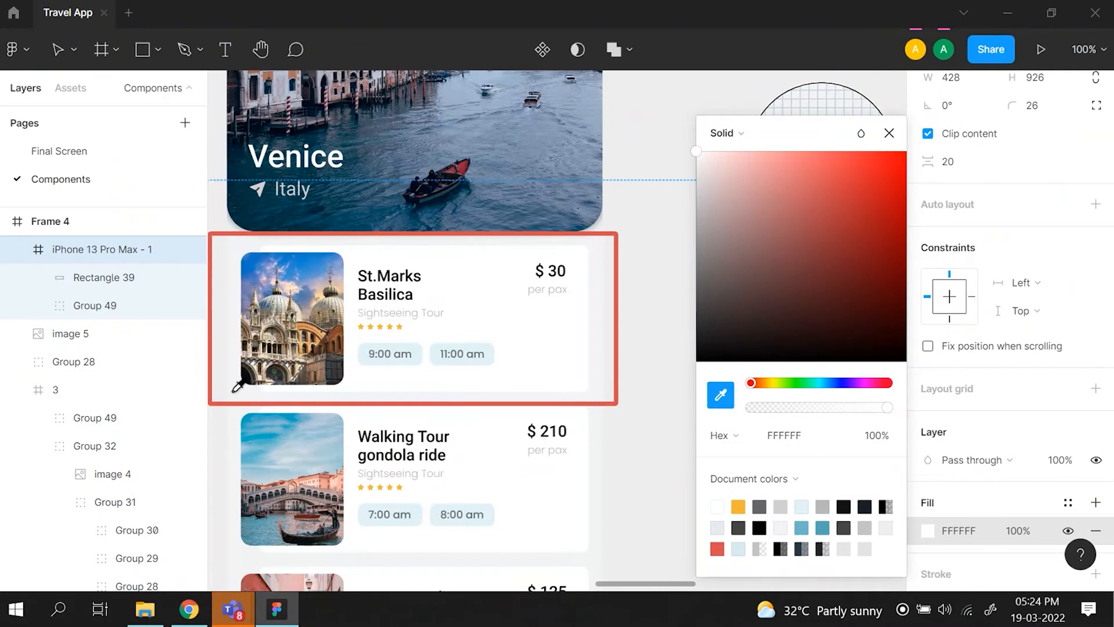
{"action": "left_click", "coordinate": [235, 390]}
{"action": "key", "text": "minus"}
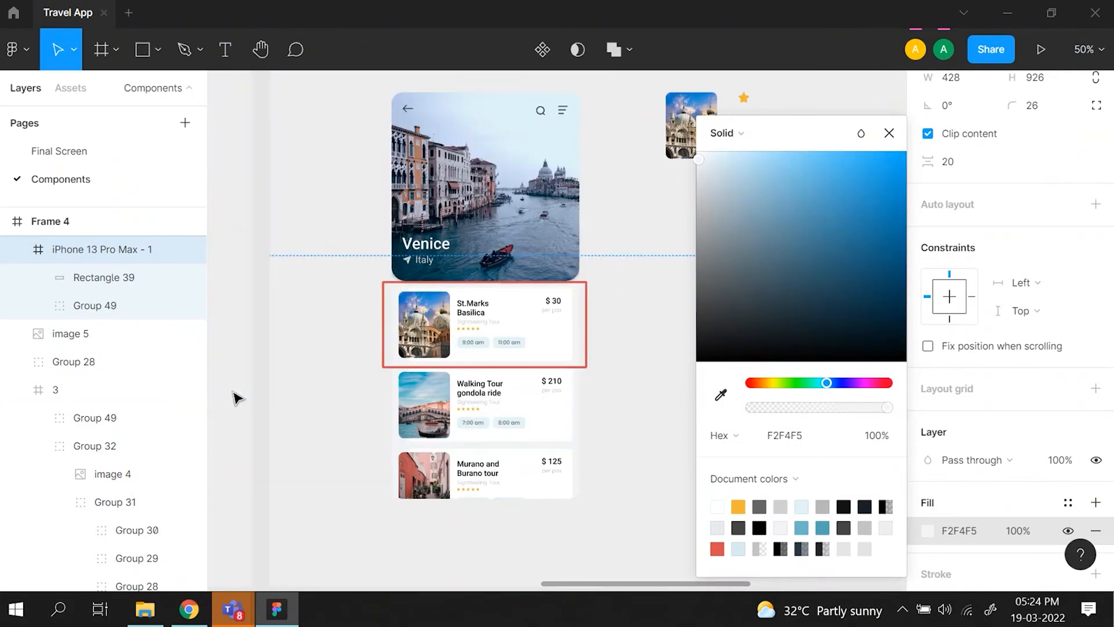
{"action": "left_click", "coordinate": [890, 133]}
- Change the fill of the rectangle below the Venice header to white, FFFFFF
{"action": "scroll", "coordinate": [719, 232], "scroll_direction": "right", "scroll_amount": 12}
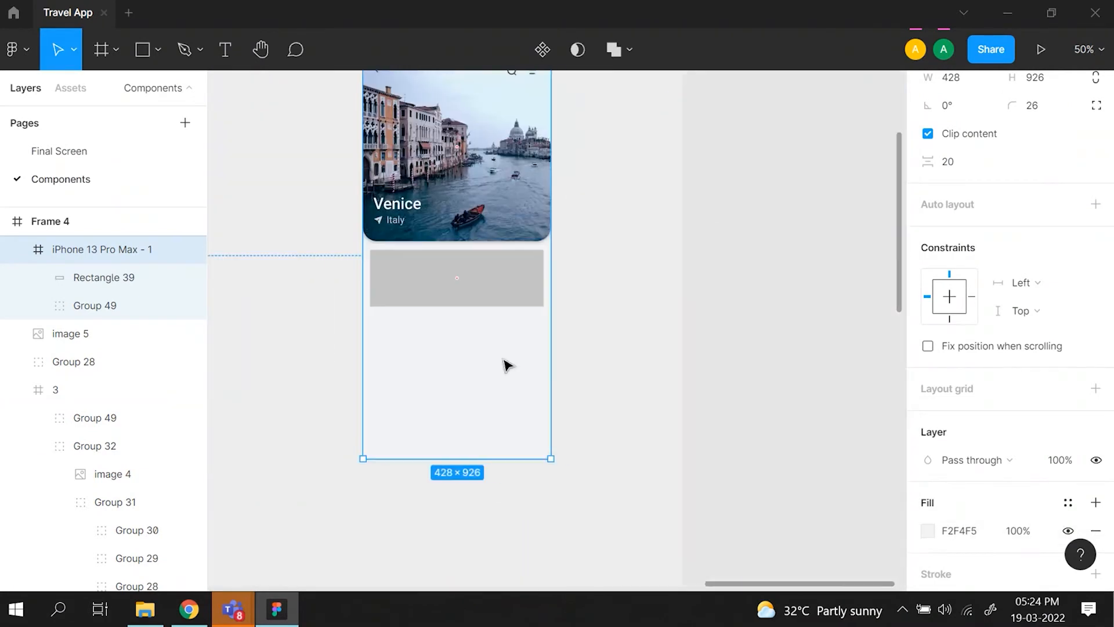
{"action": "scroll", "coordinate": [434, 404], "scroll_direction": "left", "scroll_amount": 2}
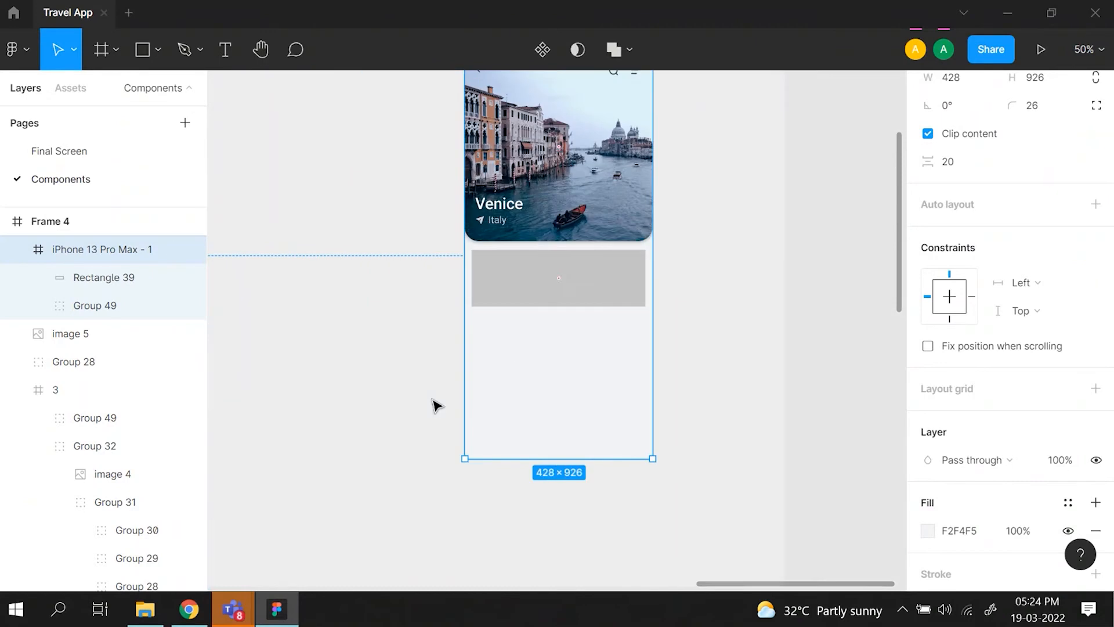
{"action": "left_click", "coordinate": [530, 284]}
{"action": "left_click", "coordinate": [928, 397]}
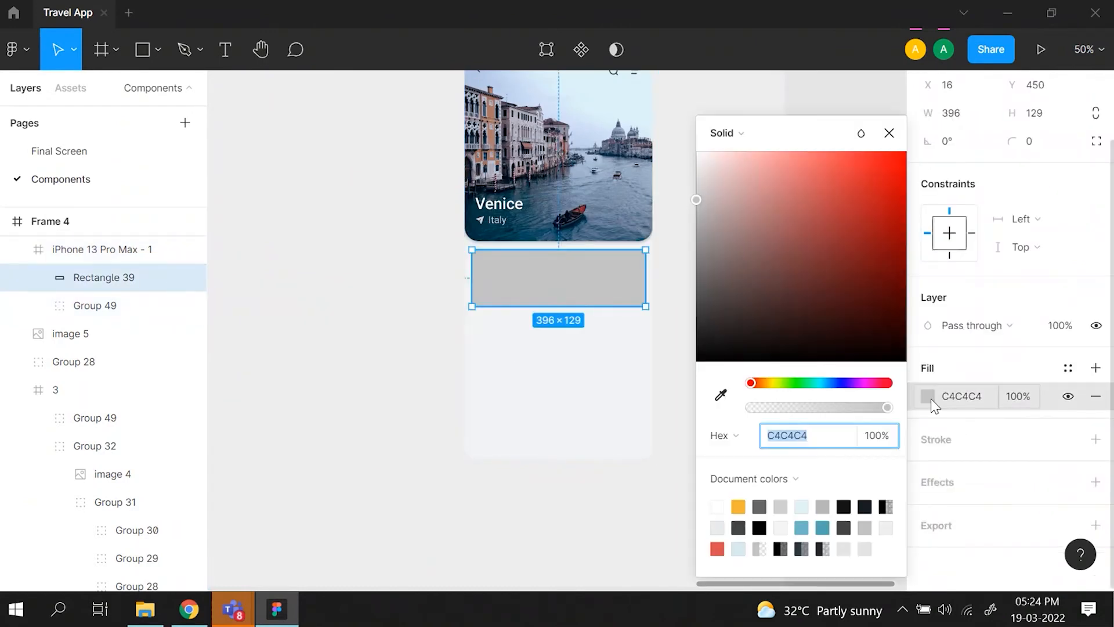
{"action": "left_click_drag", "start_coordinate": [698, 200], "coordinate": [681, 149]}
- Inspect the rounded corners of the reference St.Marks Basilica card and the corner radius of its white background group
{"action": "scroll", "coordinate": [643, 342], "scroll_direction": "left", "scroll_amount": 3}
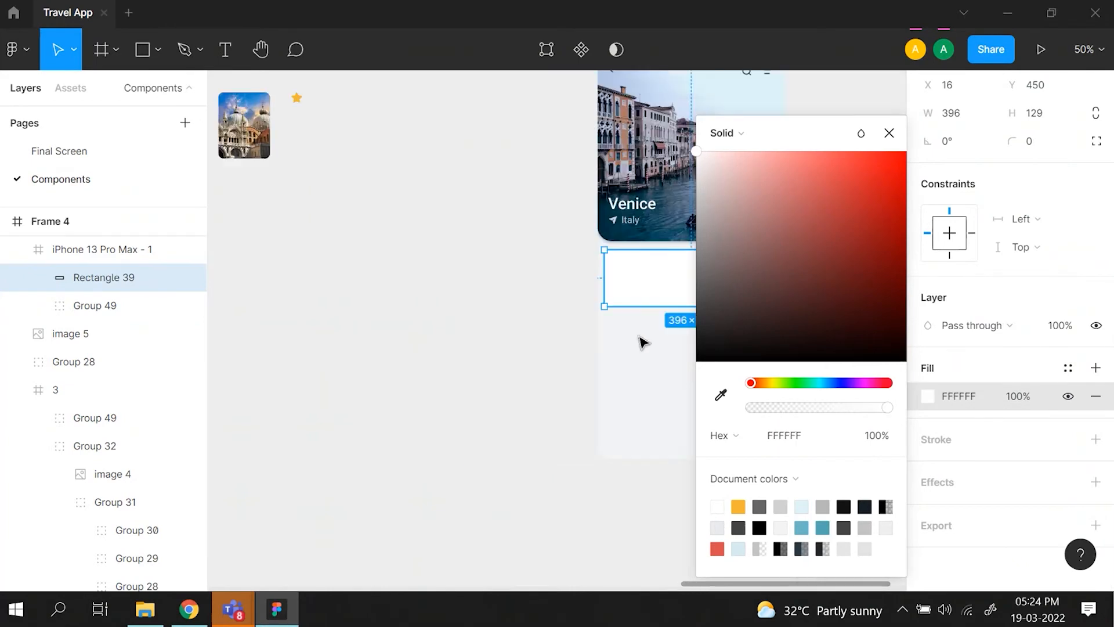
{"action": "scroll", "coordinate": [643, 342], "scroll_direction": "left", "scroll_amount": 8}
{"action": "key", "text": "ctrl+equal"}
{"action": "key", "text": "ctrl+equal"}
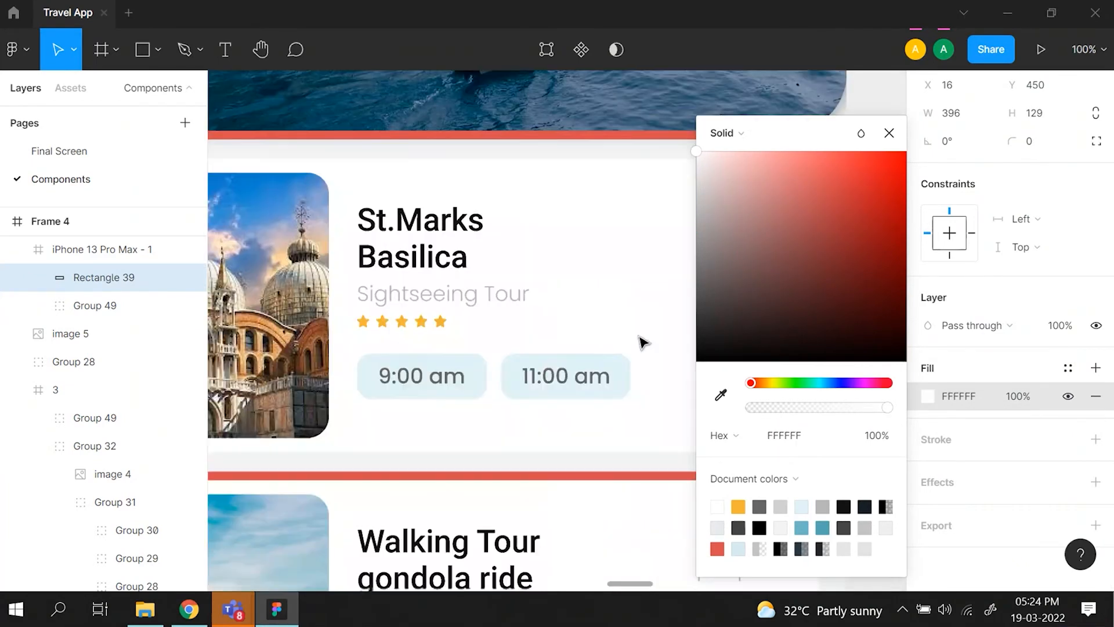
{"action": "left_click", "coordinate": [889, 133]}
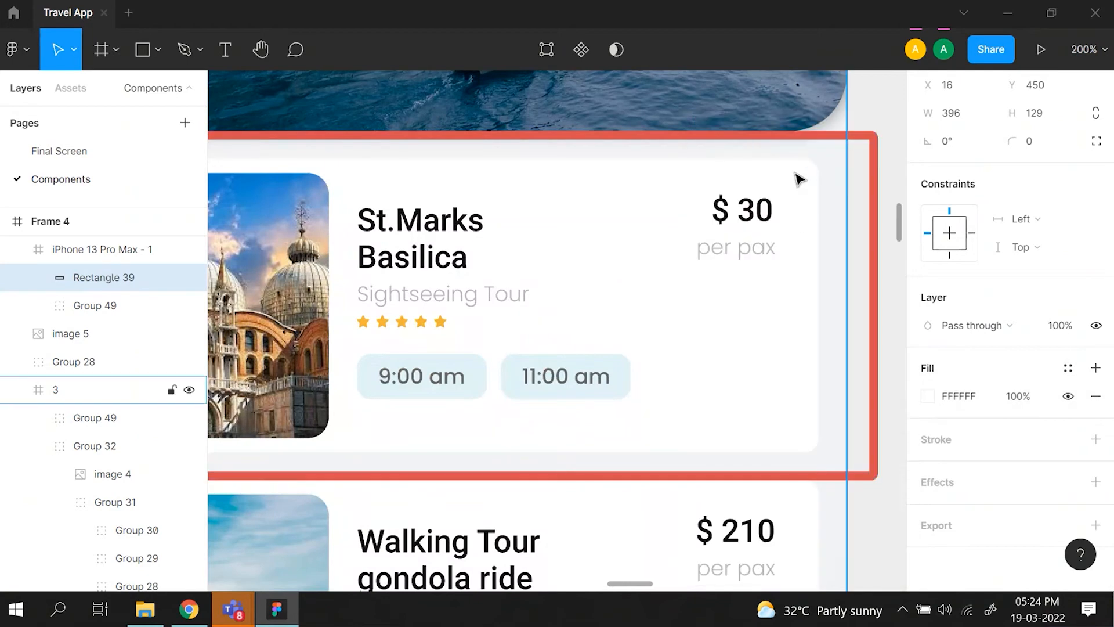
{"action": "left_click", "coordinate": [791, 401]}
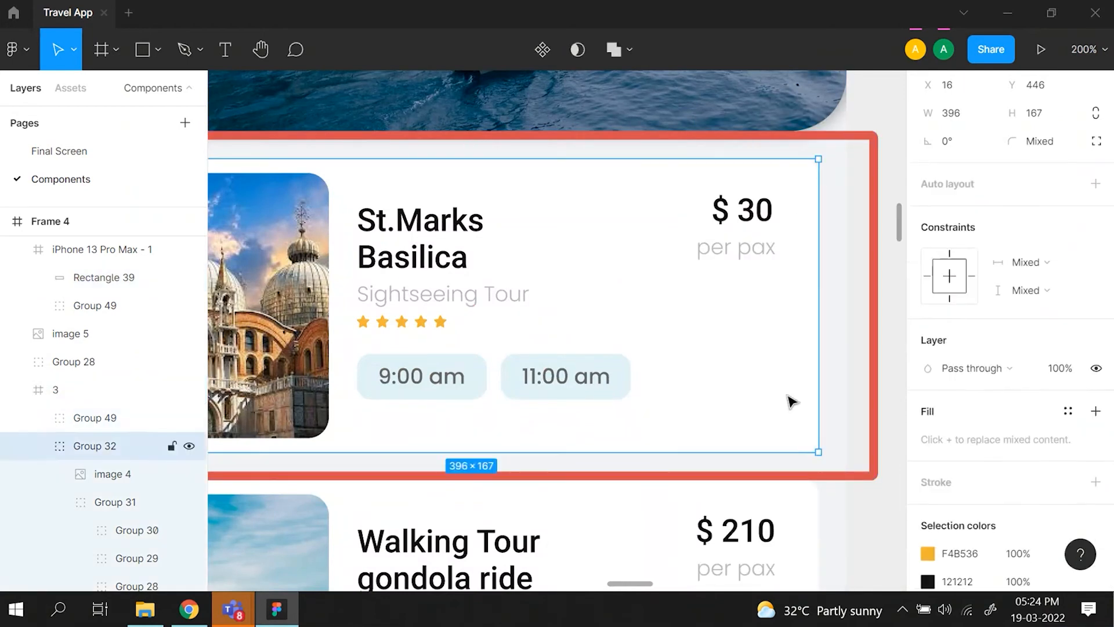
{"action": "left_click", "coordinate": [791, 401]}
{"action": "scroll", "coordinate": [814, 243], "scroll_direction": "right", "scroll_amount": 10}
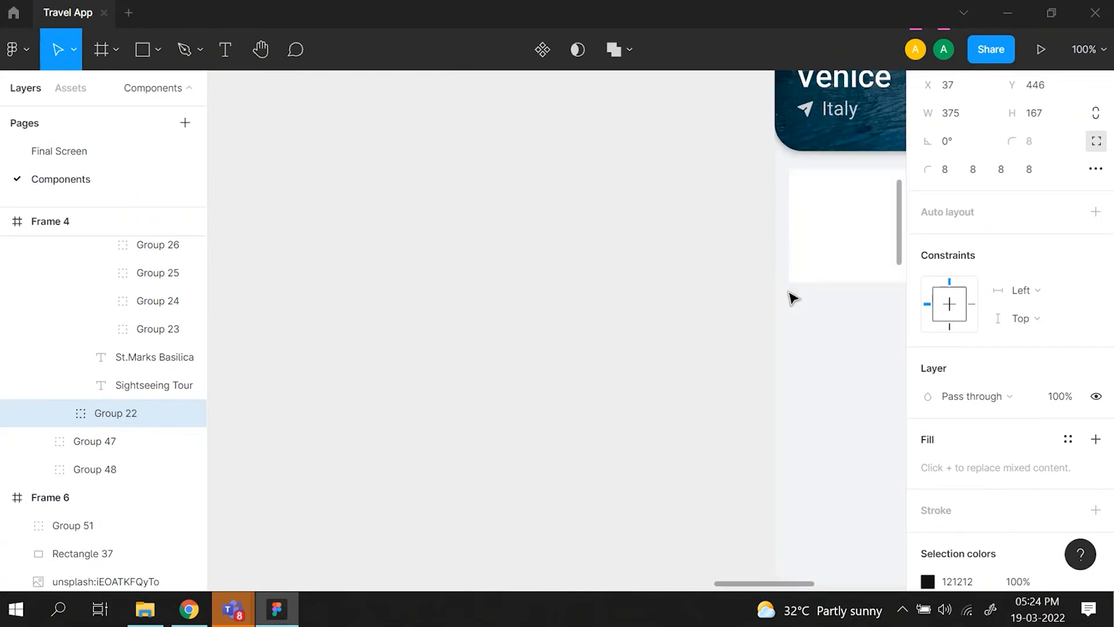
- Show the independent corner radii of the white rectangle and return to a single corner radius
{"action": "scroll", "coordinate": [794, 299], "scroll_direction": "right", "scroll_amount": 6}
{"action": "left_click", "coordinate": [731, 246]}
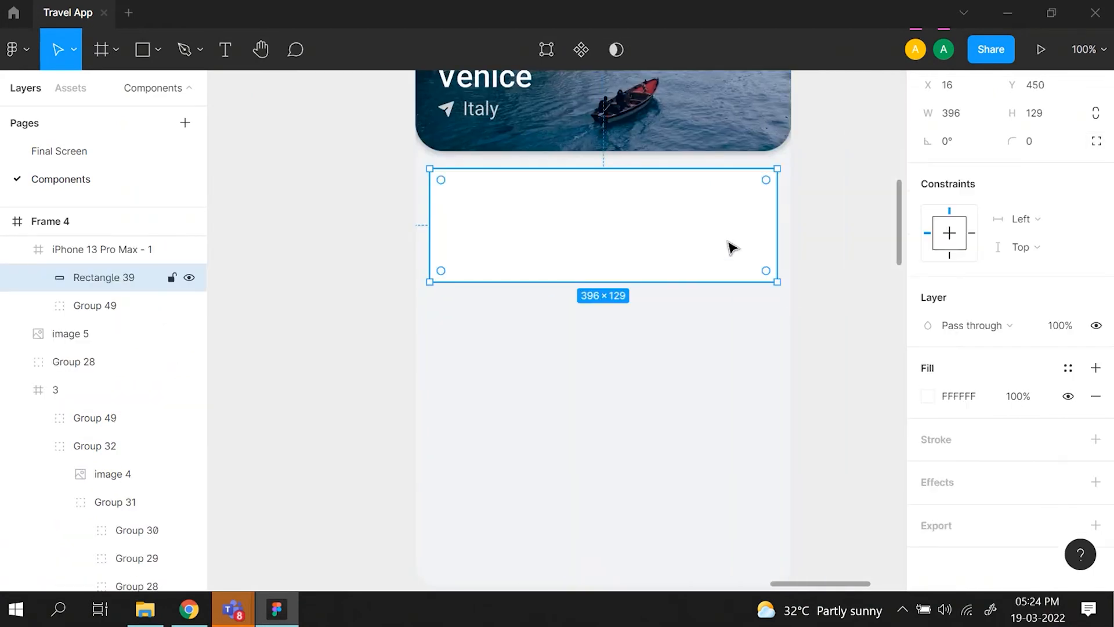
{"action": "key", "text": "ctrl+plus"}
{"action": "scroll", "coordinate": [731, 247], "scroll_direction": "up", "scroll_amount": 3}
{"action": "scroll", "coordinate": [731, 248], "scroll_direction": "right", "scroll_amount": 4}
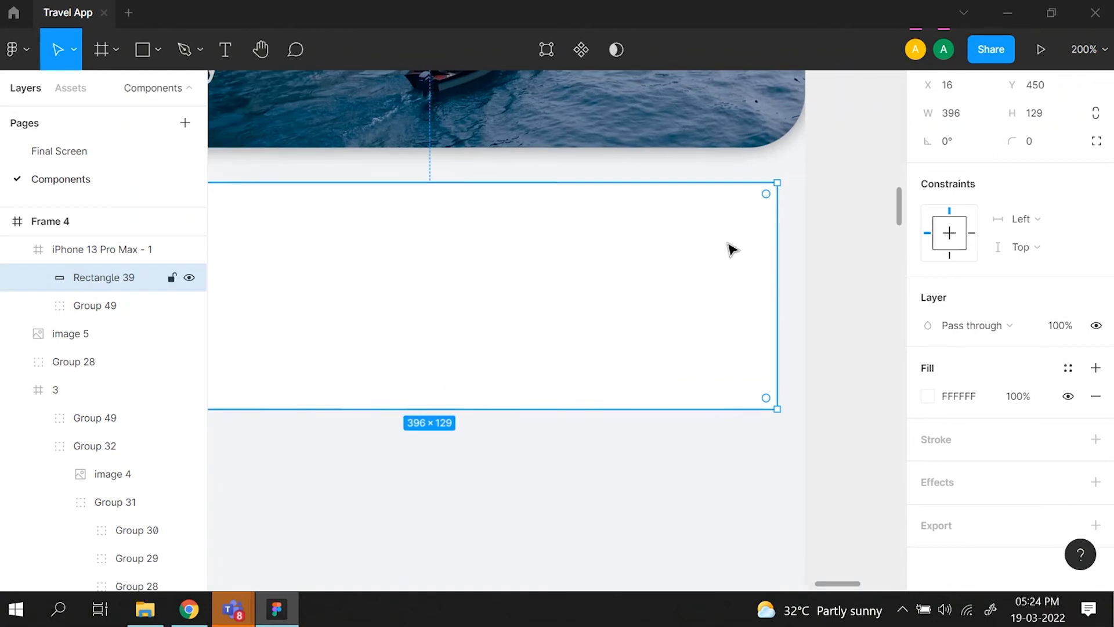
{"action": "left_click", "coordinate": [1097, 141]}
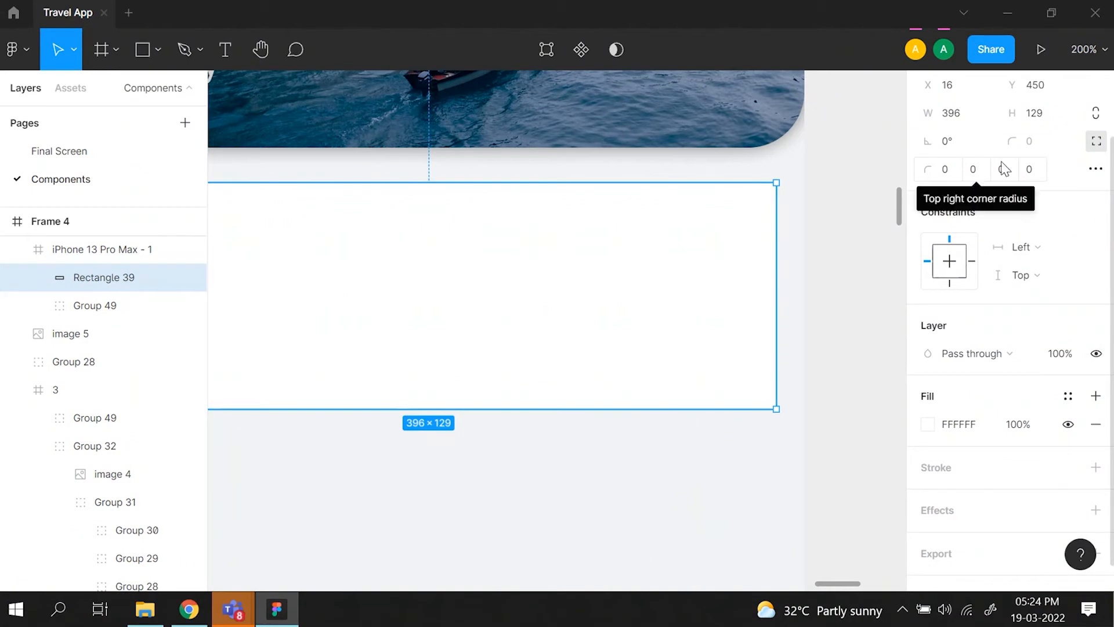
{"action": "left_click", "coordinate": [1096, 144]}
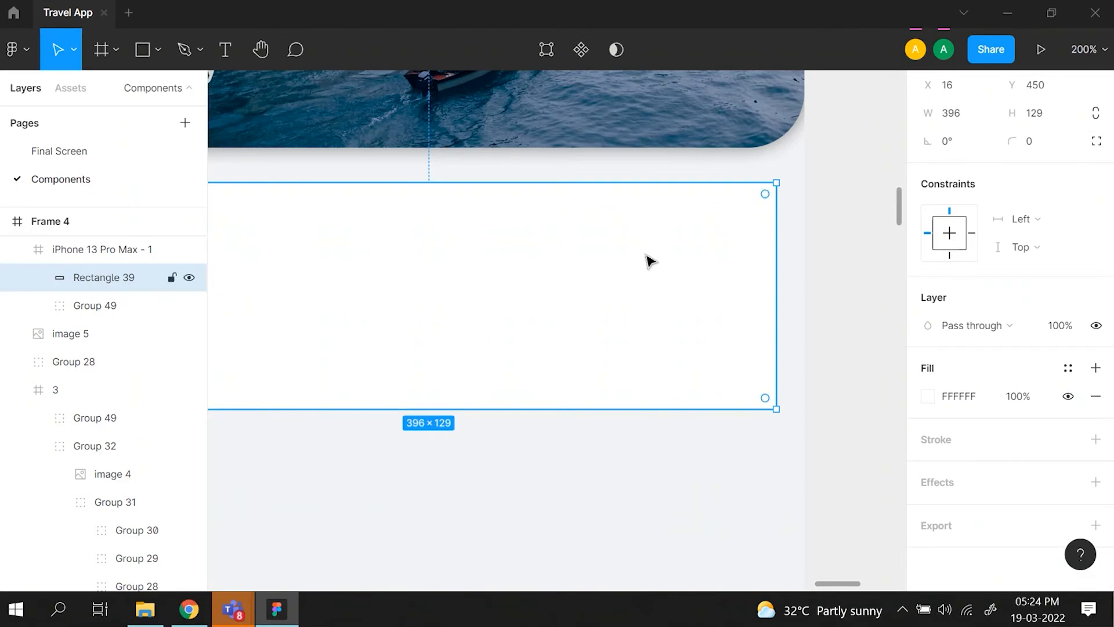
{"action": "left_click", "coordinate": [1044, 149]}
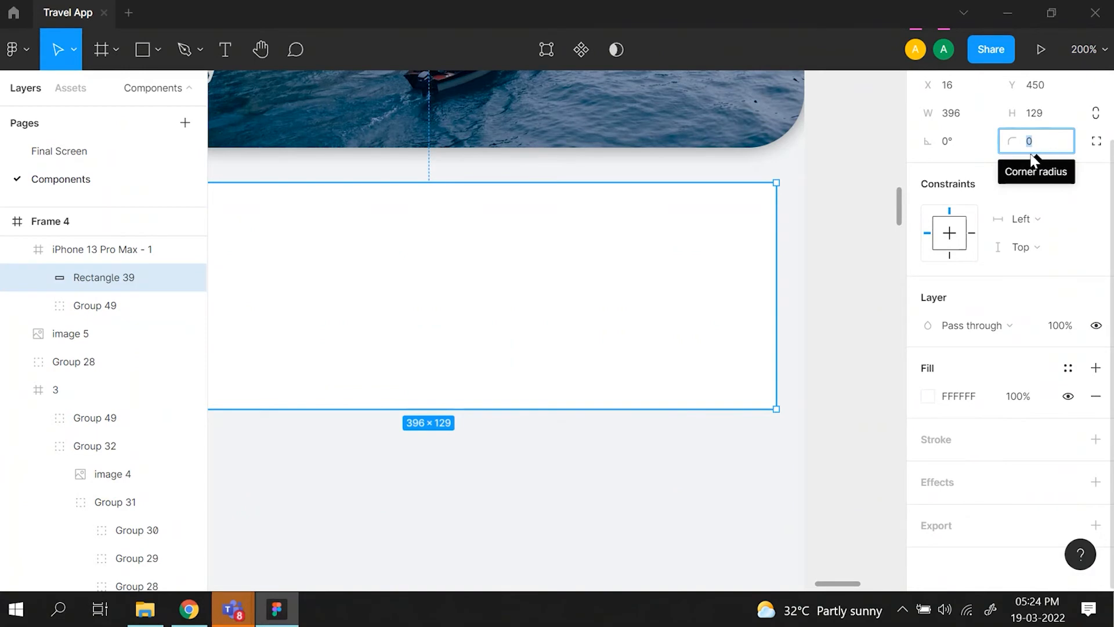
- Recheck the corner radius of the background group in the reference attractions card
{"action": "scroll", "coordinate": [699, 297], "scroll_direction": "left", "scroll_amount": 12}
{"action": "key", "text": "ctrl+minus"}
{"action": "key", "text": "ctrl+minus"}
{"action": "scroll", "coordinate": [700, 300], "scroll_direction": "left", "scroll_amount": 5}
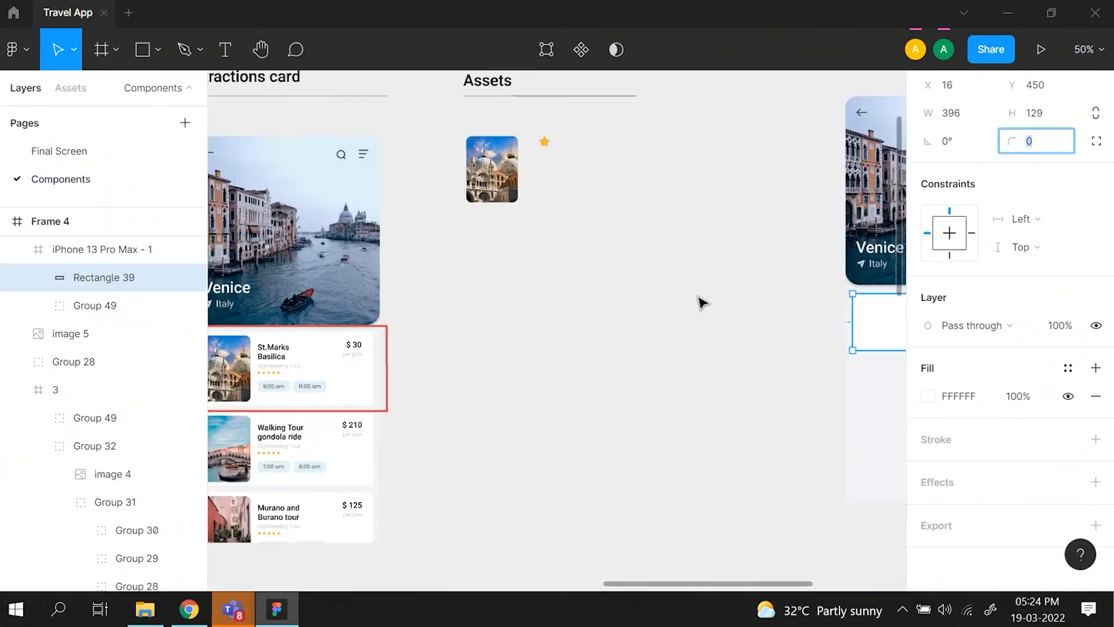
{"action": "double_click", "coordinate": [460, 379]}
{"action": "double_click", "coordinate": [460, 380]}
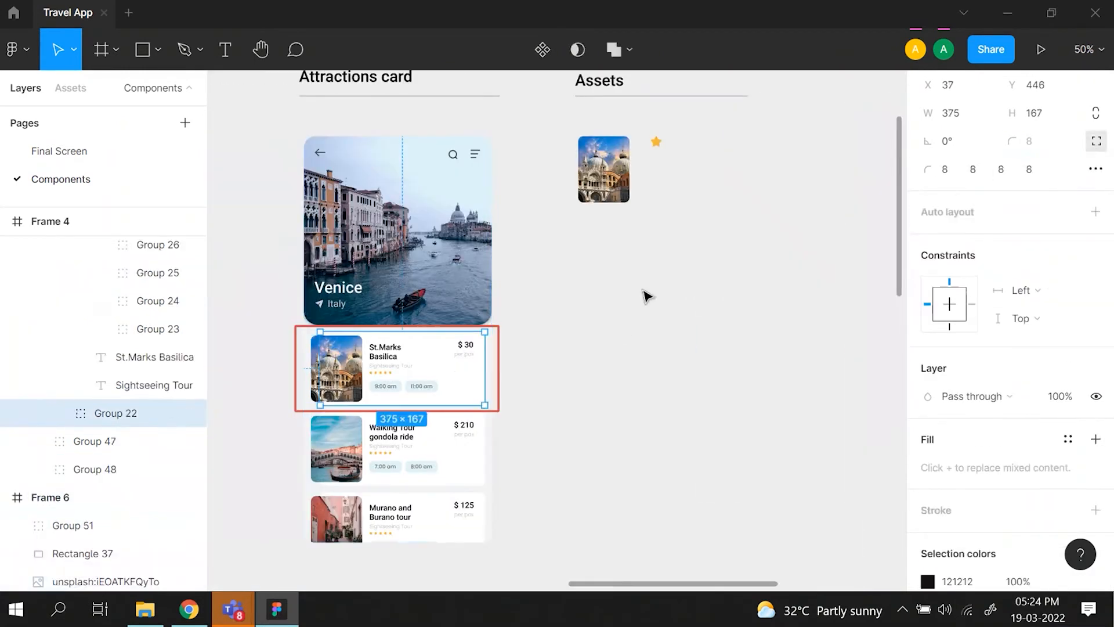
- Set the white rectangle's corner radius to 8 and deselect it
{"action": "scroll", "coordinate": [673, 293], "scroll_direction": "right", "scroll_amount": 11}
{"action": "scroll", "coordinate": [673, 291], "scroll_direction": "left", "scroll_amount": 3}
{"action": "left_click", "coordinate": [440, 336]}
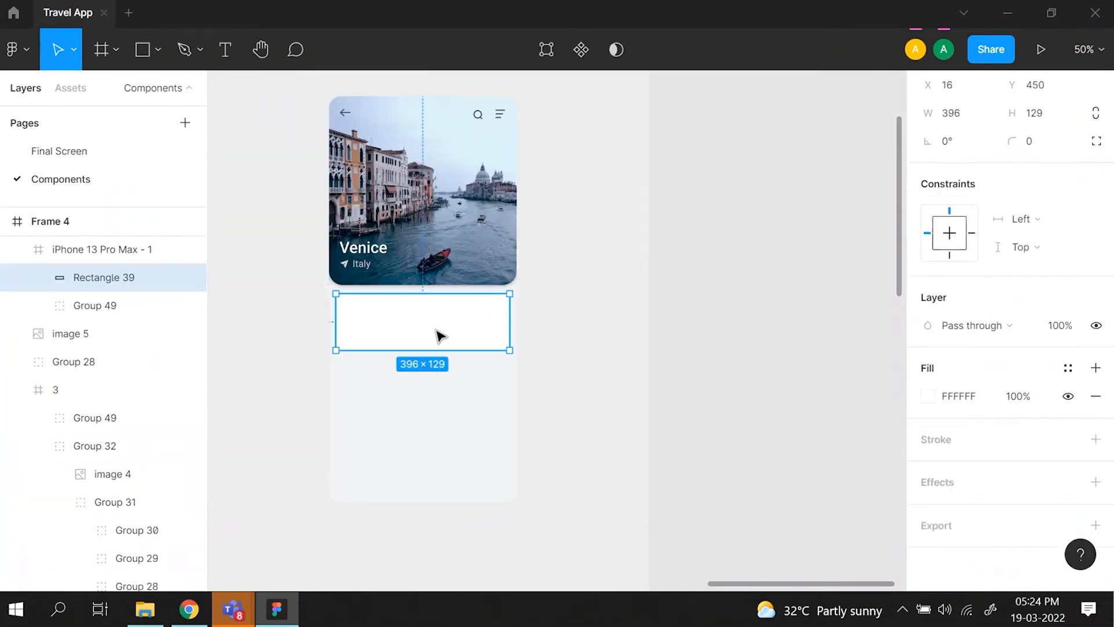
{"action": "left_click", "coordinate": [1050, 146]}
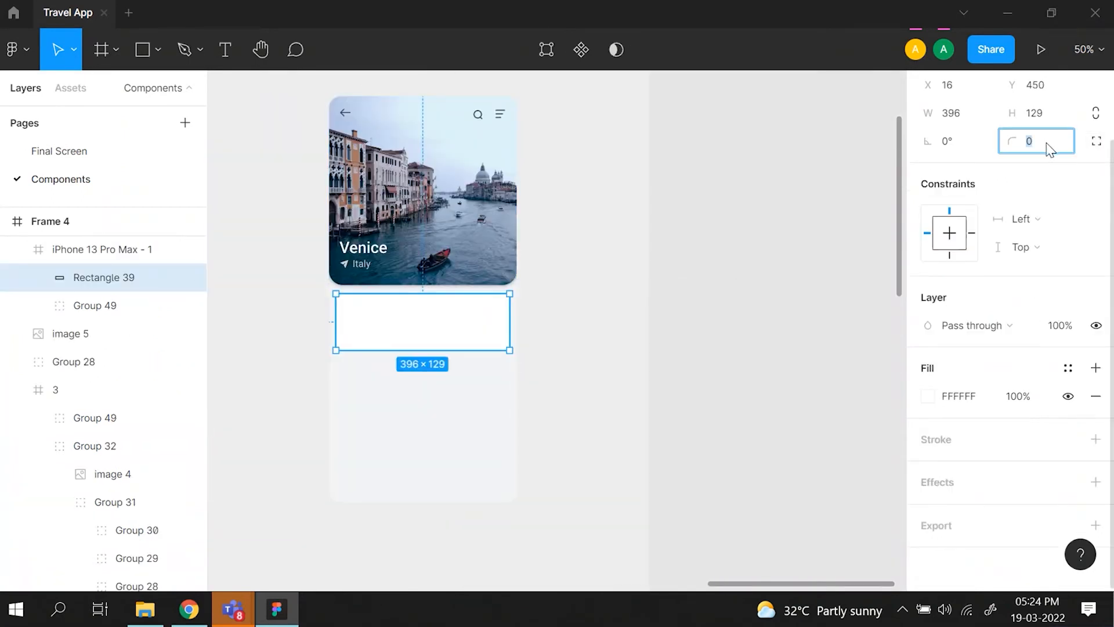
{"action": "type", "text": "8"}
{"action": "key", "text": "Return"}
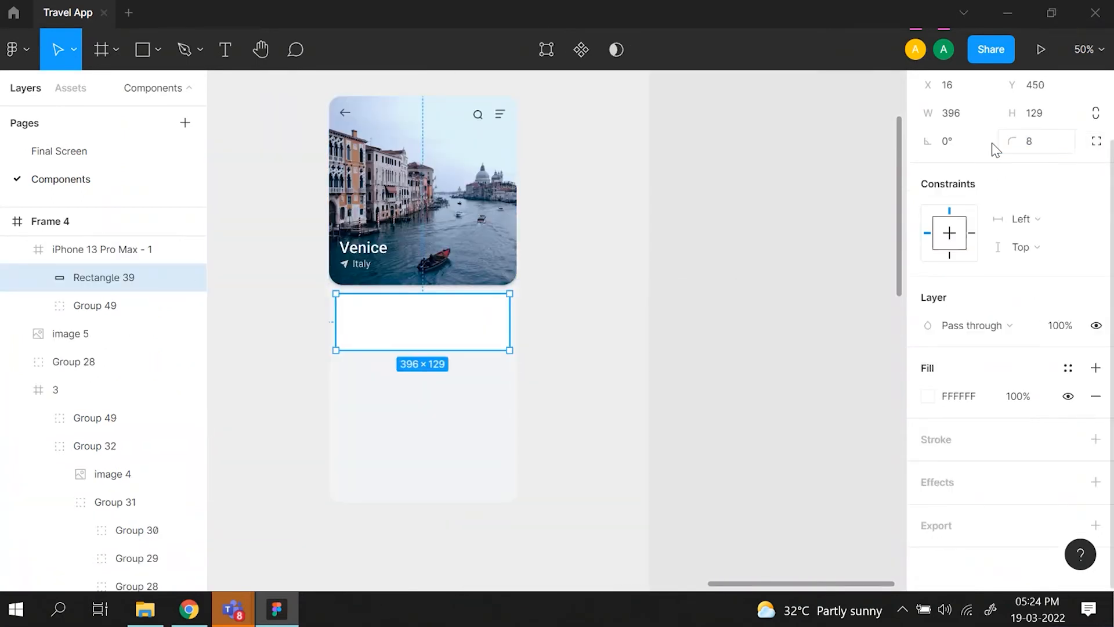
{"action": "left_click", "coordinate": [629, 425]}
- Examine how the basilica image overlaps the white background in the reference St.Marks Basilica card
{"action": "scroll", "coordinate": [629, 426], "scroll_direction": "left", "scroll_amount": 6}
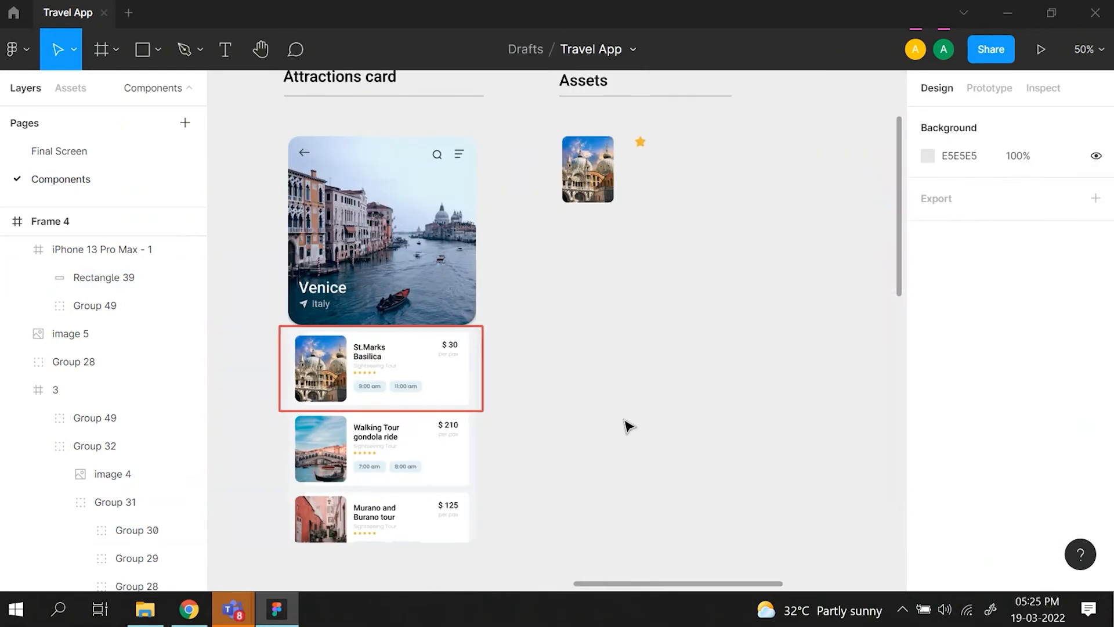
{"action": "key", "text": "ctrl+plus"}
{"action": "key", "text": "ctrl+plus"}
{"action": "scroll", "coordinate": [629, 427], "scroll_direction": "left", "scroll_amount": 11}
{"action": "scroll", "coordinate": [629, 427], "scroll_direction": "down", "scroll_amount": 2}
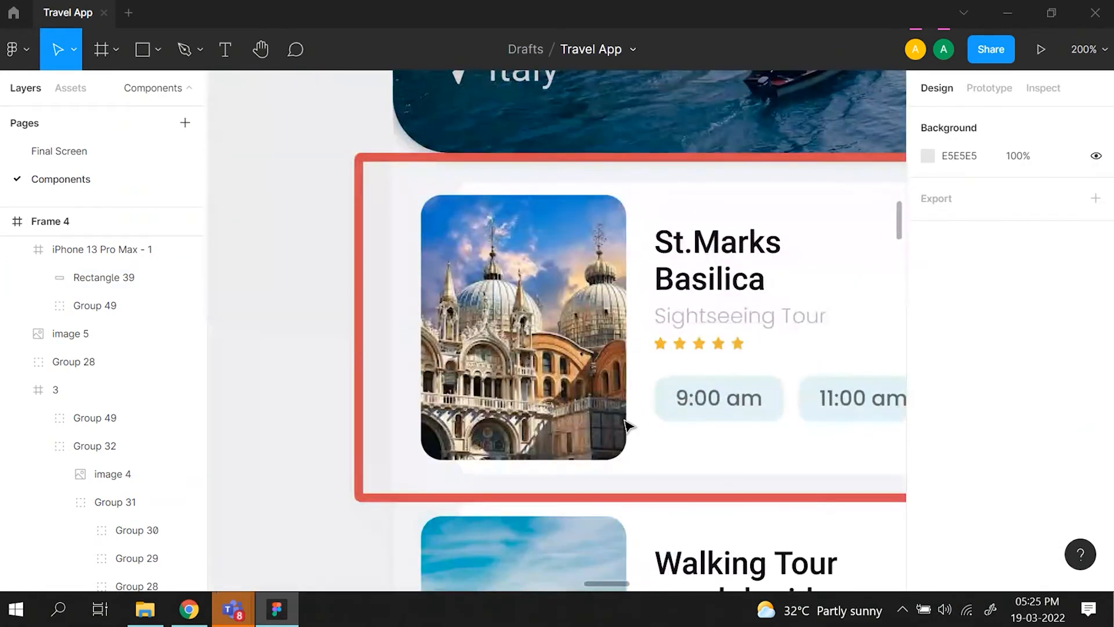
{"action": "key", "text": "ctrl+plus"}
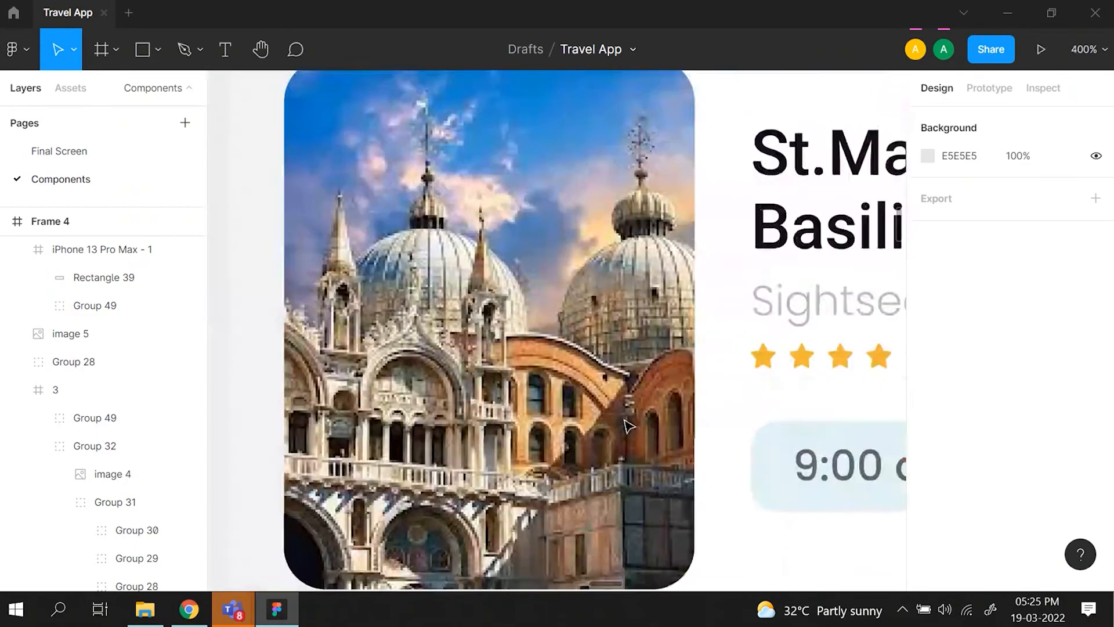
{"action": "scroll", "coordinate": [629, 427], "scroll_direction": "down", "scroll_amount": 3}
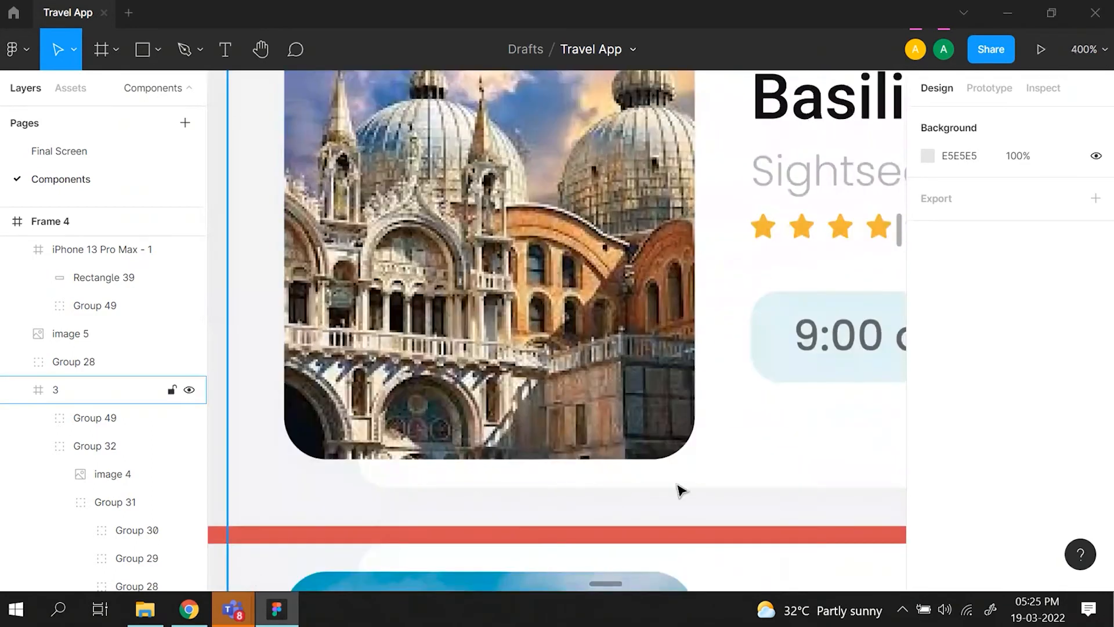
{"action": "scroll", "coordinate": [680, 490], "scroll_direction": "up", "scroll_amount": 5}
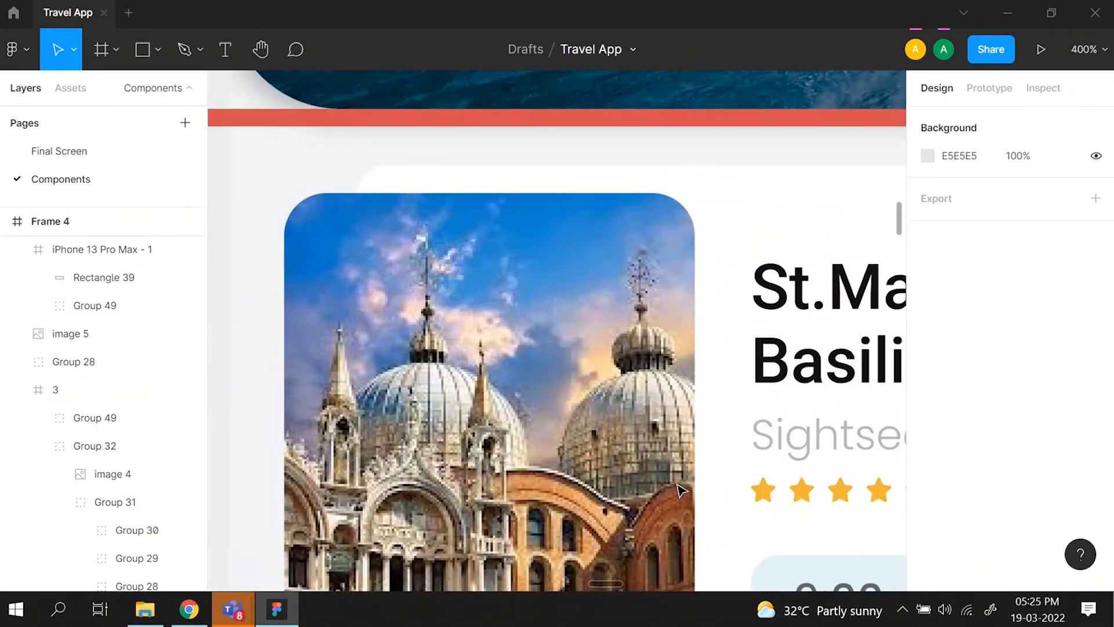
- Check the size and corner radius of the basilica image in the reference card and its distance from the frame's edge
{"action": "key", "text": "shift+0"}
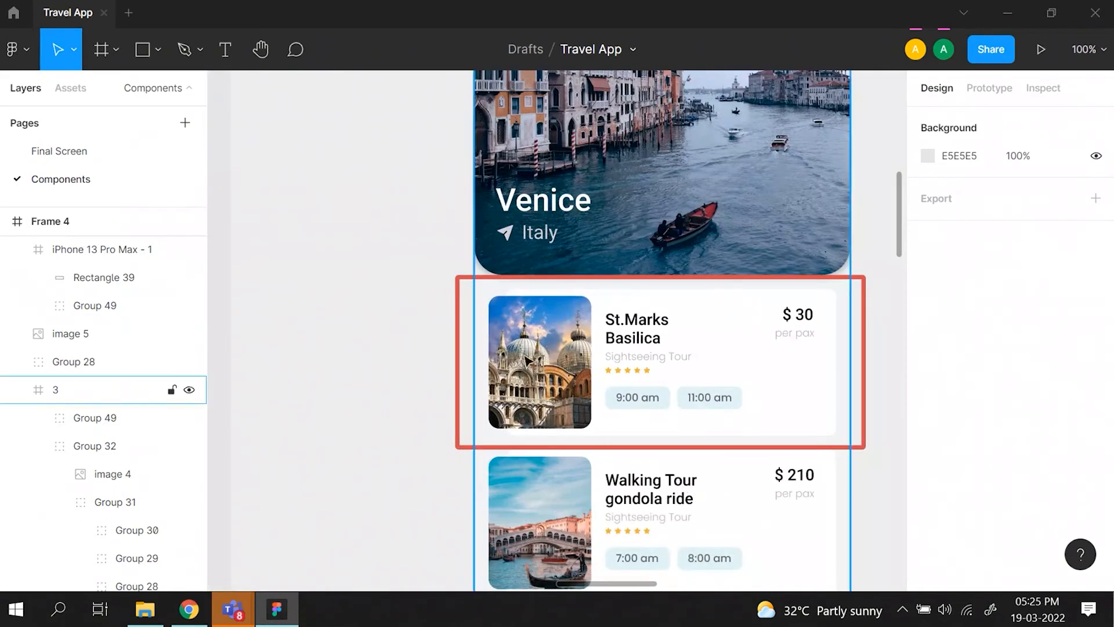
{"action": "left_click", "coordinate": [528, 361]}
{"action": "left_click", "coordinate": [528, 361]}
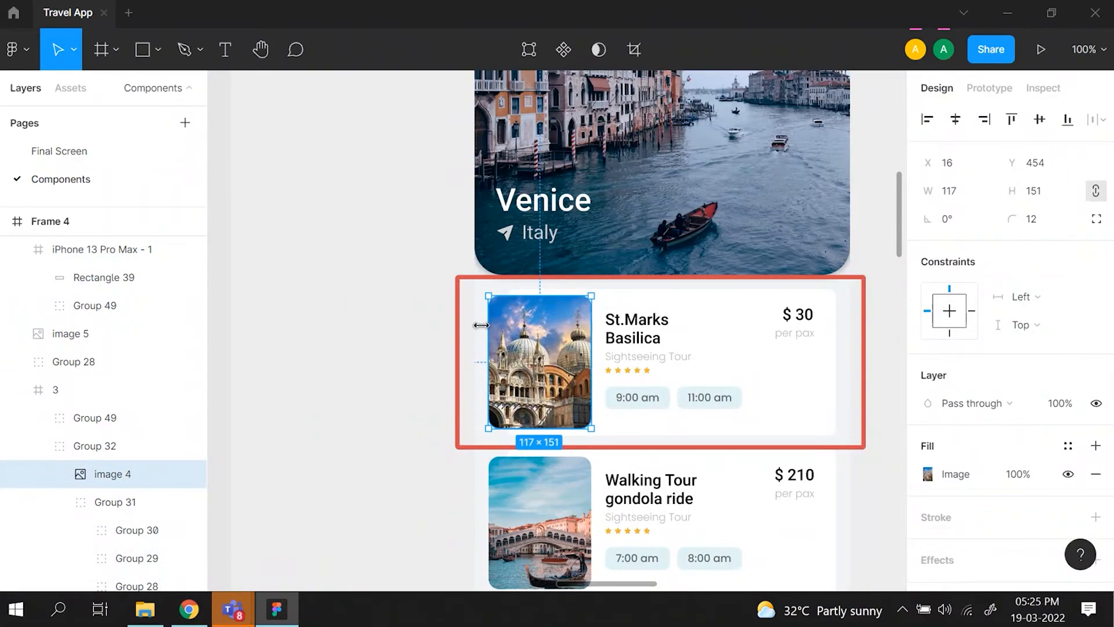
{"action": "key", "text": "alt"}
{"action": "scroll", "coordinate": [602, 394], "scroll_direction": "right", "scroll_amount": 1}
{"action": "scroll", "coordinate": [599, 389], "scroll_direction": "right", "scroll_amount": 2}
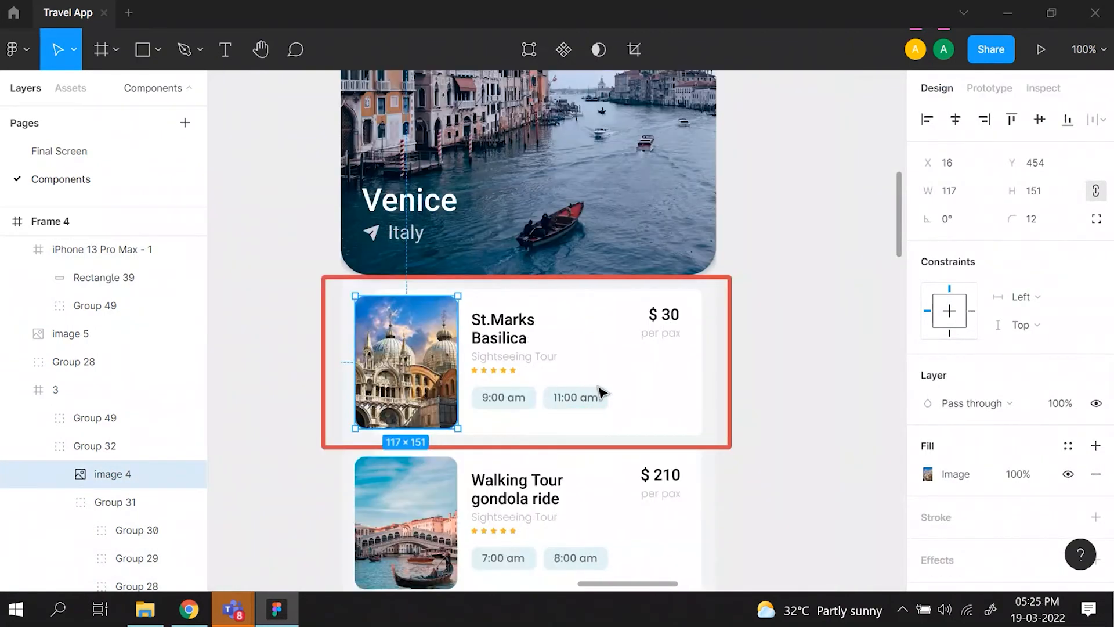
- Duplicate the basilica image from the Assets area and place the copy over the new white rectangle at X 29, Y 450
{"action": "key", "text": "ctrl+minus"}
{"action": "scroll", "coordinate": [598, 389], "scroll_direction": "right", "scroll_amount": 7}
{"action": "left_click", "coordinate": [281, 224]}
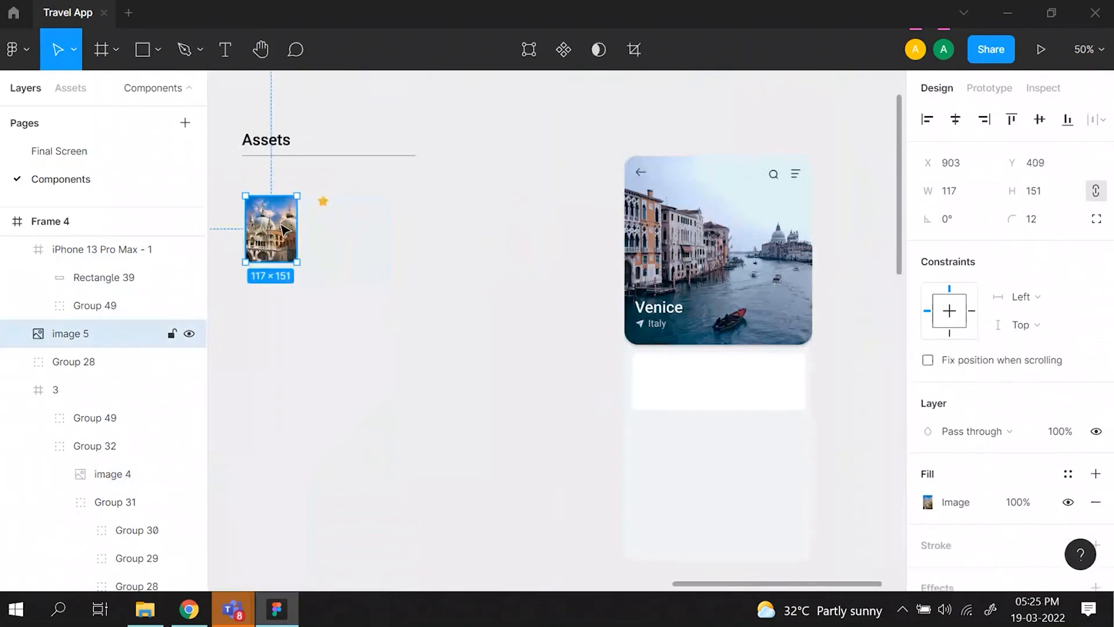
{"action": "key", "text": "ctrl+d"}
{"action": "left_click_drag", "start_coordinate": [284, 229], "coordinate": [675, 391]}
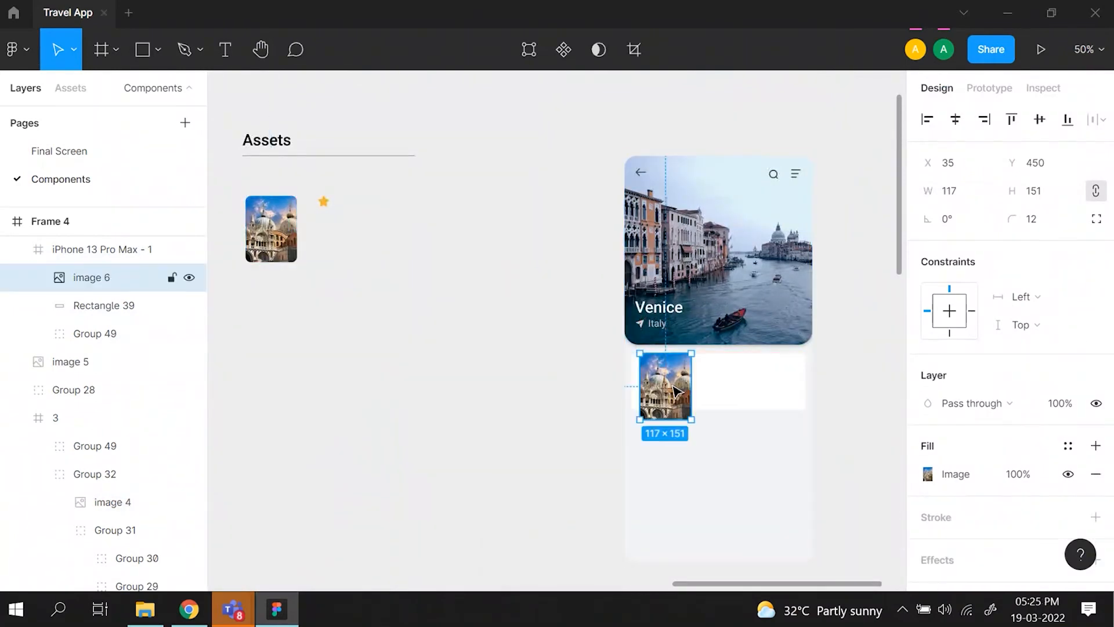
{"action": "key", "text": "ctrl+plus"}
{"action": "key", "text": "ctrl+plus"}
{"action": "scroll", "coordinate": [671, 389], "scroll_direction": "right", "scroll_amount": 5}
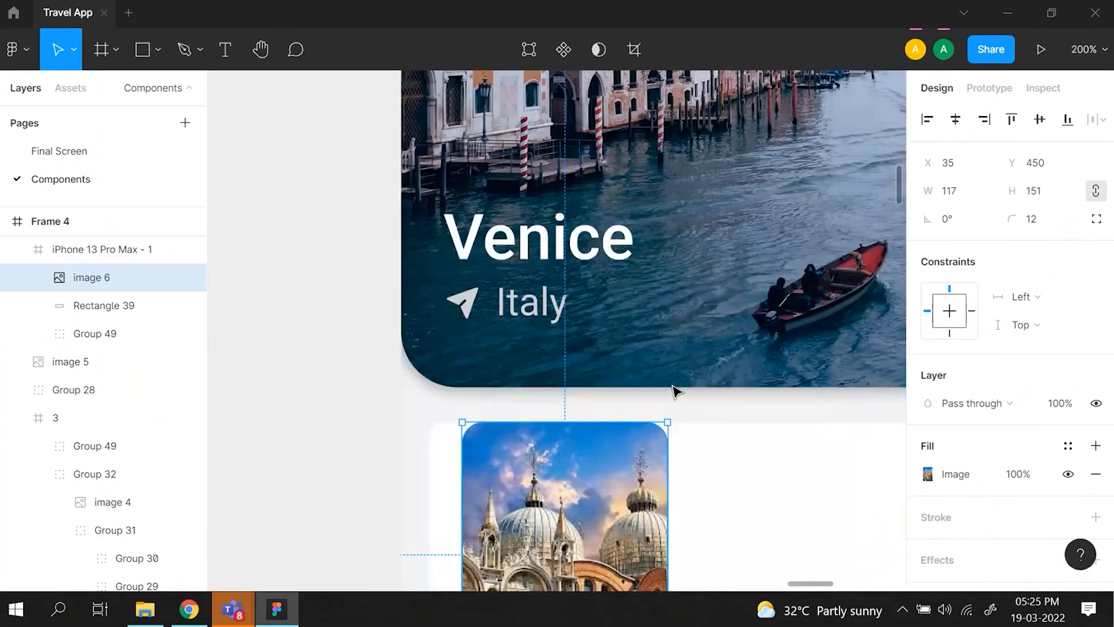
{"action": "scroll", "coordinate": [672, 384], "scroll_direction": "down", "scroll_amount": 4}
{"action": "left_click_drag", "start_coordinate": [621, 351], "coordinate": [577, 333]}
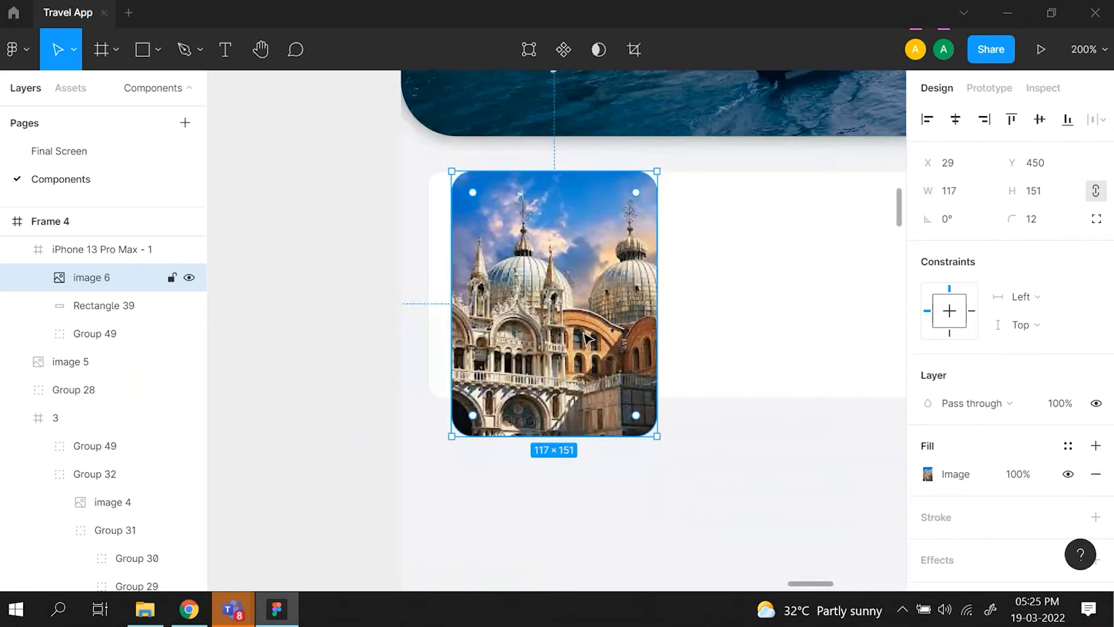
- Pull in the white rectangle's left edge to X 38, making the rectangle 374 wide
{"action": "left_click", "coordinate": [754, 326]}
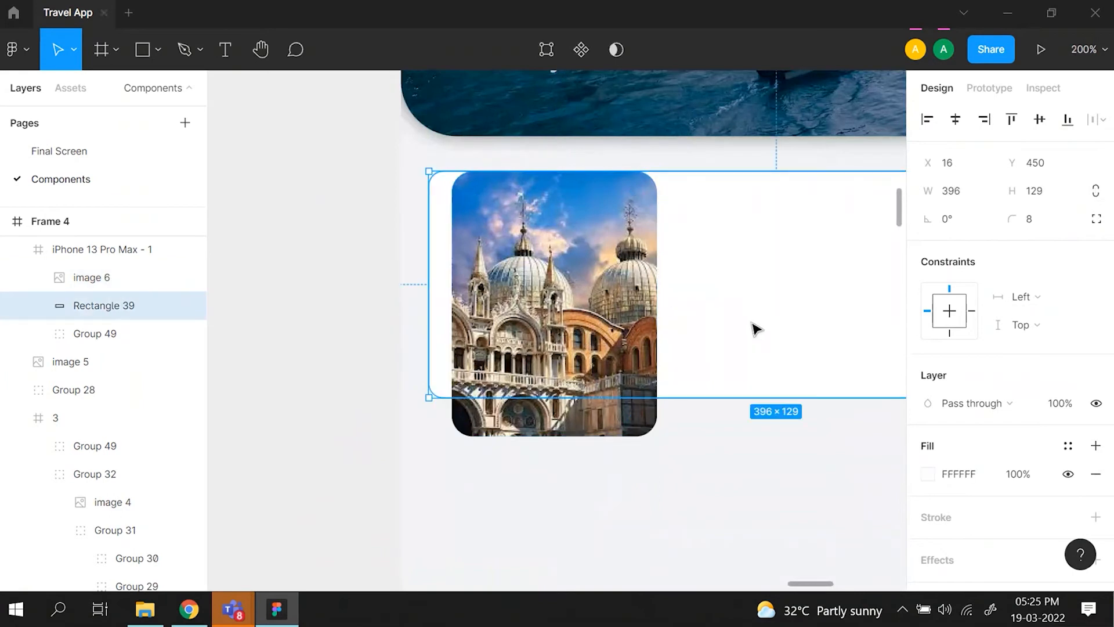
{"action": "left_click", "coordinate": [510, 285]}
{"action": "left_click", "coordinate": [440, 273]}
{"action": "left_click_drag", "start_coordinate": [428, 262], "coordinate": [468, 263]}
- Measure the image copy's distance to the frame's edge and nudge the image horizontally to X 16
{"action": "left_click", "coordinate": [456, 264]}
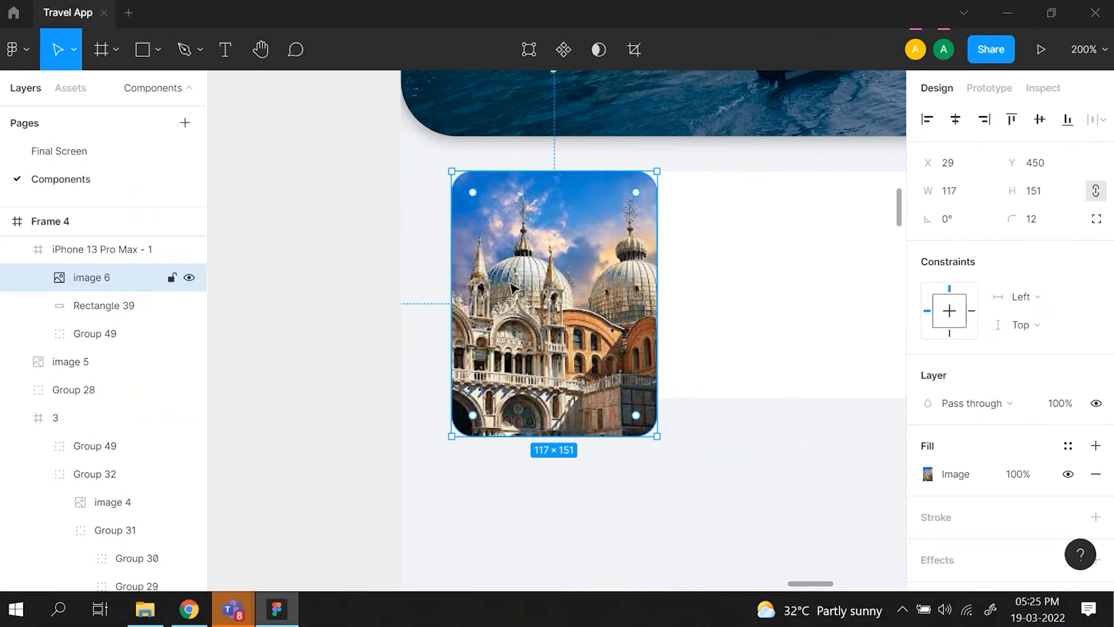
{"action": "key", "text": "alt"}
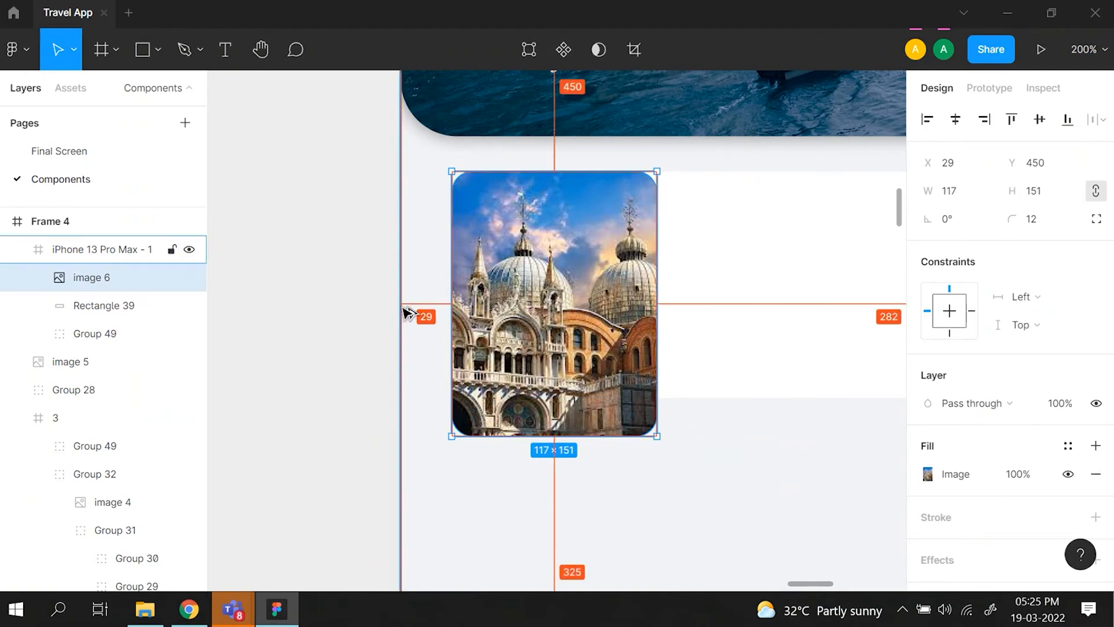
{"action": "key", "text": "Left"}
{"action": "key", "text": "Left"}
{"action": "key", "text": "Left"}
{"action": "key", "text": "Left"}
{"action": "key", "text": "Left"}
{"action": "key", "text": "Left"}
{"action": "key", "text": "Left"}
{"action": "key", "text": "Left"}
{"action": "key", "text": "Left"}
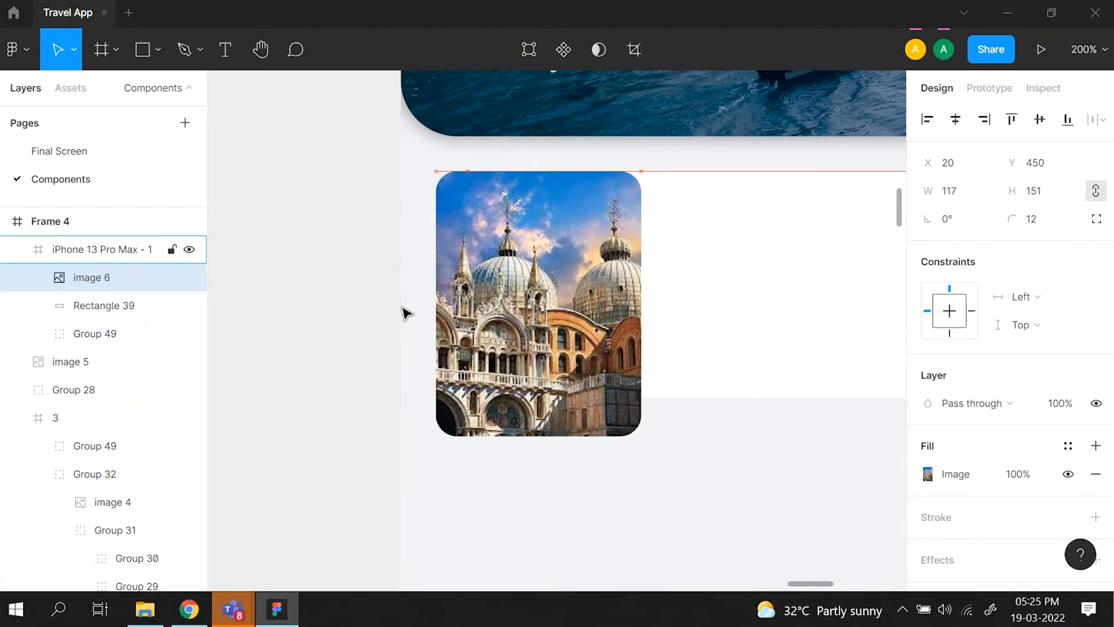
{"action": "key", "text": "Left"}
{"action": "key", "text": "Left"}
{"action": "key", "text": "Left"}
{"action": "key", "text": "Left"}
{"action": "key", "text": "Left"}
{"action": "key", "text": "Left"}
{"action": "key", "text": "Left"}
{"action": "key", "text": "Left"}
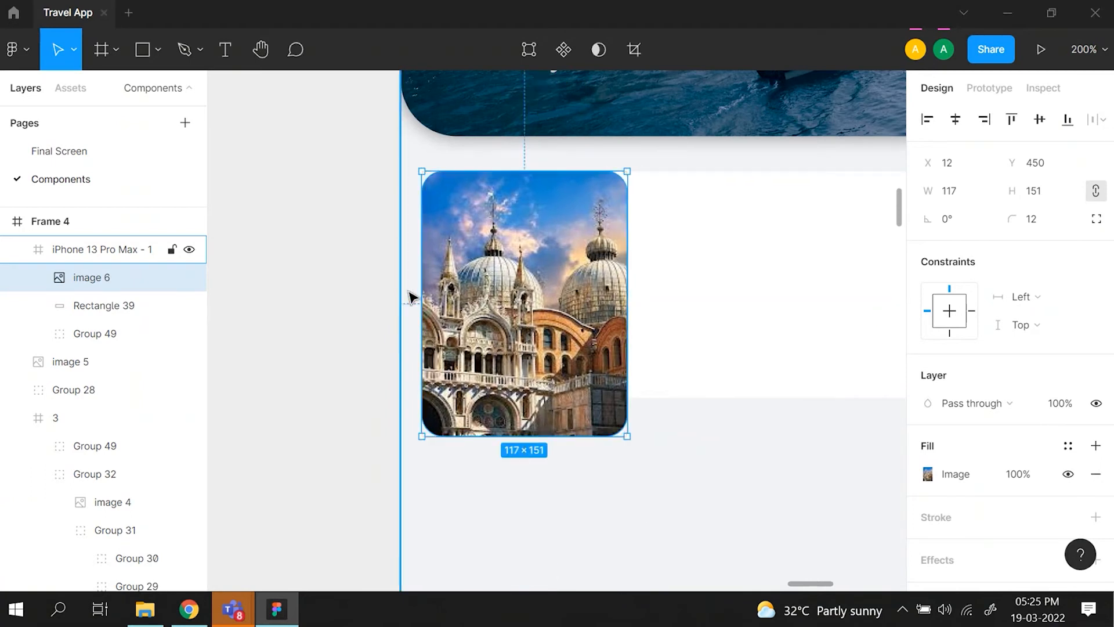
{"action": "key", "text": "Right"}
{"action": "key", "text": "Right"}
{"action": "key", "text": "Right"}
{"action": "key", "text": "Right"}
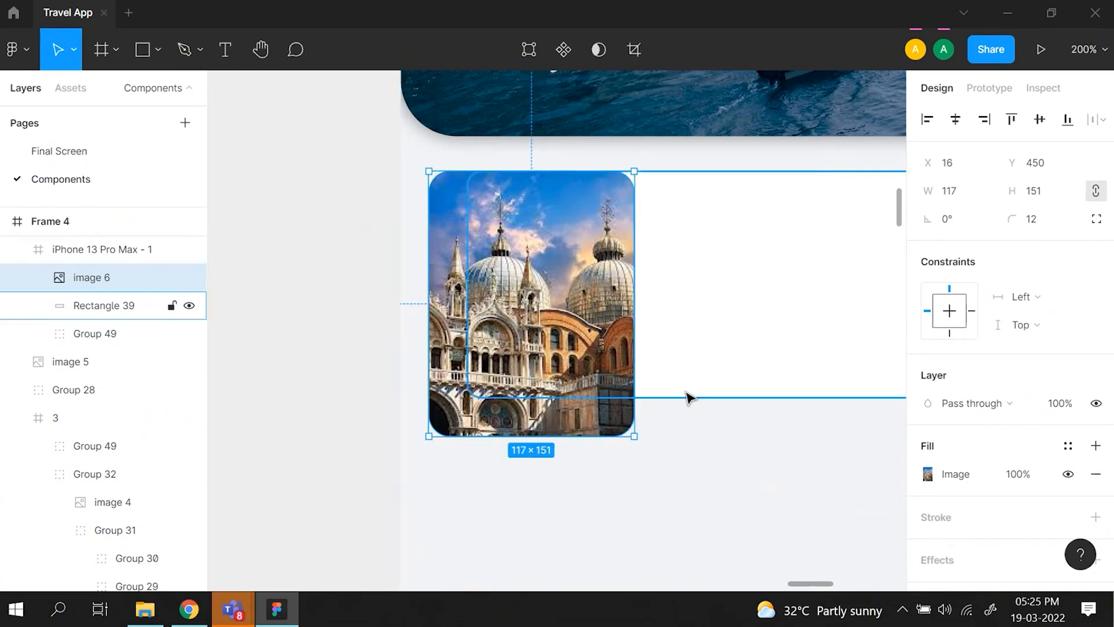
- Scale the image copy down to 100 × 129 and reposition it at X 15, Y 456
{"action": "left_click_drag", "start_coordinate": [636, 438], "coordinate": [593, 401]}
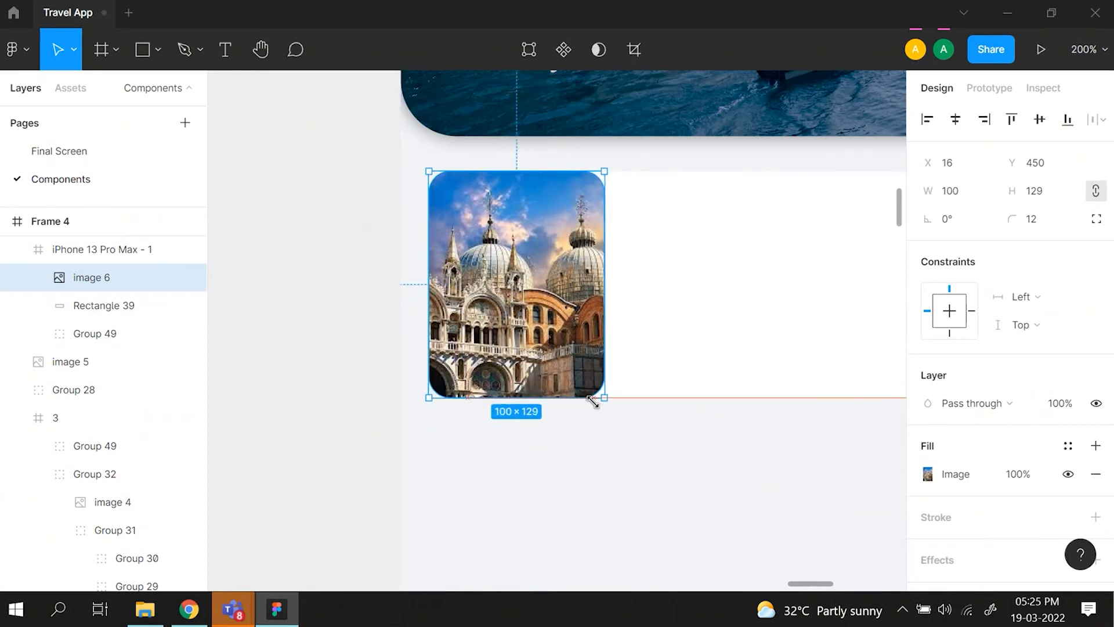
{"action": "left_click_drag", "start_coordinate": [528, 337], "coordinate": [526, 347]}
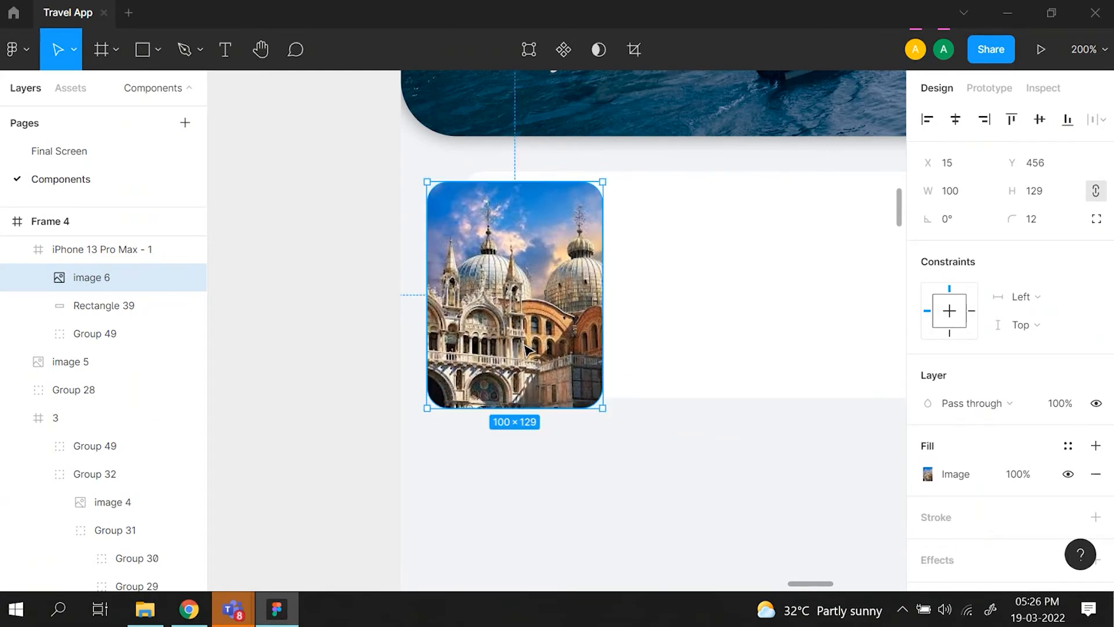
{"action": "scroll", "coordinate": [540, 377], "scroll_direction": "right", "scroll_amount": 2}
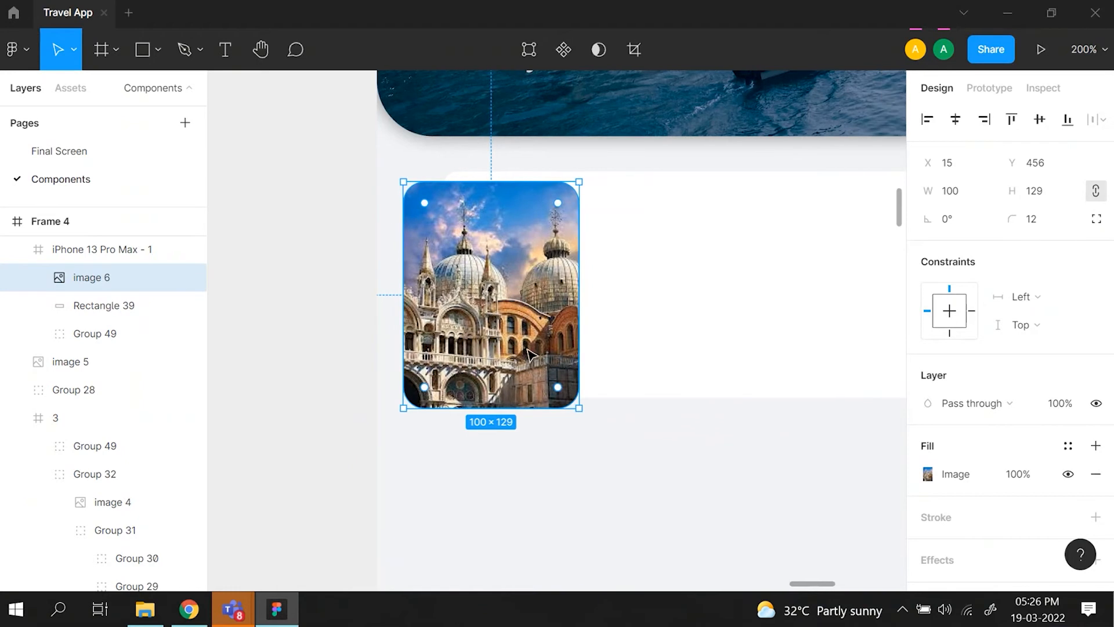
{"action": "left_click", "coordinate": [583, 474]}
- Compare the vertical margins around the image in the reference card with those in the new card
{"action": "scroll", "coordinate": [583, 476], "scroll_direction": "left", "scroll_amount": 20}
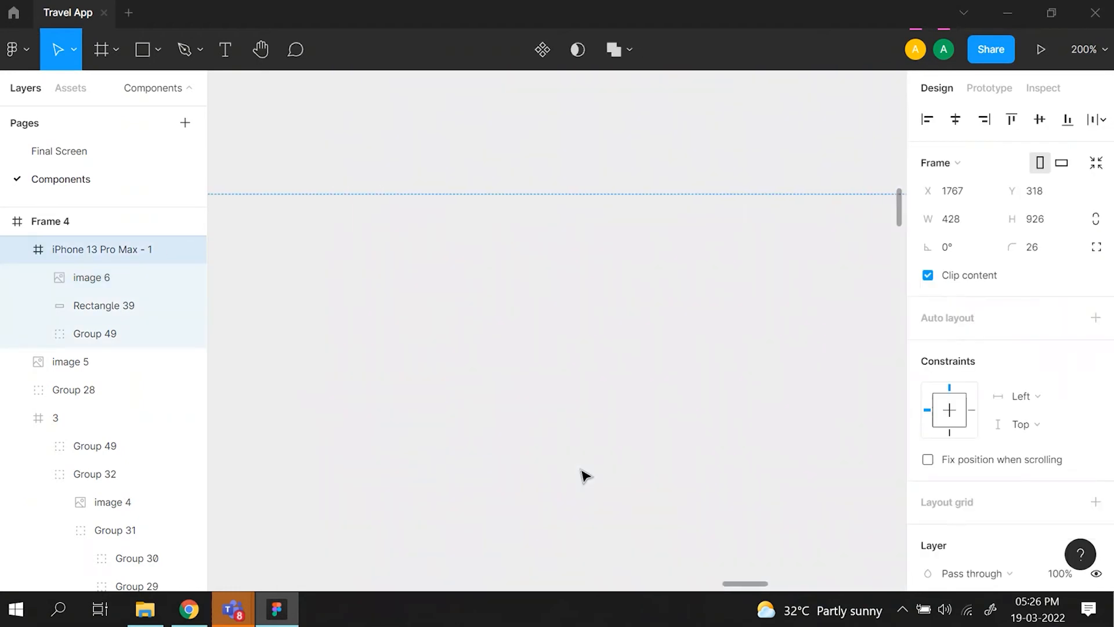
{"action": "key", "text": "ctrl+minus"}
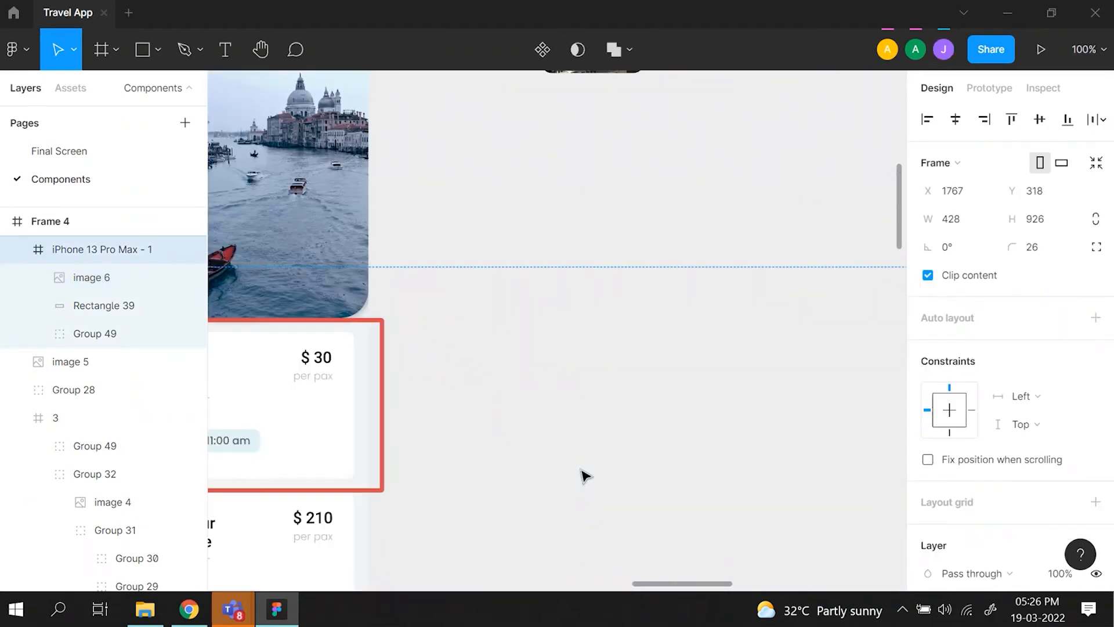
{"action": "scroll", "coordinate": [583, 475], "scroll_direction": "left", "scroll_amount": 7}
{"action": "scroll", "coordinate": [583, 475], "scroll_direction": "up", "scroll_amount": 5, "text": "ctrl"}
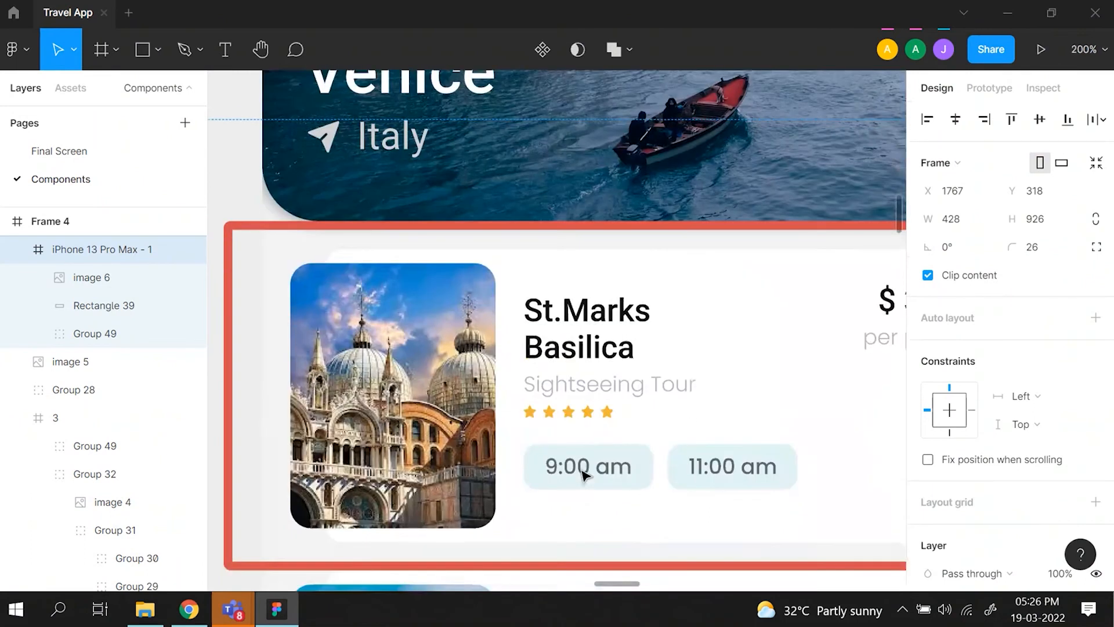
{"action": "key", "text": "ctrl+minus"}
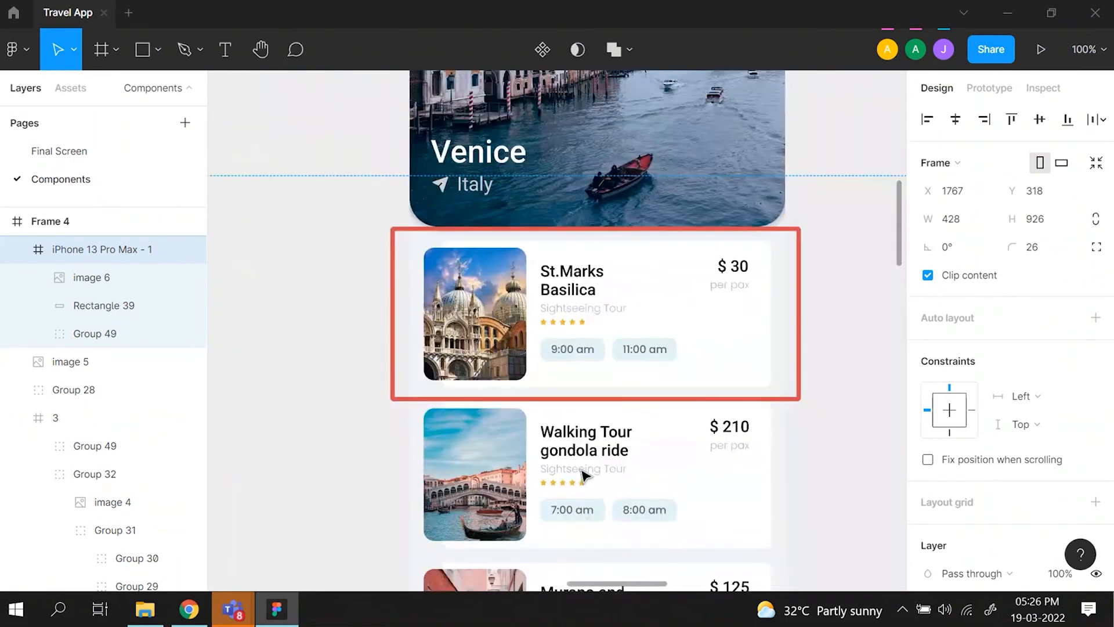
{"action": "scroll", "coordinate": [583, 476], "scroll_direction": "right", "scroll_amount": 20}
{"action": "scroll", "coordinate": [583, 475], "scroll_direction": "up", "scroll_amount": 2}
{"action": "key", "text": "ctrl+plus"}
{"action": "key", "text": "ctrl+plus"}
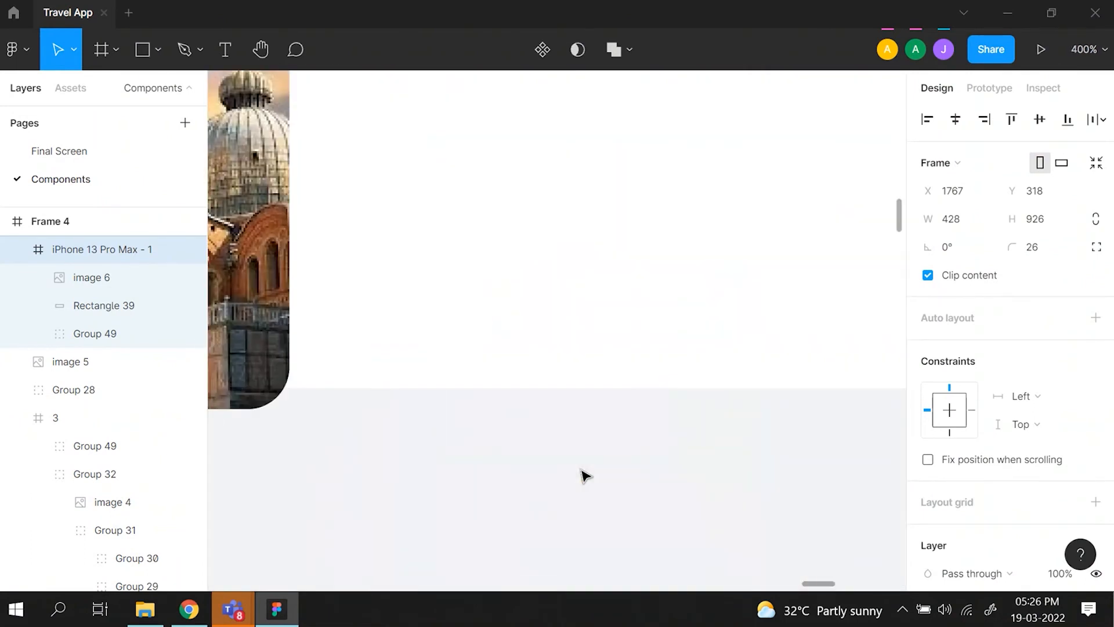
{"action": "scroll", "coordinate": [585, 474], "scroll_direction": "left", "scroll_amount": 5}
{"action": "scroll", "coordinate": [585, 475], "scroll_direction": "up", "scroll_amount": 3}
{"action": "key", "text": "ctrl+minus"}
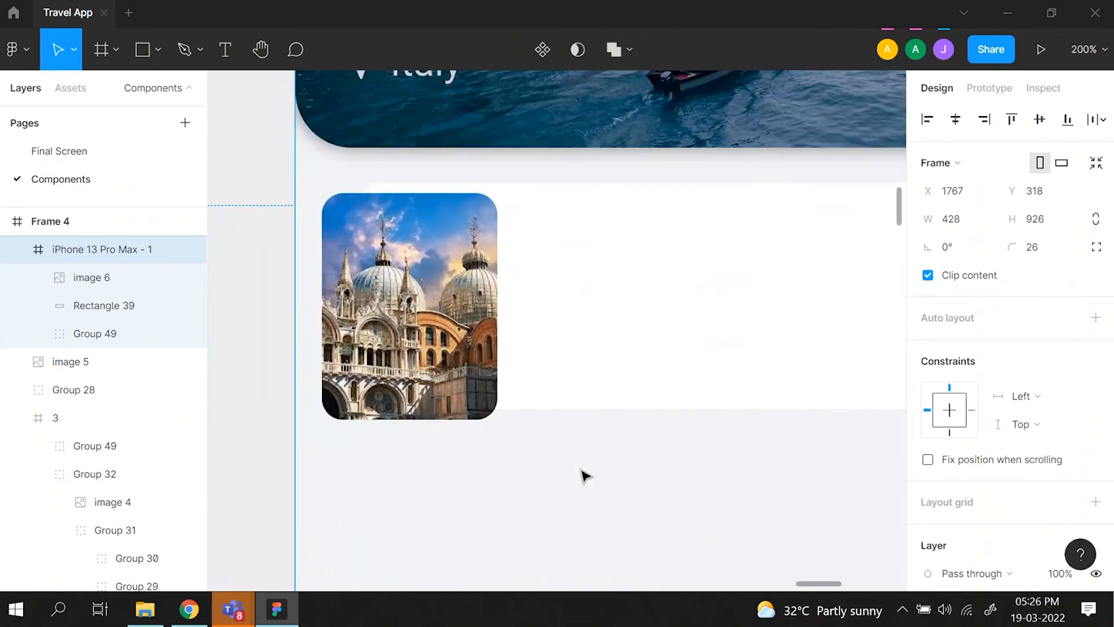
- Extend the white rectangle downward to a height of 145 and deselect it
{"action": "left_click", "coordinate": [586, 353]}
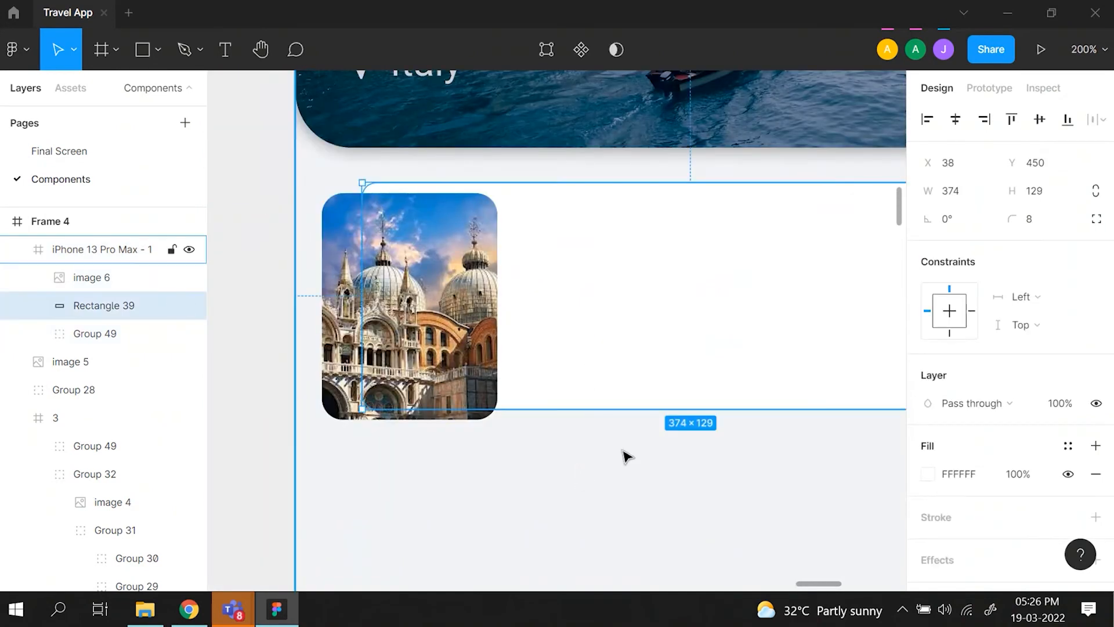
{"action": "left_click_drag", "start_coordinate": [627, 408], "coordinate": [627, 439]}
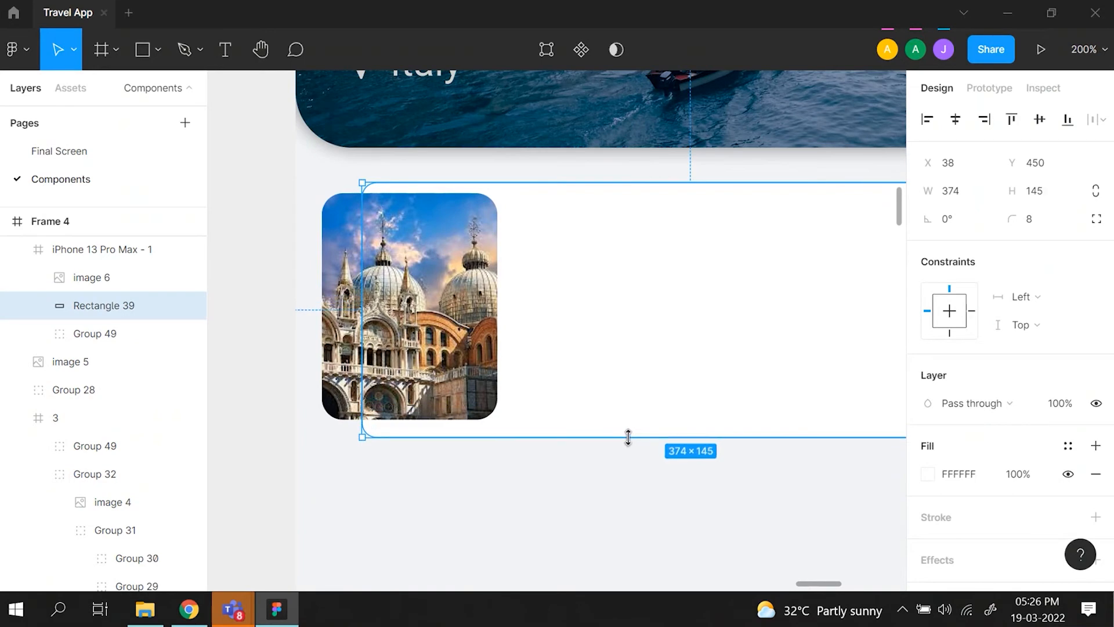
{"action": "left_click", "coordinate": [637, 502]}
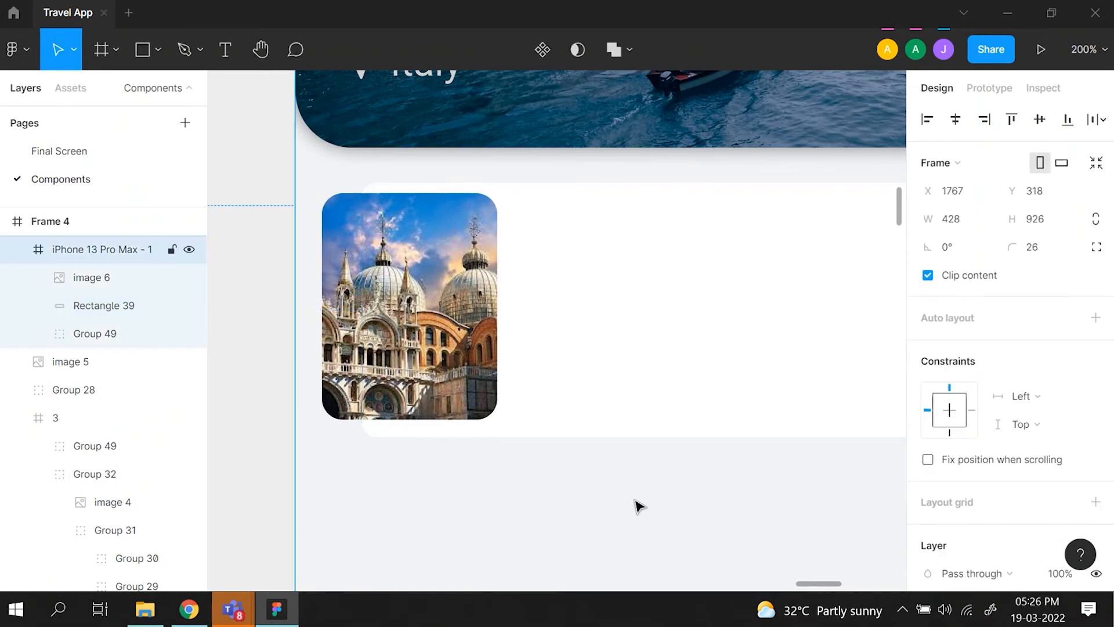
- Add a text box about 142 × 35 beside the new card's image at X 136, Y 470, reading "St. Marks basilica"
{"action": "key", "text": "shift+0"}
{"action": "scroll", "coordinate": [636, 502], "scroll_direction": "left", "scroll_amount": 15}
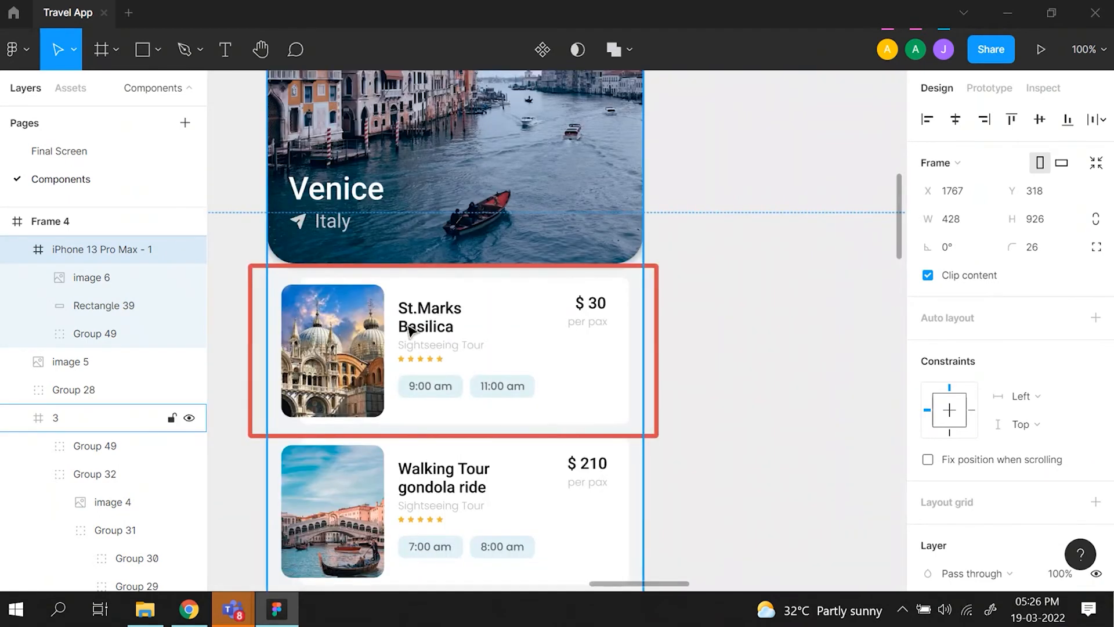
{"action": "scroll", "coordinate": [488, 293], "scroll_direction": "right", "scroll_amount": 10}
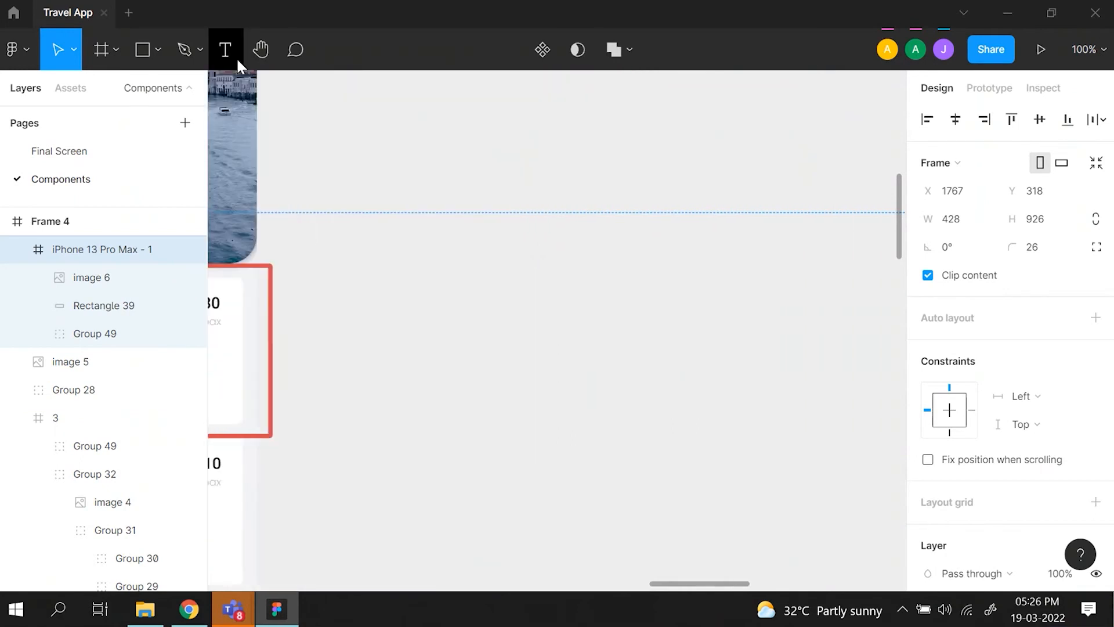
{"action": "left_click", "coordinate": [227, 48]}
{"action": "scroll", "coordinate": [626, 323], "scroll_direction": "right", "scroll_amount": 10}
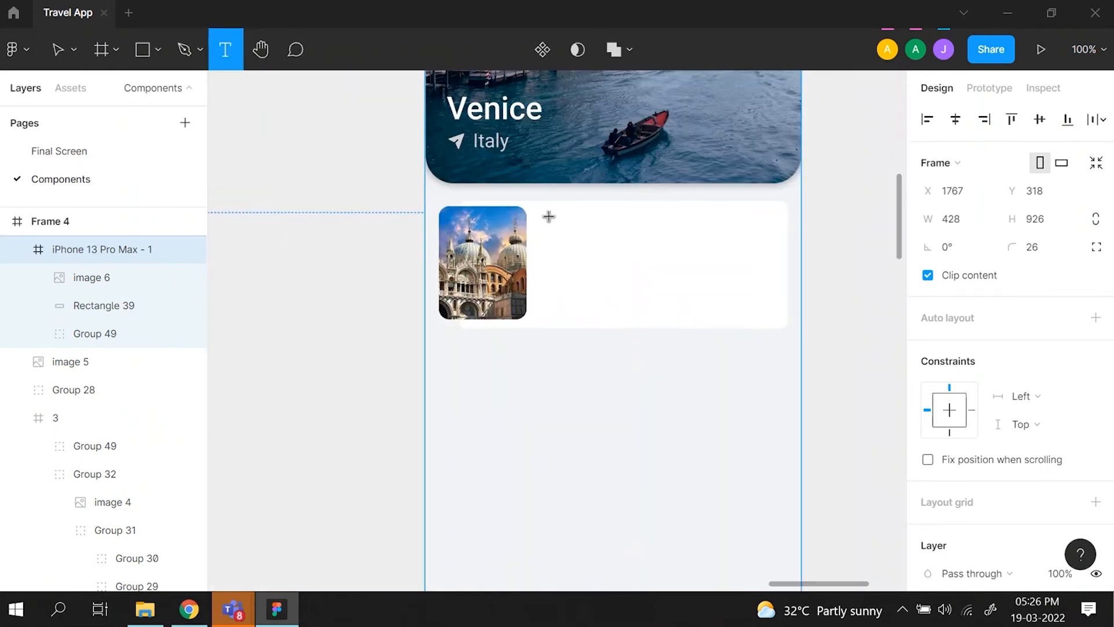
{"action": "left_click_drag", "start_coordinate": [545, 219], "coordinate": [671, 251]}
{"action": "type", "text": "St"}
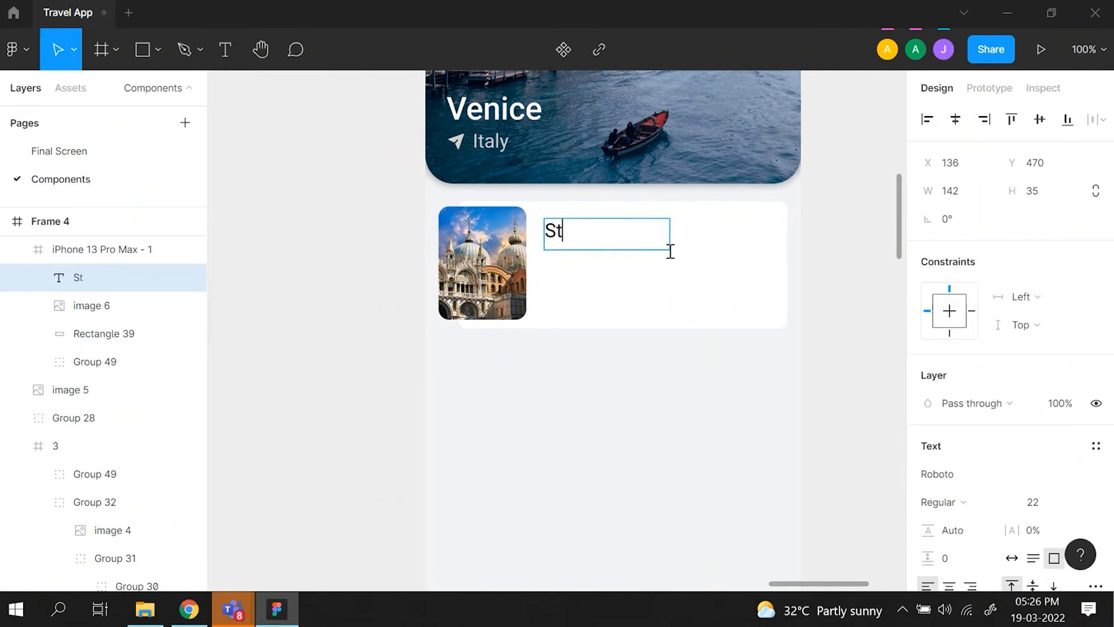
{"action": "type", "text": ". Marks basilica"}
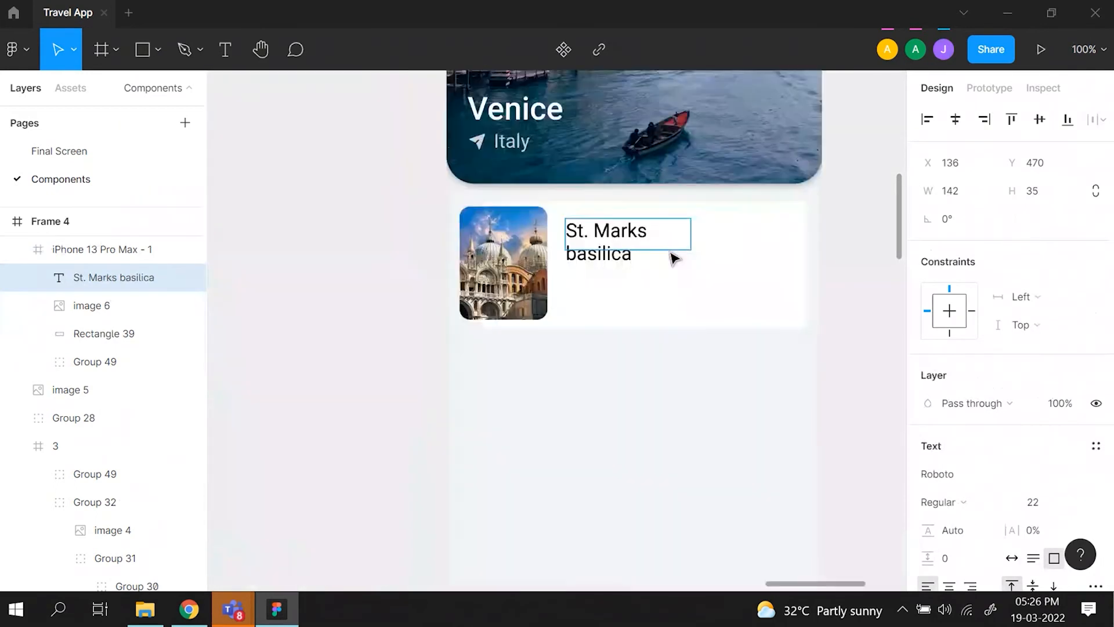
- Widen the new card's title text box to 181 and capitalise its last word to read "St. Marks Basilica"
{"action": "key", "text": "Escape"}
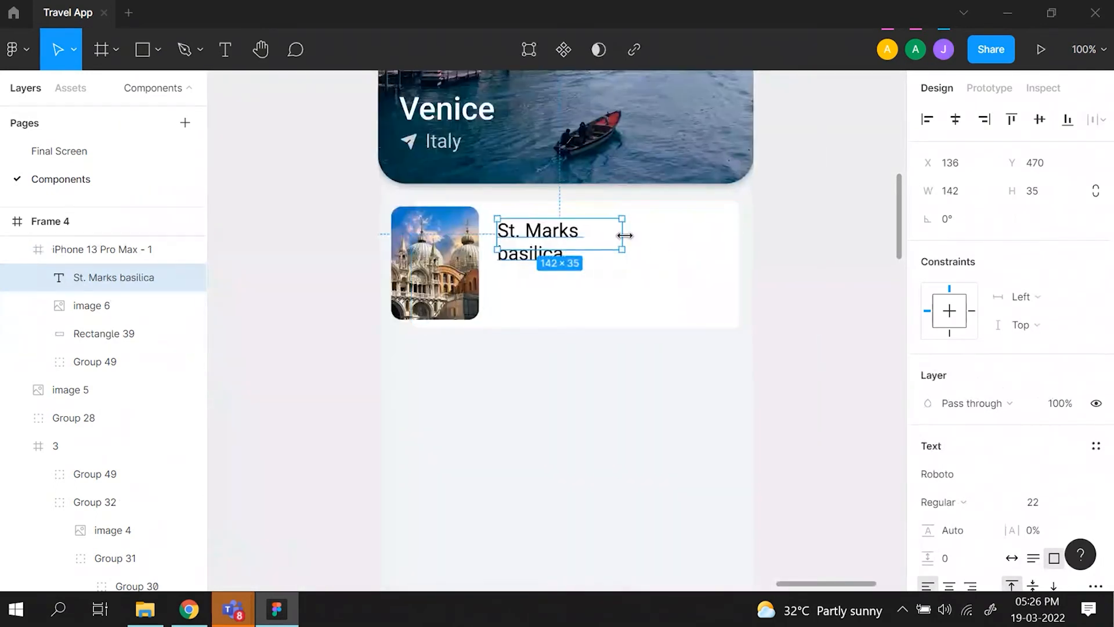
{"action": "left_click_drag", "start_coordinate": [624, 235], "coordinate": [587, 232]}
{"action": "double_click", "coordinate": [600, 233]}
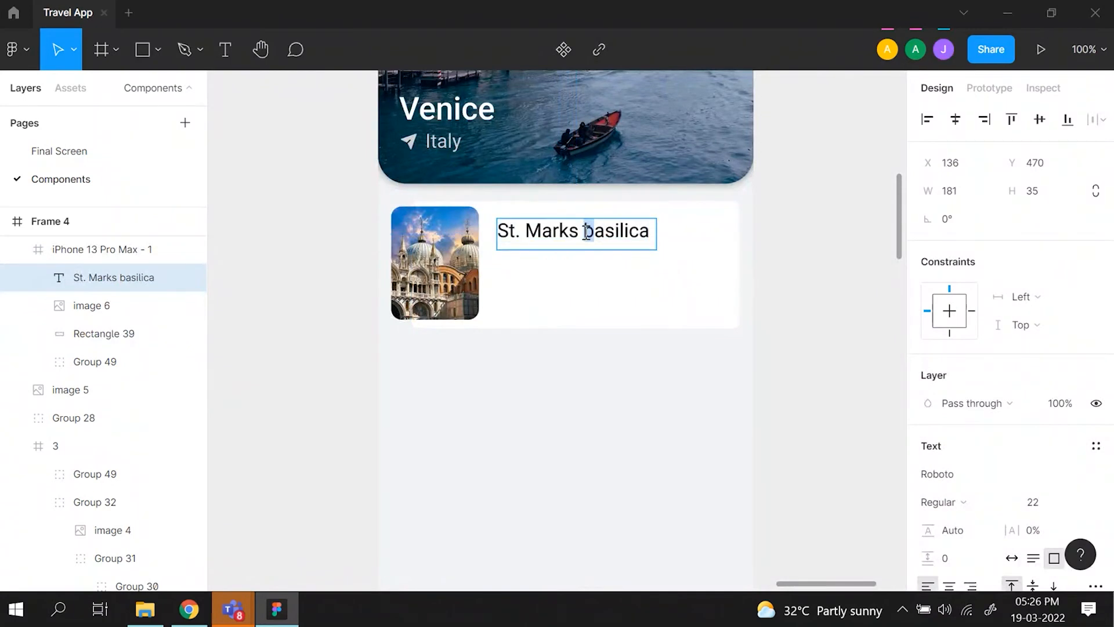
{"action": "type", "text": "B"}
{"action": "key", "text": "Escape"}
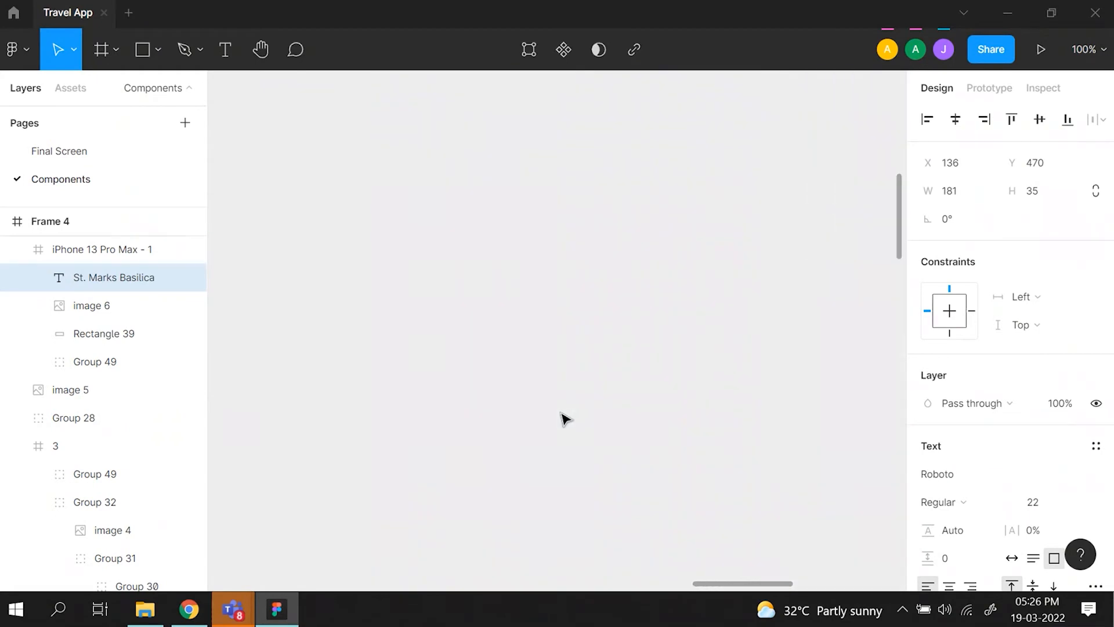
- Match the new card's title to the reference card's title with Medium weight and size 18, and reduce its box height to 24
{"action": "scroll", "coordinate": [430, 405], "scroll_direction": "left", "scroll_amount": 1}
{"action": "double_click", "coordinate": [335, 321]}
{"action": "double_click", "coordinate": [335, 321]}
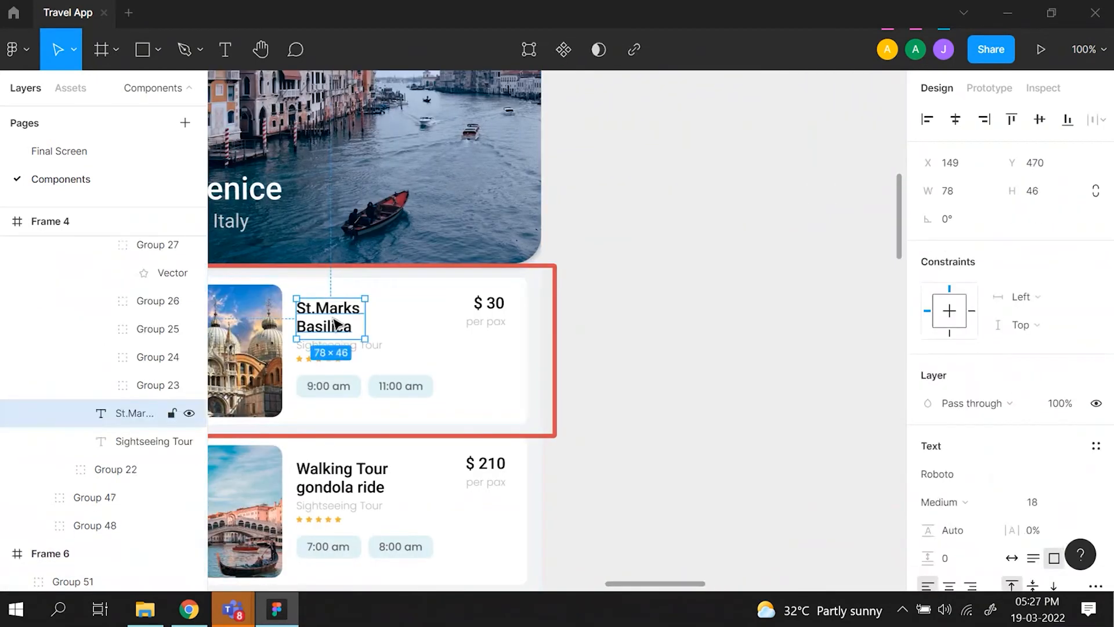
{"action": "scroll", "coordinate": [337, 323], "scroll_direction": "down", "scroll_amount": 1}
{"action": "scroll", "coordinate": [336, 323], "scroll_direction": "left", "scroll_amount": 1}
{"action": "scroll", "coordinate": [993, 413], "scroll_direction": "down", "scroll_amount": 2}
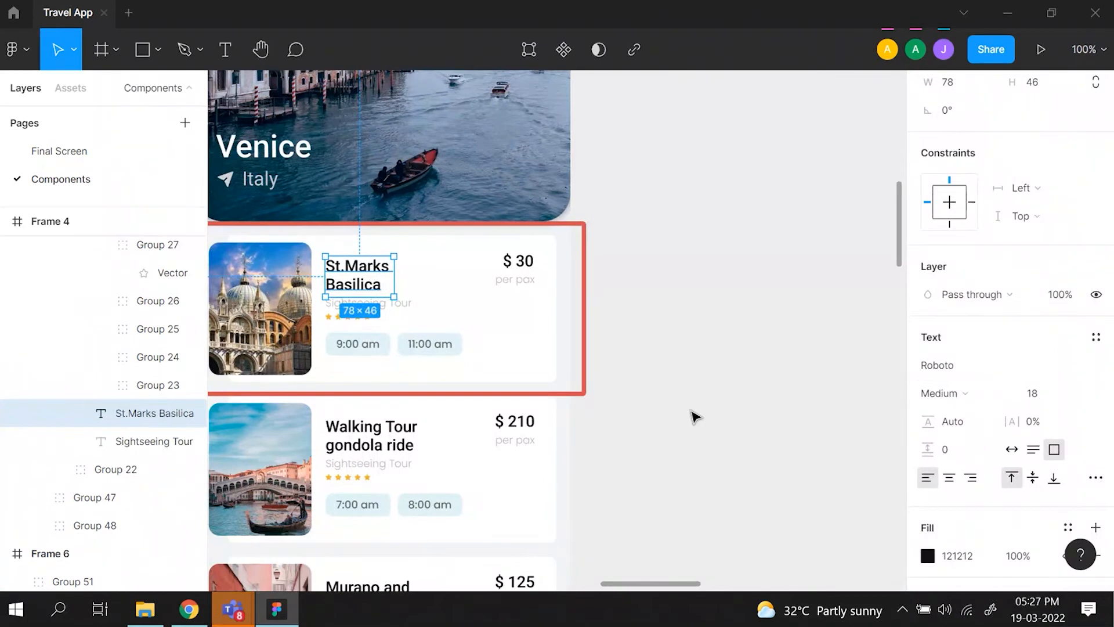
{"action": "scroll", "coordinate": [695, 416], "scroll_direction": "right", "scroll_amount": 5}
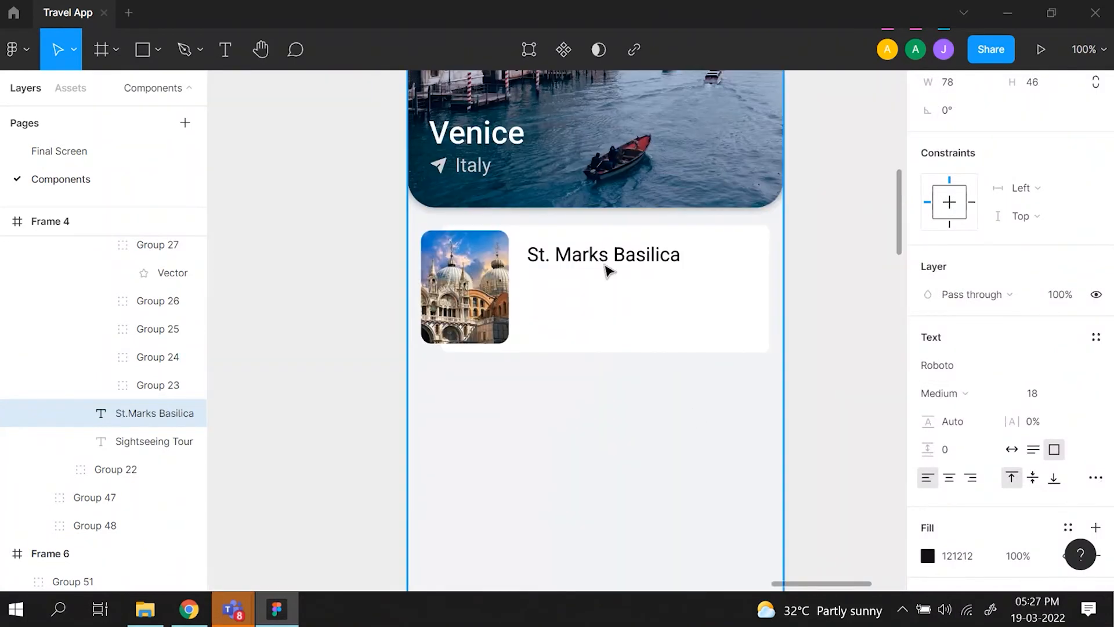
{"action": "left_click", "coordinate": [607, 270]}
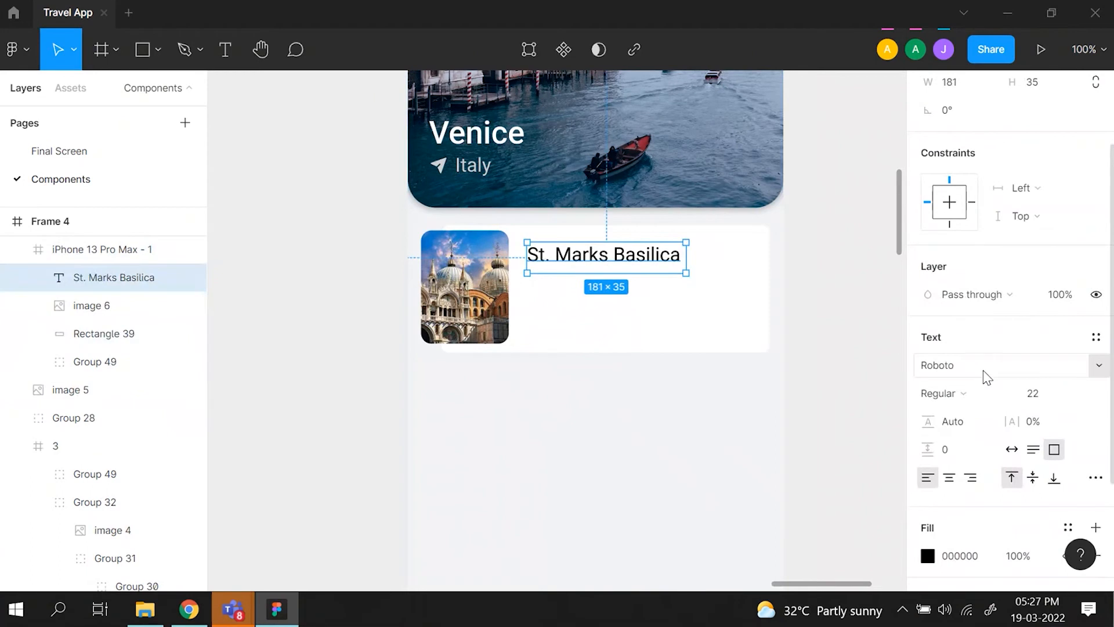
{"action": "left_click", "coordinate": [985, 393]}
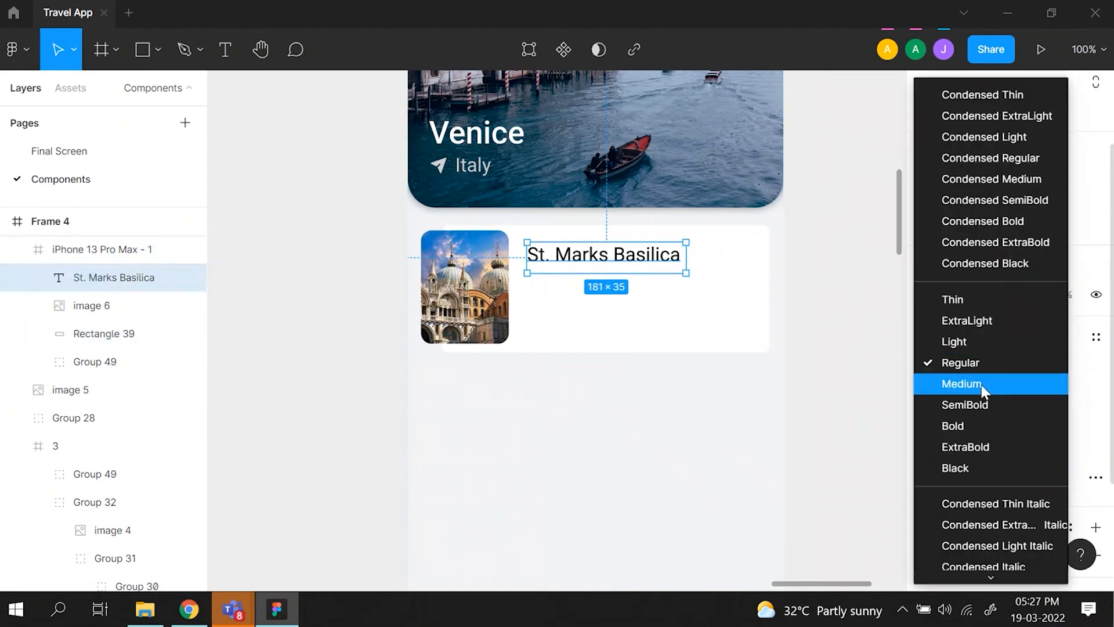
{"action": "left_click", "coordinate": [985, 384]}
{"action": "left_click", "coordinate": [1049, 393]}
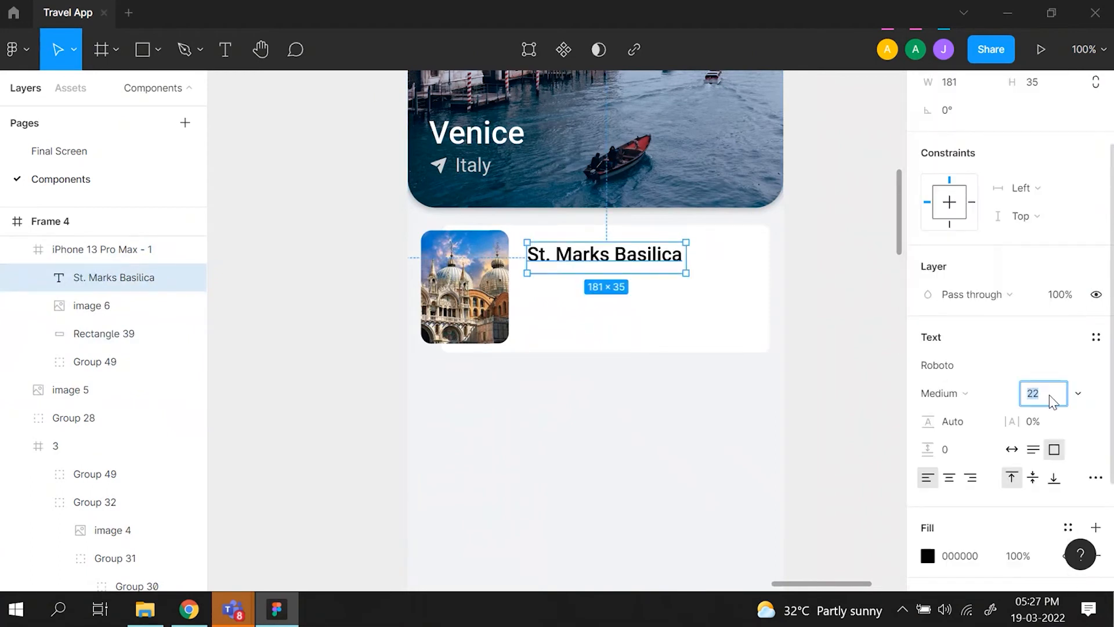
{"action": "type", "text": "18"}
{"action": "key", "text": "Return"}
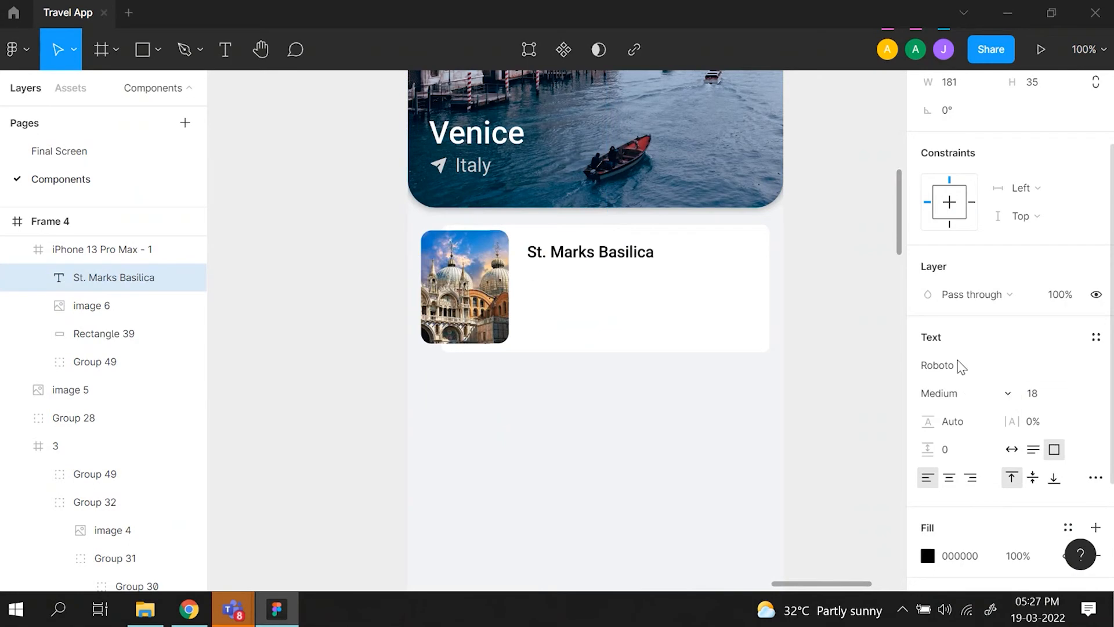
{"action": "left_click", "coordinate": [590, 271]}
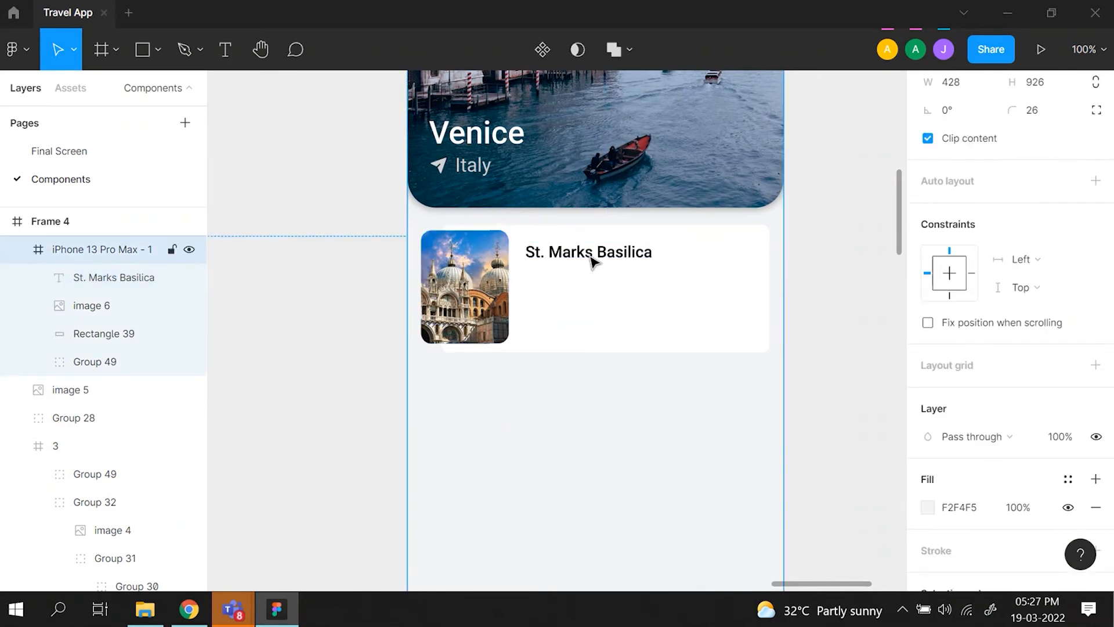
- Duplicate the card title directly below itself and change the copy's text to "Sightseeing Tour"
{"action": "left_click", "coordinate": [593, 262]}
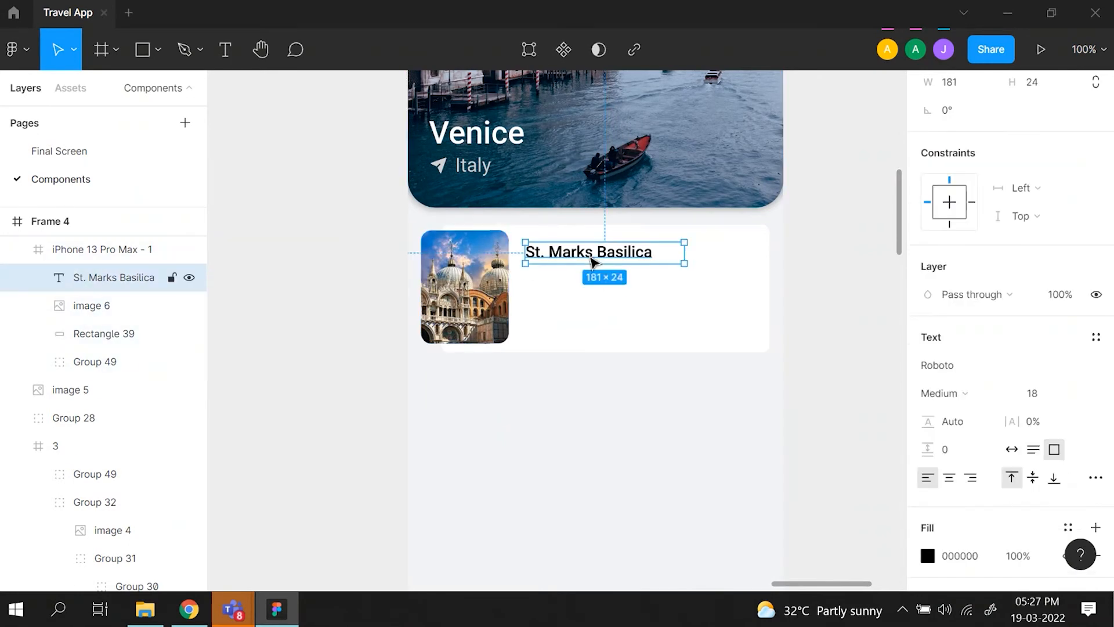
{"action": "key", "text": "ctrl+d"}
{"action": "left_click_drag", "start_coordinate": [593, 261], "coordinate": [591, 278]}
{"action": "double_click", "coordinate": [590, 277]}
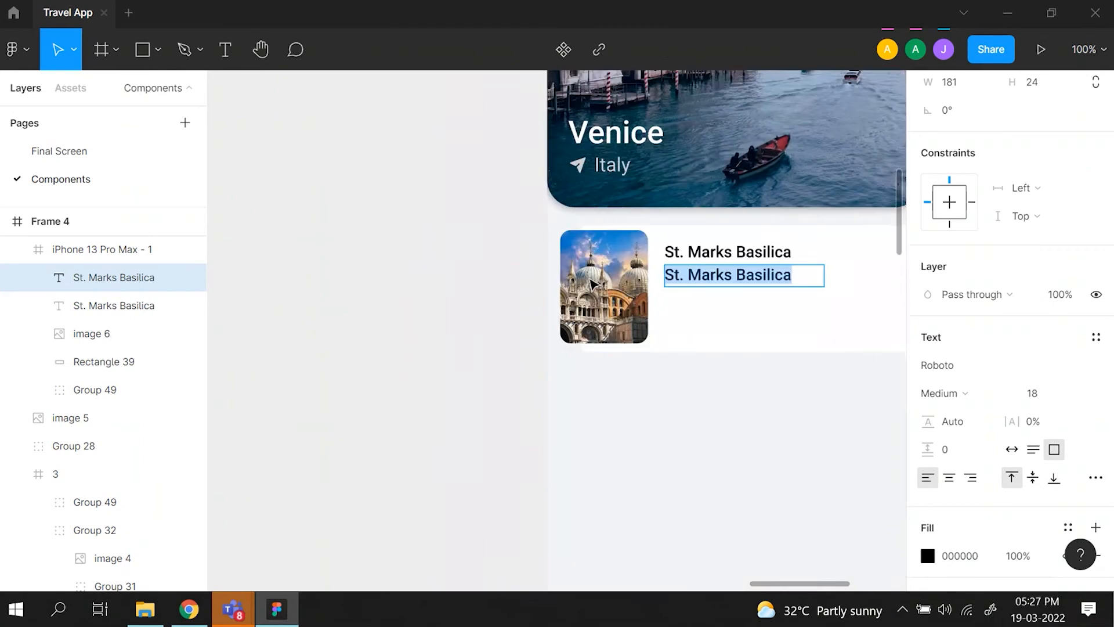
{"action": "scroll", "coordinate": [590, 277], "scroll_direction": "right", "scroll_amount": 3}
{"action": "type", "text": "Sightseeing Tour"}
{"action": "key", "text": "Escape"}
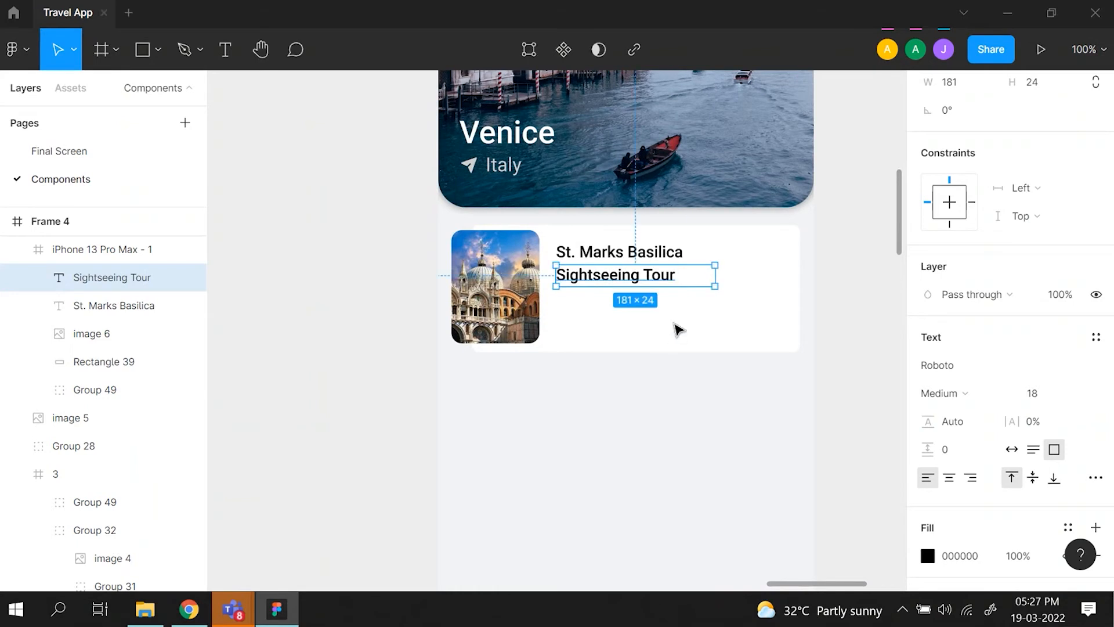
- Set the new Sightseeing Tour text to auto width and Light weight
{"action": "left_click", "coordinate": [1014, 452]}
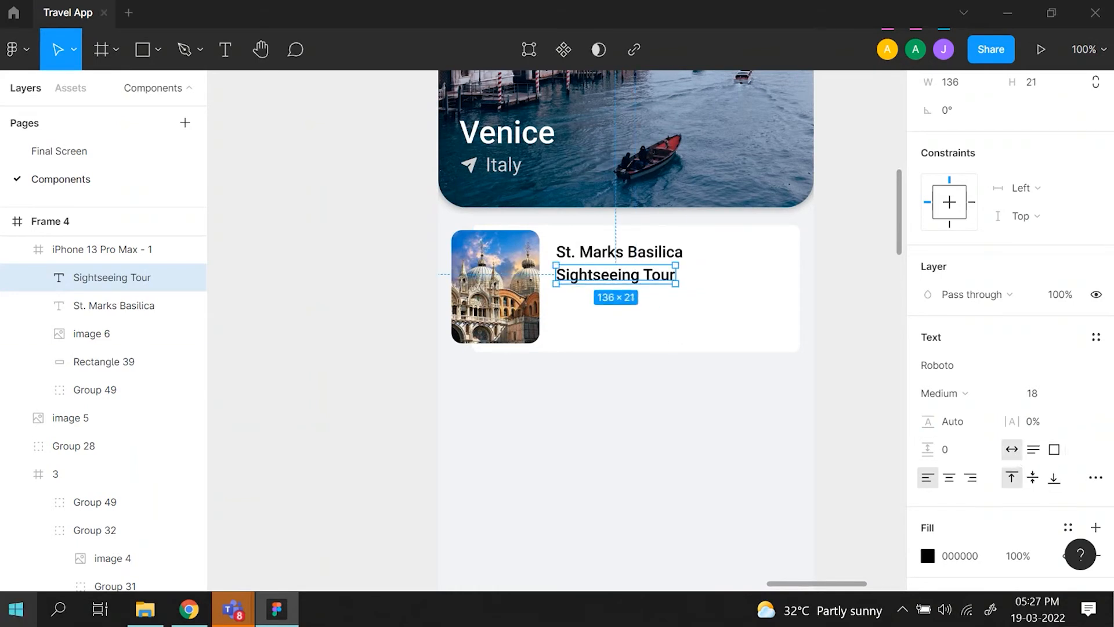
{"action": "left_click", "coordinate": [1013, 398]}
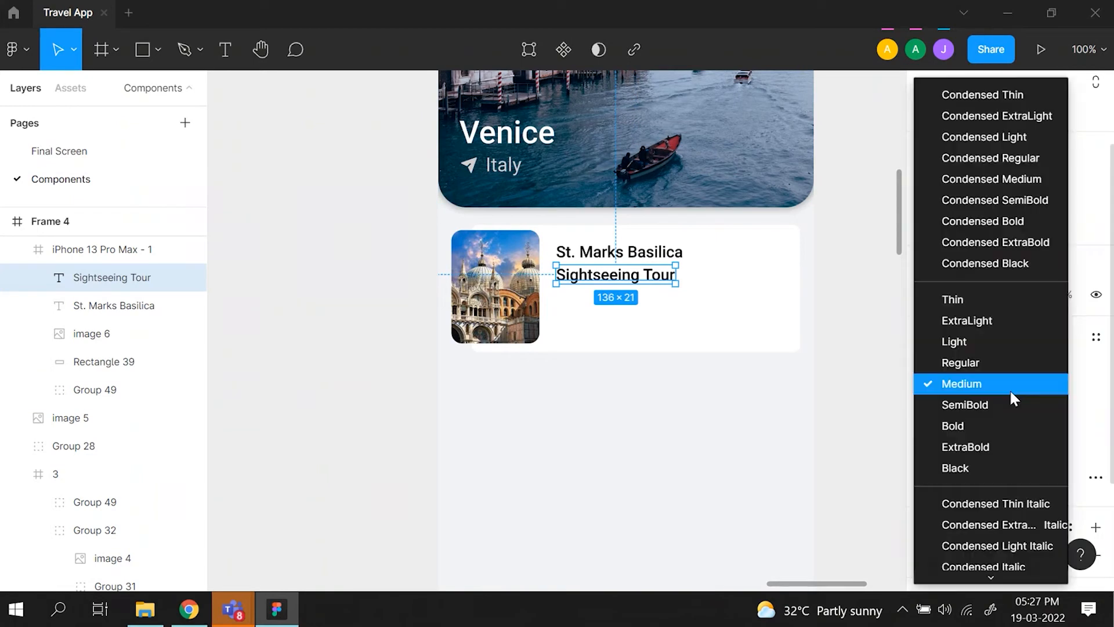
{"action": "left_click", "coordinate": [1007, 347]}
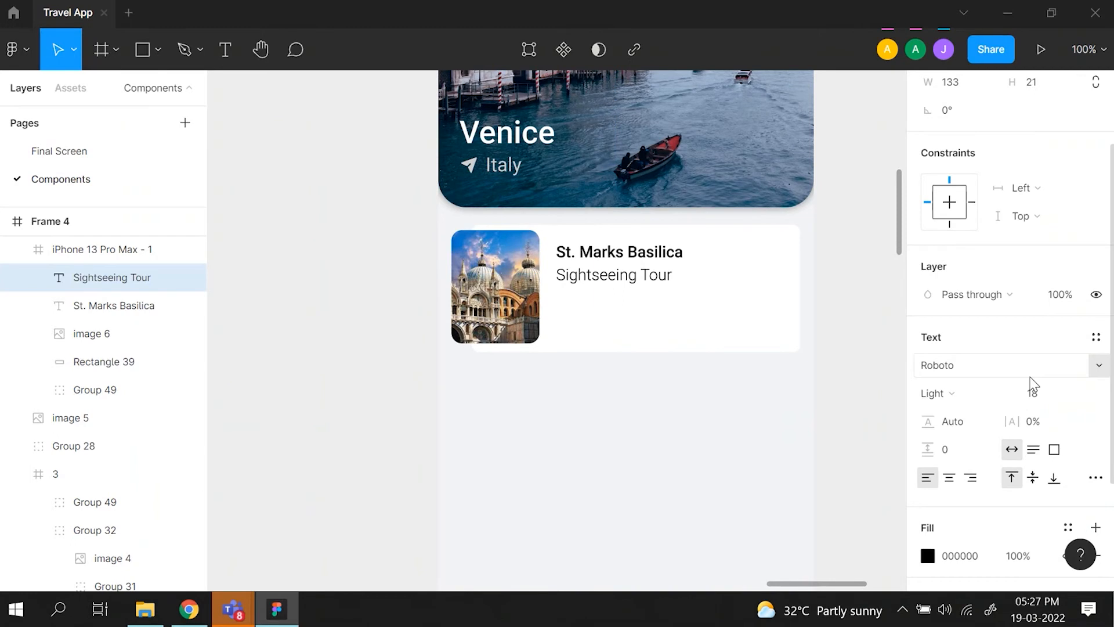
- Change the font of the Sightseeing Tour text in the reference St.Marks Basilica card to Roboto
{"action": "scroll", "coordinate": [388, 500], "scroll_direction": "left", "scroll_amount": 1}
{"action": "scroll", "coordinate": [387, 501], "scroll_direction": "left", "scroll_amount": 10}
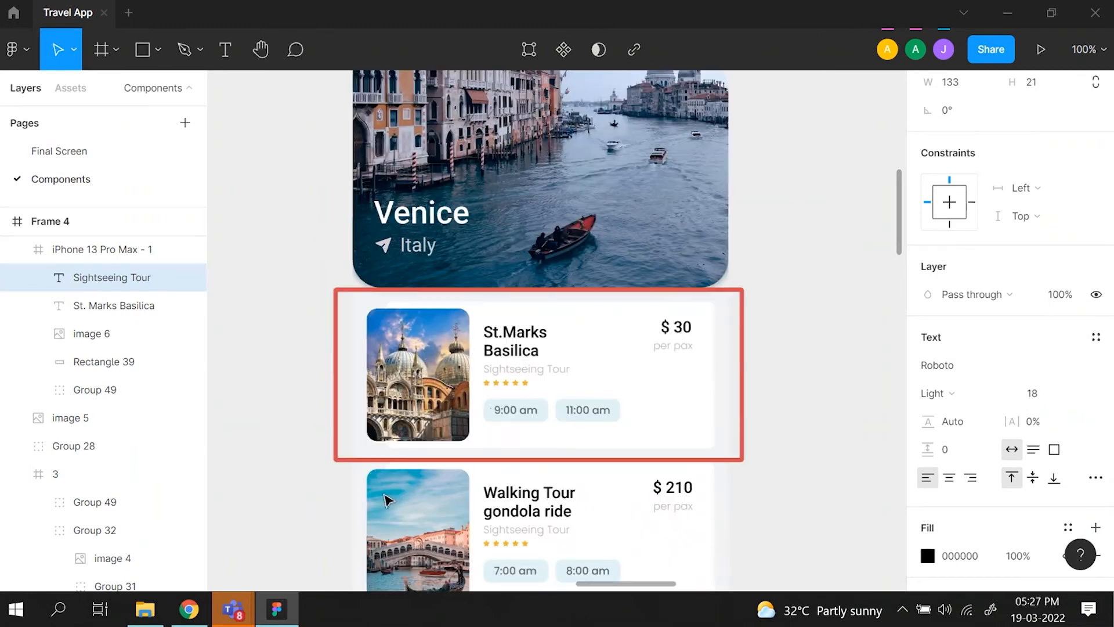
{"action": "left_click", "coordinate": [562, 373]}
{"action": "double_click", "coordinate": [561, 373]}
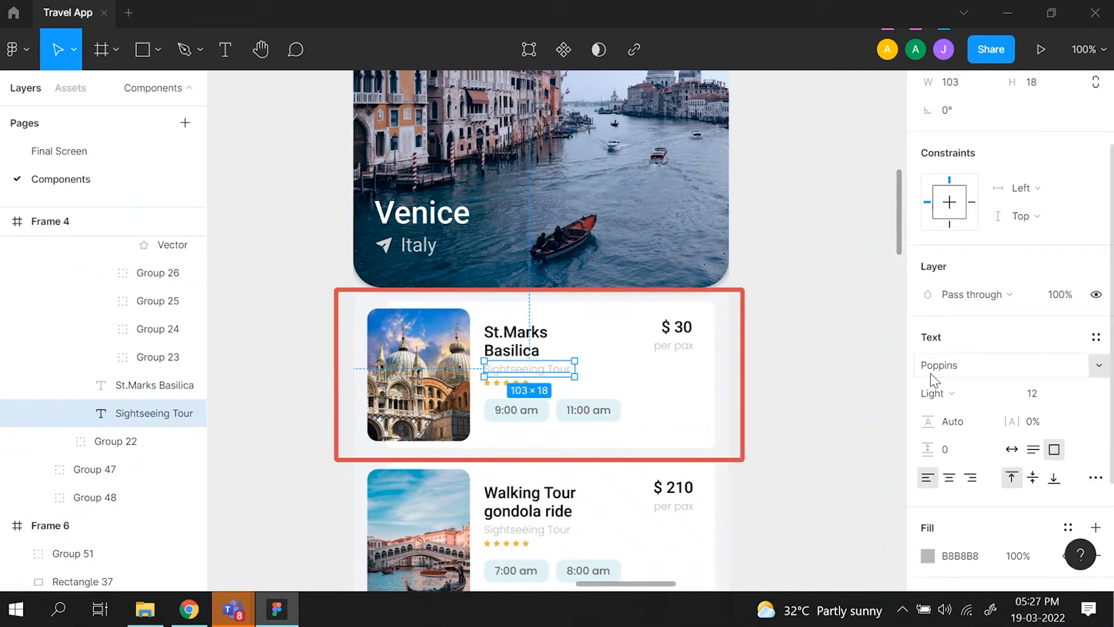
{"action": "left_click", "coordinate": [963, 373]}
{"action": "type", "text": "ro"}
{"action": "key", "text": "Return"}
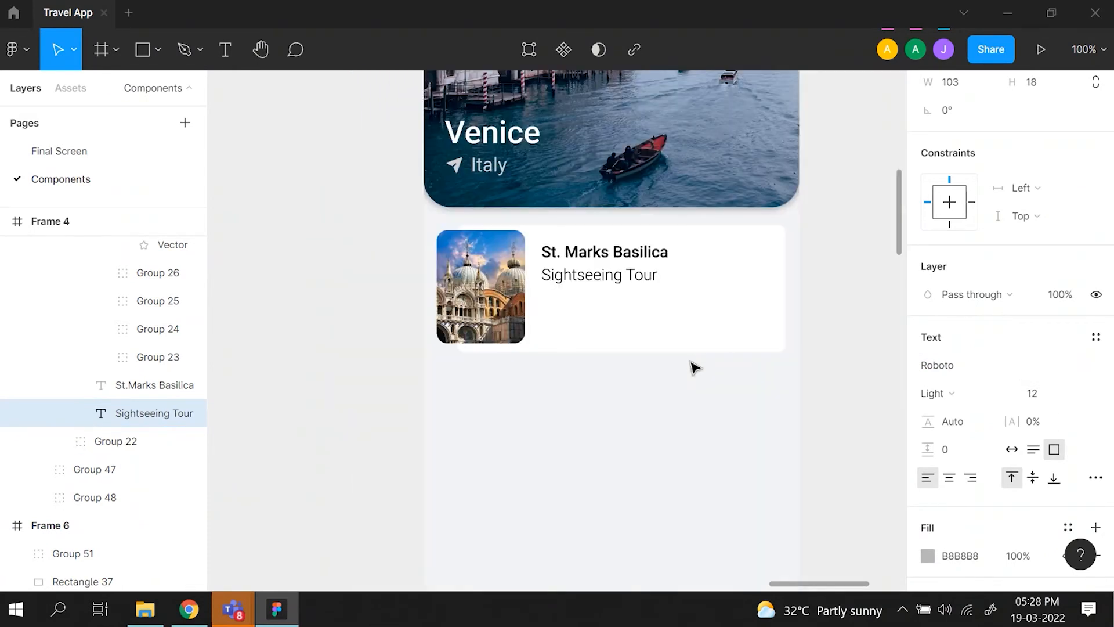
- Set the new card's Sightseeing Tour text to size 12, keeping its Light weight
{"action": "left_click", "coordinate": [625, 275]}
{"action": "left_click", "coordinate": [972, 407]}
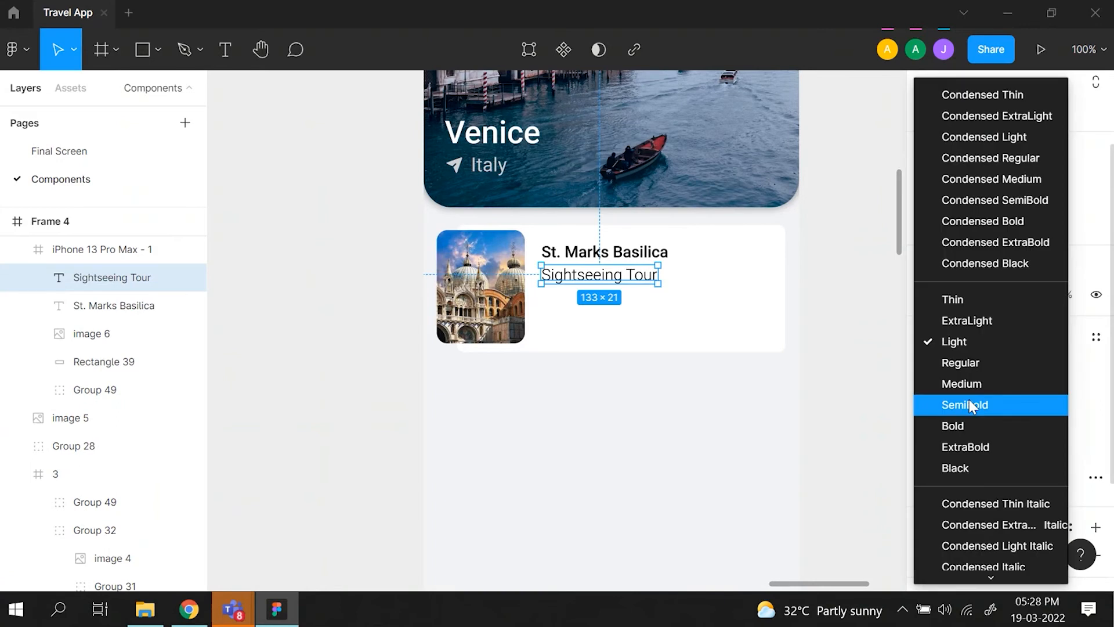
{"action": "left_click", "coordinate": [882, 377]}
{"action": "left_click", "coordinate": [1053, 399]}
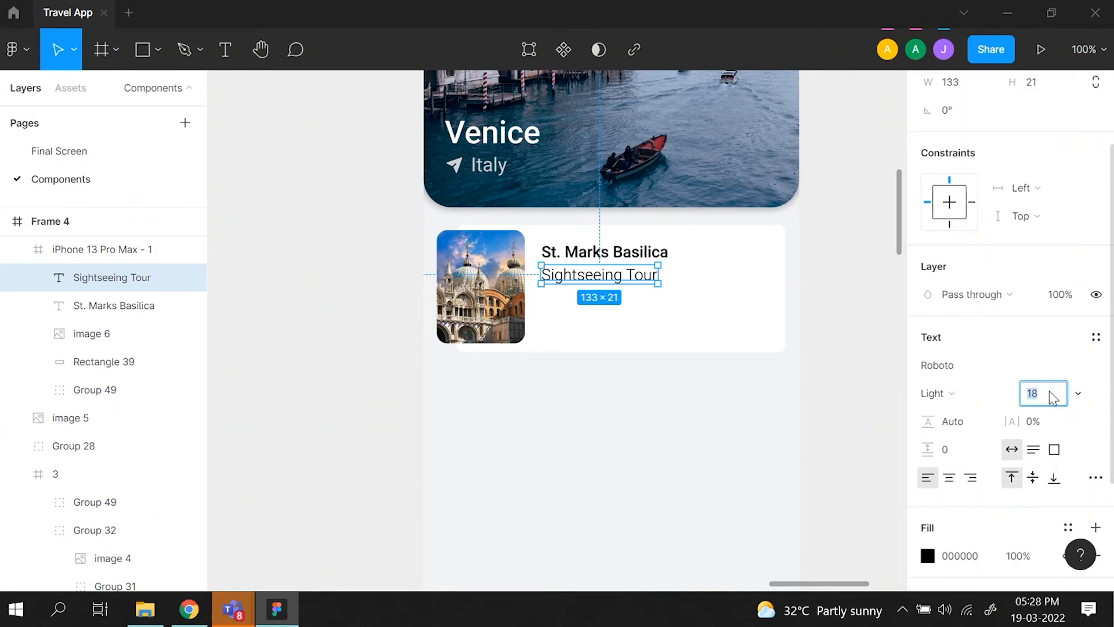
{"action": "key", "text": "Return"}
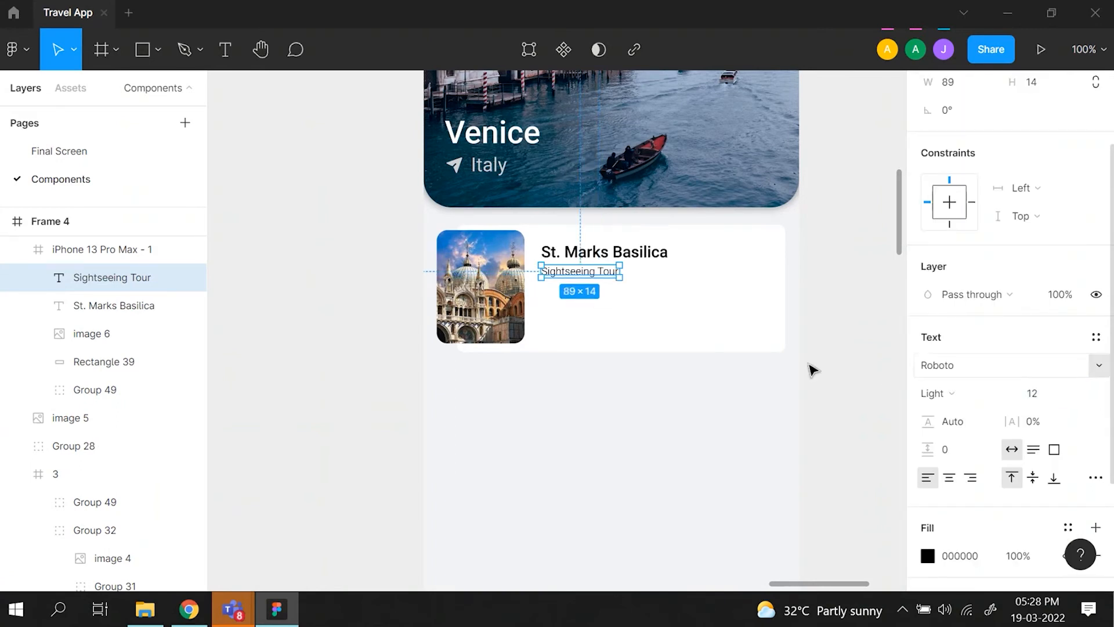
{"action": "left_click", "coordinate": [642, 292]}
- Change the fill of the new card's Sightseeing Tour text to dark grey 5C5C5C
{"action": "left_click", "coordinate": [616, 275]}
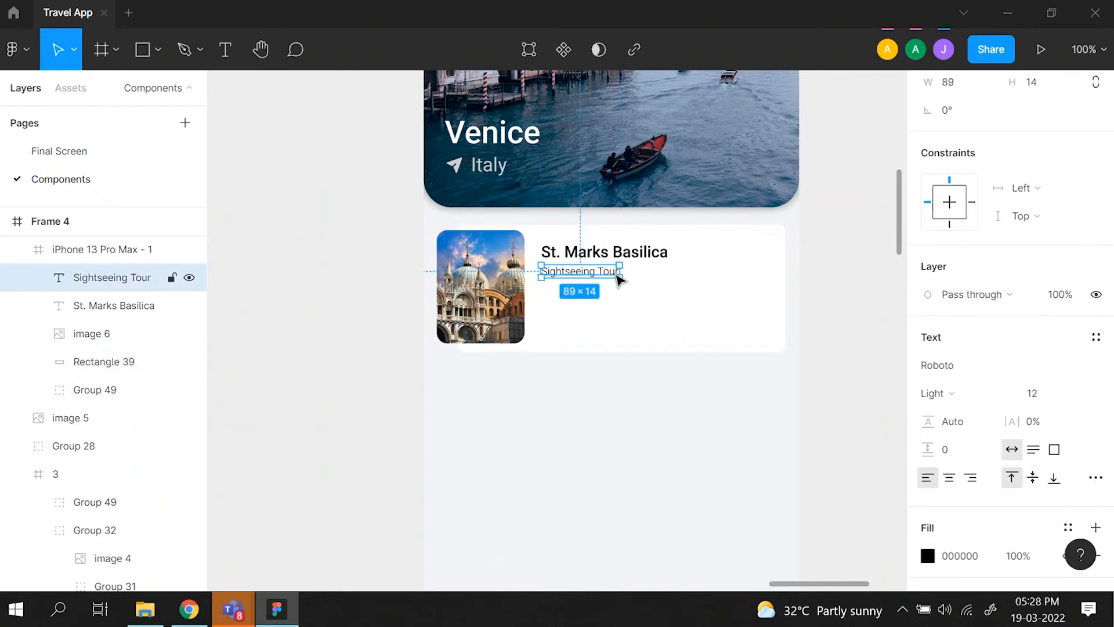
{"action": "scroll", "coordinate": [940, 555], "scroll_direction": "down", "scroll_amount": 2}
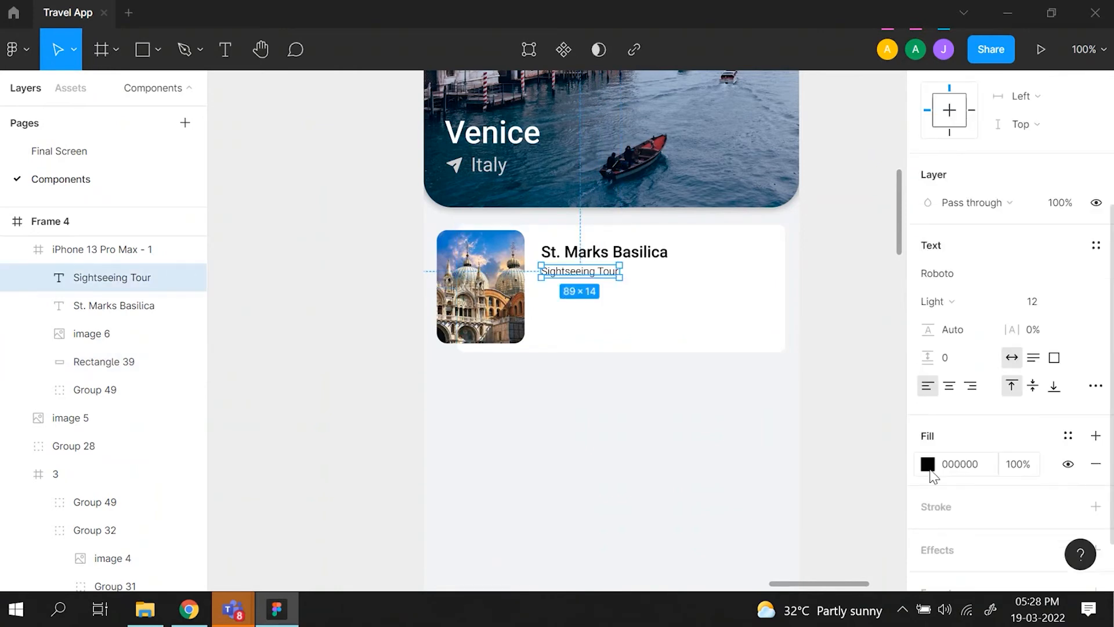
{"action": "left_click", "coordinate": [931, 464]}
{"action": "left_click", "coordinate": [699, 360]}
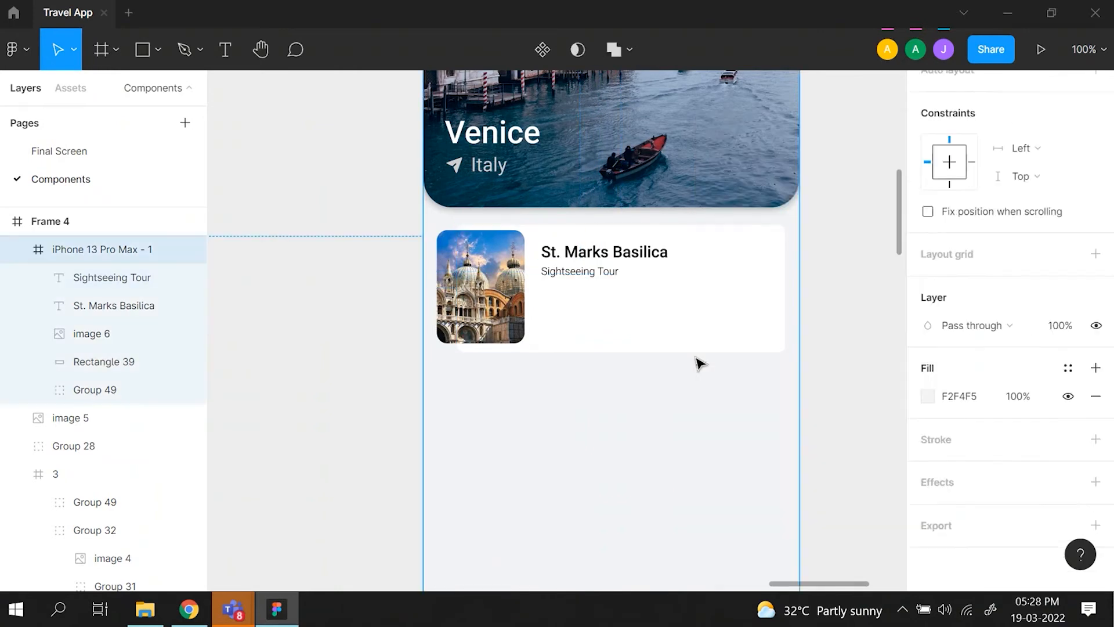
{"action": "left_click", "coordinate": [571, 272]}
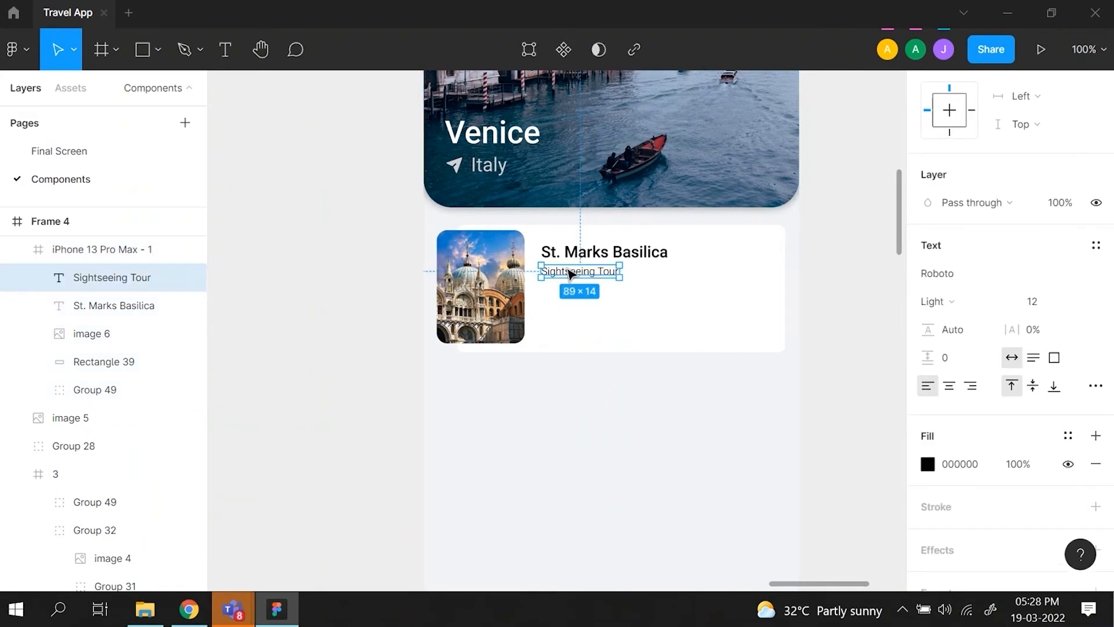
{"action": "left_click", "coordinate": [930, 470]}
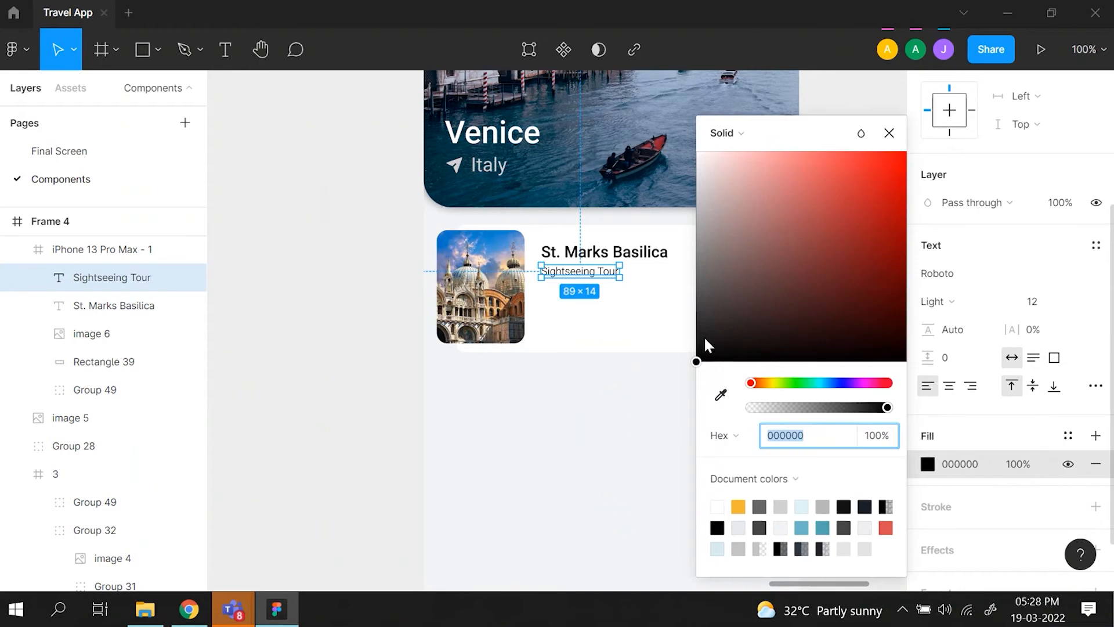
{"action": "left_click_drag", "start_coordinate": [699, 366], "coordinate": [671, 287]}
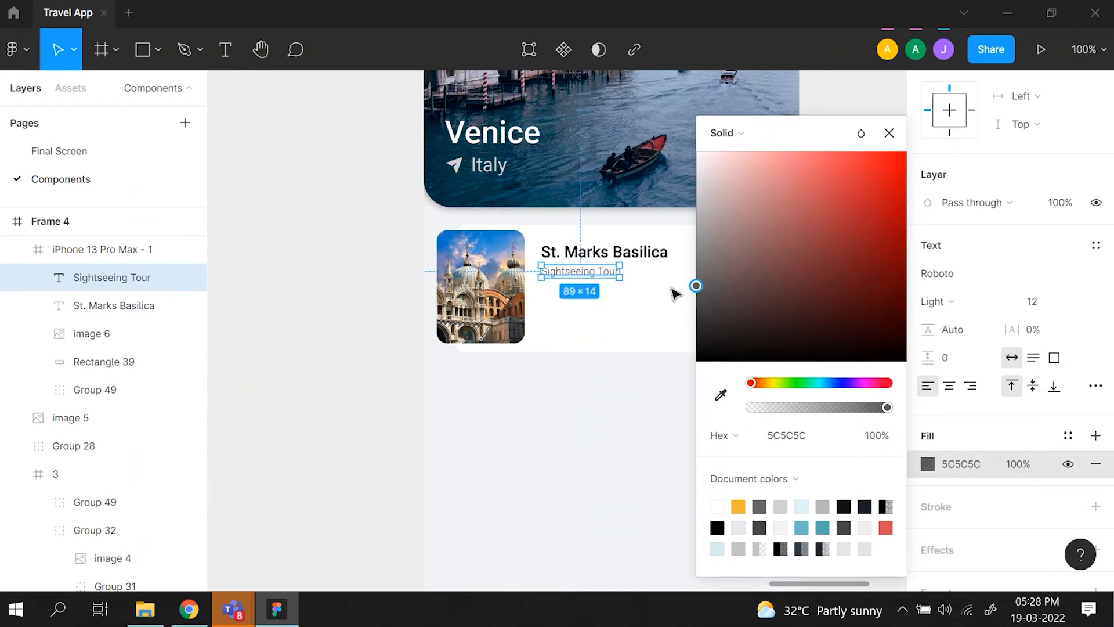
{"action": "left_click", "coordinate": [664, 399]}
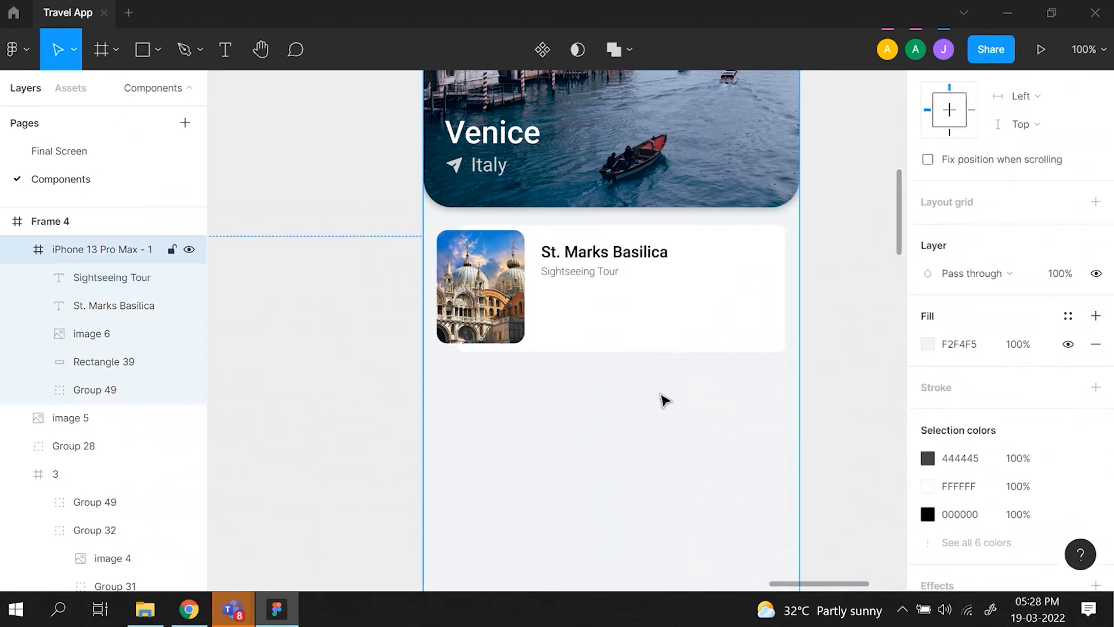
- Measure the vertical gap between the Sightseeing Tour text and the title above it
{"action": "left_click", "coordinate": [574, 277]}
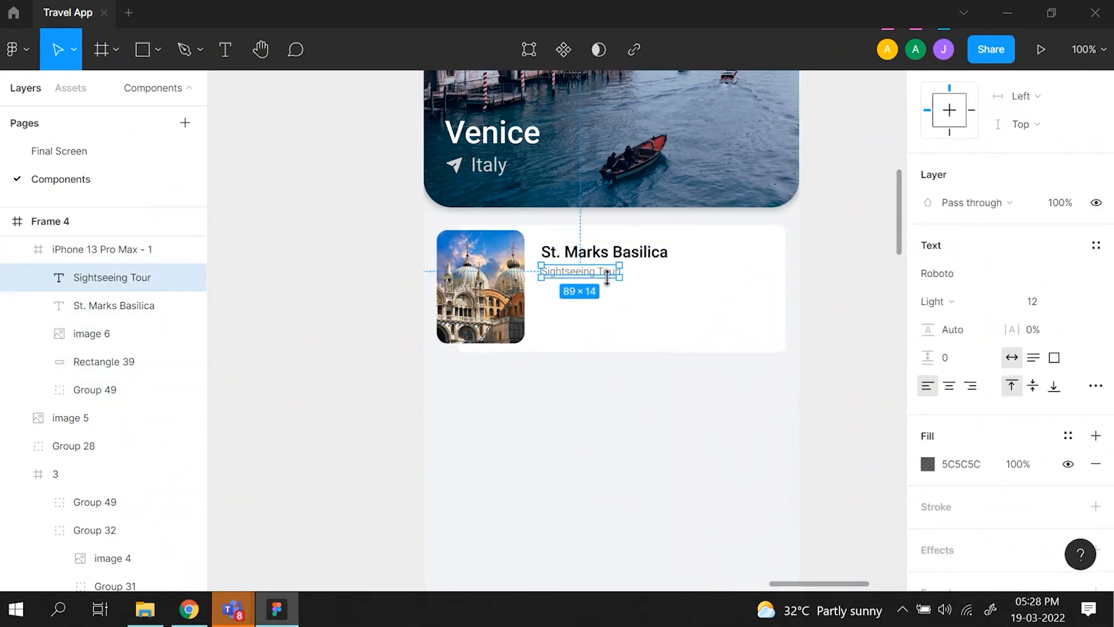
{"action": "key", "text": "alt"}
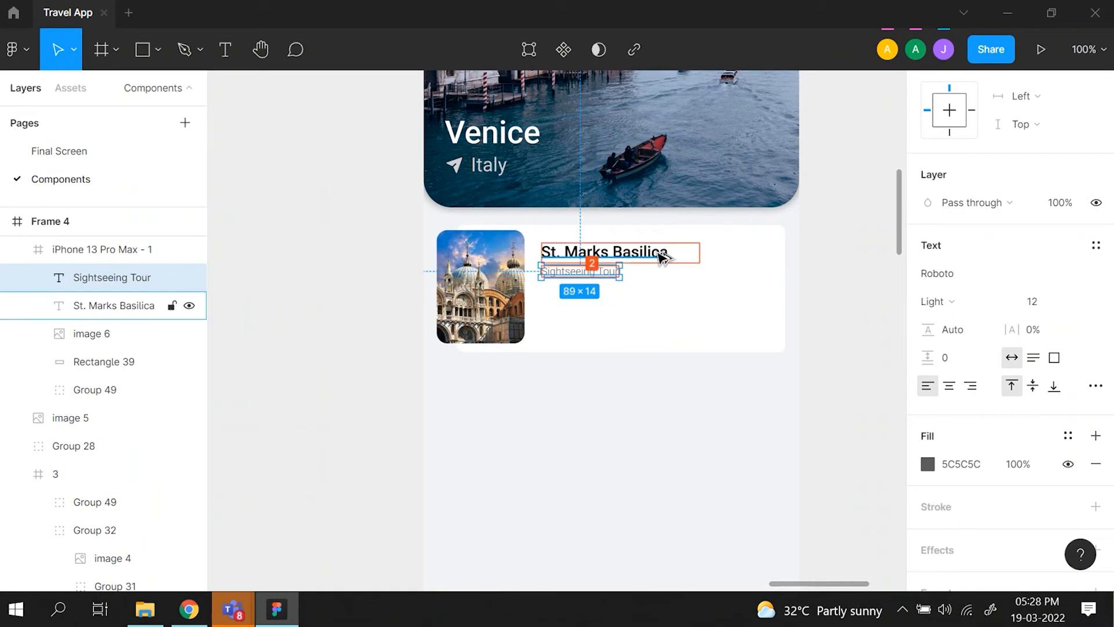
{"action": "left_click", "coordinate": [668, 299]}
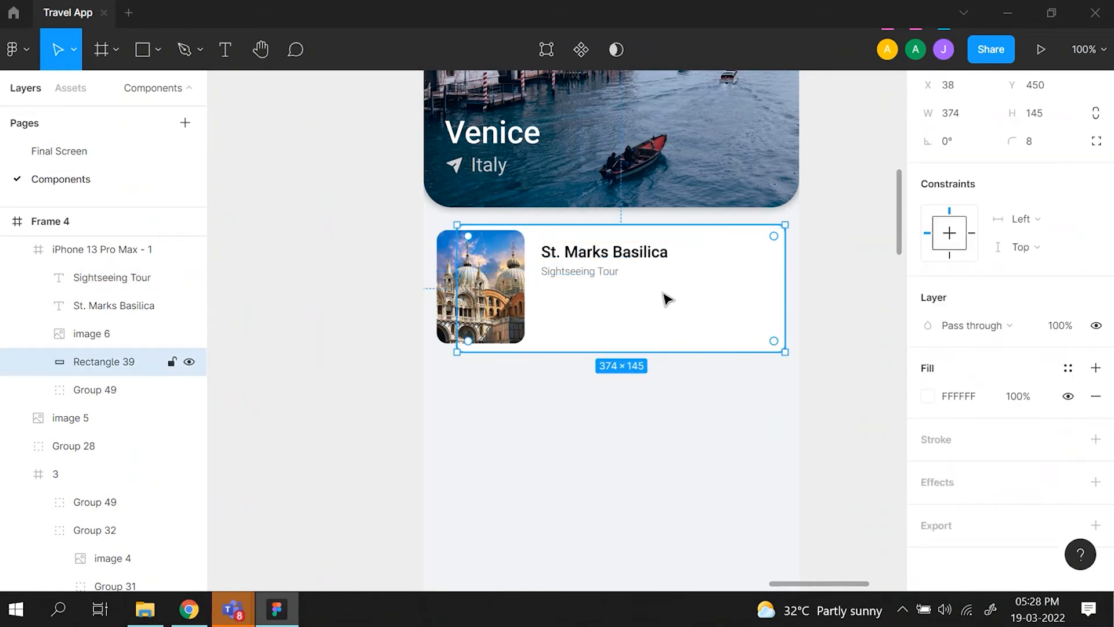
- Inspect the dimensions of the first rating star in the reference St.Marks Basilica card
{"action": "scroll", "coordinate": [668, 299], "scroll_direction": "left", "scroll_amount": 5}
{"action": "scroll", "coordinate": [667, 299], "scroll_direction": "up", "scroll_amount": 6}
{"action": "key", "text": "ctrl+minus"}
{"action": "scroll", "coordinate": [667, 299], "scroll_direction": "left", "scroll_amount": 2}
{"action": "scroll", "coordinate": [668, 299], "scroll_direction": "down", "scroll_amount": 2}
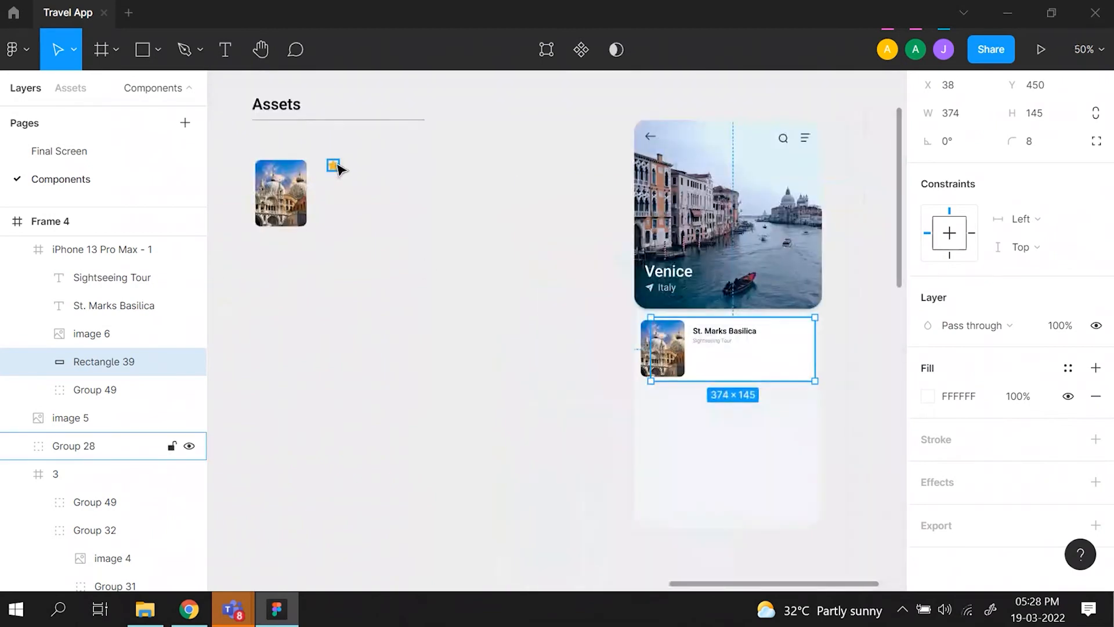
{"action": "scroll", "coordinate": [235, 331], "scroll_direction": "left", "scroll_amount": 4}
{"action": "scroll", "coordinate": [235, 330], "scroll_direction": "down", "scroll_amount": 2}
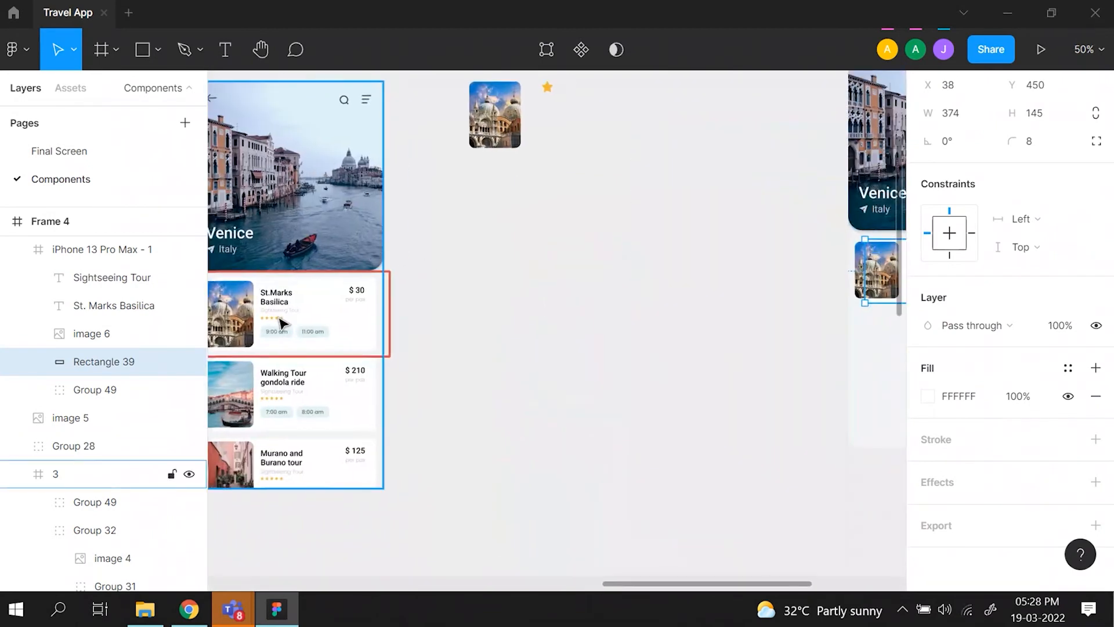
{"action": "key", "text": "ctrl+plus"}
{"action": "scroll", "coordinate": [282, 324], "scroll_direction": "left", "scroll_amount": 7}
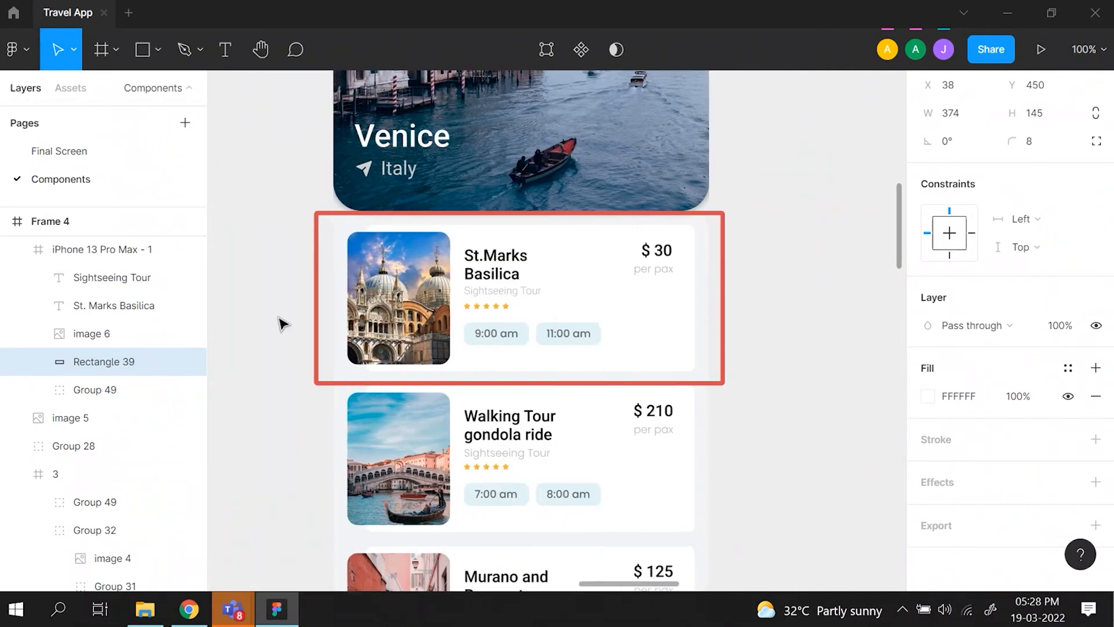
{"action": "key", "text": "ctrl+plus"}
{"action": "scroll", "coordinate": [359, 272], "scroll_direction": "left", "scroll_amount": 3}
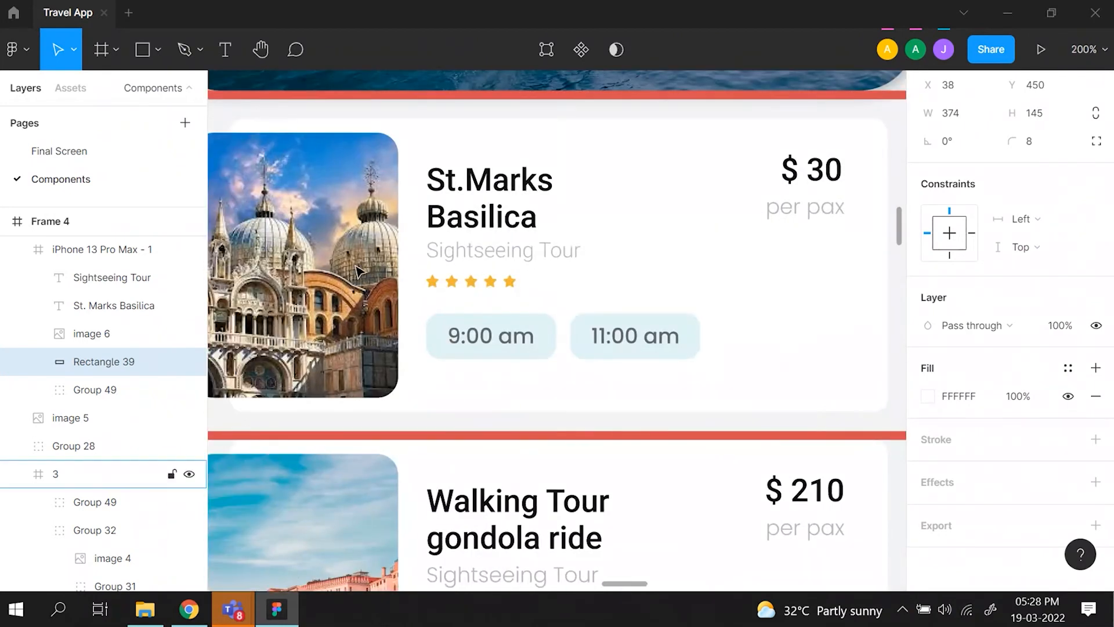
{"action": "double_click", "coordinate": [436, 287]}
{"action": "double_click", "coordinate": [436, 287]}
{"action": "double_click", "coordinate": [436, 286]}
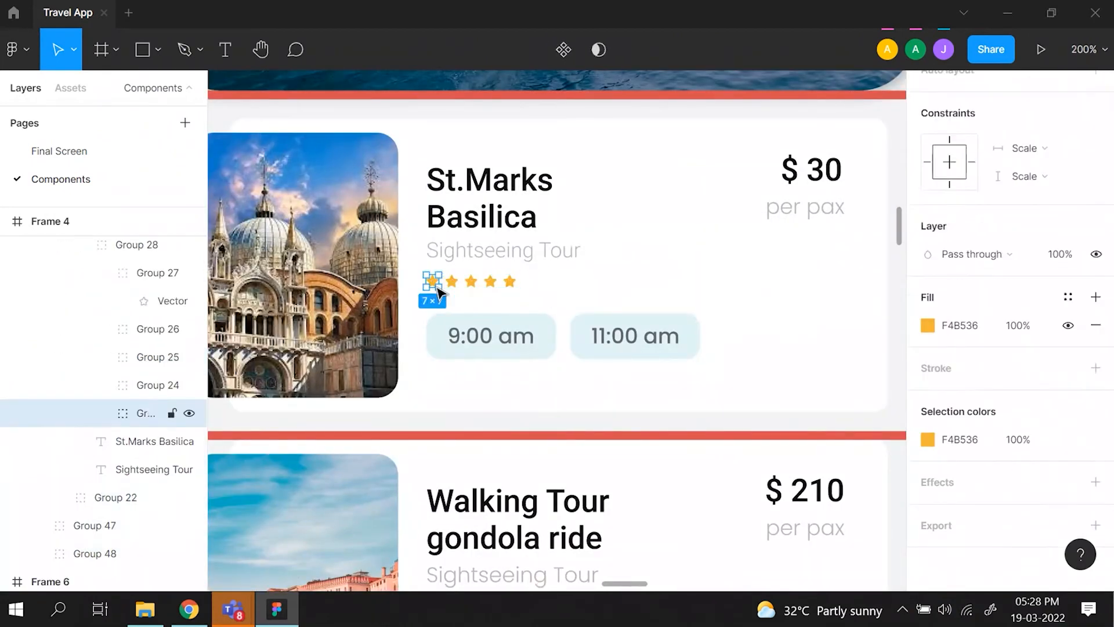
{"action": "scroll", "coordinate": [1096, 206], "scroll_direction": "up", "scroll_amount": 4}
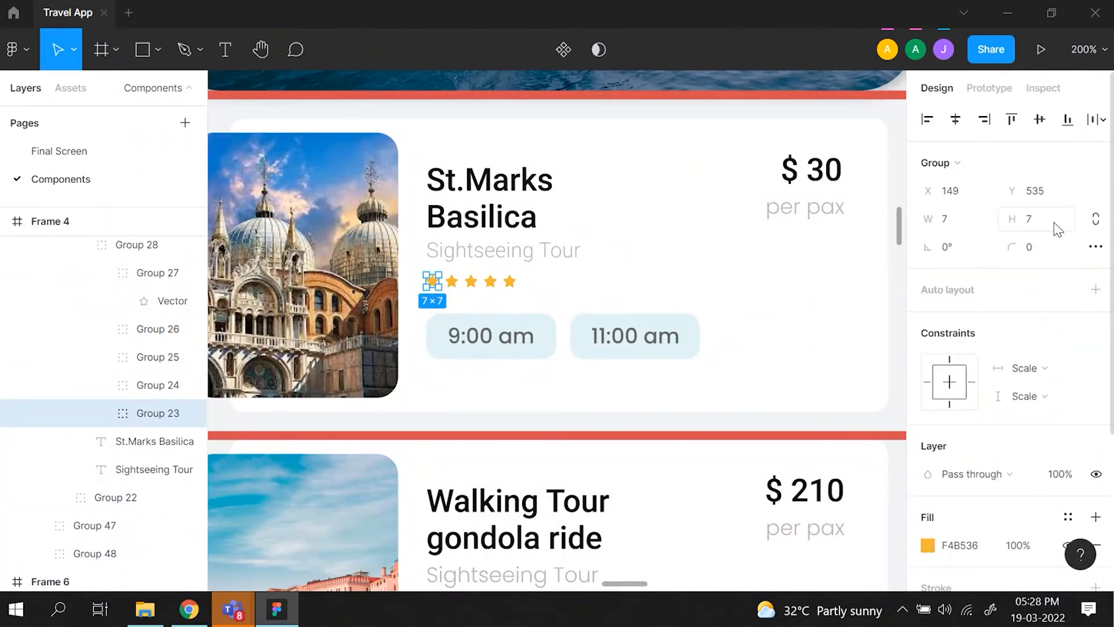
- Duplicate the star from Assets and place the copy below the new card's Sightseeing Tour text, at about X 134, Y 522
{"action": "scroll", "coordinate": [724, 256], "scroll_direction": "right", "scroll_amount": 4}
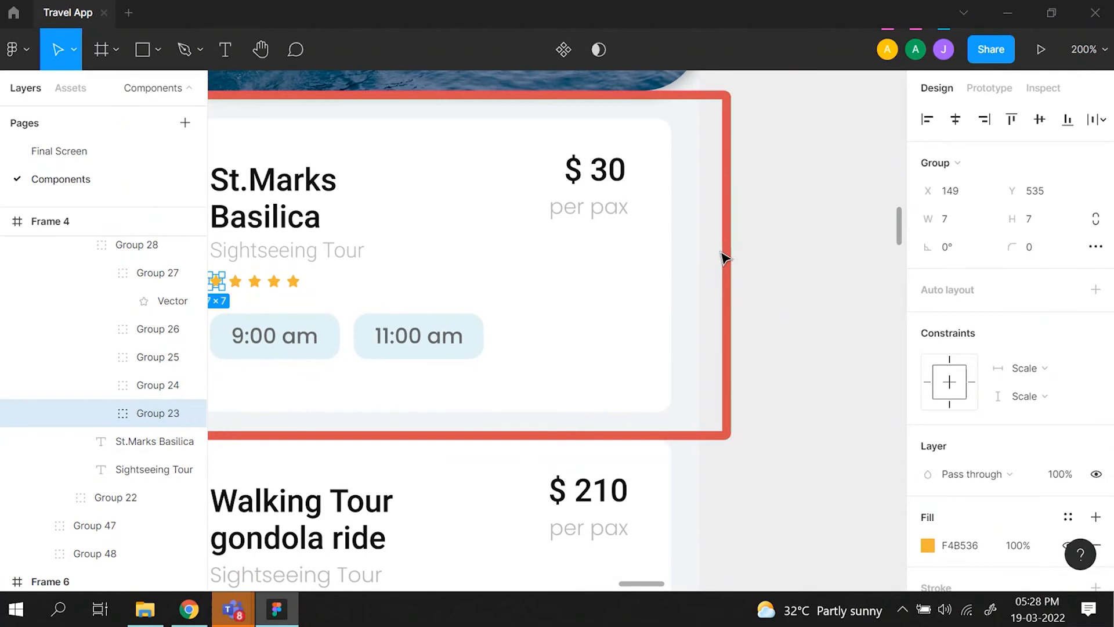
{"action": "key", "text": "ctrl+minus"}
{"action": "scroll", "coordinate": [724, 258], "scroll_direction": "right", "scroll_amount": 6}
{"action": "scroll", "coordinate": [723, 259], "scroll_direction": "up", "scroll_amount": 7}
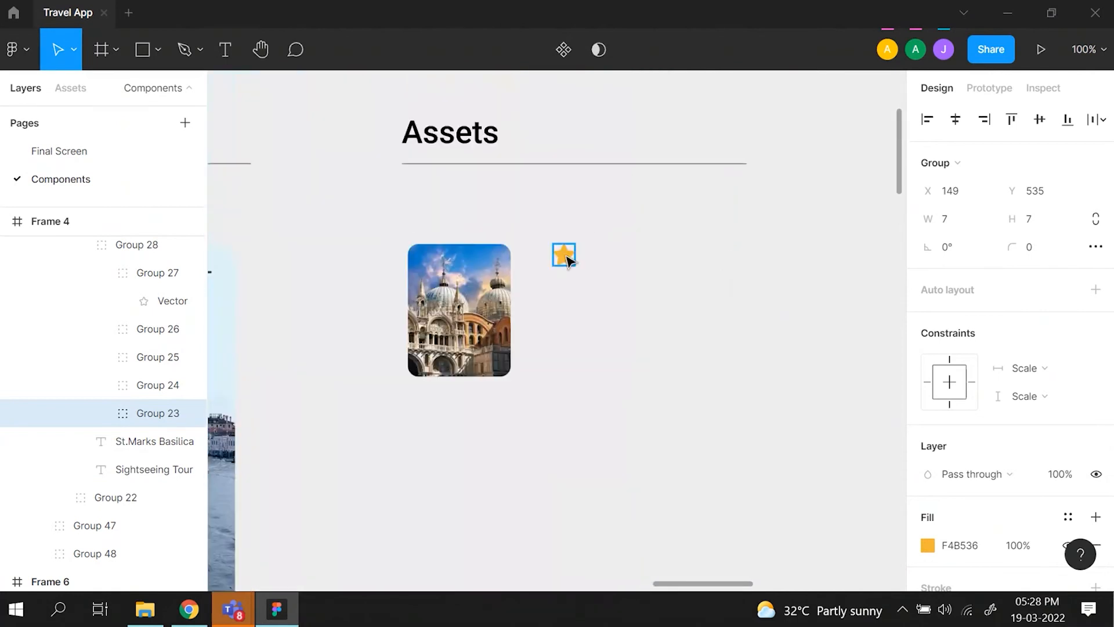
{"action": "left_click", "coordinate": [568, 260]}
{"action": "key", "text": "ctrl+d"}
{"action": "scroll", "coordinate": [568, 260], "scroll_direction": "right", "scroll_amount": 5}
{"action": "left_click_drag", "start_coordinate": [968, 463], "coordinate": [528, 463]}
- Open the width of the new card's star for editing
{"action": "left_click", "coordinate": [963, 223]}
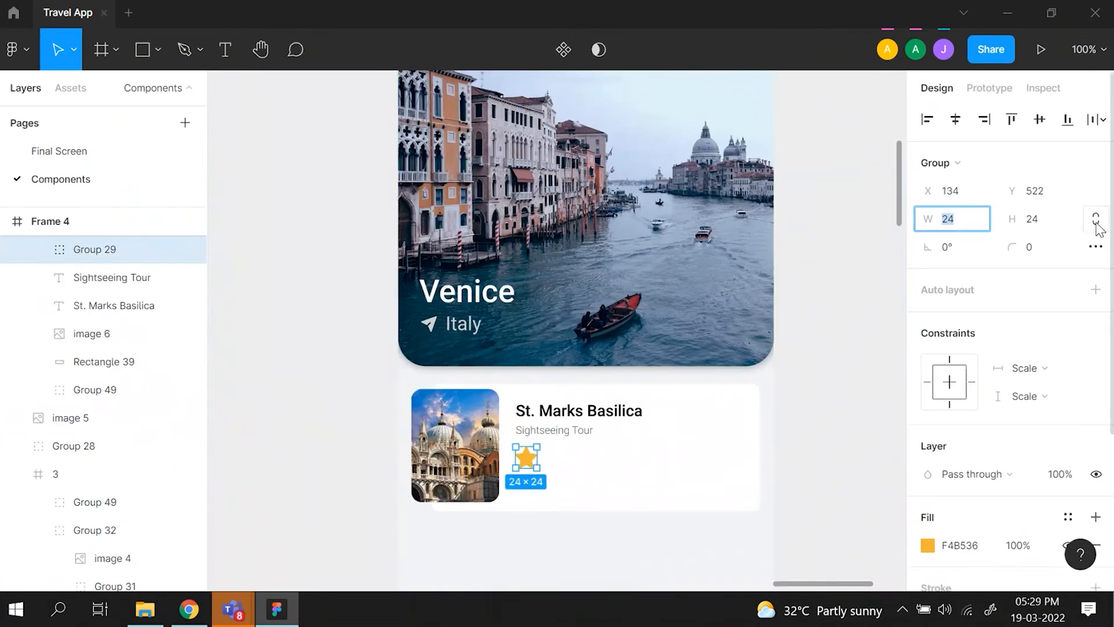
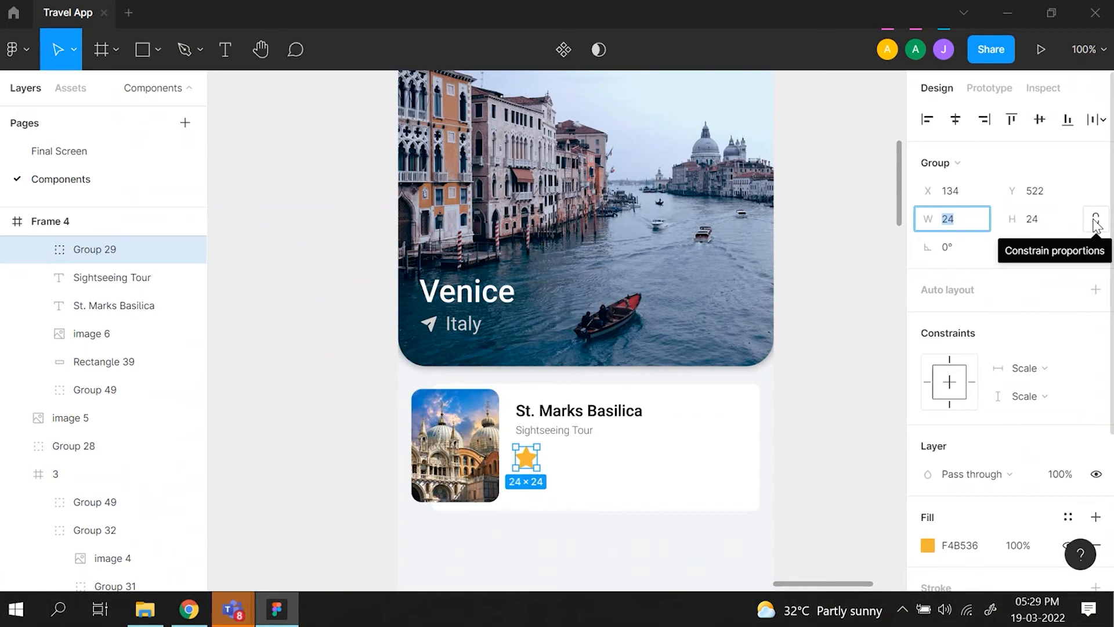
{"action": "type", "text": "7"}
{"action": "key", "text": "Return"}
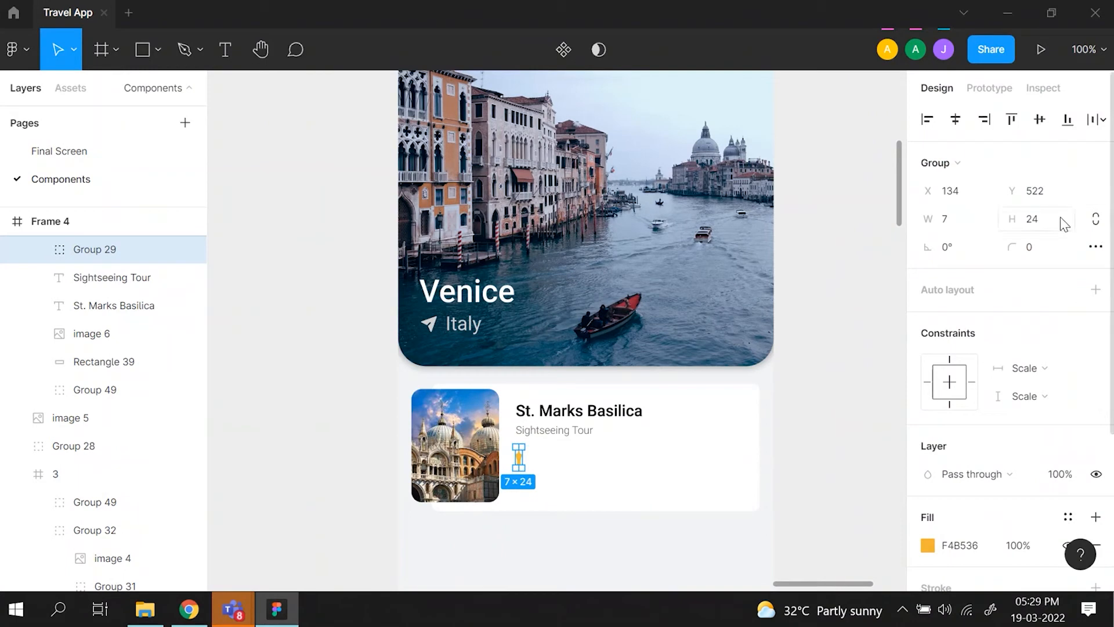
{"action": "key", "text": "ctrl+z"}
- Constrain the new card's star proportions and set its width to 7, making the star 7 × 7
{"action": "left_click", "coordinate": [1097, 224]}
{"action": "left_click", "coordinate": [971, 229]}
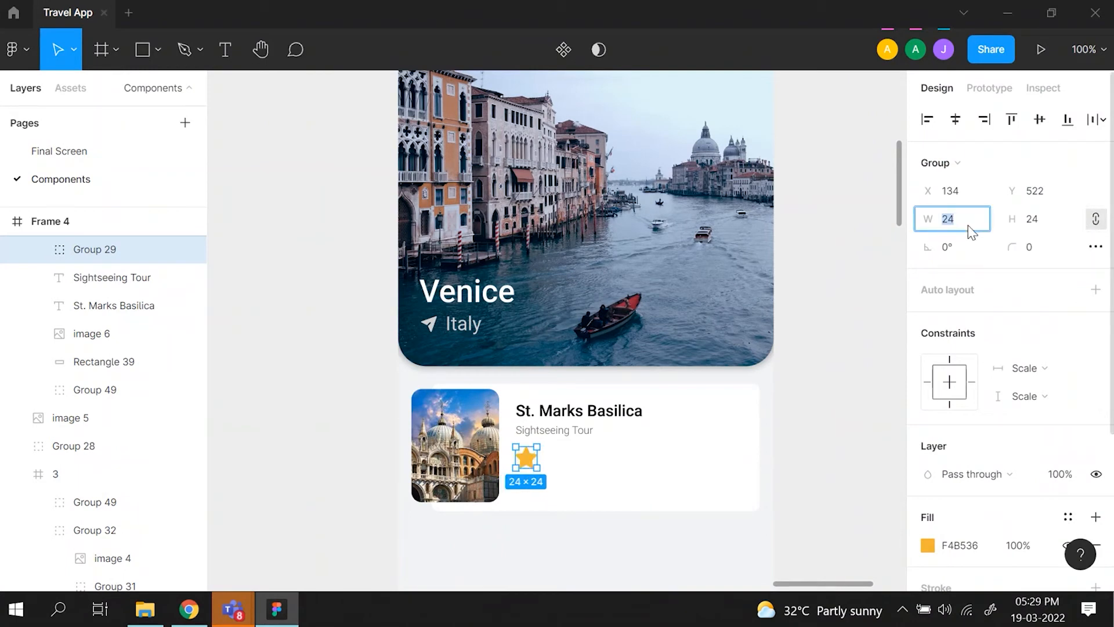
{"action": "key", "text": "Return"}
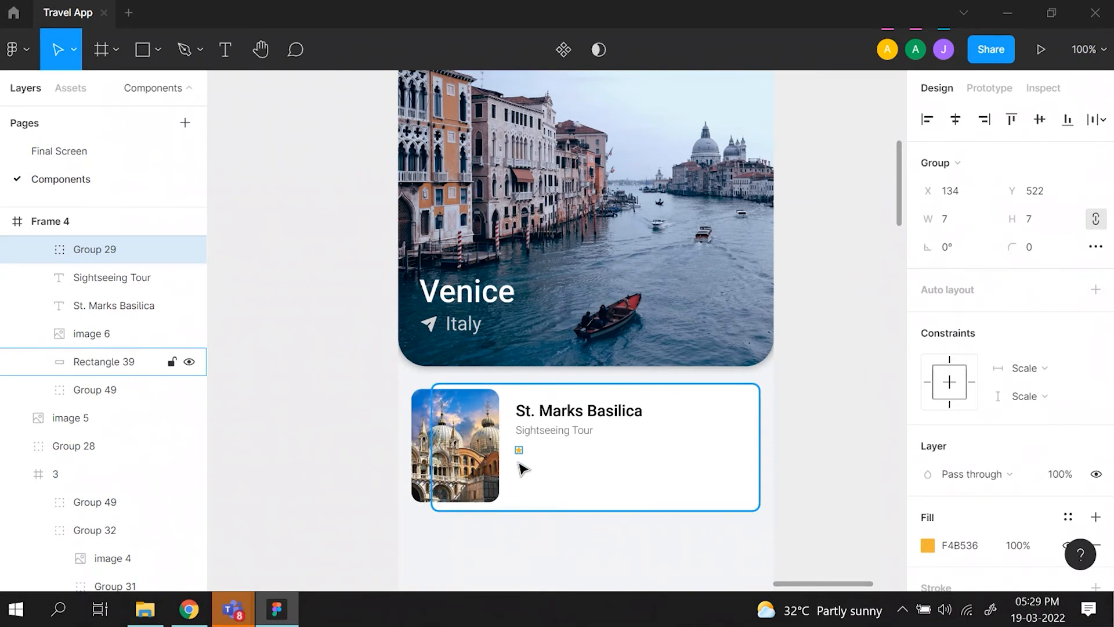
- Move the small star up beneath the Sightseeing Tour text, to X 134, Y 518
{"action": "key", "text": "ctrl+plus"}
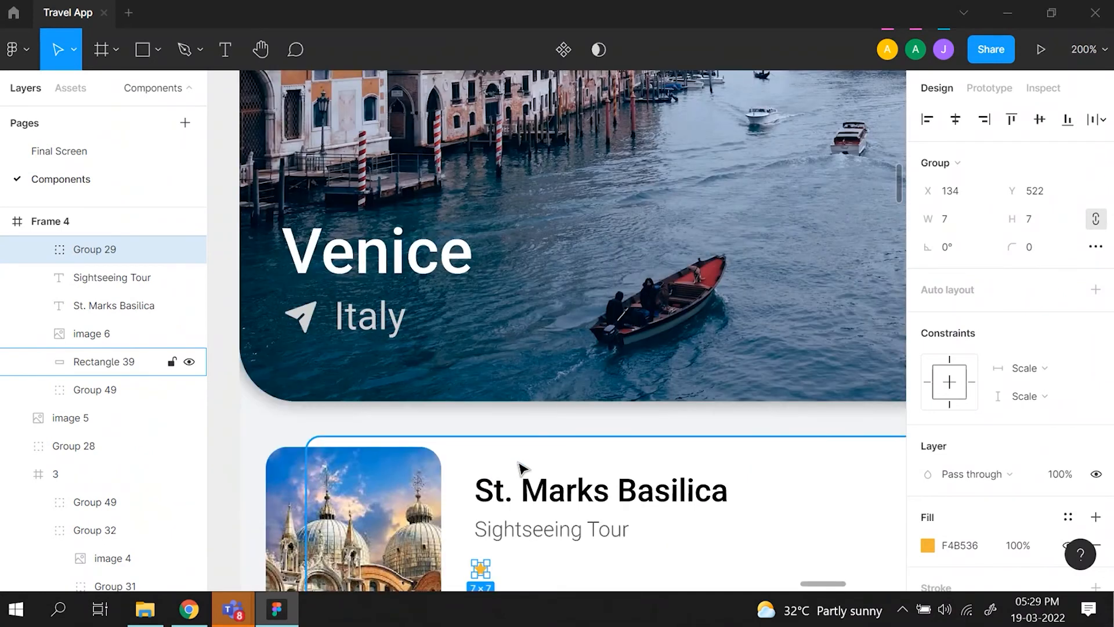
{"action": "key", "text": "ctrl+plus"}
{"action": "scroll", "coordinate": [523, 469], "scroll_direction": "down", "scroll_amount": 5}
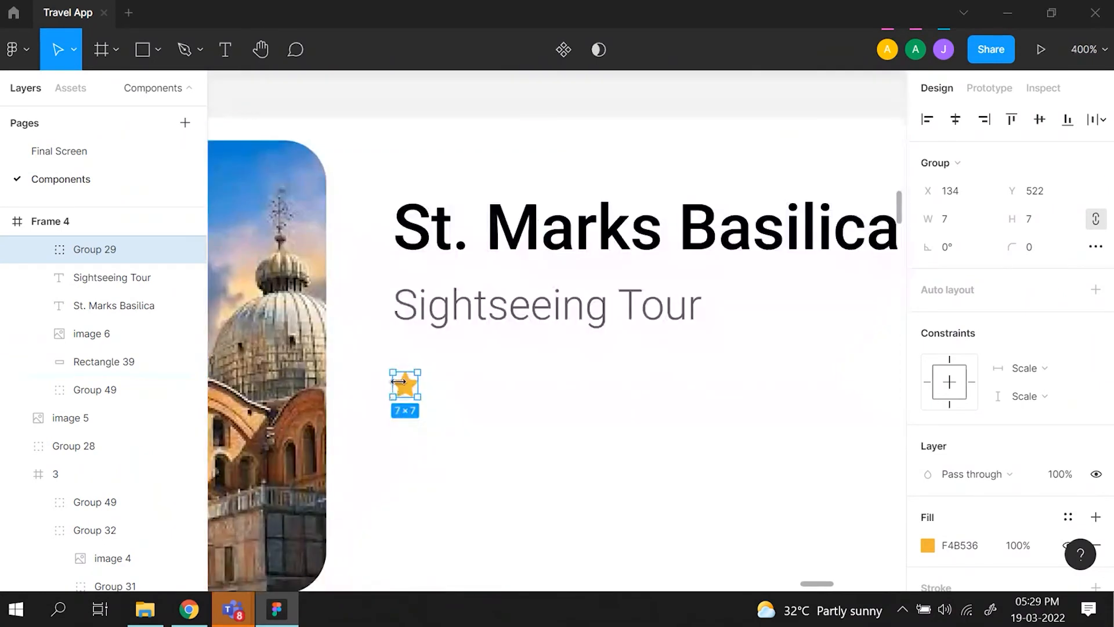
{"action": "mouse_move", "coordinate": [407, 391]}
{"action": "left_mouse_down"}
{"action": "mouse_move", "coordinate": [407, 370]}
{"action": "mouse_move", "coordinate": [407, 380]}
{"action": "left_mouse_up"}
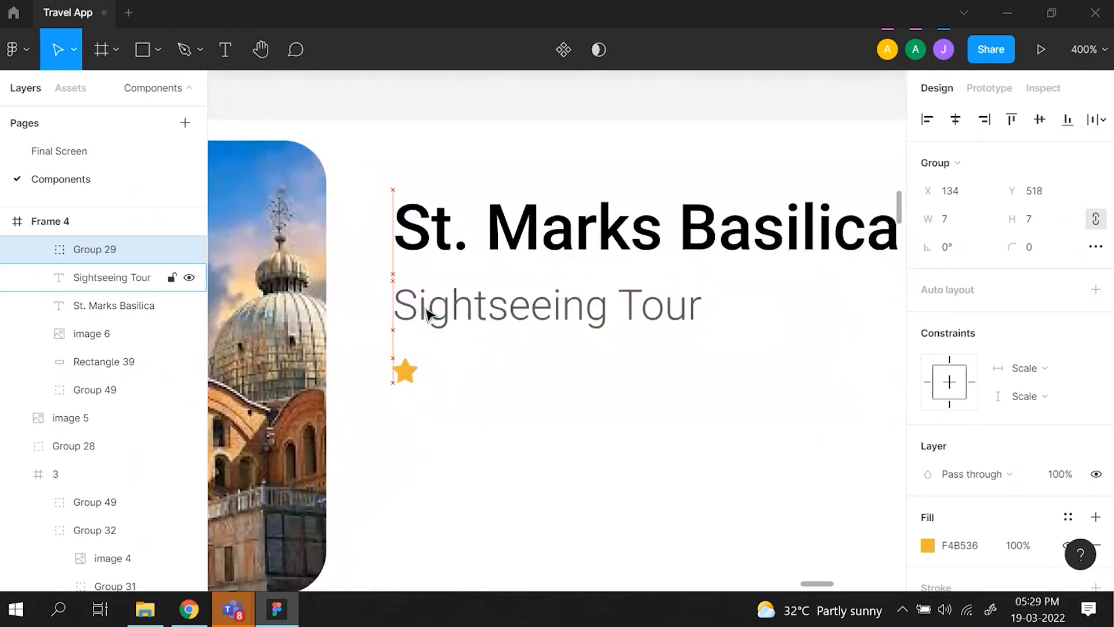
{"action": "key", "text": "Down"}
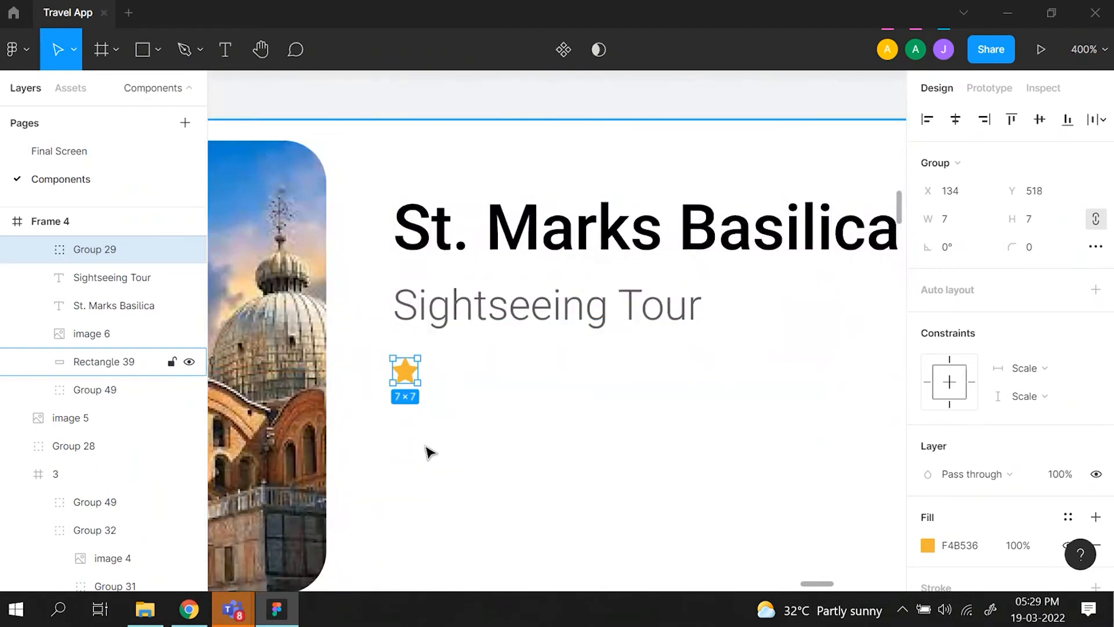
{"action": "key", "text": "ctrl+d"}
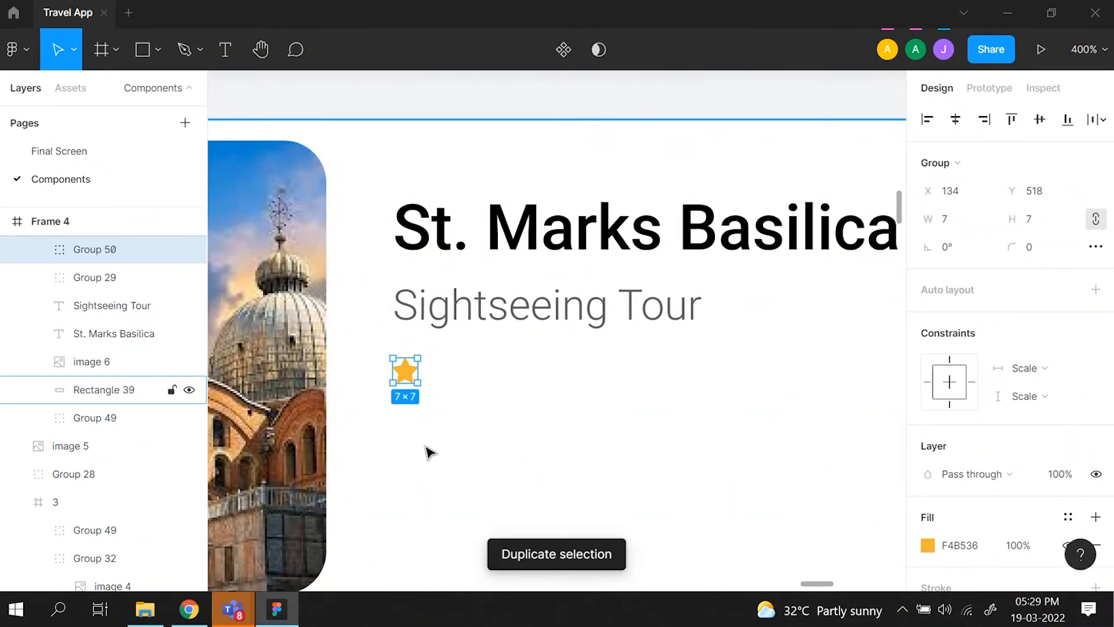
{"action": "key", "text": "shift+Right"}
{"action": "key", "text": "shift+Right"}
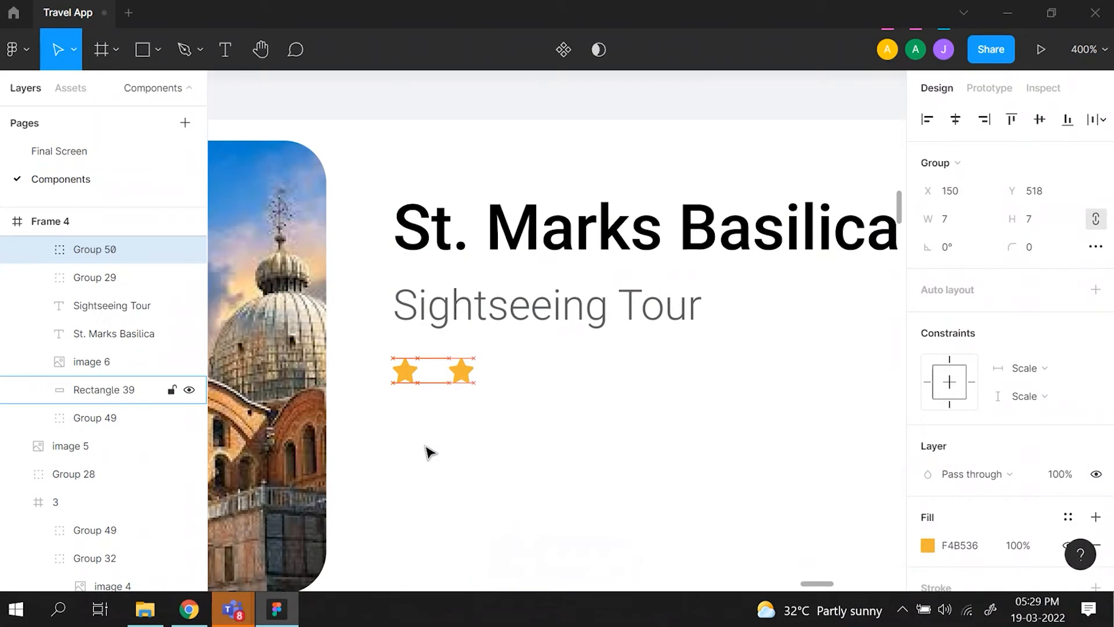
{"action": "key", "text": "Delete"}
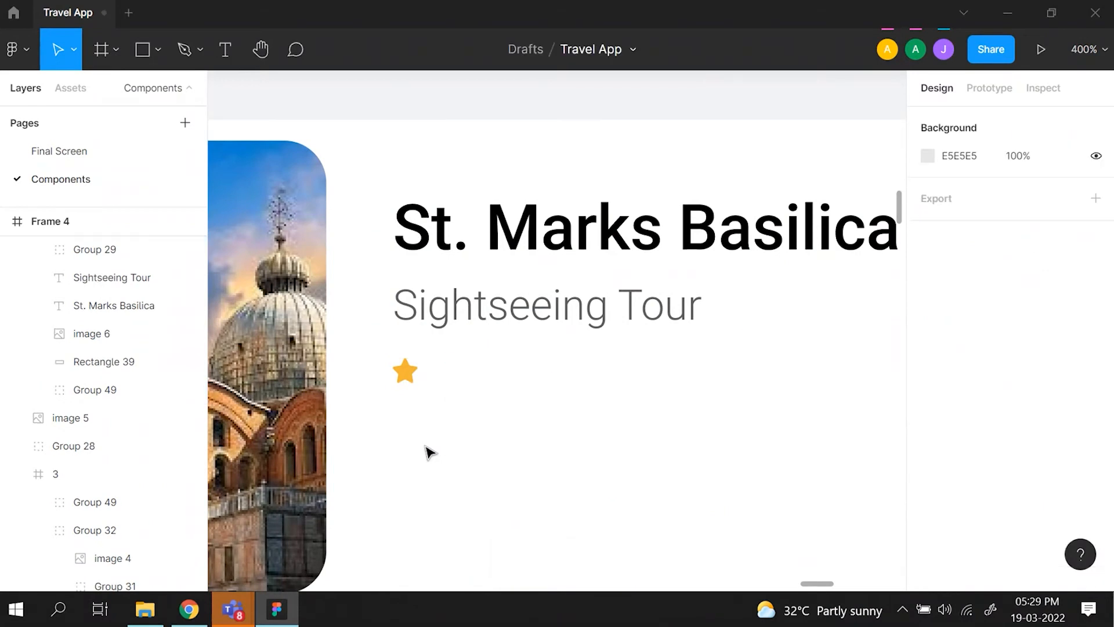
- Duplicate the 7 × 7 star and place the copy beside it in the same row, at X 149, Y 518
{"action": "left_click", "coordinate": [408, 371]}
{"action": "left_click", "coordinate": [414, 374]}
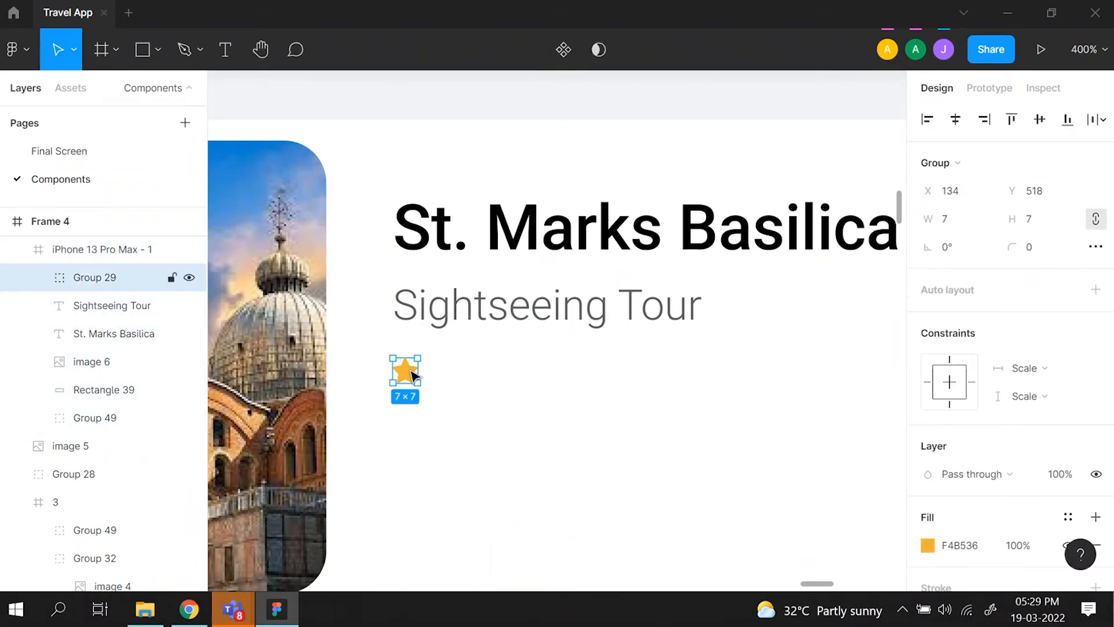
{"action": "key", "text": "ctrl+d"}
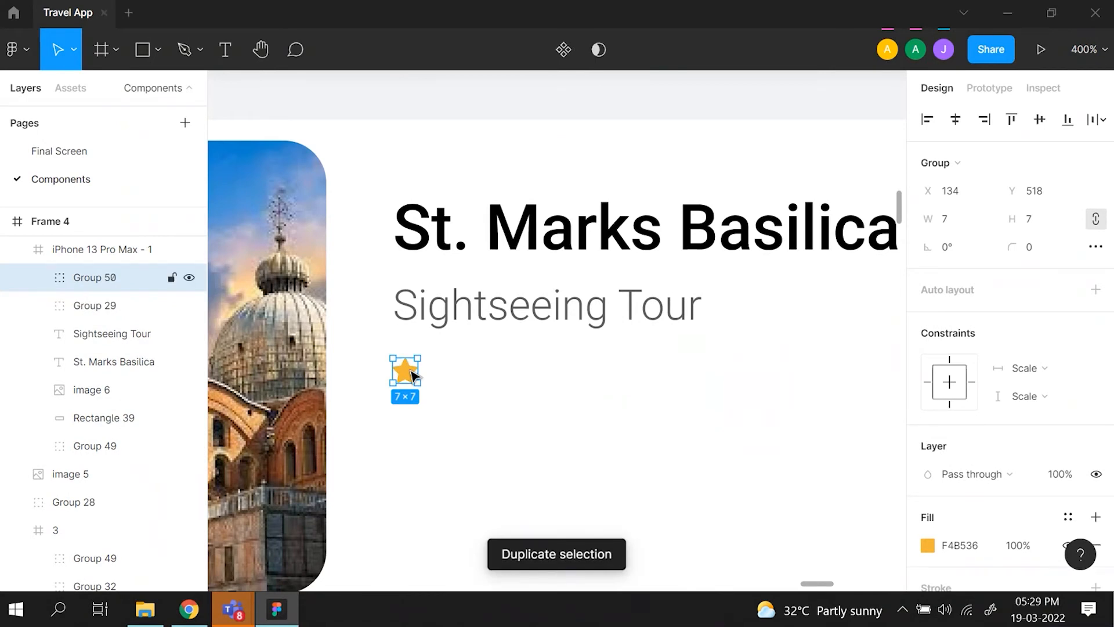
{"action": "key", "text": "shift+Right"}
{"action": "key", "text": "shift+Right"}
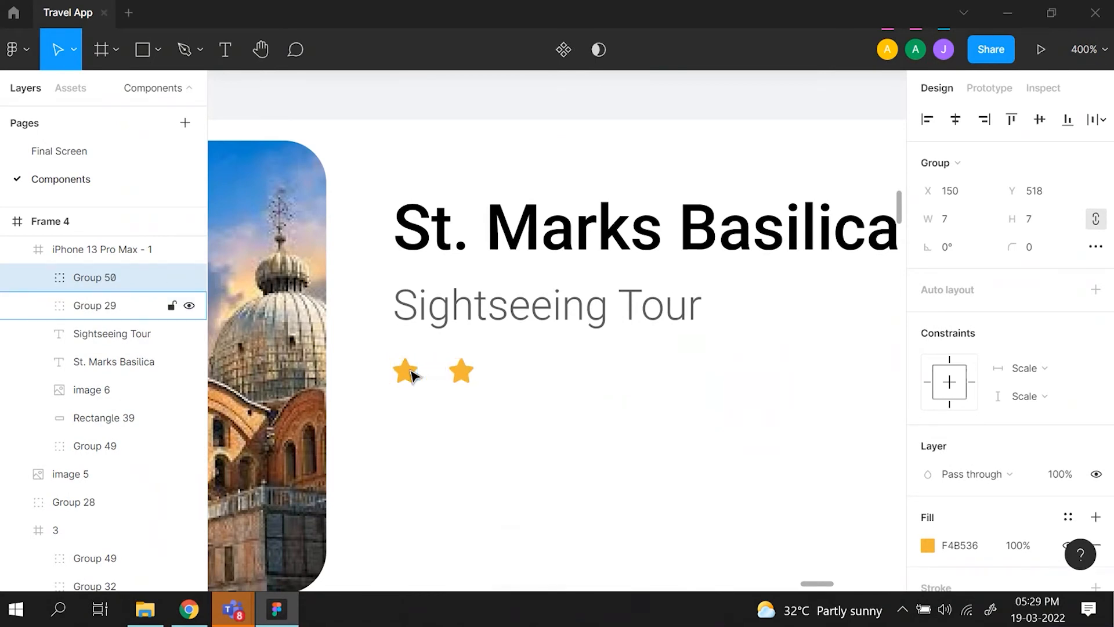
{"action": "key", "text": "alt"}
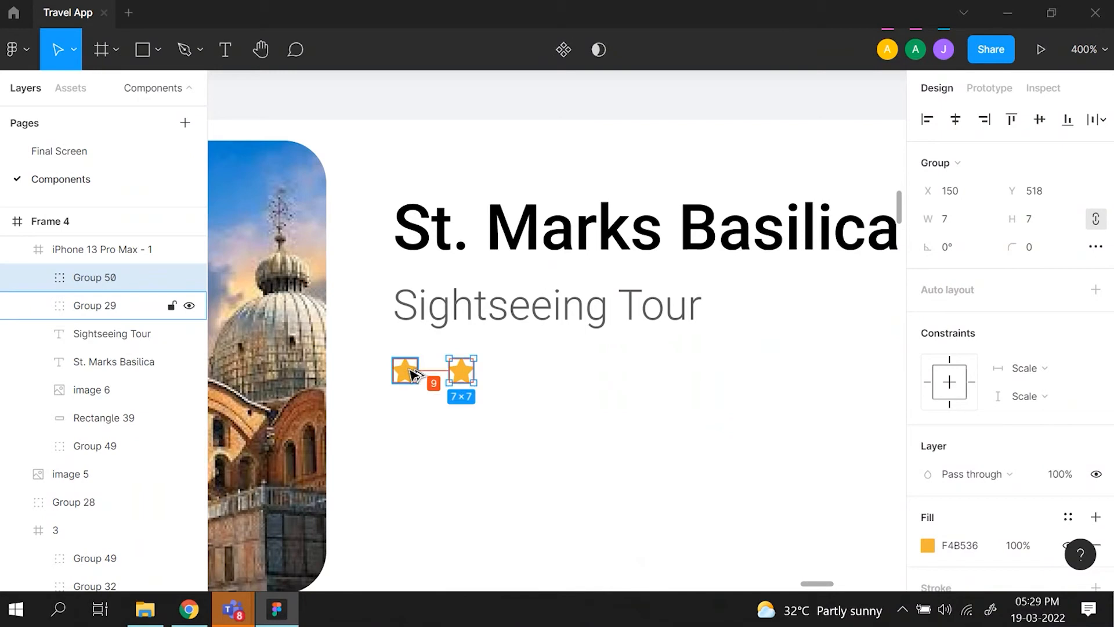
{"action": "key", "text": "Left"}
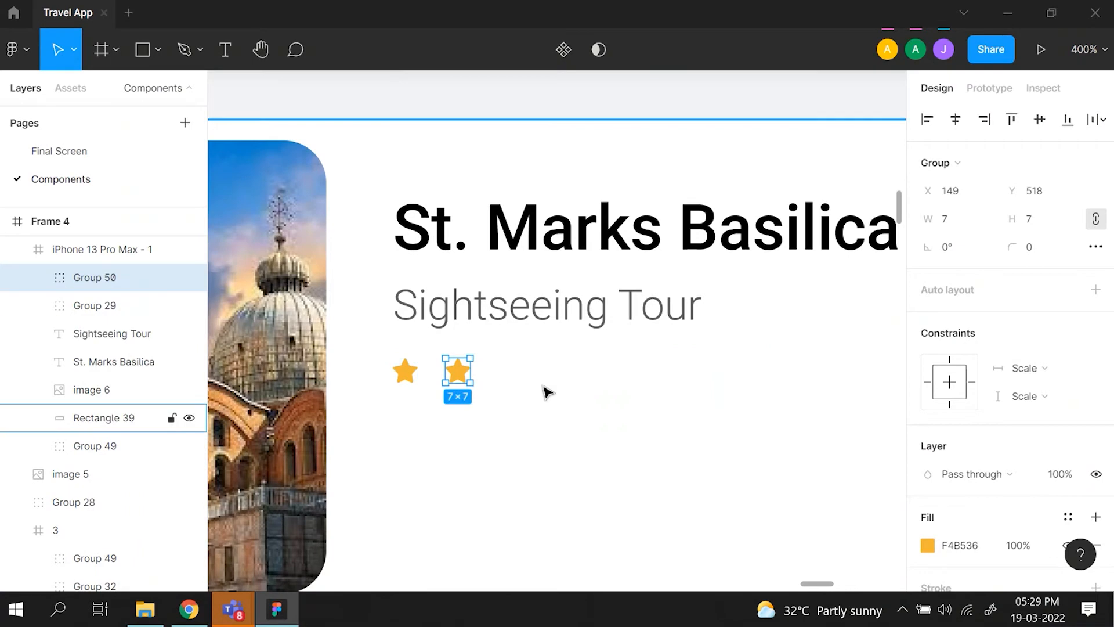
- Repeat the spaced star duplication three times to form a row of five stars ending at X 194
{"action": "key", "text": "ctrl+d"}
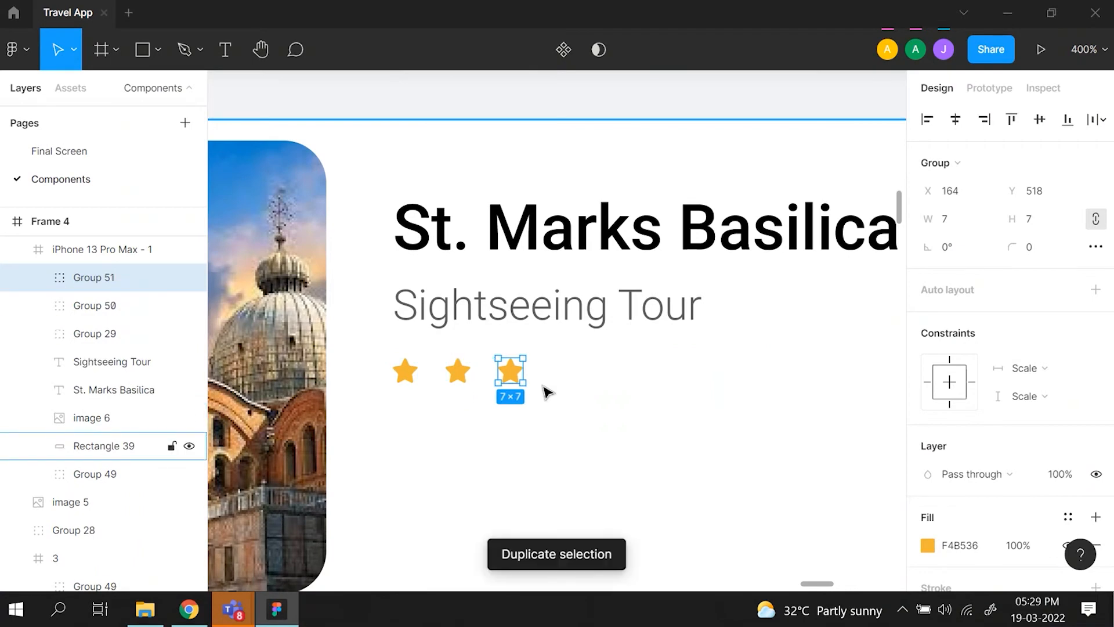
{"action": "key", "text": "ctrl+d"}
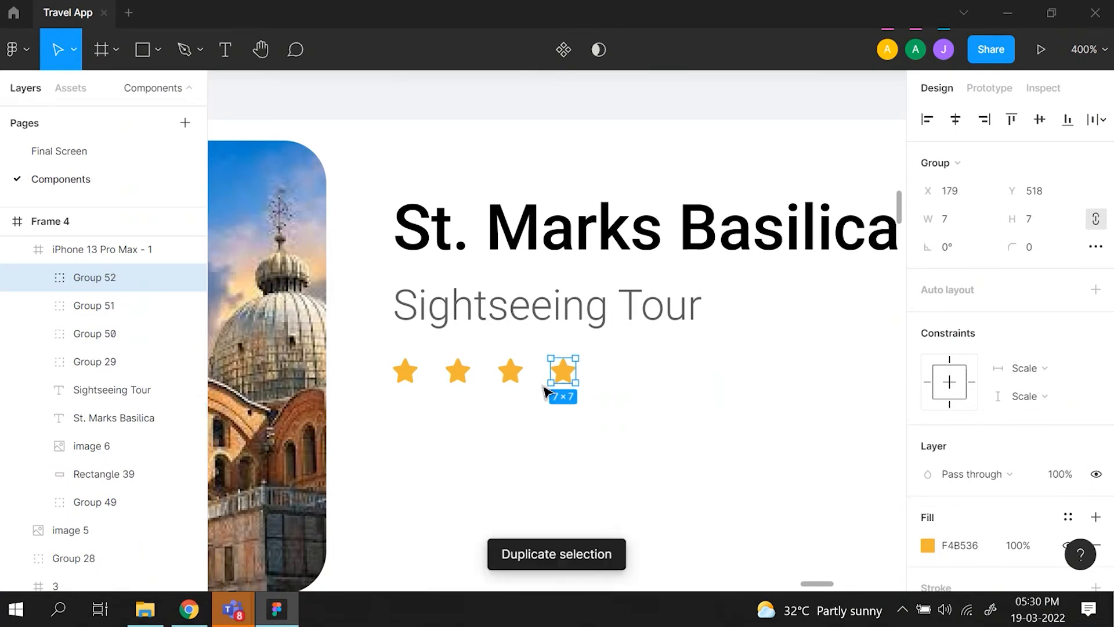
{"action": "key", "text": "ctrl+d"}
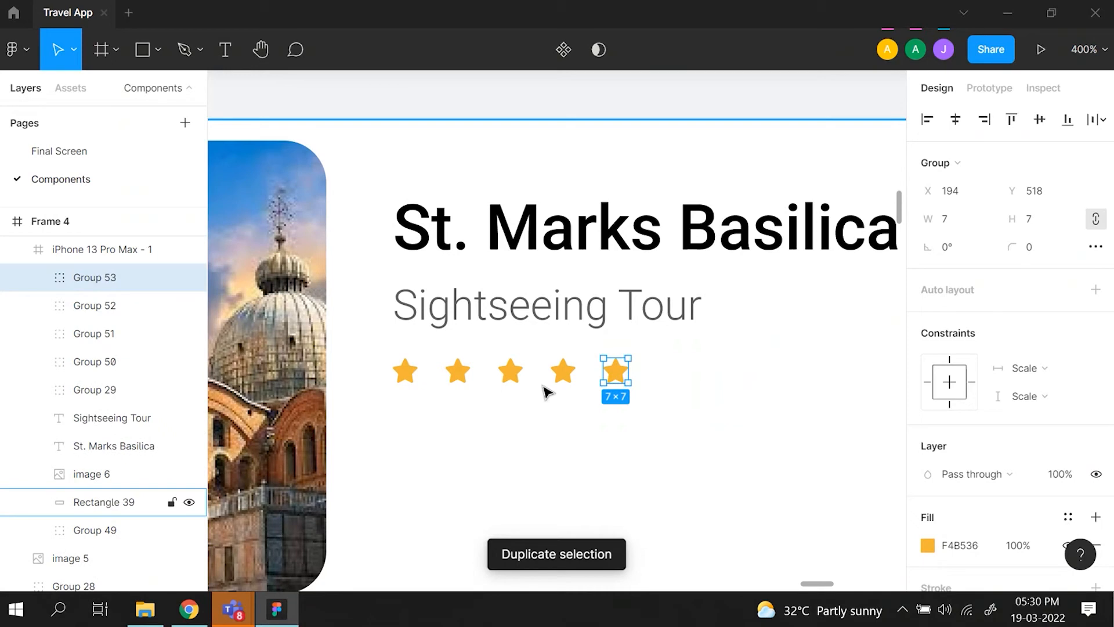
{"action": "key", "text": "ctrl+d"}
{"action": "key", "text": "ctrl+d"}
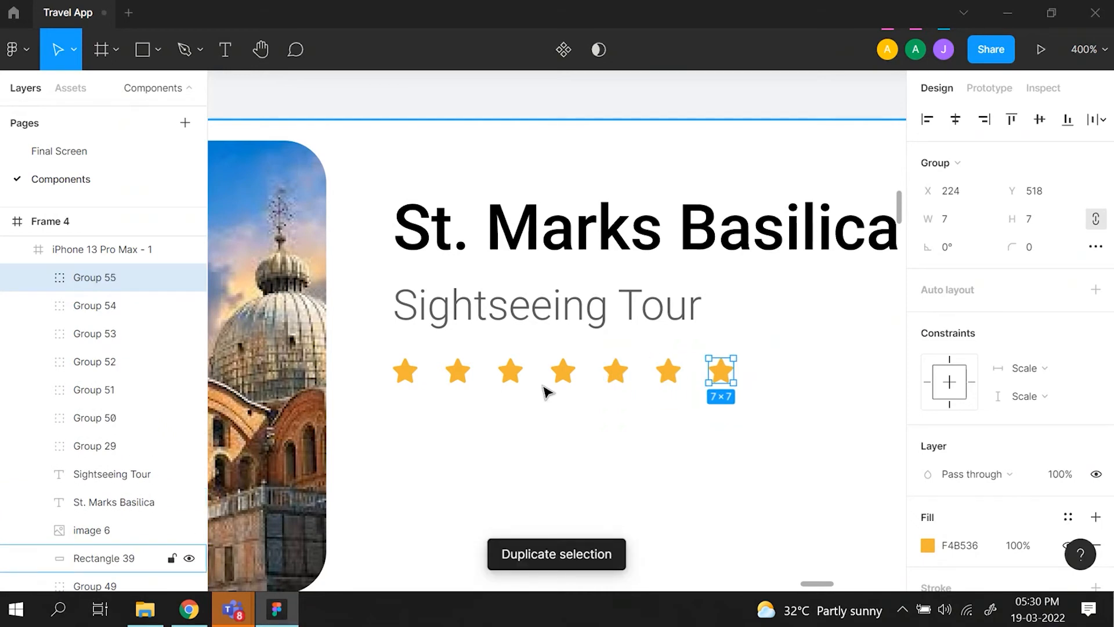
{"action": "scroll", "coordinate": [543, 388], "scroll_direction": "right", "scroll_amount": 1}
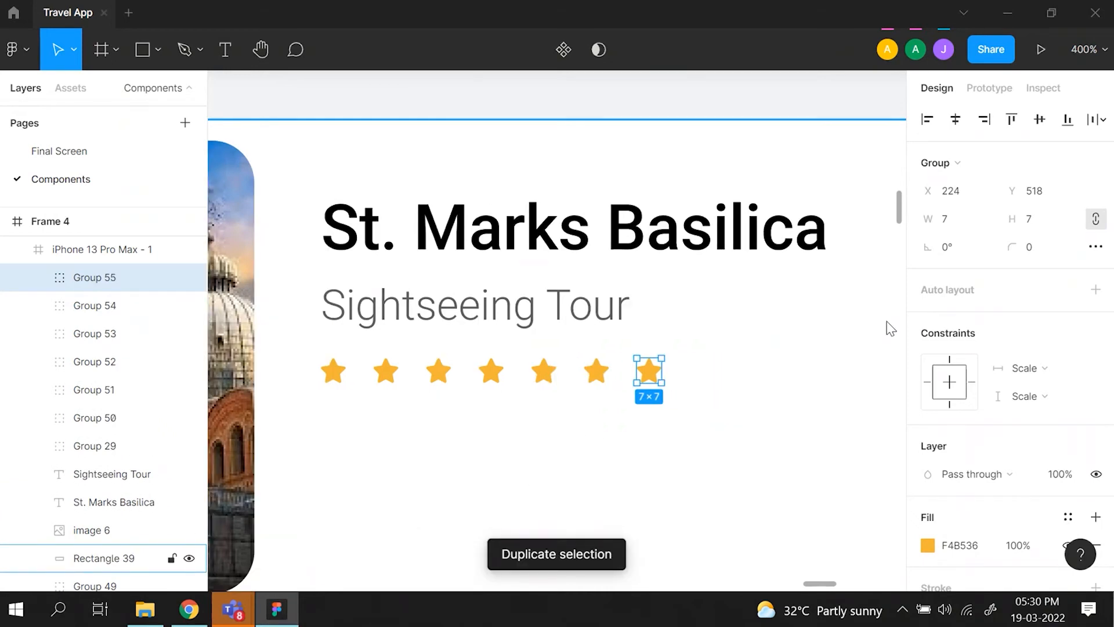
{"action": "scroll", "coordinate": [635, 436], "scroll_direction": "left", "scroll_amount": 2}
{"action": "scroll", "coordinate": [638, 443], "scroll_direction": "left", "scroll_amount": 1}
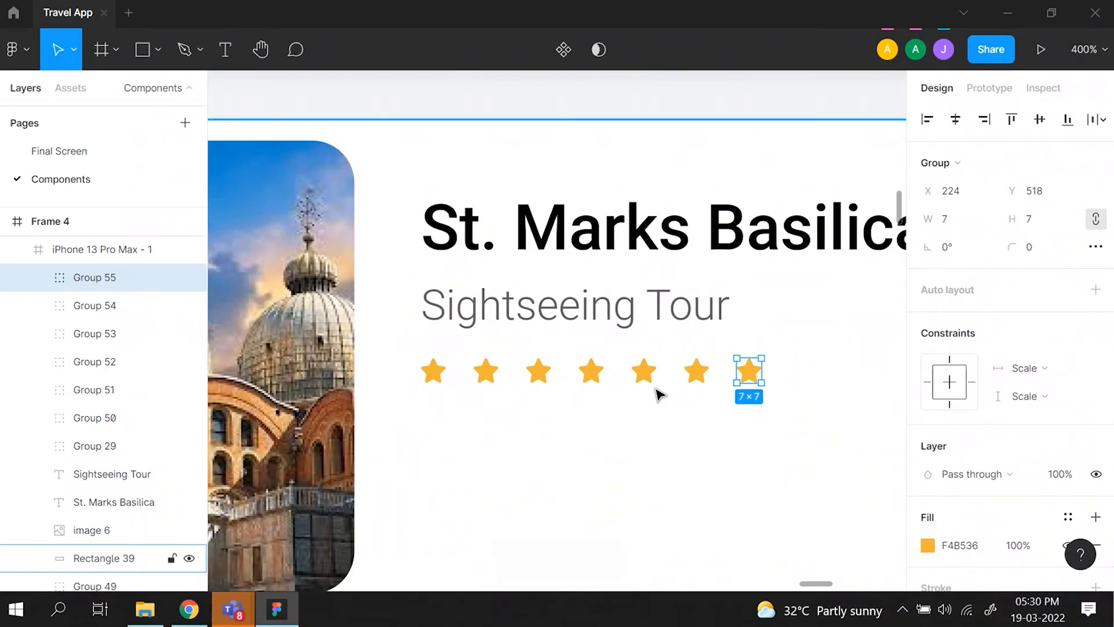
{"action": "key", "text": "Delete"}
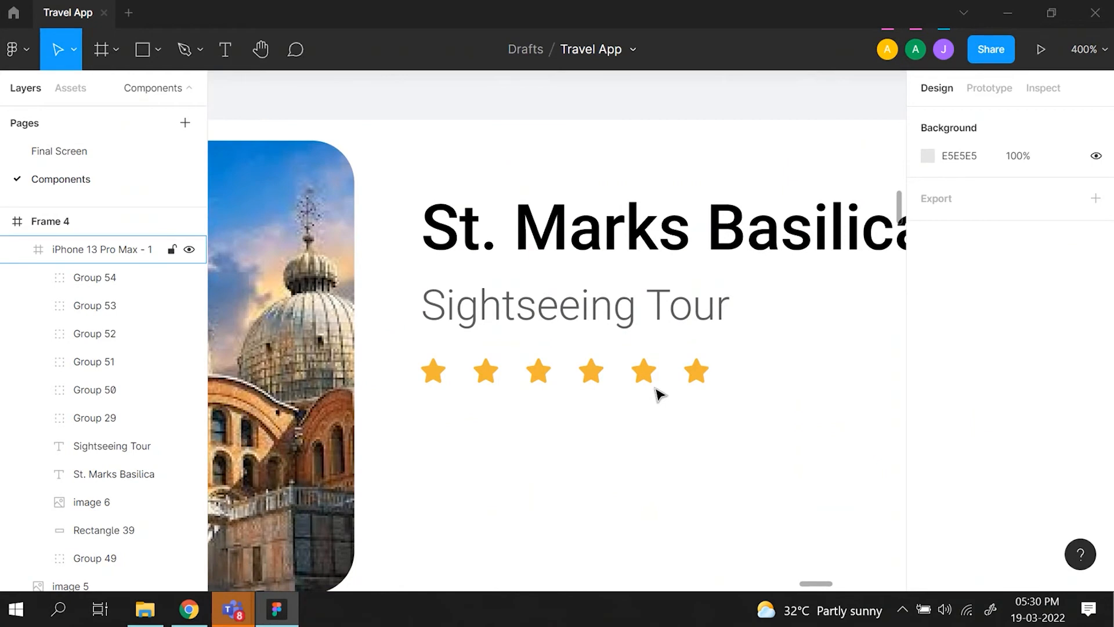
{"action": "left_click", "coordinate": [699, 388]}
{"action": "double_click", "coordinate": [694, 377]}
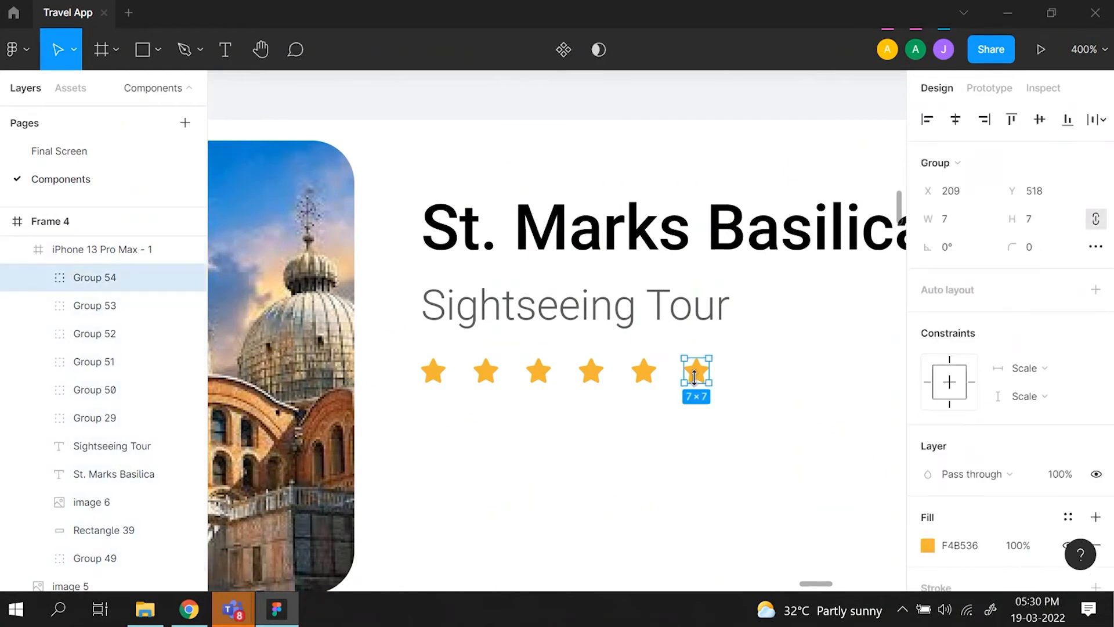
{"action": "key", "text": "Delete"}
- Compare the new star row with the reference St.Marks Basilica card and examine its time buttons and price layout
{"action": "key", "text": "shift+0"}
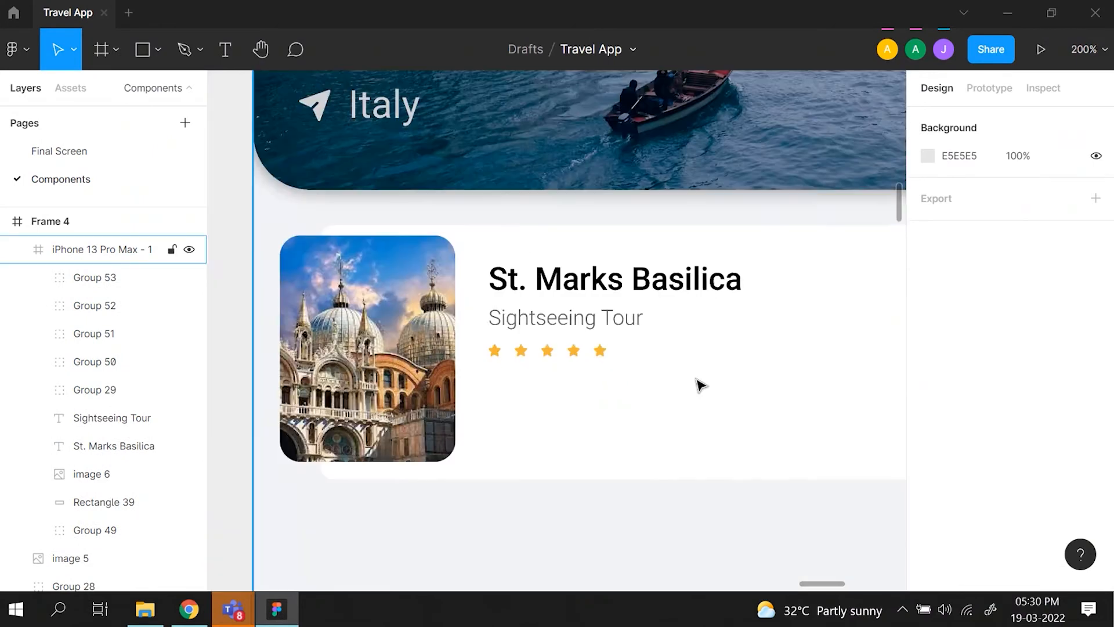
{"action": "scroll", "coordinate": [700, 386], "scroll_direction": "left", "scroll_amount": 7}
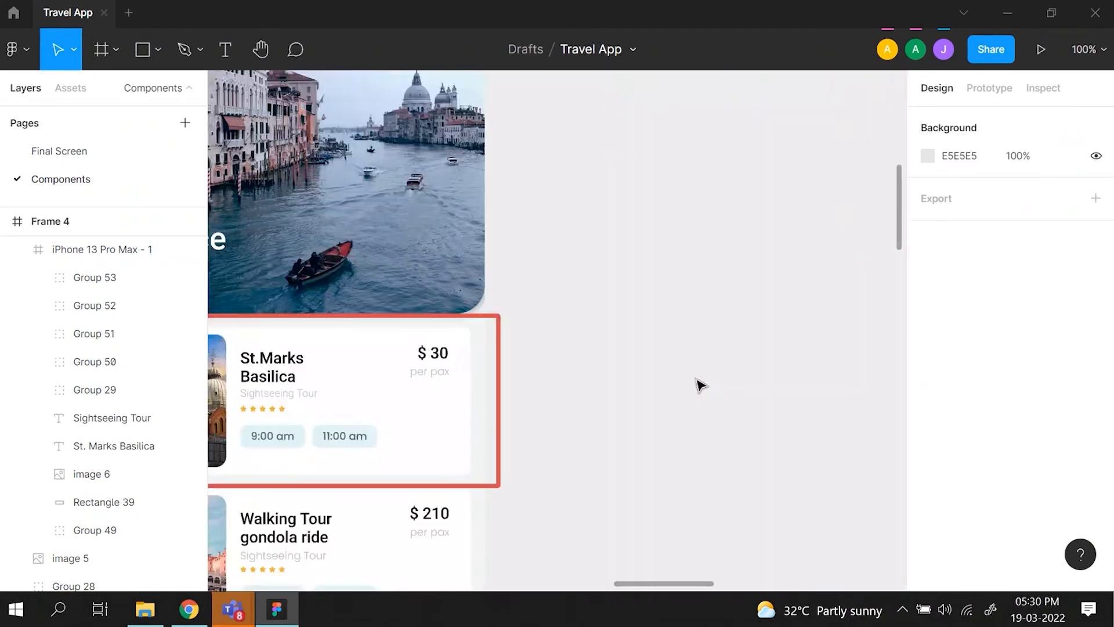
{"action": "scroll", "coordinate": [701, 386], "scroll_direction": "left", "scroll_amount": 4}
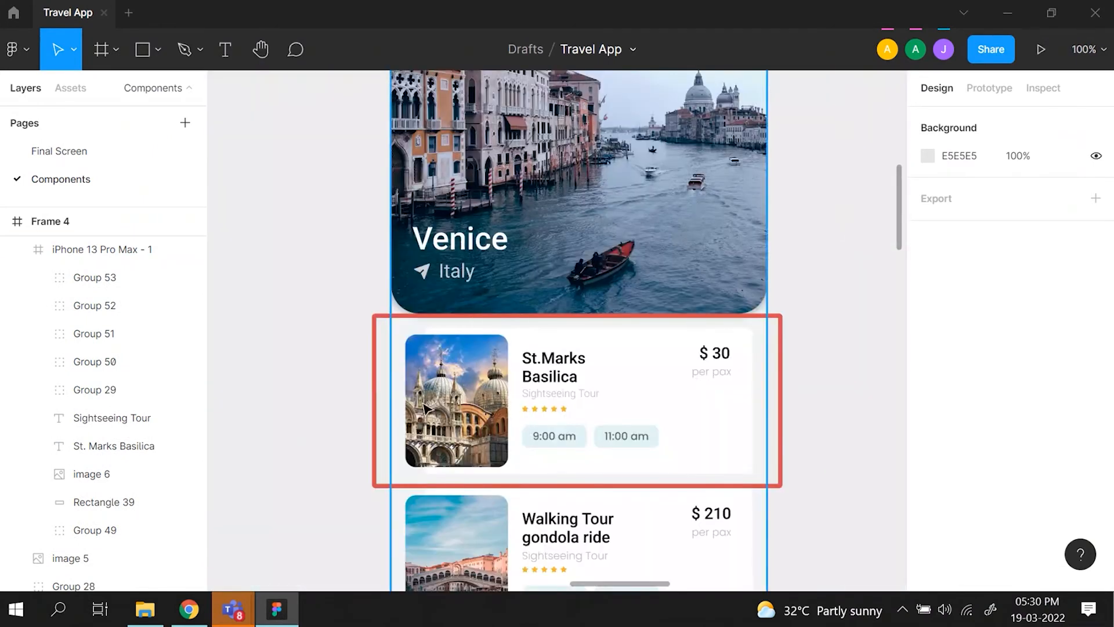
{"action": "key", "text": "ctrl+plus"}
{"action": "scroll", "coordinate": [424, 403], "scroll_direction": "down", "scroll_amount": 4}
{"action": "scroll", "coordinate": [721, 211], "scroll_direction": "up", "scroll_amount": 1}
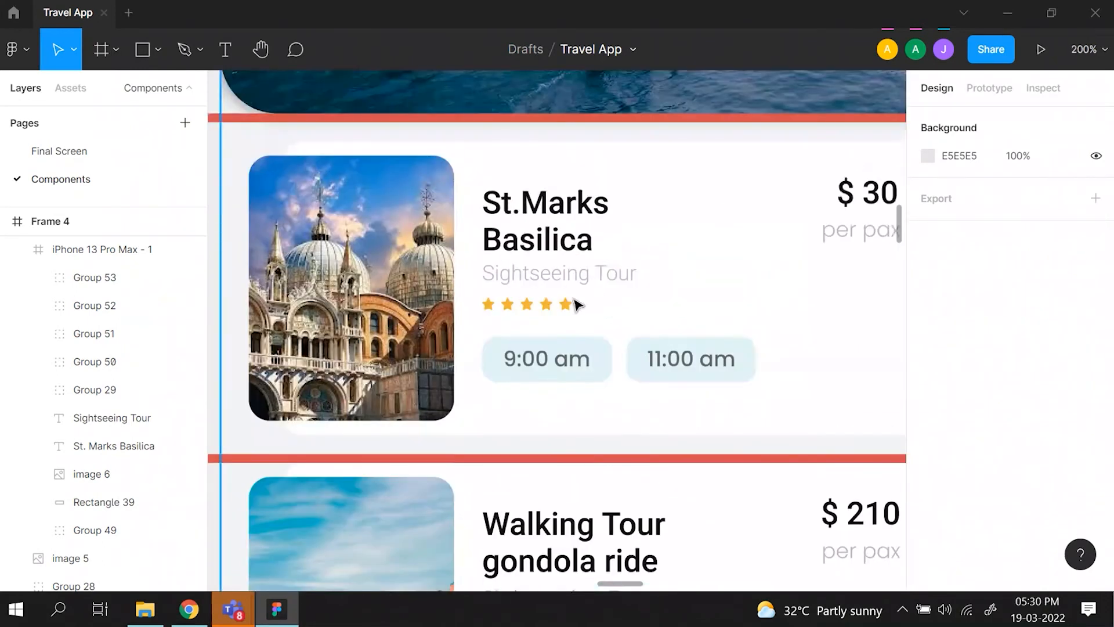
{"action": "scroll", "coordinate": [568, 308], "scroll_direction": "right", "scroll_amount": 3}
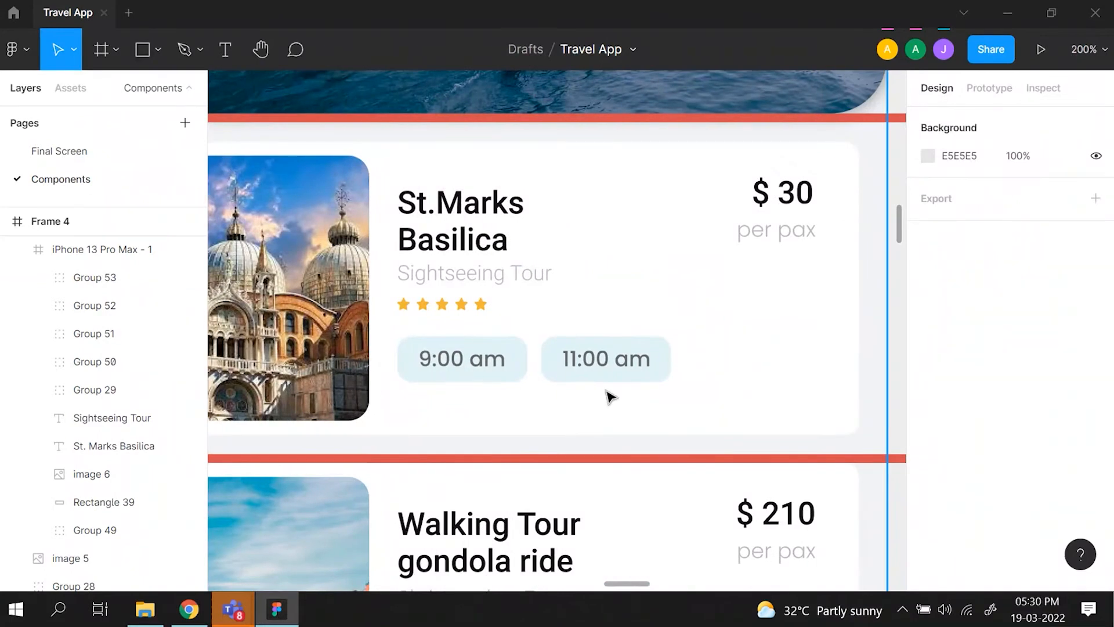
{"action": "scroll", "coordinate": [609, 397], "scroll_direction": "right", "scroll_amount": 1}
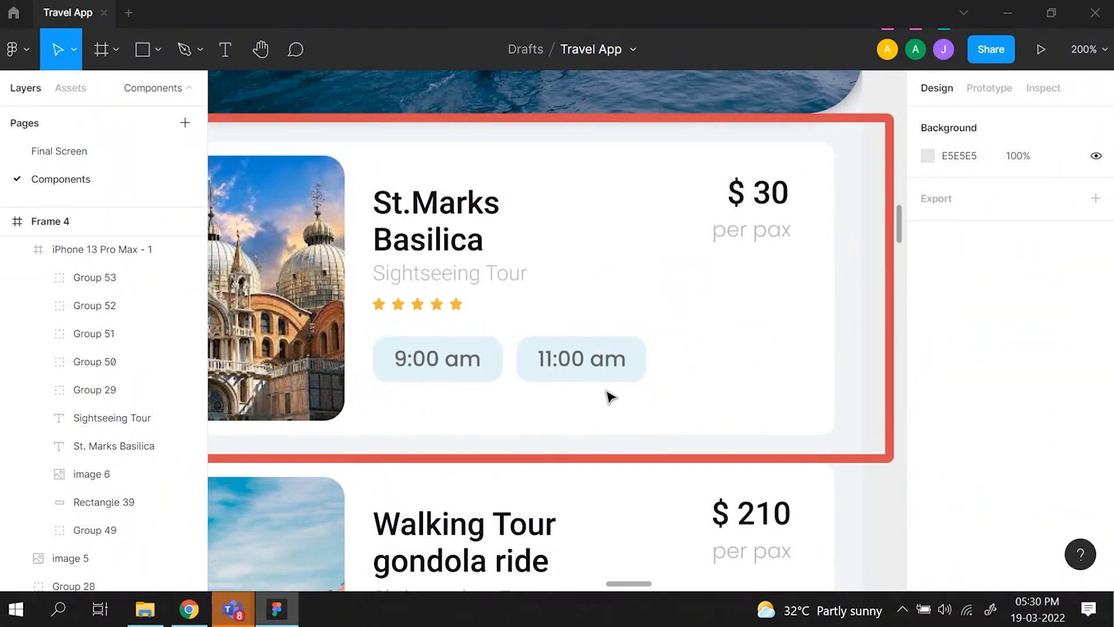
- Draw a rectangle about 58 × 20 below the new card's star row, at about X 136, Y 551
{"action": "key", "text": "shift+0"}
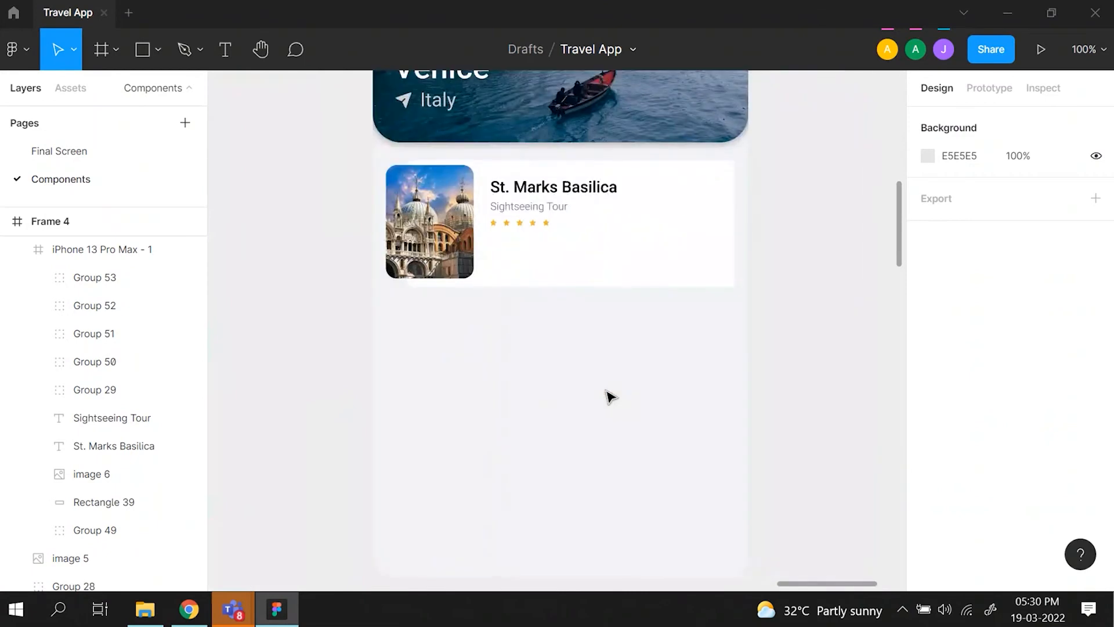
{"action": "scroll", "coordinate": [609, 398], "scroll_direction": "up", "scroll_amount": 2}
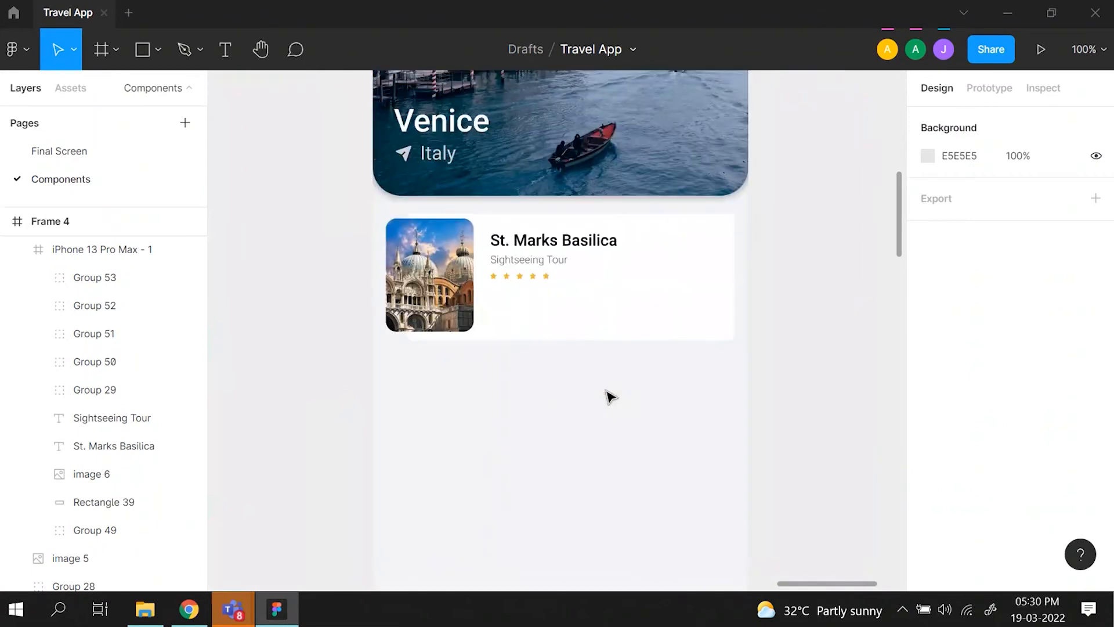
{"action": "left_click", "coordinate": [143, 50]}
{"action": "left_click_drag", "start_coordinate": [492, 303], "coordinate": [541, 321]}
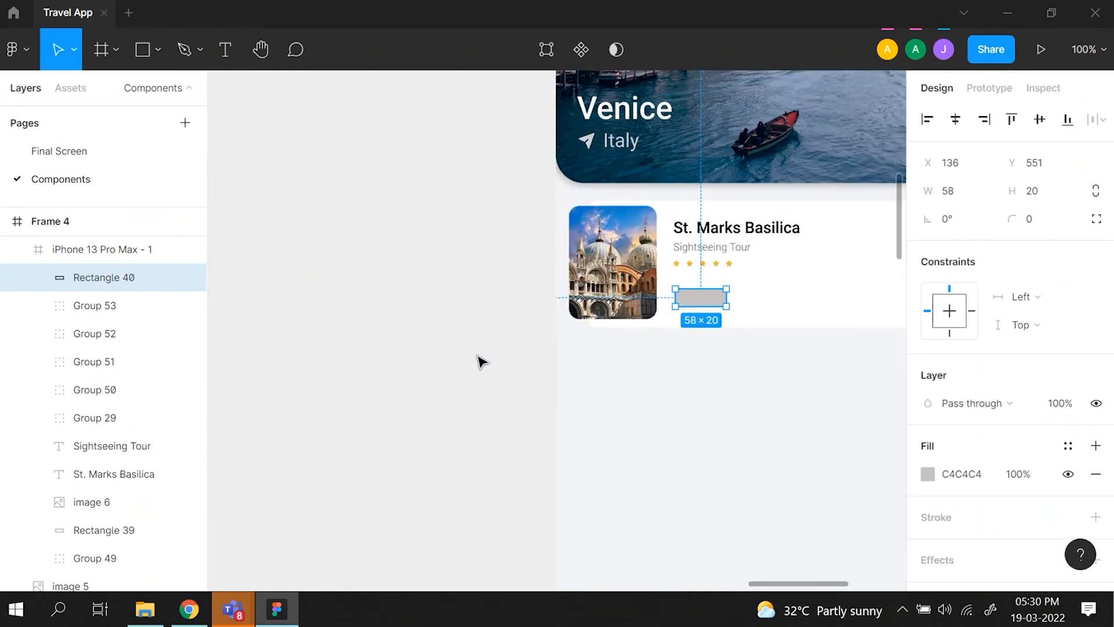
- Inspect the reference card's 9:00 am button, checking its group, its text style and its background rectangle's size, corner radius and fill
{"action": "double_click", "coordinate": [480, 383]}
{"action": "double_click", "coordinate": [479, 383]}
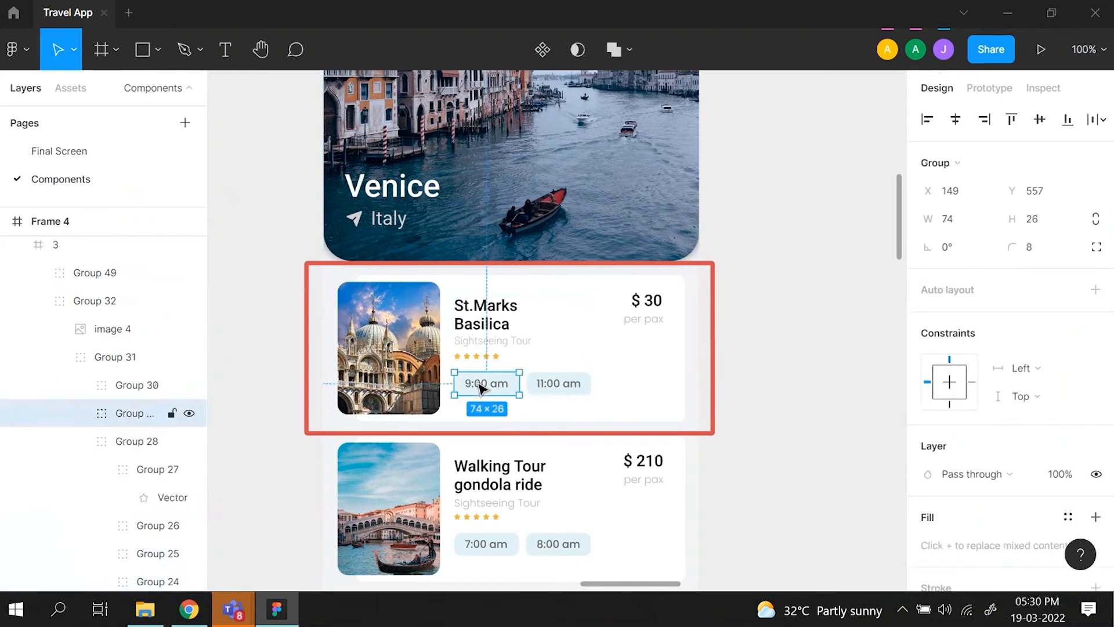
{"action": "double_click", "coordinate": [480, 383]}
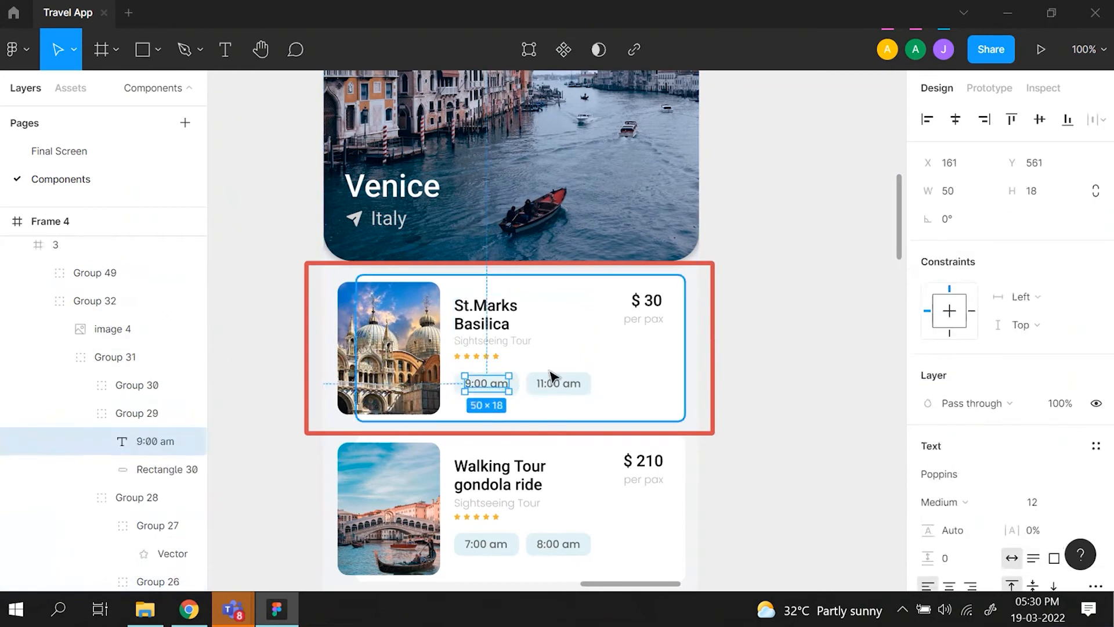
{"action": "key", "text": "ctrl+plus"}
{"action": "left_click", "coordinate": [482, 451]}
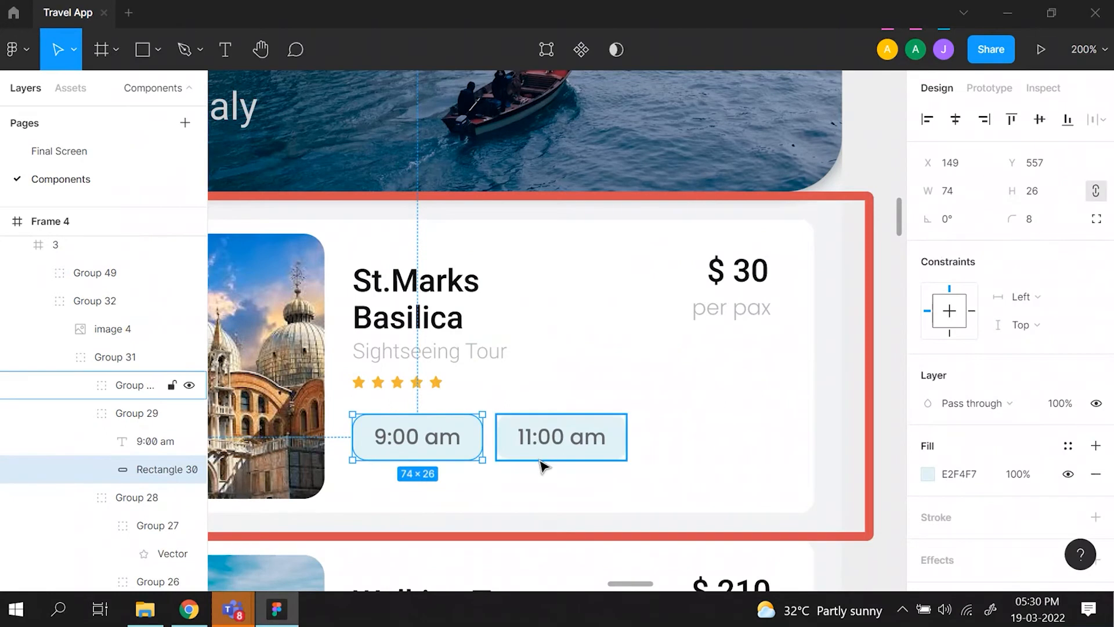
- Resize the grey rectangle below the new card's star row to 74 × 26
{"action": "scroll", "coordinate": [574, 269], "scroll_direction": "right", "scroll_amount": 10}
{"action": "scroll", "coordinate": [574, 269], "scroll_direction": "right", "scroll_amount": 5}
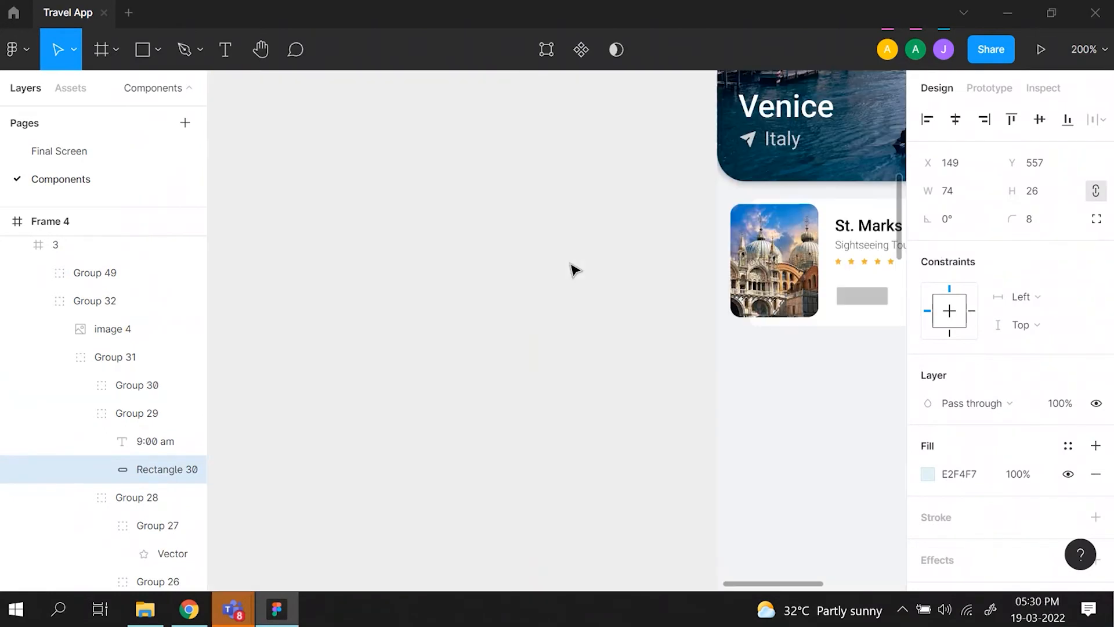
{"action": "scroll", "coordinate": [575, 269], "scroll_direction": "right", "scroll_amount": 5}
{"action": "scroll", "coordinate": [627, 312], "scroll_direction": "up", "scroll_amount": 5}
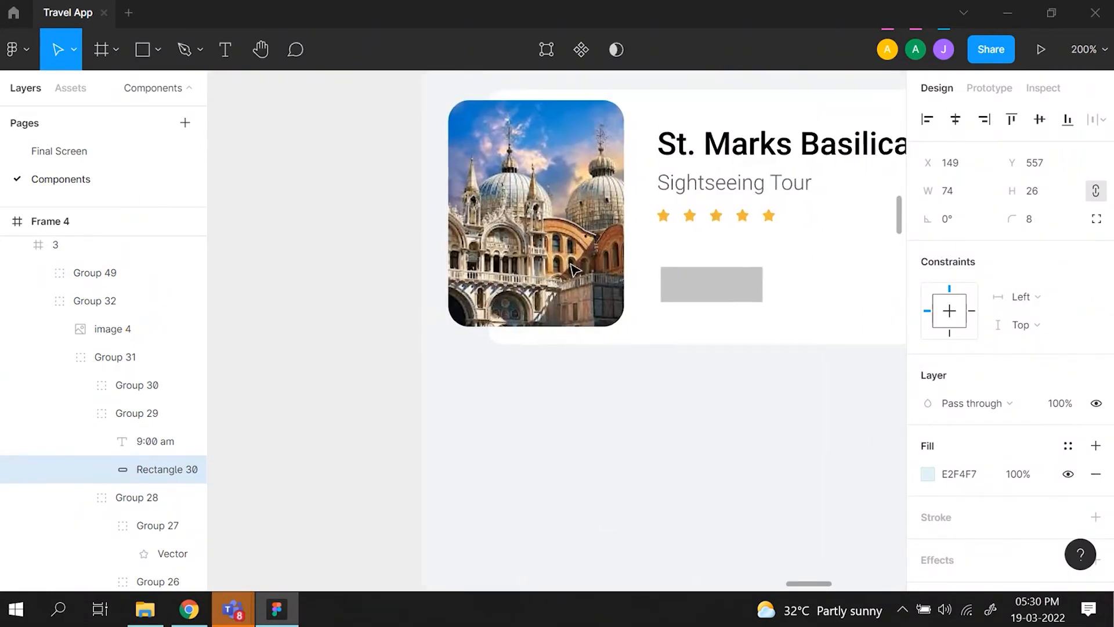
{"action": "left_click", "coordinate": [720, 297]}
{"action": "left_click", "coordinate": [719, 297]}
{"action": "left_click", "coordinate": [979, 196]}
{"action": "type", "text": "7"}
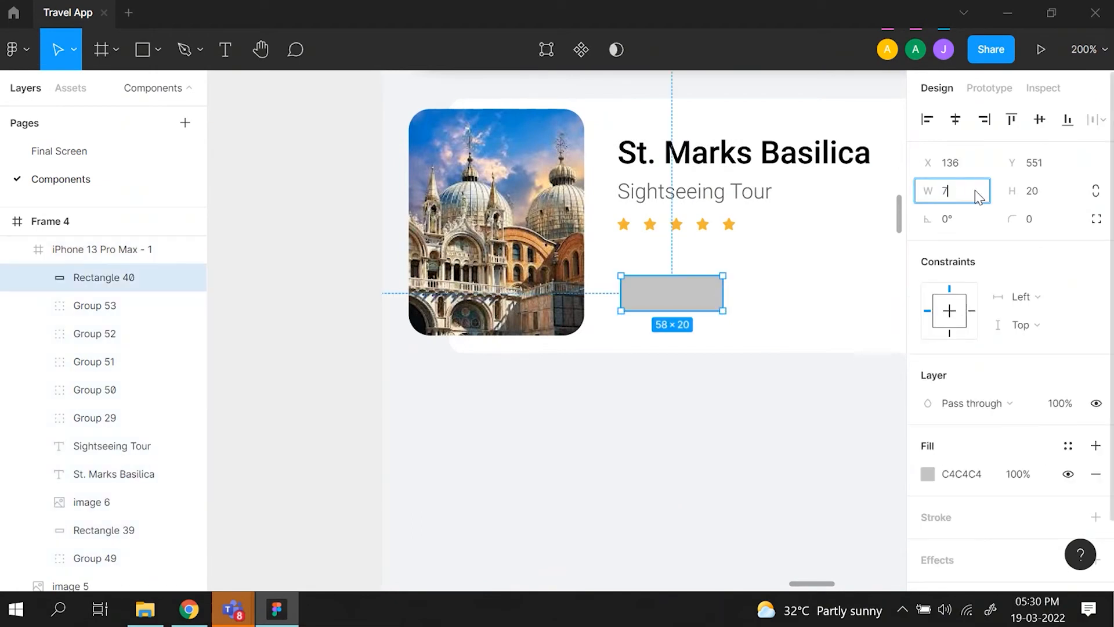
{"action": "type", "text": "4"}
{"action": "left_click", "coordinate": [1043, 197]}
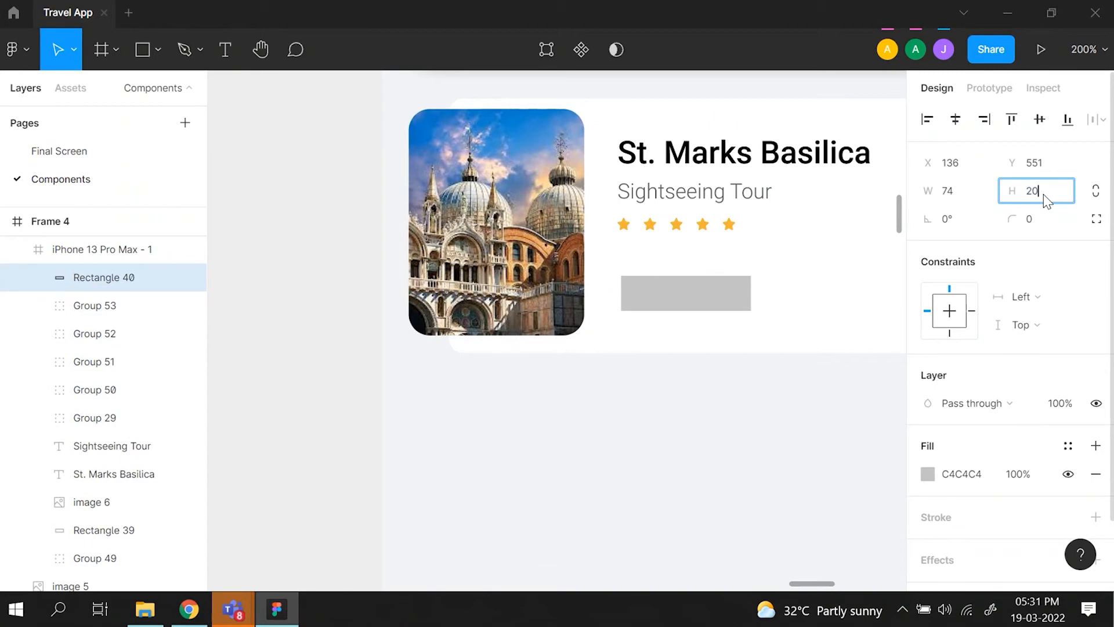
{"action": "type", "text": "26"}
{"action": "key", "text": "Return"}
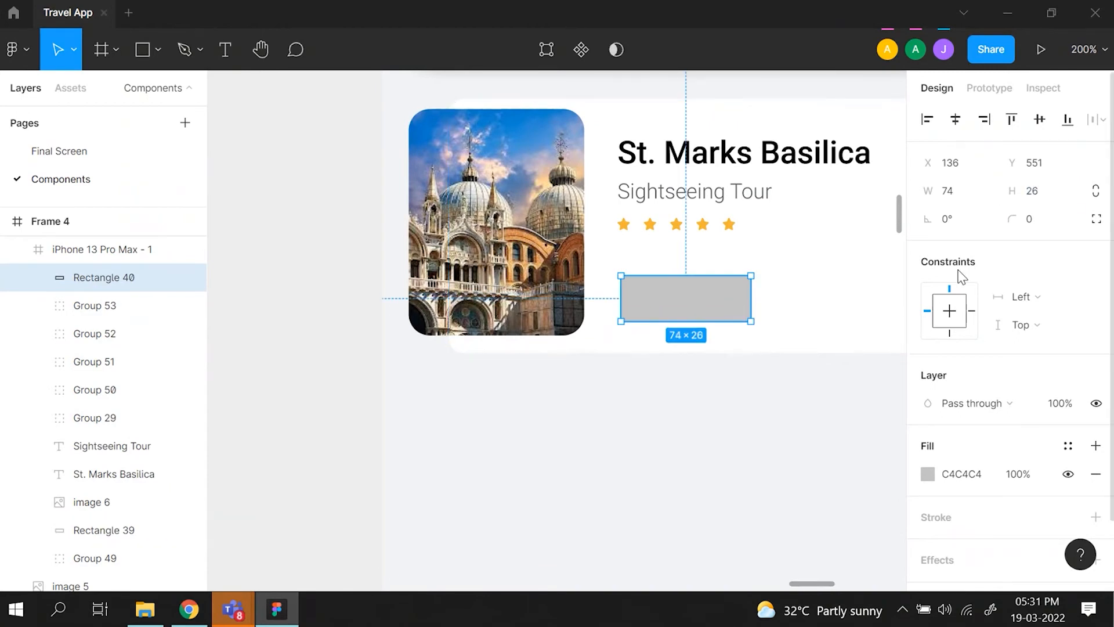
- Set the corner radius of the button rectangle to 8
{"action": "left_click", "coordinate": [1035, 224]}
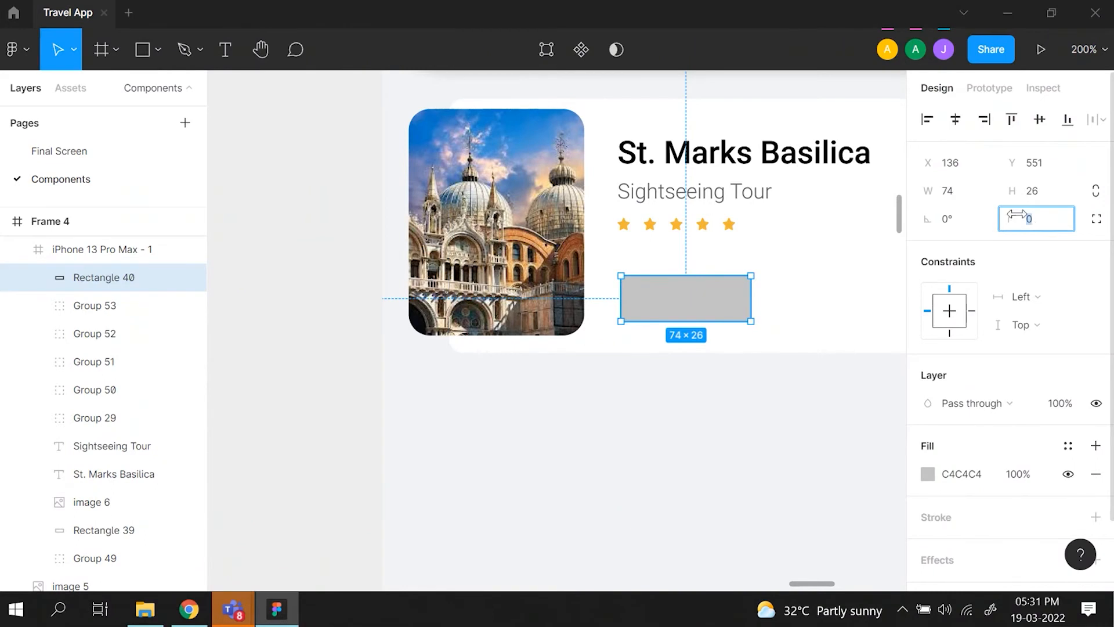
{"action": "scroll", "coordinate": [884, 323], "scroll_direction": "up", "scroll_amount": 5}
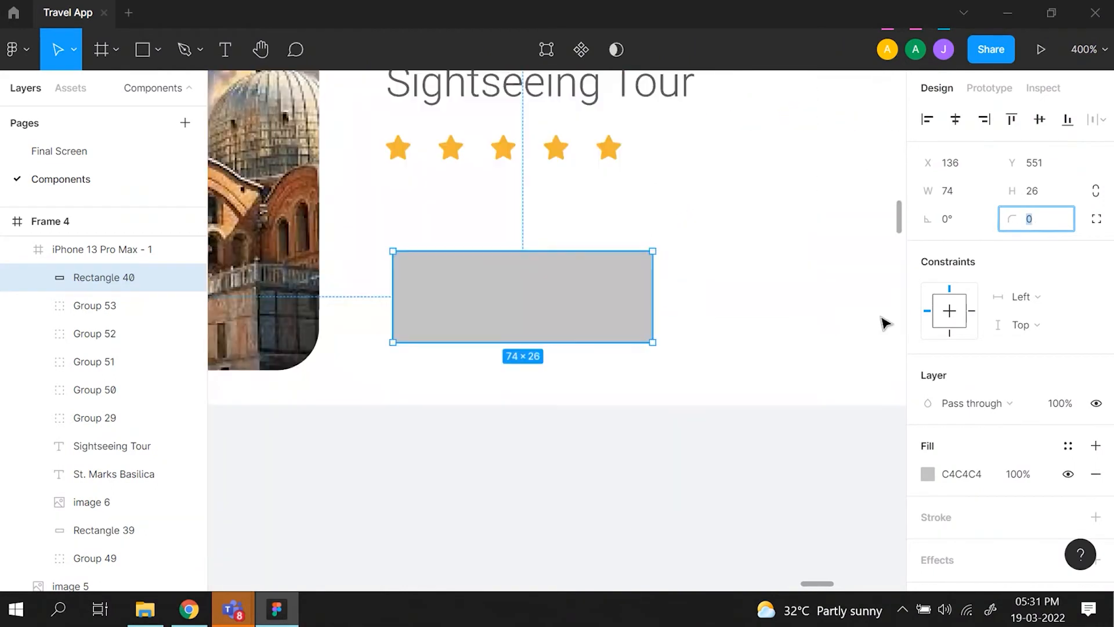
{"action": "key", "text": "Return"}
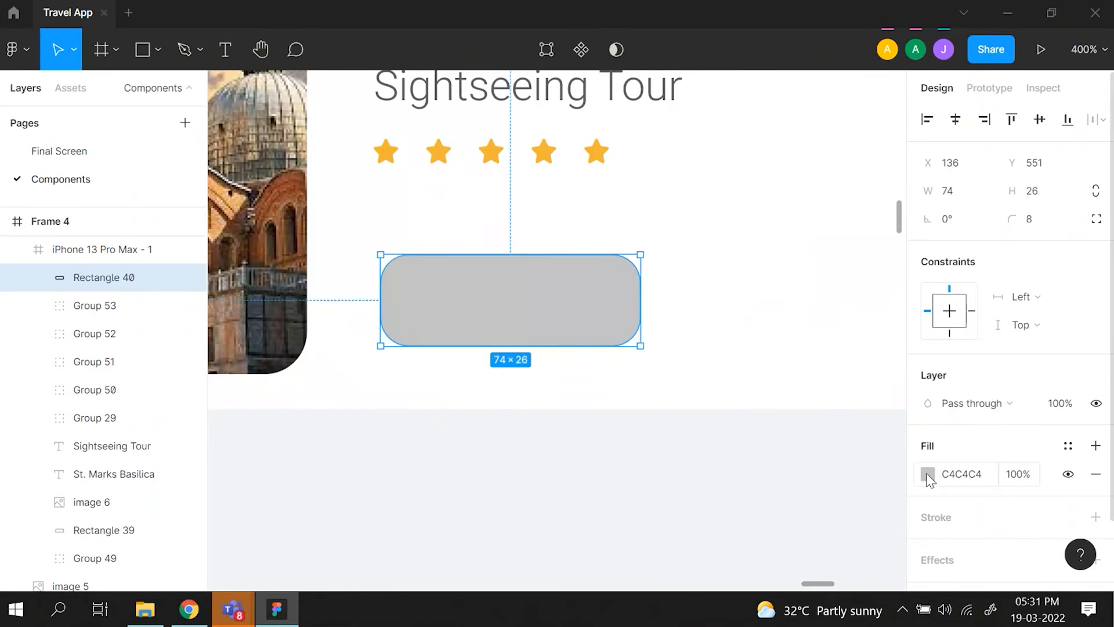
- Fill the button rectangle with E2F4F7, sampled from the reference card's 9:00 am button using the eyedropper
{"action": "key", "text": "minus"}
{"action": "scroll", "coordinate": [562, 463], "scroll_direction": "left", "scroll_amount": 3}
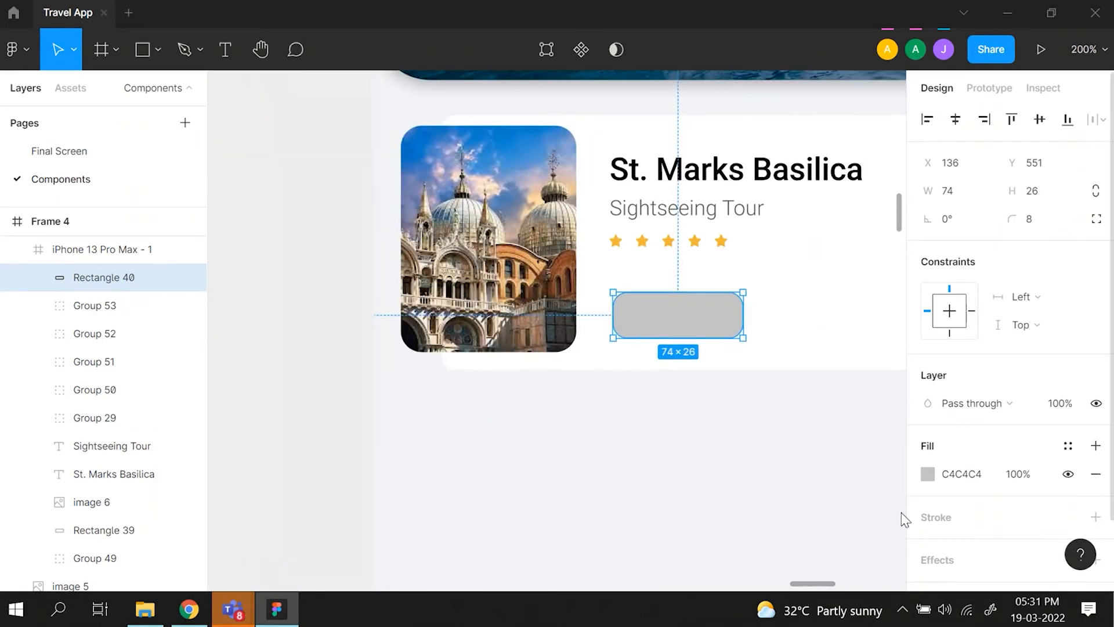
{"action": "key", "text": "ctrl+minus"}
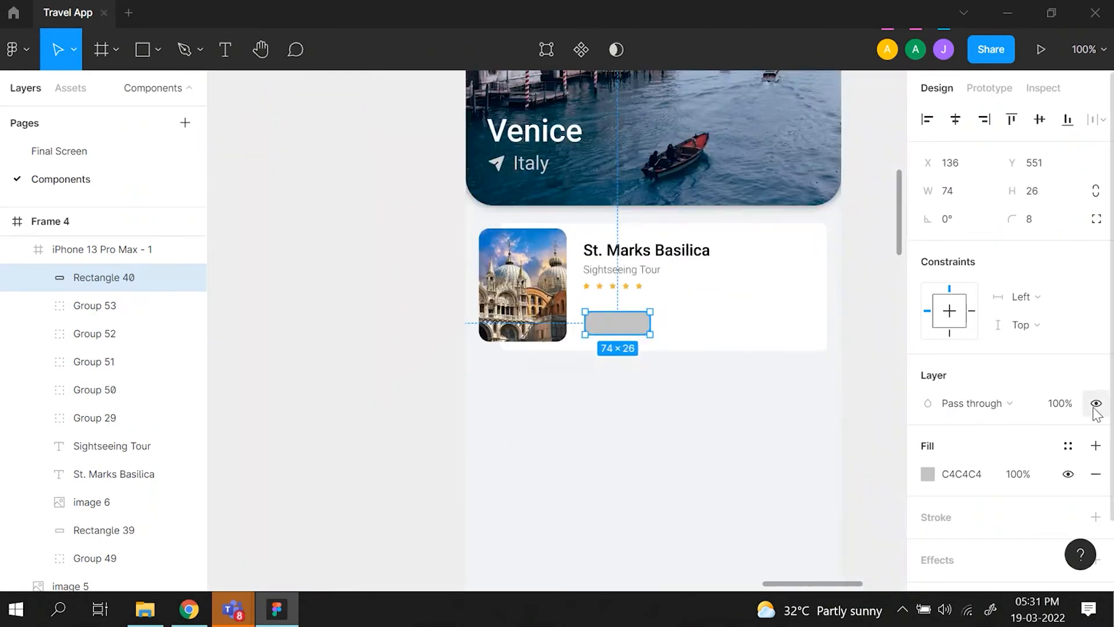
{"action": "left_click", "coordinate": [928, 474]}
{"action": "left_click", "coordinate": [721, 395]}
{"action": "scroll", "coordinate": [433, 318], "scroll_direction": "left", "scroll_amount": 5}
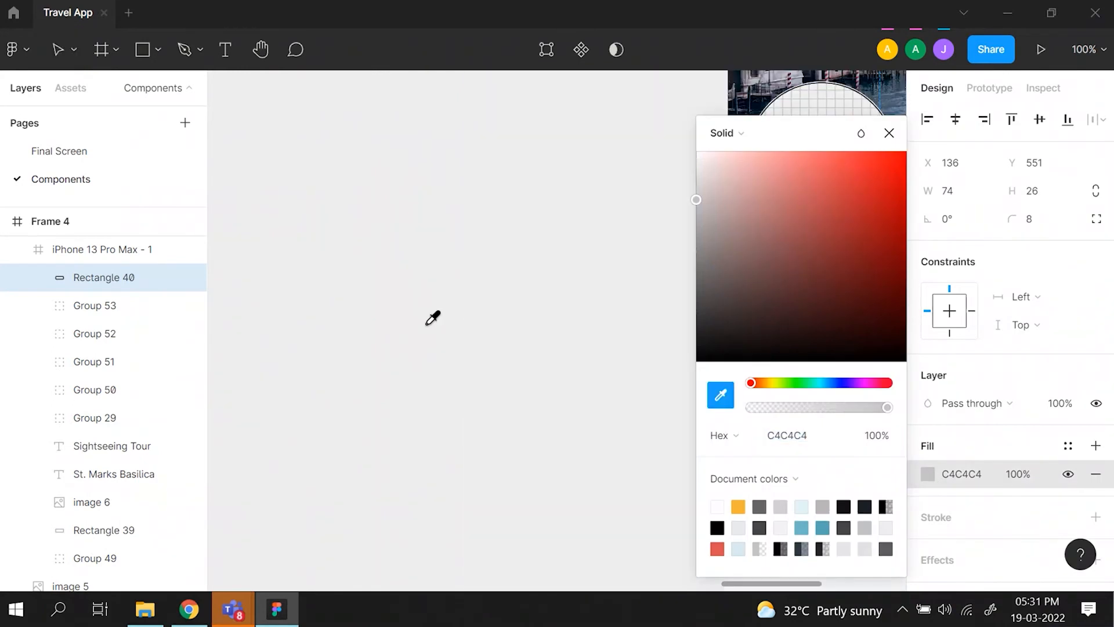
{"action": "scroll", "coordinate": [433, 318], "scroll_direction": "left", "scroll_amount": 1}
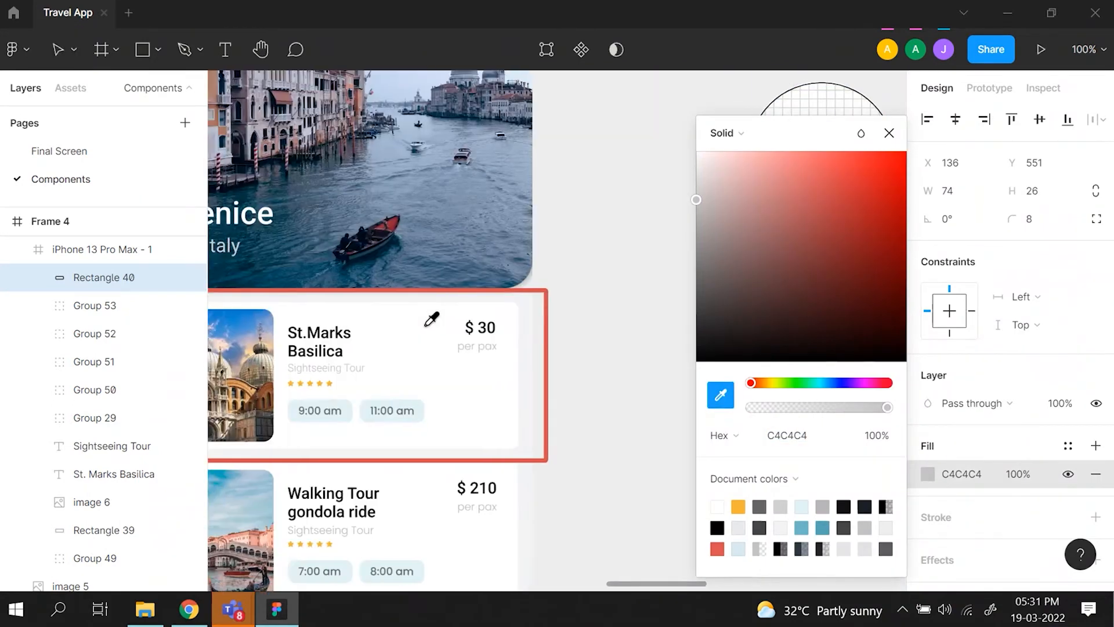
{"action": "left_click", "coordinate": [348, 408]}
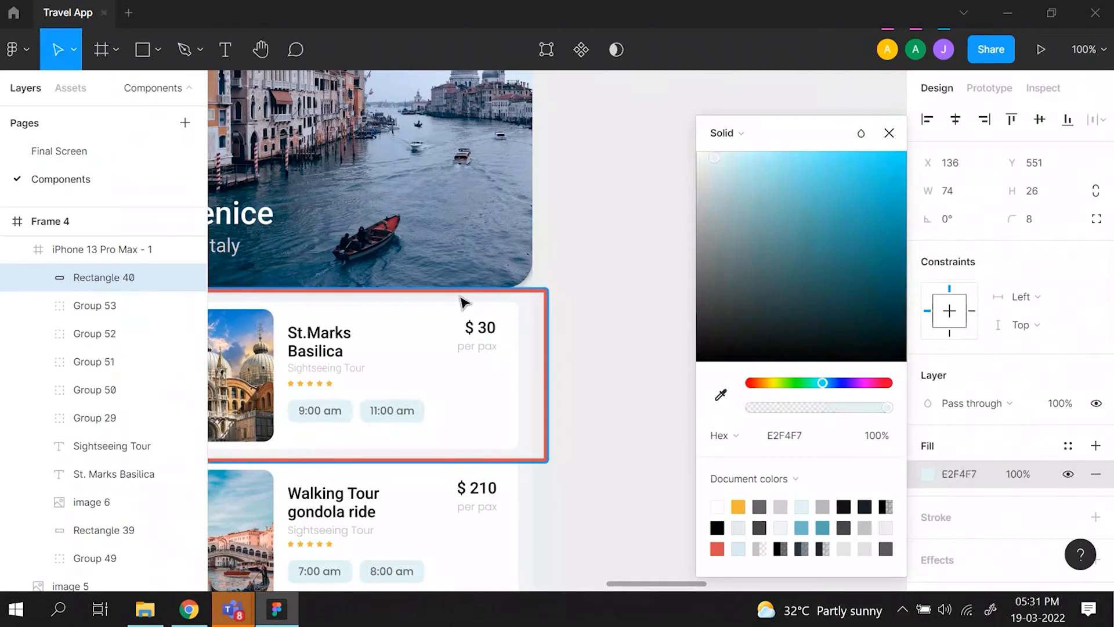
{"action": "left_click", "coordinate": [897, 133]}
- Add a text box about 57 × 13 inside the new button rectangle reading "09:00 AM"
{"action": "scroll", "coordinate": [755, 203], "scroll_direction": "right", "scroll_amount": 10}
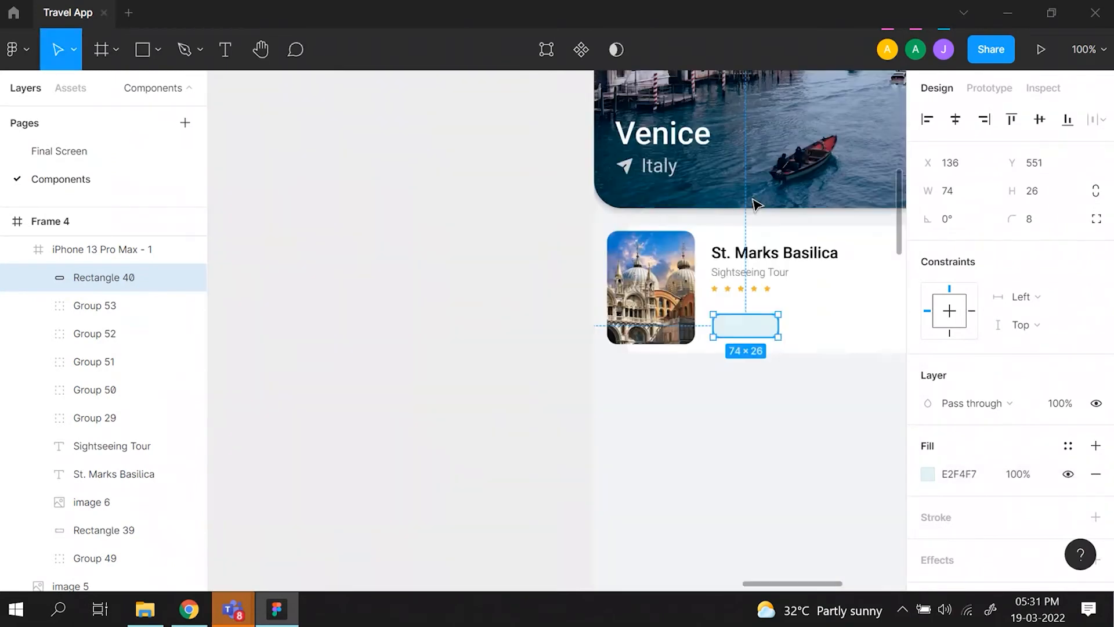
{"action": "key", "text": "ctrl+plus"}
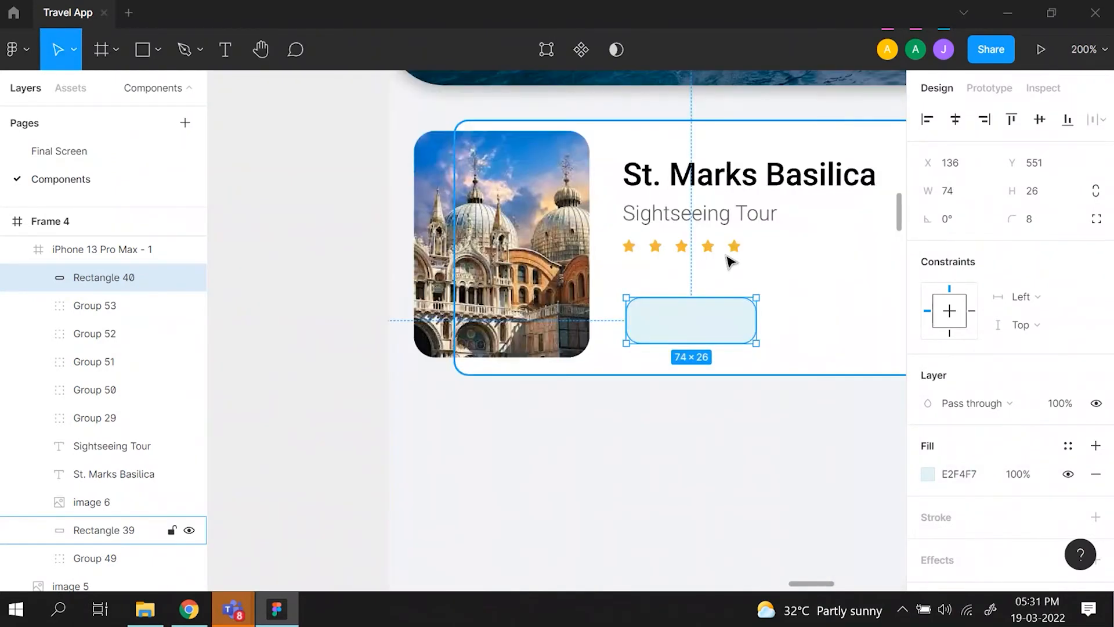
{"action": "scroll", "coordinate": [729, 261], "scroll_direction": "right", "scroll_amount": 2}
{"action": "left_click", "coordinate": [215, 58]}
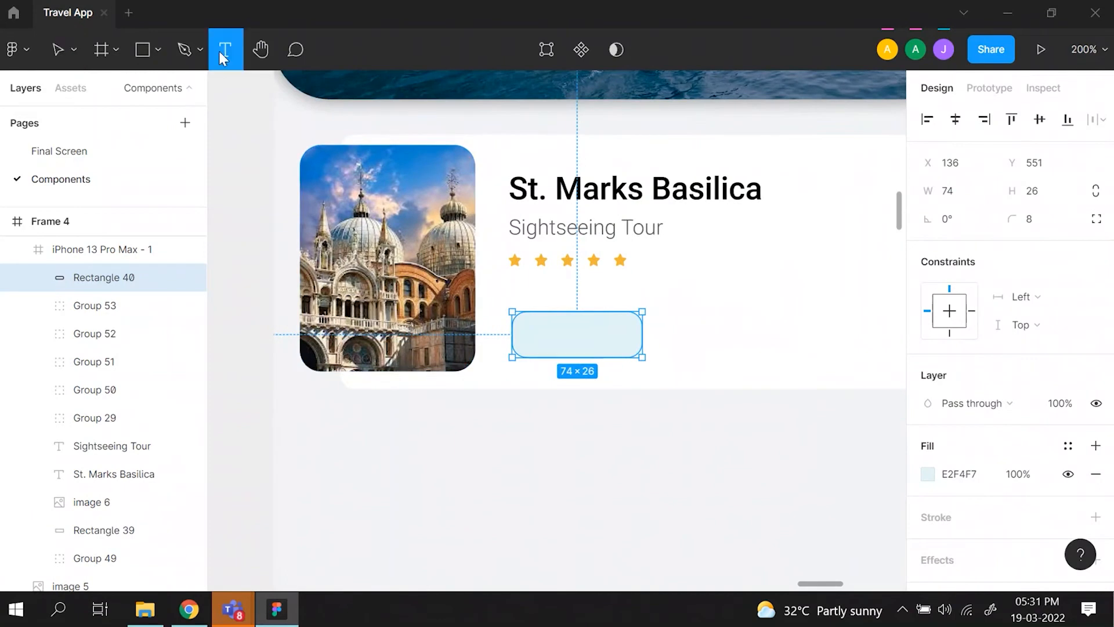
{"action": "left_click_drag", "start_coordinate": [526, 326], "coordinate": [627, 348]}
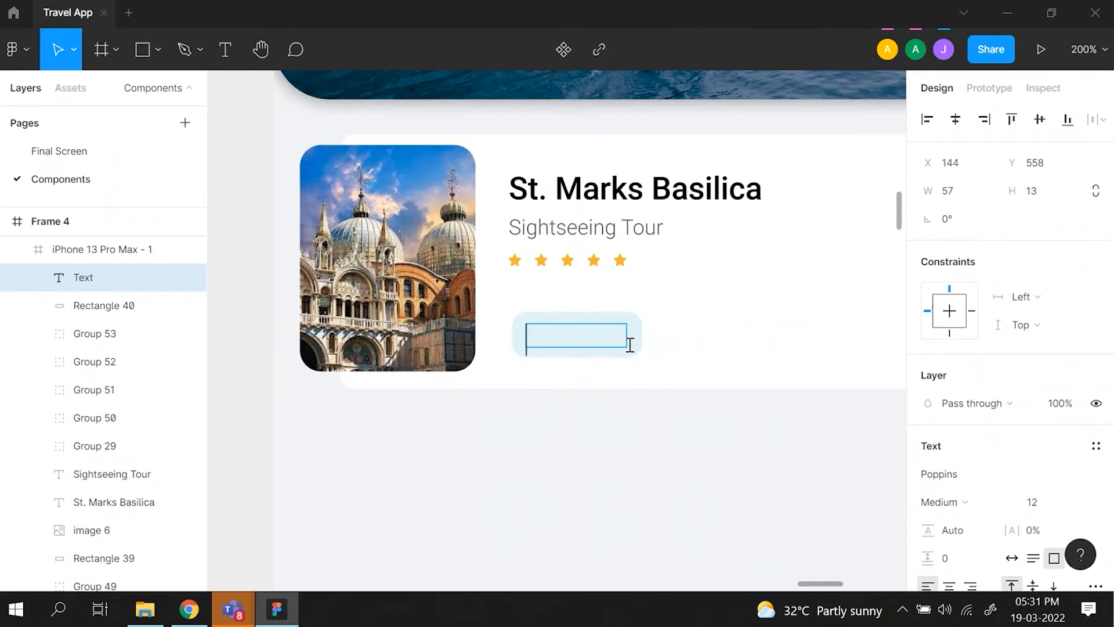
{"action": "type", "text": "09:00"}
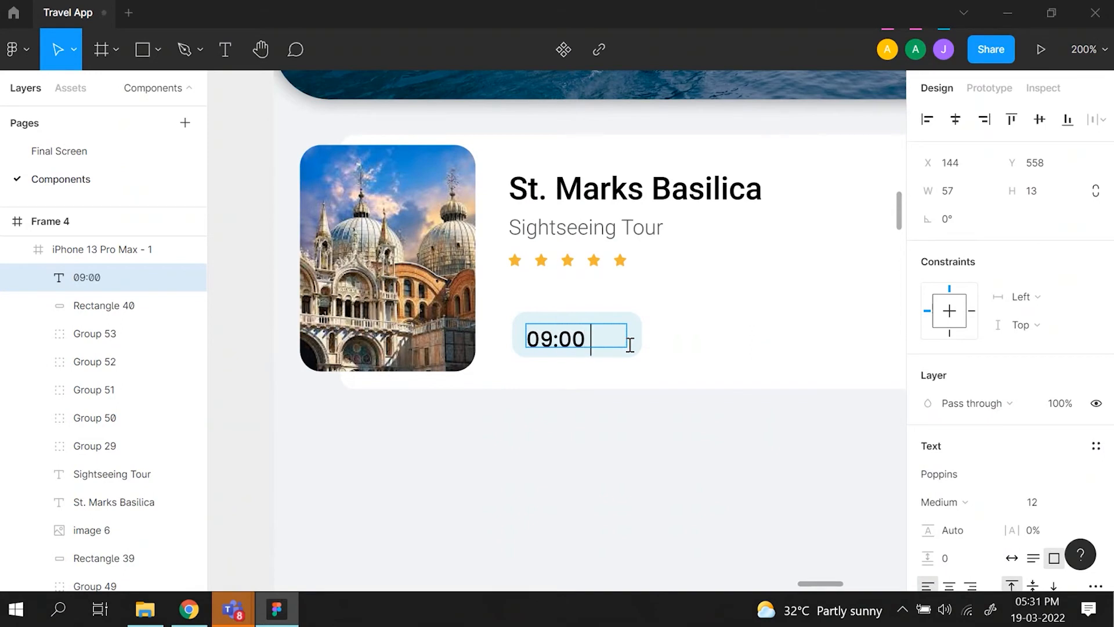
{"action": "type", "text": " AM"}
- Change the button text to "9:00 am" to match the reference card's time format
{"action": "scroll", "coordinate": [492, 371], "scroll_direction": "left", "scroll_amount": 17}
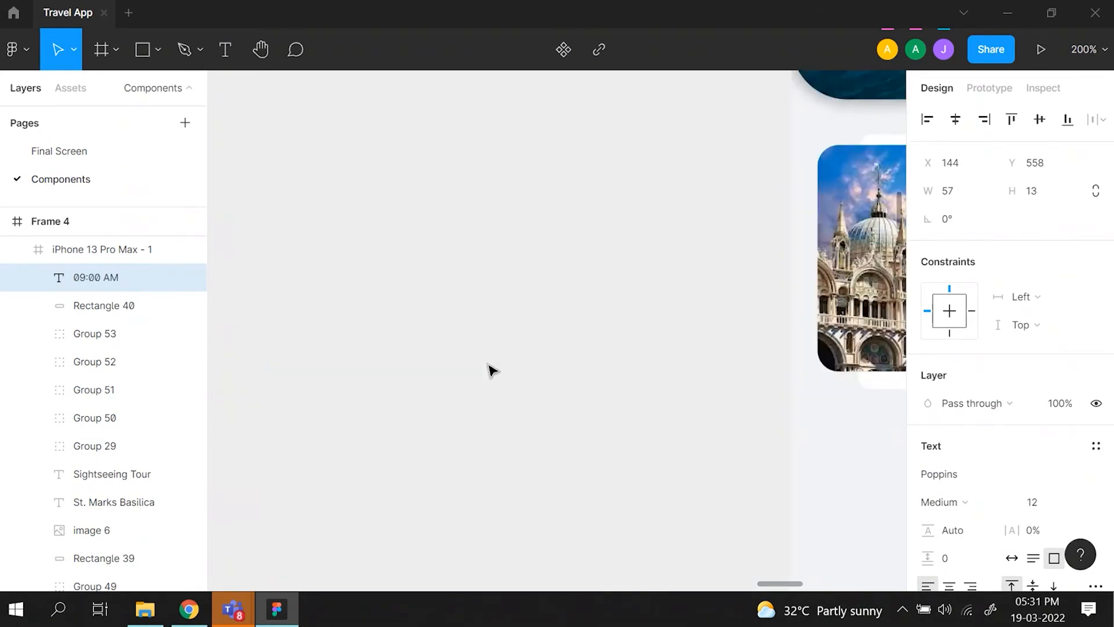
{"action": "scroll", "coordinate": [492, 370], "scroll_direction": "right", "scroll_amount": 15}
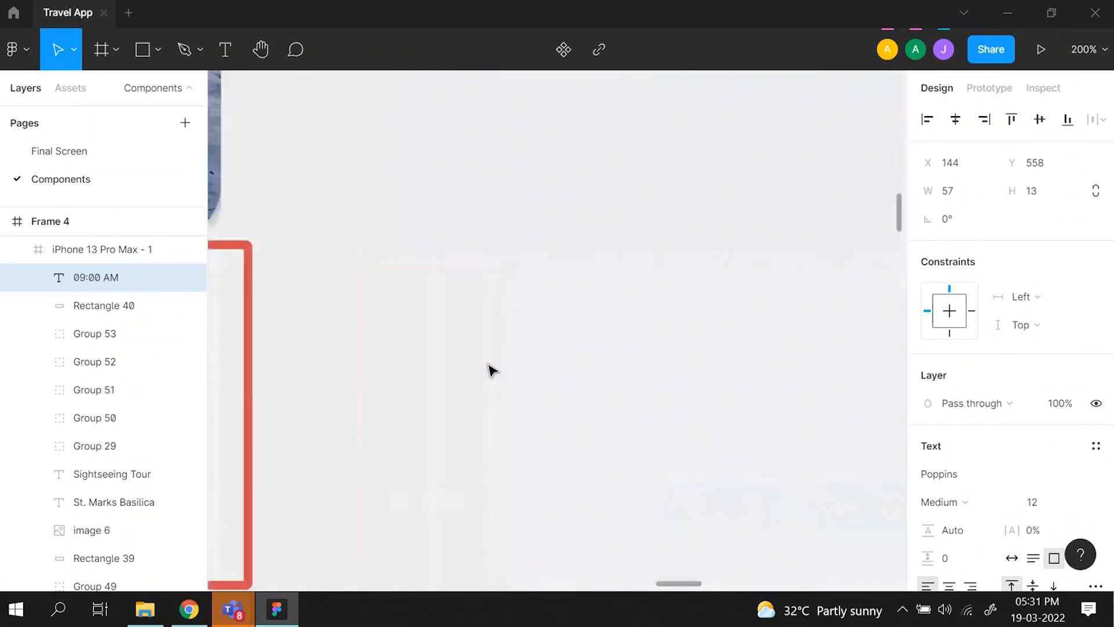
{"action": "scroll", "coordinate": [493, 370], "scroll_direction": "right", "scroll_amount": 5}
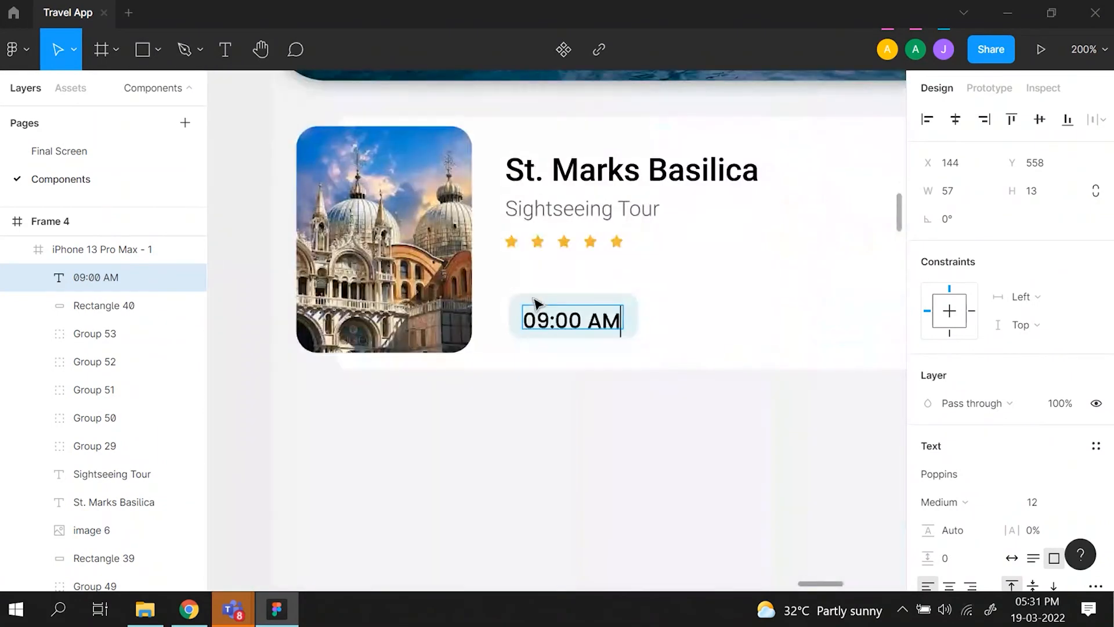
{"action": "key", "text": "BackSpace"}
{"action": "key", "text": "Right"}
{"action": "key", "text": "Right"}
{"action": "key", "text": "Right"}
{"action": "key", "text": "Right"}
{"action": "key", "text": "Right"}
{"action": "key", "text": "Right"}
{"action": "key", "text": "Right"}
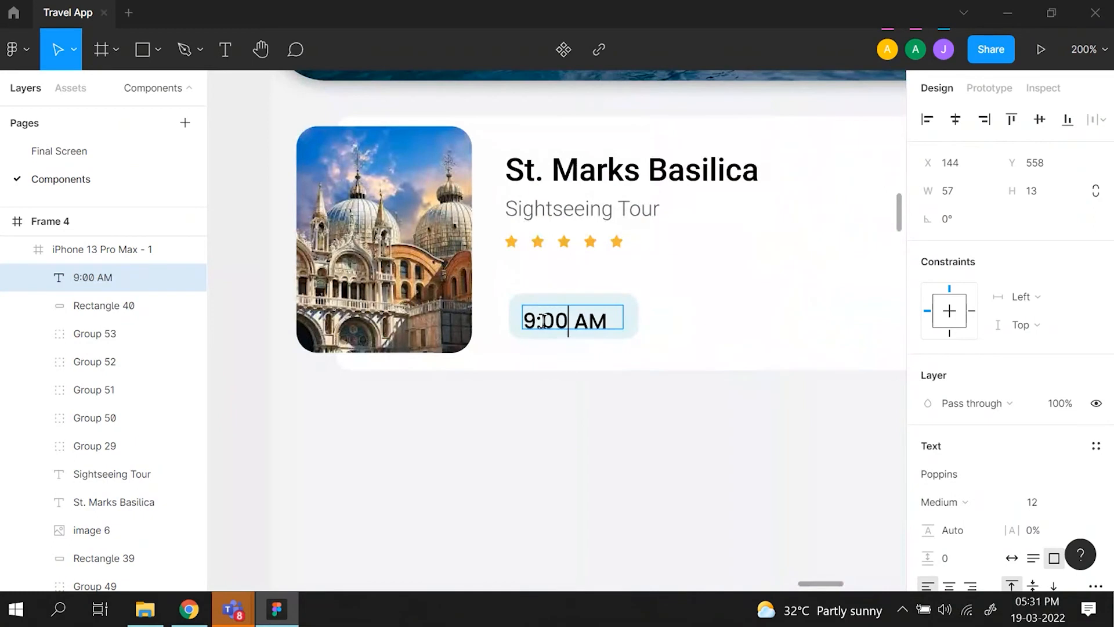
{"action": "key", "text": "BackSpace"}
{"action": "key", "text": "BackSpace"}
{"action": "type", "text": "A"}
{"action": "key", "text": "BackSpace"}
{"action": "type", "text": "am"}
{"action": "key", "text": "Escape"}
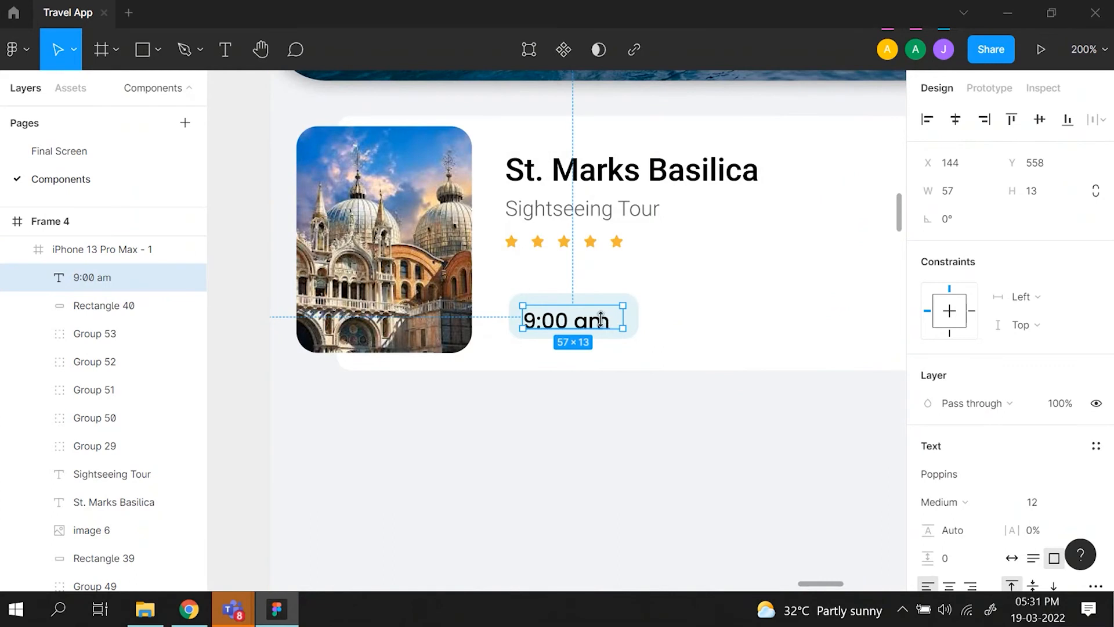
- Change the 9:00 am text's font weight to Regular
{"action": "scroll", "coordinate": [936, 420], "scroll_direction": "down", "scroll_amount": 2}
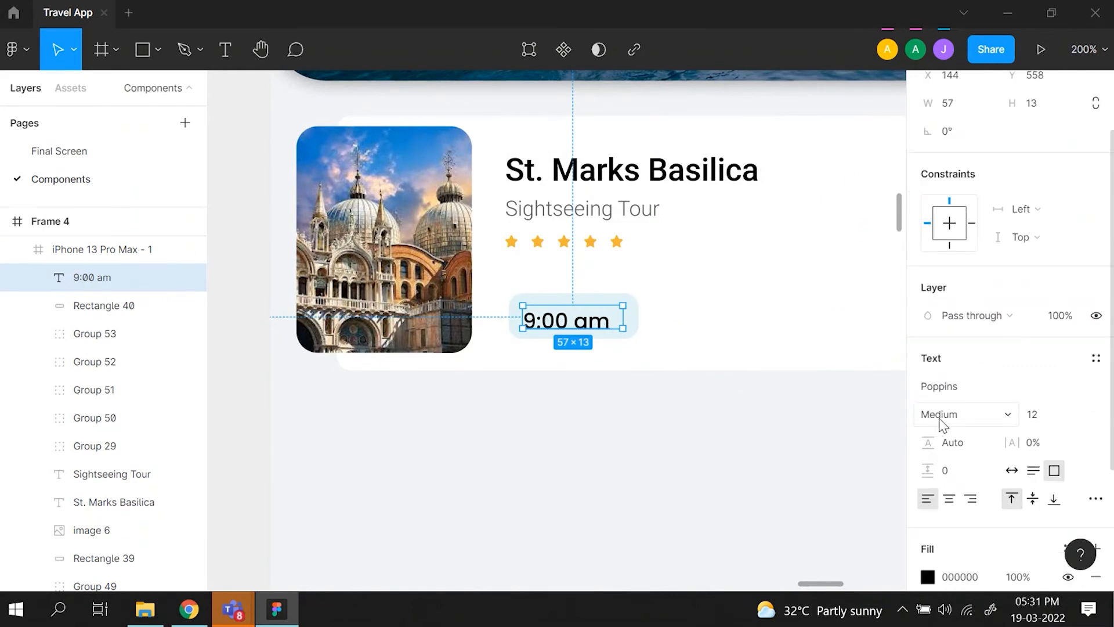
{"action": "left_click", "coordinate": [938, 415]}
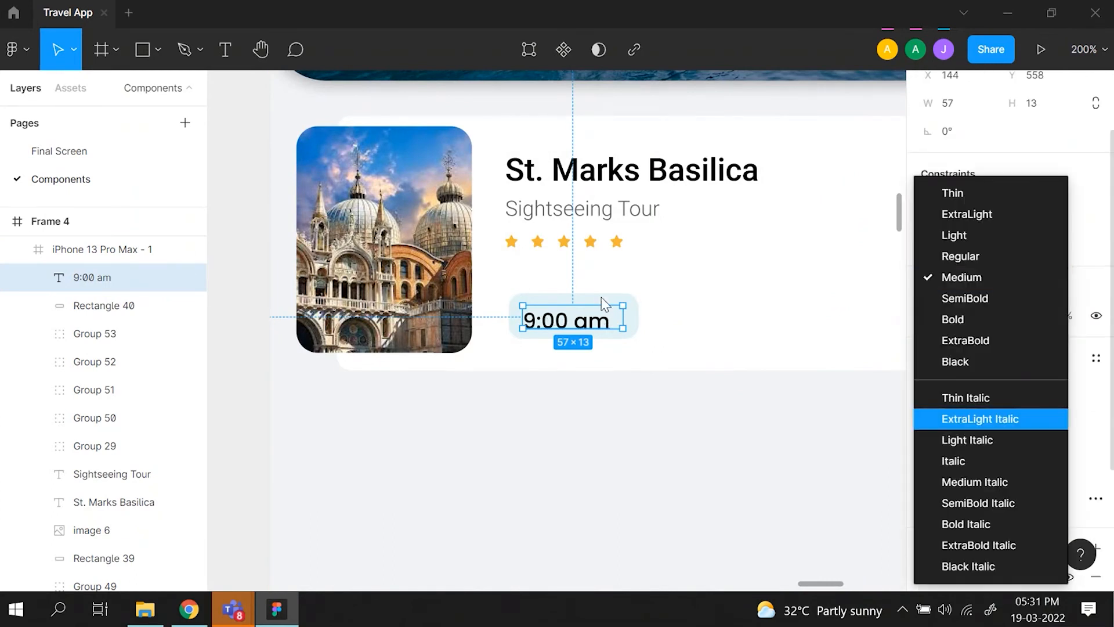
{"action": "left_click", "coordinate": [932, 253]}
- Set the 9:00 am text box to auto width and reposition it in the button at about X 148, Y 555
{"action": "mouse_move", "coordinate": [563, 321]}
{"action": "left_mouse_down"}
{"action": "mouse_move", "coordinate": [573, 321]}
{"action": "mouse_move", "coordinate": [565, 316]}
{"action": "left_mouse_up"}
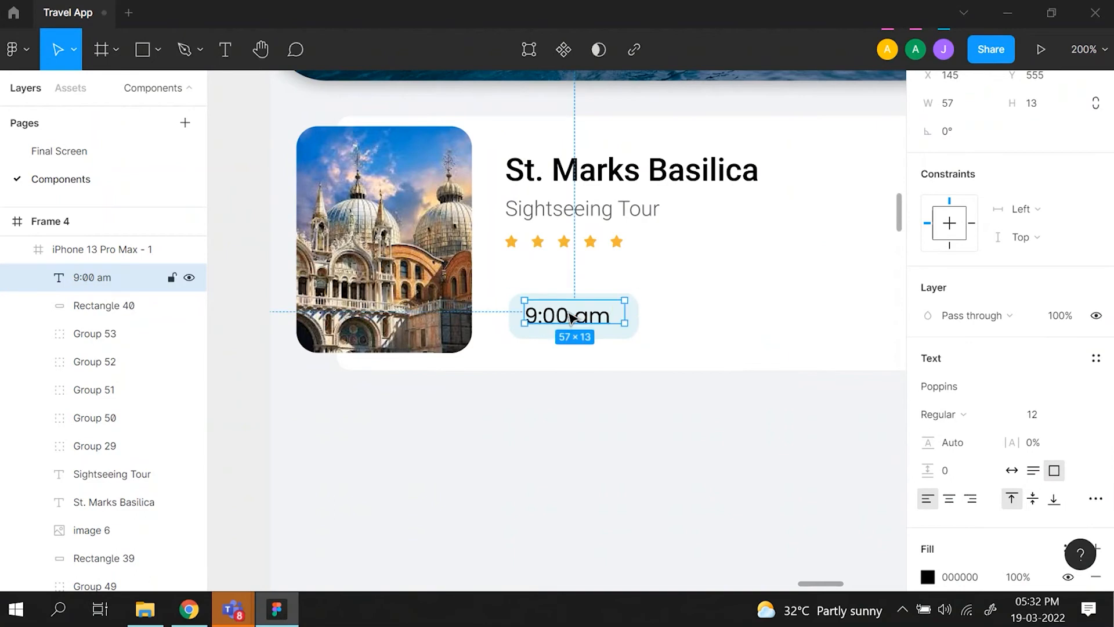
{"action": "left_click", "coordinate": [1012, 472]}
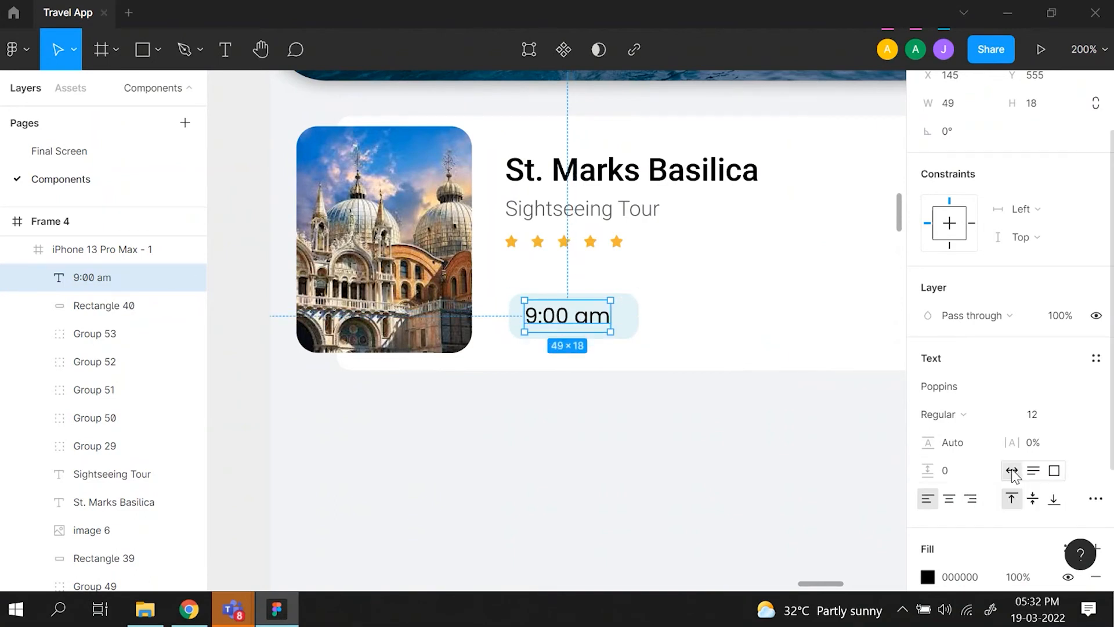
{"action": "left_click_drag", "start_coordinate": [582, 324], "coordinate": [588, 324]}
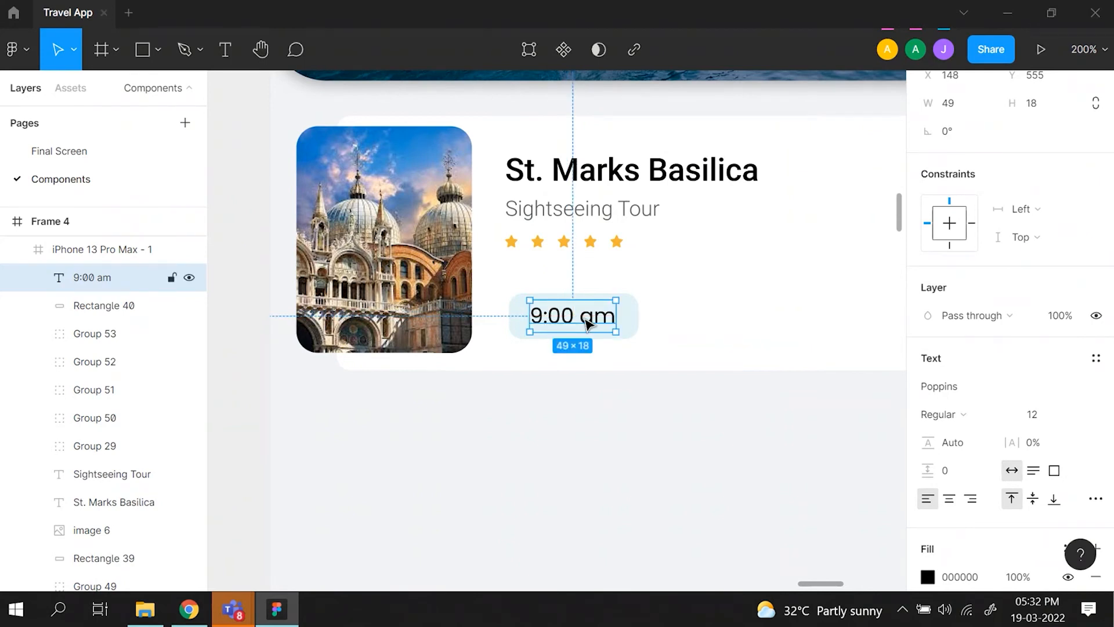
{"action": "key", "text": "alt"}
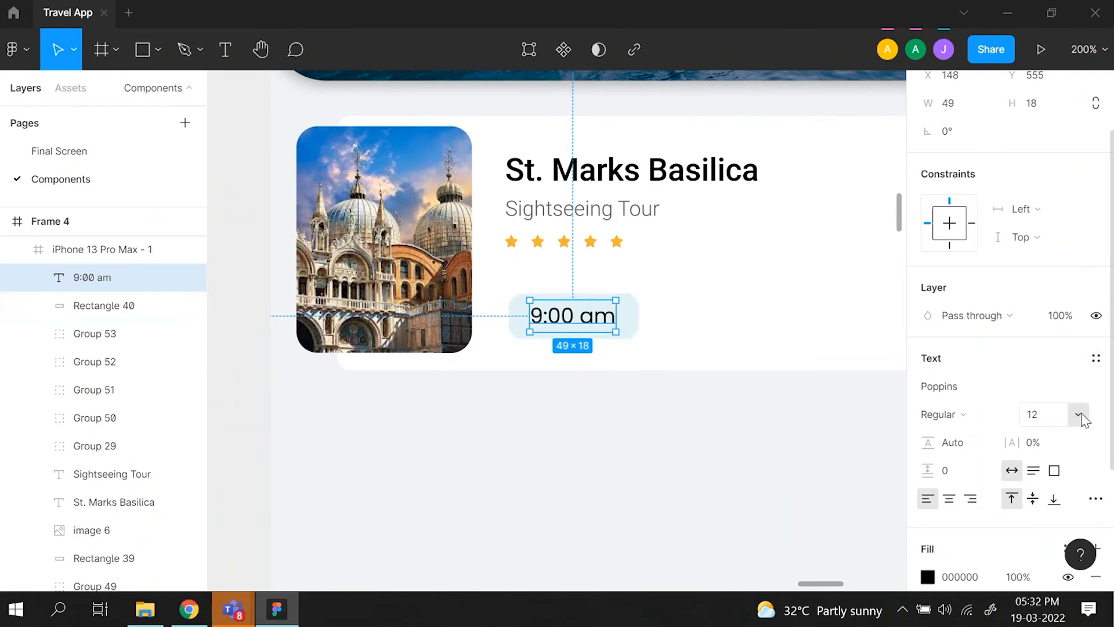
- Set the 9:00 am text's font size to 10
{"action": "left_click", "coordinate": [1055, 414]}
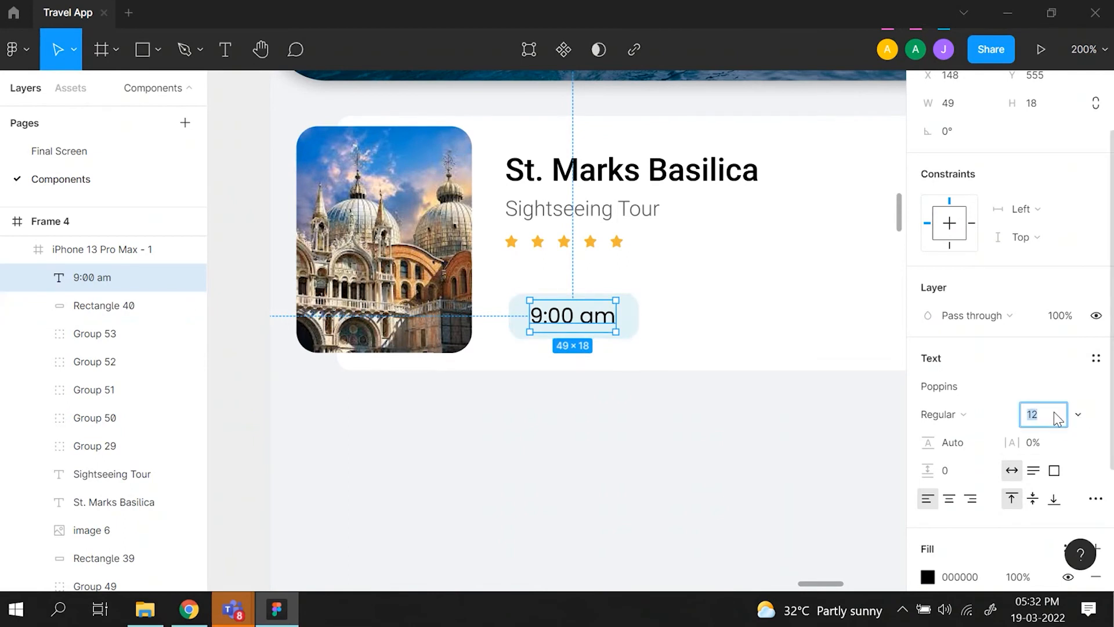
{"action": "type", "text": "10"}
{"action": "key", "text": "Return"}
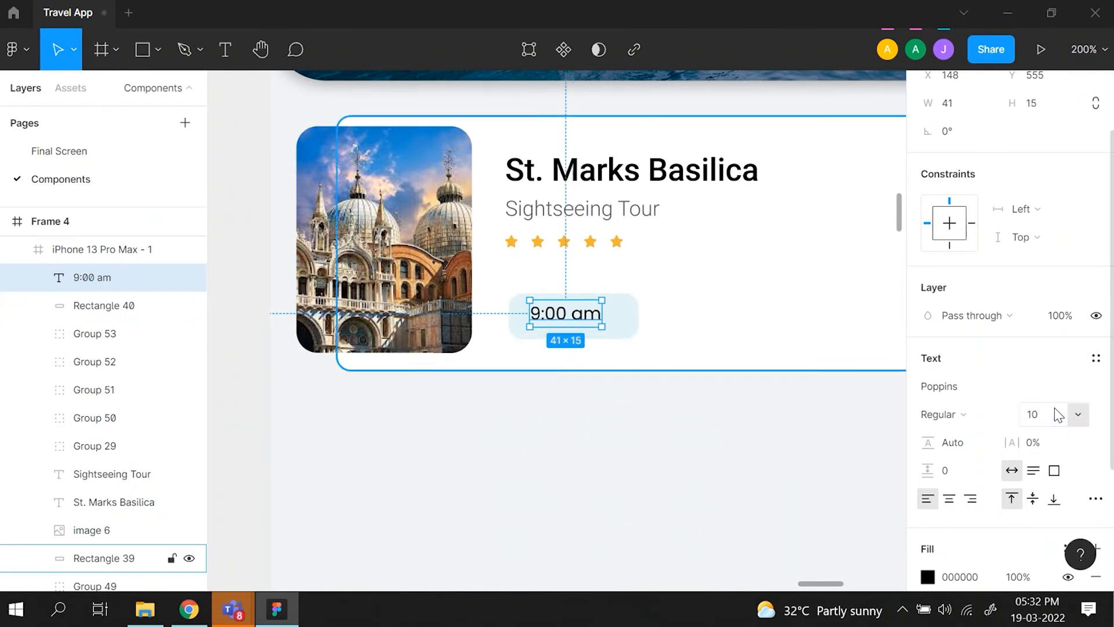
- Centre the 9:00 am text within its button at X 152, Y 557, checking the distances to the rectangle's edges
{"action": "left_click_drag", "start_coordinate": [582, 321], "coordinate": [590, 323]}
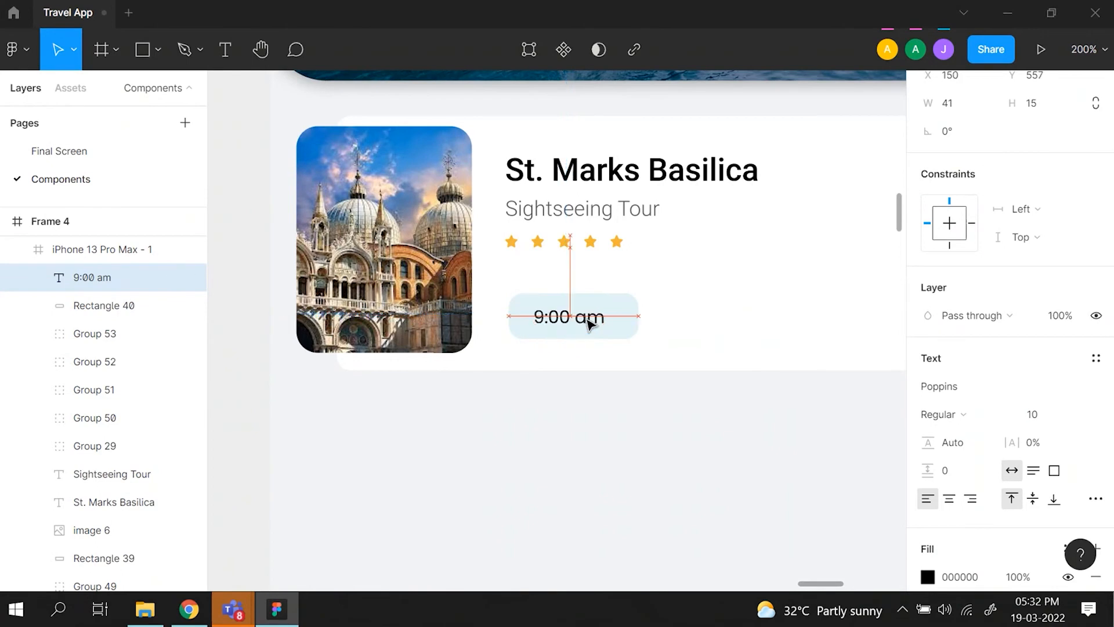
{"action": "key", "text": "alt"}
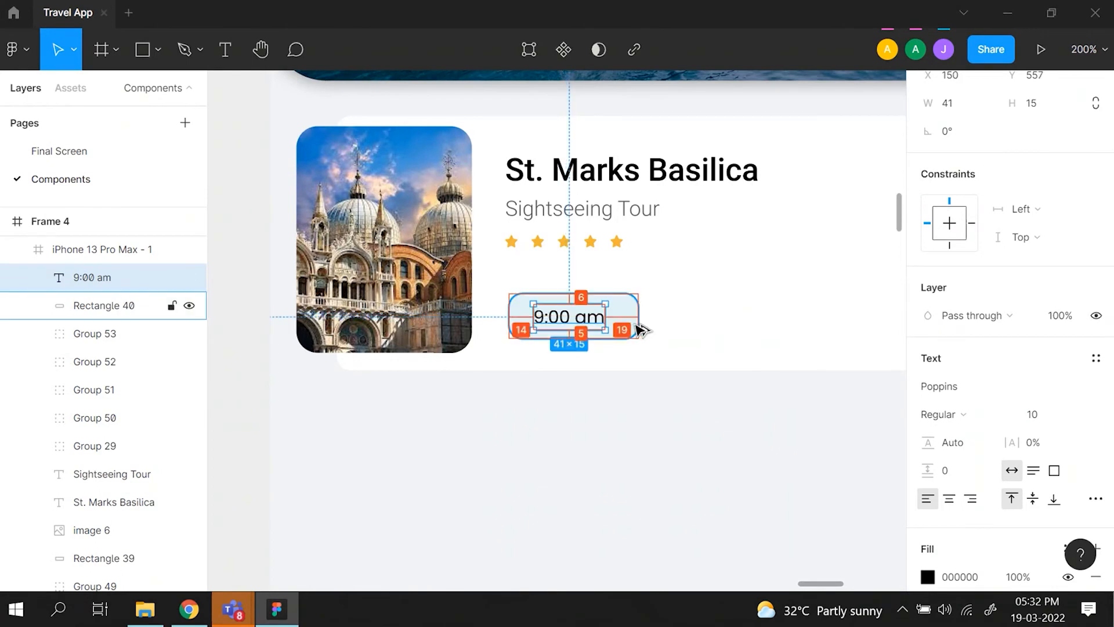
{"action": "key", "text": "Right"}
{"action": "key", "text": "Right"}
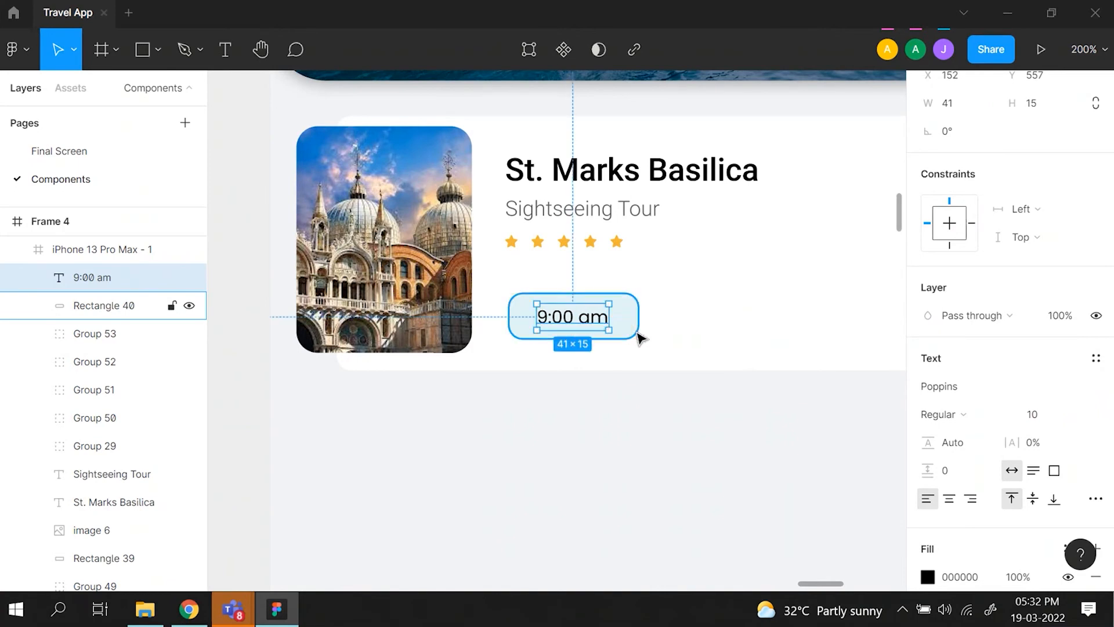
{"action": "scroll", "coordinate": [639, 335], "scroll_direction": "right", "scroll_amount": 4}
{"action": "scroll", "coordinate": [639, 336], "scroll_direction": "up", "scroll_amount": 1}
{"action": "scroll", "coordinate": [858, 363], "scroll_direction": "down", "scroll_amount": 2}
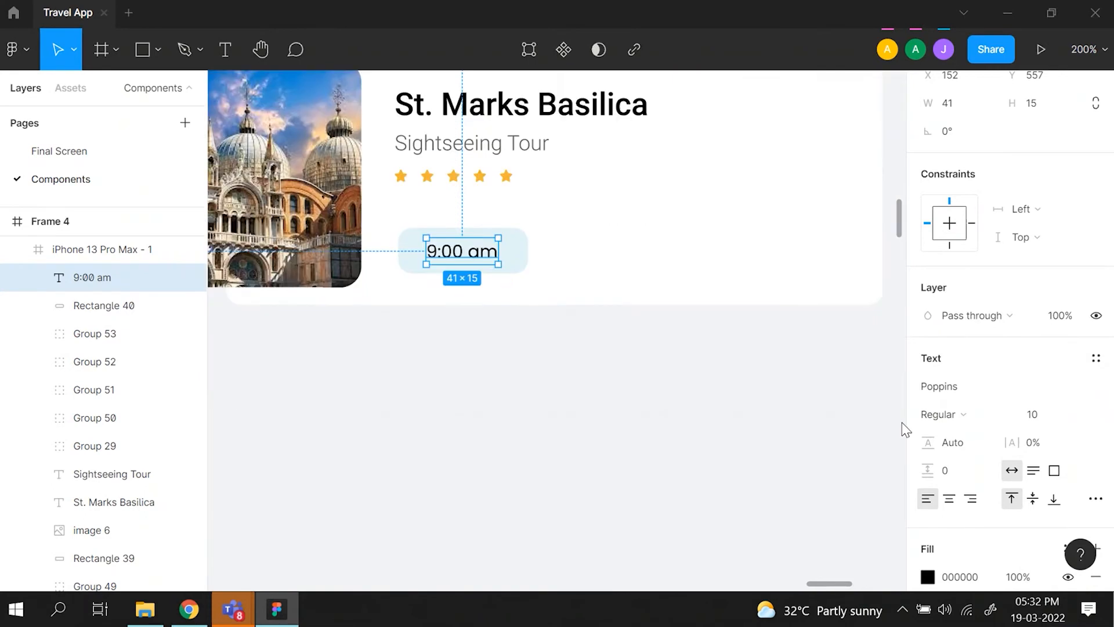
- Change the 9:00 am text's fill from black to dark grey 565656
{"action": "scroll", "coordinate": [910, 447], "scroll_direction": "up", "scroll_amount": 2}
{"action": "scroll", "coordinate": [910, 447], "scroll_direction": "down", "scroll_amount": 4}
{"action": "scroll", "coordinate": [926, 449], "scroll_direction": "up", "scroll_amount": 2}
{"action": "scroll", "coordinate": [926, 449], "scroll_direction": "up", "scroll_amount": 1}
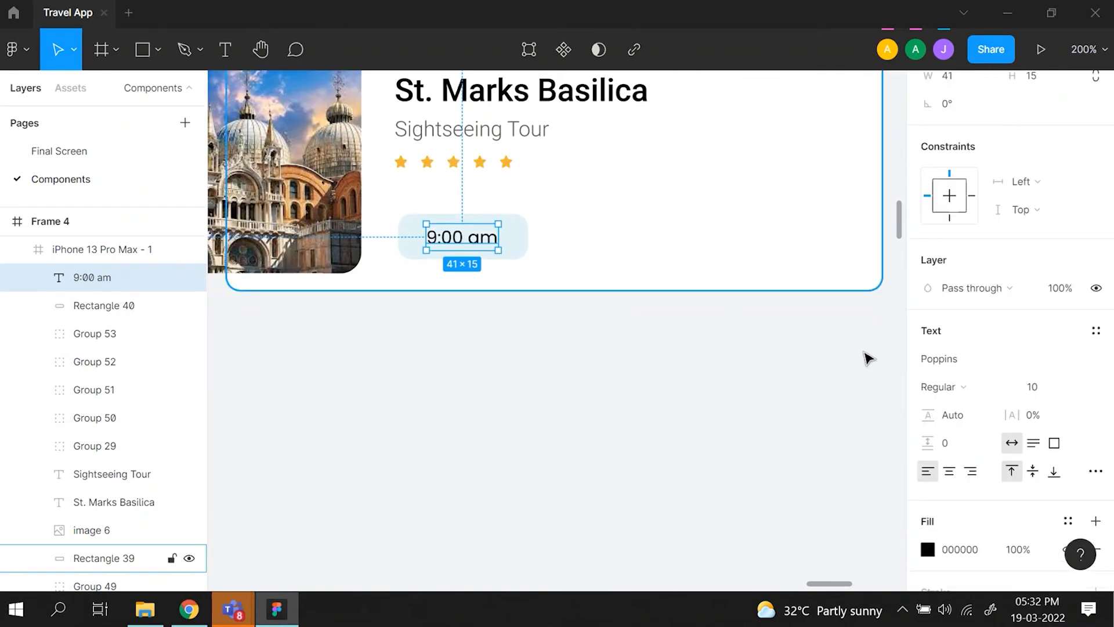
{"action": "scroll", "coordinate": [548, 288], "scroll_direction": "up", "scroll_amount": 2}
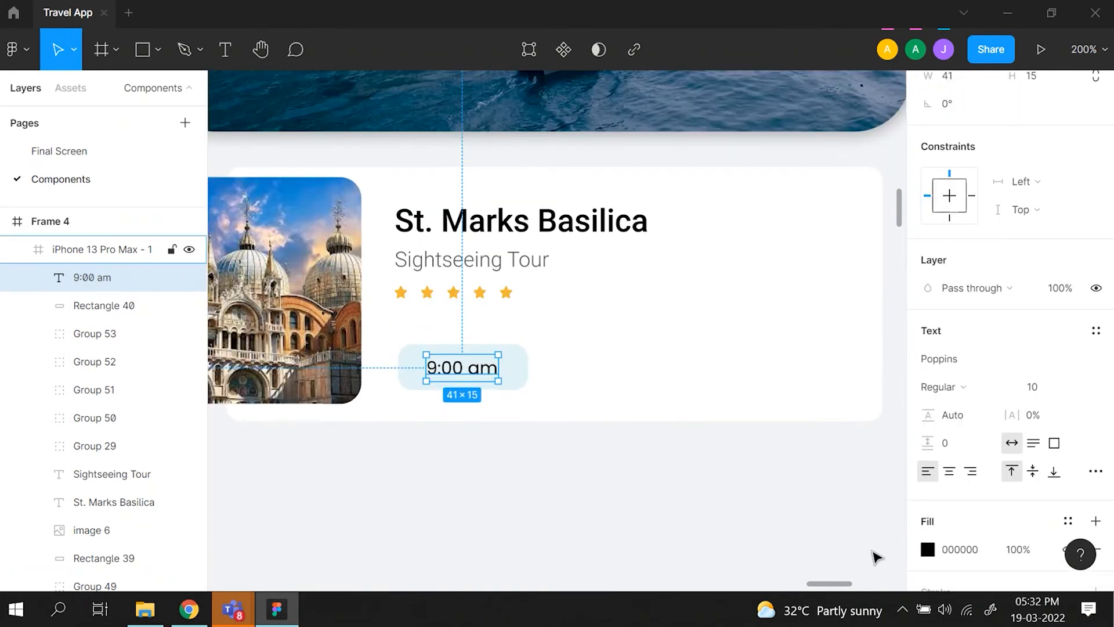
{"action": "left_click", "coordinate": [929, 550]}
{"action": "left_click", "coordinate": [697, 362]}
{"action": "left_click_drag", "start_coordinate": [697, 365], "coordinate": [667, 296]}
{"action": "left_click", "coordinate": [620, 486]}
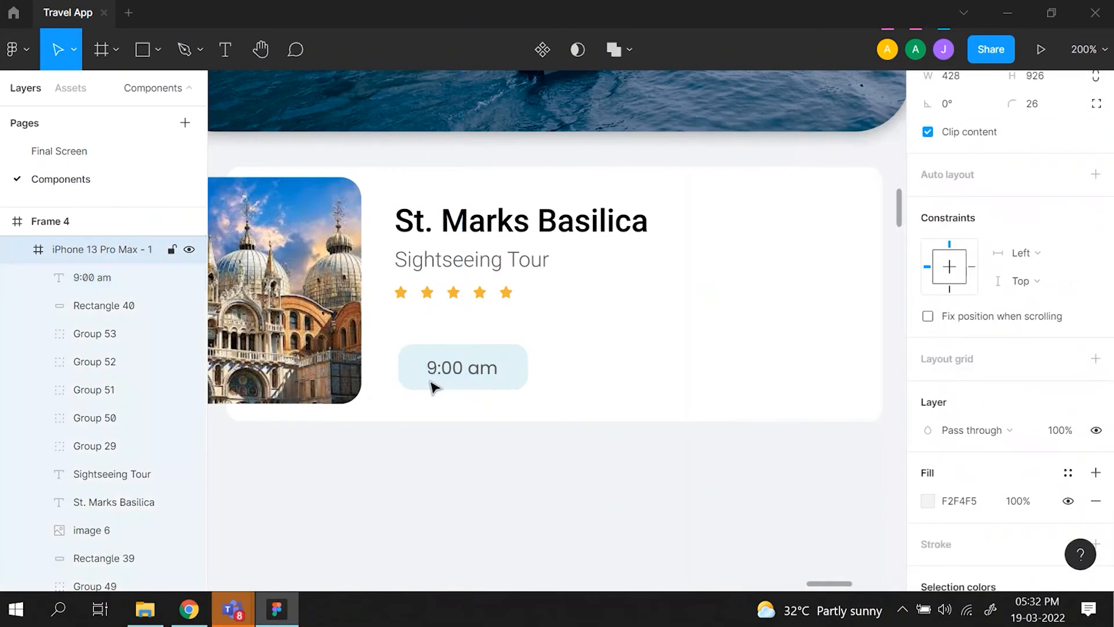
{"action": "left_click", "coordinate": [436, 376]}
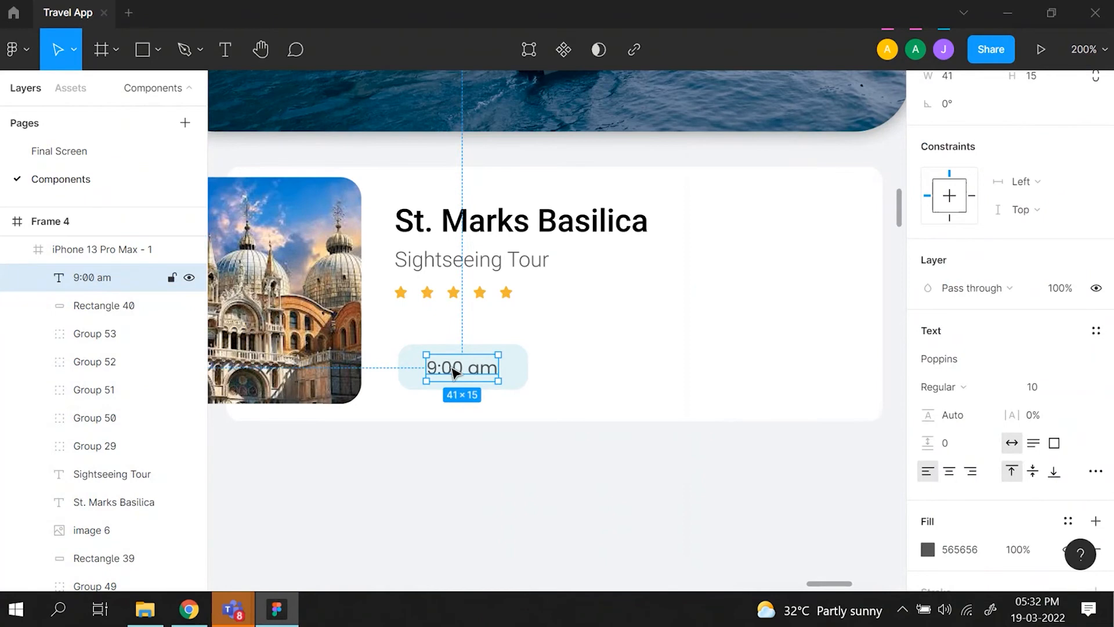
{"action": "left_click", "coordinate": [527, 374], "text": "shift"}
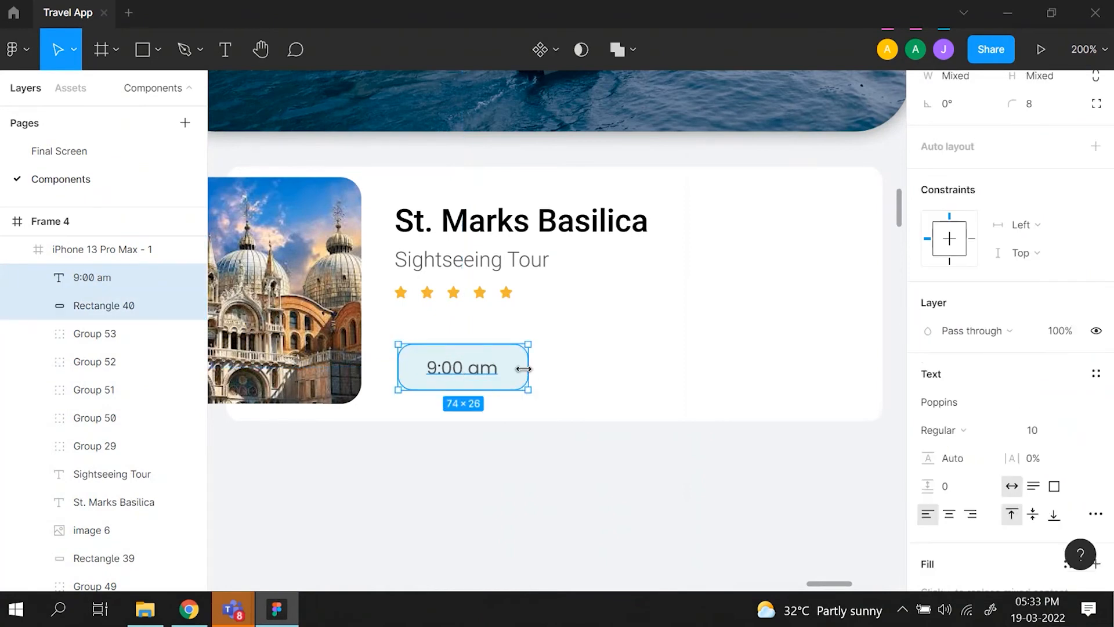
{"action": "key", "text": "ctrl+g"}
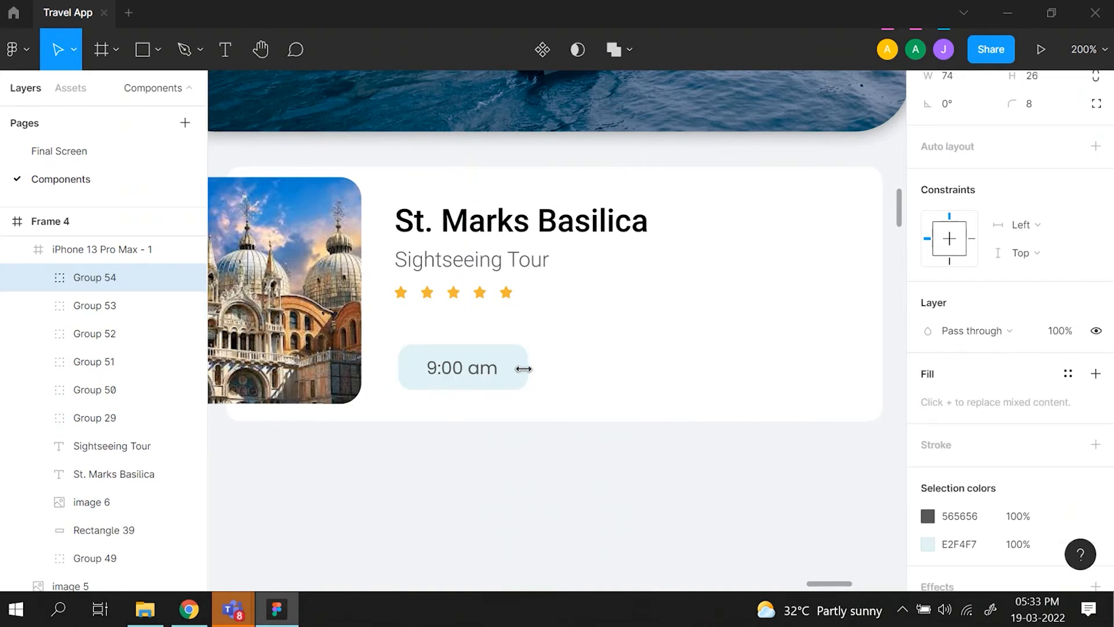
{"action": "key", "text": "ctrl+shift+g"}
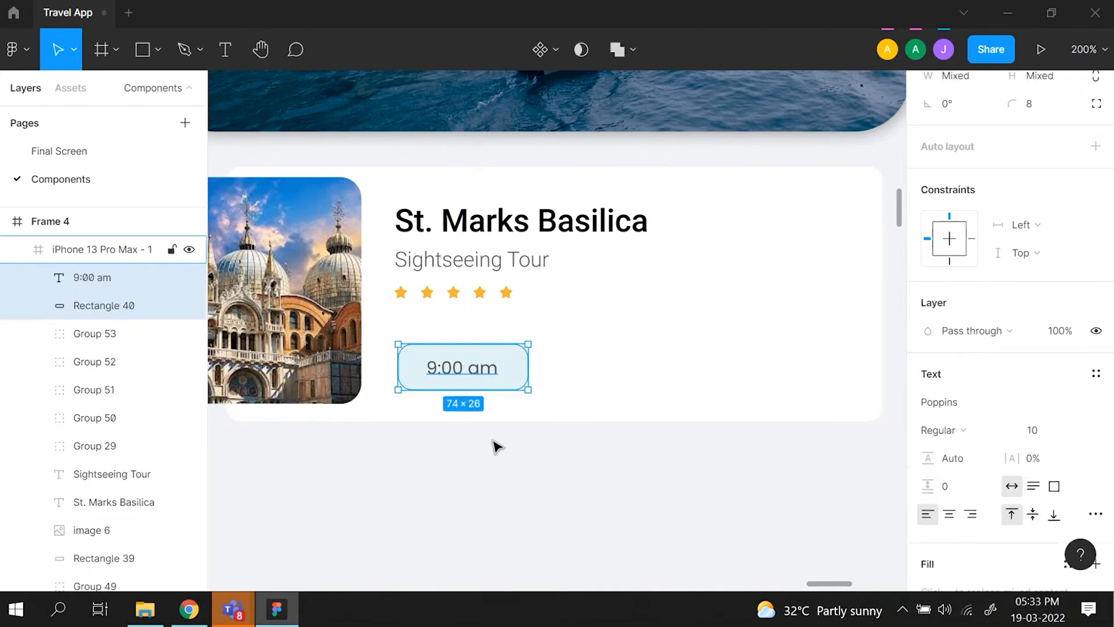
{"action": "left_click", "coordinate": [497, 447]}
- Group the 9:00 am text with its light blue button rectangle
{"action": "left_click", "coordinate": [456, 379]}
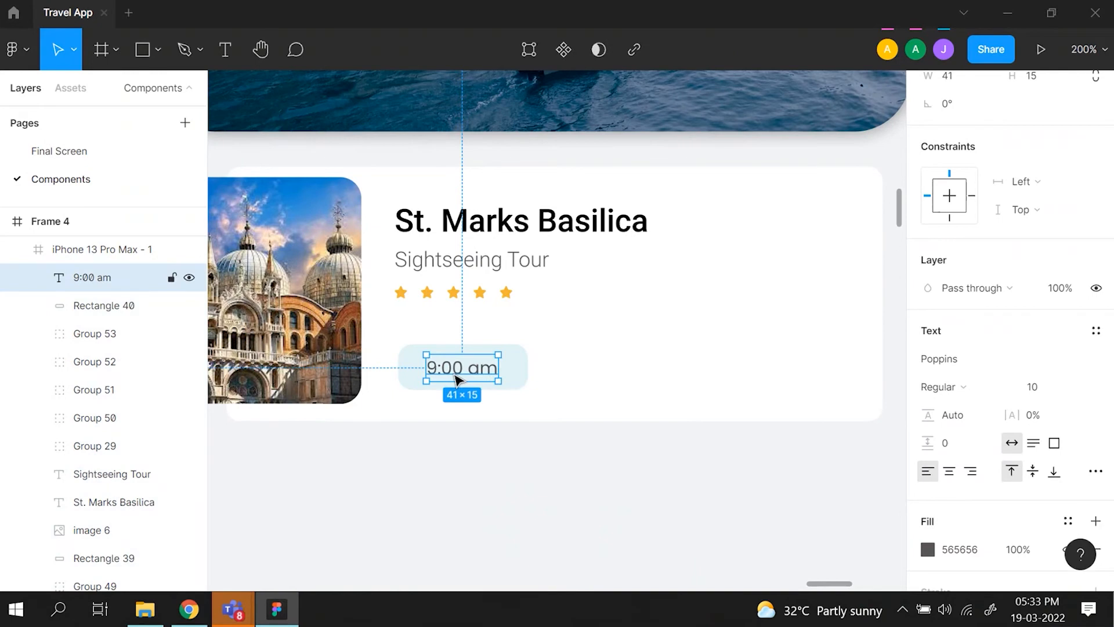
{"action": "left_click", "coordinate": [522, 365], "text": "shift"}
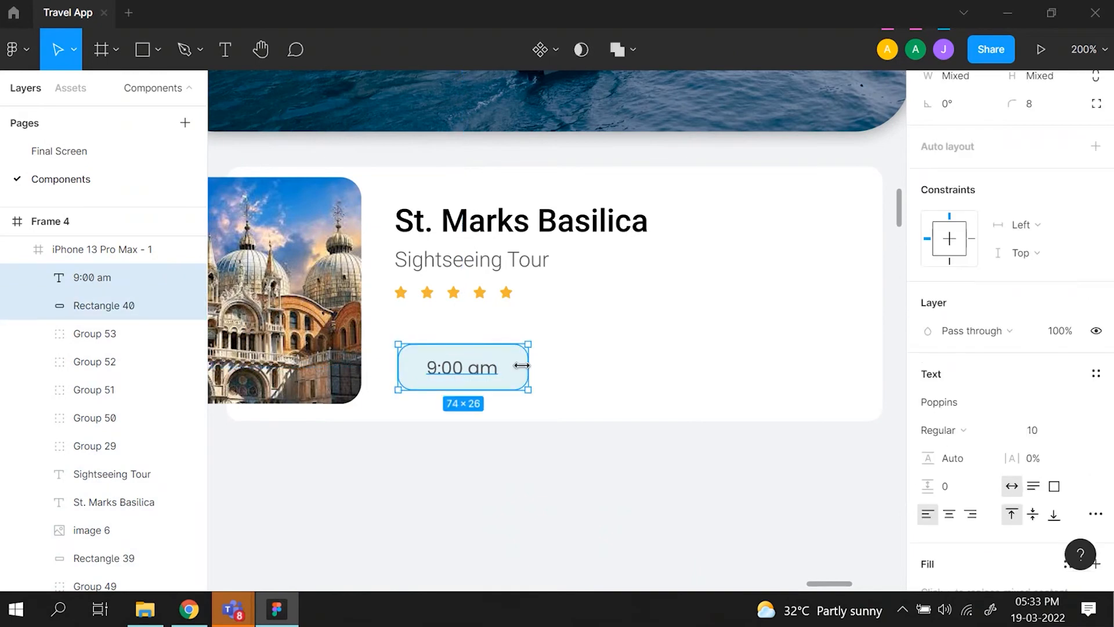
{"action": "key", "text": "ctrl+g"}
{"action": "mouse_move", "coordinate": [490, 366]}
{"action": "left_mouse_down"}
{"action": "mouse_move", "coordinate": [510, 374]}
{"action": "mouse_move", "coordinate": [490, 366]}
{"action": "left_mouse_up"}
{"action": "left_click", "coordinate": [493, 472]}
- Duplicate the 9:00 am button group and move the copy beside the original, leaving a small horizontal gap
{"action": "left_click", "coordinate": [460, 374]}
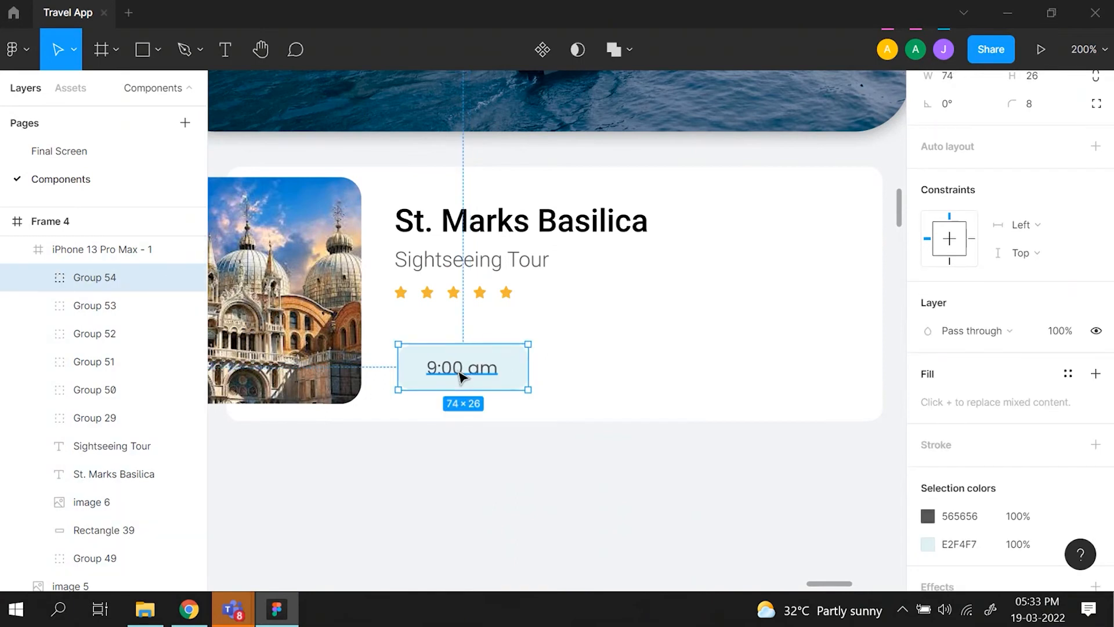
{"action": "key", "text": "ctrl+d"}
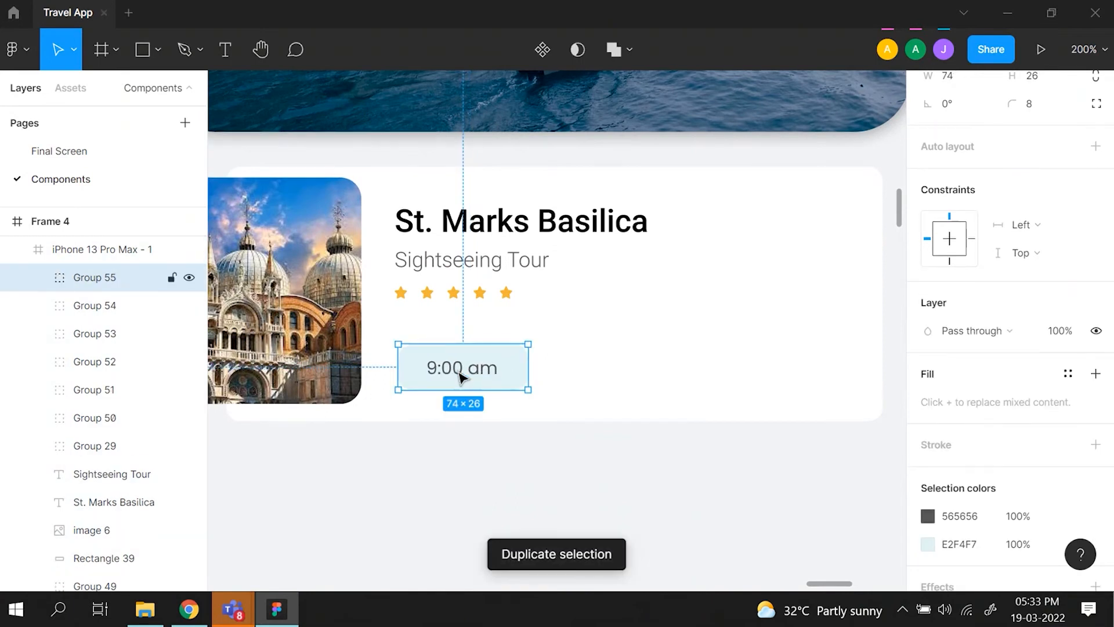
{"action": "key", "text": "shift+Right"}
{"action": "key", "text": "shift+Right"}
{"action": "key", "text": "shift+Right"}
{"action": "key", "text": "shift+Right"}
{"action": "key", "text": "shift+Right"}
{"action": "key", "text": "shift+Right"}
{"action": "key", "text": "shift+Right"}
{"action": "key", "text": "shift+Right"}
{"action": "key", "text": "shift+Right"}
{"action": "key", "text": "shift+Right"}
{"action": "key", "text": "shift+Right"}
{"action": "key", "text": "shift+Right"}
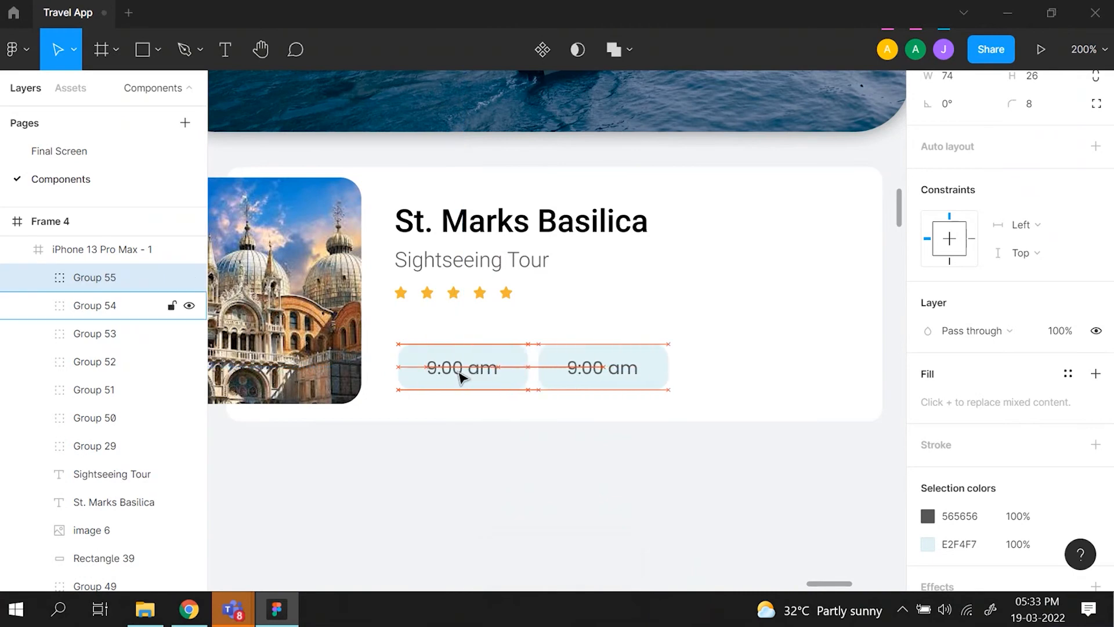
{"action": "key", "text": "shift+Right"}
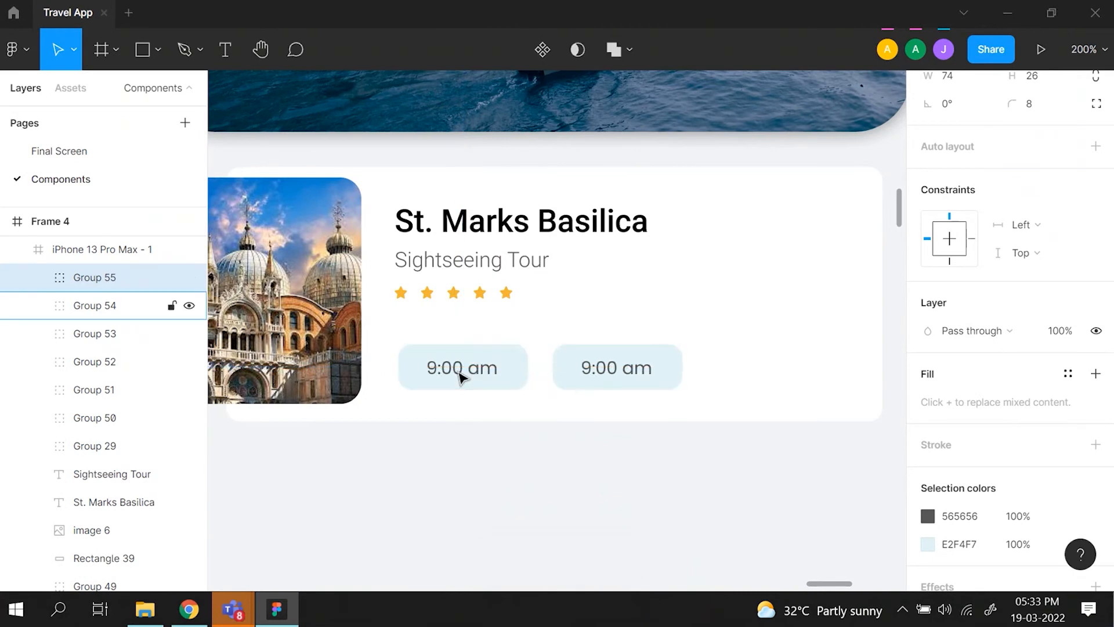
{"action": "key", "text": "Right"}
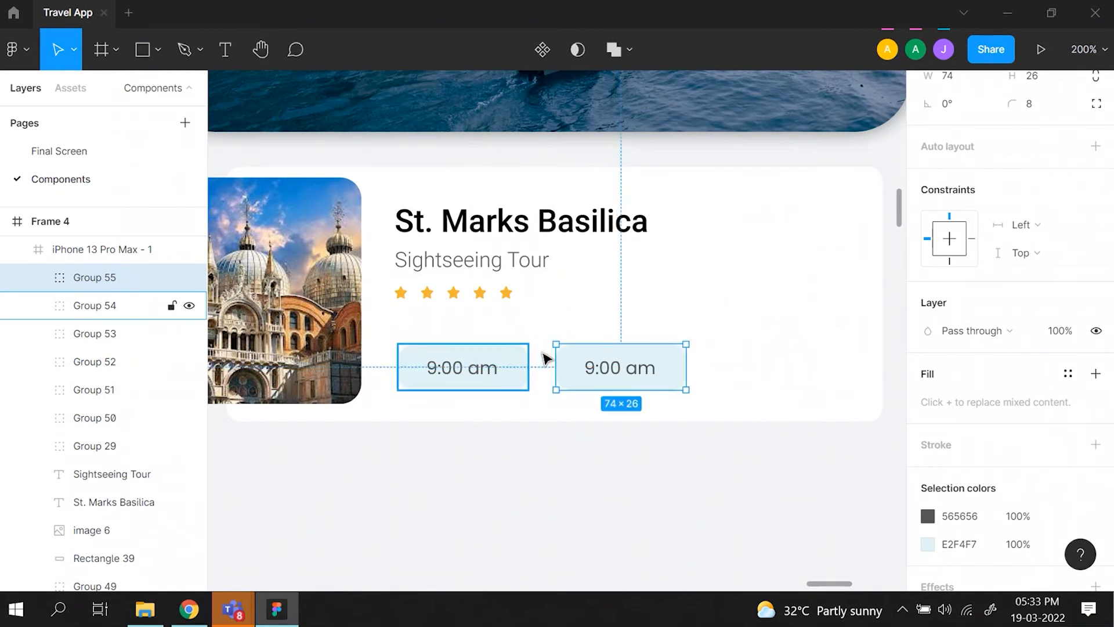
- Change the duplicated button's text to 11:00 am
{"action": "double_click", "coordinate": [590, 369]}
{"action": "double_click", "coordinate": [589, 366]}
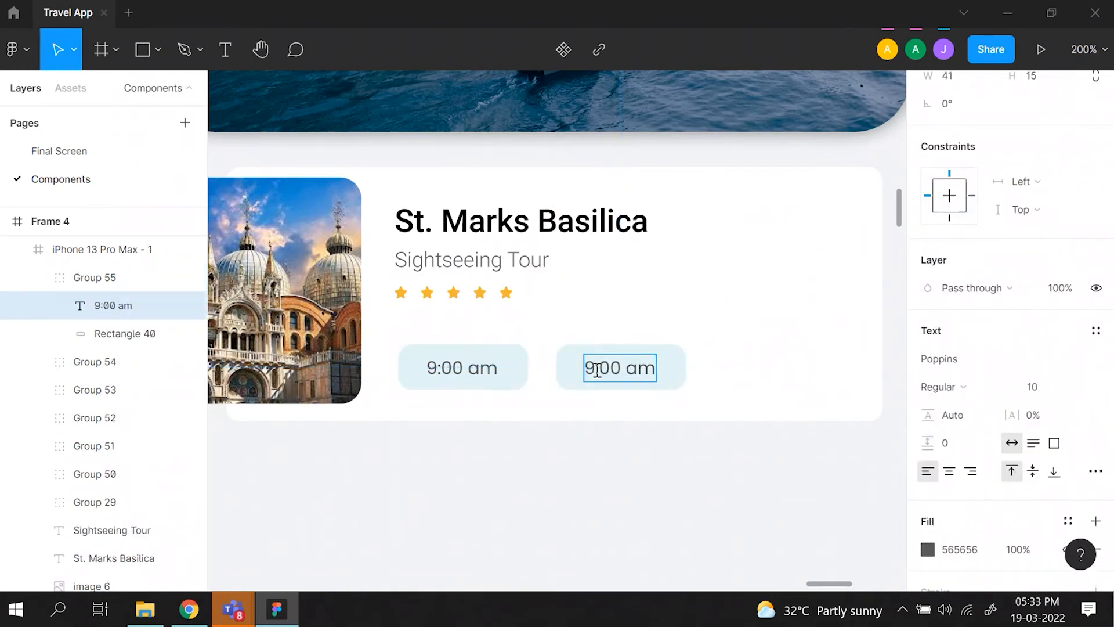
{"action": "key", "text": "BackSpace"}
{"action": "type", "text": "11"}
{"action": "left_click", "coordinate": [596, 467]}
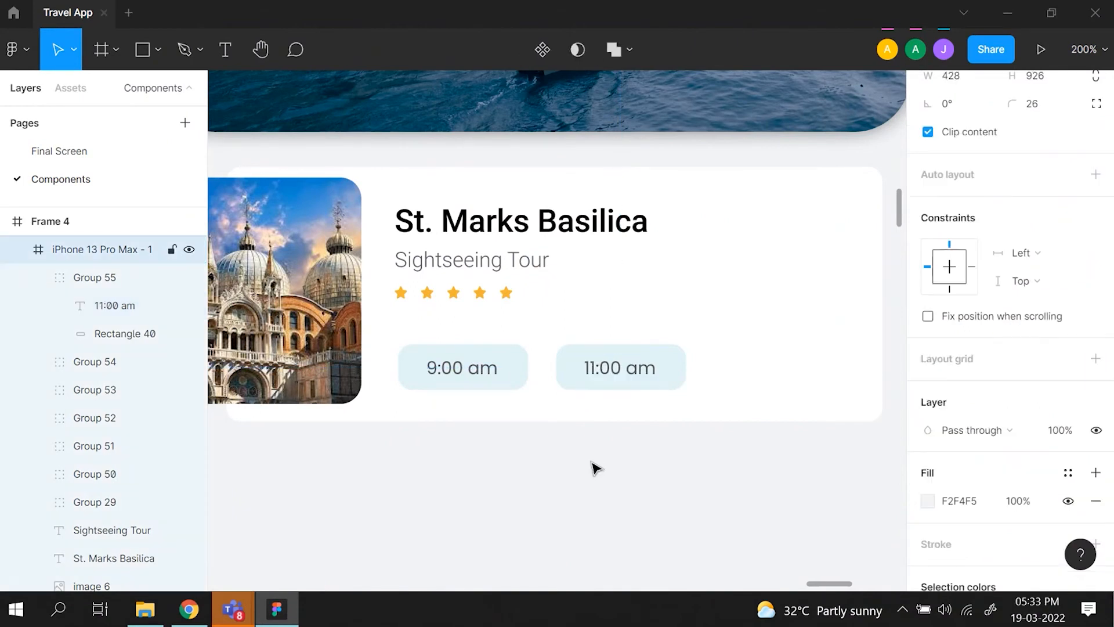
- Add an auto-width price text "$ 30" near the St. Marks Basilica card's upper-right corner, following the reference card
{"action": "key", "text": "ctrl+minus"}
{"action": "scroll", "coordinate": [592, 462], "scroll_direction": "left", "scroll_amount": 15}
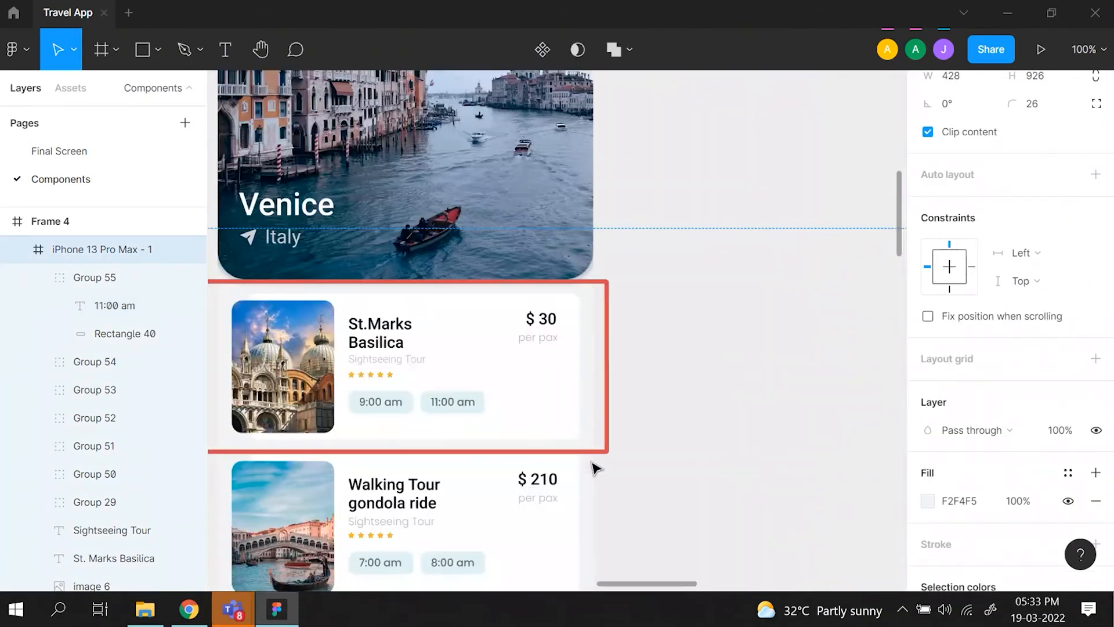
{"action": "scroll", "coordinate": [416, 426], "scroll_direction": "right", "scroll_amount": 5}
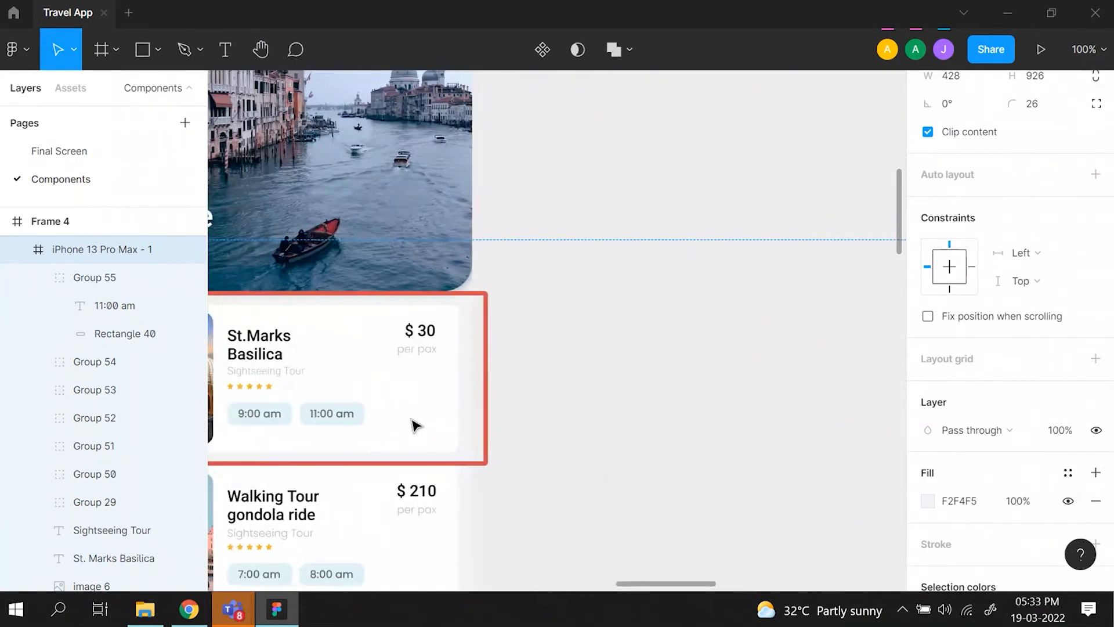
{"action": "scroll", "coordinate": [416, 337], "scroll_direction": "right", "scroll_amount": 1}
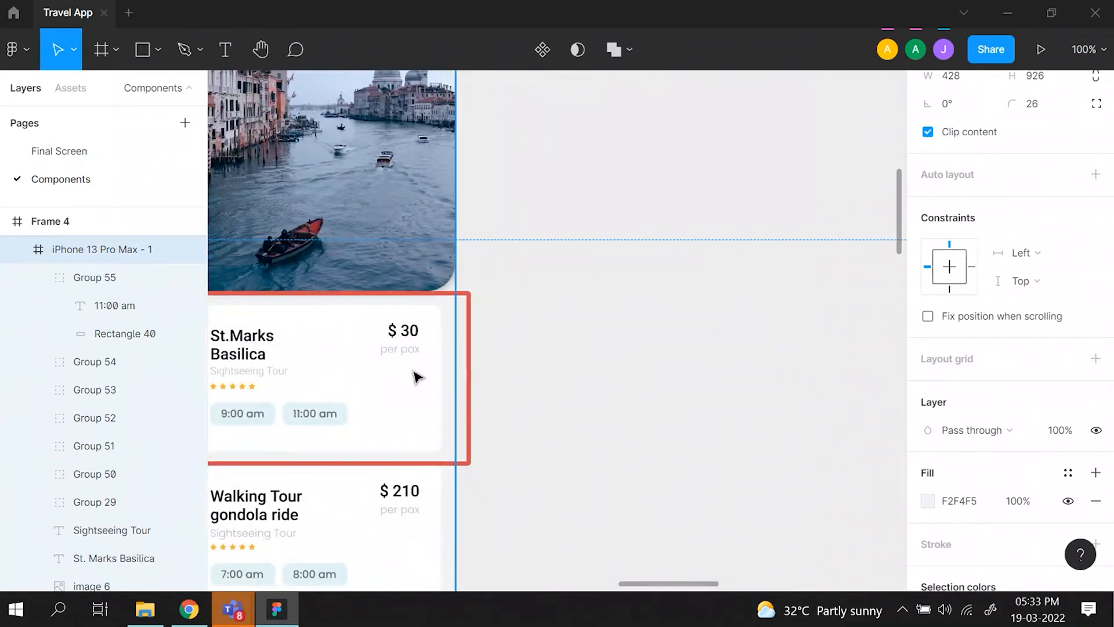
{"action": "scroll", "coordinate": [413, 351], "scroll_direction": "right", "scroll_amount": 10}
{"action": "scroll", "coordinate": [410, 351], "scroll_direction": "left", "scroll_amount": 10}
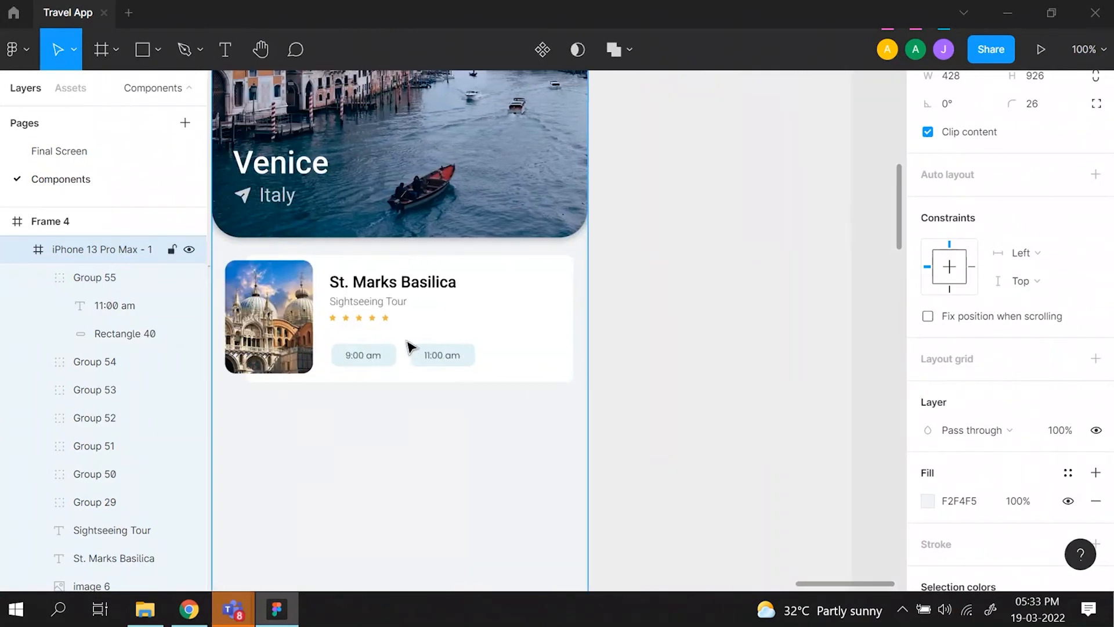
{"action": "left_click", "coordinate": [225, 49]}
{"action": "left_click_drag", "start_coordinate": [530, 279], "coordinate": [558, 308]}
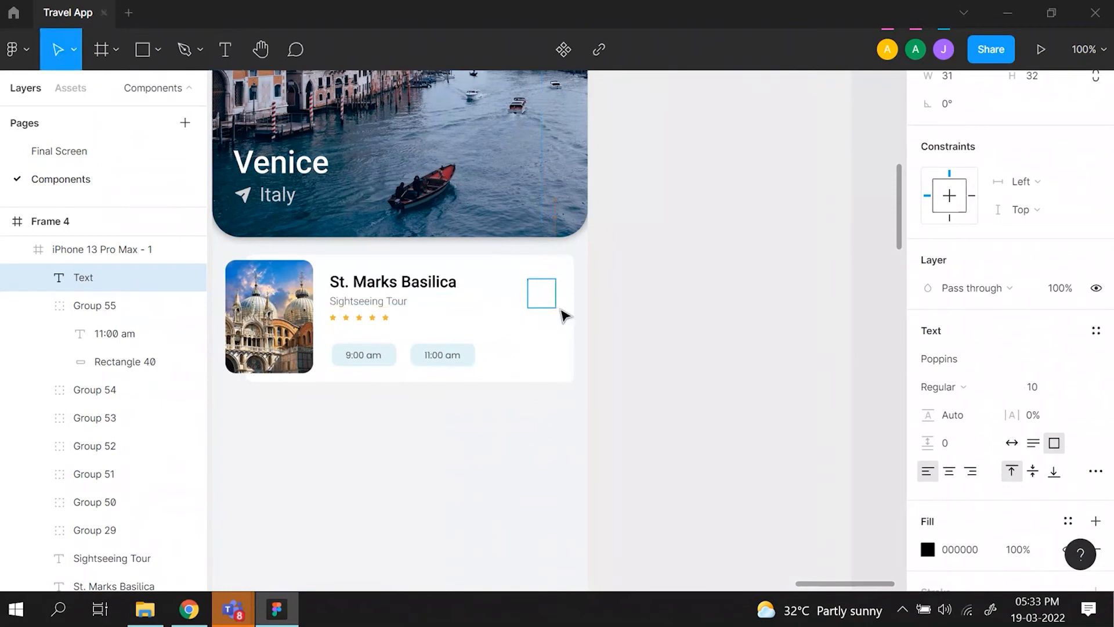
{"action": "type", "text": "$ 30"}
{"action": "key", "text": "Escape"}
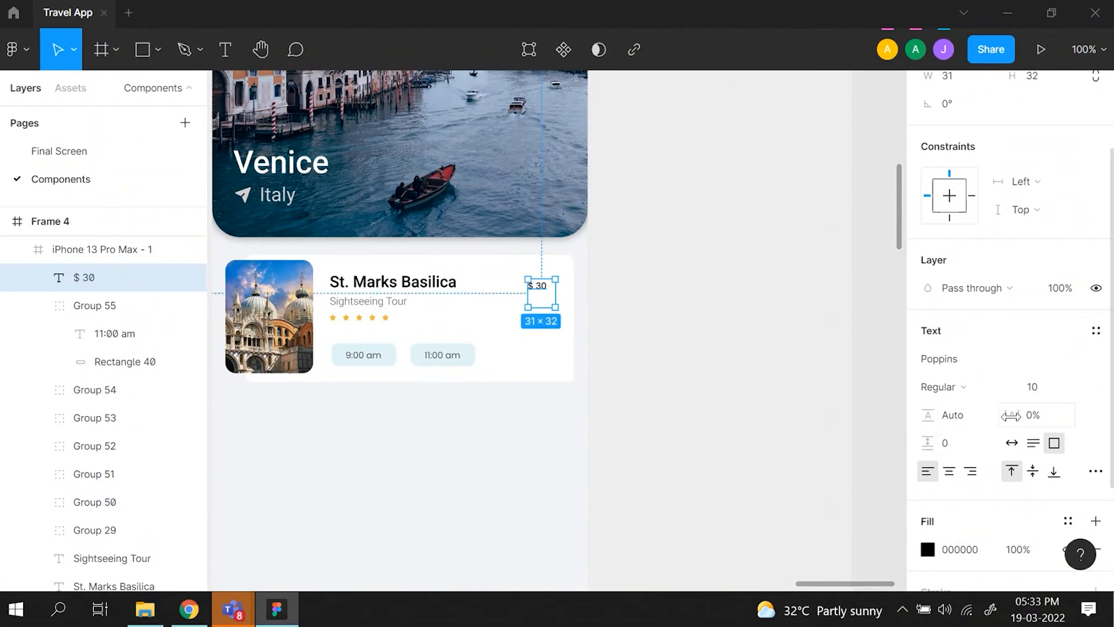
{"action": "left_click", "coordinate": [1011, 442]}
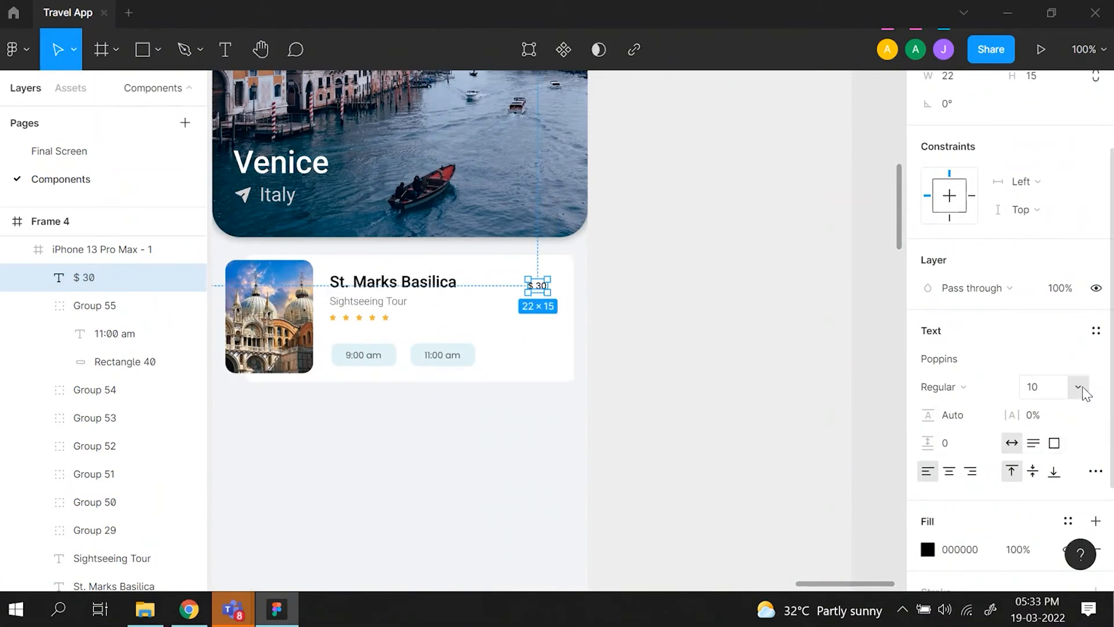
- Try font sizes 36 and 24 on the $ 30 text
{"action": "left_click", "coordinate": [1081, 388]}
{"action": "left_click", "coordinate": [1066, 436]}
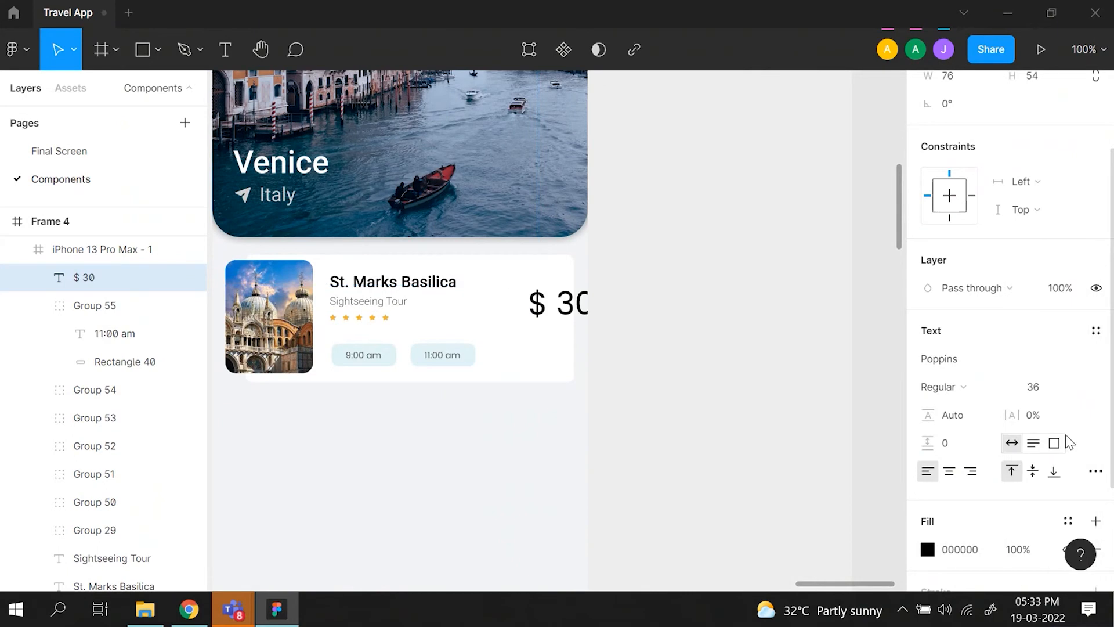
{"action": "left_click", "coordinate": [1079, 387]}
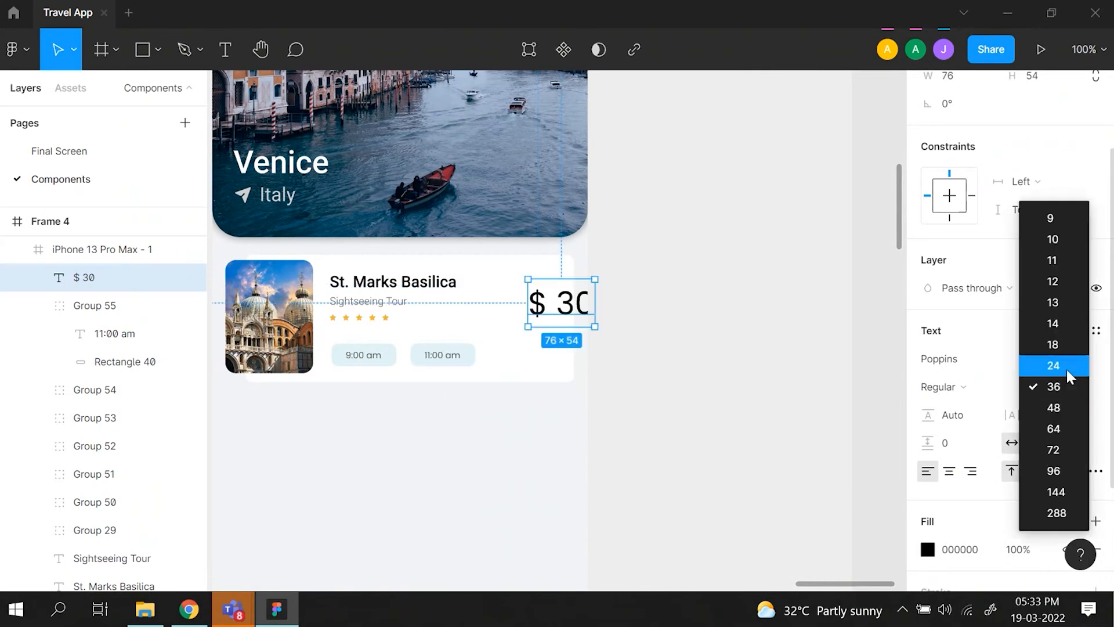
{"action": "left_click", "coordinate": [1067, 368]}
- Check the reference card's price text style and set the new $ 30 text's font size to 18
{"action": "scroll", "coordinate": [482, 293], "scroll_direction": "left", "scroll_amount": 10}
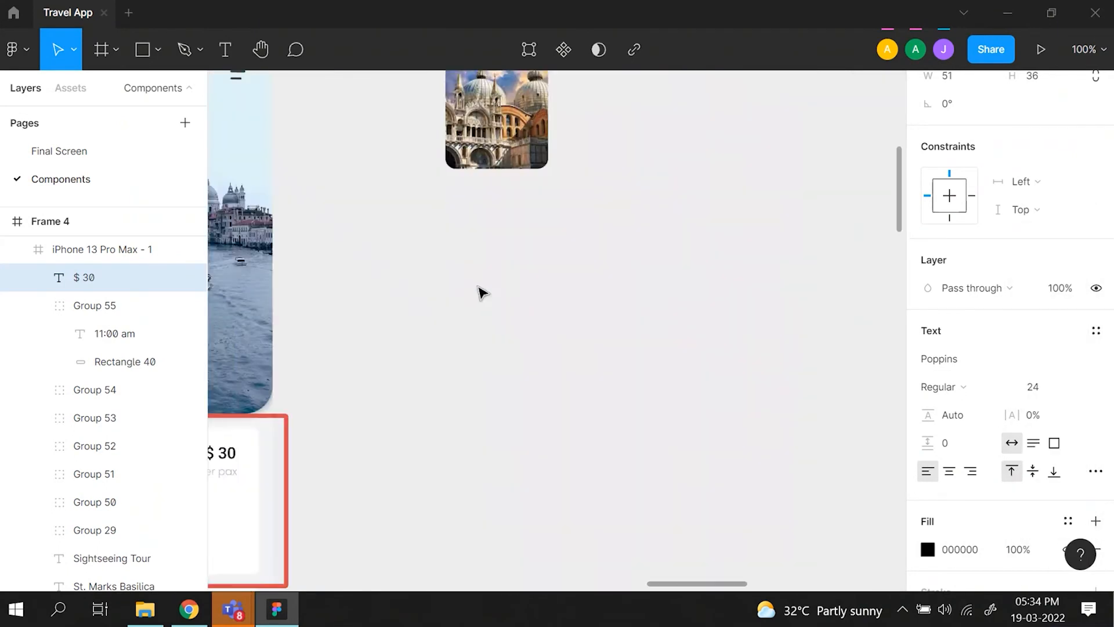
{"action": "scroll", "coordinate": [482, 293], "scroll_direction": "left", "scroll_amount": 10}
{"action": "left_click", "coordinate": [676, 502]}
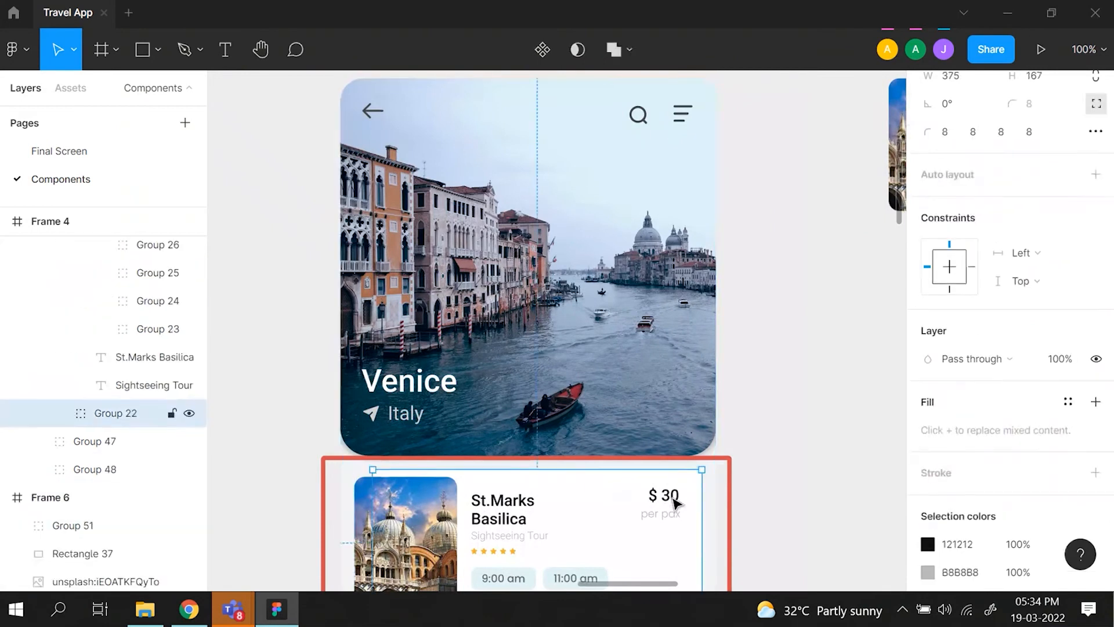
{"action": "double_click", "coordinate": [676, 503]}
{"action": "scroll", "coordinate": [643, 383], "scroll_direction": "right", "scroll_amount": 15}
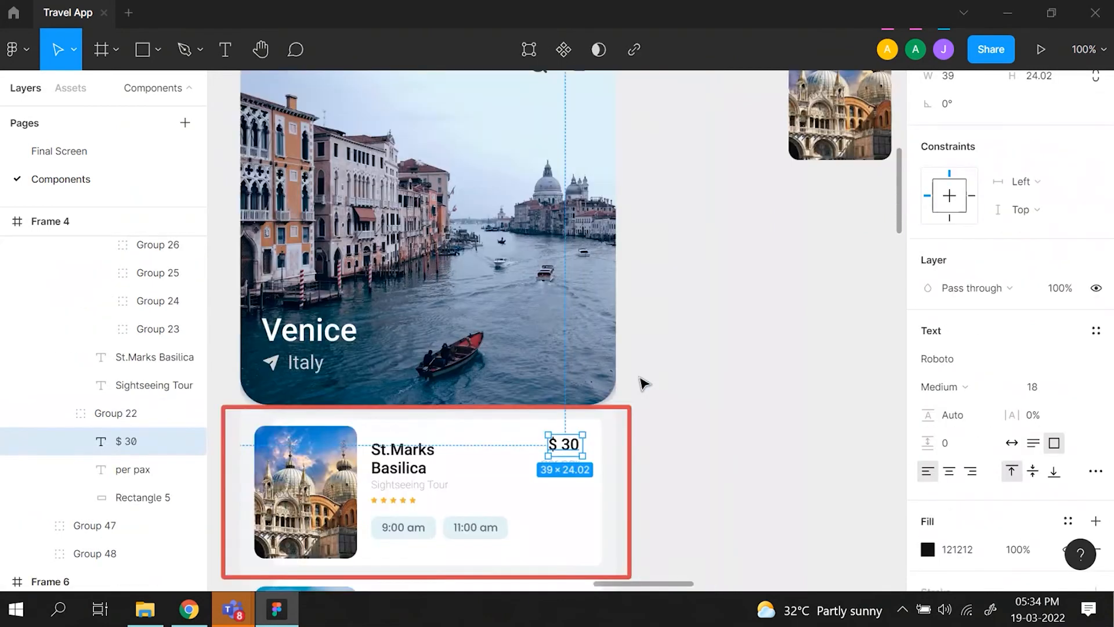
{"action": "scroll", "coordinate": [643, 383], "scroll_direction": "right", "scroll_amount": 5}
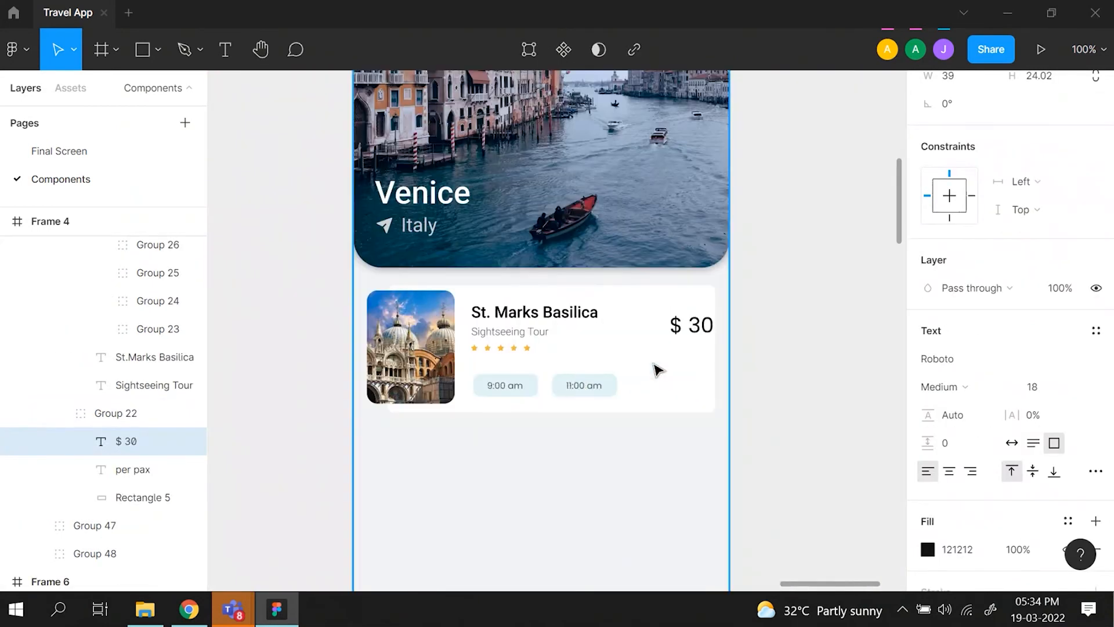
{"action": "left_click", "coordinate": [688, 325]}
{"action": "left_click", "coordinate": [1054, 392]}
{"action": "type", "text": "18"}
{"action": "key", "text": "Return"}
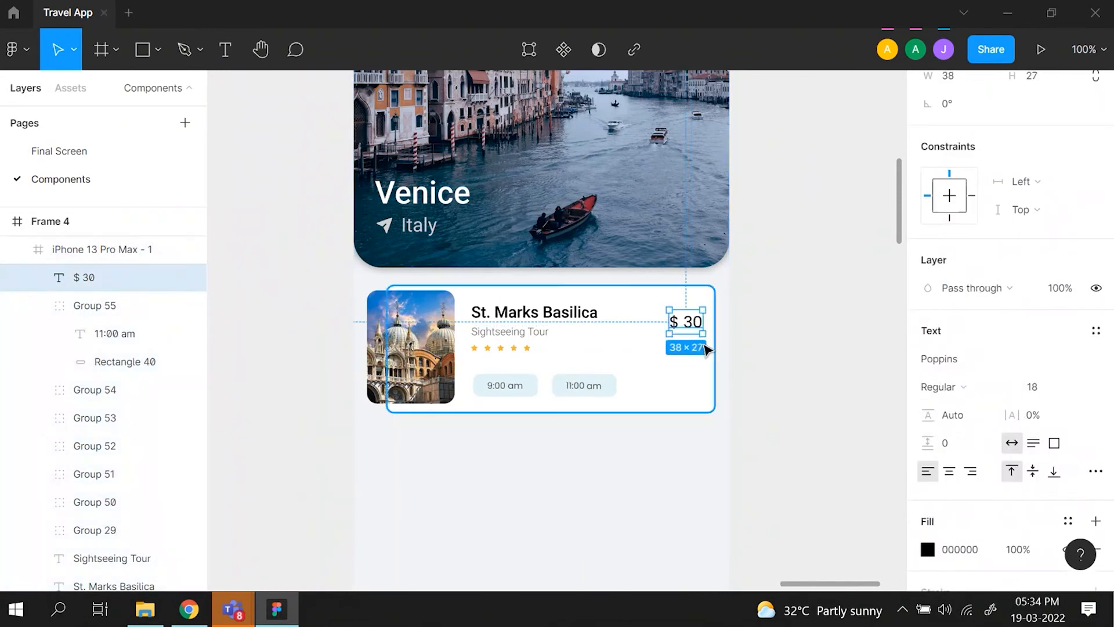
- Position the $ 30 text 16 px below the card's top edge and 24 px from its right edge
{"action": "left_click_drag", "start_coordinate": [692, 330], "coordinate": [686, 319]}
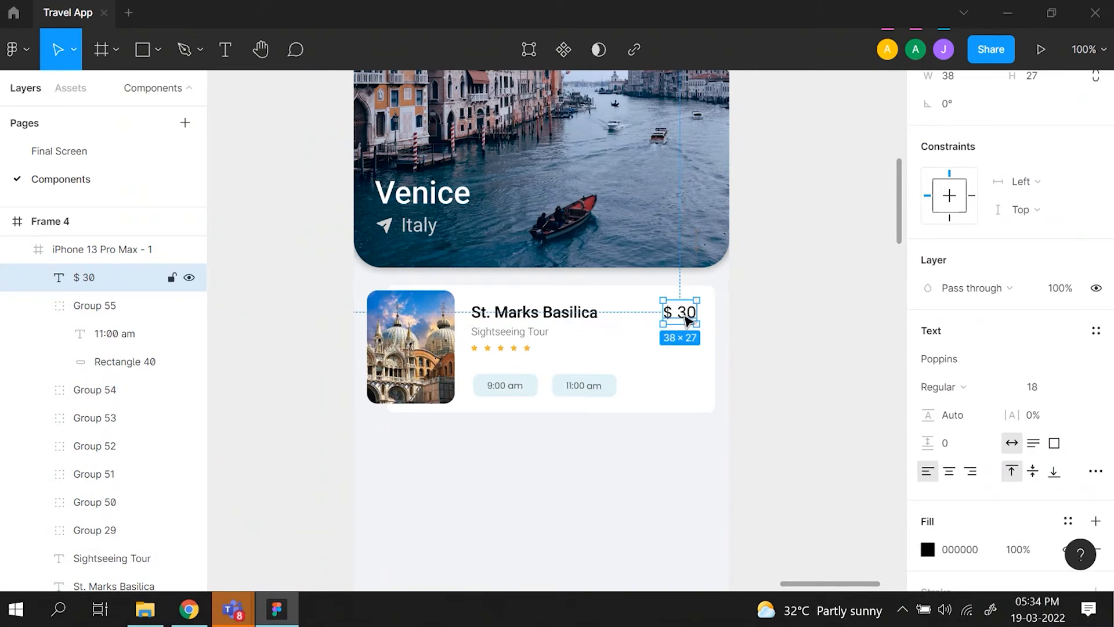
{"action": "key", "text": "alt"}
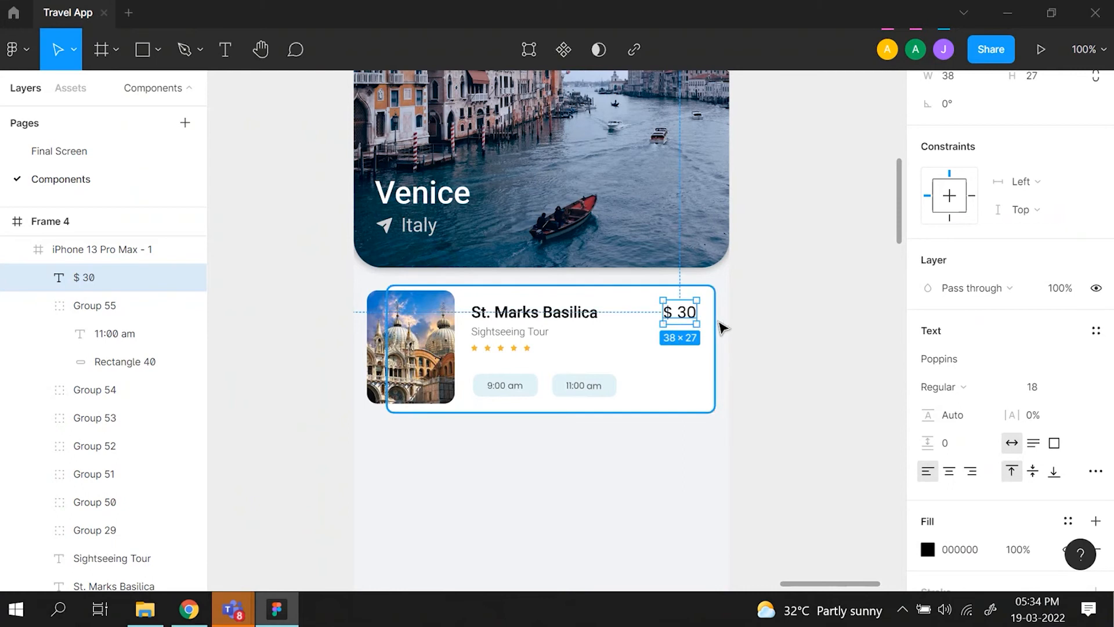
{"action": "key", "text": "Up"}
{"action": "key", "text": "alt"}
{"action": "key", "text": "Left"}
{"action": "key", "text": "Left"}
{"action": "key", "text": "Left"}
{"action": "key", "text": "alt"}
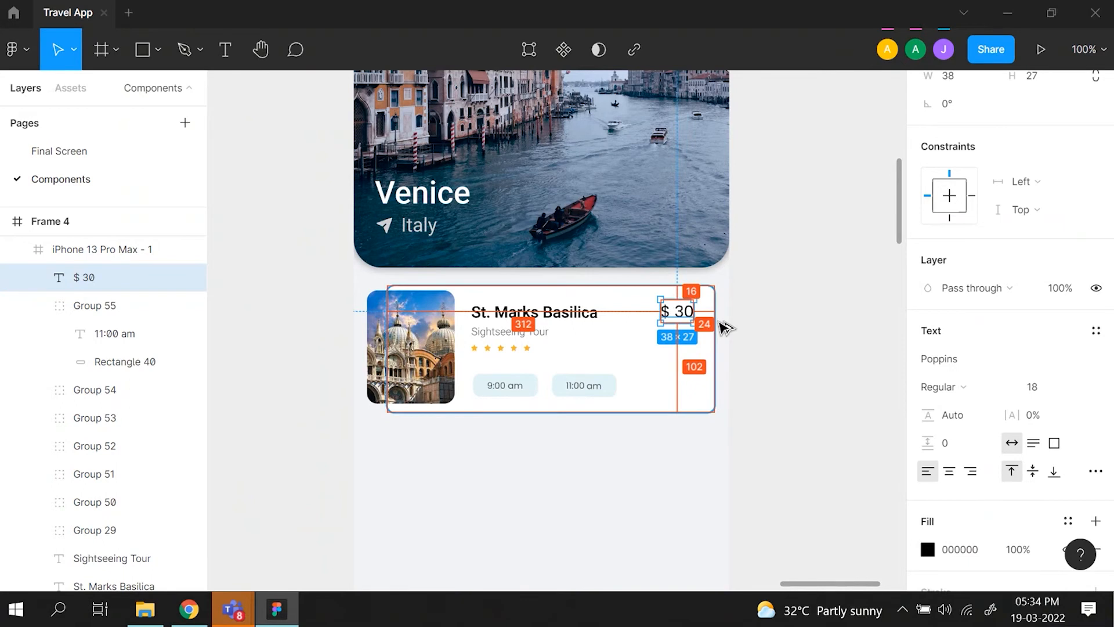
{"action": "left_click", "coordinate": [725, 327]}
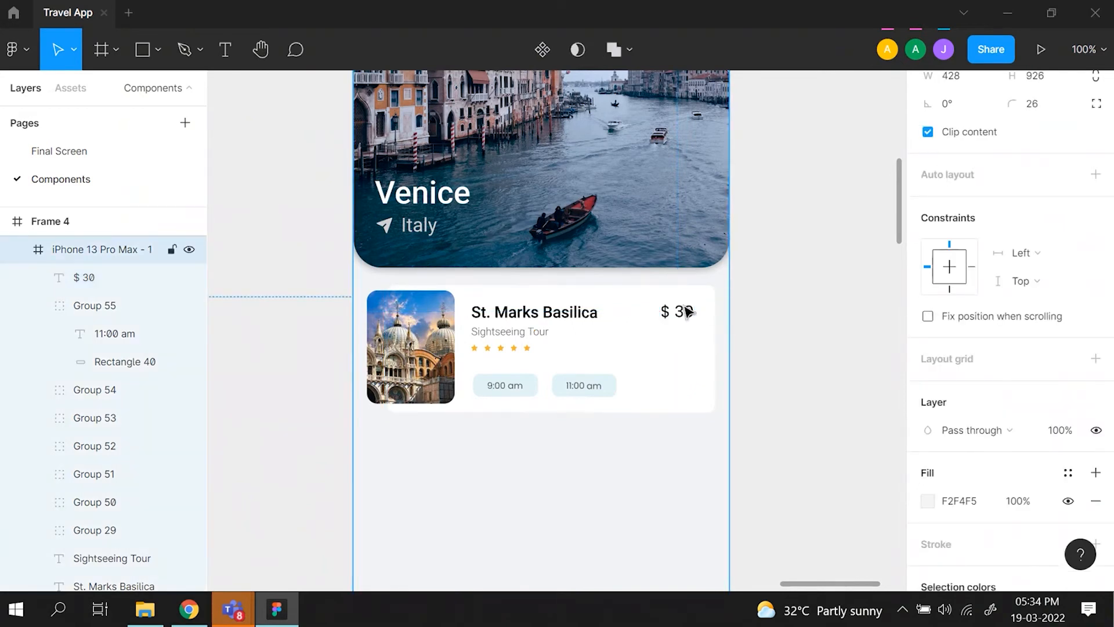
- Duplicate the $ 30 text, place the copy directly below it and change its wording to "per person"
{"action": "left_click", "coordinate": [688, 311]}
{"action": "key", "text": "ctrl+d"}
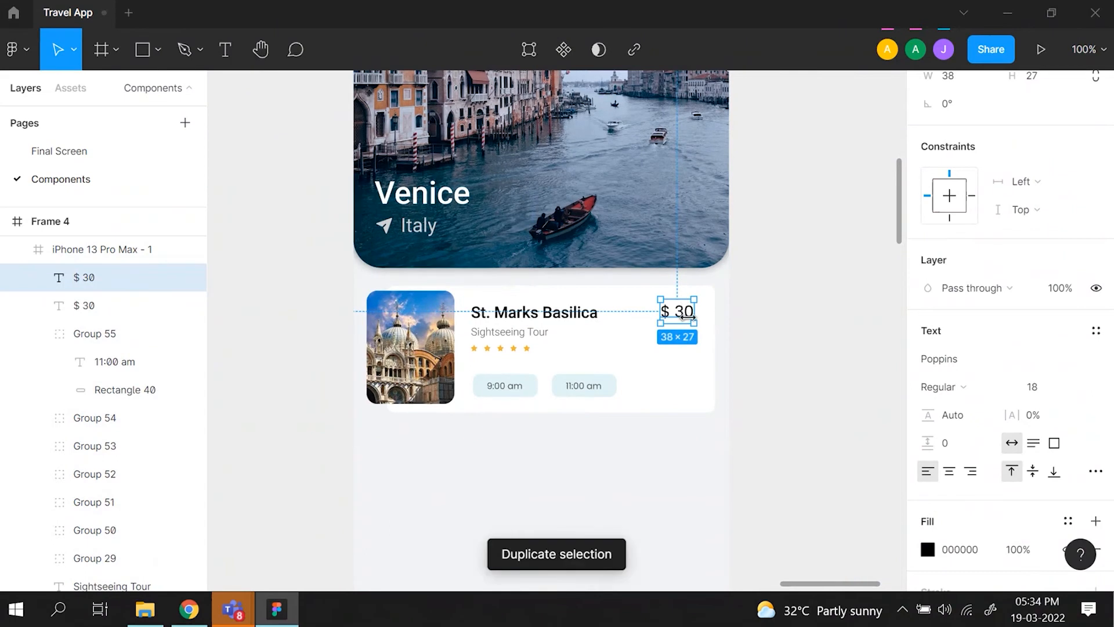
{"action": "left_click_drag", "start_coordinate": [680, 308], "coordinate": [676, 332]}
{"action": "type", "text": "per person"}
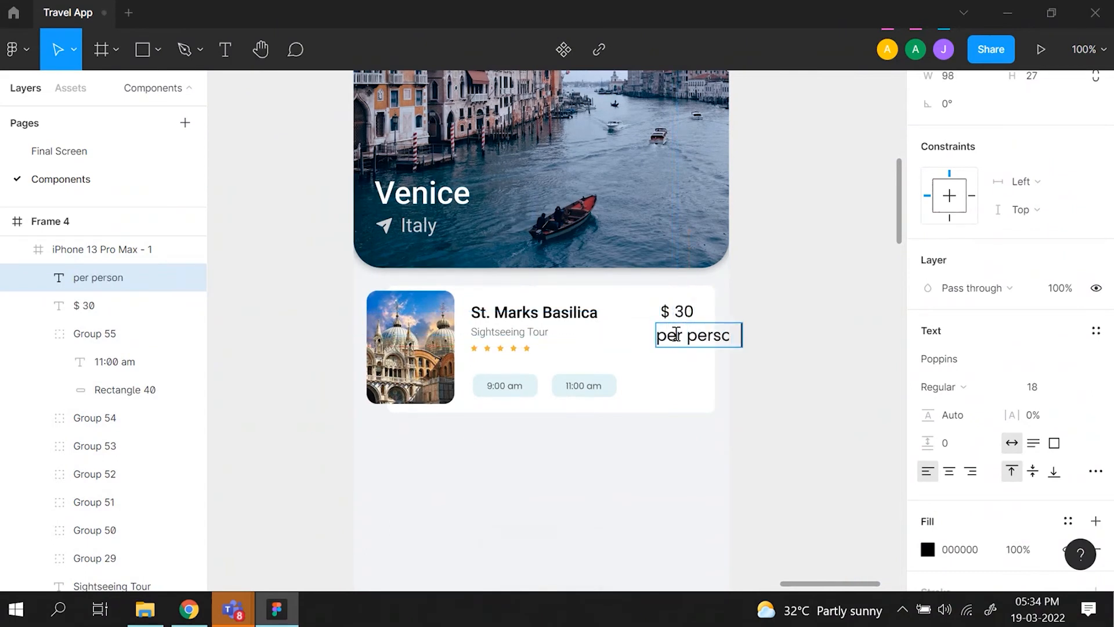
{"action": "key", "text": "Escape"}
- Set the "per person" text to Roboto at font size 11 with auto width
{"action": "left_click_drag", "start_coordinate": [742, 335], "coordinate": [717, 334]}
{"action": "left_click", "coordinate": [1011, 443]}
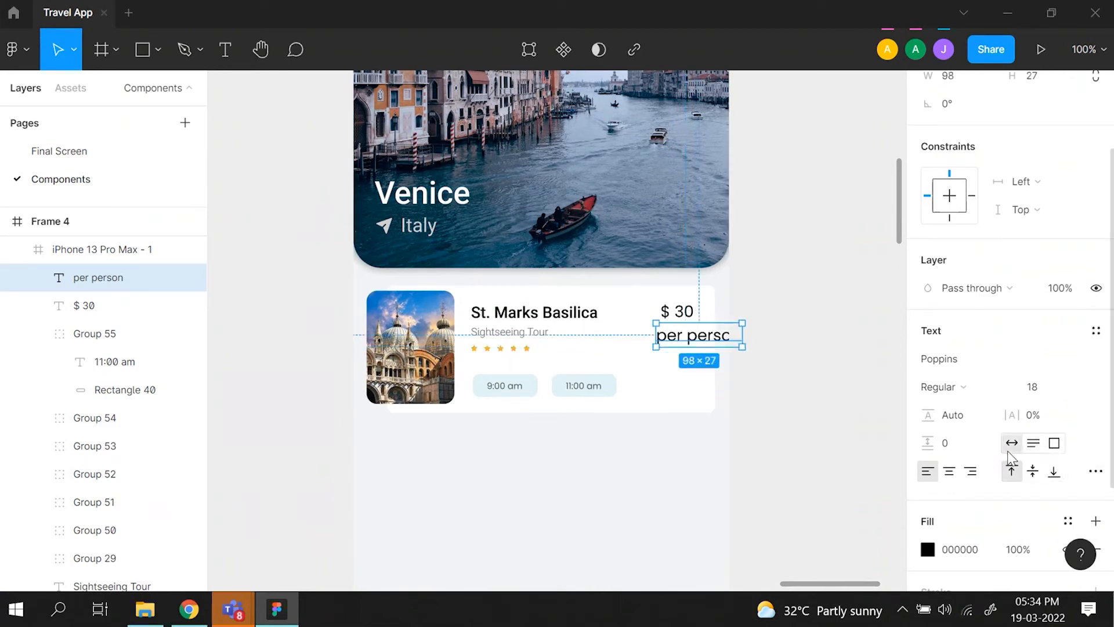
{"action": "left_click", "coordinate": [1082, 390]}
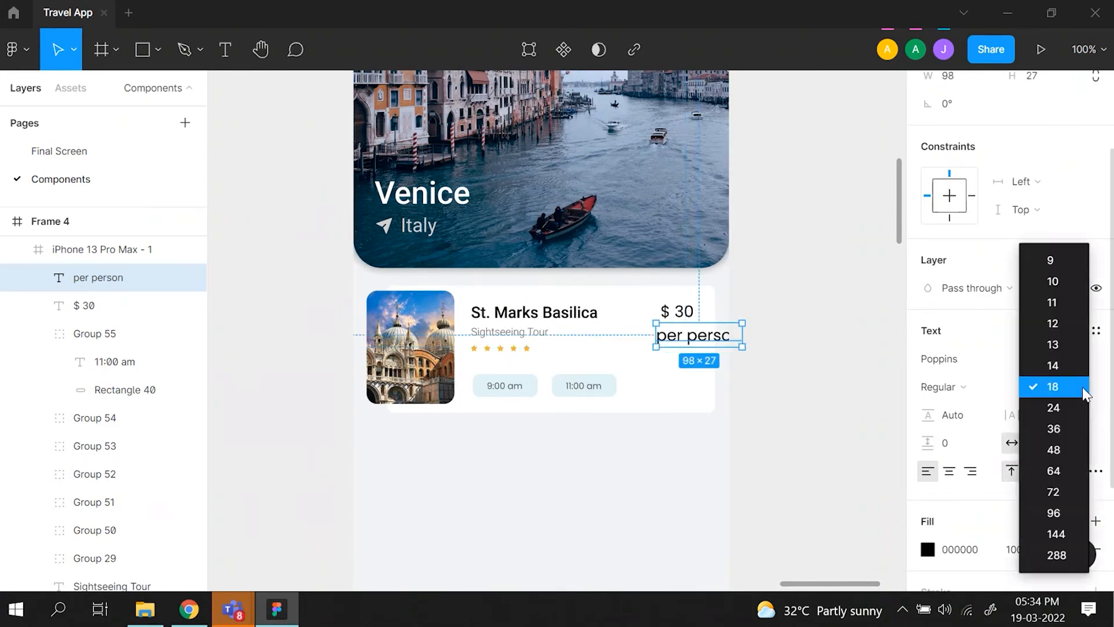
{"action": "left_click", "coordinate": [1053, 303]}
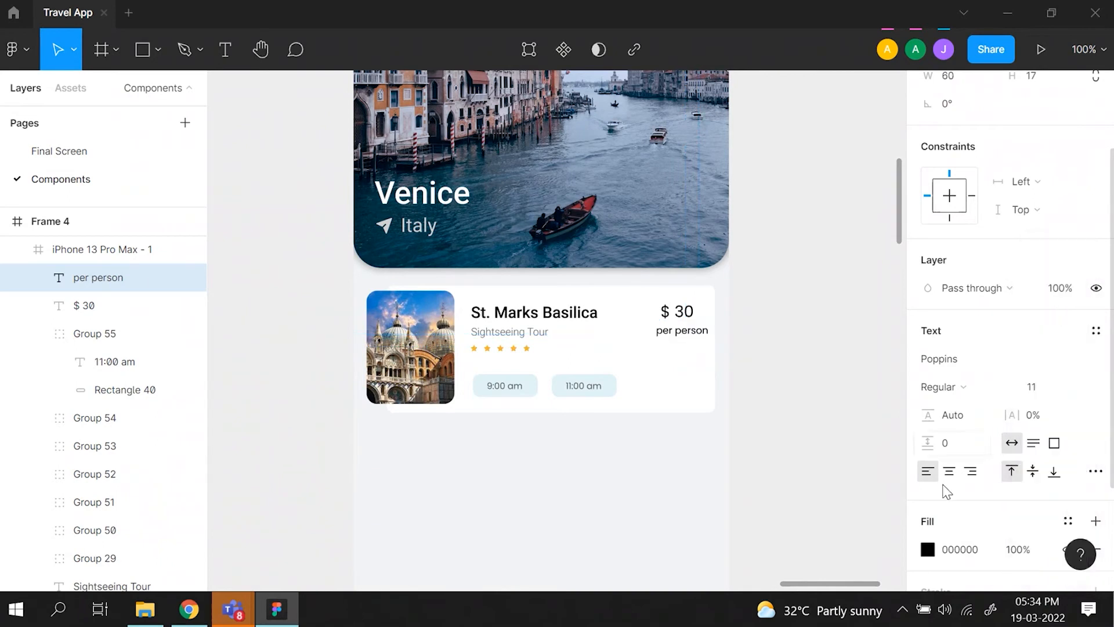
{"action": "left_click", "coordinate": [927, 551]}
{"action": "left_click", "coordinate": [927, 552]}
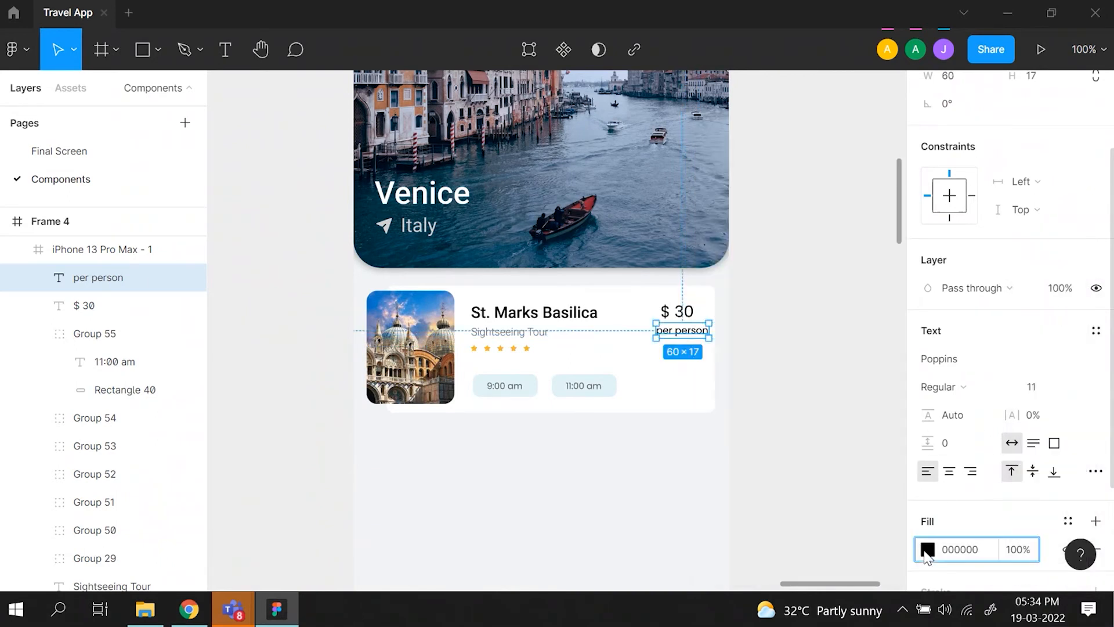
{"action": "left_click", "coordinate": [981, 366]}
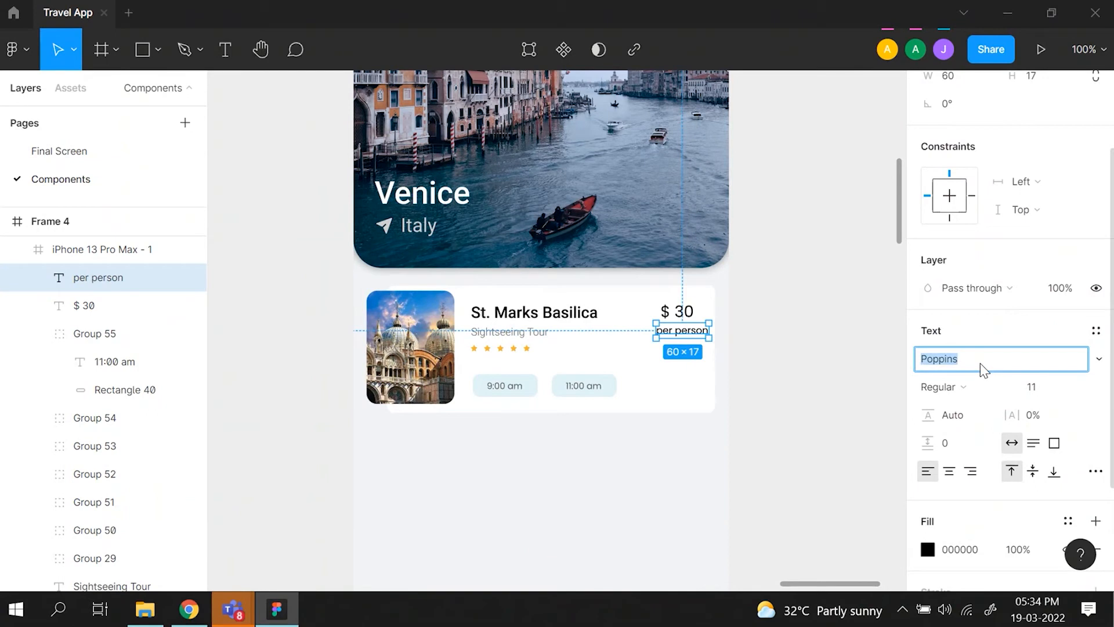
{"action": "key", "text": "BackSpace"}
{"action": "type", "text": "Roboto"}
{"action": "key", "text": "Return"}
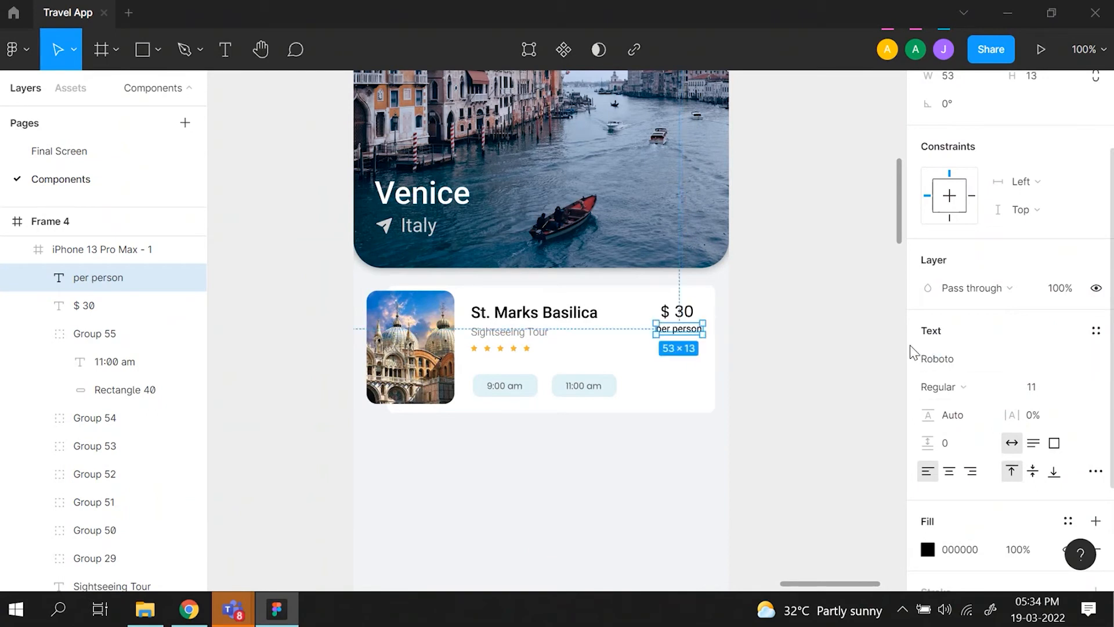
- Fill the "per person" text with dark grey 5B5B5B and line up its right edge under the $ 30 text
{"action": "left_click", "coordinate": [928, 549]}
{"action": "left_click_drag", "start_coordinate": [698, 361], "coordinate": [670, 294]}
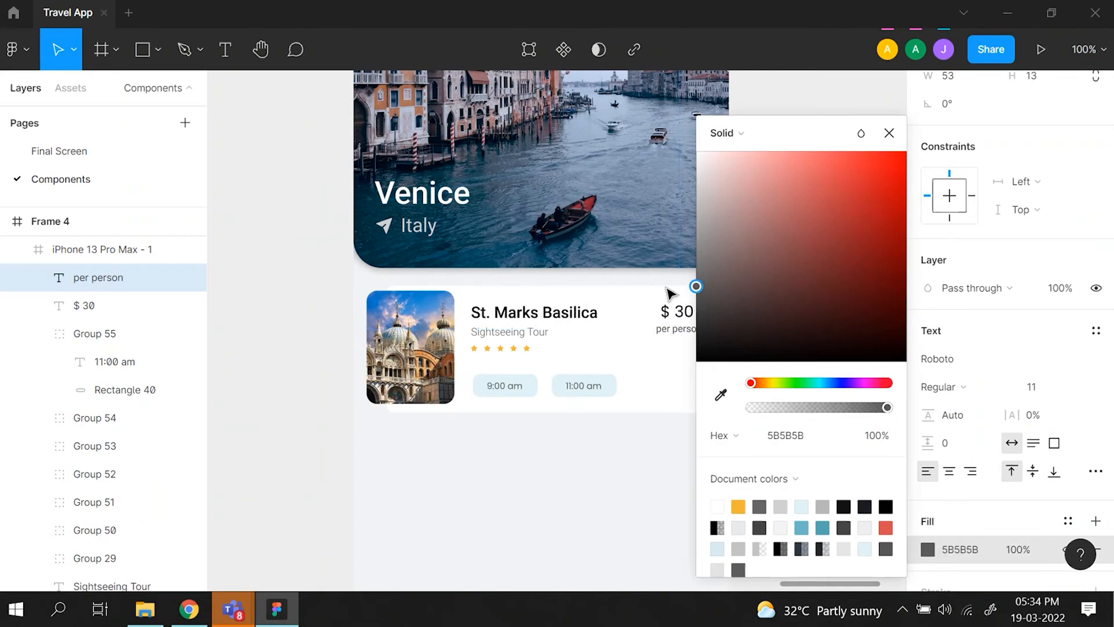
{"action": "left_click", "coordinate": [667, 368]}
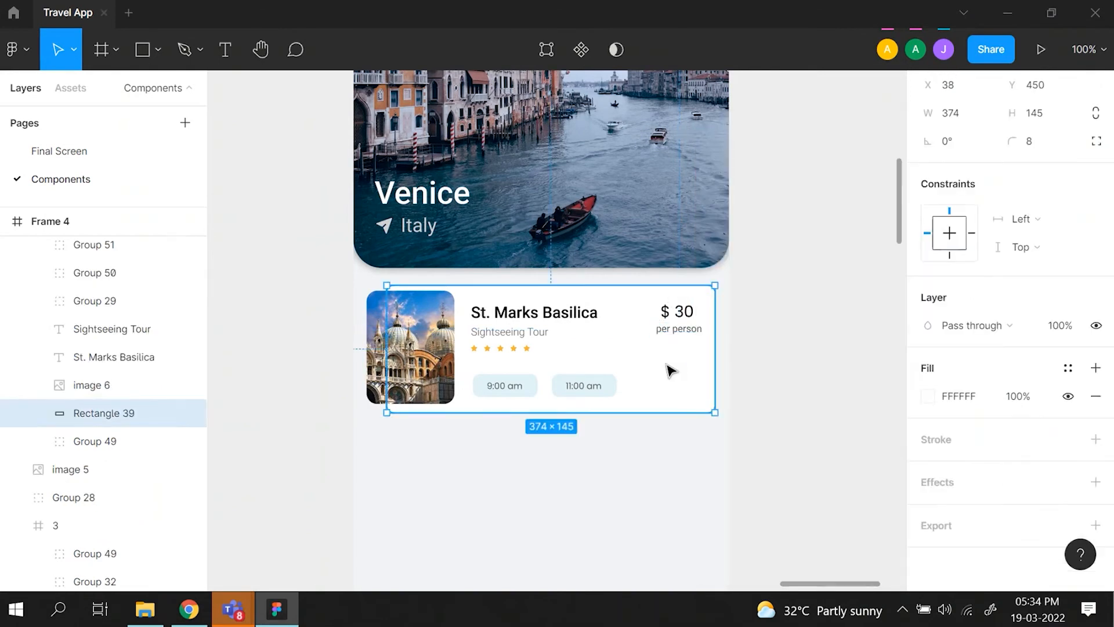
{"action": "left_click", "coordinate": [683, 335]}
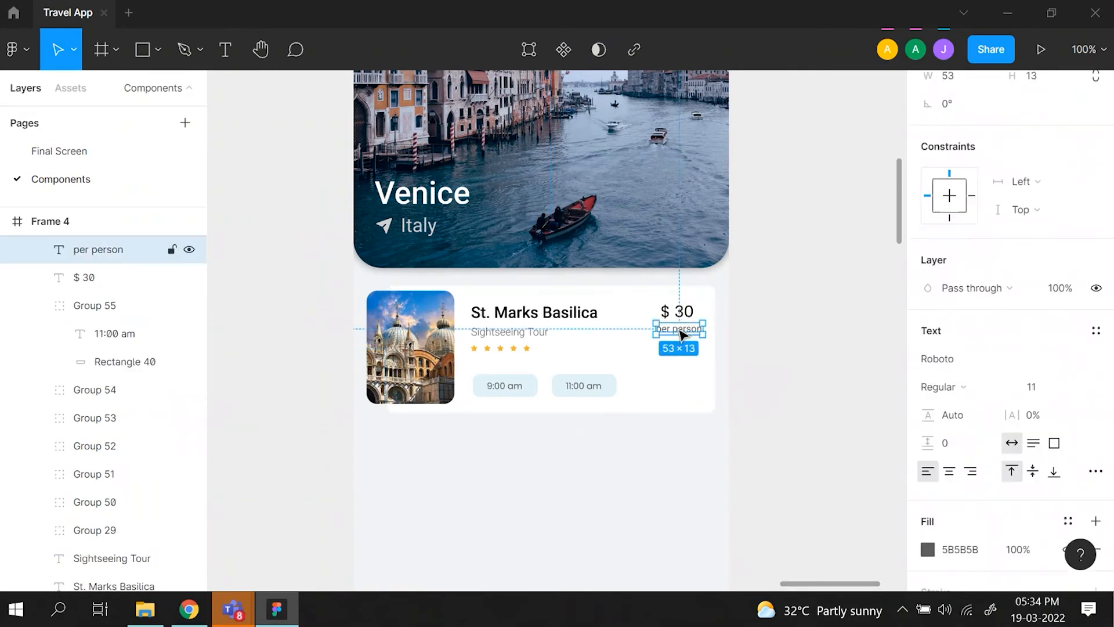
{"action": "left_click_drag", "start_coordinate": [677, 331], "coordinate": [671, 338]}
{"action": "scroll", "coordinate": [530, 355], "scroll_direction": "up", "scroll_amount": 5}
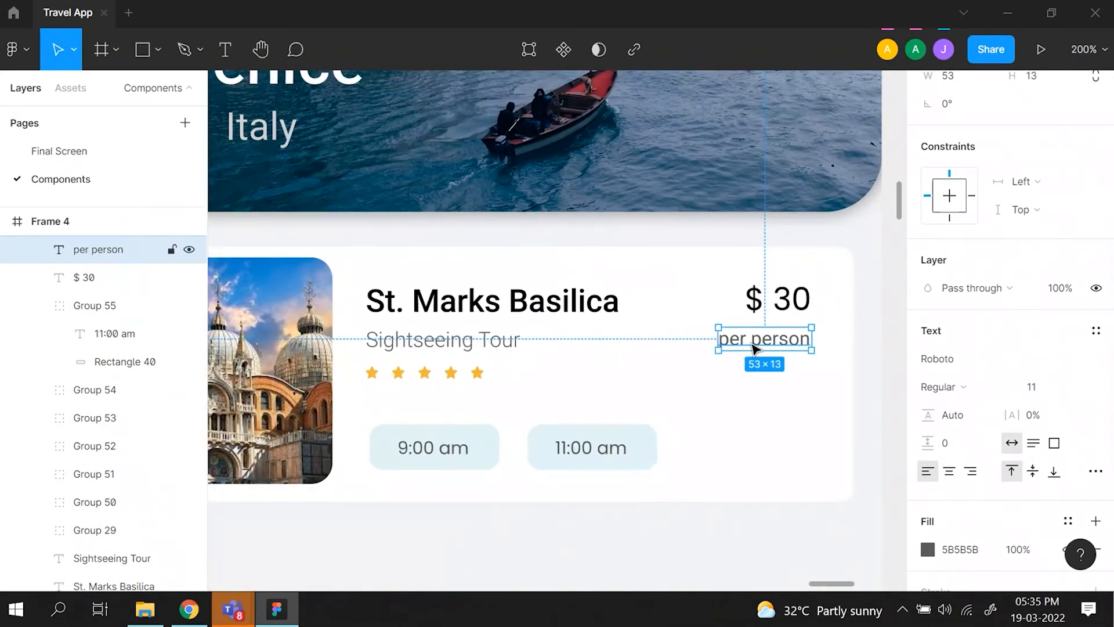
- Check the Sightseeing Tour text's style and set the "per person" text to Light weight, font size 12
{"action": "left_click", "coordinate": [405, 347]}
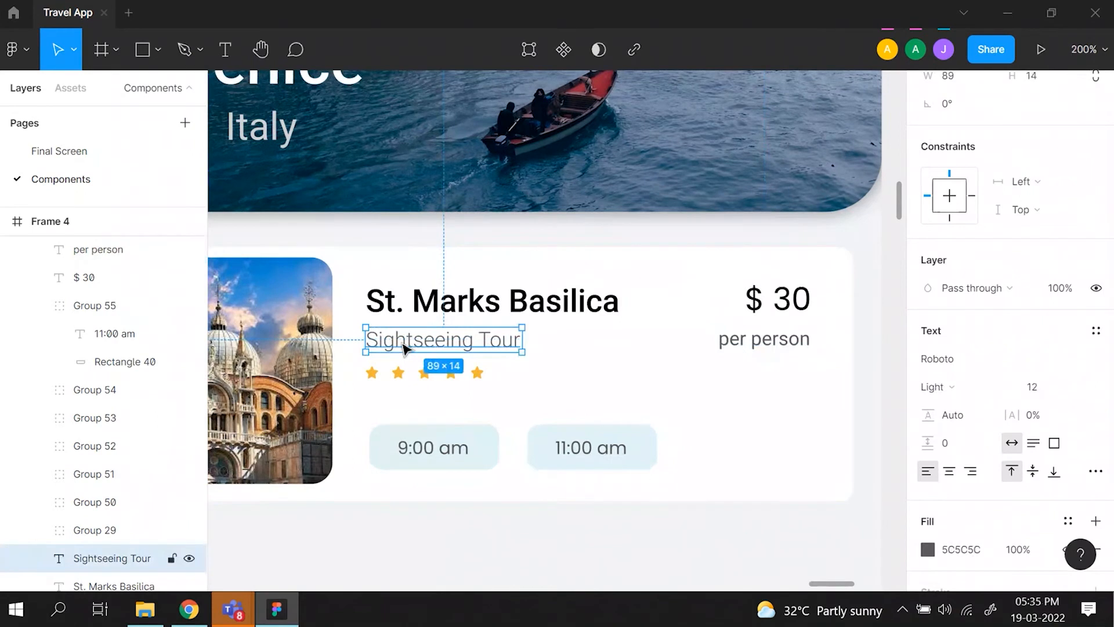
{"action": "left_click", "coordinate": [723, 342]}
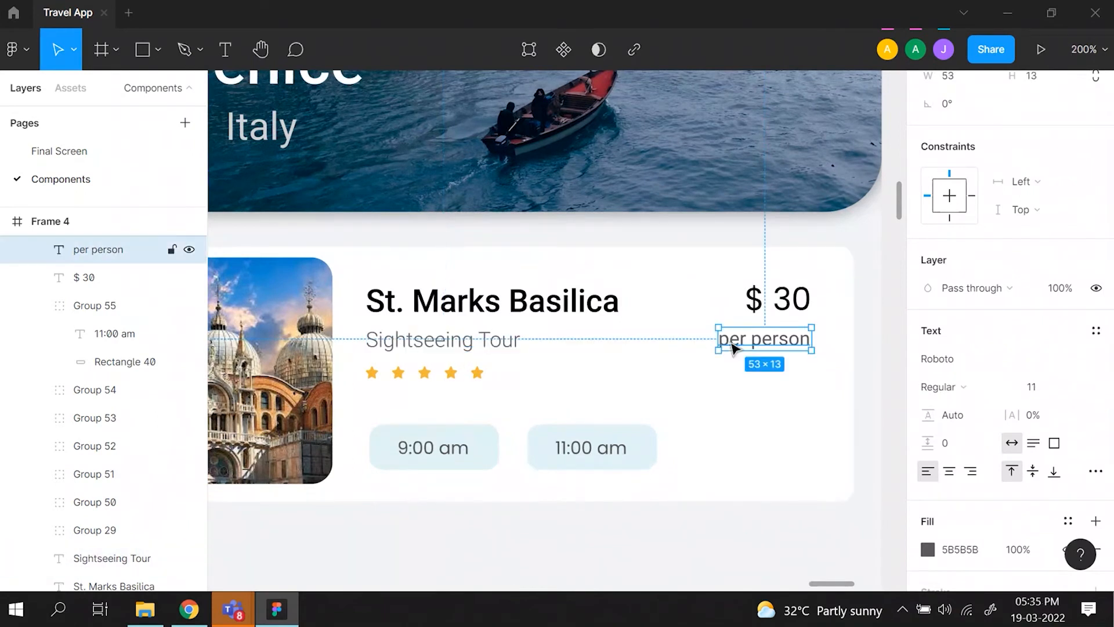
{"action": "left_click", "coordinate": [1008, 387]}
{"action": "left_click", "coordinate": [999, 342]}
{"action": "left_click", "coordinate": [1039, 387]}
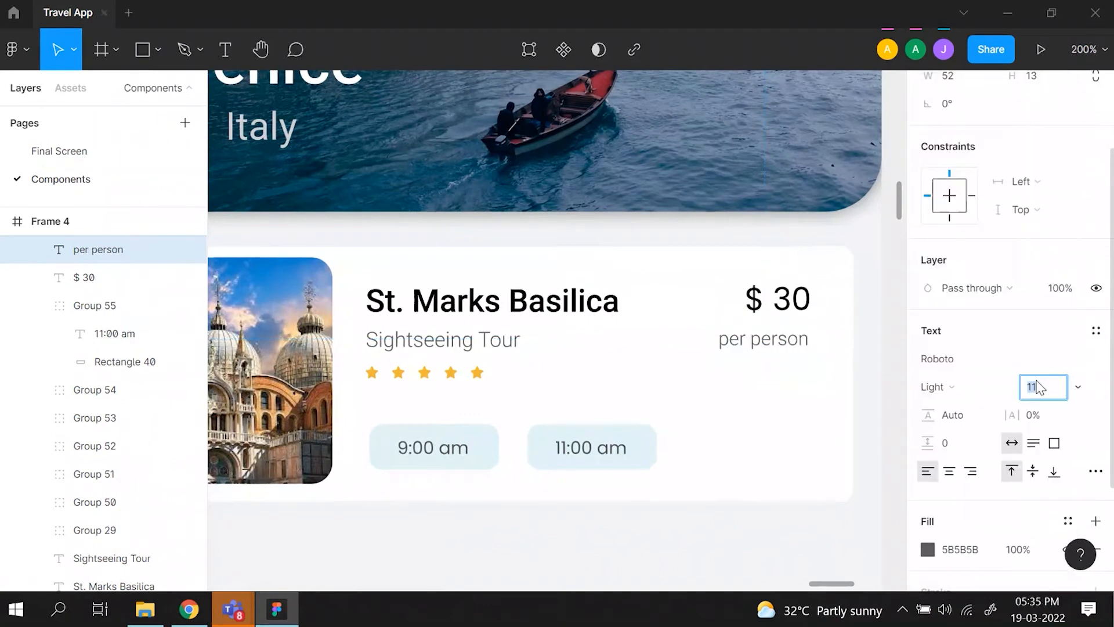
{"action": "type", "text": "12"}
{"action": "key", "text": "Return"}
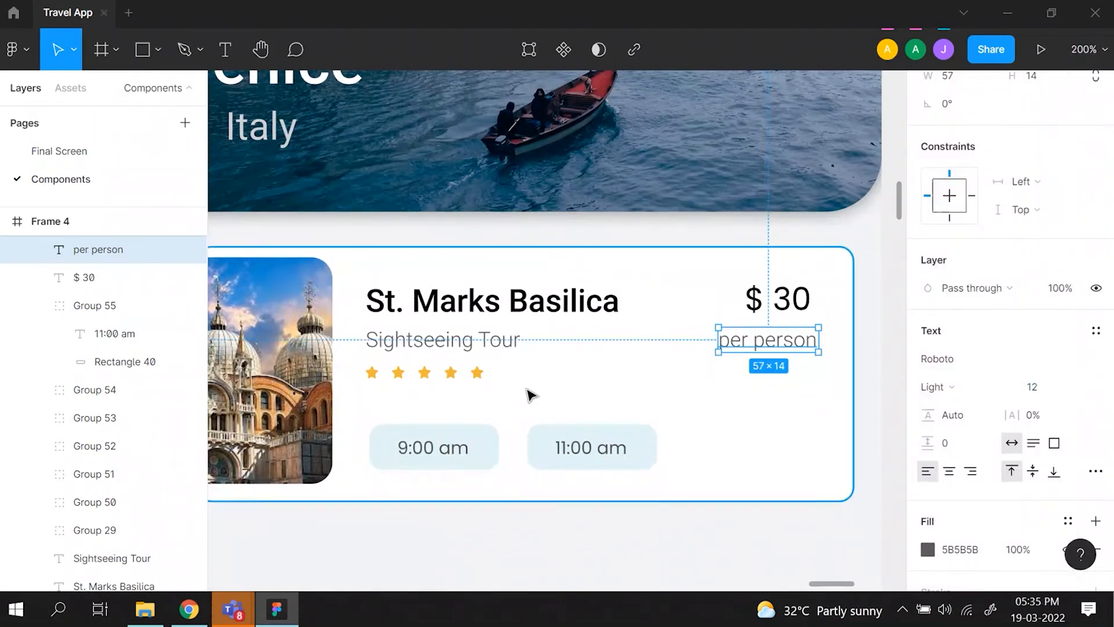
- Match the "per person" text's fill to the Sightseeing Tour text's color, 5C5C5C
{"action": "left_click", "coordinate": [481, 351]}
{"action": "scroll", "coordinate": [995, 468], "scroll_direction": "down", "scroll_amount": 2}
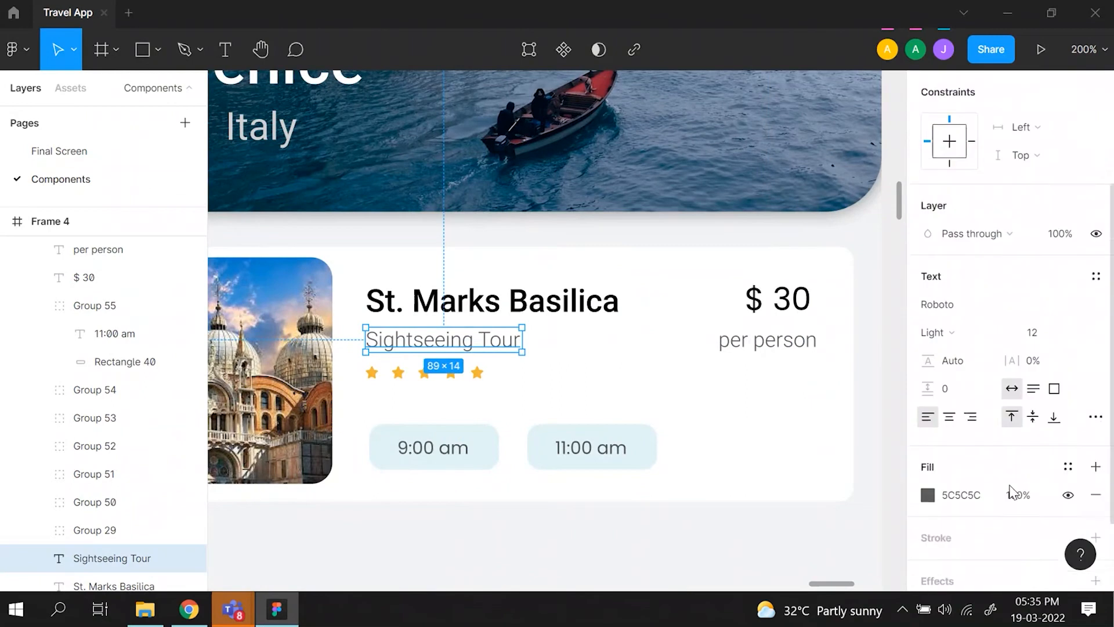
{"action": "left_click", "coordinate": [979, 464]}
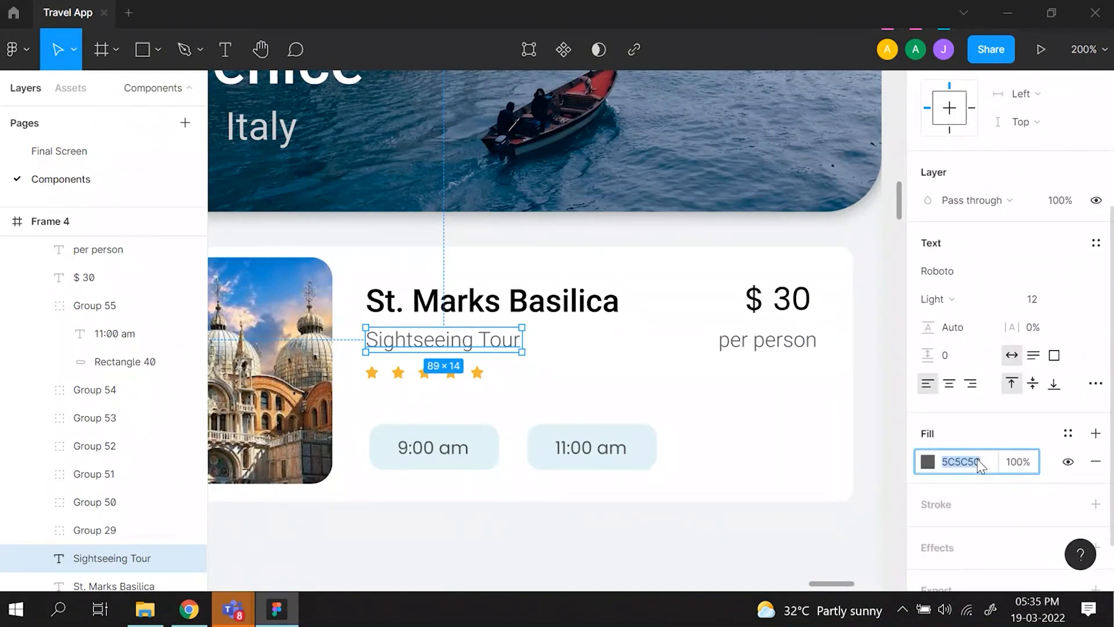
{"action": "left_click", "coordinate": [783, 347]}
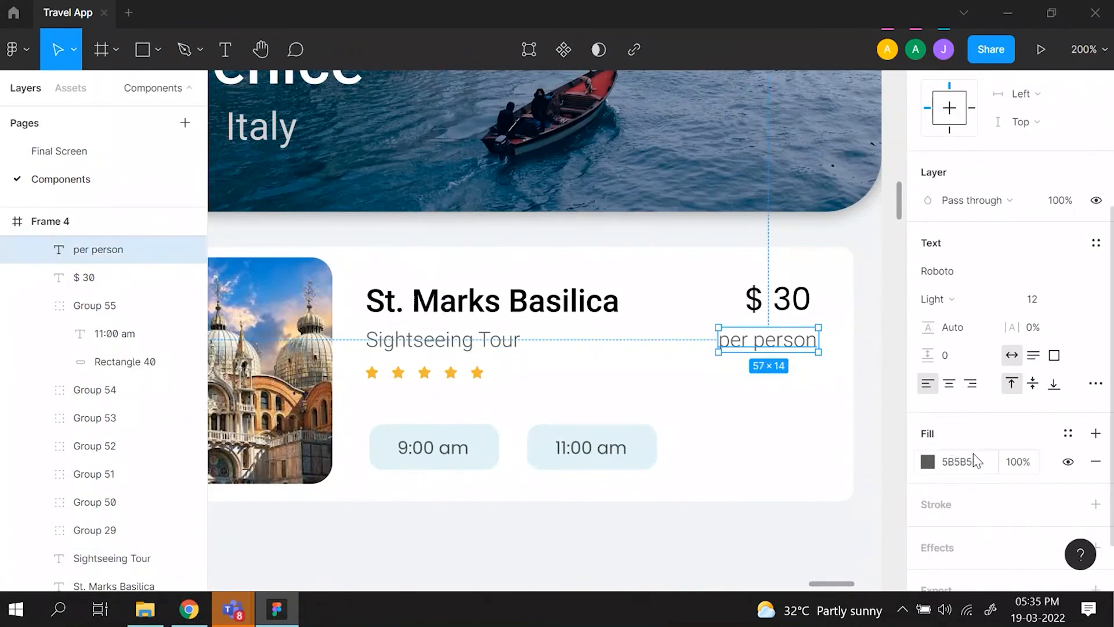
{"action": "left_click", "coordinate": [961, 463]}
{"action": "double_click", "coordinate": [962, 464]}
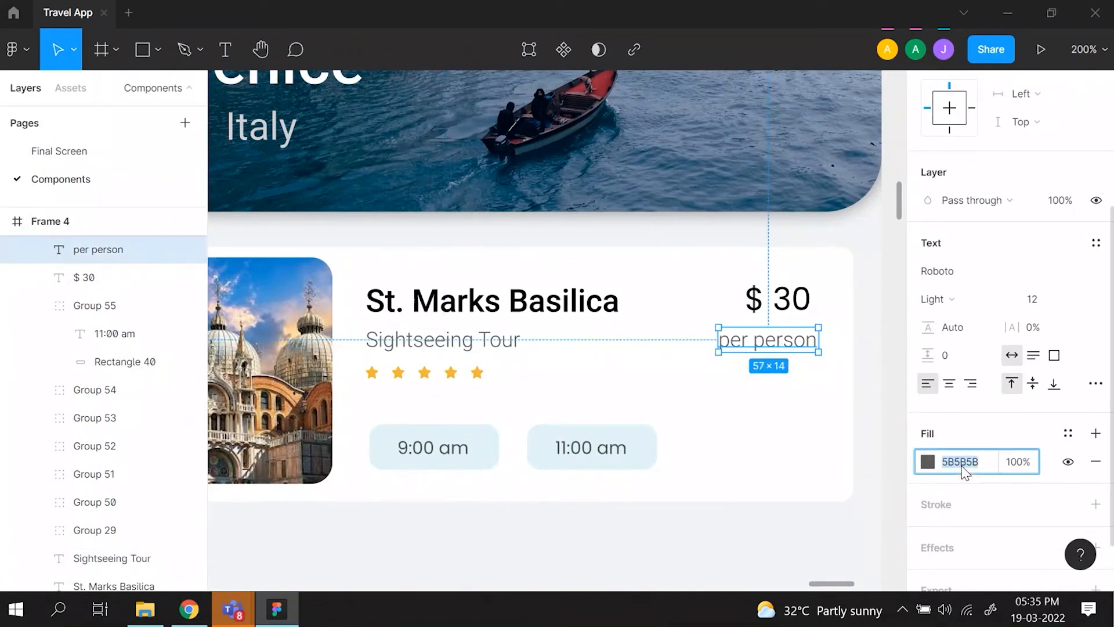
{"action": "type", "text": "5C5C5C"}
{"action": "left_click", "coordinate": [801, 420]}
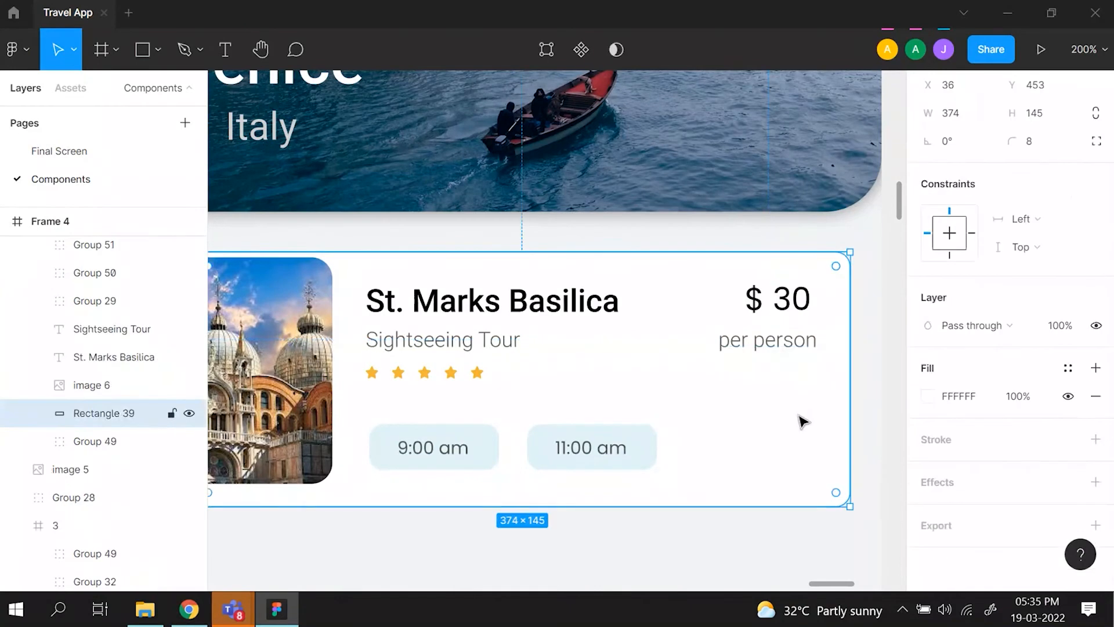
{"action": "key", "text": "ctrl+z"}
- Compare the finished St. Marks Basilica card with the outlined reference card in the Attractions card mockup
{"action": "left_click", "coordinate": [871, 423]}
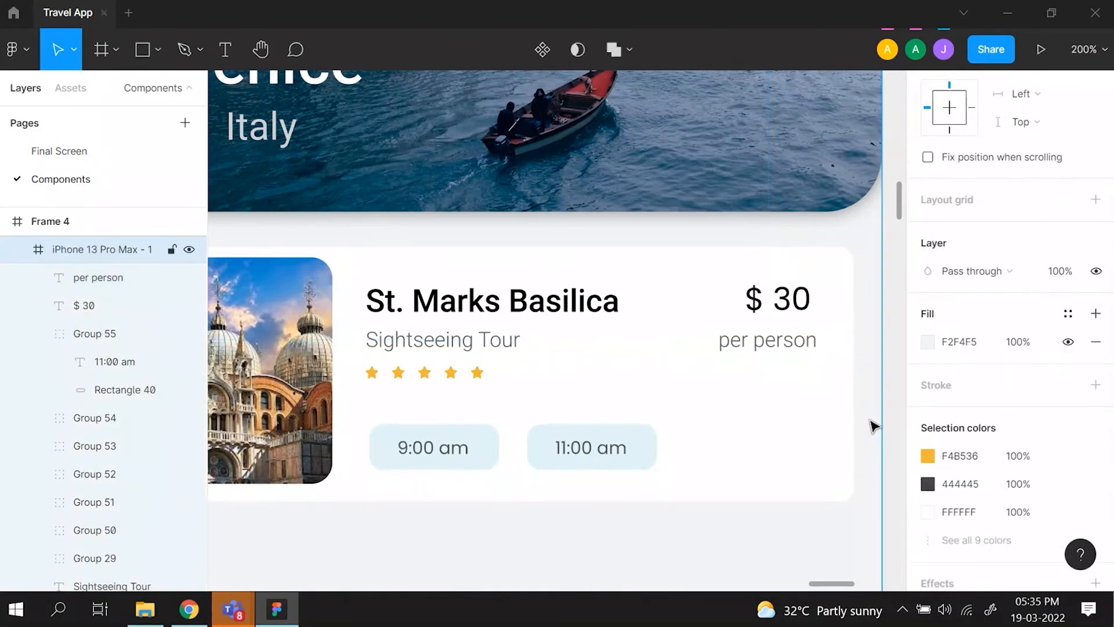
{"action": "key", "text": "shift+2"}
{"action": "scroll", "coordinate": [873, 426], "scroll_direction": "left", "scroll_amount": 2}
{"action": "key", "text": "minus"}
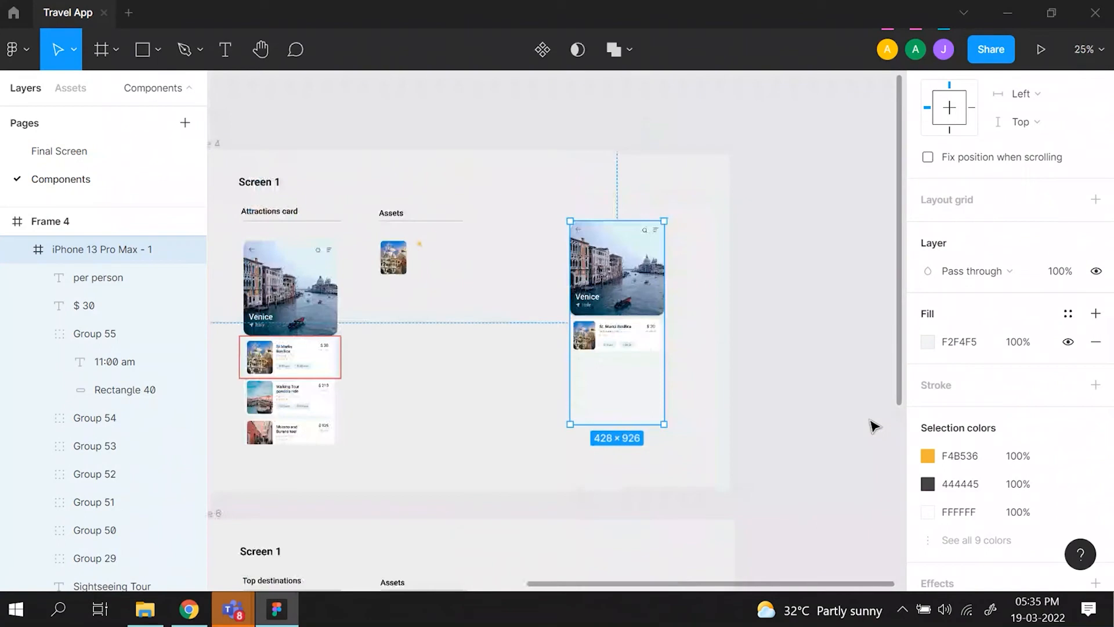
{"action": "scroll", "coordinate": [871, 422], "scroll_direction": "left", "scroll_amount": 2}
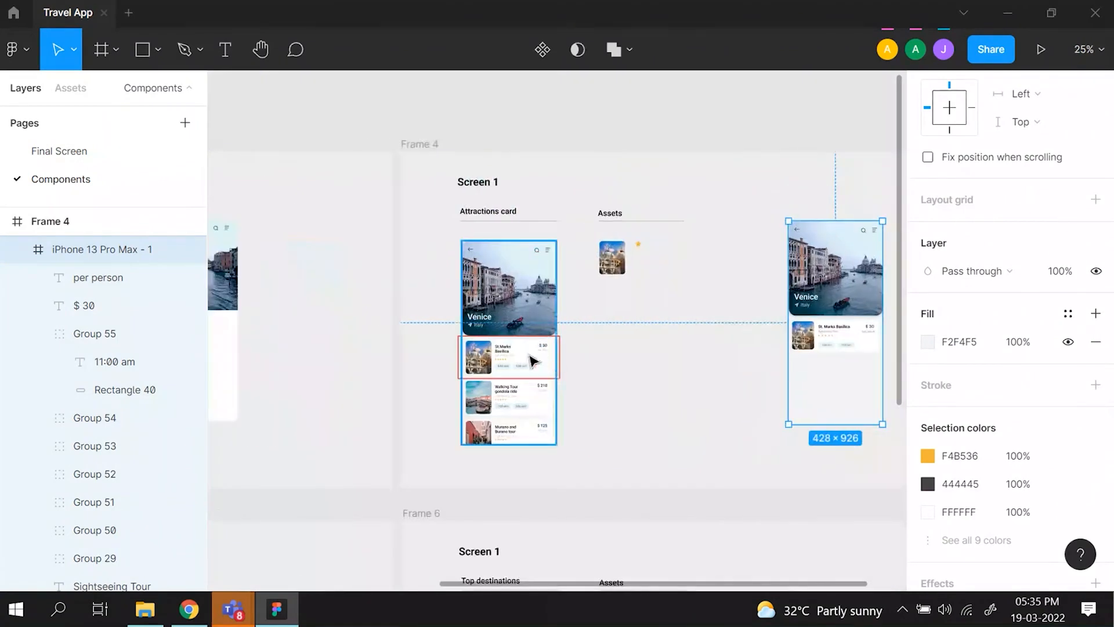
{"action": "key", "text": "plus"}
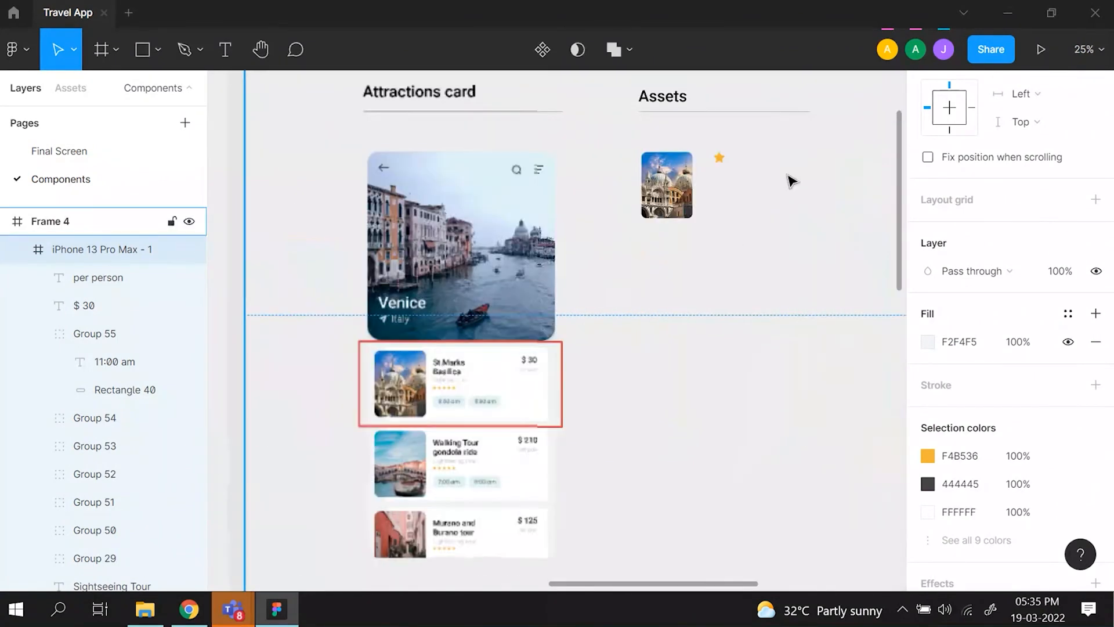
{"action": "scroll", "coordinate": [510, 394], "scroll_direction": "right", "scroll_amount": 3}
{"action": "scroll", "coordinate": [511, 393], "scroll_direction": "left", "scroll_amount": 2}
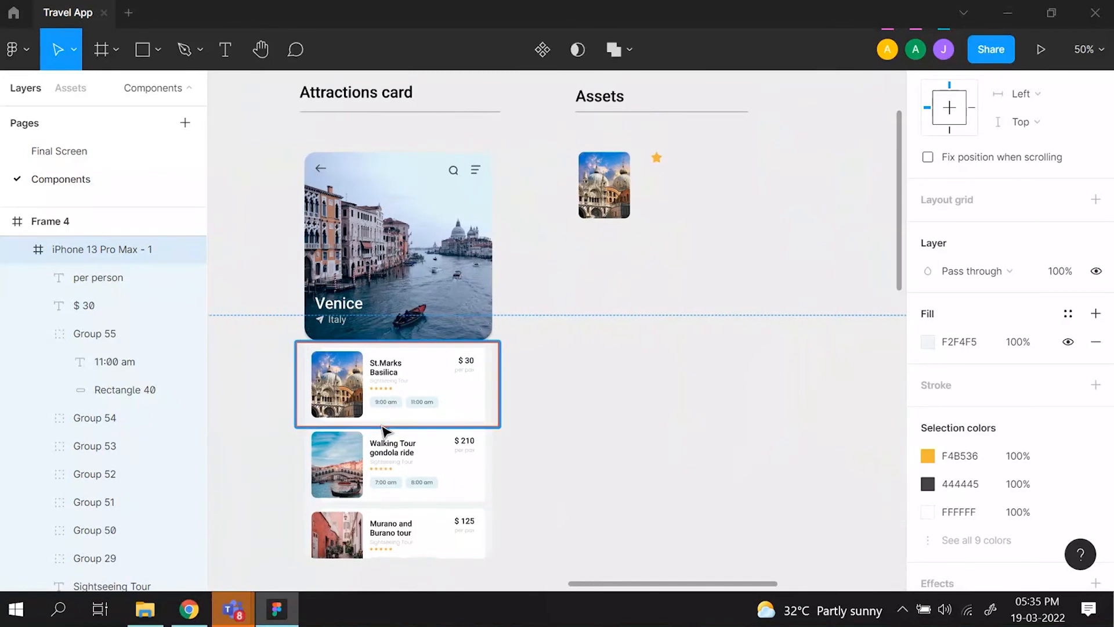
{"action": "key", "text": "plus"}
{"action": "scroll", "coordinate": [347, 419], "scroll_direction": "left", "scroll_amount": 5}
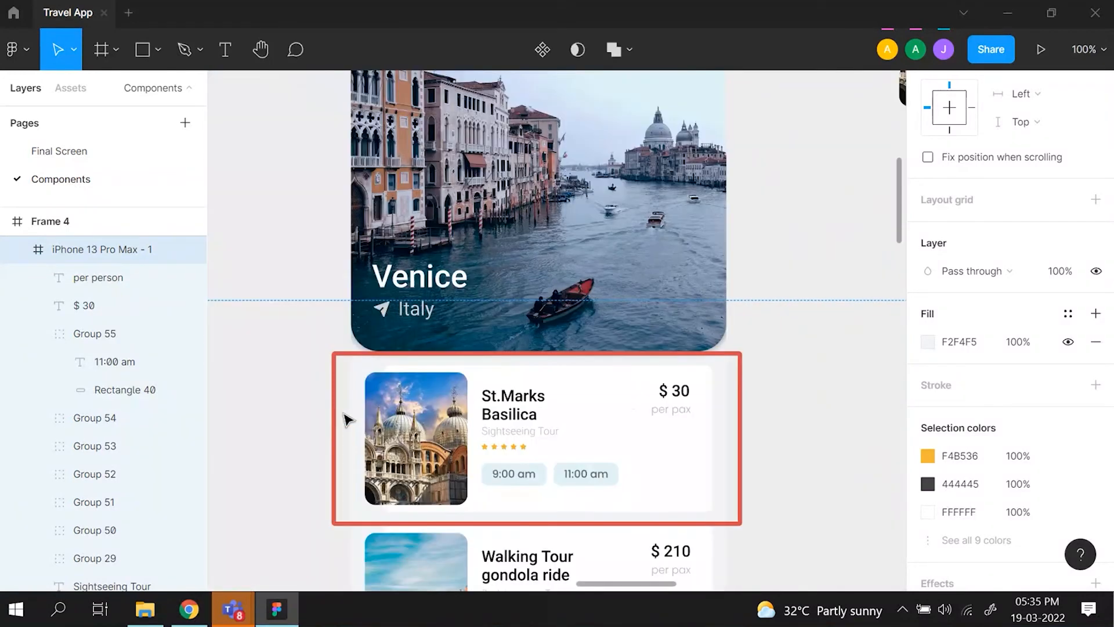
{"action": "scroll", "coordinate": [612, 461], "scroll_direction": "down", "scroll_amount": 1}
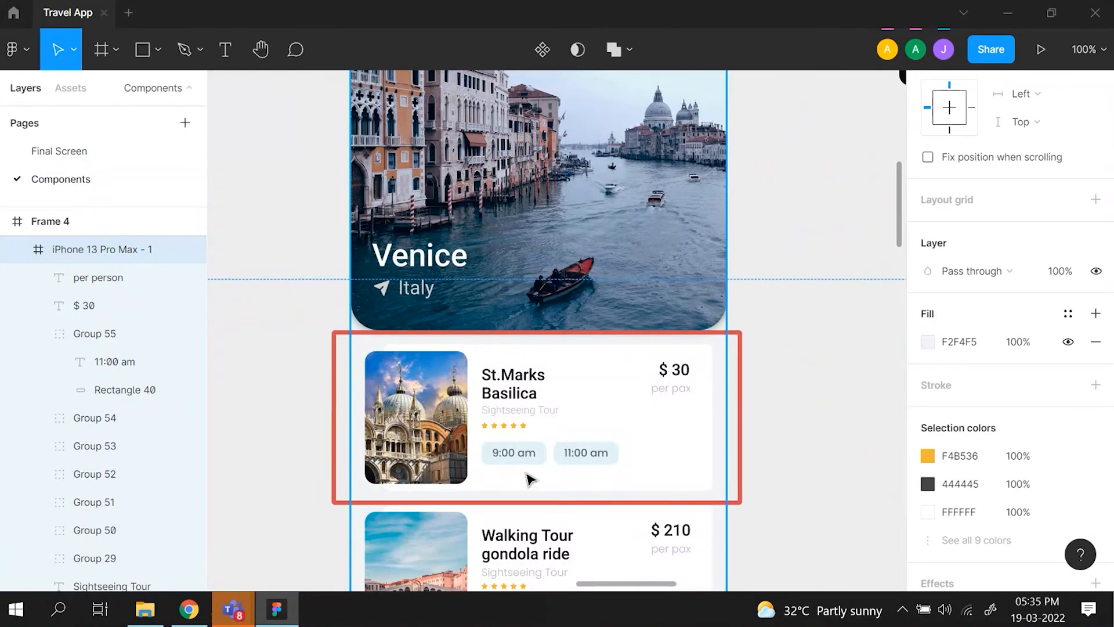
{"action": "scroll", "coordinate": [609, 459], "scroll_direction": "right", "scroll_amount": 2}
{"action": "scroll", "coordinate": [627, 411], "scroll_direction": "left", "scroll_amount": 8}
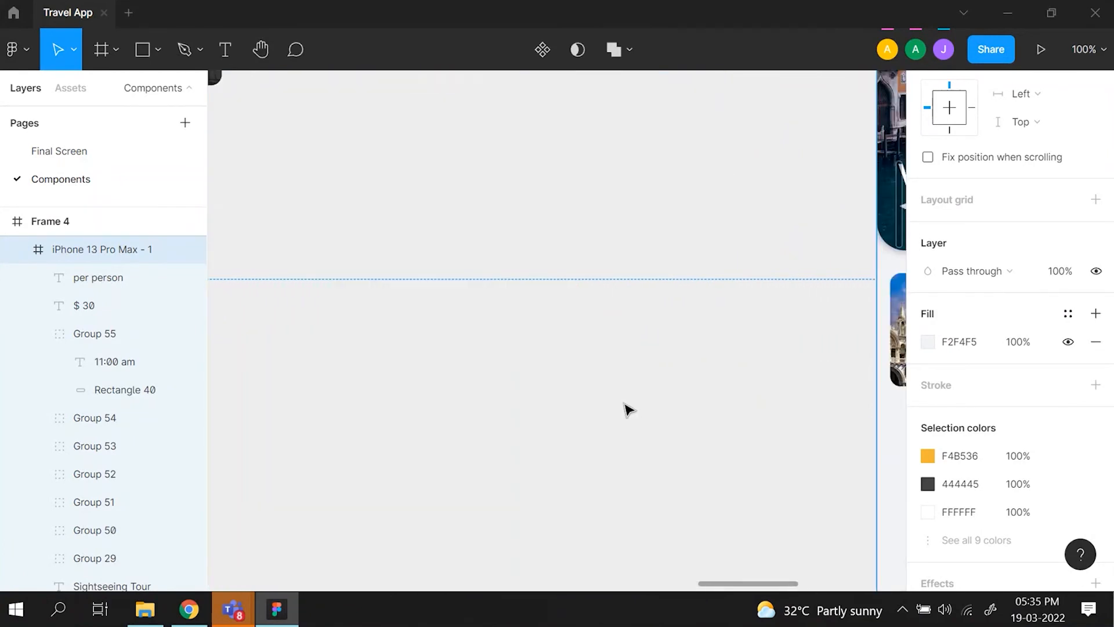
{"action": "scroll", "coordinate": [626, 410], "scroll_direction": "right", "scroll_amount": 6}
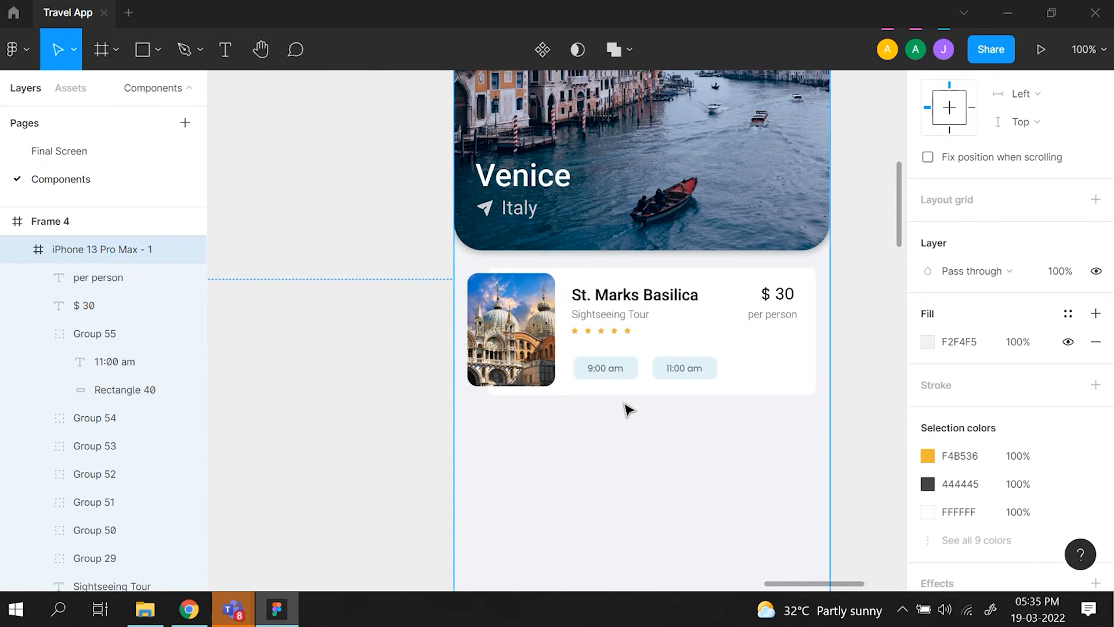
{"action": "scroll", "coordinate": [626, 409], "scroll_direction": "down", "scroll_amount": 3}
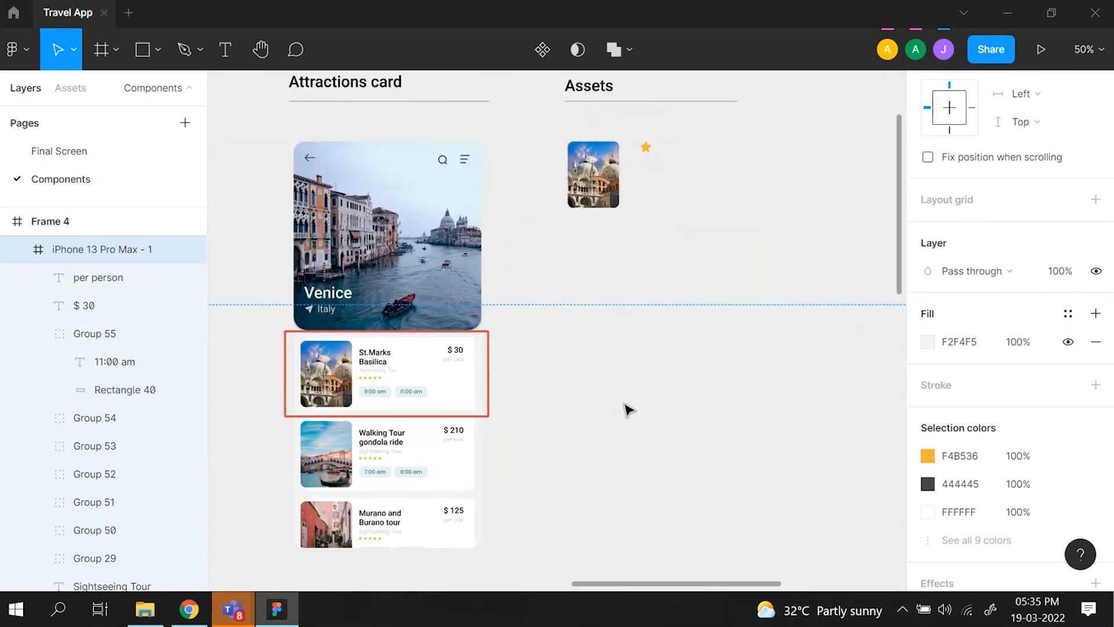
{"action": "scroll", "coordinate": [442, 441], "scroll_direction": "right", "scroll_amount": 2}
{"action": "scroll", "coordinate": [652, 307], "scroll_direction": "right", "scroll_amount": 4}
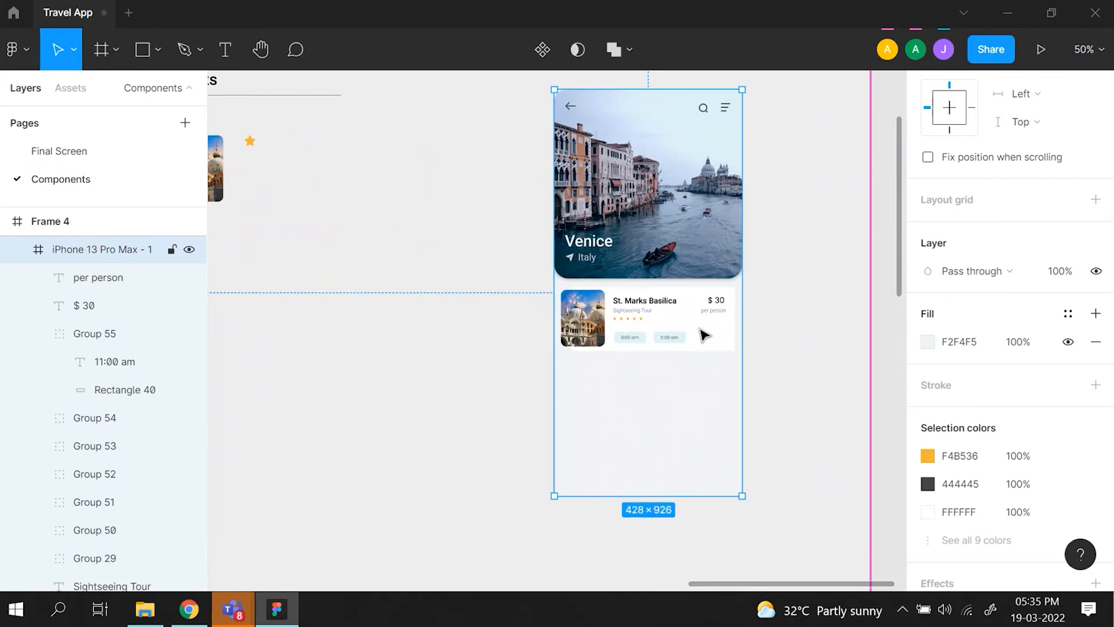
{"action": "key", "text": "shift+0"}
{"action": "scroll", "coordinate": [704, 334], "scroll_direction": "up", "scroll_amount": 2}
{"action": "scroll", "coordinate": [704, 335], "scroll_direction": "right", "scroll_amount": 2}
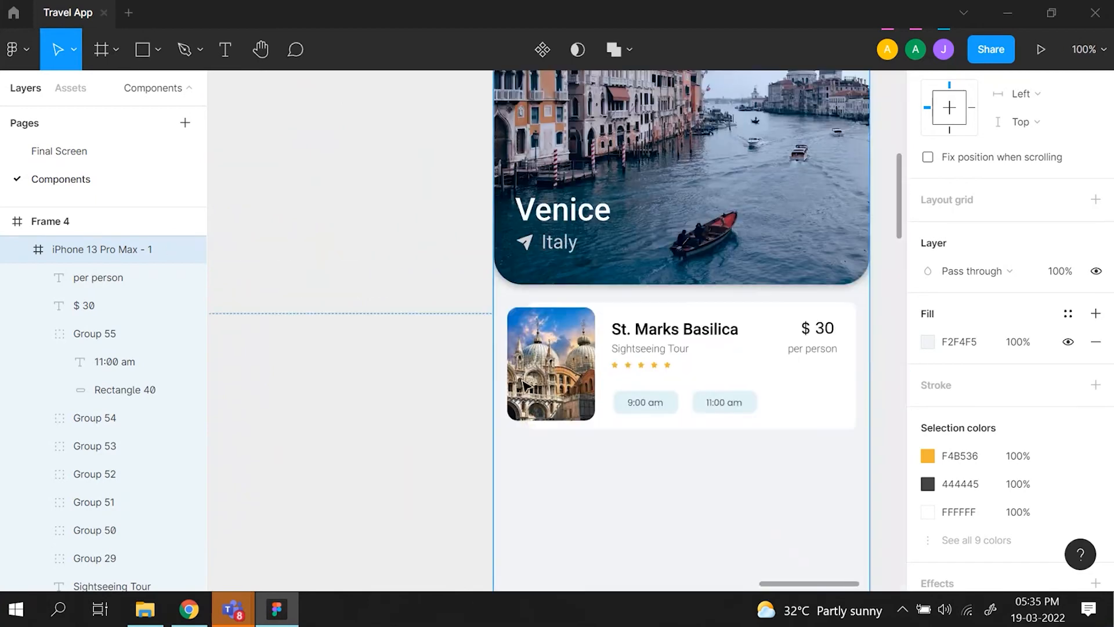
- Select the image, white background, texts, time buttons and five stars of the St. Marks Basilica card and group them
{"action": "left_click", "coordinate": [524, 384]}
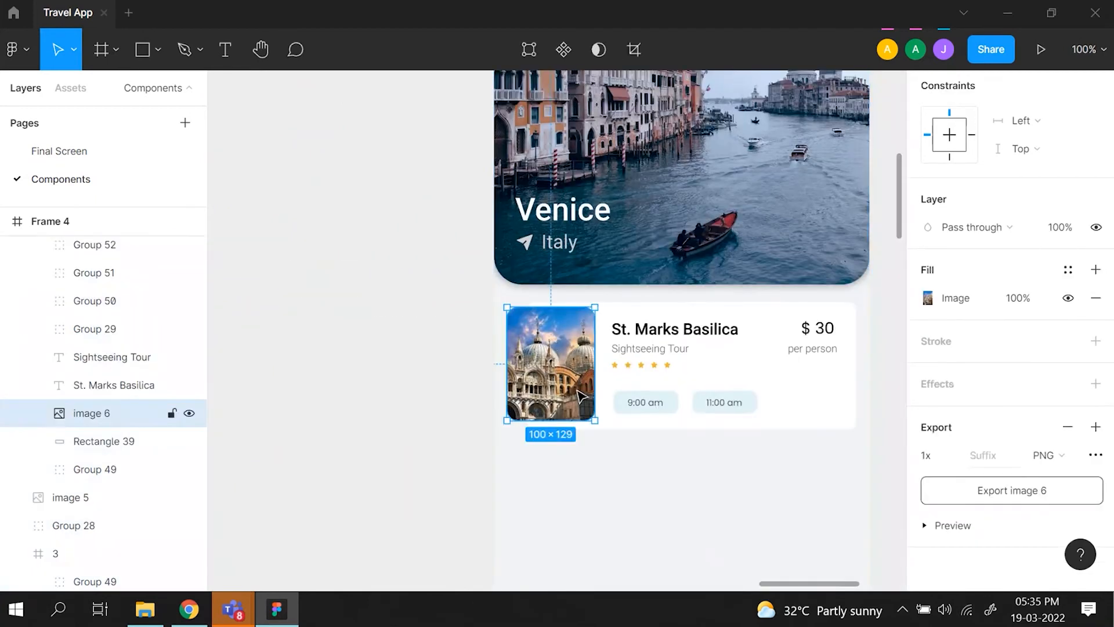
{"action": "left_click", "coordinate": [632, 412], "text": "shift"}
{"action": "left_click", "coordinate": [711, 409], "text": "shift"}
{"action": "left_click", "coordinate": [821, 423], "text": "shift"}
{"action": "left_click", "coordinate": [838, 354], "text": "shift"}
{"action": "left_click", "coordinate": [820, 328], "text": "shift"}
{"action": "left_click", "coordinate": [671, 329], "text": "shift"}
{"action": "left_click", "coordinate": [666, 350], "text": "shift"}
{"action": "left_click", "coordinate": [667, 366], "text": "shift"}
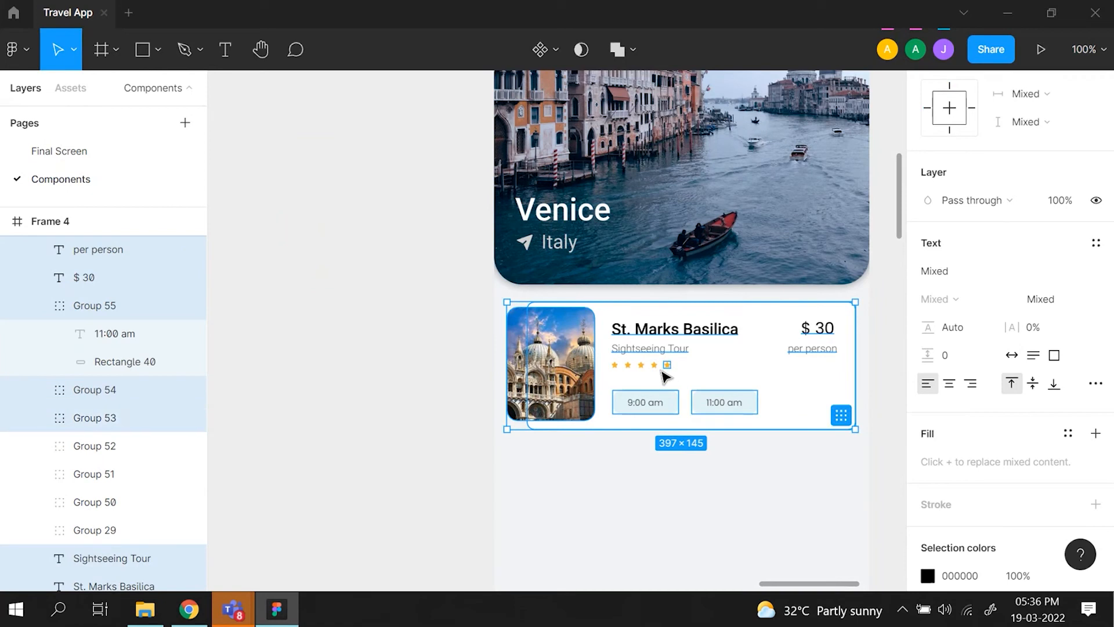
{"action": "left_click", "coordinate": [654, 366], "text": "shift"}
{"action": "left_click", "coordinate": [642, 366], "text": "shift"}
{"action": "left_click", "coordinate": [629, 365], "text": "shift"}
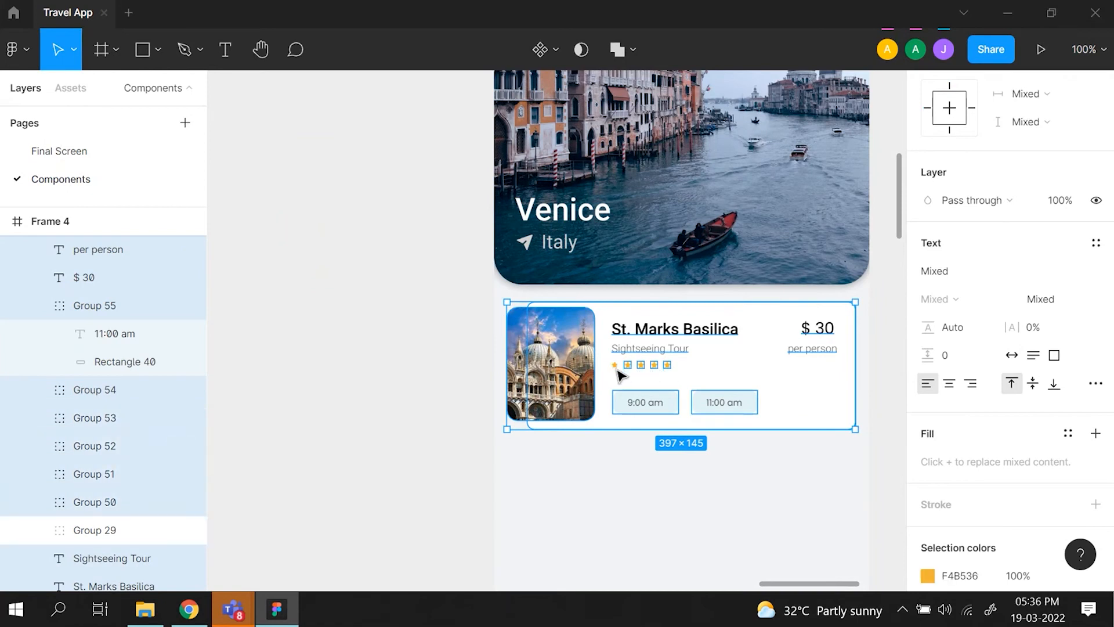
{"action": "left_click", "coordinate": [615, 365], "text": "shift"}
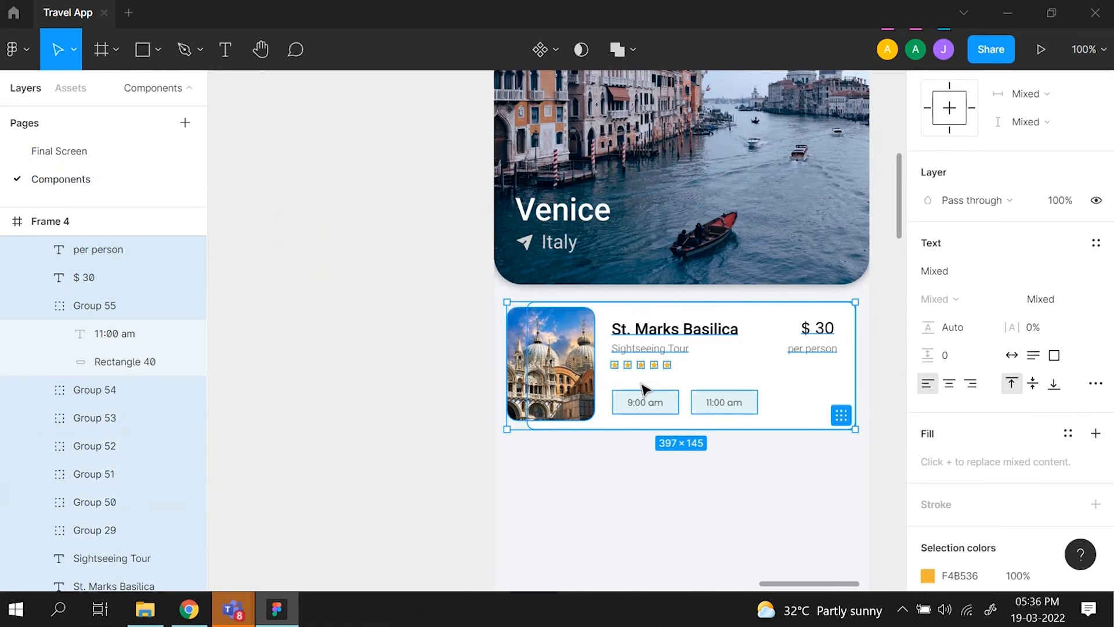
{"action": "key", "text": "ctrl+g"}
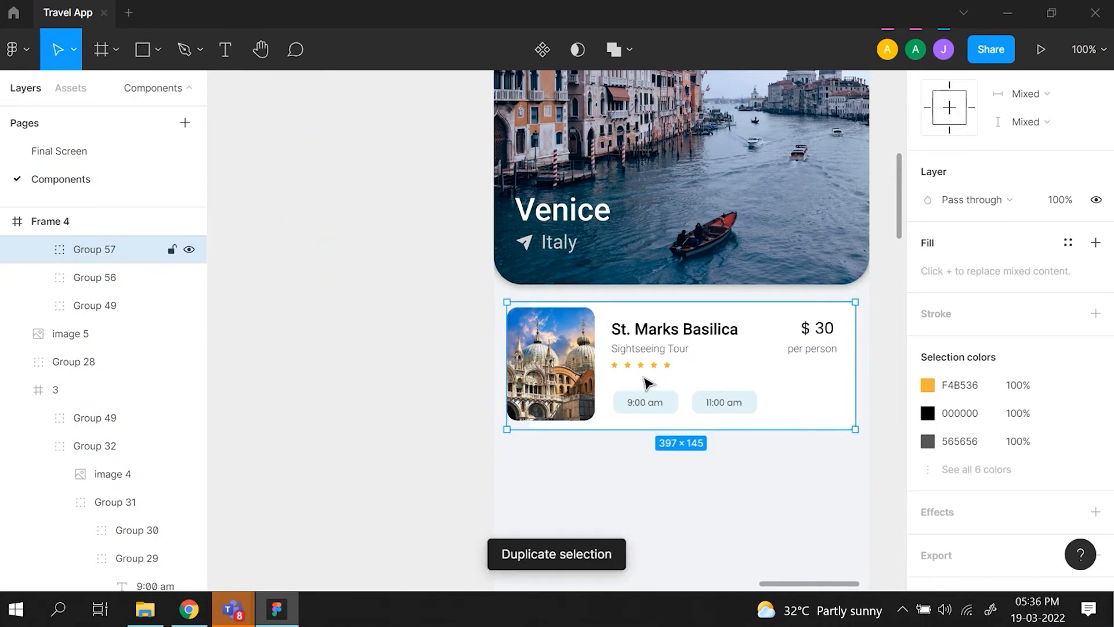
- Duplicate the grouped St. Marks Basilica card directly below the original in the phone frame, and compare it with the Attractions card mockup
{"action": "left_click_drag", "start_coordinate": [643, 376], "coordinate": [638, 517]}
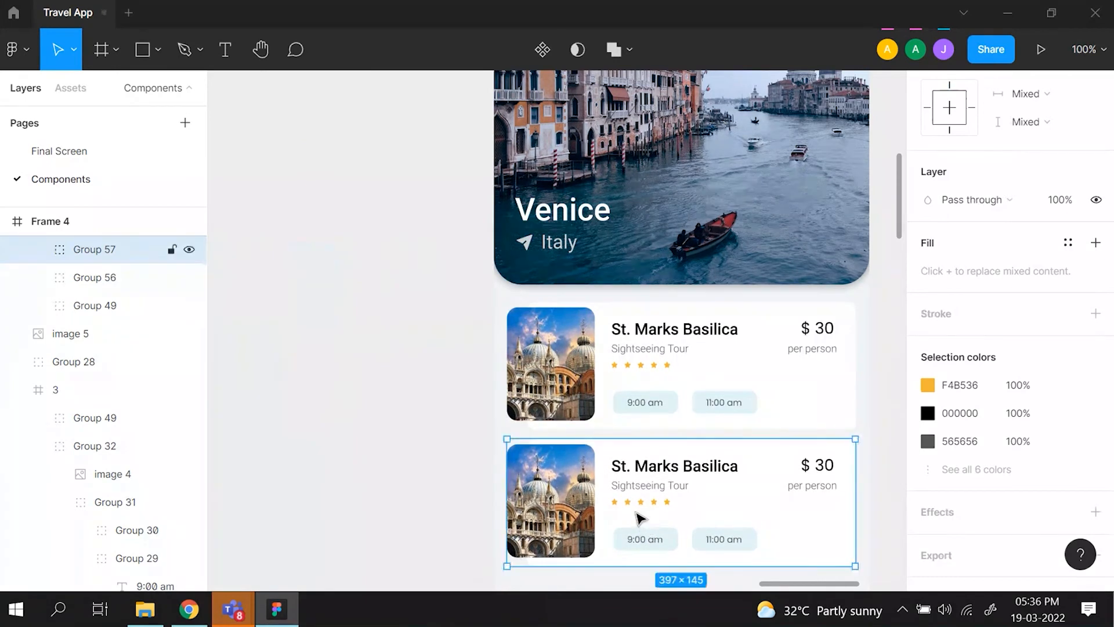
{"action": "key", "text": "minus"}
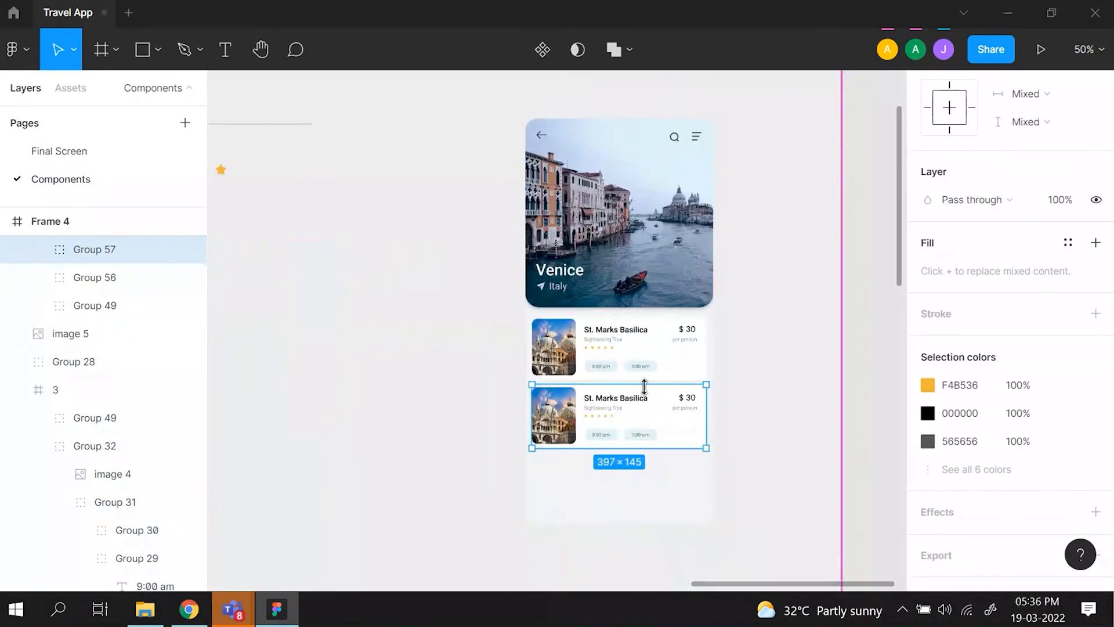
{"action": "scroll", "coordinate": [495, 474], "scroll_direction": "left", "scroll_amount": 6}
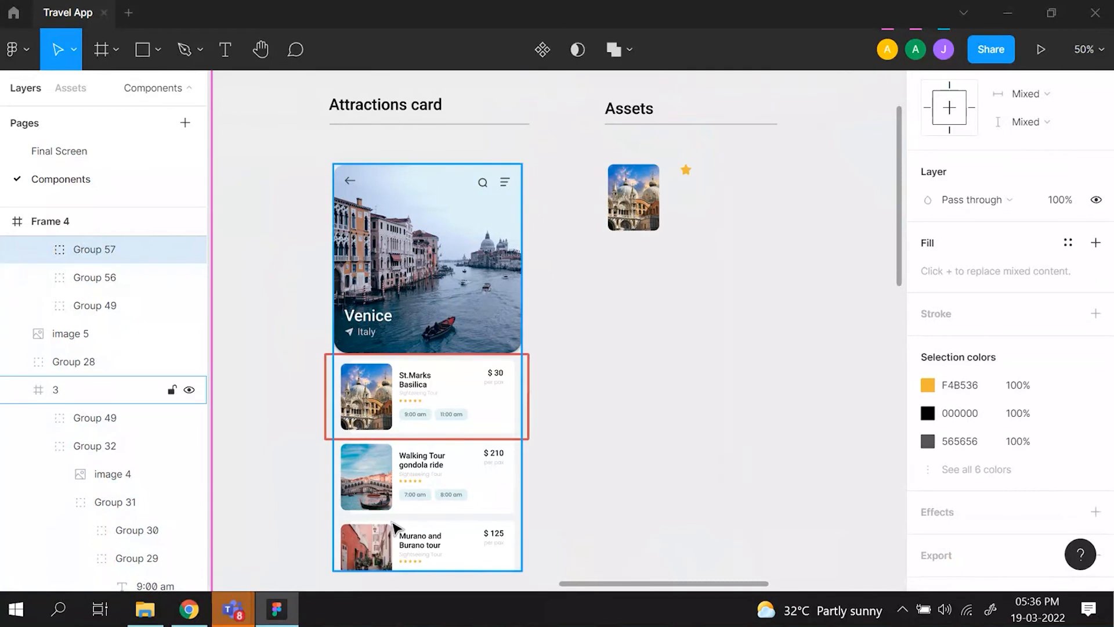
{"action": "scroll", "coordinate": [394, 528], "scroll_direction": "right", "scroll_amount": 7}
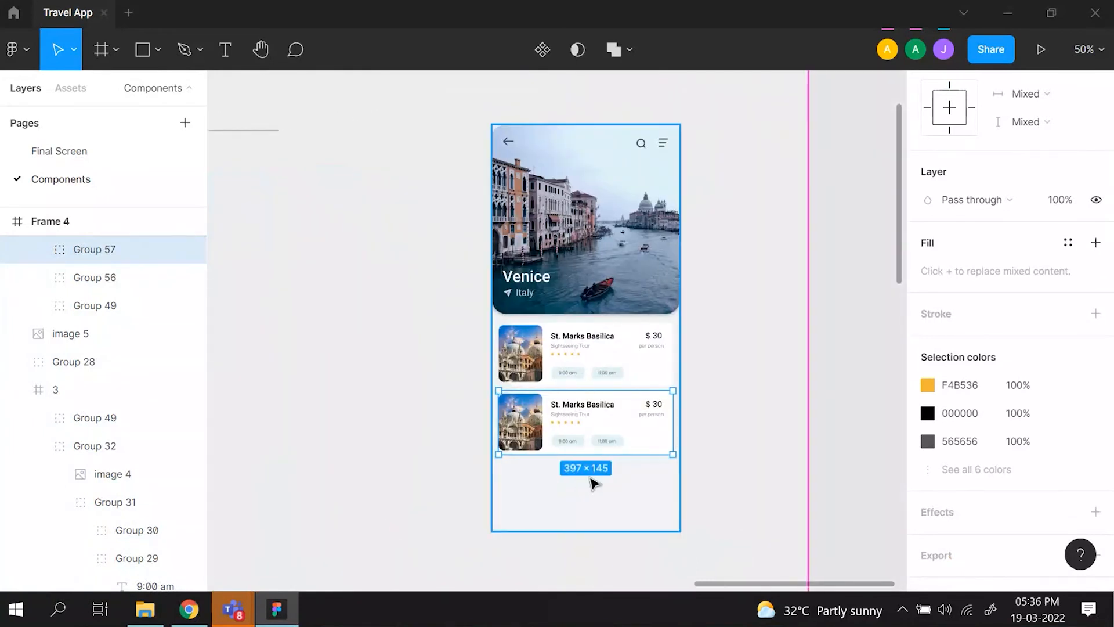
{"action": "scroll", "coordinate": [593, 483], "scroll_direction": "down", "scroll_amount": 3}
{"action": "scroll", "coordinate": [593, 483], "scroll_direction": "left", "scroll_amount": 7}
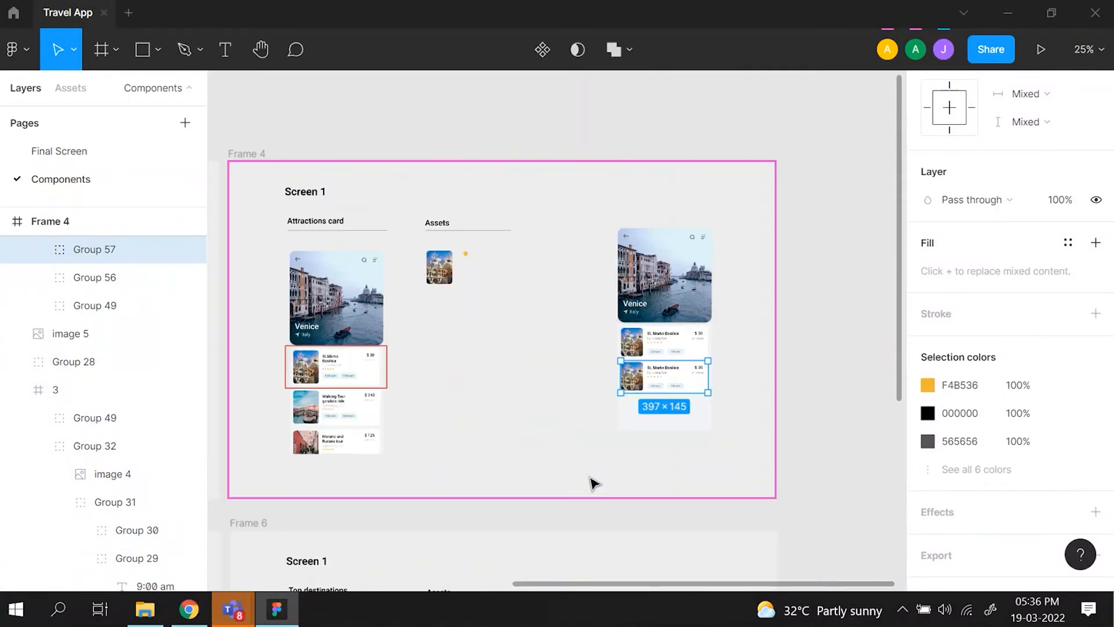
{"action": "scroll", "coordinate": [593, 482], "scroll_direction": "left", "scroll_amount": 6}
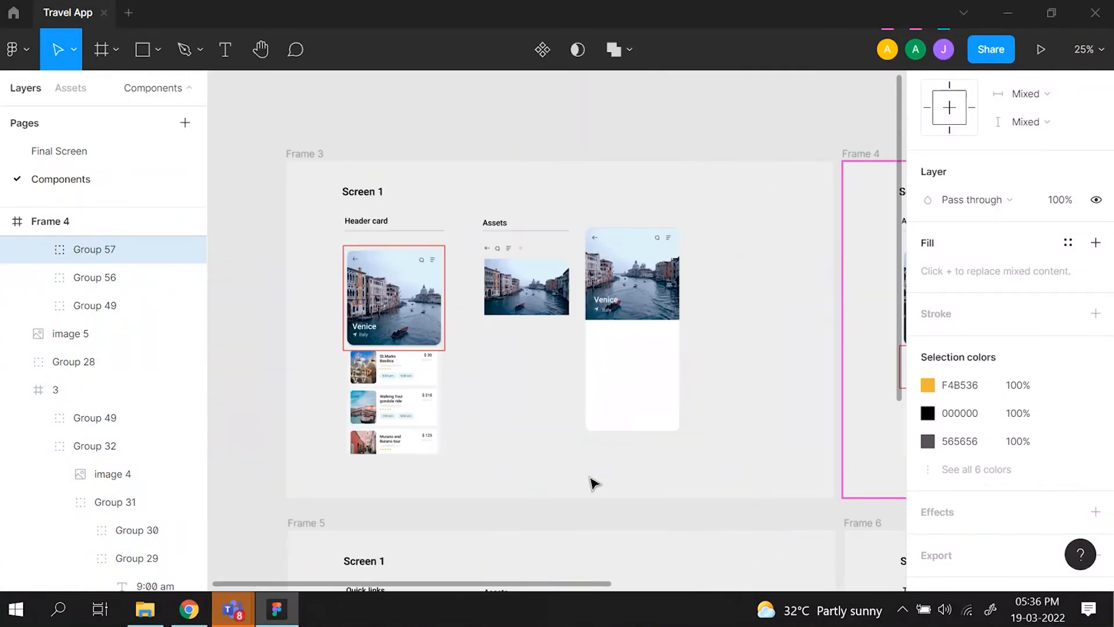
- Switch to the Getting started with Figma and Flutter presentation, review the component slides for screens 1 and 2, and return to Figma
{"action": "mouse_move", "coordinate": [193, 621]}
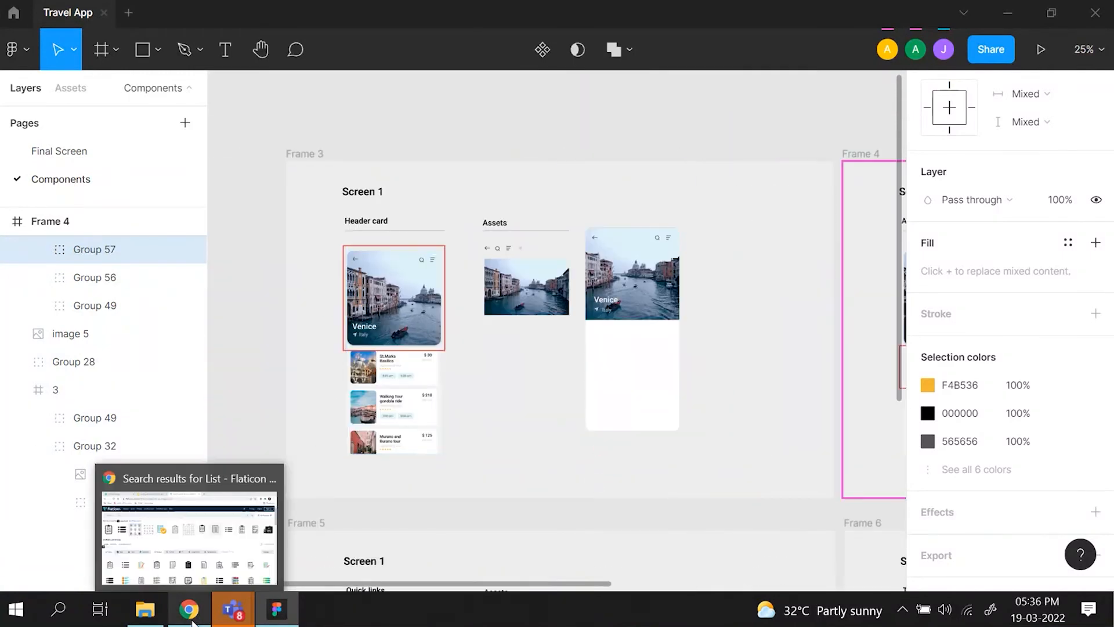
{"action": "left_click", "coordinate": [197, 548]}
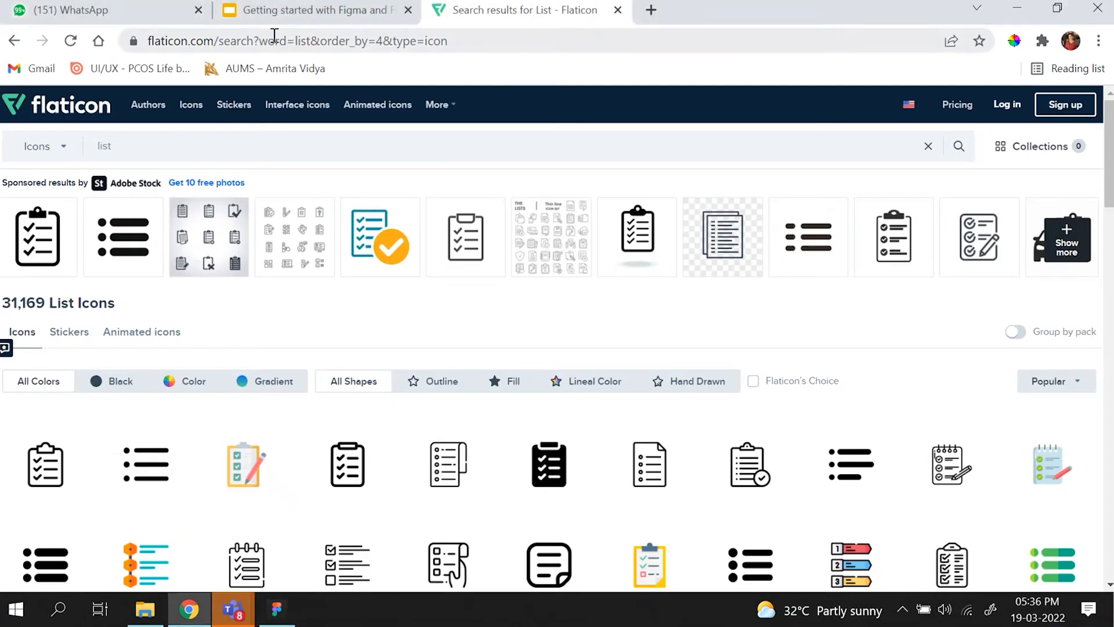
{"action": "left_click", "coordinate": [308, 16]}
{"action": "left_click", "coordinate": [110, 474]}
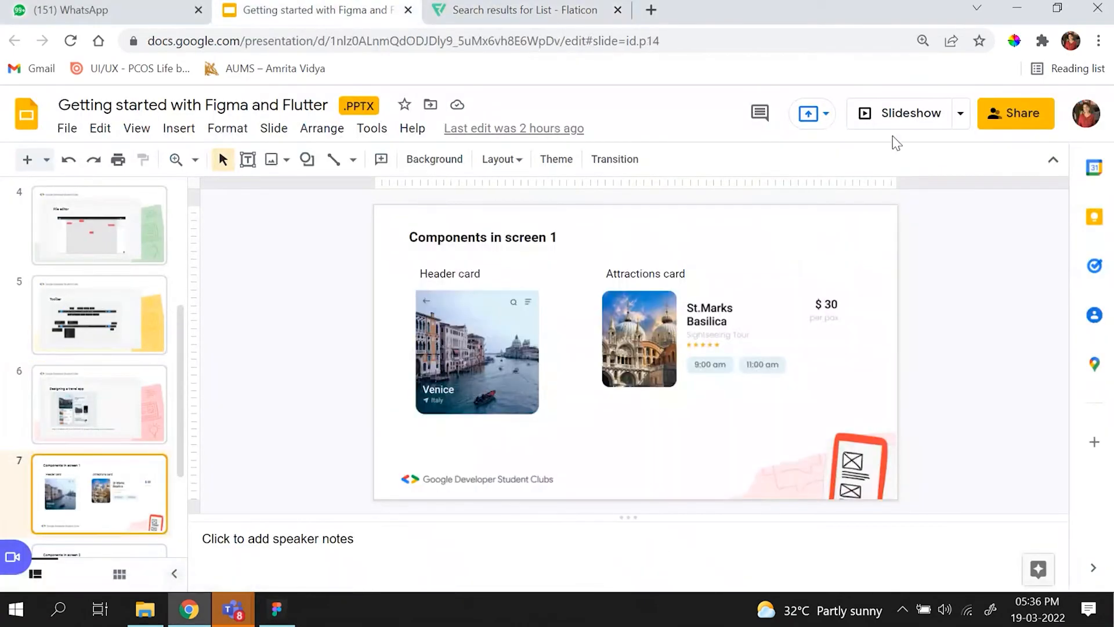
{"action": "left_click", "coordinate": [898, 122]}
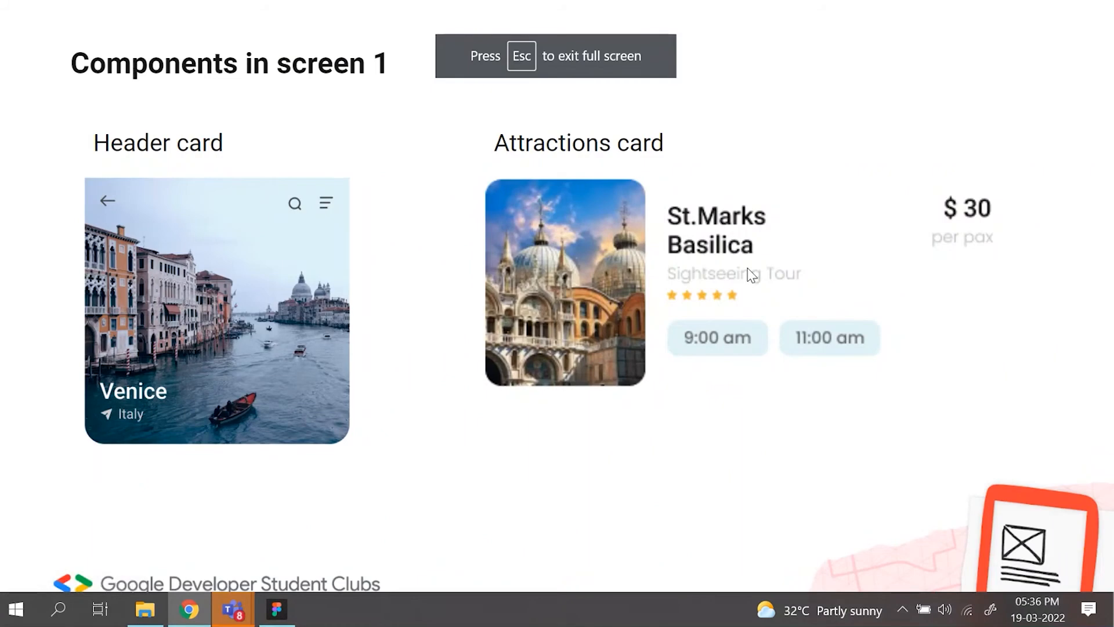
{"action": "key", "text": "Right"}
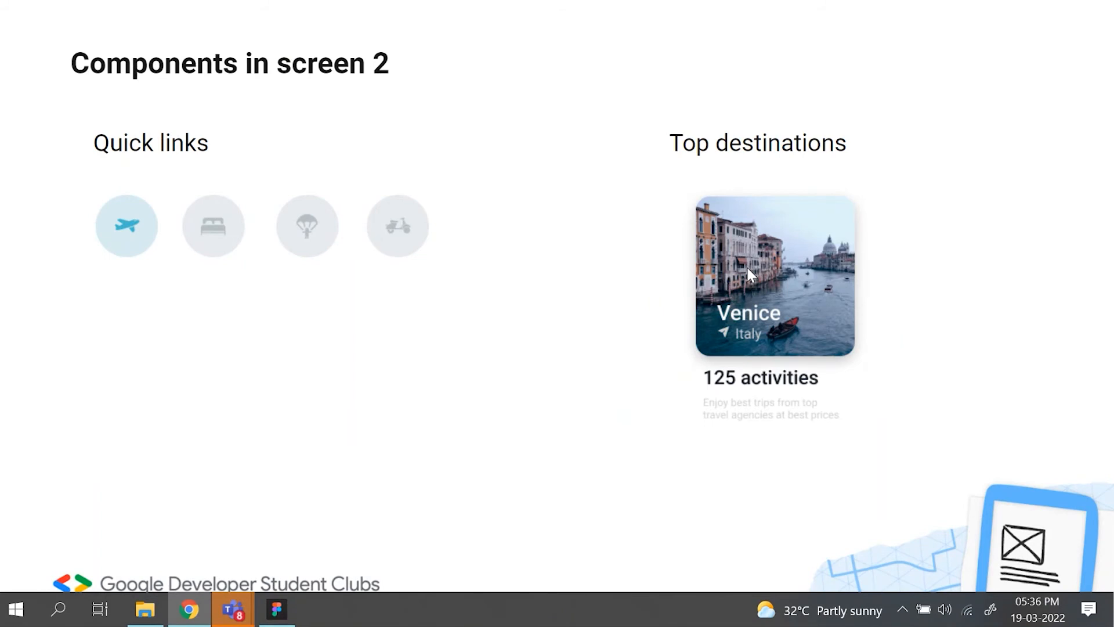
{"action": "key", "text": "Escape"}
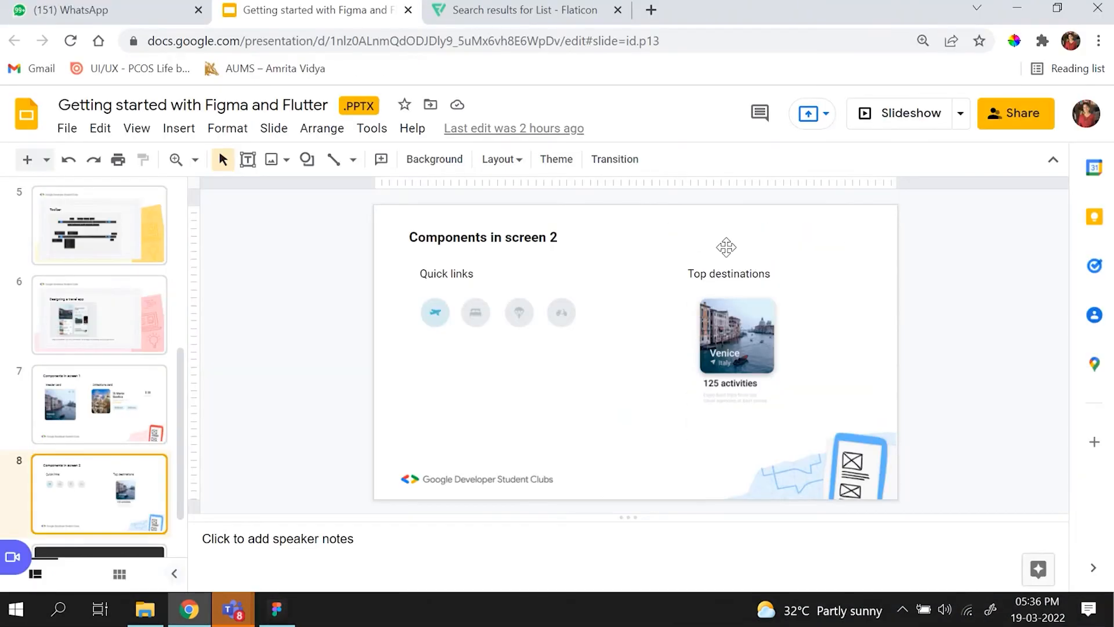
{"action": "left_click", "coordinate": [293, 611]}
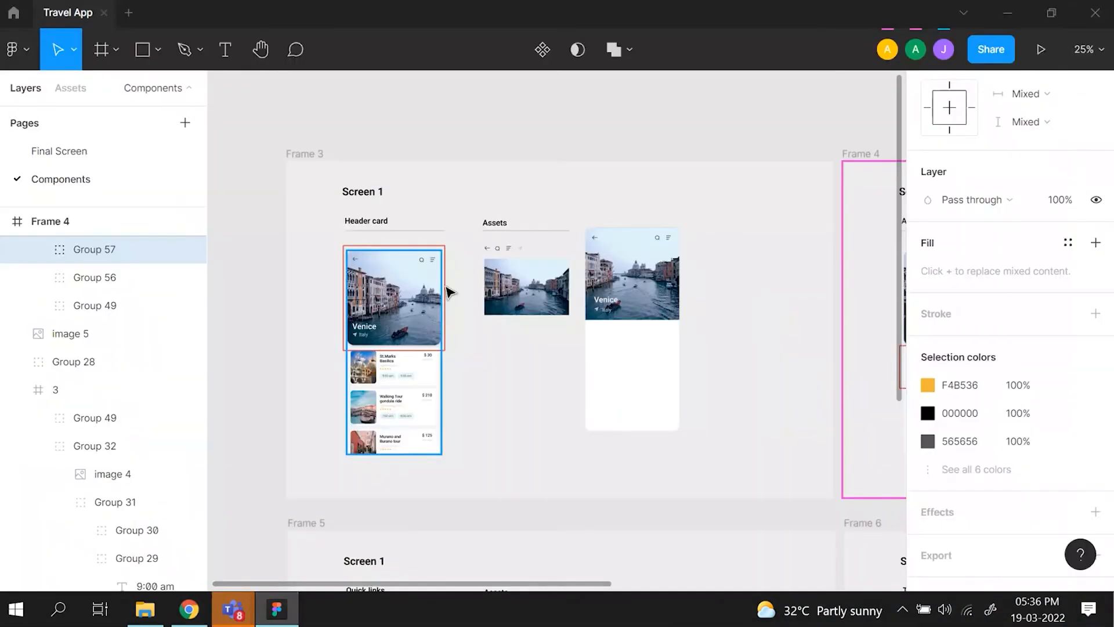
- Examine the Quick links reference mockup and its icon assets in Frame 5
{"action": "scroll", "coordinate": [448, 289], "scroll_direction": "right", "scroll_amount": 5}
{"action": "right_click", "coordinate": [420, 295]}
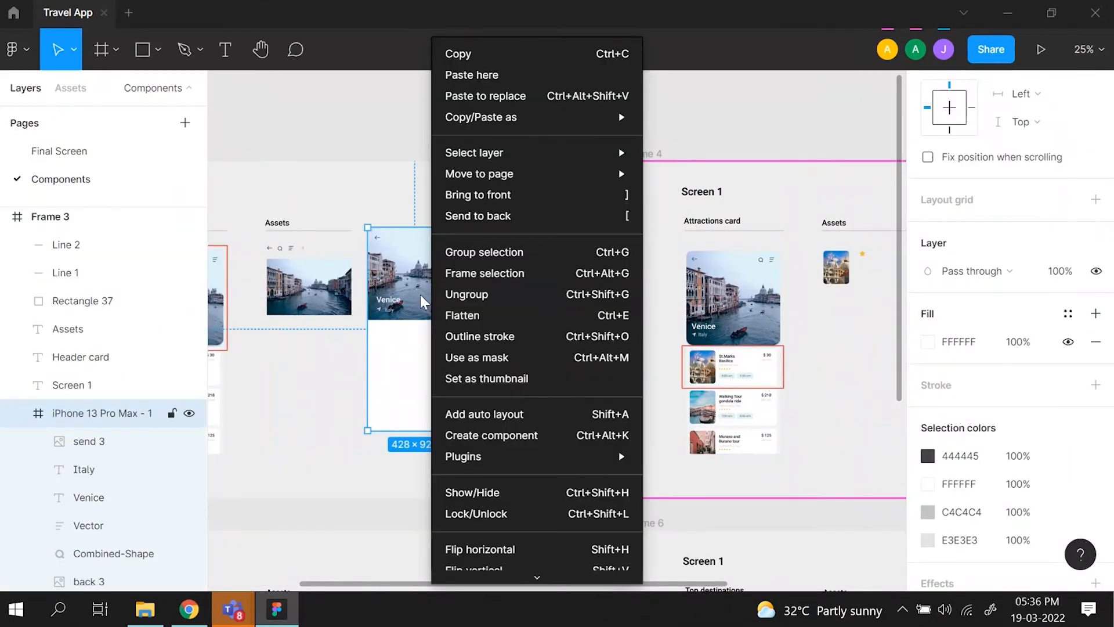
{"action": "key", "text": "Escape"}
{"action": "scroll", "coordinate": [398, 324], "scroll_direction": "left", "scroll_amount": 5}
{"action": "scroll", "coordinate": [398, 323], "scroll_direction": "down", "scroll_amount": 6}
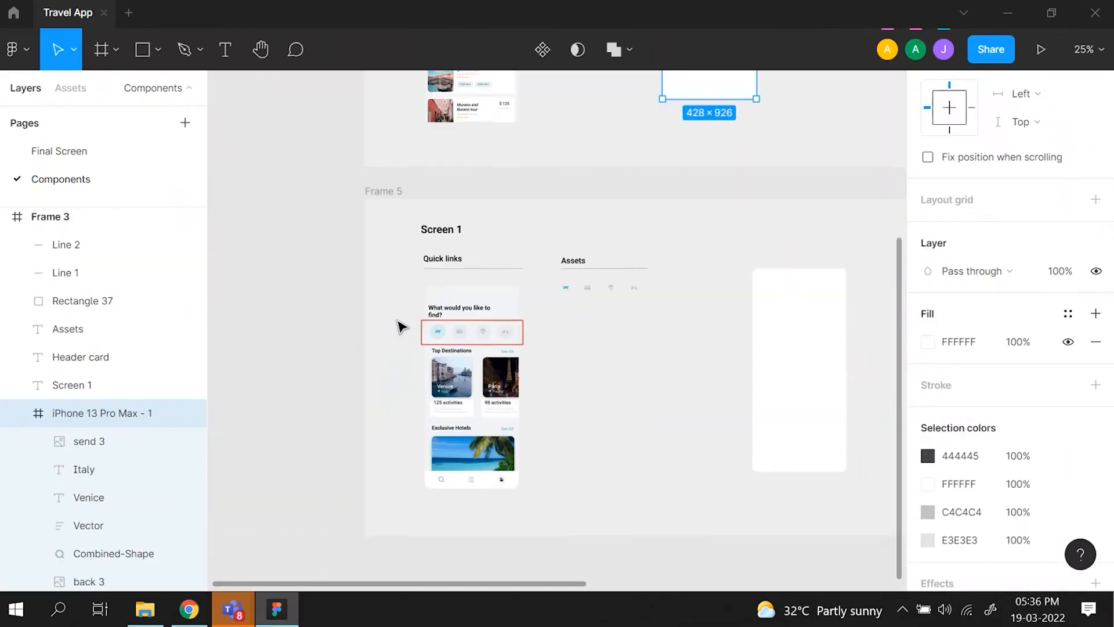
{"action": "scroll", "coordinate": [399, 323], "scroll_direction": "right", "scroll_amount": 2}
{"action": "scroll", "coordinate": [398, 323], "scroll_direction": "up", "scroll_amount": 3}
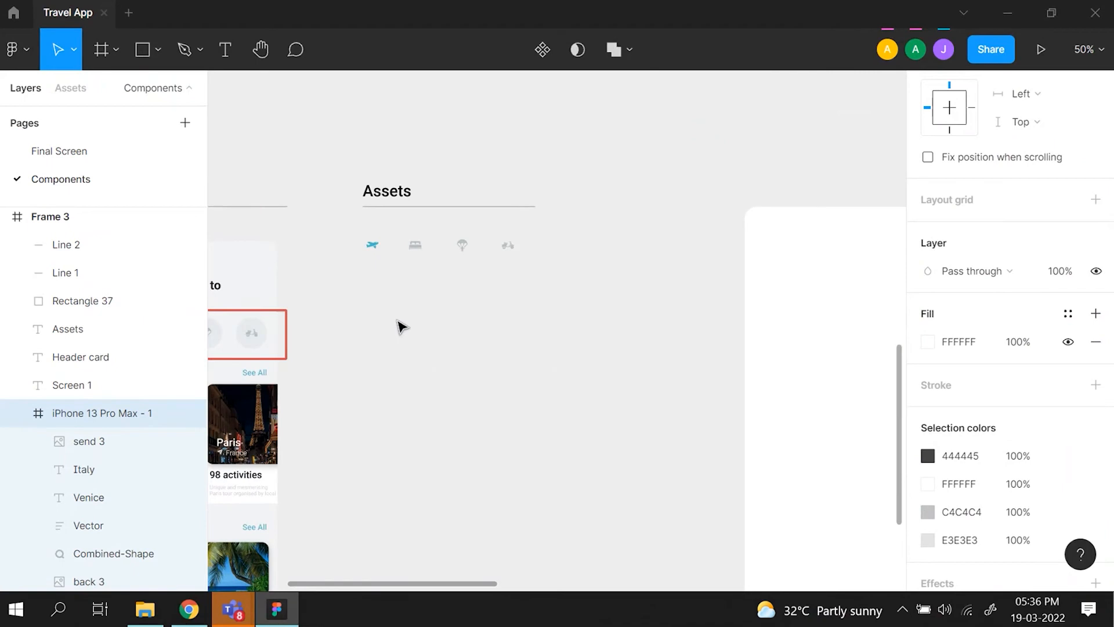
{"action": "scroll", "coordinate": [402, 323], "scroll_direction": "left", "scroll_amount": 4}
{"action": "scroll", "coordinate": [447, 429], "scroll_direction": "down", "scroll_amount": 2}
{"action": "scroll", "coordinate": [447, 429], "scroll_direction": "down", "scroll_amount": 1}
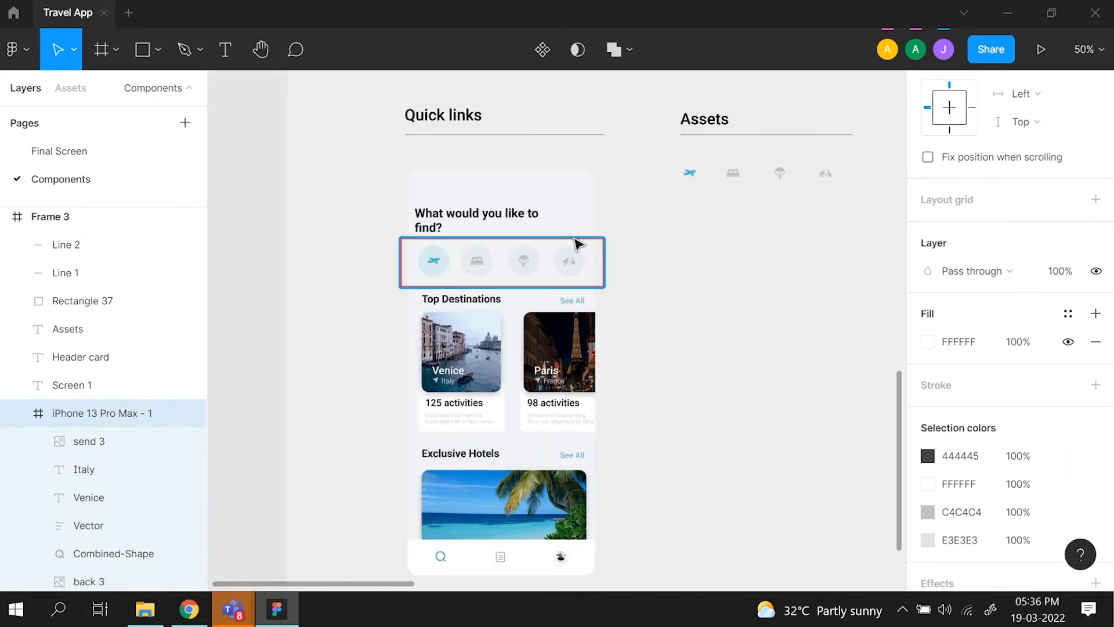
{"action": "scroll", "coordinate": [577, 243], "scroll_direction": "right", "scroll_amount": 2}
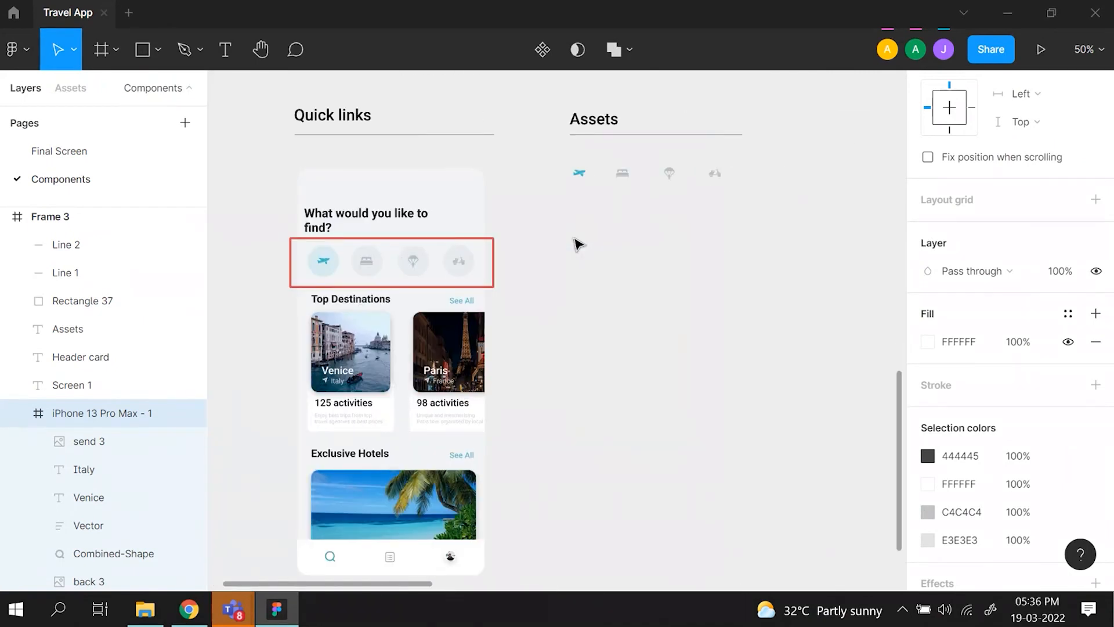
- Check the group of four Quick links icons under Assets and glance at the Flaticon icon search in Chrome
{"action": "left_click_drag", "start_coordinate": [557, 158], "coordinate": [784, 228]}
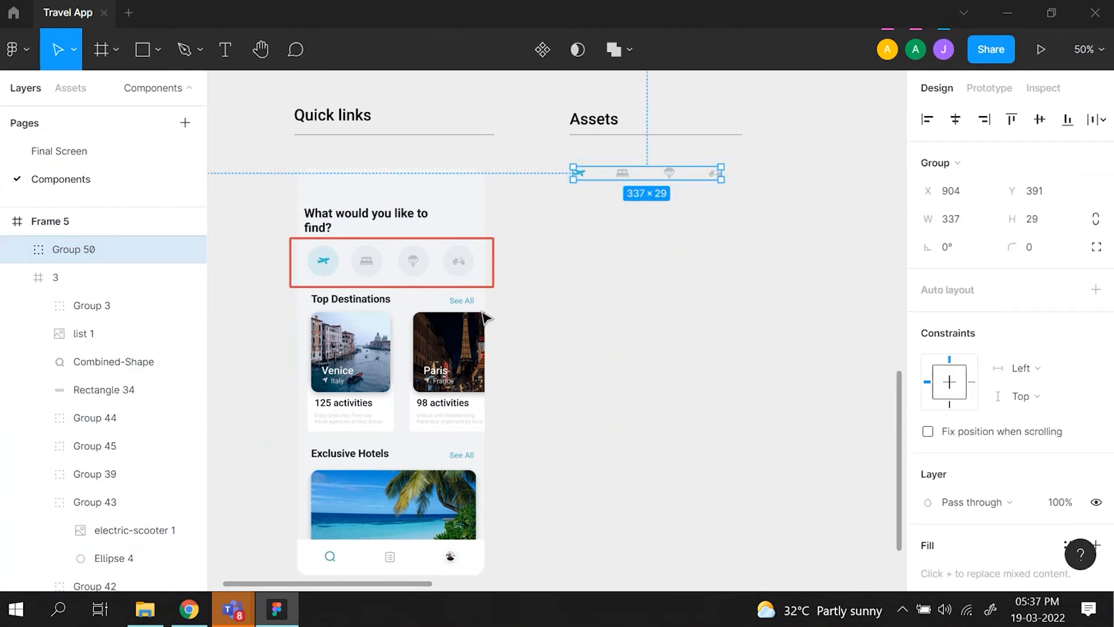
{"action": "left_click", "coordinate": [188, 609]}
{"action": "left_click", "coordinate": [522, 10]}
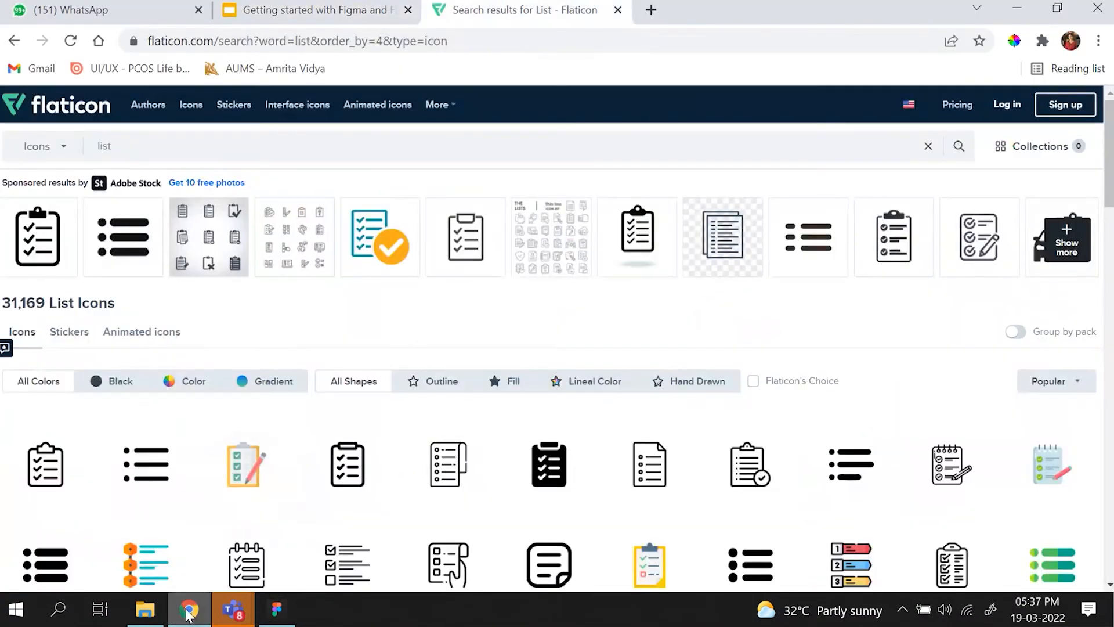
{"action": "left_click", "coordinate": [277, 609]}
{"action": "left_click", "coordinate": [604, 284]}
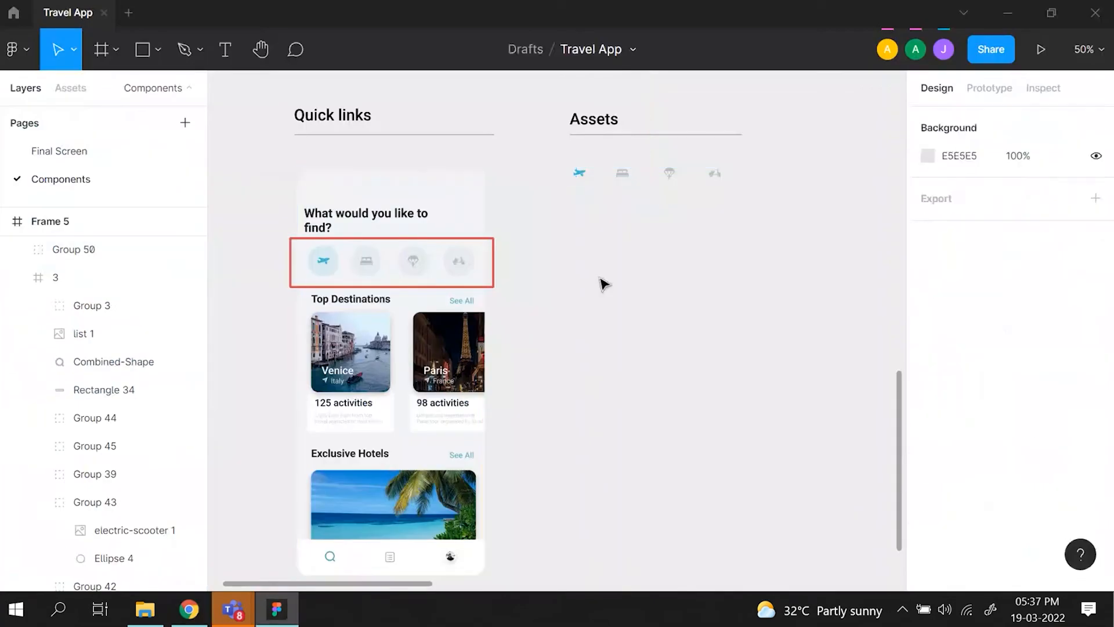
- Move the blank iPhone 13 Pro Max frame in Frame 5 closer to the Assets section
{"action": "scroll", "coordinate": [605, 284], "scroll_direction": "right", "scroll_amount": 5}
{"action": "scroll", "coordinate": [605, 285], "scroll_direction": "left", "scroll_amount": 2}
{"action": "key", "text": "ctrl+minus"}
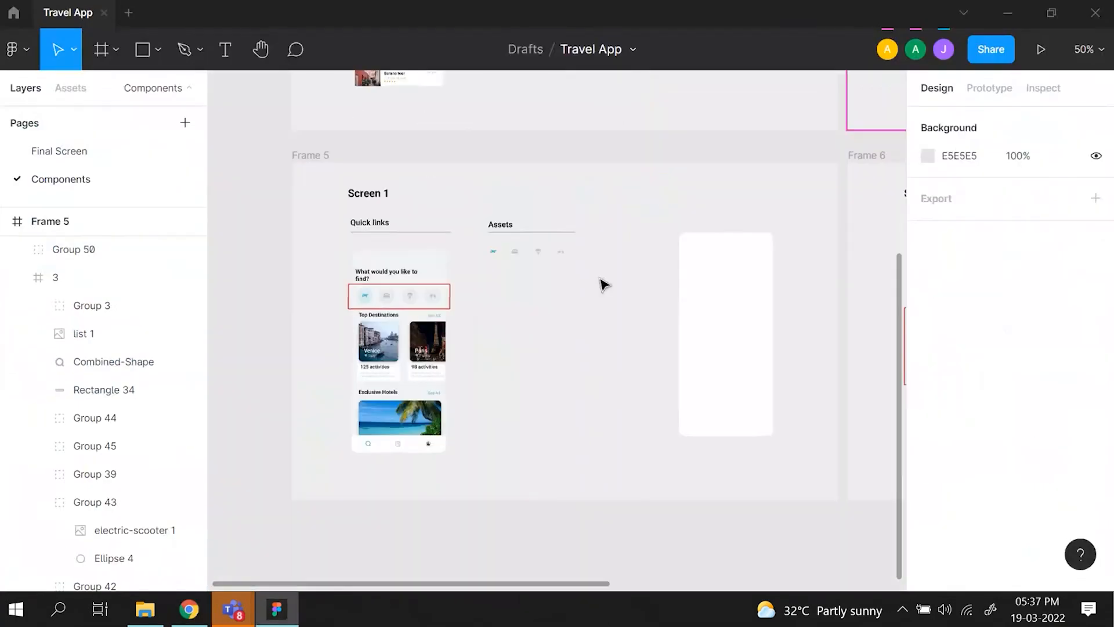
{"action": "left_click_drag", "start_coordinate": [714, 294], "coordinate": [645, 290]}
- Add a text box about 320 × 76 near the top of the blank phone frame in Frame 5 reading "What would you like to find?"
{"action": "left_click", "coordinate": [386, 271]}
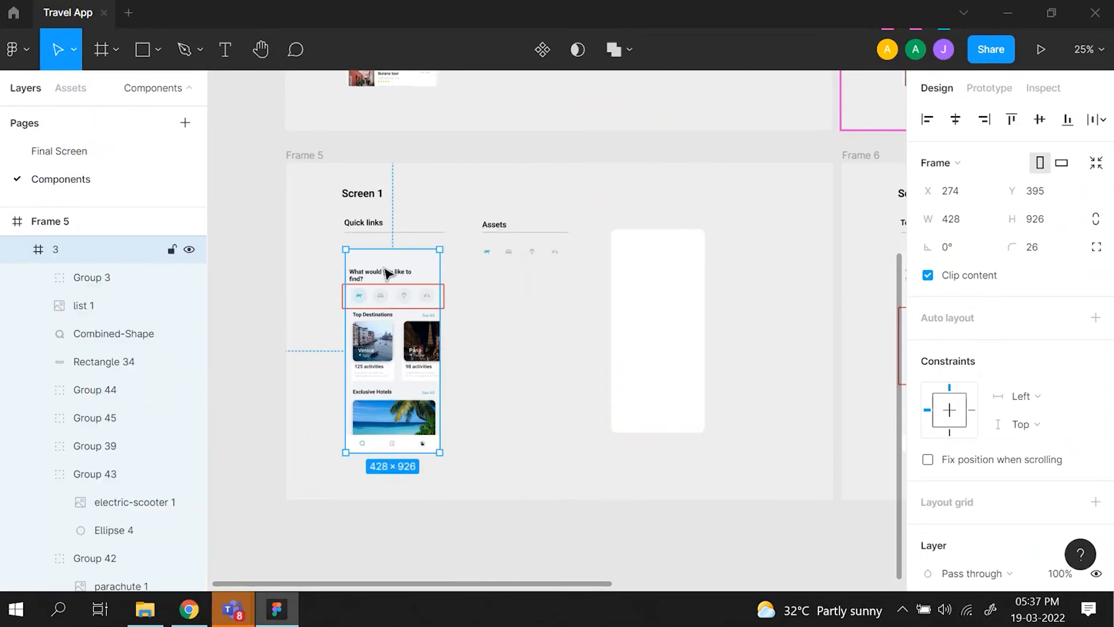
{"action": "left_click", "coordinate": [220, 45]}
{"action": "left_click_drag", "start_coordinate": [622, 253], "coordinate": [693, 271]}
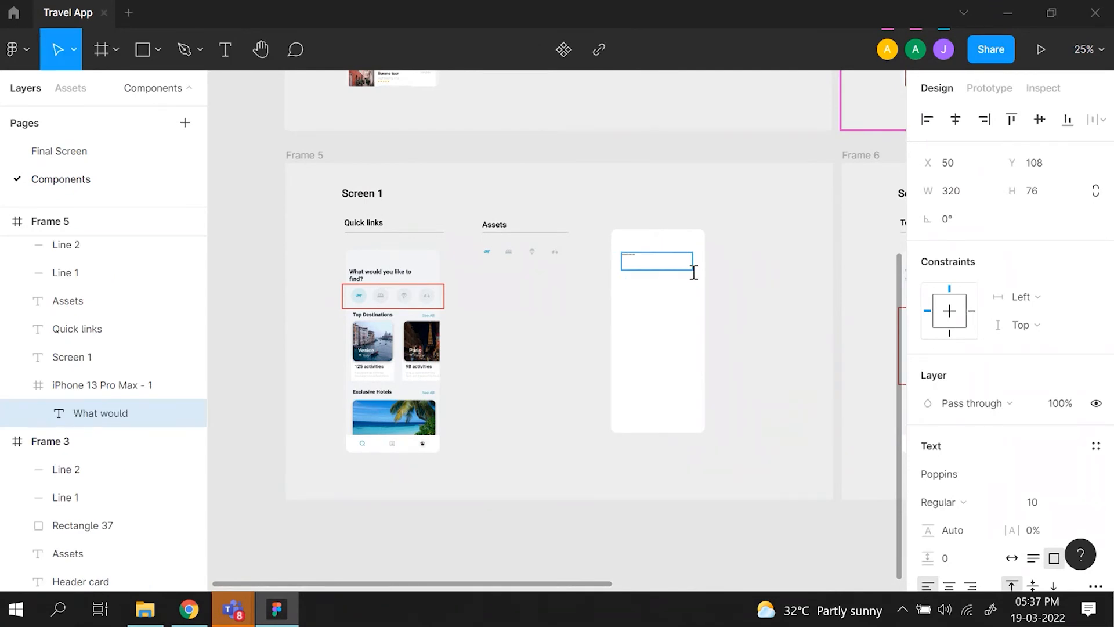
{"action": "key", "text": "ctrl+plus"}
{"action": "key", "text": "ctrl+plus"}
{"action": "scroll", "coordinate": [694, 274], "scroll_direction": "right", "scroll_amount": 4}
{"action": "scroll", "coordinate": [694, 274], "scroll_direction": "up", "scroll_amount": 3}
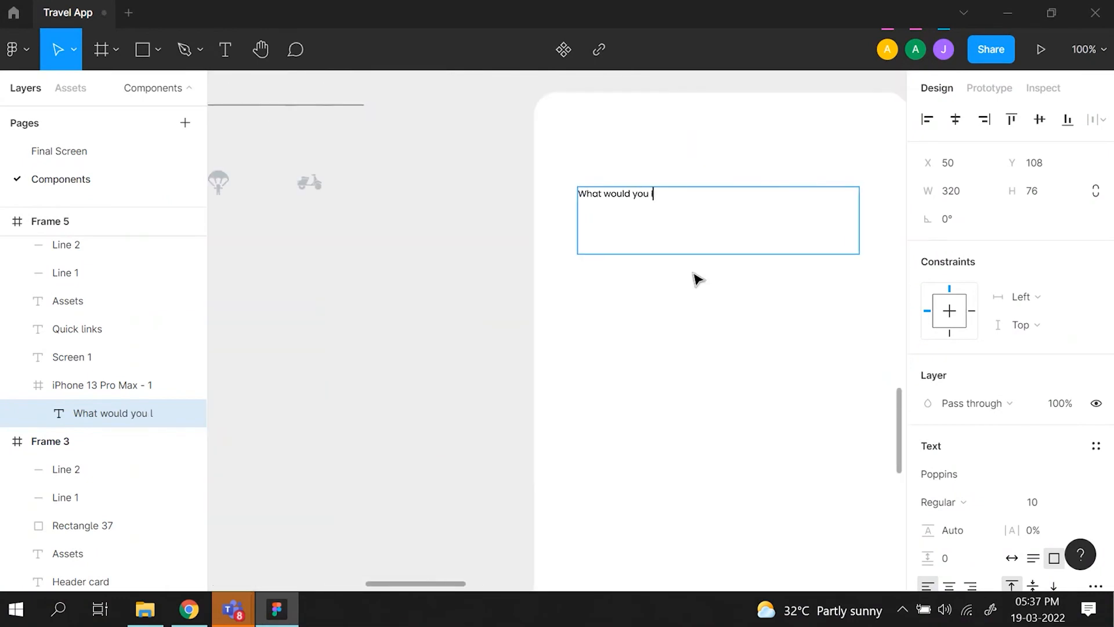
{"action": "type", "text": "nd?"}
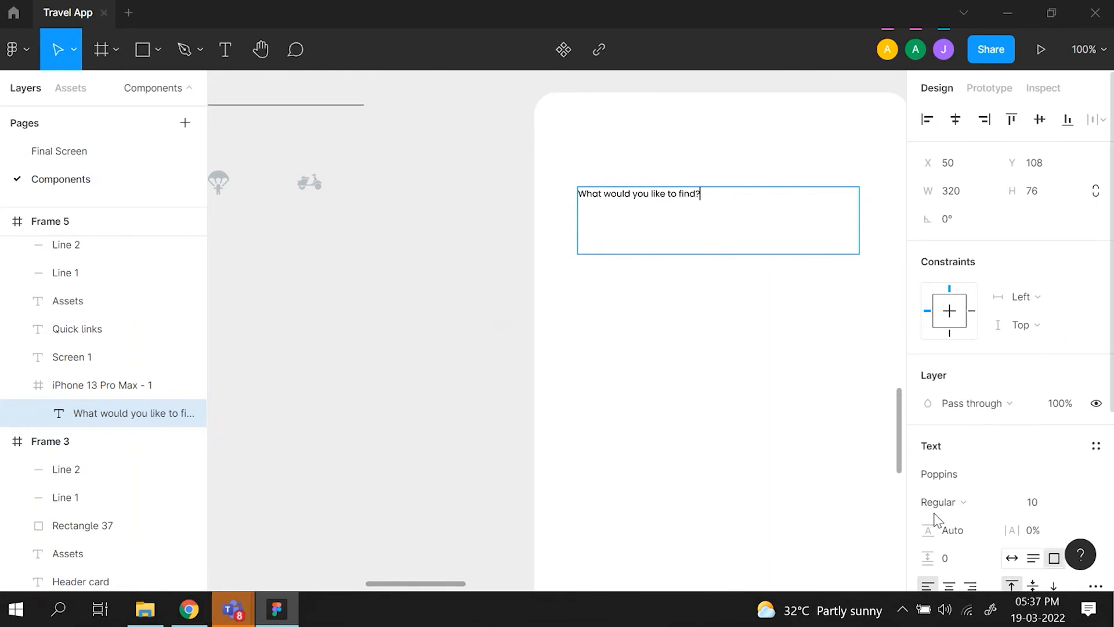
{"action": "key", "text": "Escape"}
- Set the "What would you like to find?" text to auto width and font size 48, and compare it with the Quick links mockup
{"action": "left_click", "coordinate": [1015, 558]}
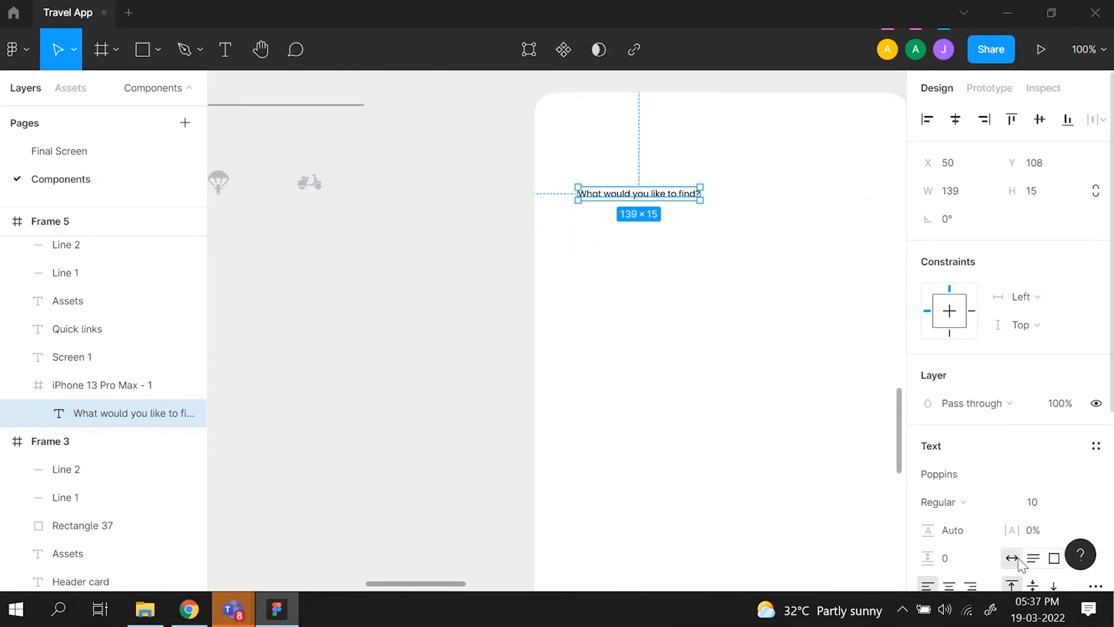
{"action": "left_click", "coordinate": [1074, 504]}
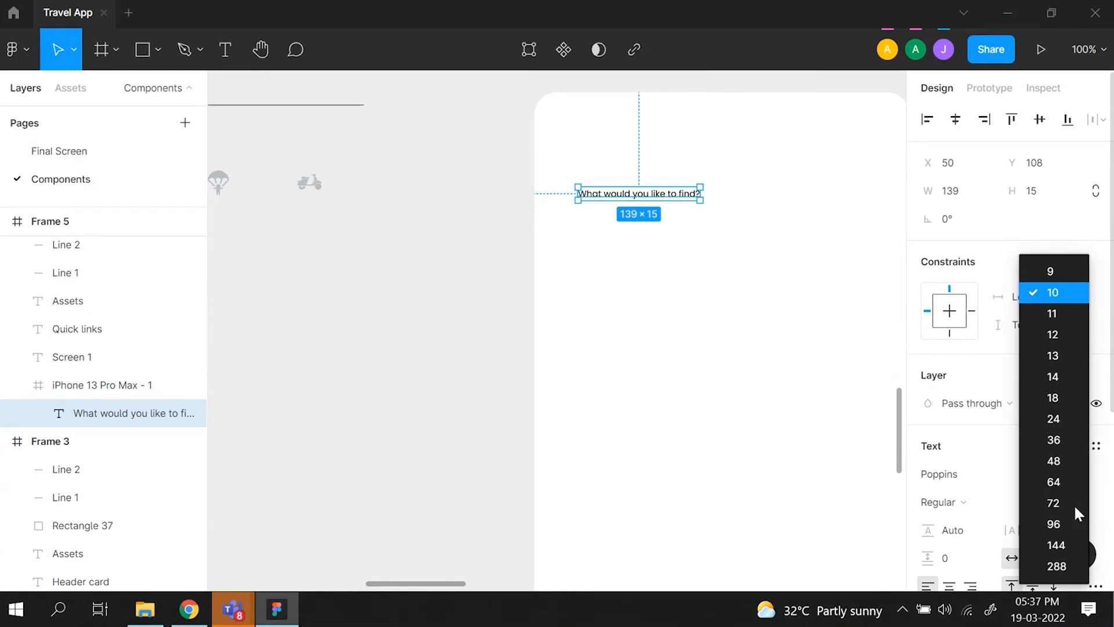
{"action": "left_click", "coordinate": [1068, 462]}
{"action": "scroll", "coordinate": [794, 309], "scroll_direction": "right", "scroll_amount": 3}
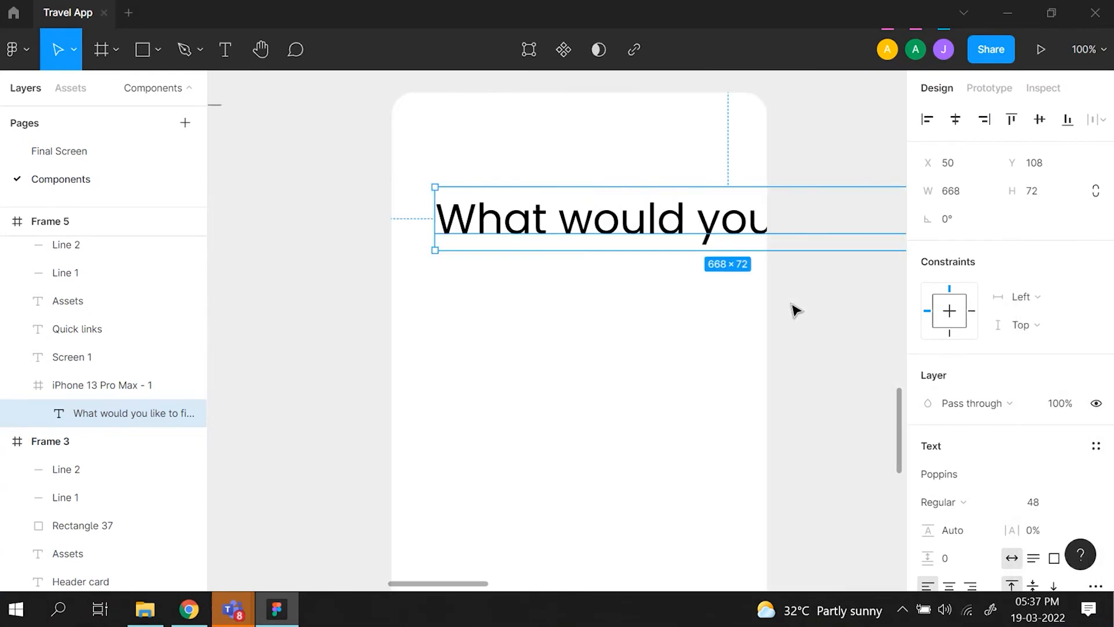
{"action": "scroll", "coordinate": [794, 308], "scroll_direction": "down", "scroll_amount": 5}
{"action": "left_click", "coordinate": [306, 323]}
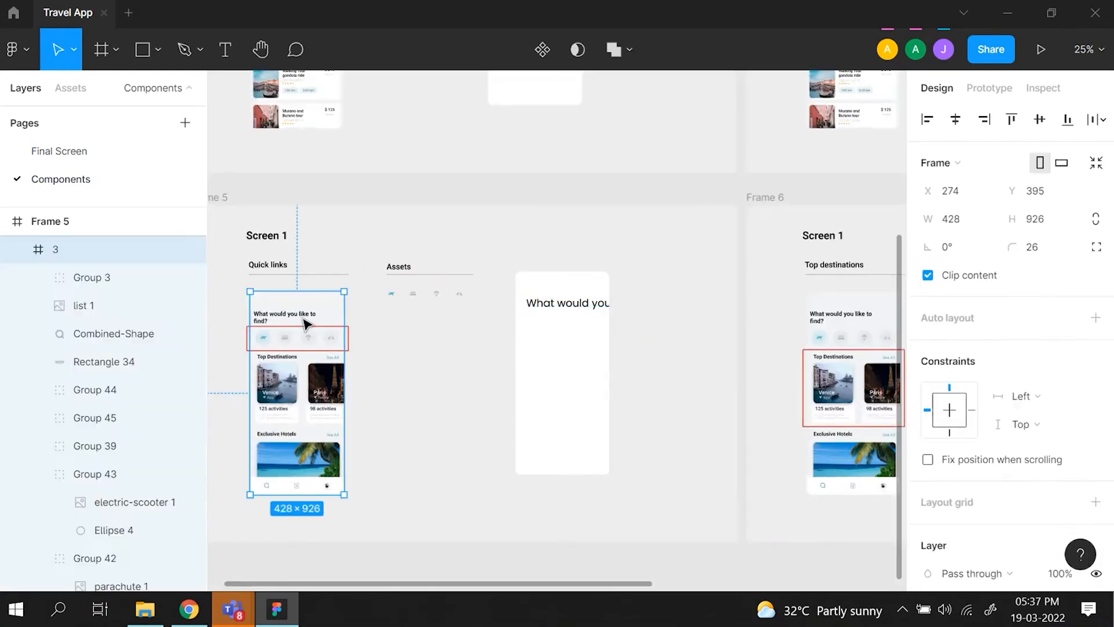
- Set the "What would you like to find?" heading in the blank phone frame to Roboto Bold, size 28, matching the mockup's heading
{"action": "left_click", "coordinate": [306, 324]}
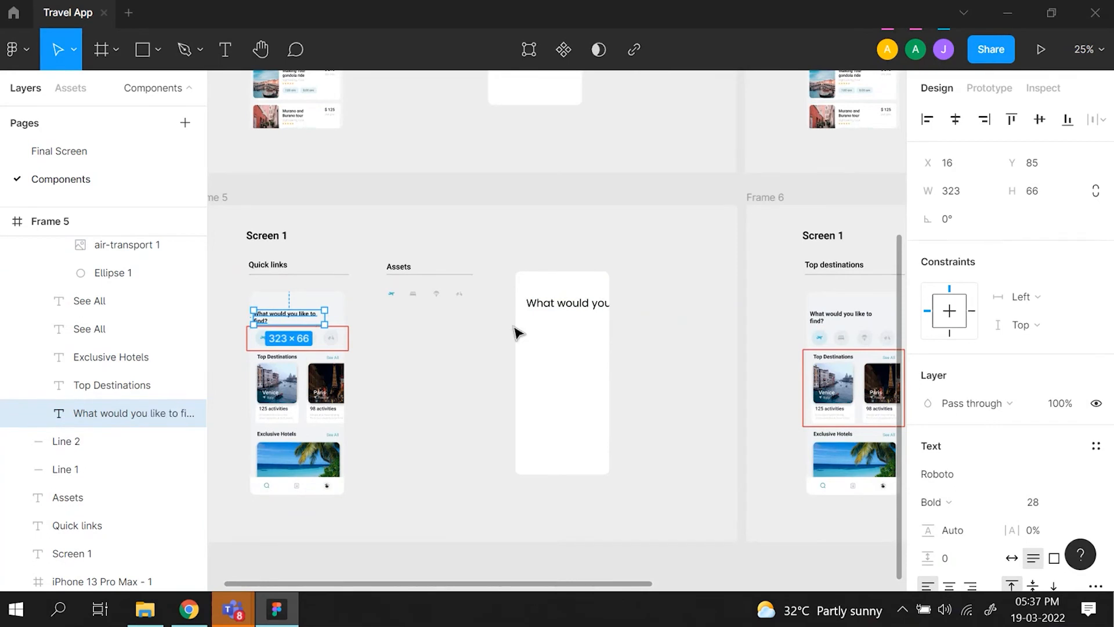
{"action": "double_click", "coordinate": [568, 308]}
{"action": "left_click", "coordinate": [970, 480]}
{"action": "type", "text": "Ro"}
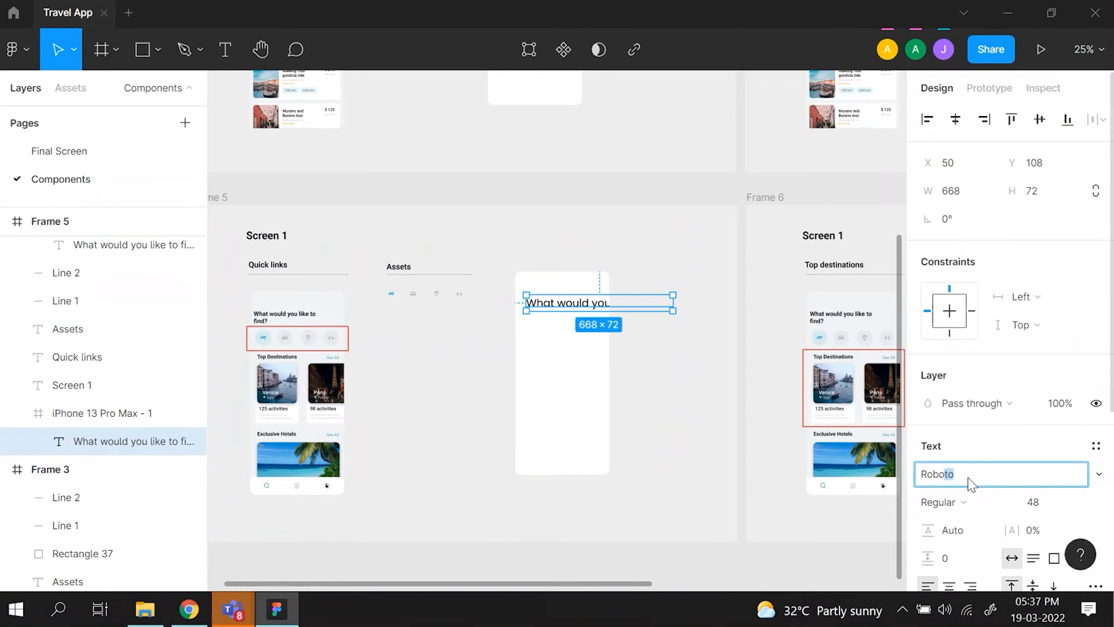
{"action": "key", "text": "Return"}
{"action": "left_click", "coordinate": [977, 503]}
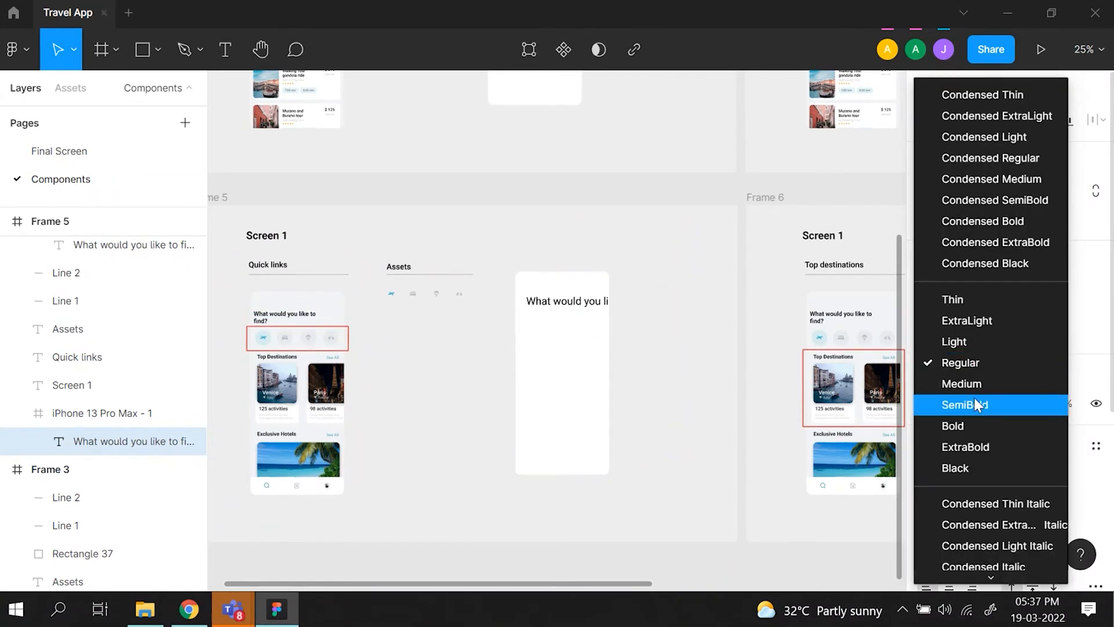
{"action": "left_click", "coordinate": [979, 425]}
{"action": "left_click", "coordinate": [1060, 505]}
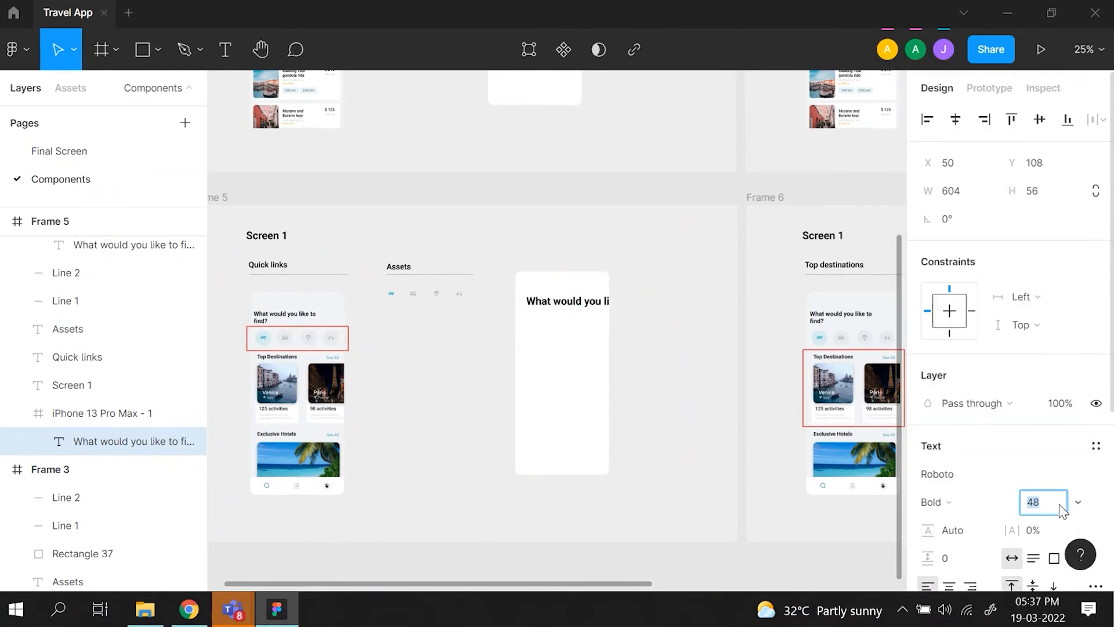
{"action": "type", "text": "2"}
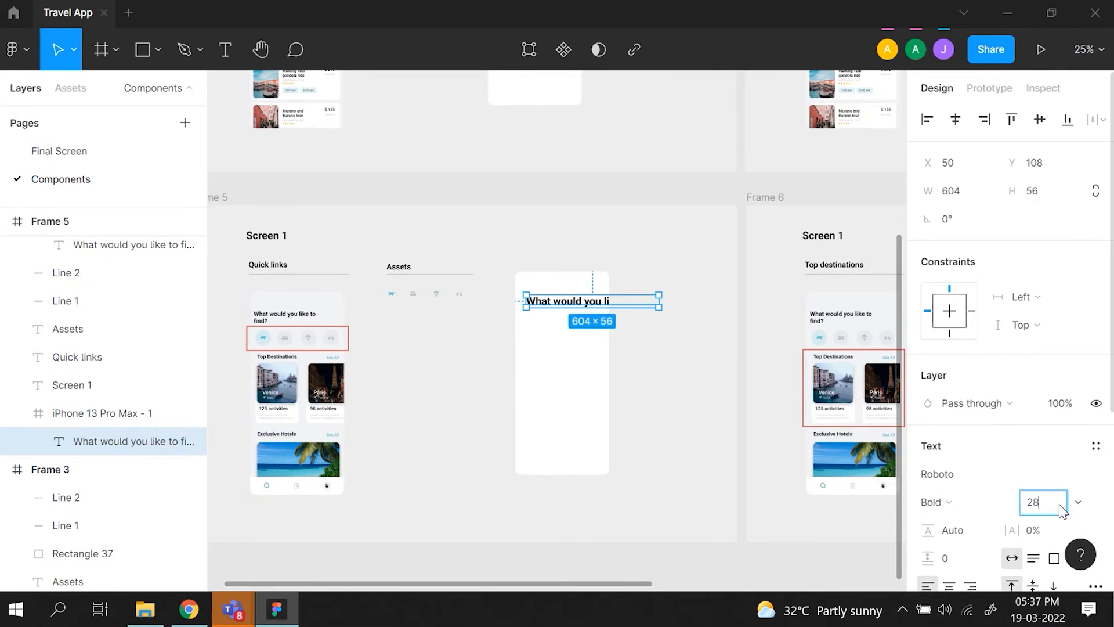
{"action": "key", "text": "Return"}
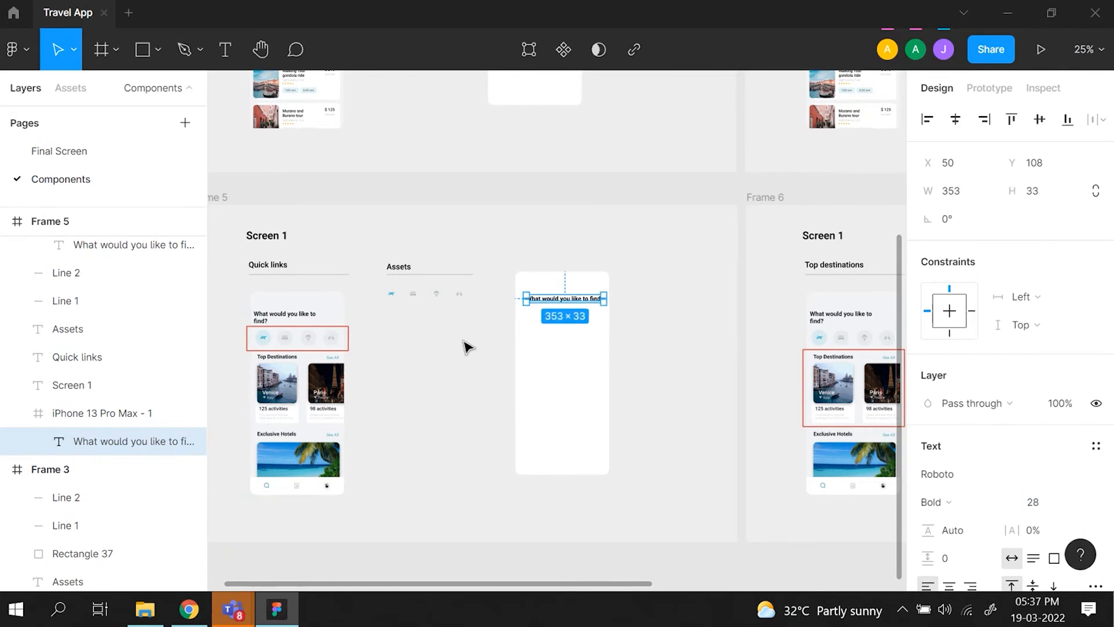
- Narrow the heading's text box to about 318 wide so the text wraps onto two lines, and compare it with the mockup
{"action": "scroll", "coordinate": [465, 345], "scroll_direction": "up", "scroll_amount": 5}
{"action": "scroll", "coordinate": [465, 346], "scroll_direction": "right", "scroll_amount": 5}
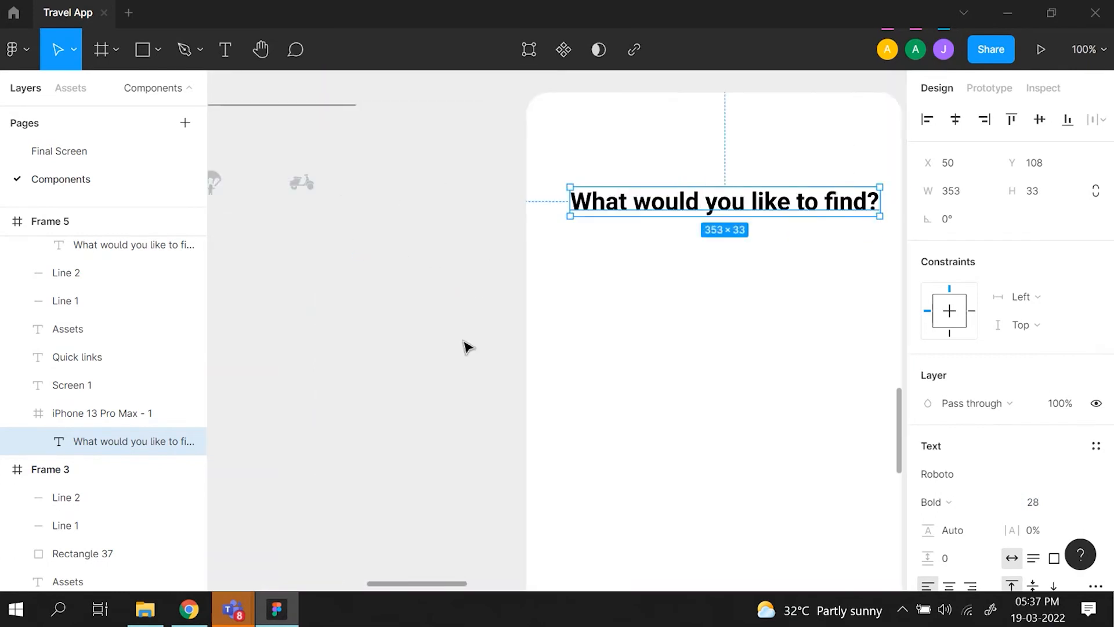
{"action": "left_click_drag", "start_coordinate": [746, 204], "coordinate": [712, 205]}
{"action": "scroll", "coordinate": [713, 211], "scroll_direction": "left", "scroll_amount": 5}
{"action": "scroll", "coordinate": [713, 210], "scroll_direction": "left", "scroll_amount": 5}
{"action": "scroll", "coordinate": [707, 209], "scroll_direction": "right", "scroll_amount": 8}
{"action": "scroll", "coordinate": [705, 208], "scroll_direction": "right", "scroll_amount": 2}
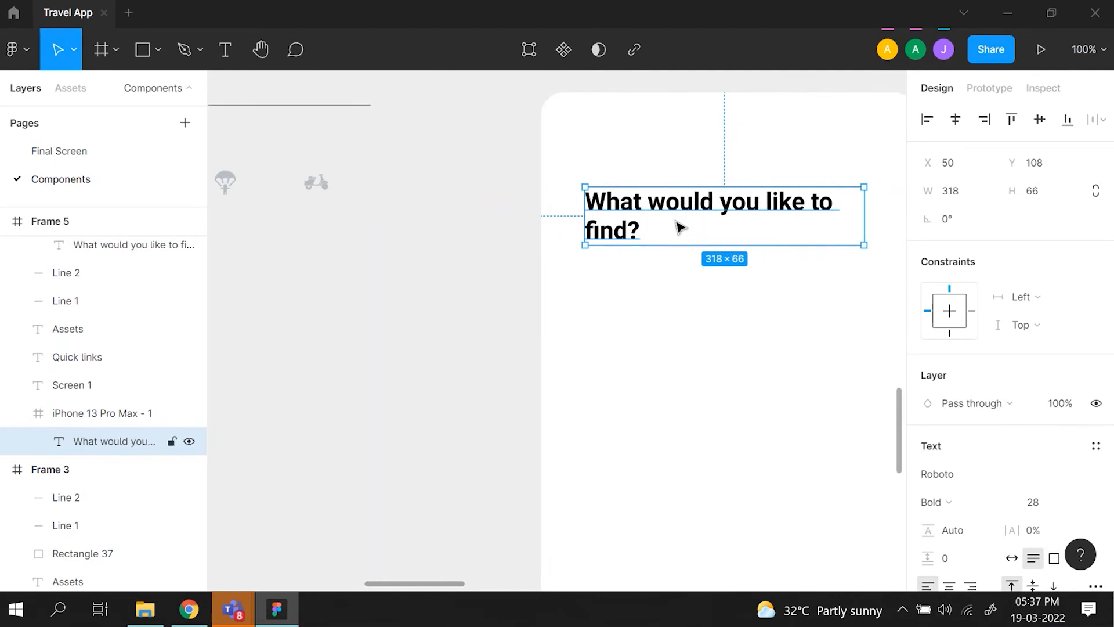
- Nudge the heading left in the phone frame to X 42, checking its distances to the frame edges
{"action": "key", "text": "alt"}
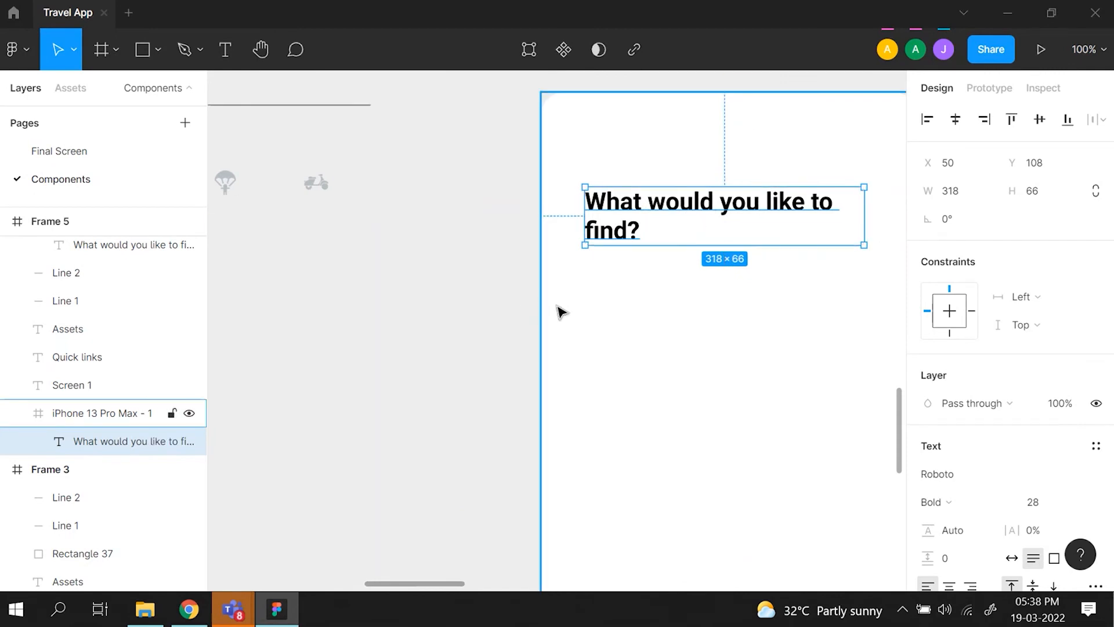
{"action": "scroll", "coordinate": [558, 307], "scroll_direction": "right", "scroll_amount": 3}
{"action": "key", "text": "Left"}
{"action": "key", "text": "Left"}
{"action": "key", "text": "Left"}
{"action": "key", "text": "Left"}
{"action": "key", "text": "Left"}
{"action": "key", "text": "Left"}
{"action": "key", "text": "Left"}
{"action": "key", "text": "Left"}
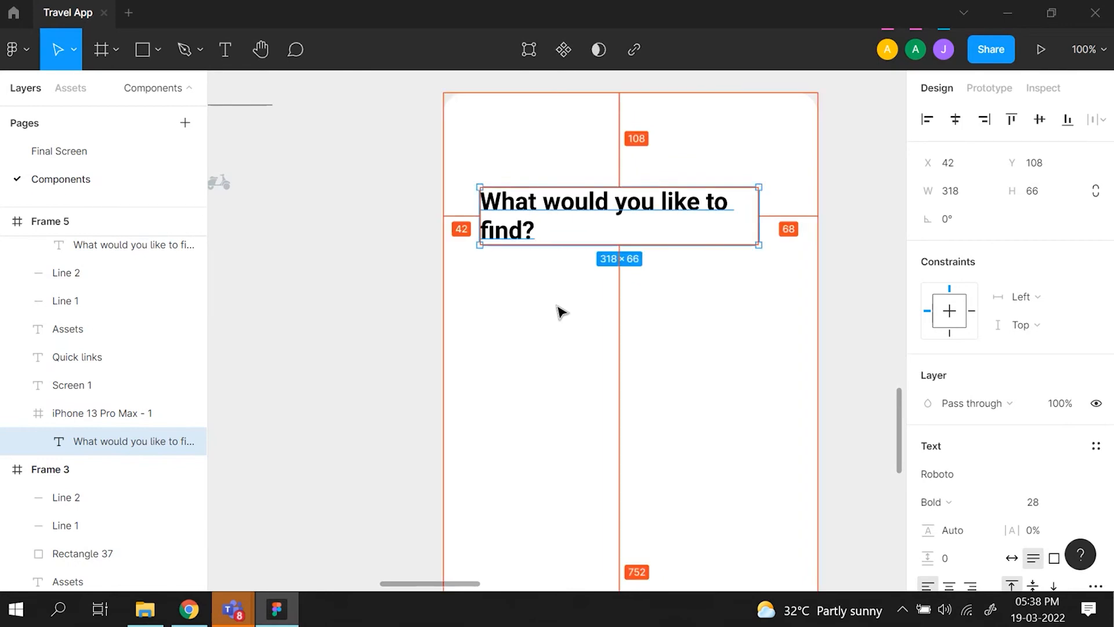
- Check the distances from the Quick links mockup's heading to the edges of its frame
{"action": "scroll", "coordinate": [559, 308], "scroll_direction": "left", "scroll_amount": 12}
{"action": "scroll", "coordinate": [558, 307], "scroll_direction": "right", "scroll_amount": 2}
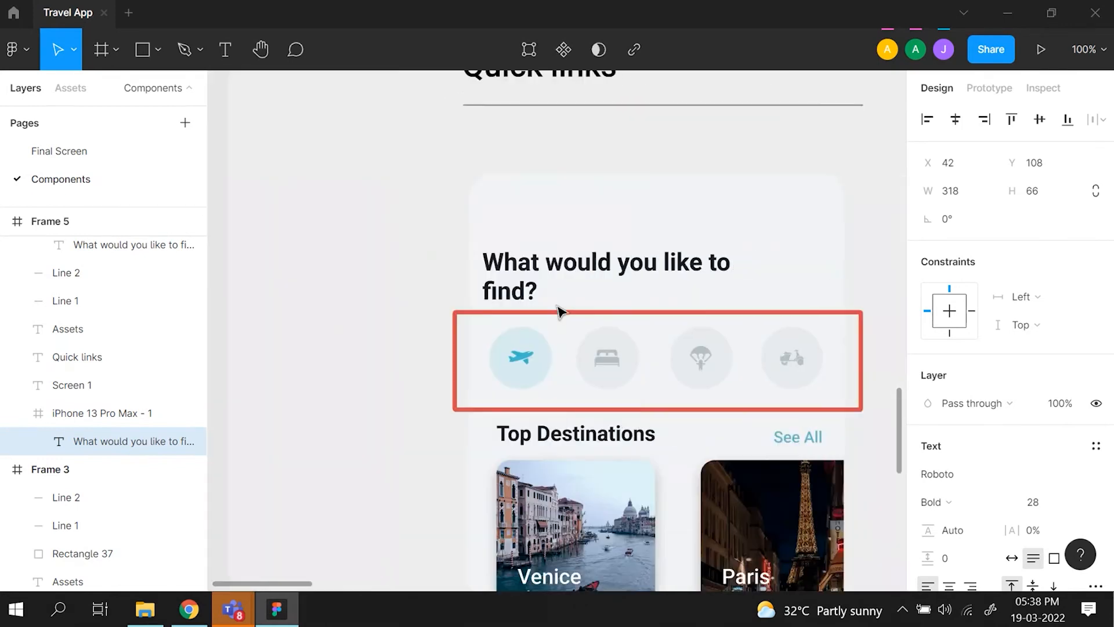
{"action": "left_click", "coordinate": [530, 255]}
{"action": "key", "text": "alt"}
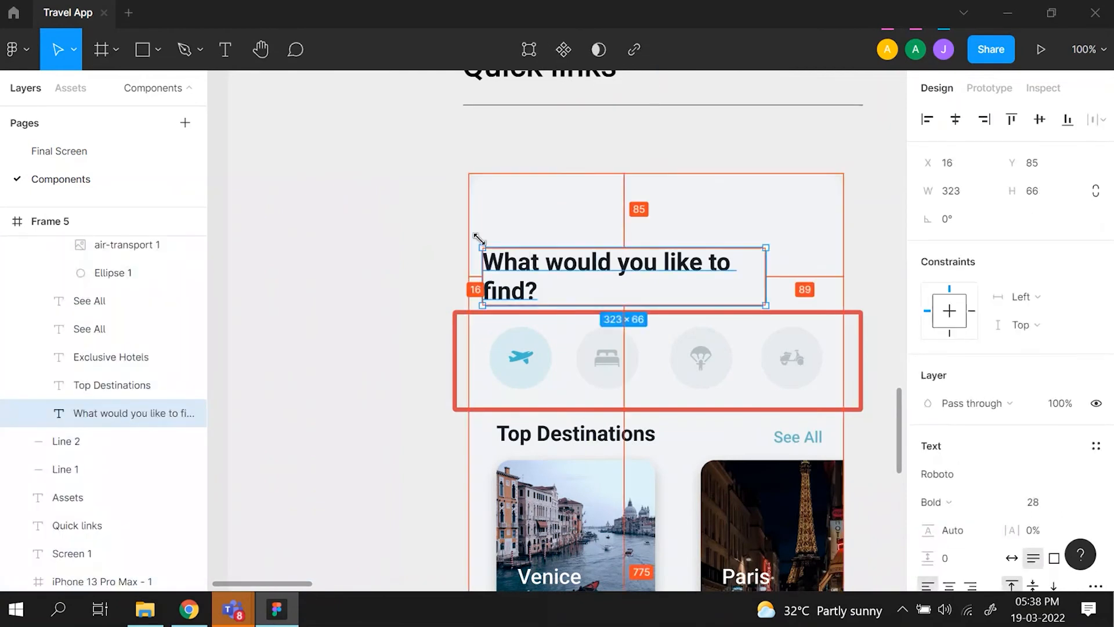
{"action": "scroll", "coordinate": [476, 241], "scroll_direction": "right", "scroll_amount": 12}
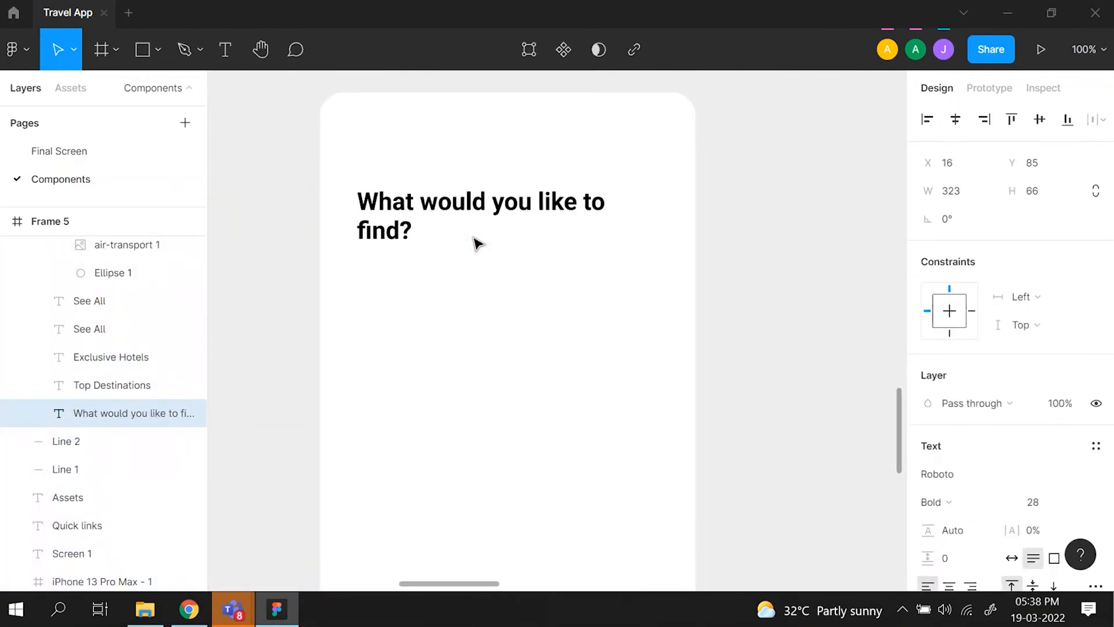
- Nudge the new heading left until it sits 16 px from the phone frame's left edge
{"action": "right_click", "coordinate": [456, 227]}
{"action": "double_click", "coordinate": [390, 215]}
{"action": "key", "text": "alt"}
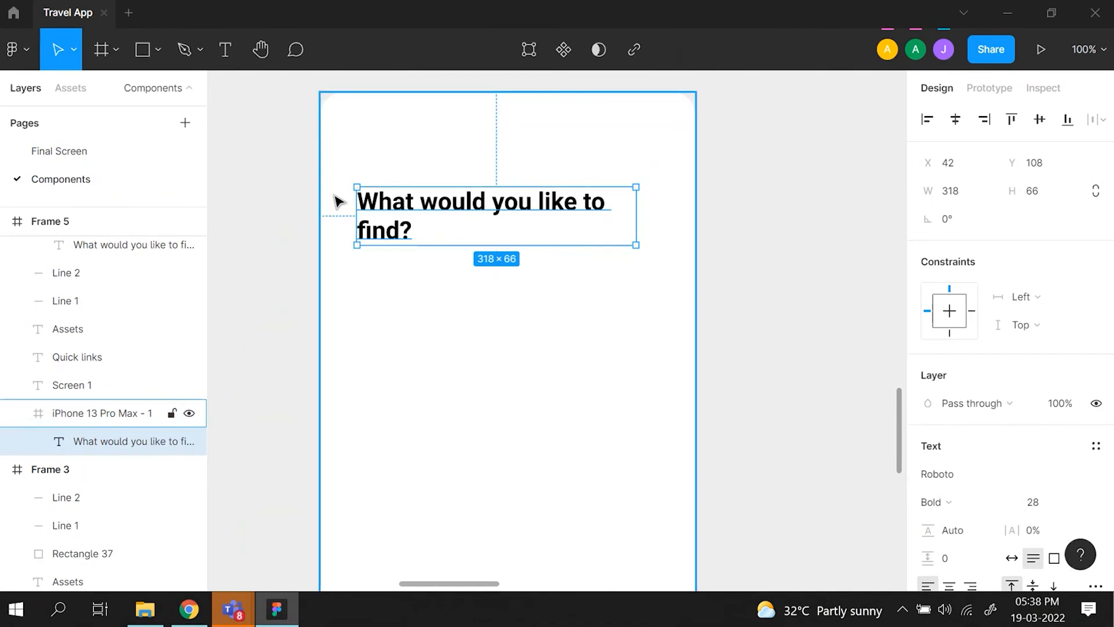
{"action": "key", "text": "Left"}
{"action": "key", "text": "Left"}
{"action": "key", "text": "Left"}
{"action": "key", "text": "Left"}
{"action": "key", "text": "Left"}
{"action": "key", "text": "Left"}
{"action": "key", "text": "Left"}
{"action": "key", "text": "Left"}
{"action": "key", "text": "alt"}
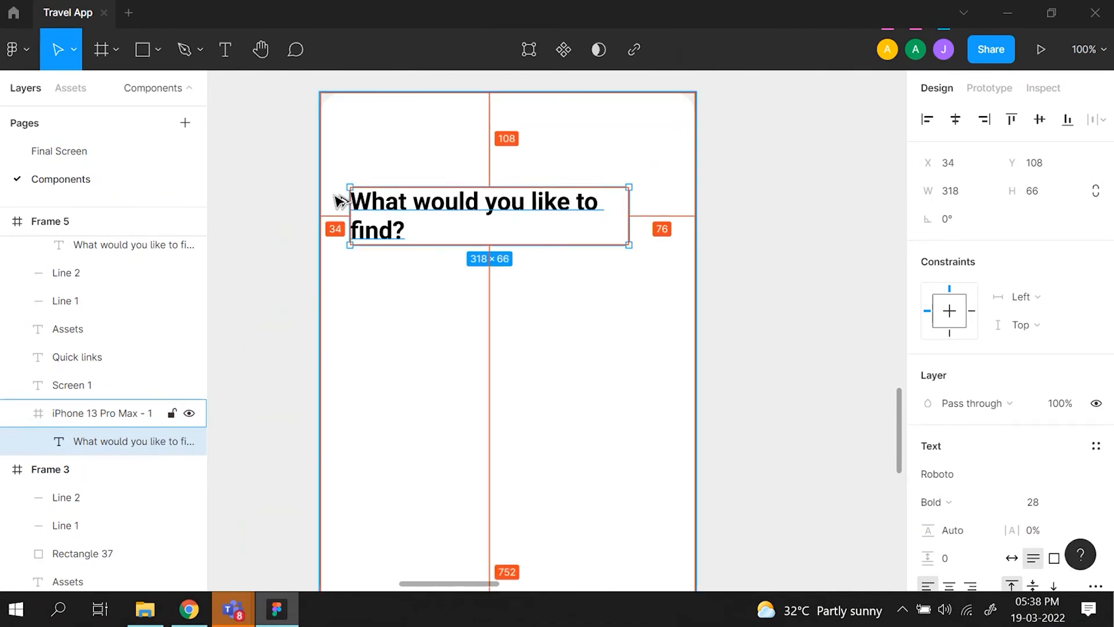
{"action": "key", "text": "Left"}
{"action": "key", "text": "Left"}
{"action": "key", "text": "Left"}
{"action": "key", "text": "Left"}
{"action": "key", "text": "Left"}
{"action": "key", "text": "Left"}
{"action": "key", "text": "Left"}
{"action": "key", "text": "Left"}
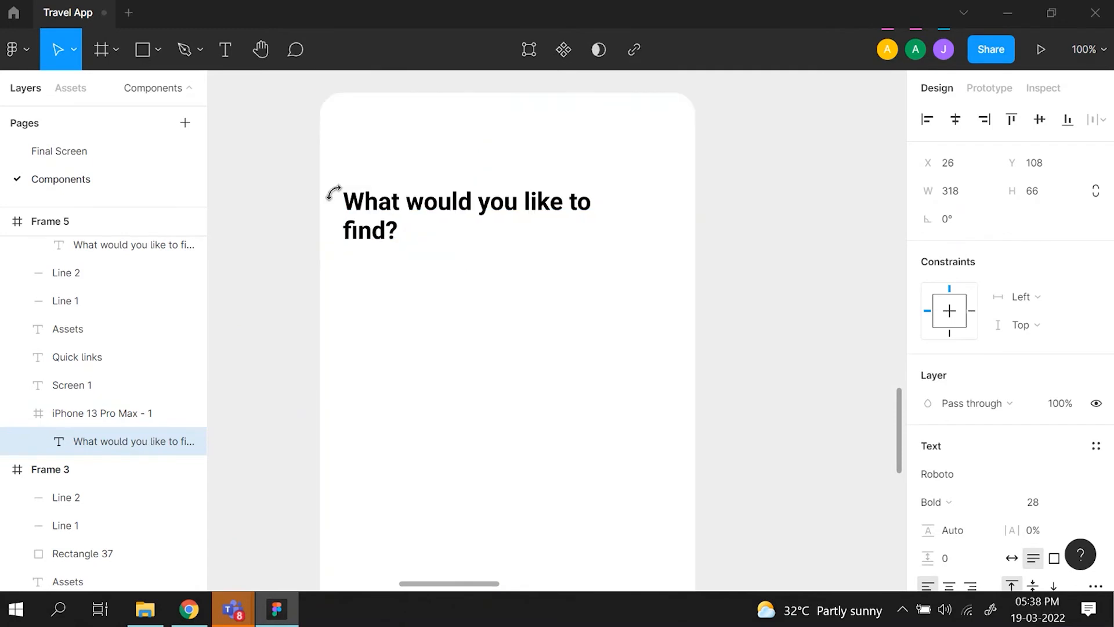
{"action": "key", "text": "alt"}
{"action": "key", "text": "Left"}
{"action": "key", "text": "Left"}
{"action": "key", "text": "Left"}
{"action": "key", "text": "Left"}
{"action": "key", "text": "Left"}
{"action": "key", "text": "Left"}
{"action": "key", "text": "Left"}
{"action": "key", "text": "Left"}
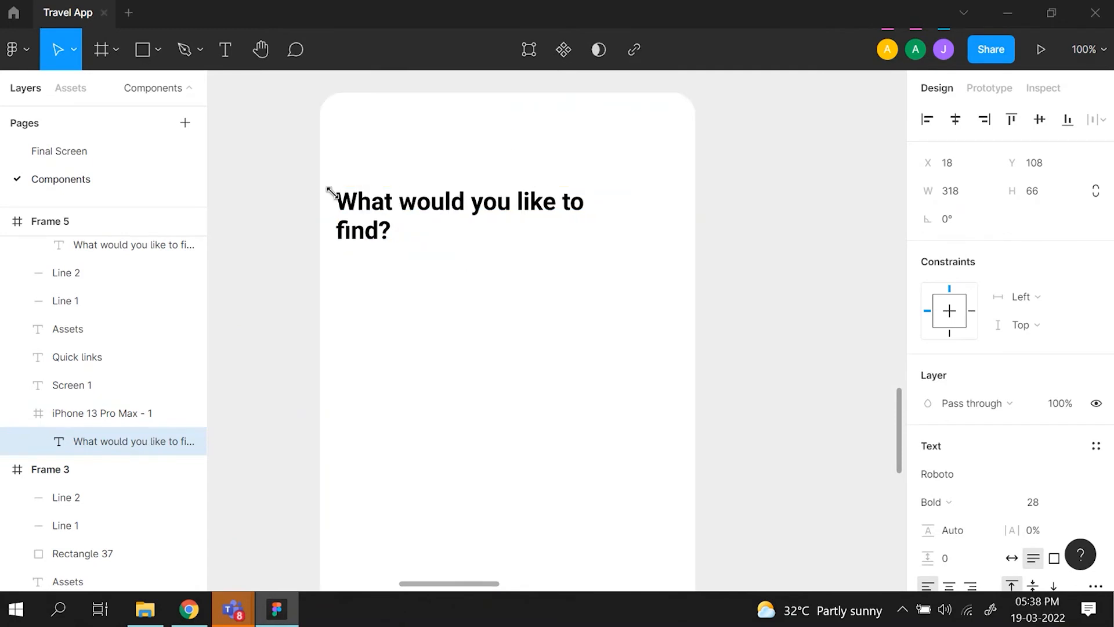
{"action": "key", "text": "alt"}
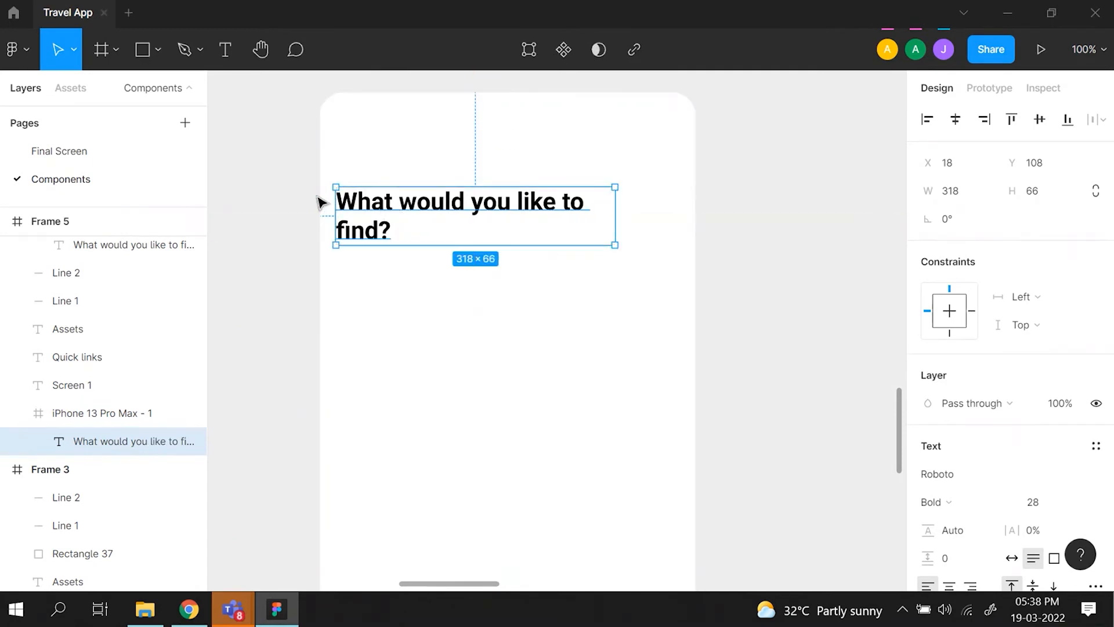
{"action": "key", "text": "Left"}
{"action": "key", "text": "Left"}
{"action": "key", "text": "alt"}
- Nudge the heading up until it sits 85 px below the phone frame's top edge
{"action": "key", "text": "alt"}
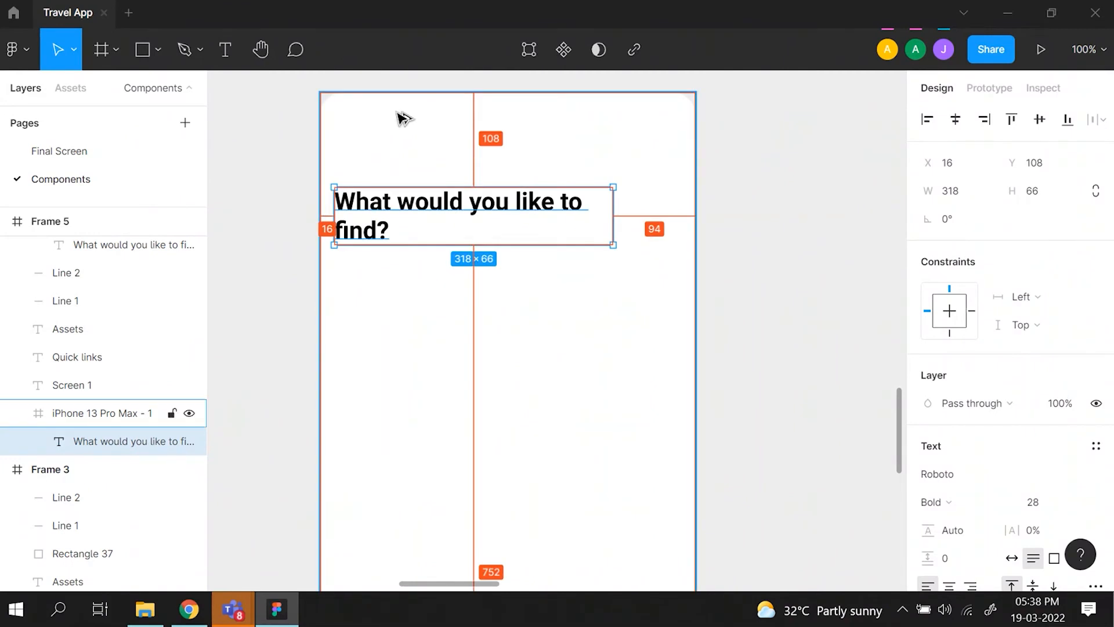
{"action": "key", "text": "shift+Up"}
{"action": "key", "text": "shift+Up"}
{"action": "key", "text": "alt"}
{"action": "key", "text": "shift+Up"}
{"action": "key", "text": "shift+Up"}
{"action": "key", "text": "alt"}
{"action": "key", "text": "Down"}
{"action": "key", "text": "Down"}
{"action": "key", "text": "Down"}
{"action": "key", "text": "Down"}
{"action": "key", "text": "Down"}
{"action": "key", "text": "Down"}
{"action": "key", "text": "Down"}
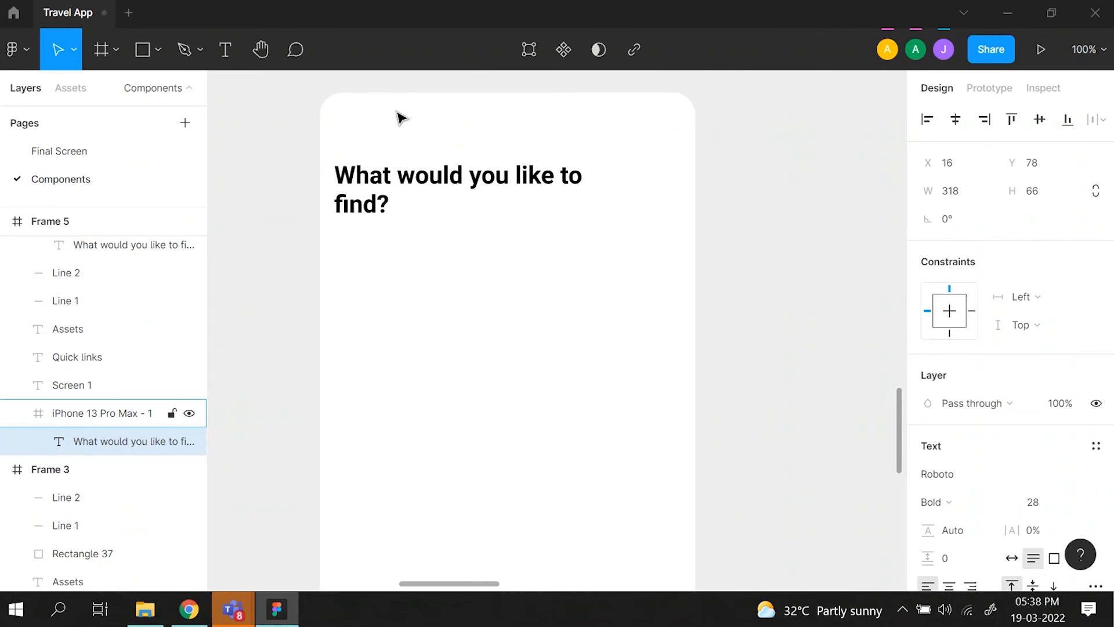
{"action": "key", "text": "Down"}
{"action": "key", "text": "Down"}
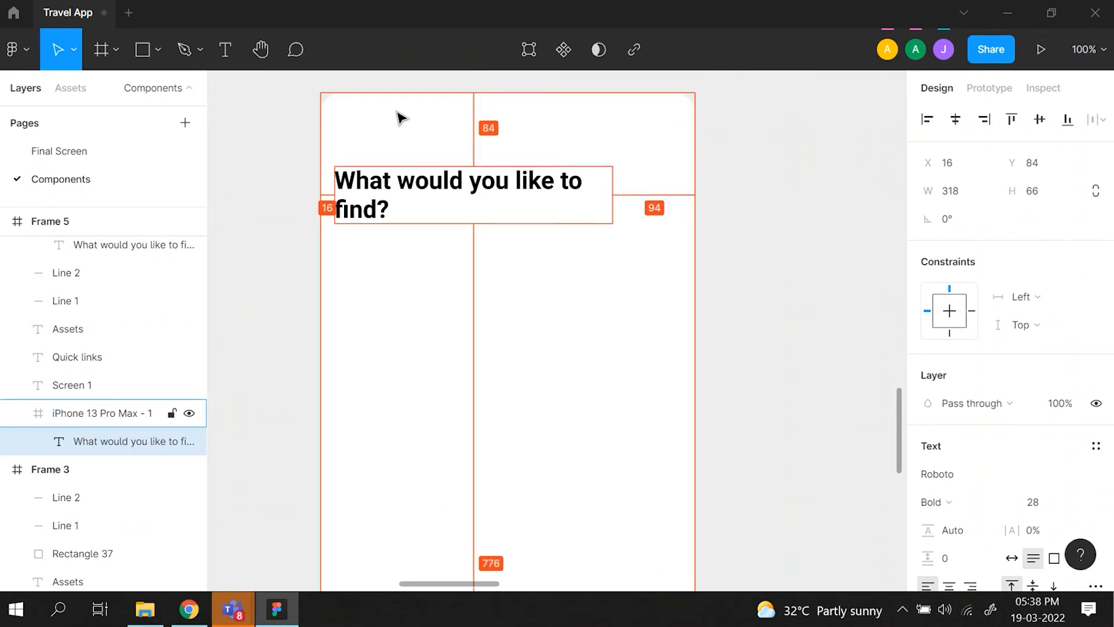
- Draw a circle about 74 × 74 below the heading in the blank phone frame, following the mockup's icon circles
{"action": "key", "text": "minus"}
{"action": "scroll", "coordinate": [398, 113], "scroll_direction": "down", "scroll_amount": 1}
{"action": "scroll", "coordinate": [398, 113], "scroll_direction": "left", "scroll_amount": 4}
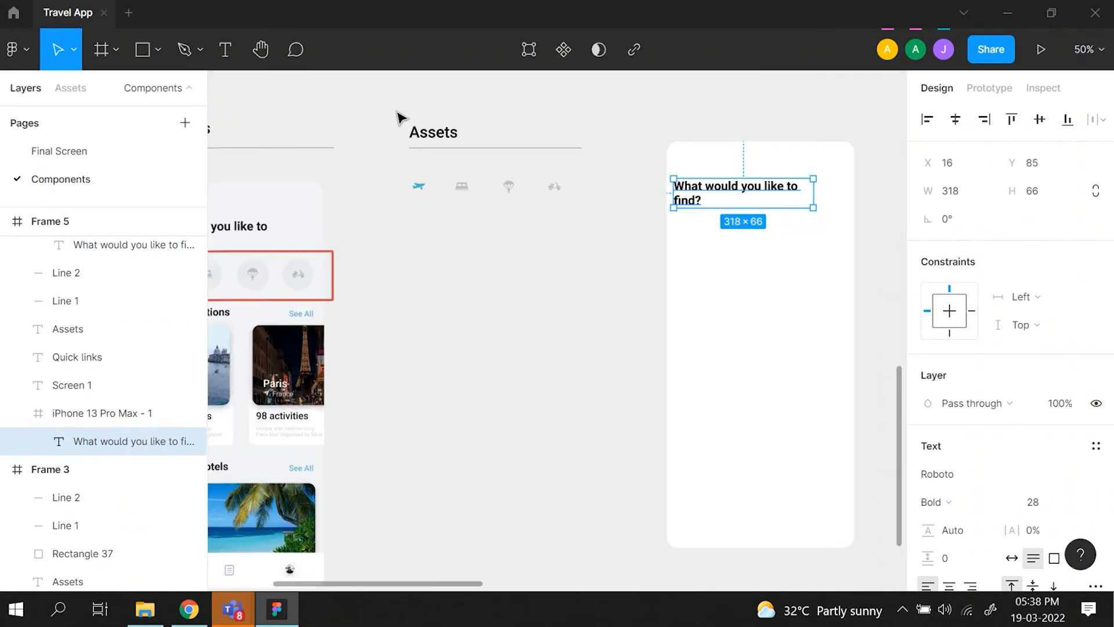
{"action": "scroll", "coordinate": [466, 286], "scroll_direction": "left", "scroll_amount": 1}
{"action": "scroll", "coordinate": [464, 291], "scroll_direction": "left", "scroll_amount": 2}
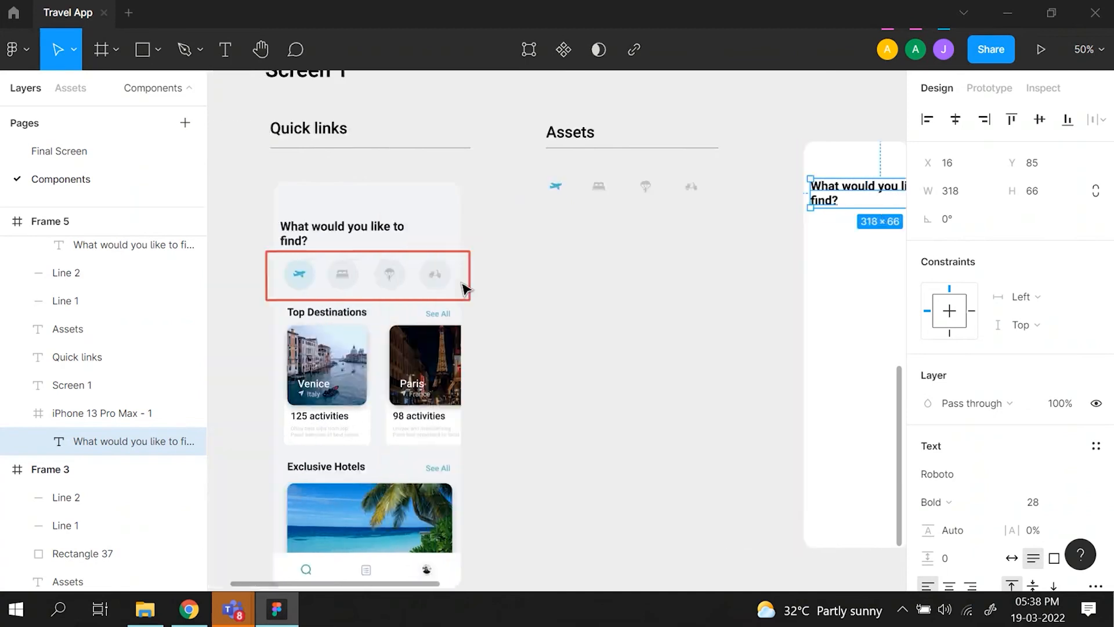
{"action": "scroll", "coordinate": [348, 284], "scroll_direction": "right", "scroll_amount": 1}
{"action": "left_click", "coordinate": [592, 259]}
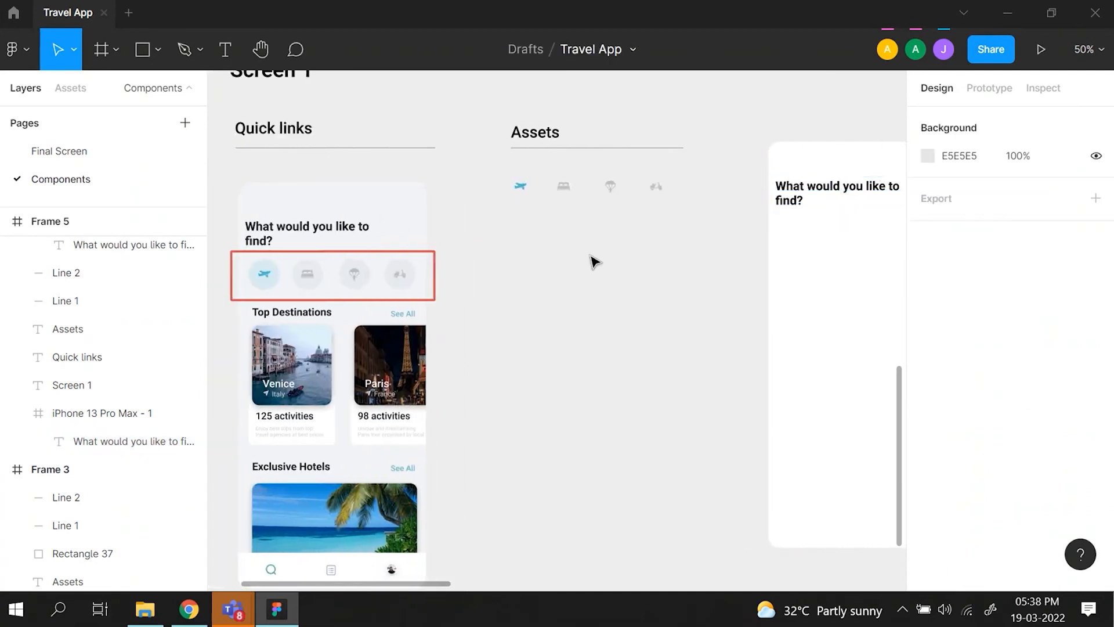
{"action": "left_click", "coordinate": [152, 47]}
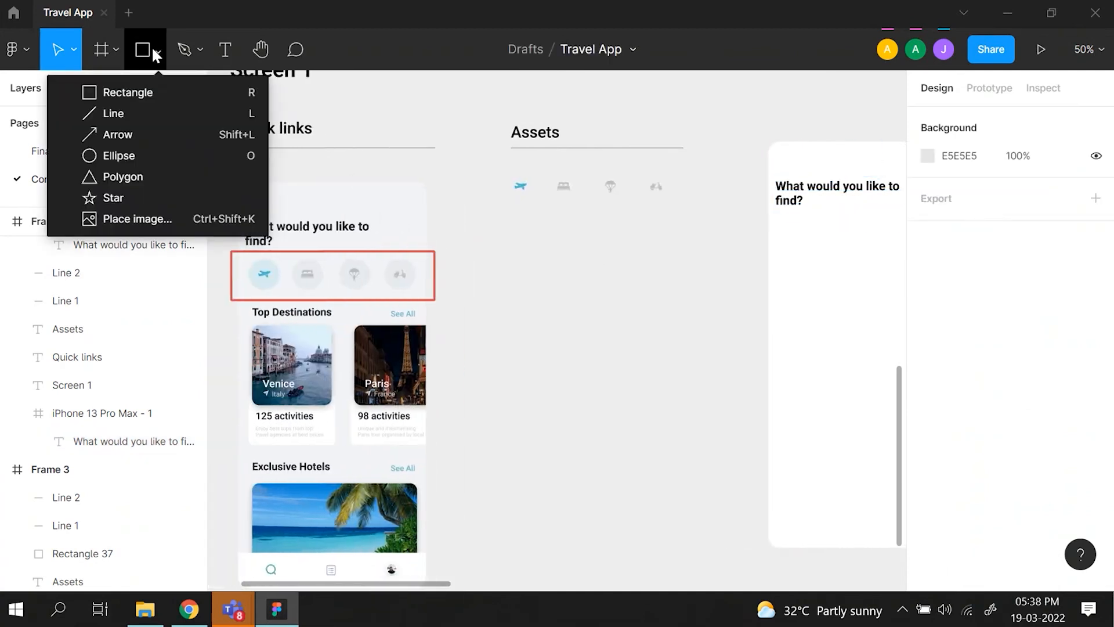
{"action": "left_click", "coordinate": [189, 158]}
{"action": "scroll", "coordinate": [662, 323], "scroll_direction": "right", "scroll_amount": 3}
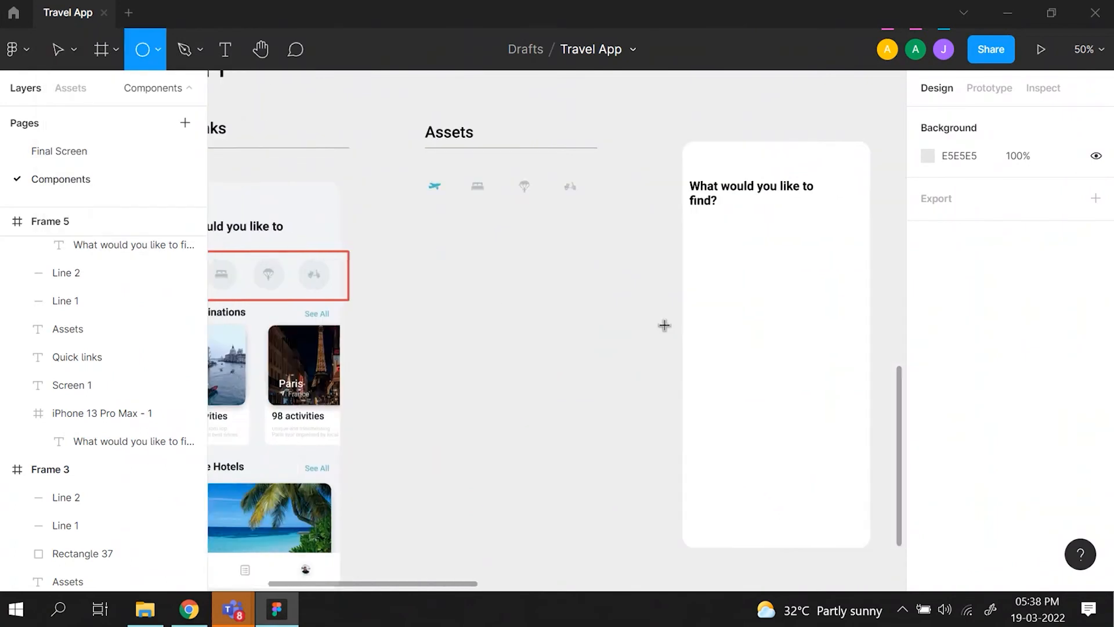
{"action": "left_click_drag", "start_coordinate": [611, 239], "coordinate": [645, 273]}
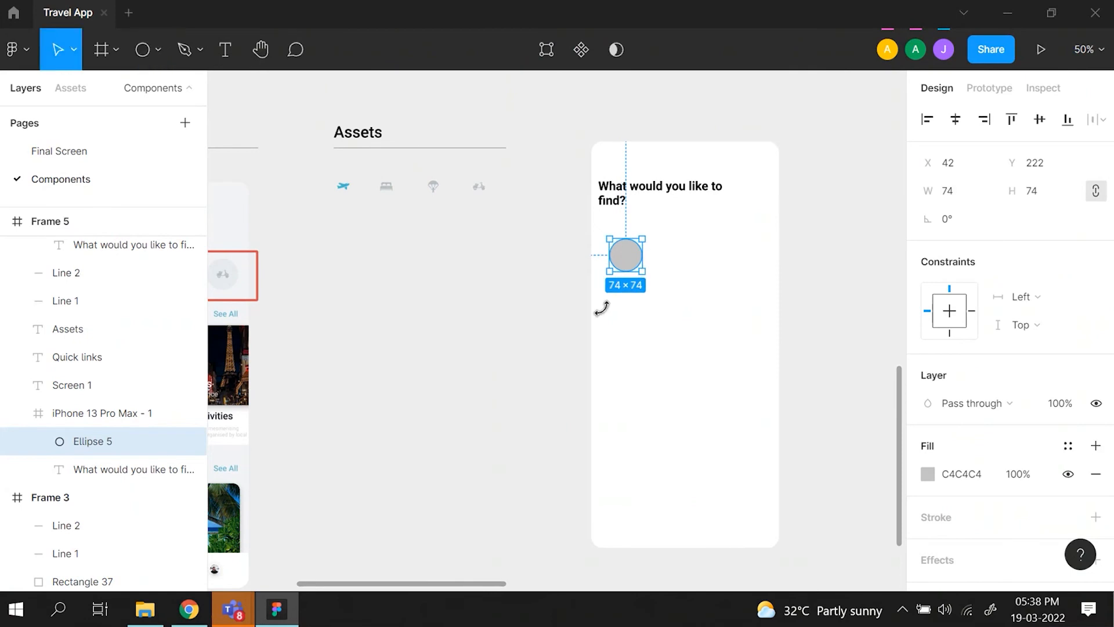
{"action": "left_click", "coordinate": [140, 52]}
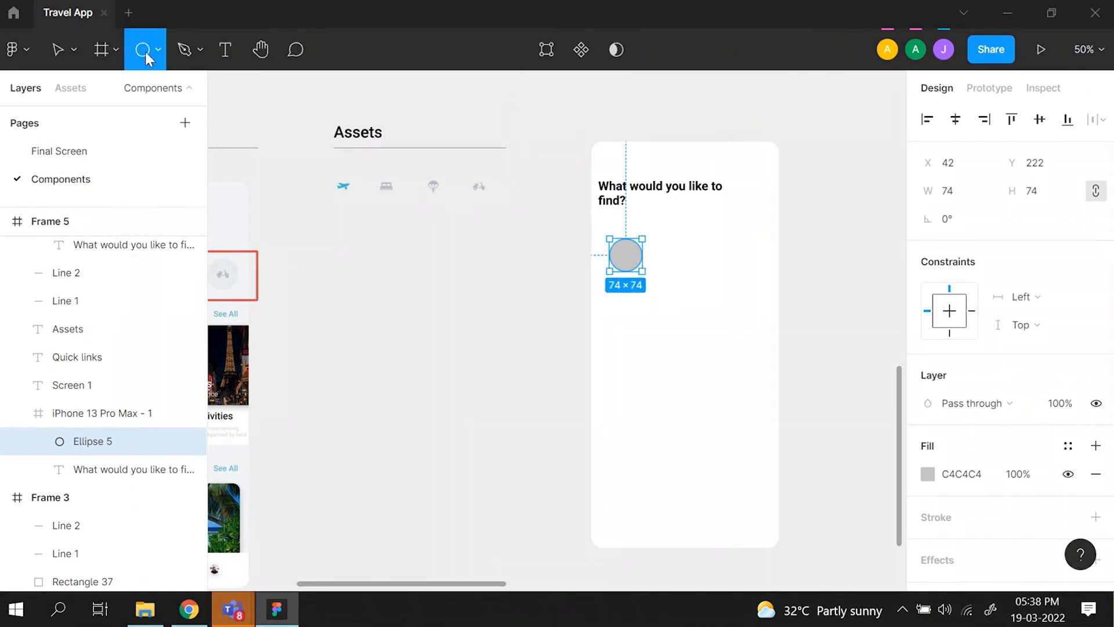
{"action": "left_click_drag", "start_coordinate": [397, 344], "coordinate": [528, 523]}
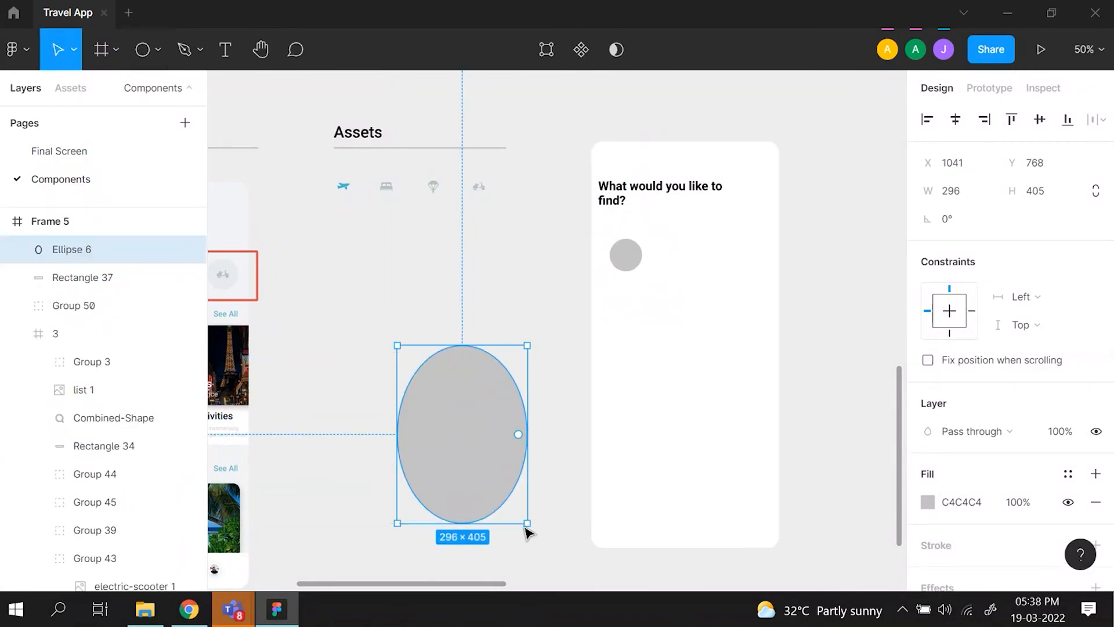
{"action": "key", "text": "Delete"}
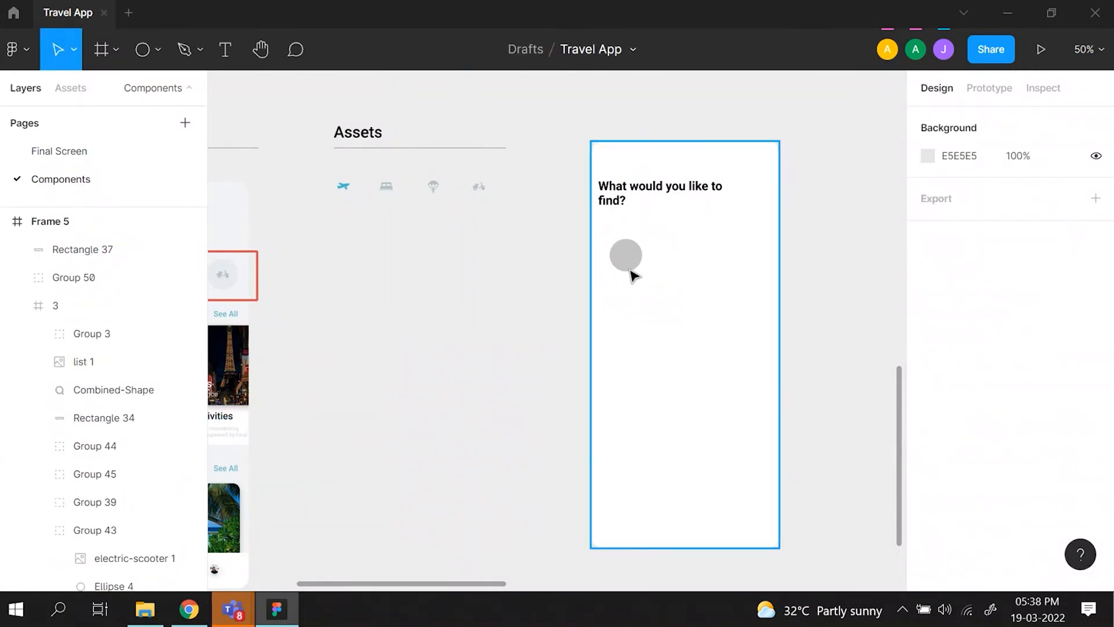
- Move the grey circle to X 30, Y 198, and check the size of the circle behind the mockup's airplane icon
{"action": "left_click_drag", "start_coordinate": [631, 262], "coordinate": [625, 250]}
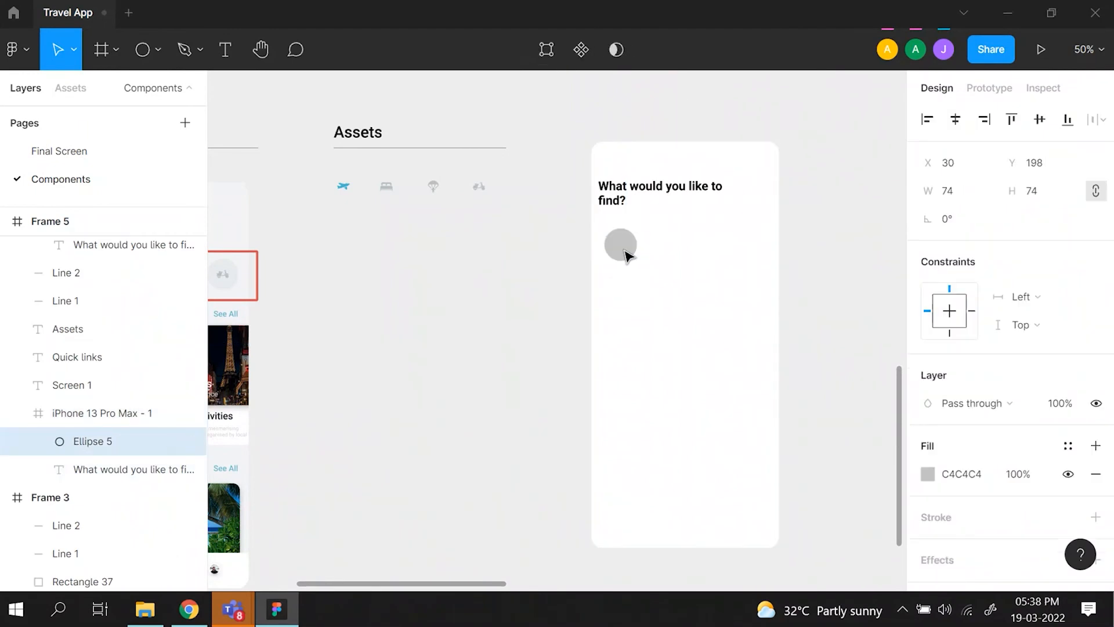
{"action": "scroll", "coordinate": [577, 271], "scroll_direction": "left", "scroll_amount": 10}
{"action": "left_click", "coordinate": [551, 286]}
{"action": "left_click", "coordinate": [552, 289]}
{"action": "left_click", "coordinate": [552, 286]}
{"action": "key", "text": "shift+0"}
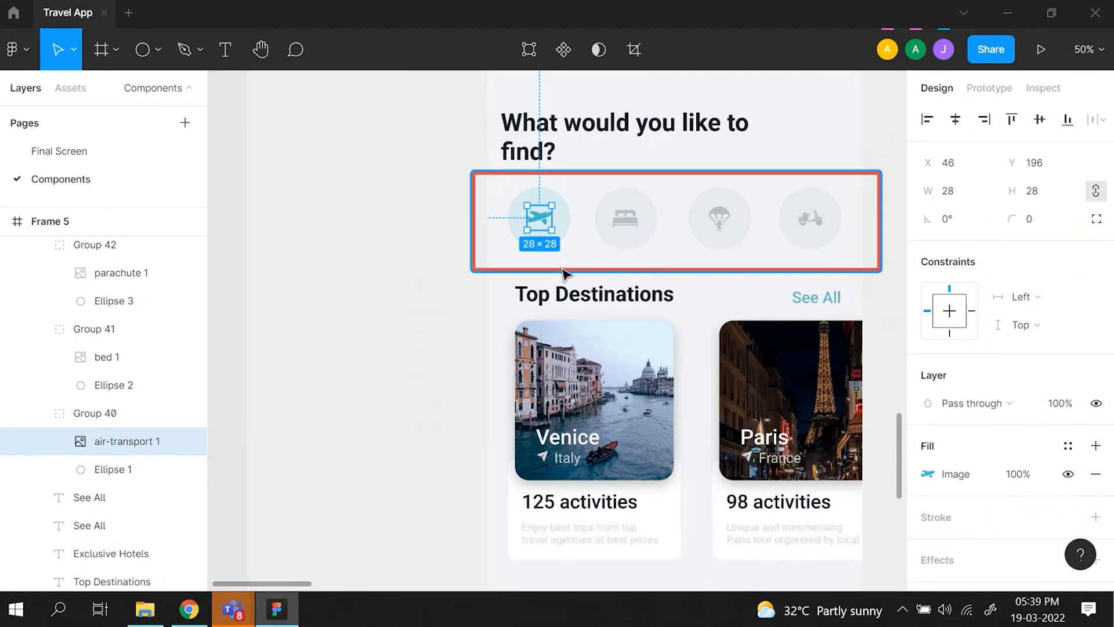
{"action": "left_click", "coordinate": [567, 207]}
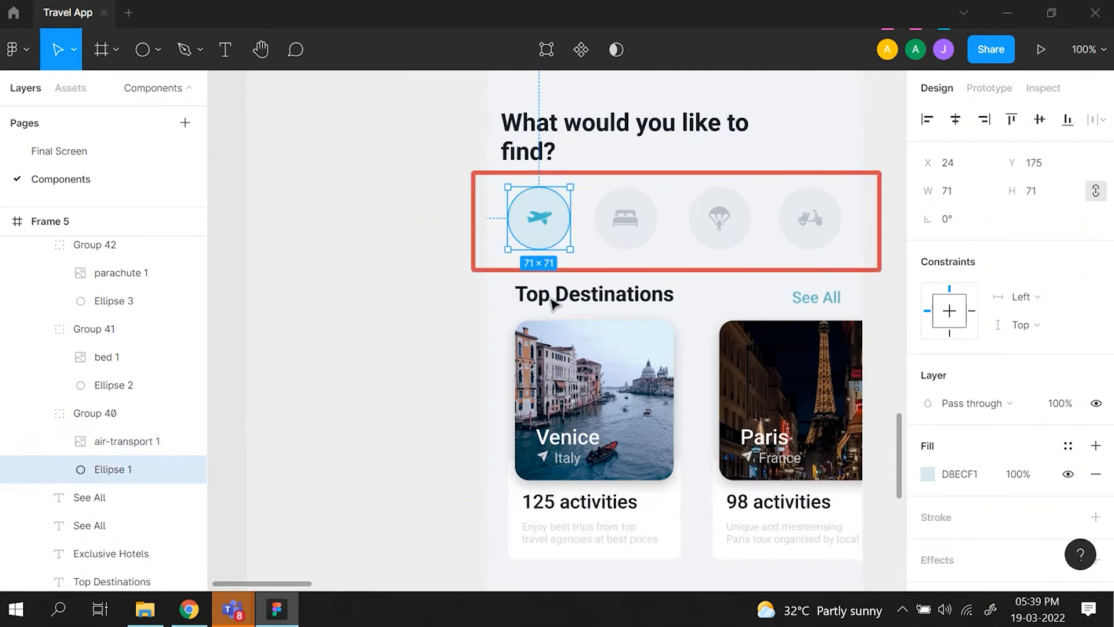
- Resize the grey circle below the new heading to 71 × 71
{"action": "scroll", "coordinate": [607, 253], "scroll_direction": "right", "scroll_amount": 20}
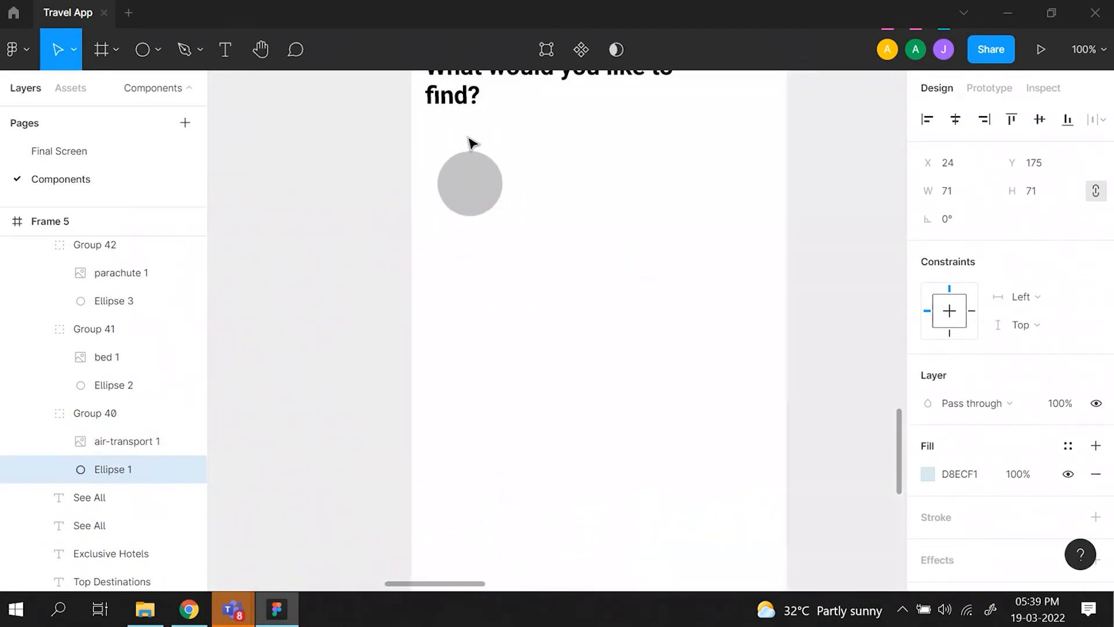
{"action": "left_click", "coordinate": [470, 204]}
{"action": "left_click", "coordinate": [967, 193]}
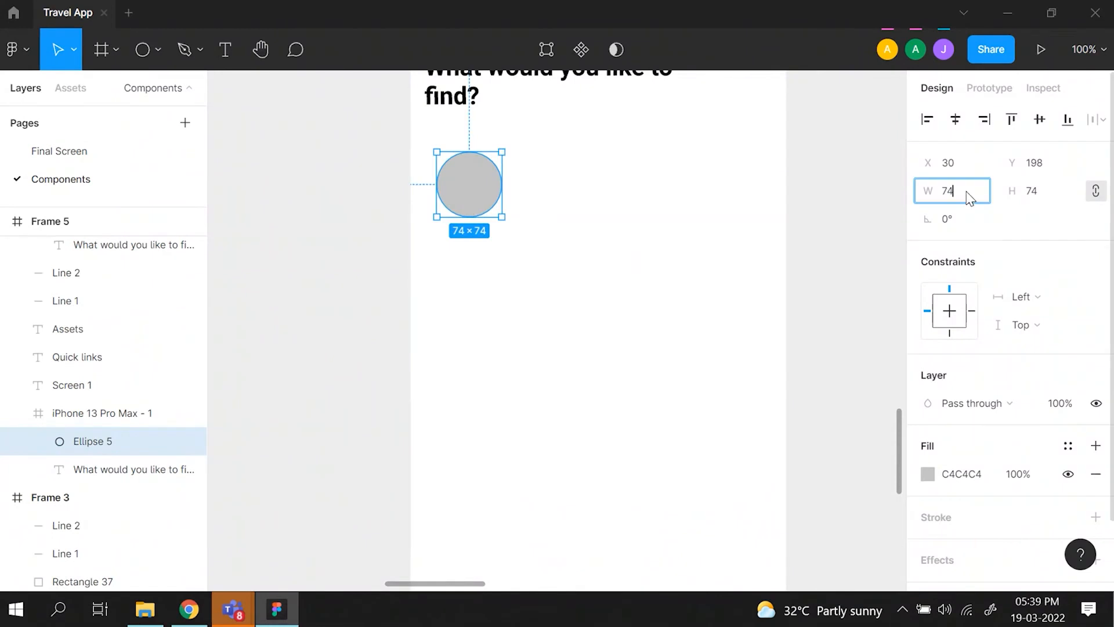
{"action": "key", "text": "Return"}
- Fill the new circle with D8ECF1, sampled from the circle behind the mockup's airplane icon
{"action": "left_click", "coordinate": [927, 474]}
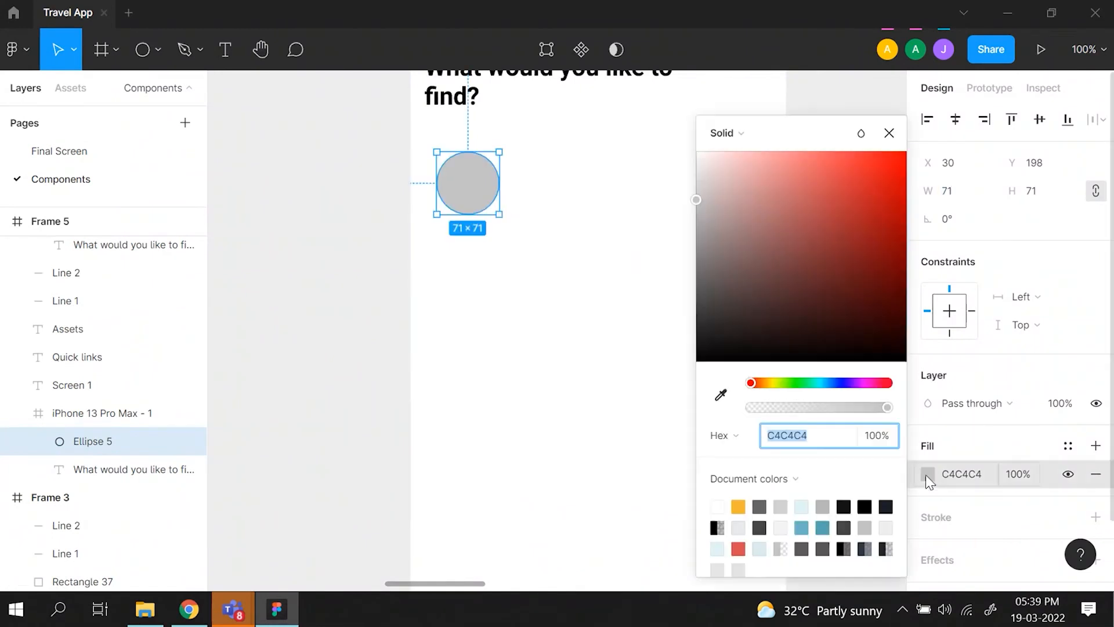
{"action": "left_click", "coordinate": [722, 395]}
{"action": "scroll", "coordinate": [615, 351], "scroll_direction": "left", "scroll_amount": 4}
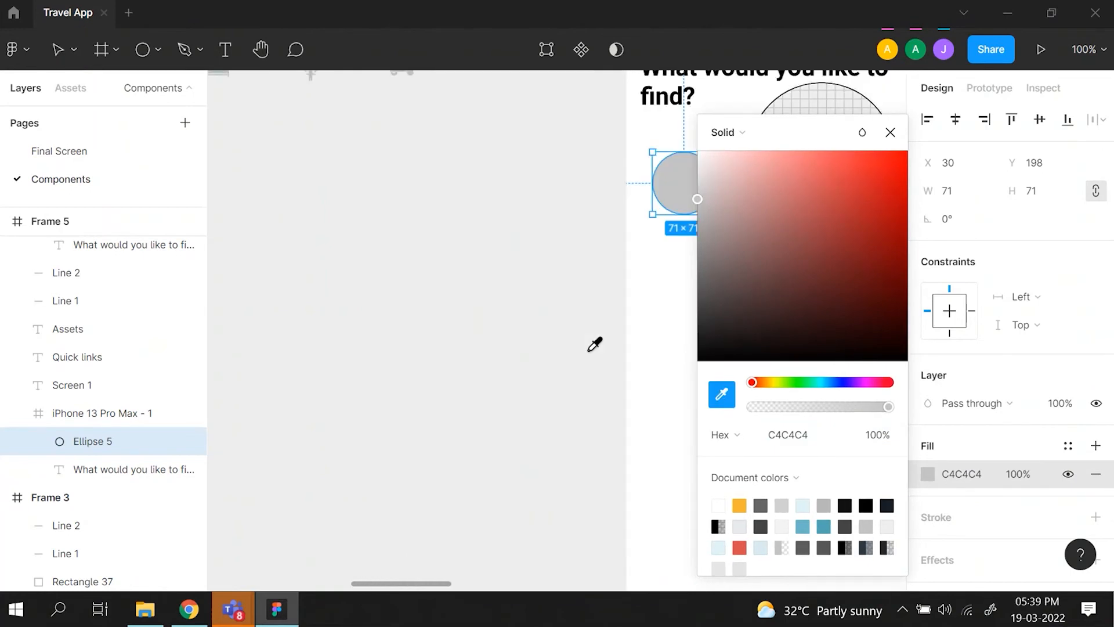
{"action": "scroll", "coordinate": [595, 344], "scroll_direction": "left", "scroll_amount": 6}
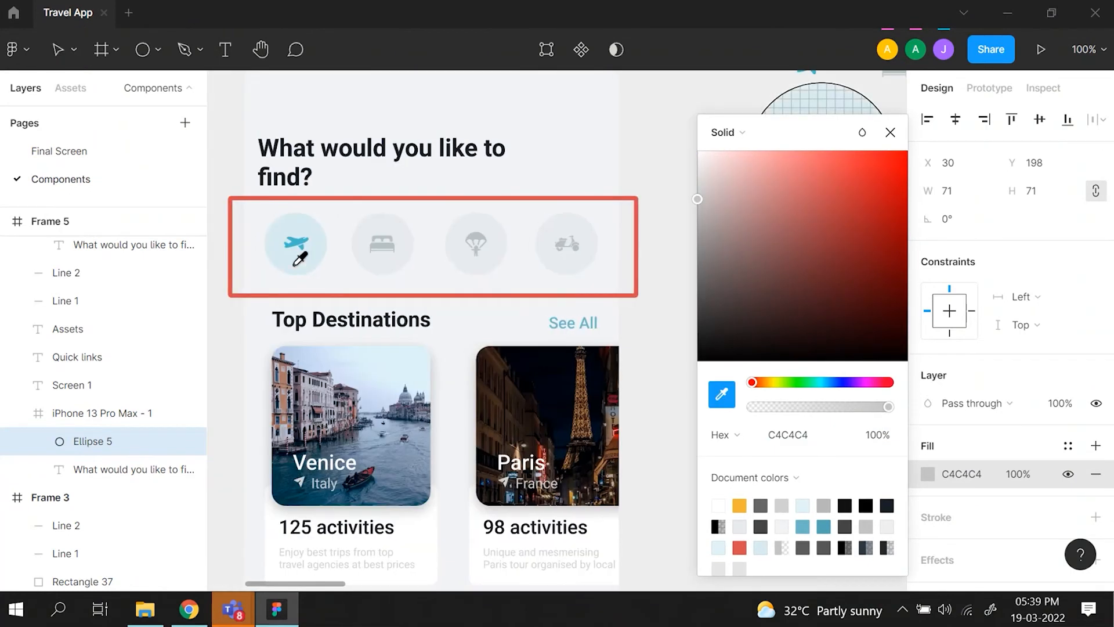
{"action": "left_click", "coordinate": [294, 265]}
{"action": "scroll", "coordinate": [296, 271], "scroll_direction": "right", "scroll_amount": 10}
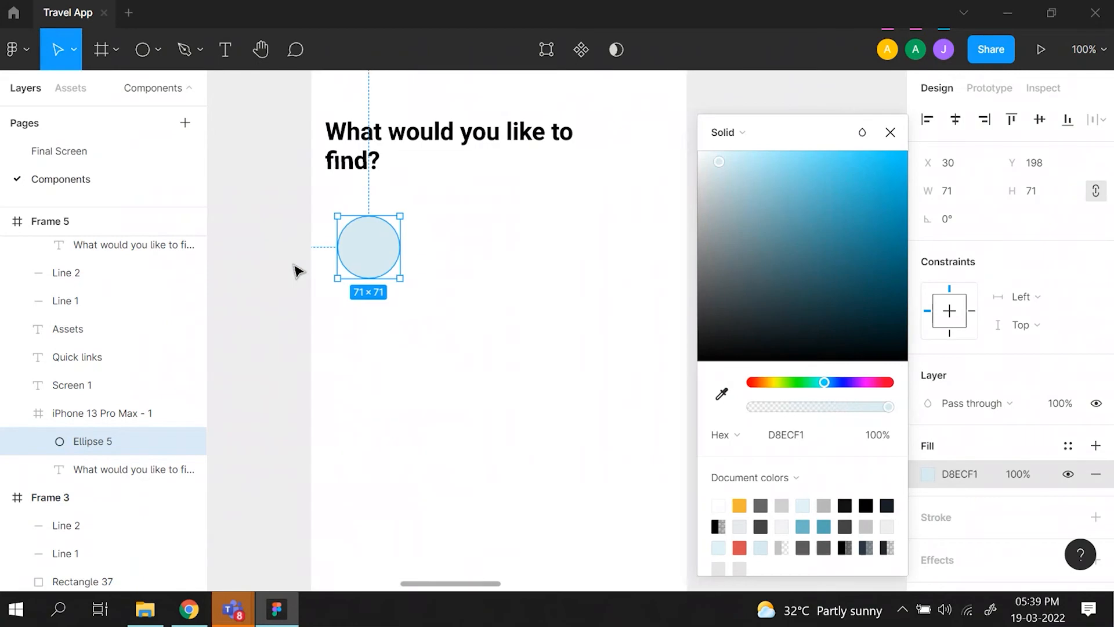
{"action": "left_click", "coordinate": [884, 138]}
- Place a duplicate of the blue airplane icon at the centre of the light blue circle and group it with the circle
{"action": "scroll", "coordinate": [551, 255], "scroll_direction": "left", "scroll_amount": 3}
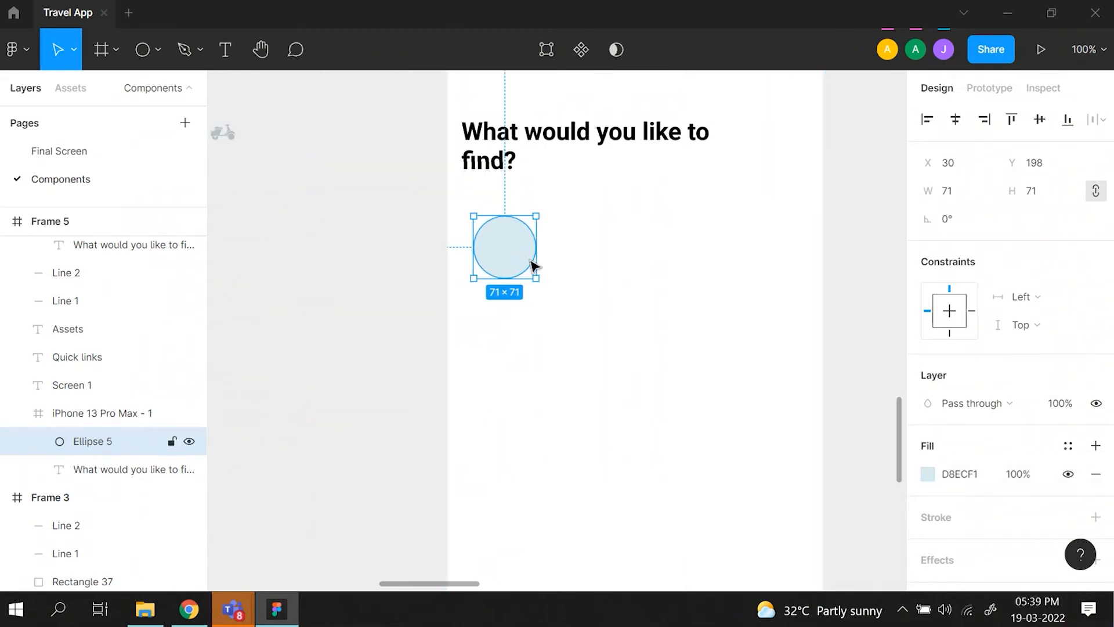
{"action": "scroll", "coordinate": [533, 266], "scroll_direction": "left", "scroll_amount": 10}
{"action": "double_click", "coordinate": [343, 138]}
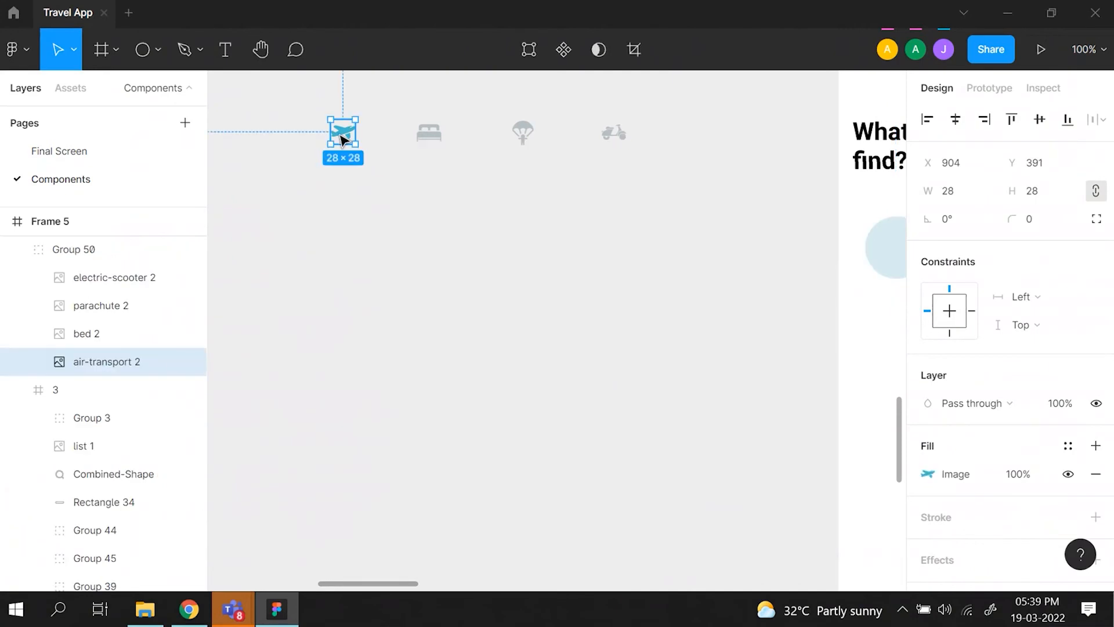
{"action": "key", "text": "ctrl+d"}
{"action": "left_click_drag", "start_coordinate": [342, 139], "coordinate": [751, 247]}
{"action": "key", "text": "alt"}
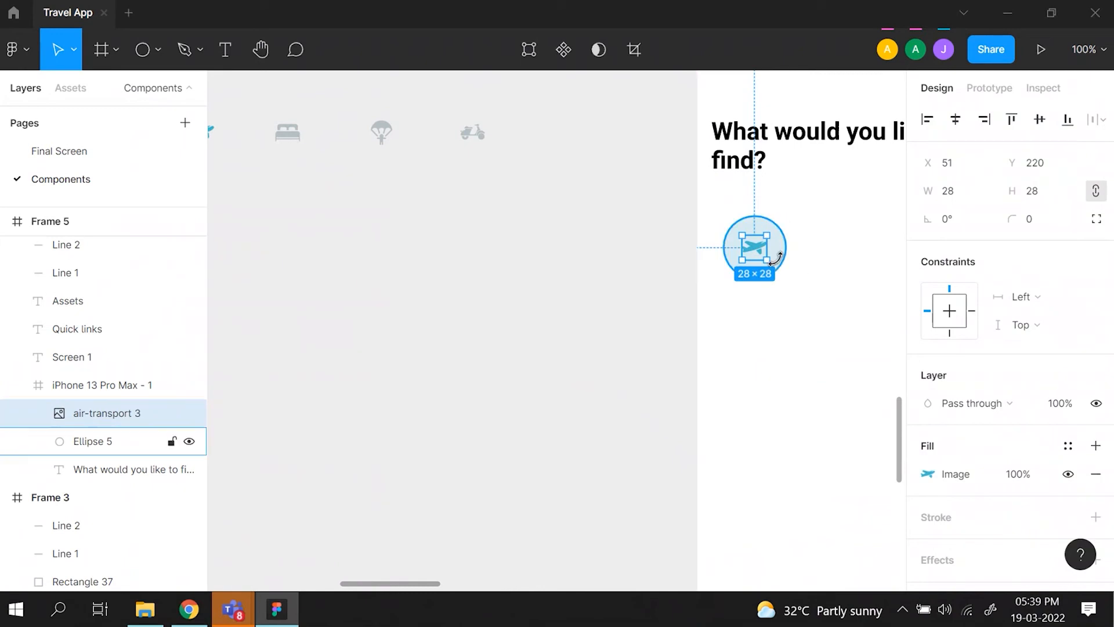
{"action": "left_click", "coordinate": [785, 254], "text": "shift"}
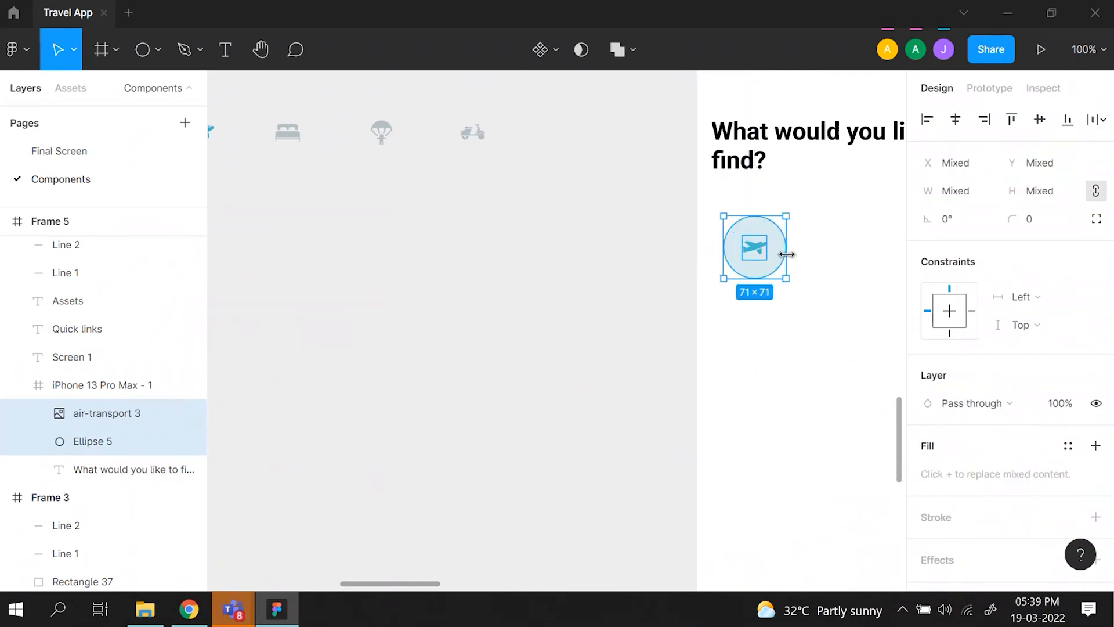
{"action": "key", "text": "ctrl+g"}
- Duplicate the airplane button three times to form a row of four, with 24 px between neighbouring circles
{"action": "scroll", "coordinate": [786, 254], "scroll_direction": "right", "scroll_amount": 4}
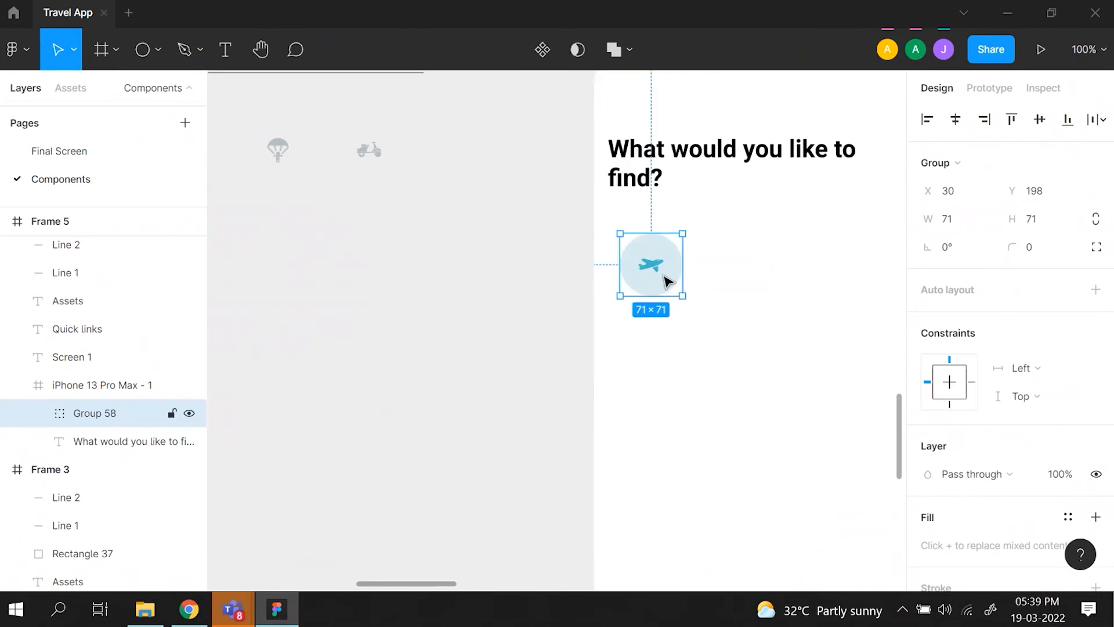
{"action": "scroll", "coordinate": [662, 281], "scroll_direction": "right", "scroll_amount": 3}
{"action": "scroll", "coordinate": [661, 281], "scroll_direction": "up", "scroll_amount": 1}
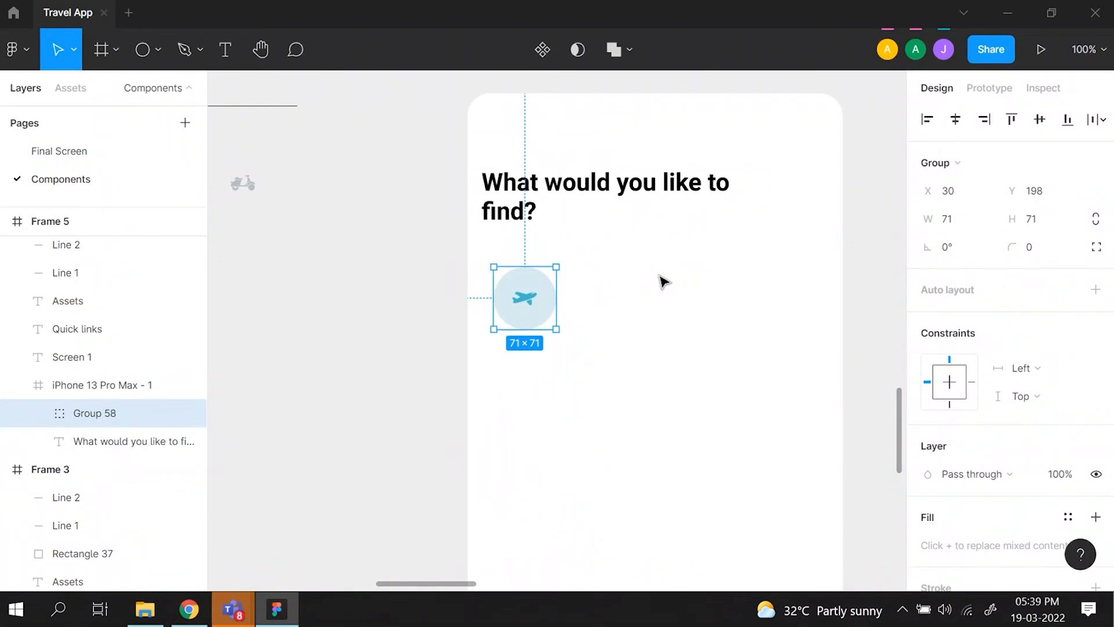
{"action": "key", "text": "ctrl+d"}
{"action": "key", "text": "shift+Right"}
{"action": "key", "text": "shift+Right"}
{"action": "key", "text": "shift+Right"}
{"action": "key", "text": "shift+Right"}
{"action": "key", "text": "shift+Right"}
{"action": "key", "text": "shift+Right"}
{"action": "key", "text": "shift+Right"}
{"action": "key", "text": "shift+Right"}
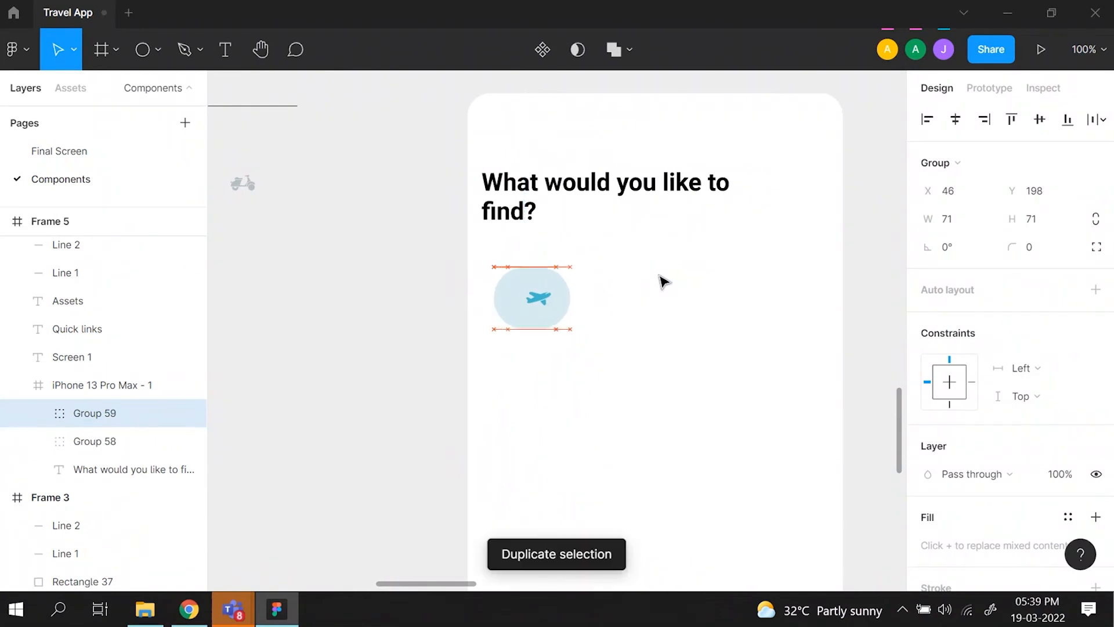
{"action": "key", "text": "Right"}
{"action": "key", "text": "Right"}
{"action": "key", "text": "Right"}
{"action": "key", "text": "Right"}
{"action": "key", "text": "Right"}
{"action": "key", "text": "Right"}
{"action": "key", "text": "Right"}
{"action": "key", "text": "Right"}
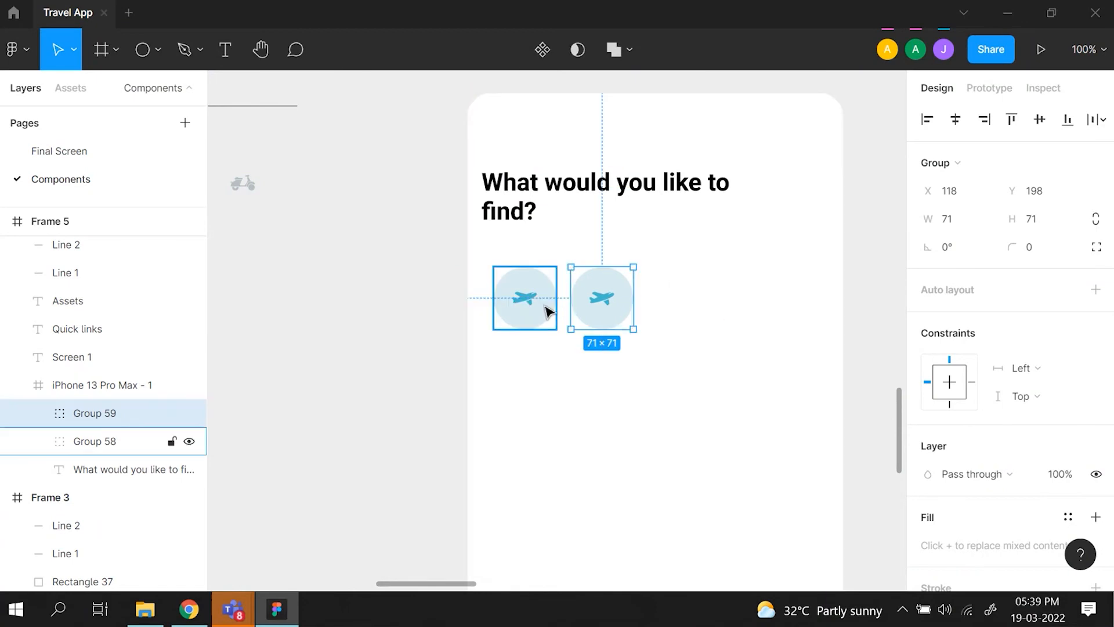
{"action": "key", "text": "Right"}
{"action": "key", "text": "Right"}
{"action": "key", "text": "Right"}
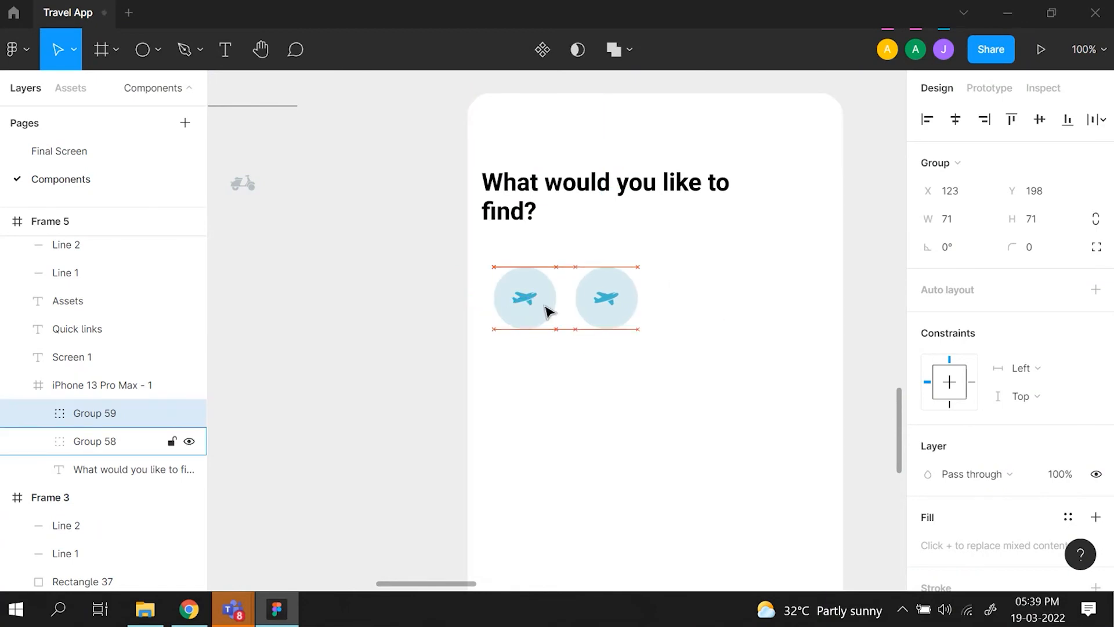
{"action": "key", "text": "Right"}
{"action": "key", "text": "Right"}
{"action": "key", "text": "ctrl+d"}
{"action": "key", "text": "ctrl+d"}
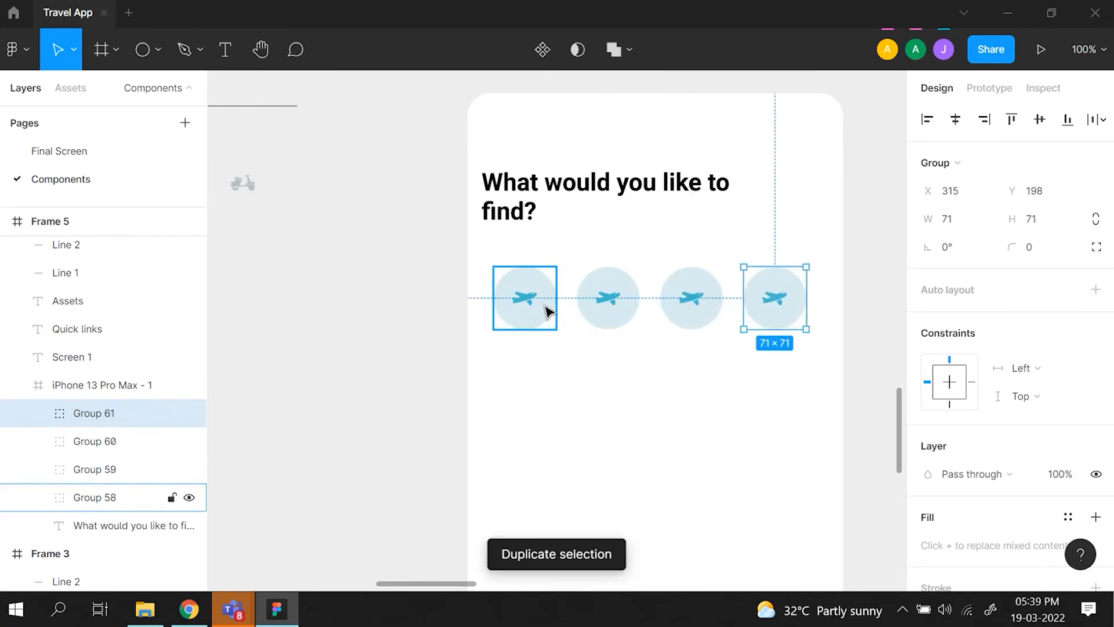
- Recolor the circles of the three duplicated buttons to E7EBEE, sampled from the mockup's grey icon circles
{"action": "left_click", "coordinate": [599, 310]}
{"action": "left_click", "coordinate": [690, 324], "text": "shift"}
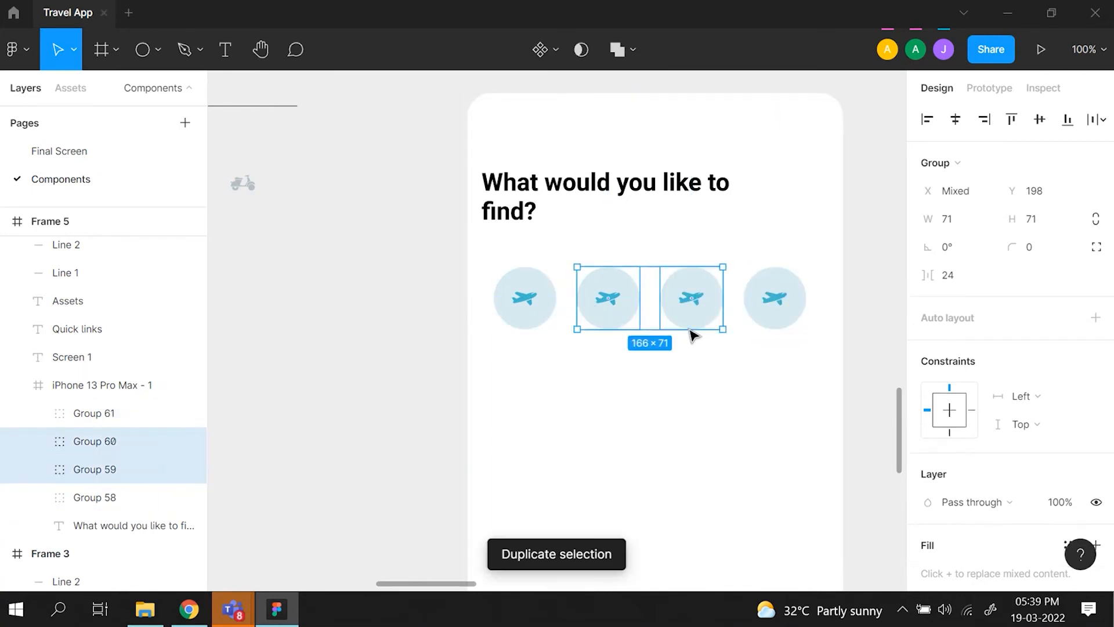
{"action": "left_click", "coordinate": [769, 307], "text": "shift"}
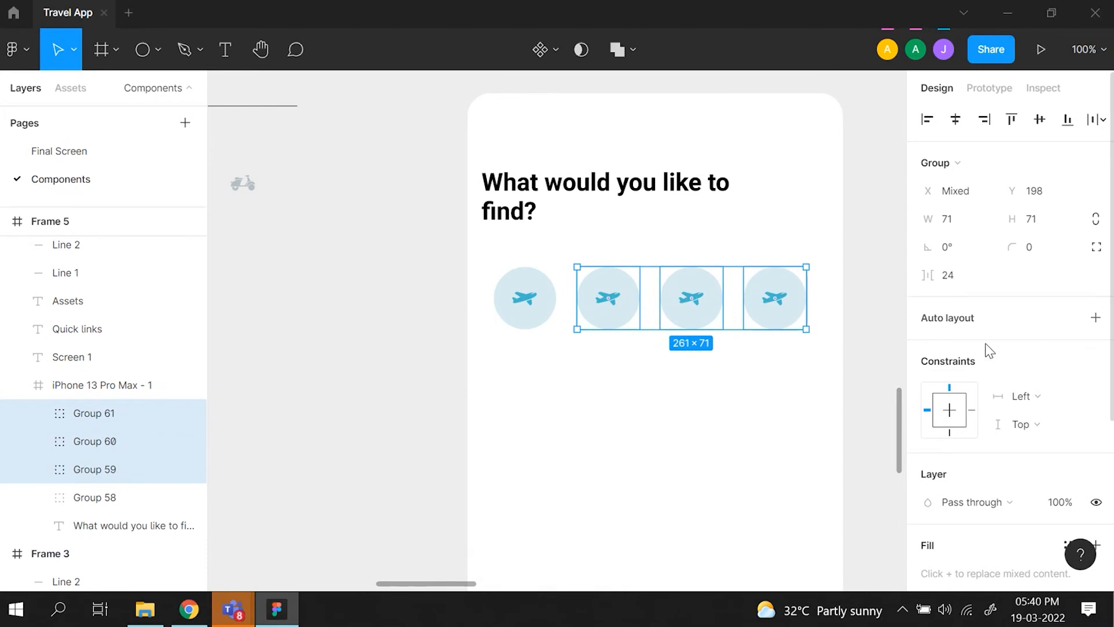
{"action": "scroll", "coordinate": [986, 343], "scroll_direction": "down", "scroll_amount": 3}
{"action": "scroll", "coordinate": [888, 242], "scroll_direction": "down", "scroll_amount": 3}
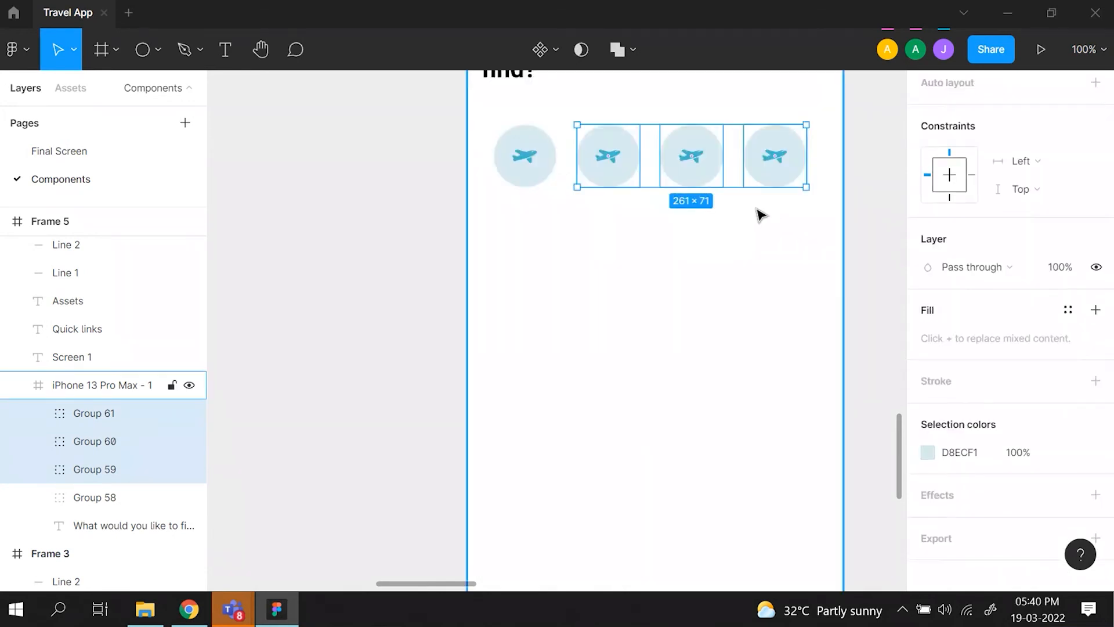
{"action": "scroll", "coordinate": [824, 302], "scroll_direction": "up", "scroll_amount": 2}
{"action": "left_click", "coordinate": [927, 452]}
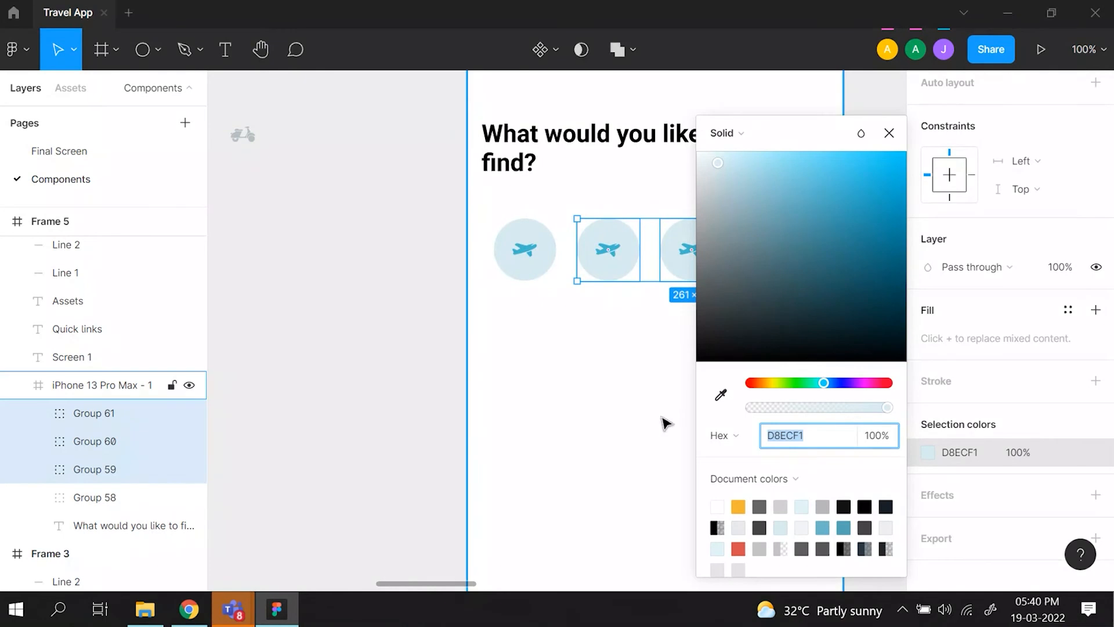
{"action": "left_click", "coordinate": [721, 395]}
{"action": "scroll", "coordinate": [499, 297], "scroll_direction": "left", "scroll_amount": 10}
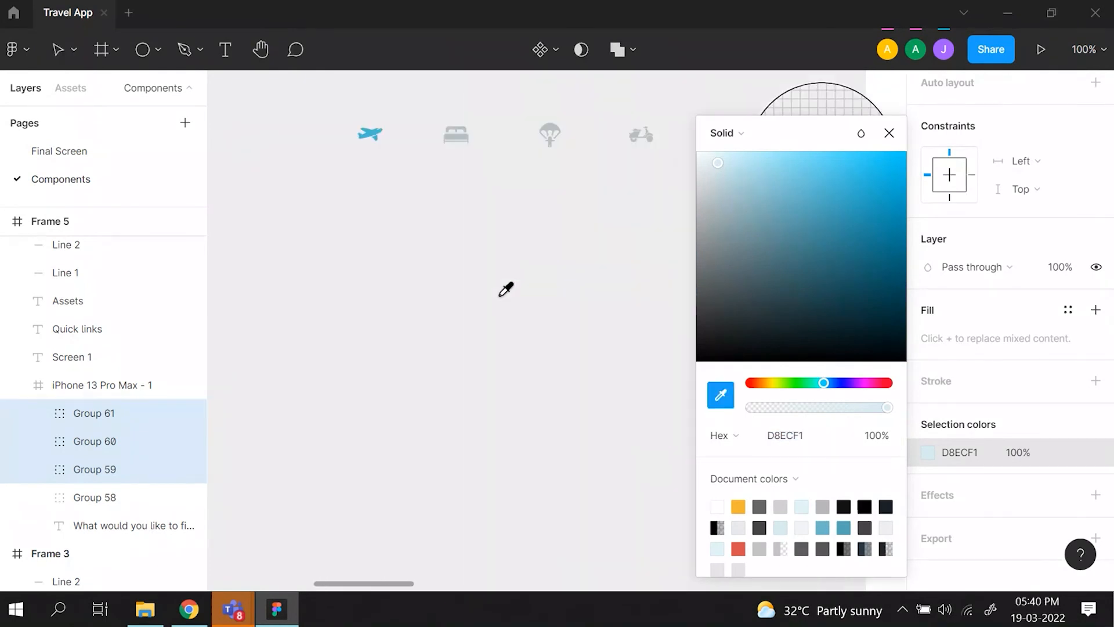
{"action": "left_click", "coordinate": [419, 322]}
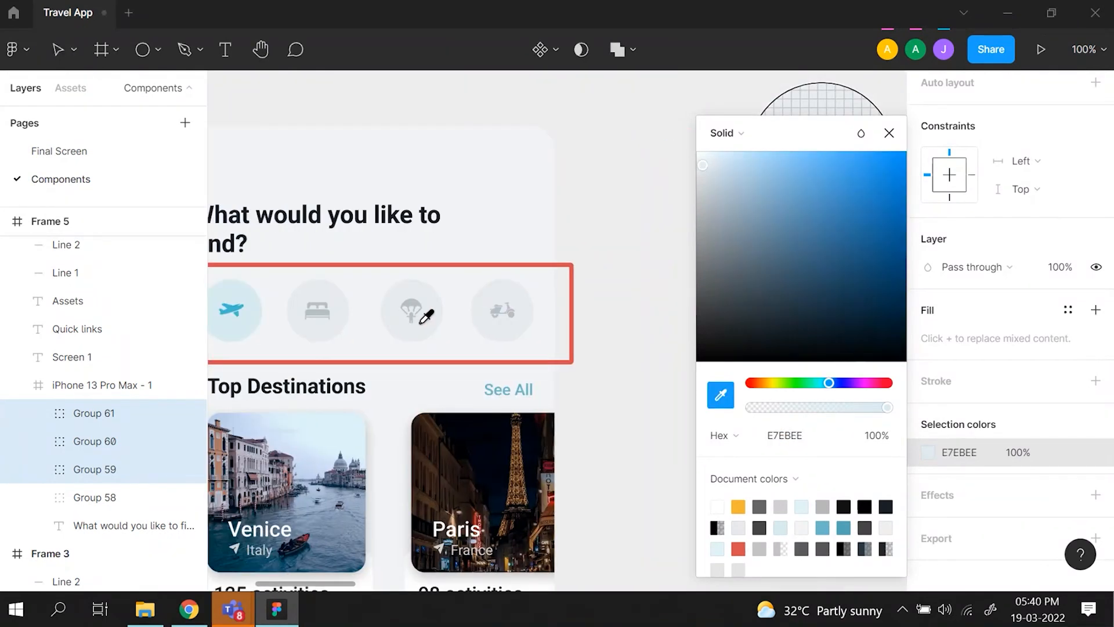
{"action": "left_click", "coordinate": [899, 134]}
{"action": "scroll", "coordinate": [716, 225], "scroll_direction": "right", "scroll_amount": 10}
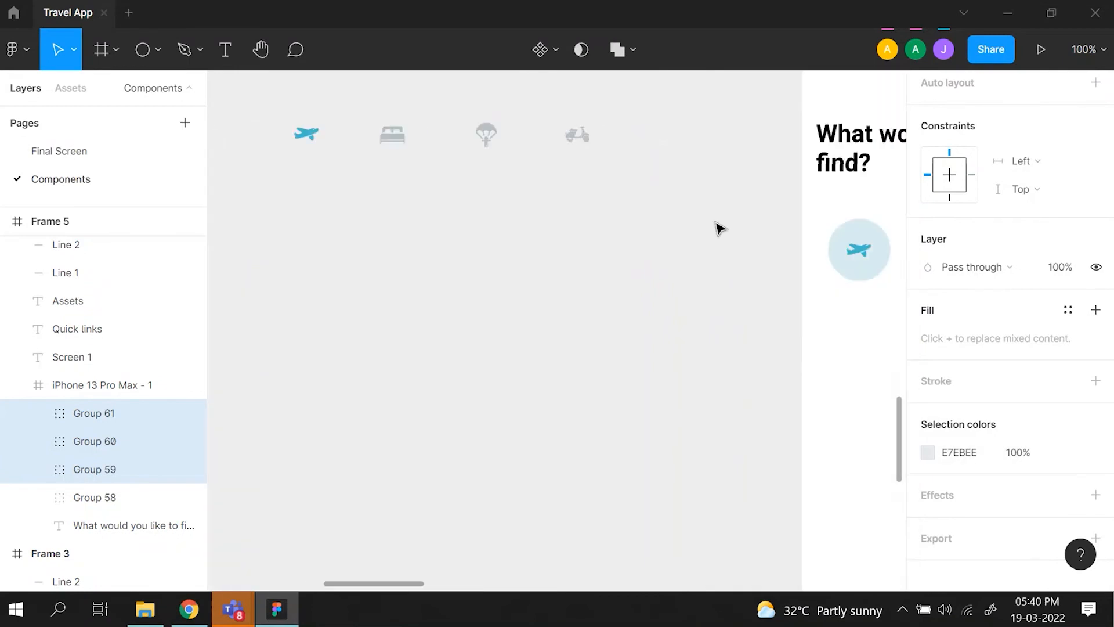
{"action": "left_click", "coordinate": [413, 378]}
- Delete the airplane icons from the three grey circles
{"action": "scroll", "coordinate": [559, 316], "scroll_direction": "up", "scroll_amount": 1}
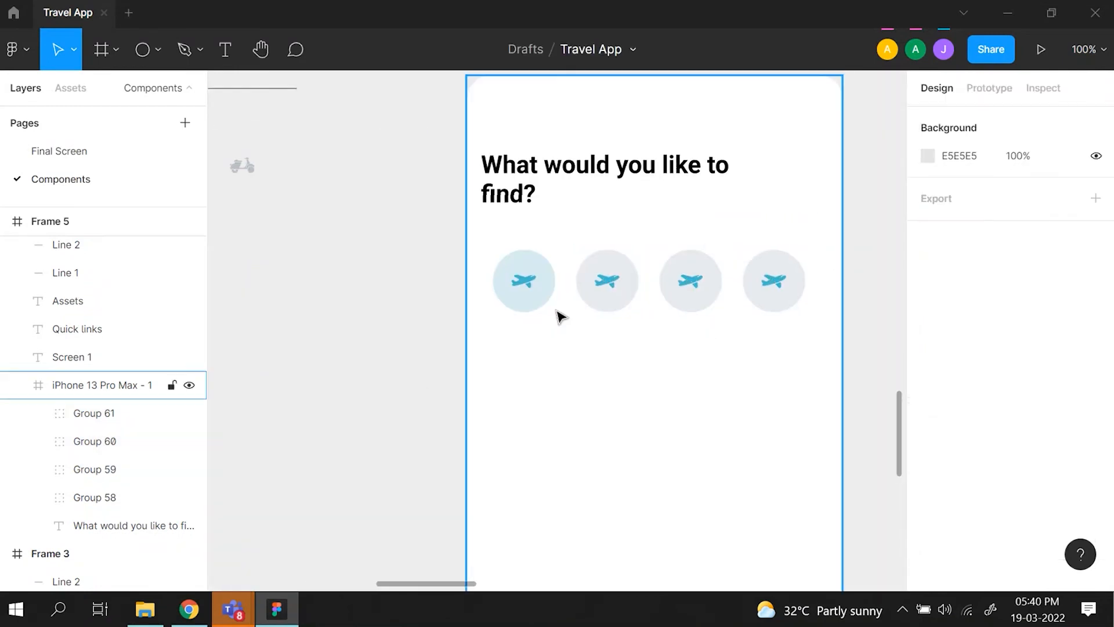
{"action": "left_click", "coordinate": [617, 285]}
{"action": "double_click", "coordinate": [613, 281]}
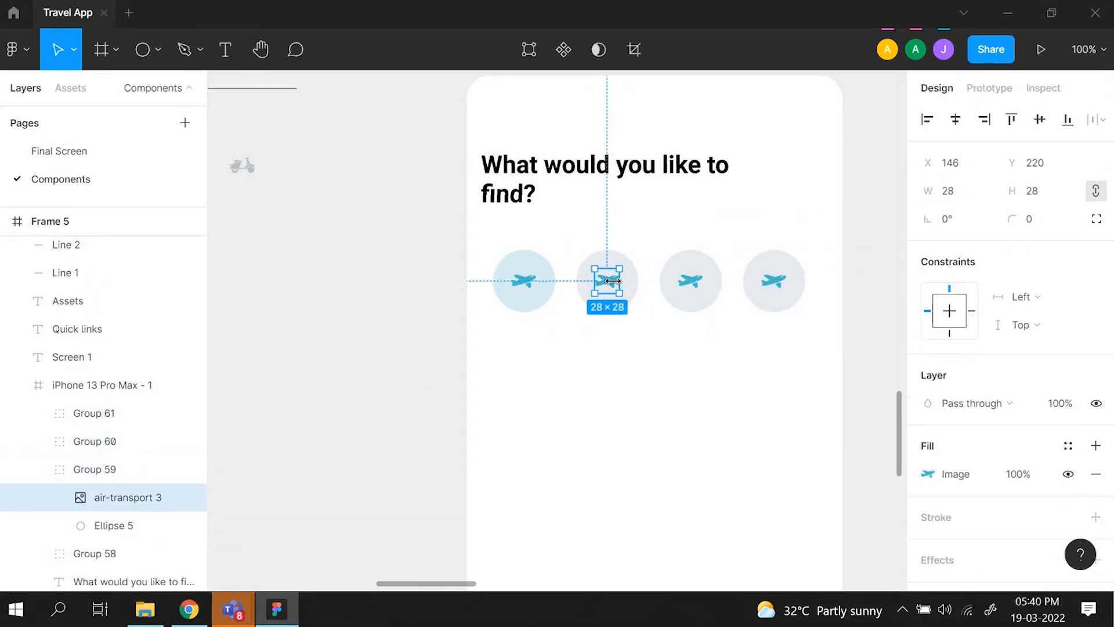
{"action": "double_click", "coordinate": [691, 280], "text": "shift"}
{"action": "double_click", "coordinate": [781, 282], "text": "shift"}
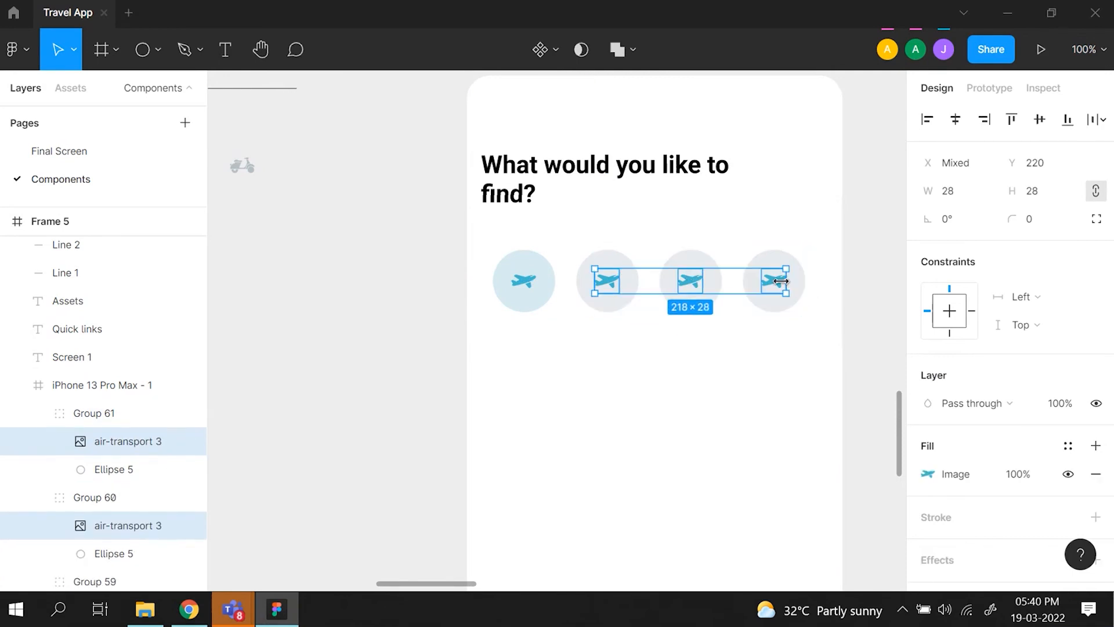
{"action": "key", "text": "Delete"}
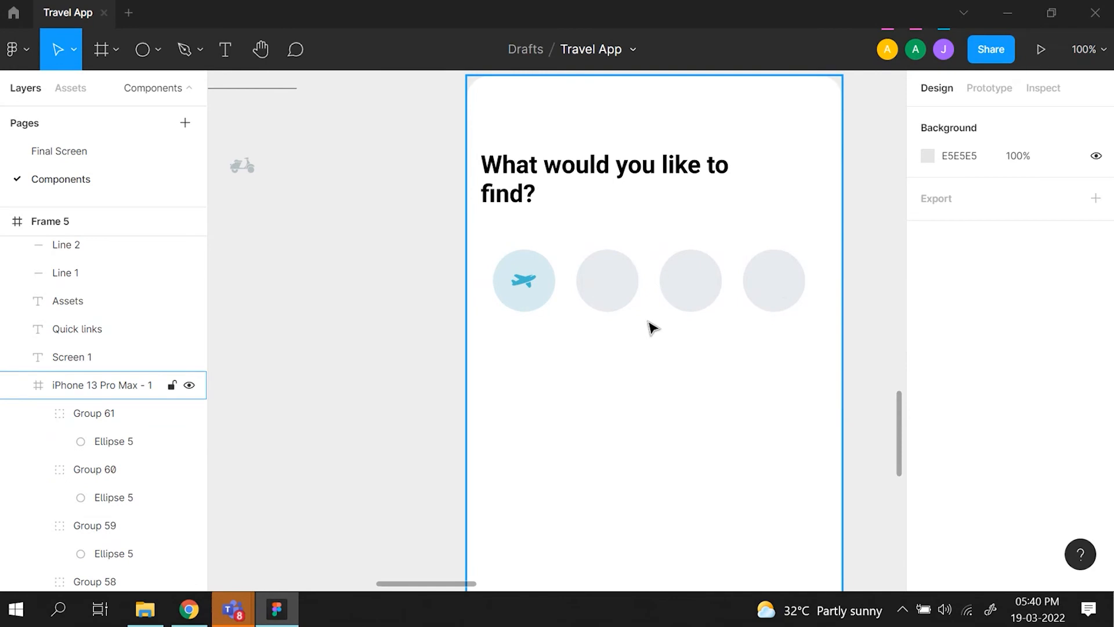
- Place a duplicate of the bed icon in the second circle at X 147, Y 220, and check its centering
{"action": "scroll", "coordinate": [330, 214], "scroll_direction": "left", "scroll_amount": 3}
{"action": "scroll", "coordinate": [274, 177], "scroll_direction": "left", "scroll_amount": 3}
{"action": "scroll", "coordinate": [331, 174], "scroll_direction": "right", "scroll_amount": 1}
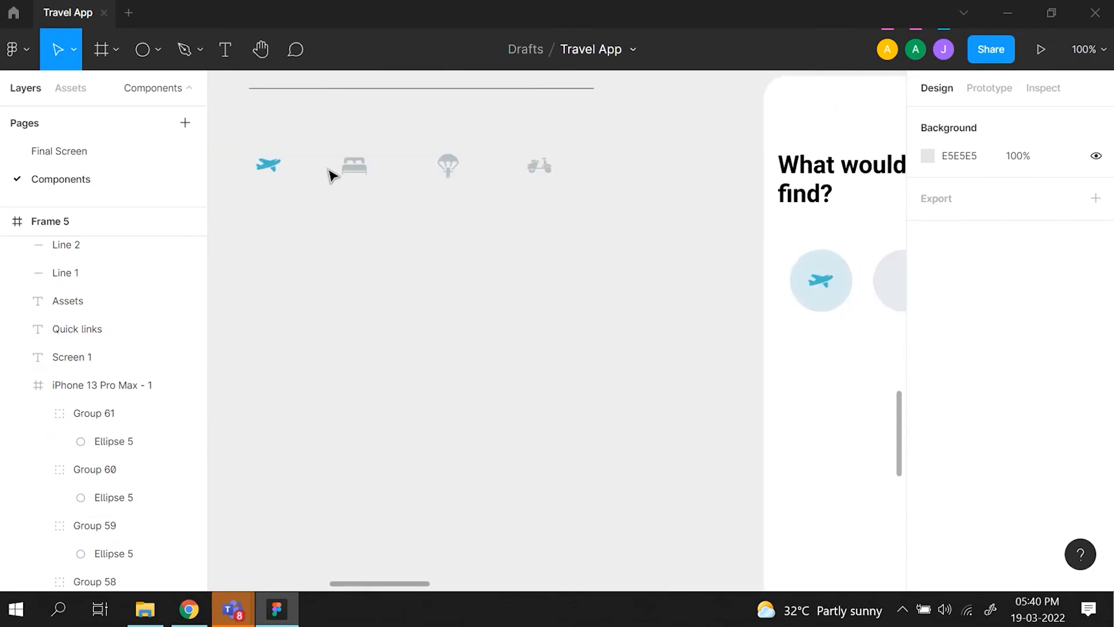
{"action": "double_click", "coordinate": [356, 172]}
{"action": "key", "text": "ctrl+d"}
{"action": "left_click_drag", "start_coordinate": [360, 172], "coordinate": [672, 283]}
{"action": "key", "text": "ctrl+equal"}
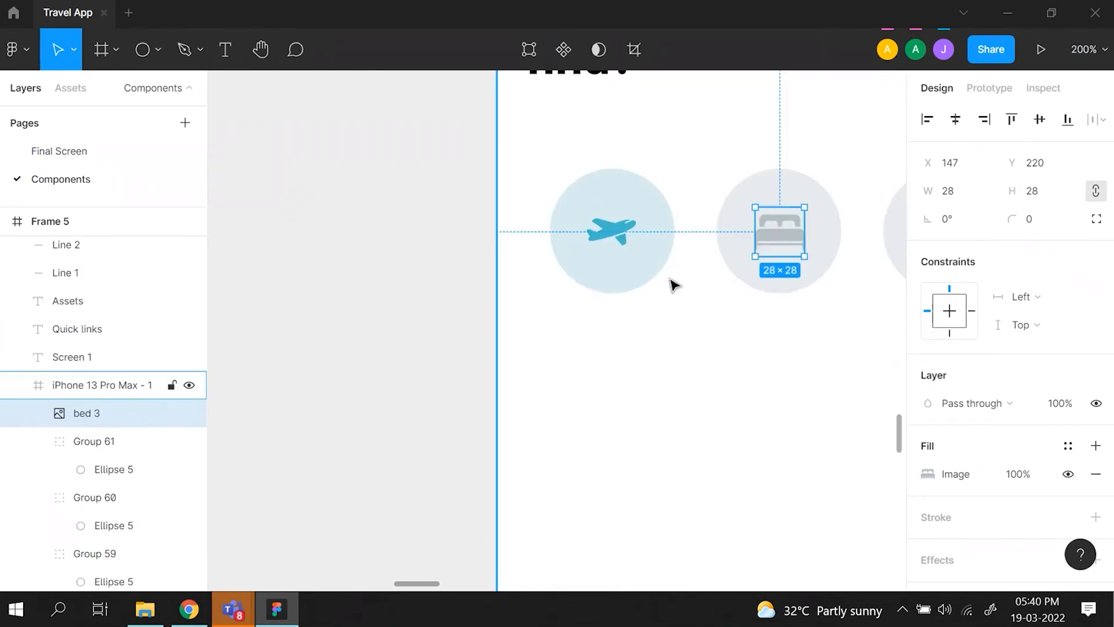
{"action": "scroll", "coordinate": [672, 284], "scroll_direction": "right", "scroll_amount": 1}
{"action": "scroll", "coordinate": [672, 284], "scroll_direction": "up", "scroll_amount": 1}
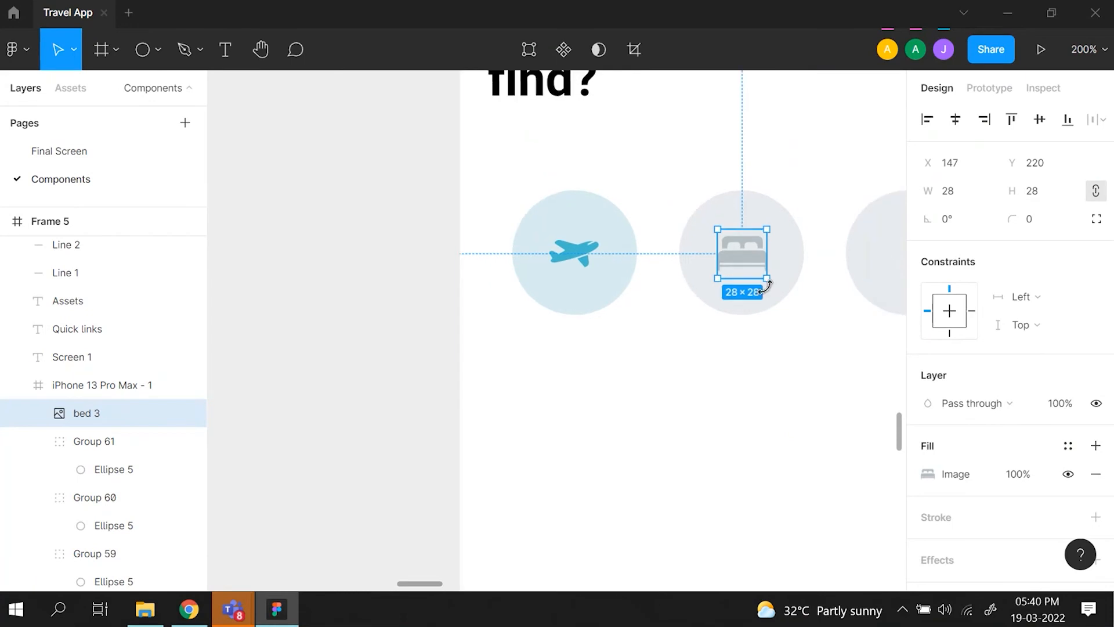
{"action": "key", "text": "alt"}
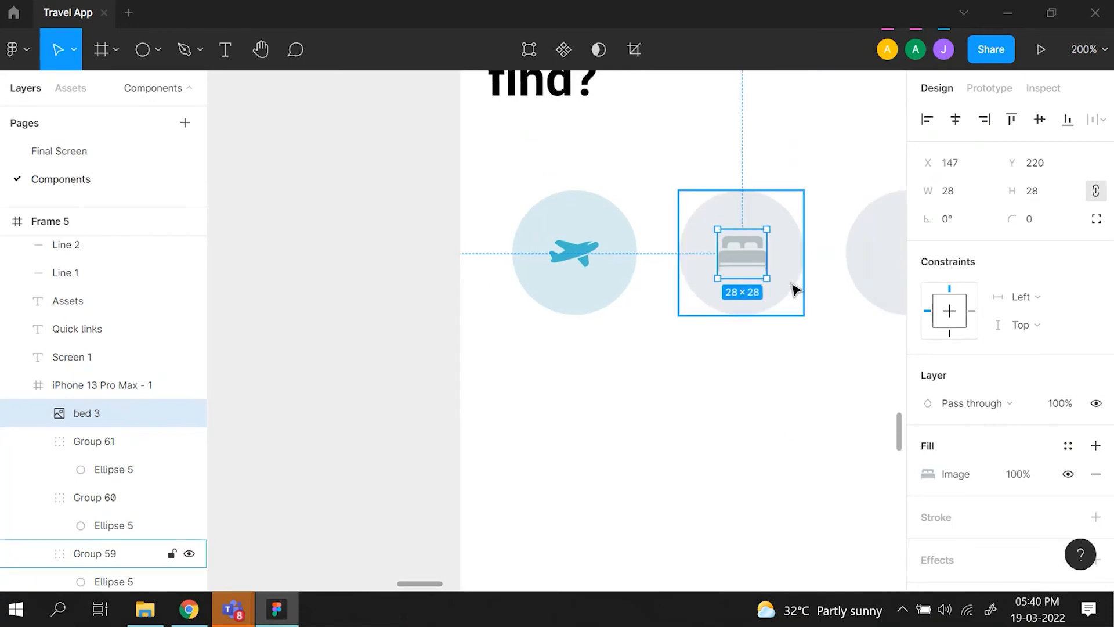
- Place a duplicate of the parachute icon in the third circle at X 241, Y 220
{"action": "scroll", "coordinate": [796, 288], "scroll_direction": "down", "scroll_amount": 3}
{"action": "scroll", "coordinate": [572, 252], "scroll_direction": "left", "scroll_amount": 3}
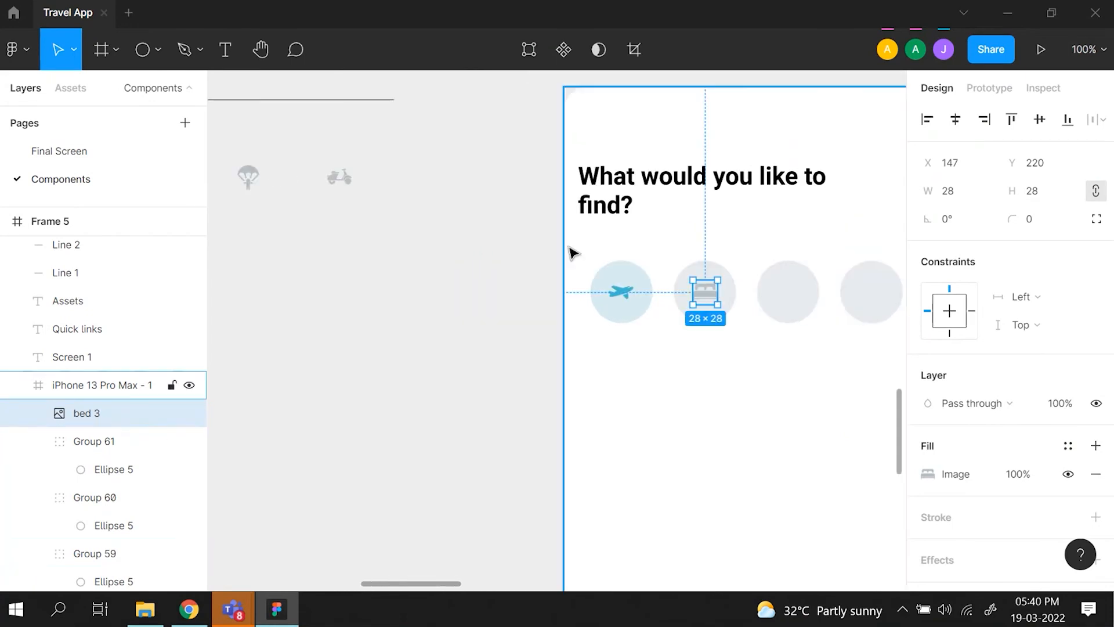
{"action": "left_click", "coordinate": [251, 175]}
{"action": "key", "text": "ctrl+d"}
{"action": "left_click_drag", "start_coordinate": [262, 183], "coordinate": [804, 293]}
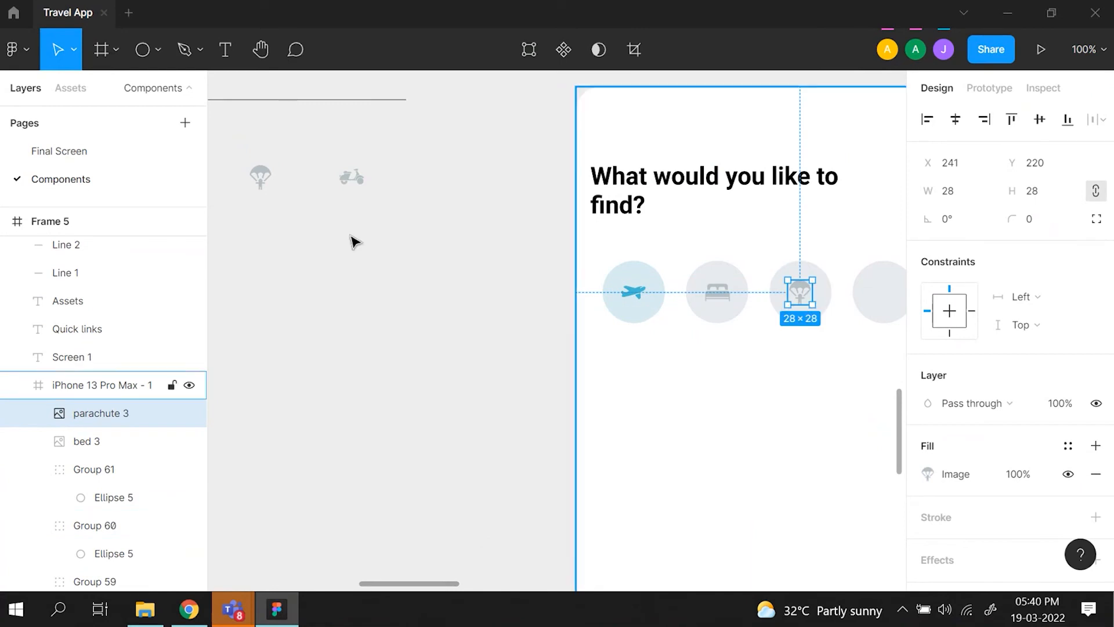
- Place a duplicate of the scooter icon at the centre of the fourth circle and check its spacing to the circle's edges
{"action": "left_click", "coordinate": [364, 176]}
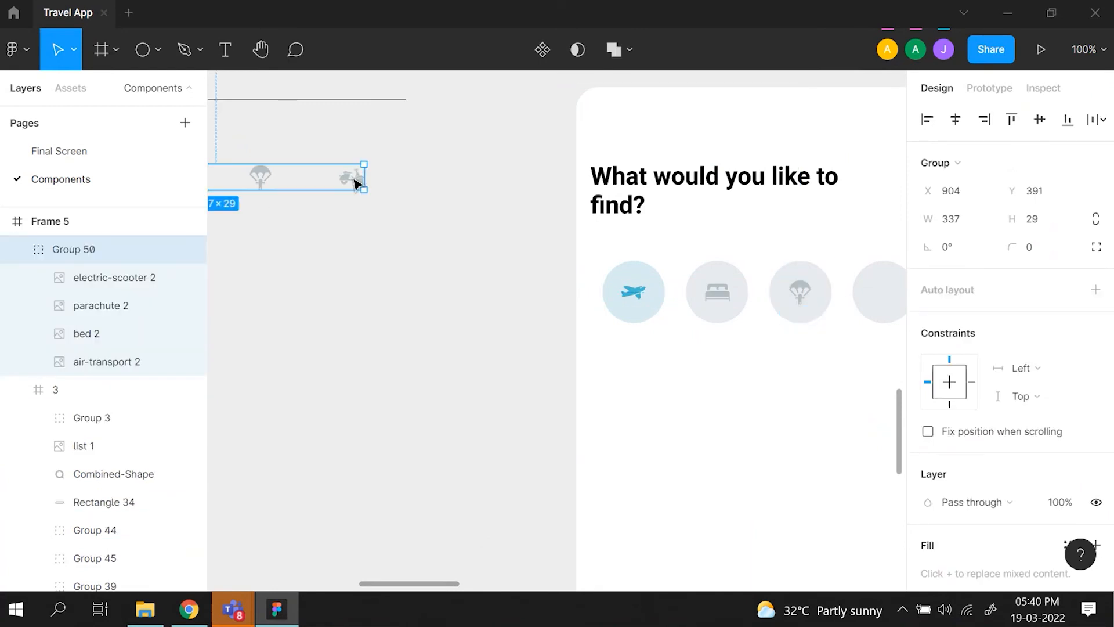
{"action": "double_click", "coordinate": [356, 183]}
{"action": "key", "text": "ctrl+d"}
{"action": "left_click_drag", "start_coordinate": [356, 183], "coordinate": [822, 297]}
{"action": "scroll", "coordinate": [885, 297], "scroll_direction": "right", "scroll_amount": 1}
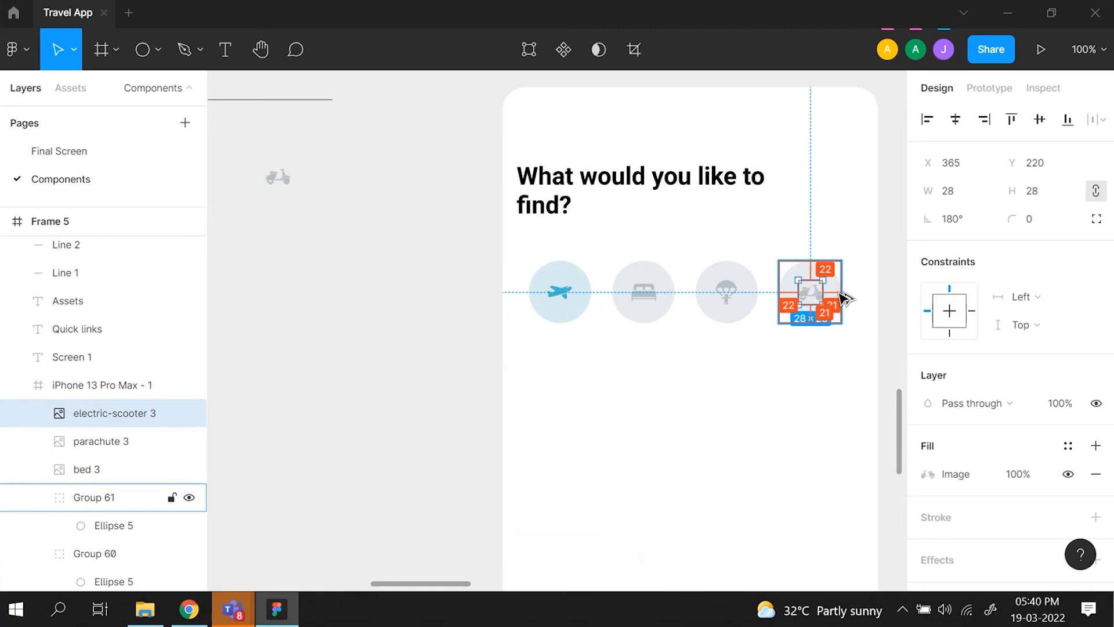
- Group the bed icon with the second circle behind it
{"action": "left_click", "coordinate": [835, 395]}
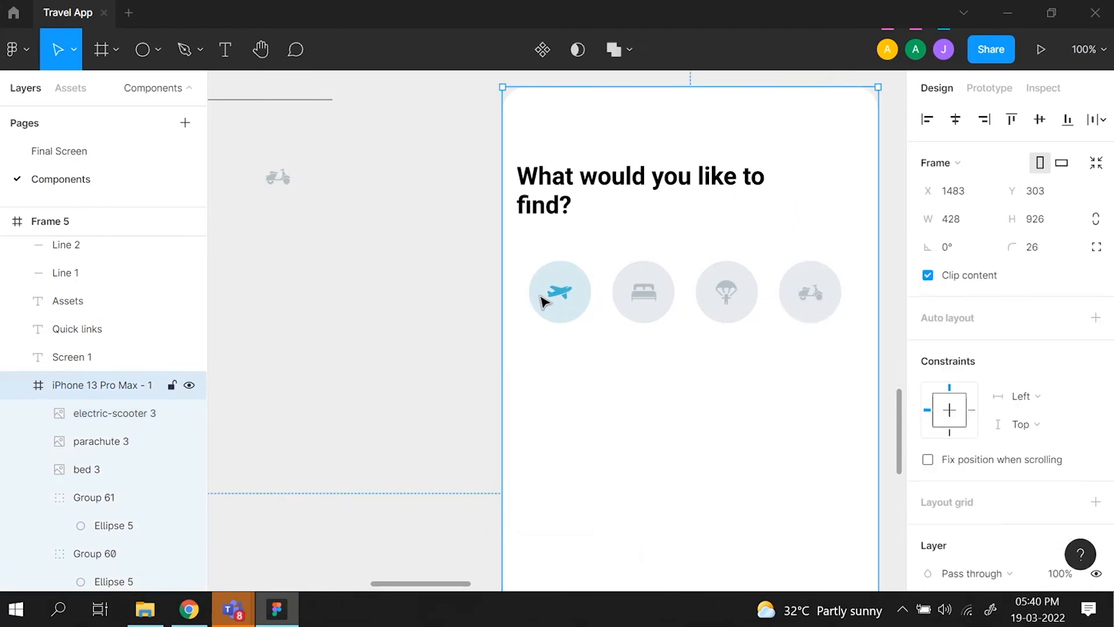
{"action": "left_click", "coordinate": [673, 299]}
{"action": "left_click", "coordinate": [650, 296], "text": "shift"}
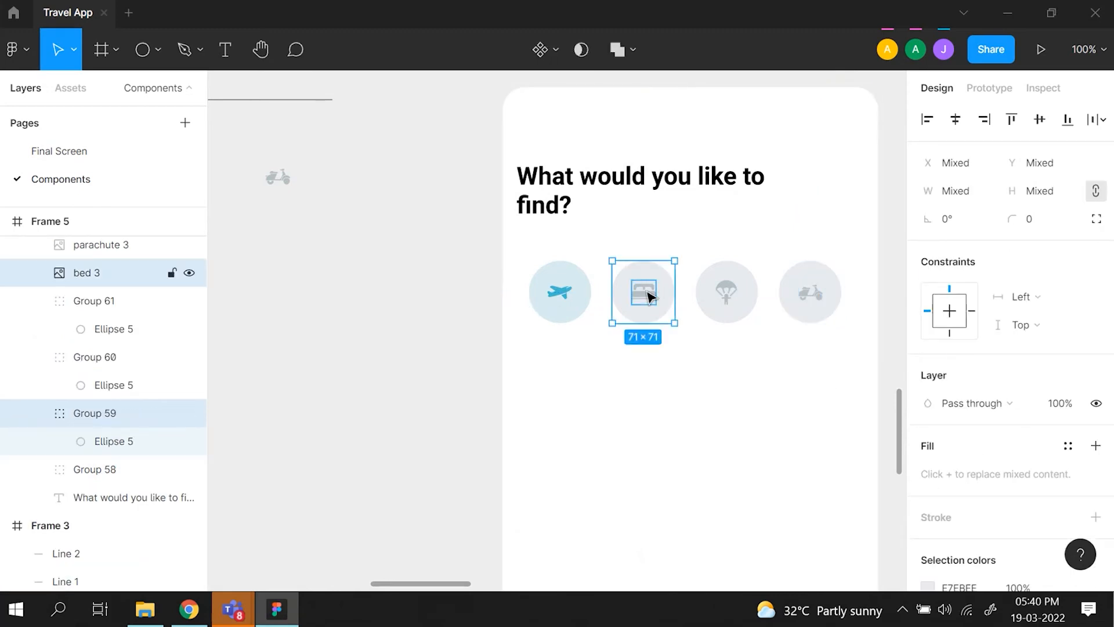
{"action": "key", "text": "ctrl+g"}
- Group the parachute icon with the third circle, and the scooter icon with the fourth circle
{"action": "left_click", "coordinate": [717, 314]}
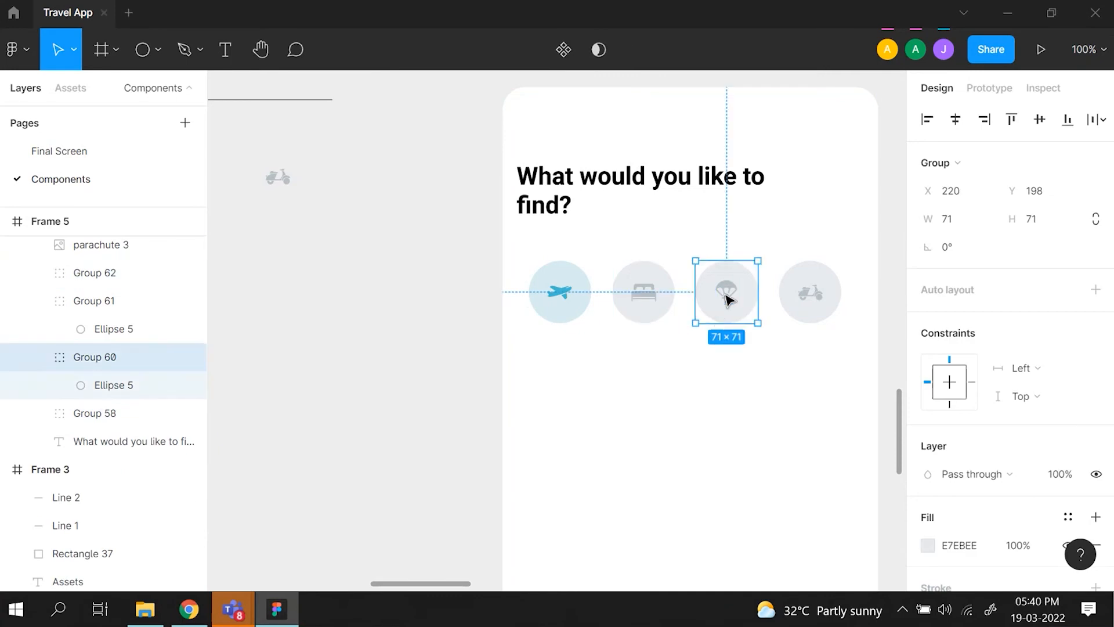
{"action": "left_click", "coordinate": [728, 298], "text": "shift"}
{"action": "key", "text": "ctrl+g"}
{"action": "left_click", "coordinate": [810, 293]}
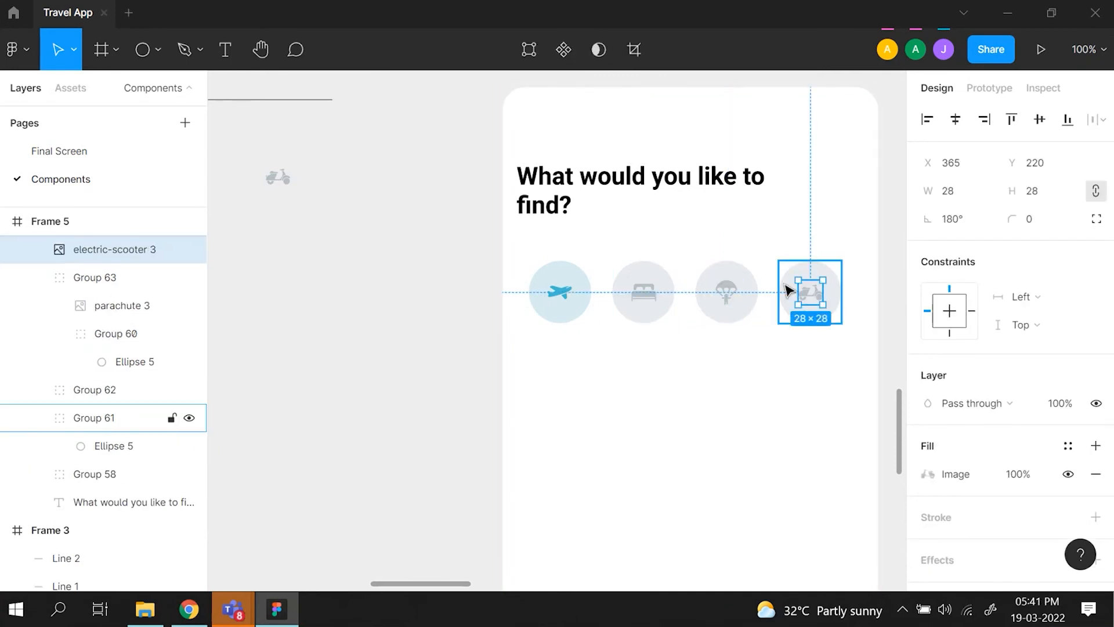
{"action": "left_click", "coordinate": [781, 278], "text": "shift"}
{"action": "key", "text": "ctrl+g"}
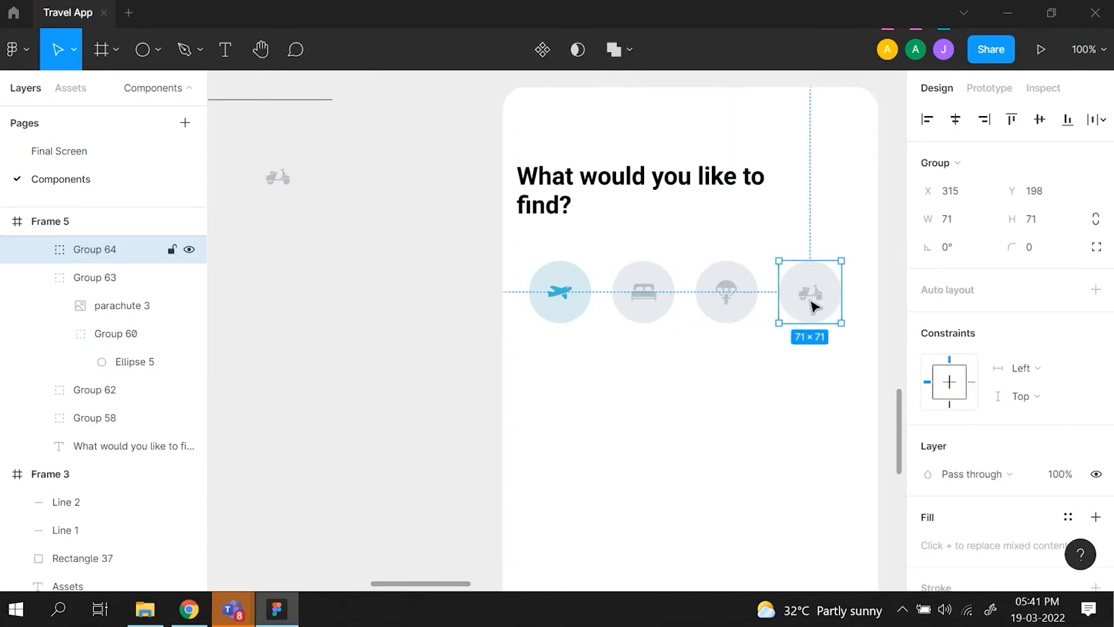
- Group all four circular icon buttons into a single row group
{"action": "left_click", "coordinate": [768, 305]}
{"action": "key", "text": "ctrl+z"}
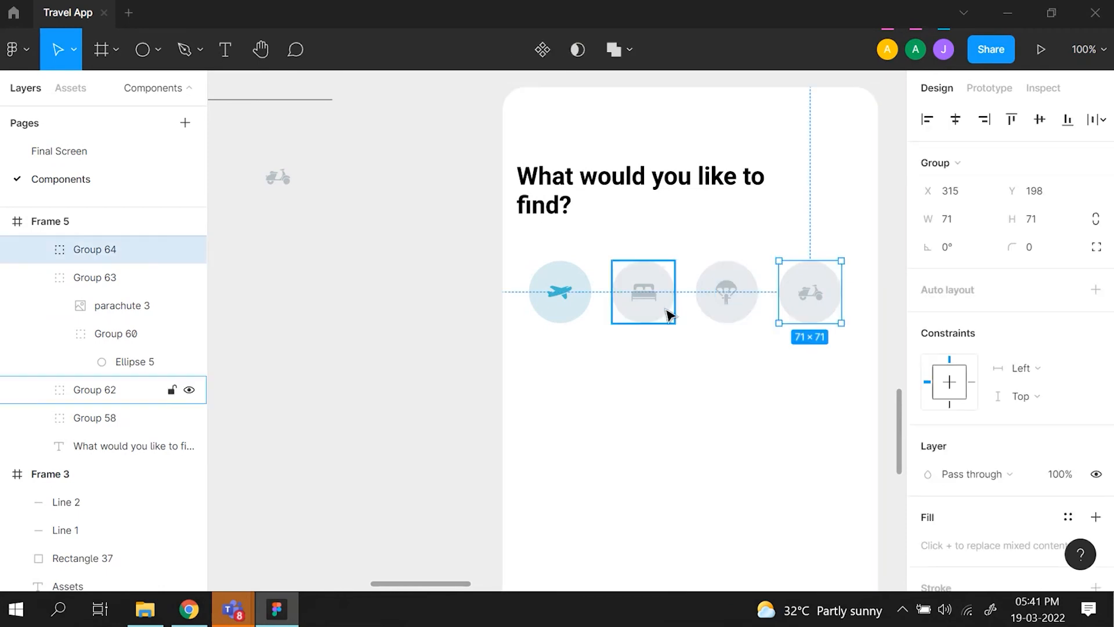
{"action": "left_click", "coordinate": [727, 299], "text": "shift"}
{"action": "left_click", "coordinate": [642, 295], "text": "shift"}
{"action": "left_click", "coordinate": [557, 310], "text": "shift"}
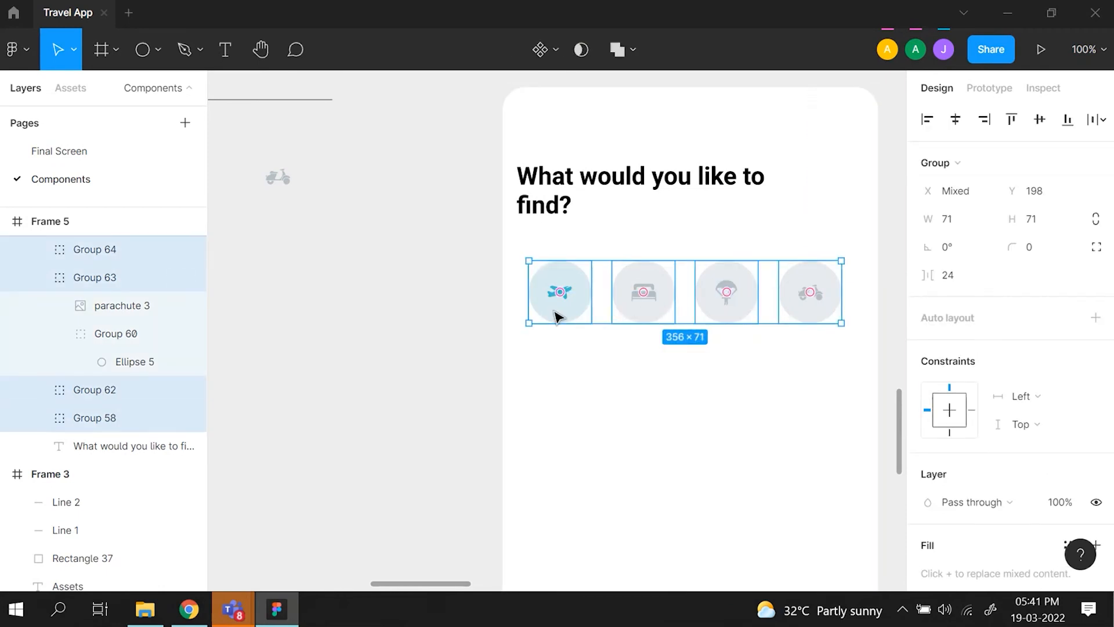
{"action": "key", "text": "ctrl+g"}
- Move the grouped icon row up to Y 190, closer to the "What would you like to find?" heading
{"action": "key", "text": "minus"}
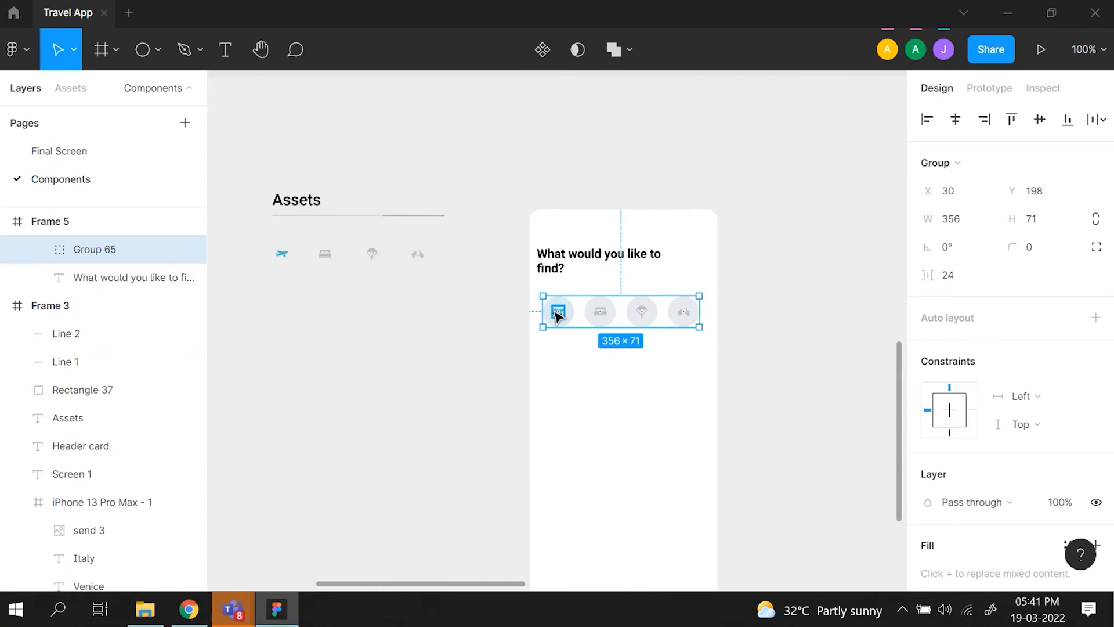
{"action": "key", "text": "alt"}
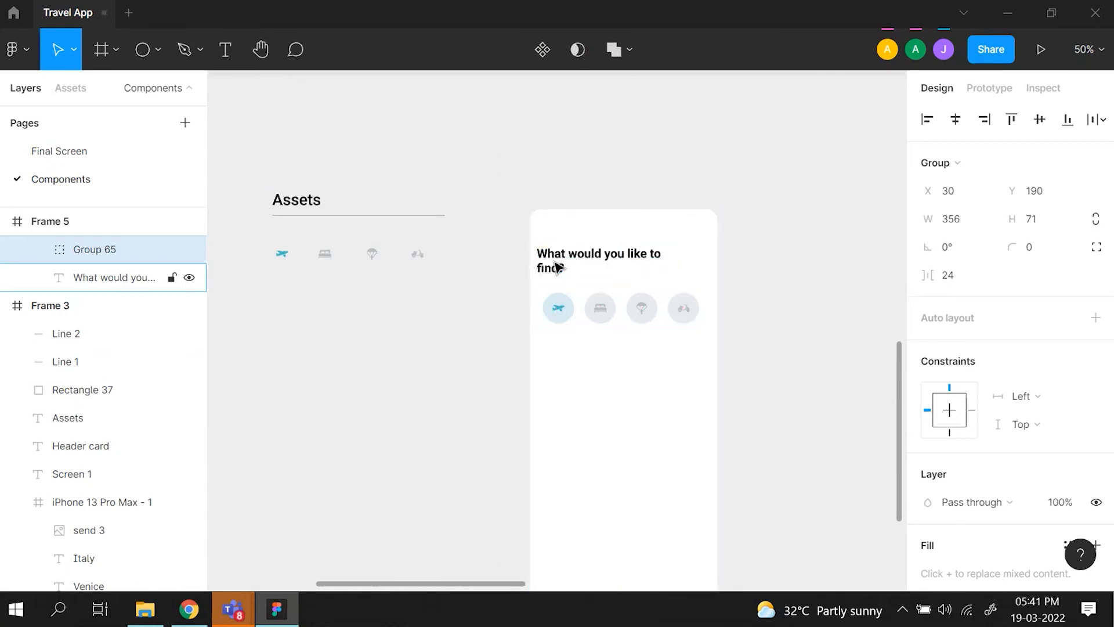
{"action": "key", "text": "Up"}
{"action": "key", "text": "Up"}
{"action": "key", "text": "Up"}
{"action": "key", "text": "Up"}
{"action": "key", "text": "Up"}
{"action": "key", "text": "Up"}
{"action": "key", "text": "Up"}
{"action": "key", "text": "Up"}
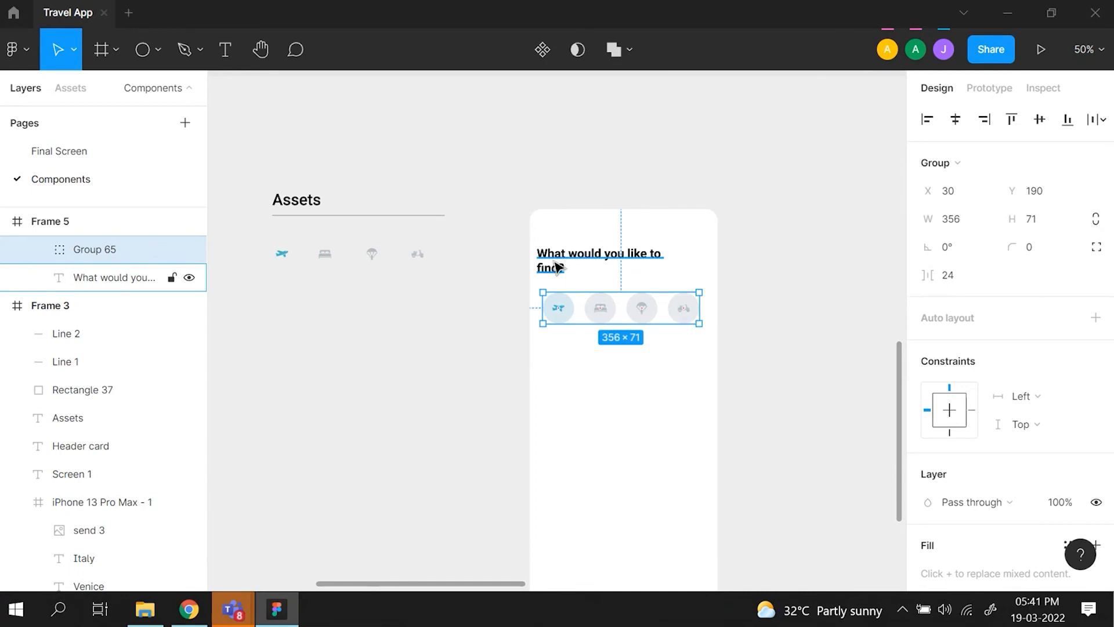
- Compare the rebuilt icon row with the Quick links row outlined in red in the reference mockup
{"action": "scroll", "coordinate": [558, 267], "scroll_direction": "left", "scroll_amount": 7}
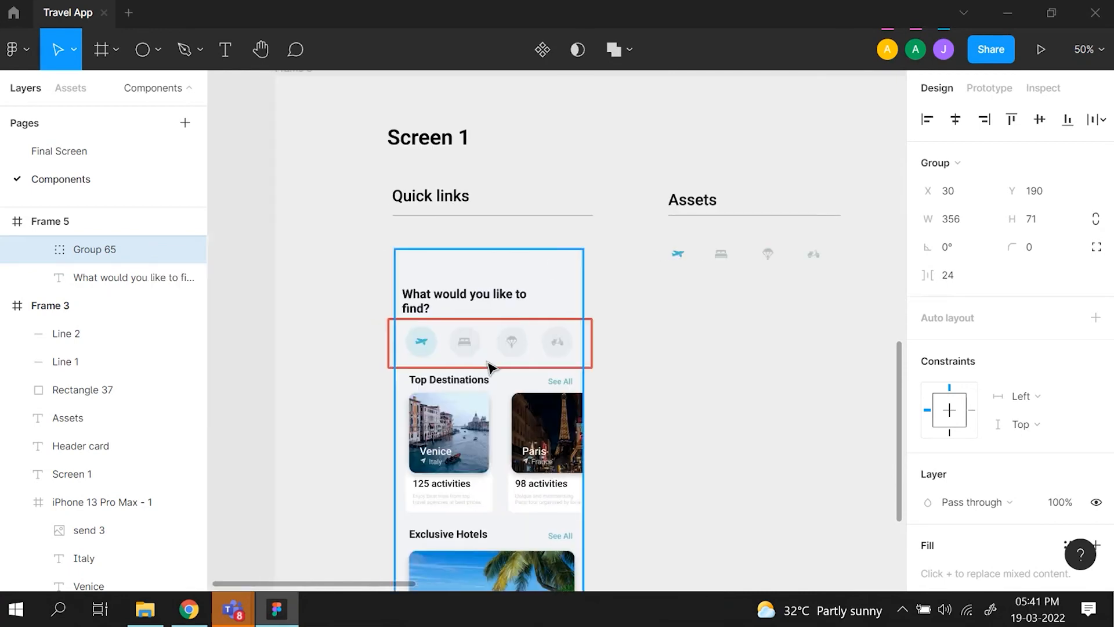
{"action": "left_click", "coordinate": [490, 366]}
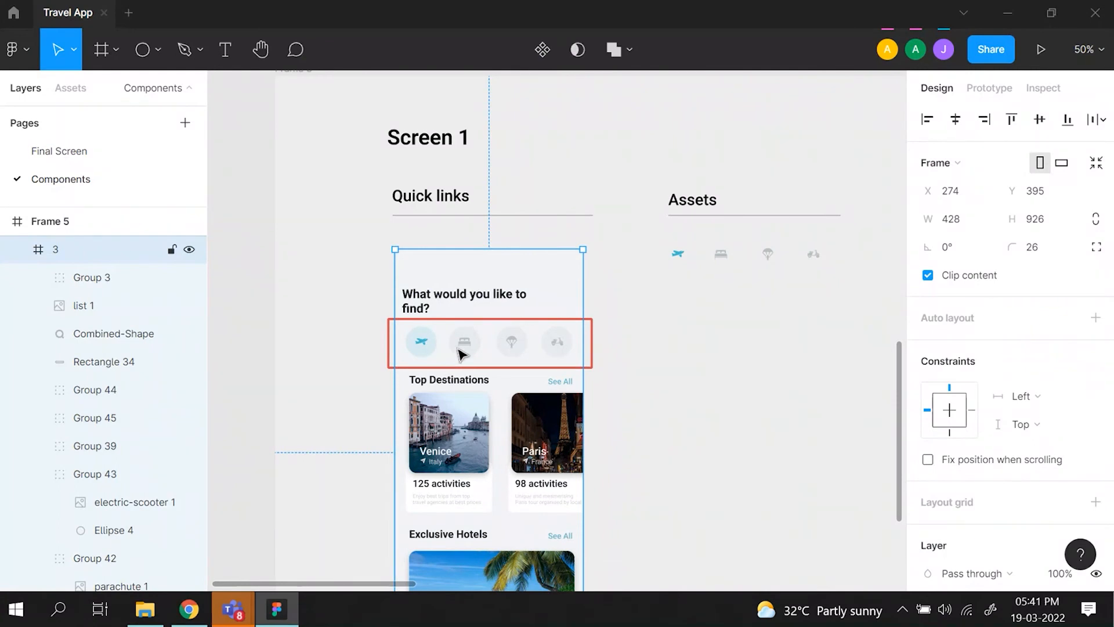
{"action": "left_click", "coordinate": [463, 350]}
{"action": "left_click", "coordinate": [661, 400]}
{"action": "scroll", "coordinate": [662, 402], "scroll_direction": "right", "scroll_amount": 6}
{"action": "scroll", "coordinate": [661, 401], "scroll_direction": "down", "scroll_amount": 4}
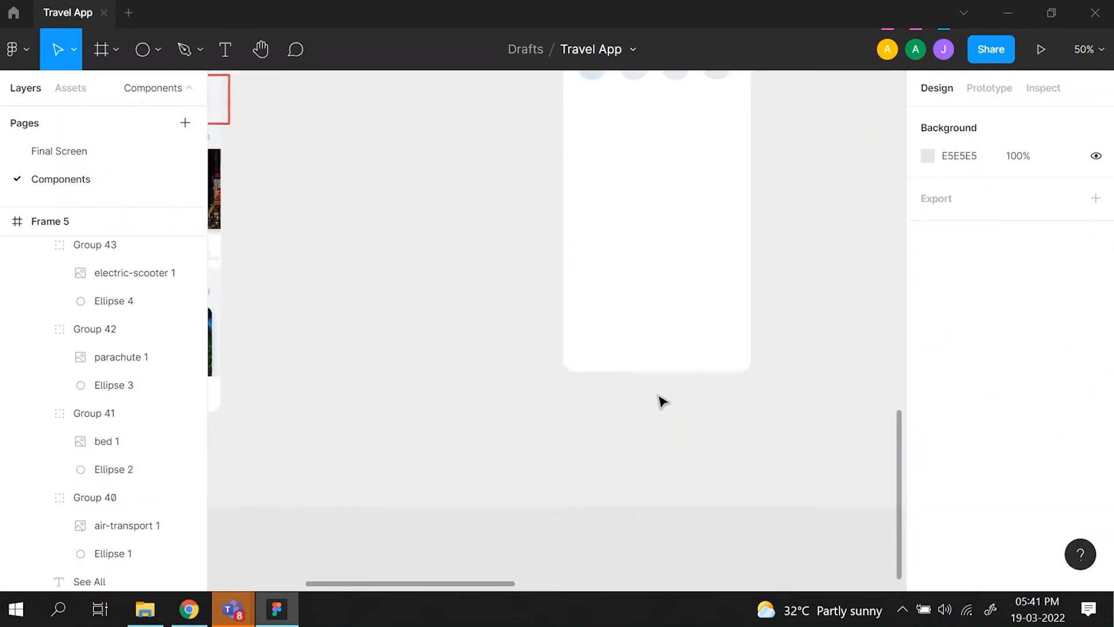
{"action": "scroll", "coordinate": [662, 402], "scroll_direction": "up", "scroll_amount": 4}
{"action": "scroll", "coordinate": [662, 402], "scroll_direction": "left", "scroll_amount": 2}
{"action": "scroll", "coordinate": [661, 401], "scroll_direction": "left", "scroll_amount": 3}
{"action": "scroll", "coordinate": [662, 402], "scroll_direction": "right", "scroll_amount": 2}
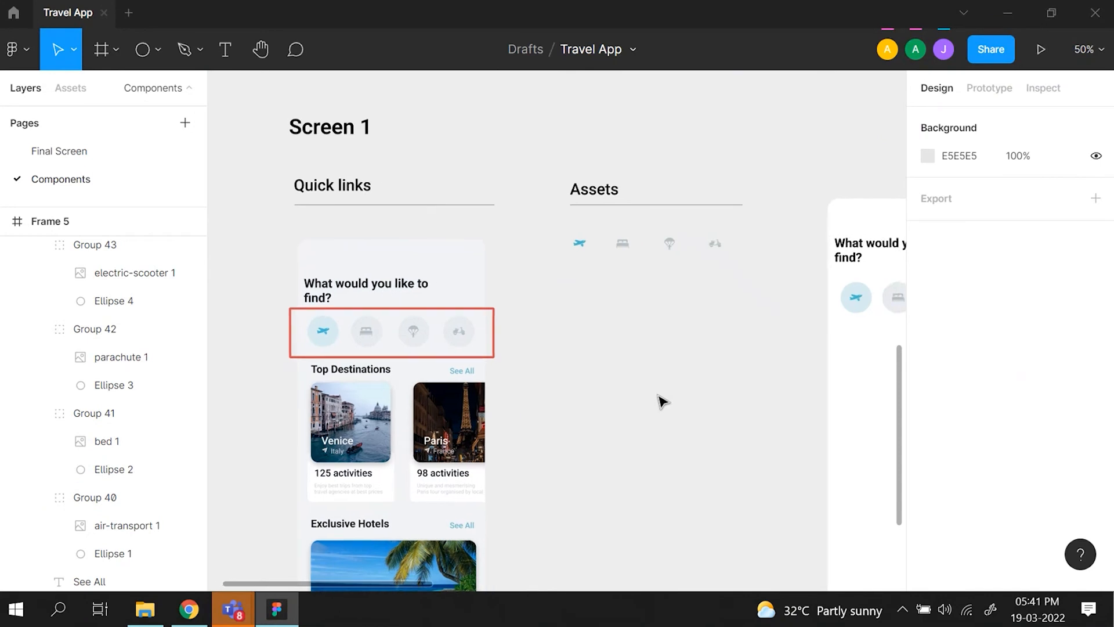
{"action": "scroll", "coordinate": [662, 401], "scroll_direction": "right", "scroll_amount": 1}
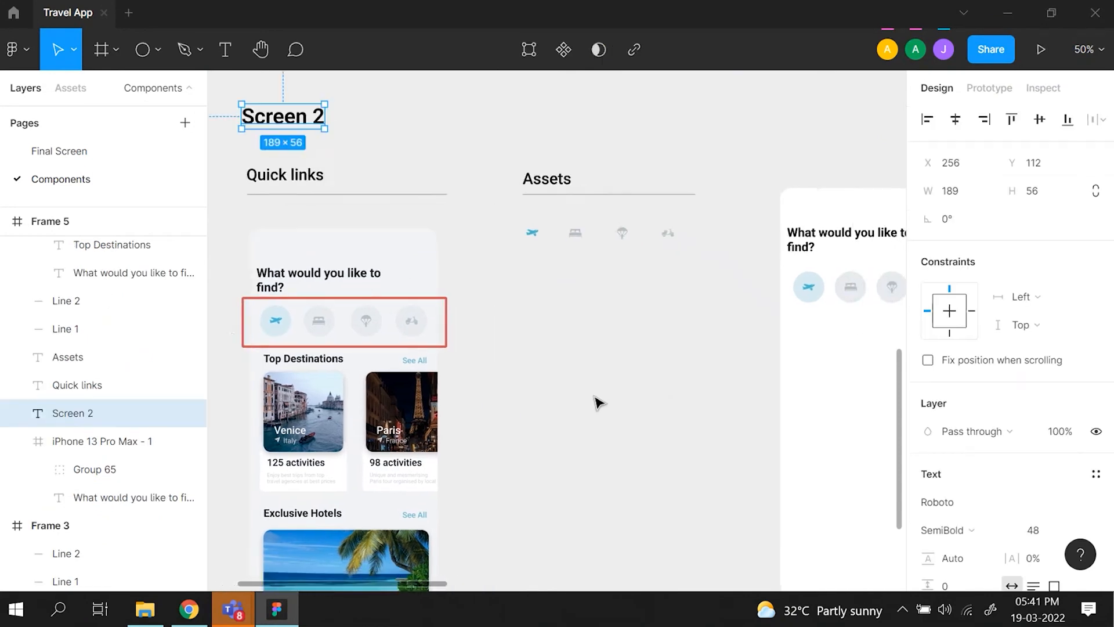
- Examine the Top destinations reference mockup in Frame 6 and the image assets supplied beside it
{"action": "scroll", "coordinate": [598, 402], "scroll_direction": "down", "scroll_amount": 3}
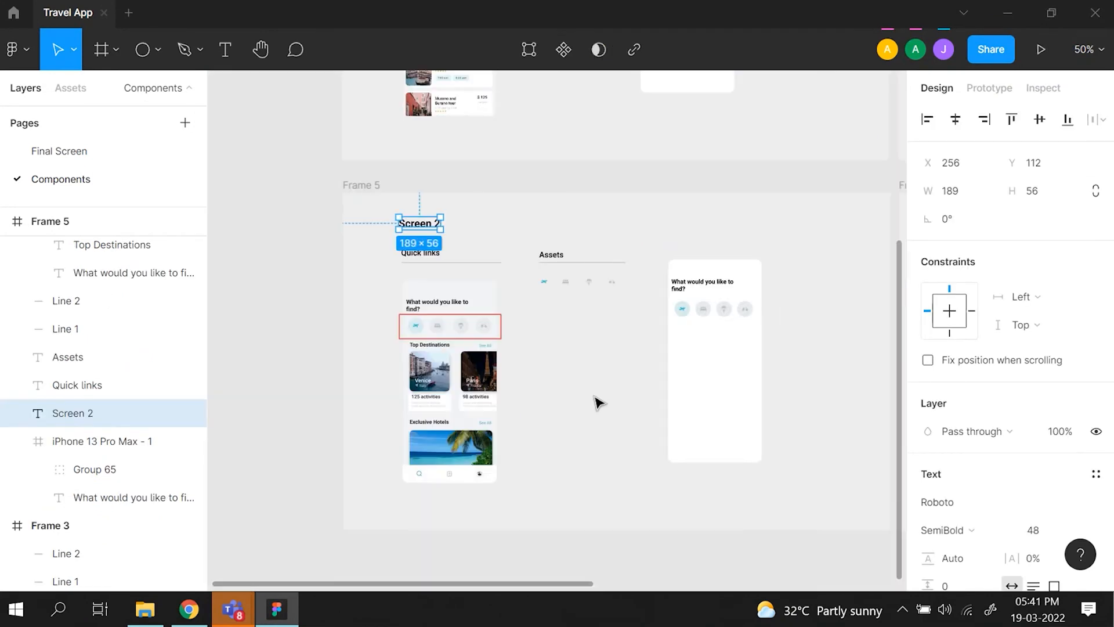
{"action": "scroll", "coordinate": [598, 401], "scroll_direction": "right", "scroll_amount": 4}
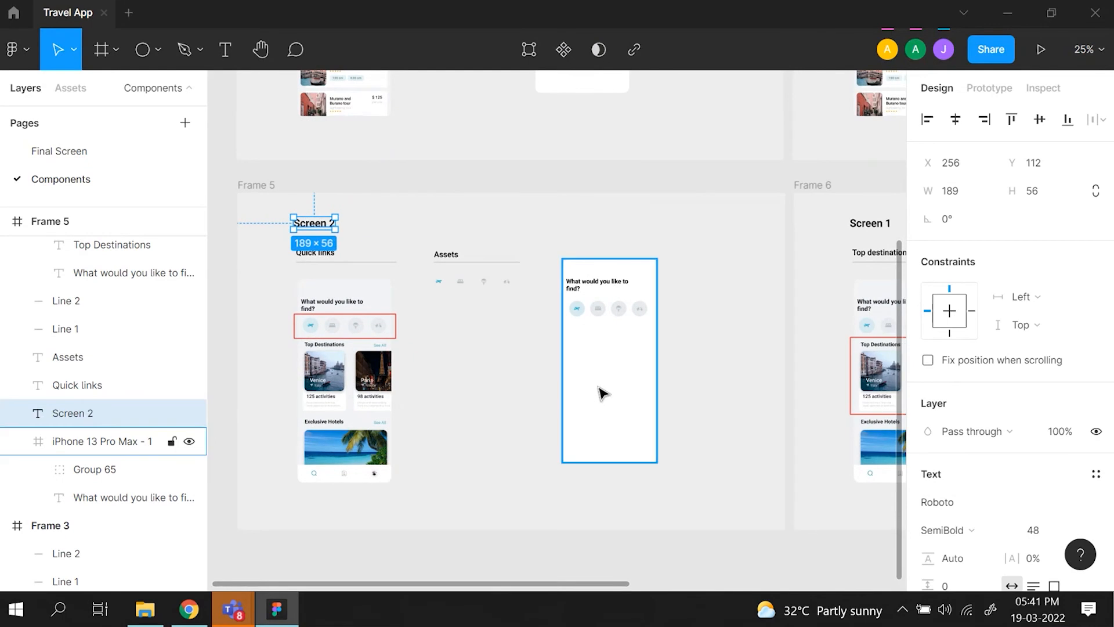
{"action": "scroll", "coordinate": [629, 316], "scroll_direction": "right", "scroll_amount": 8}
{"action": "scroll", "coordinate": [629, 316], "scroll_direction": "right", "scroll_amount": 5}
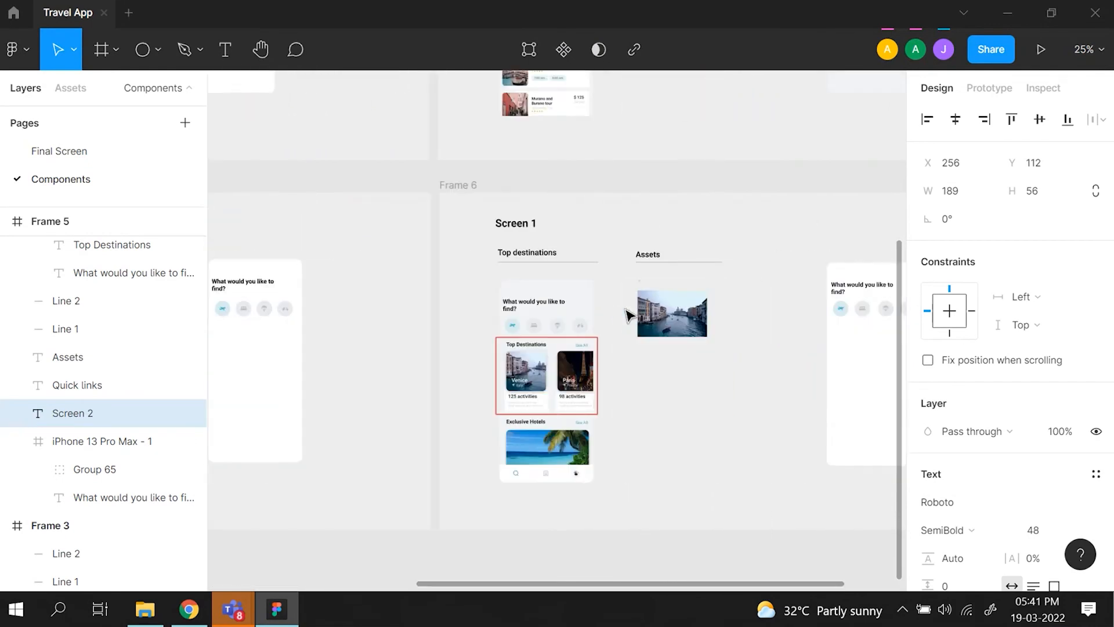
{"action": "scroll", "coordinate": [629, 315], "scroll_direction": "up", "scroll_amount": 5}
{"action": "scroll", "coordinate": [629, 316], "scroll_direction": "right", "scroll_amount": 2}
{"action": "scroll", "coordinate": [629, 315], "scroll_direction": "up", "scroll_amount": 3}
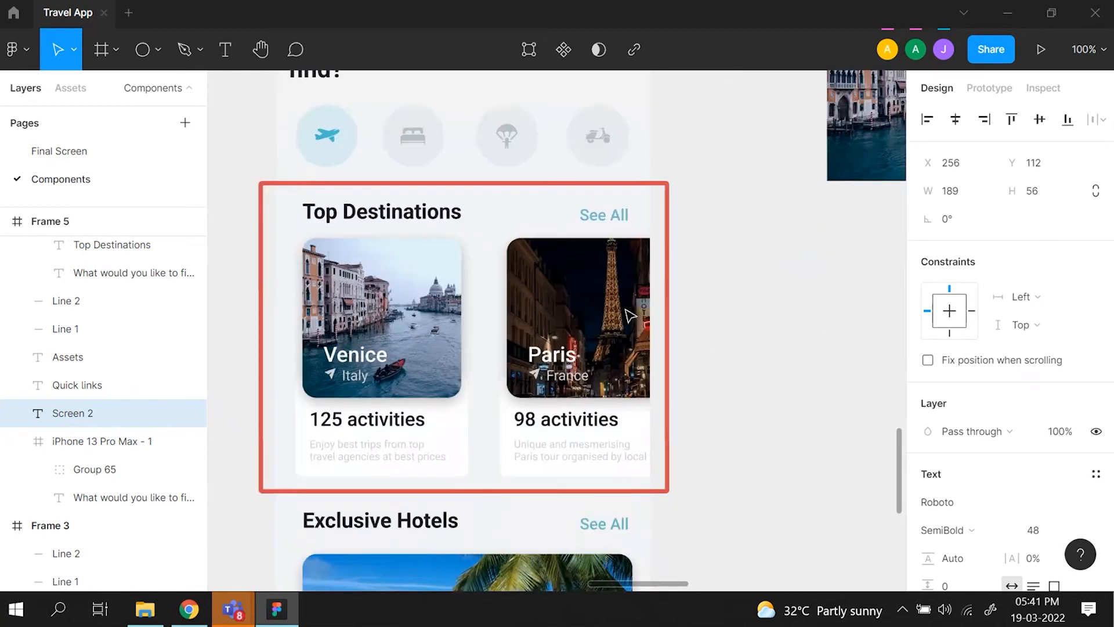
{"action": "scroll", "coordinate": [623, 325], "scroll_direction": "right", "scroll_amount": 1}
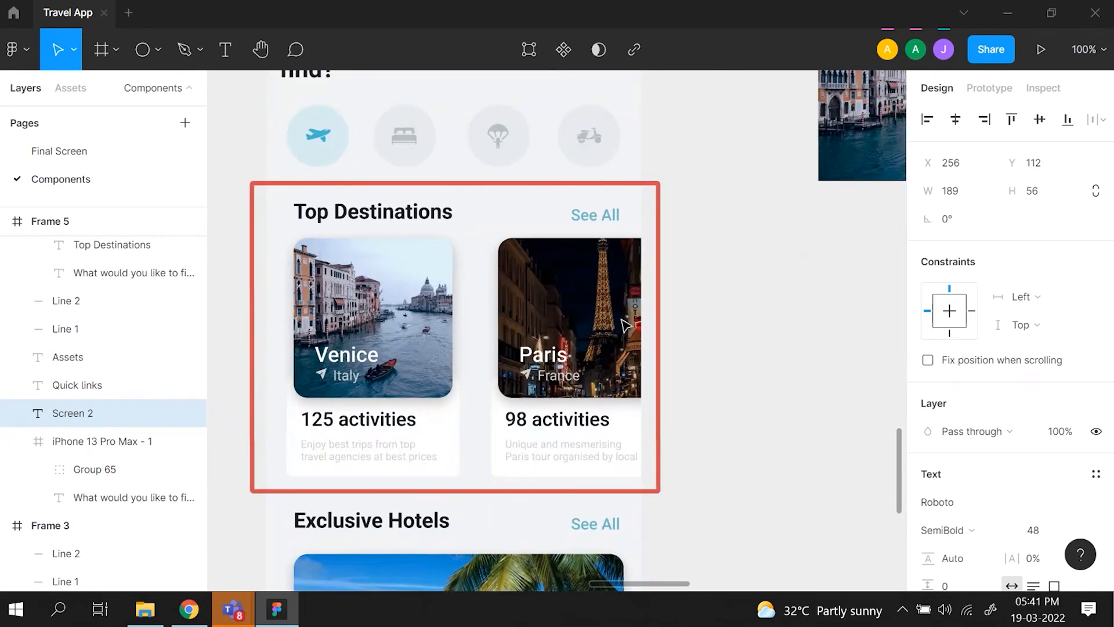
{"action": "scroll", "coordinate": [724, 330], "scroll_direction": "up", "scroll_amount": 2}
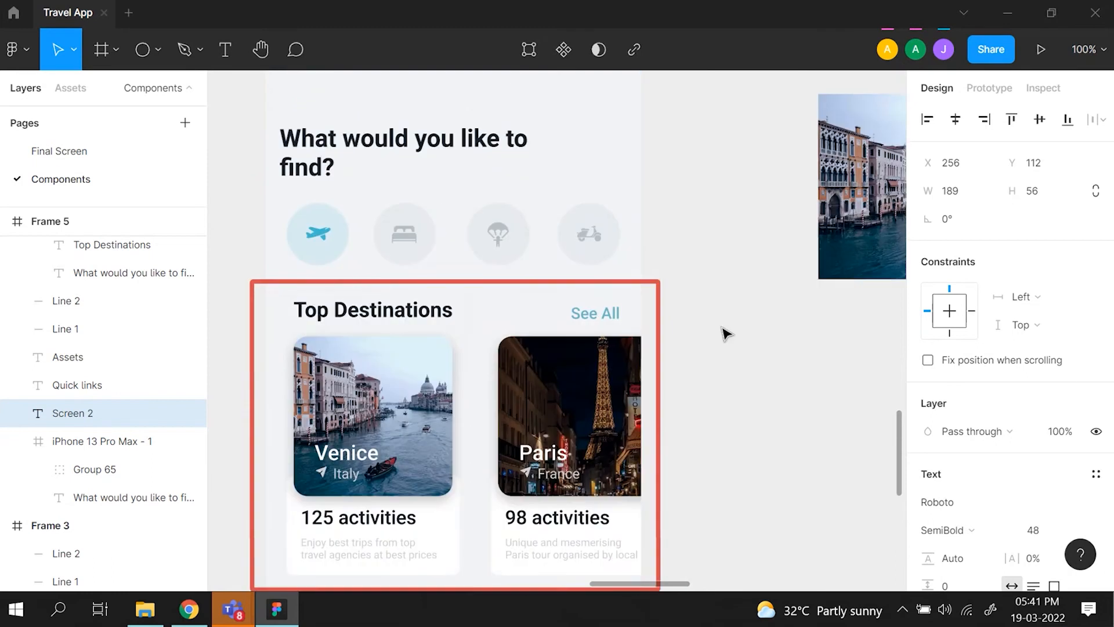
{"action": "scroll", "coordinate": [724, 330], "scroll_direction": "right", "scroll_amount": 3}
{"action": "scroll", "coordinate": [725, 333], "scroll_direction": "down", "scroll_amount": 3}
{"action": "scroll", "coordinate": [725, 334], "scroll_direction": "right", "scroll_amount": 1}
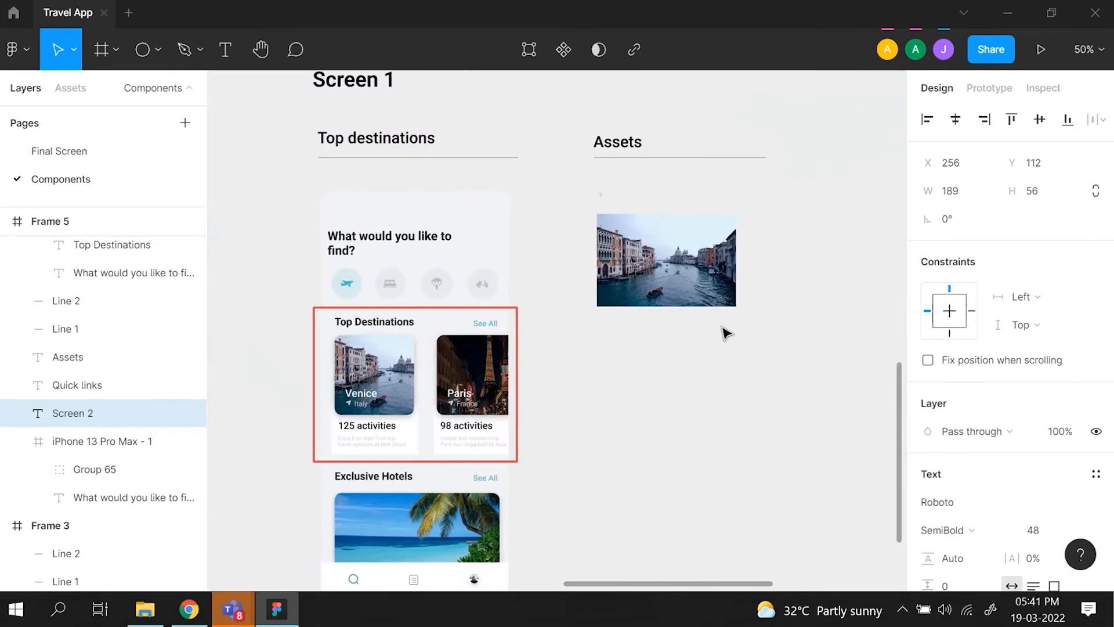
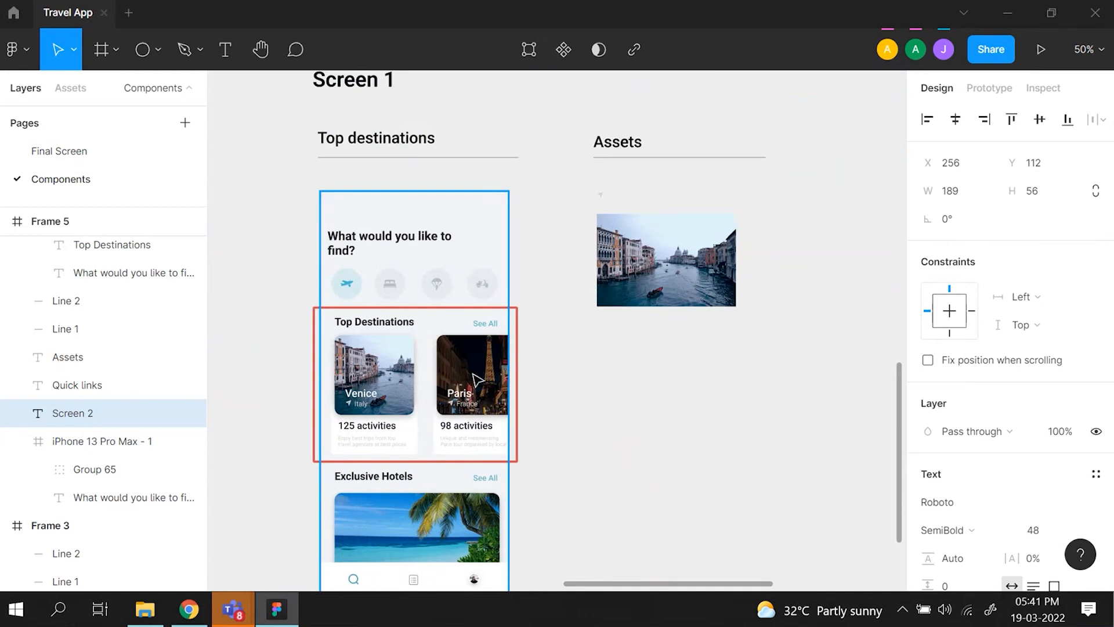
- Examine the small send icon and Venice photo assets alongside the phone frame that holds the rebuilt icon row
{"action": "left_click", "coordinate": [602, 197]}
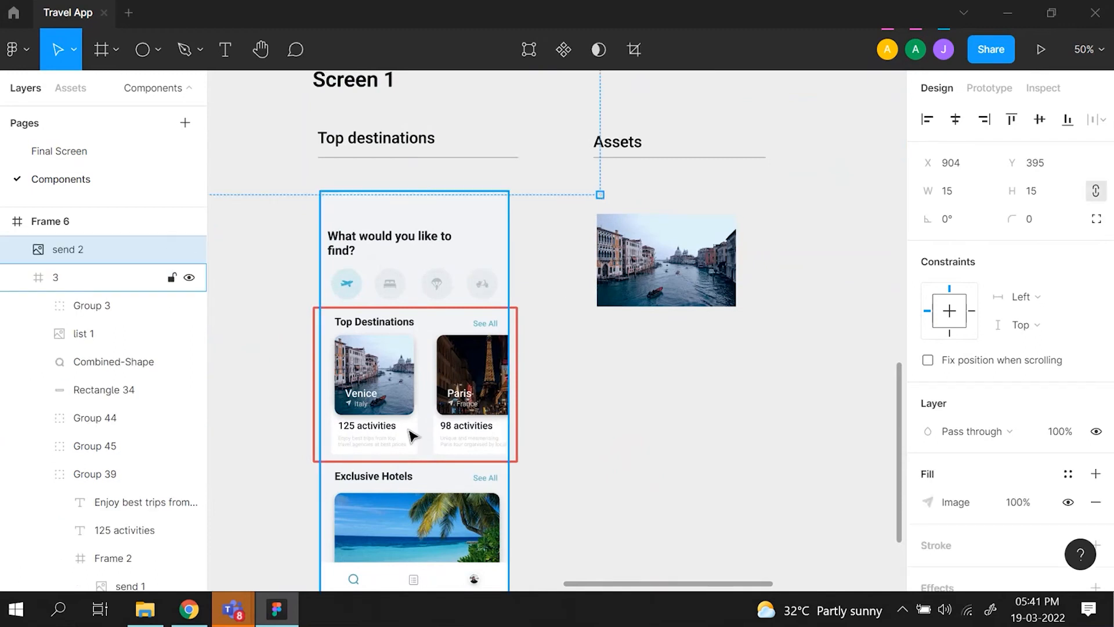
{"action": "scroll", "coordinate": [606, 304], "scroll_direction": "right", "scroll_amount": 5}
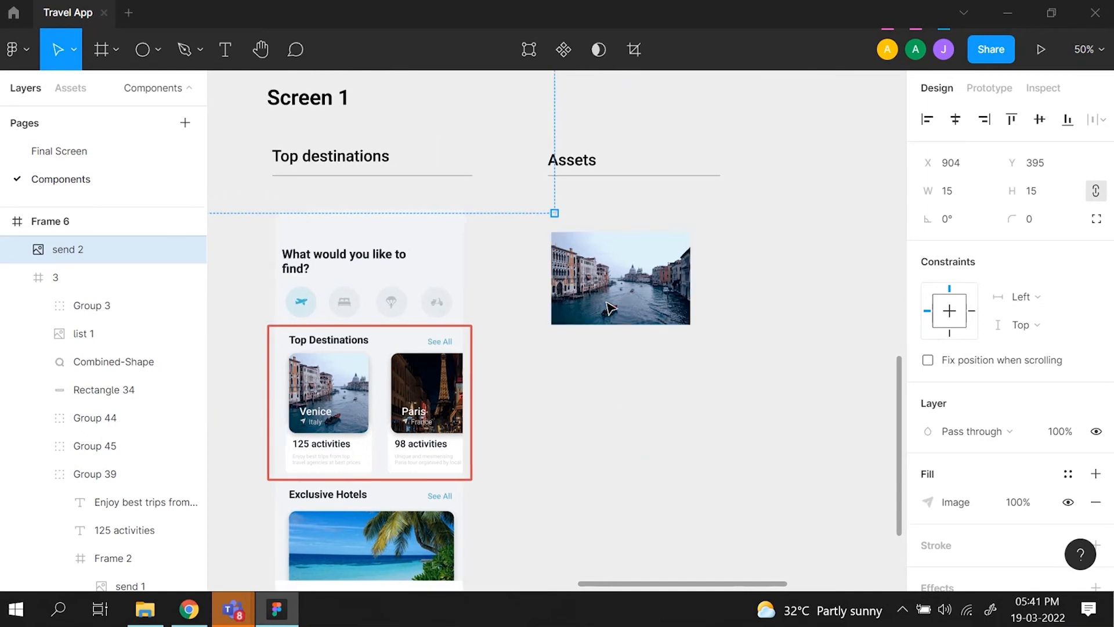
{"action": "scroll", "coordinate": [776, 350], "scroll_direction": "right", "scroll_amount": 2}
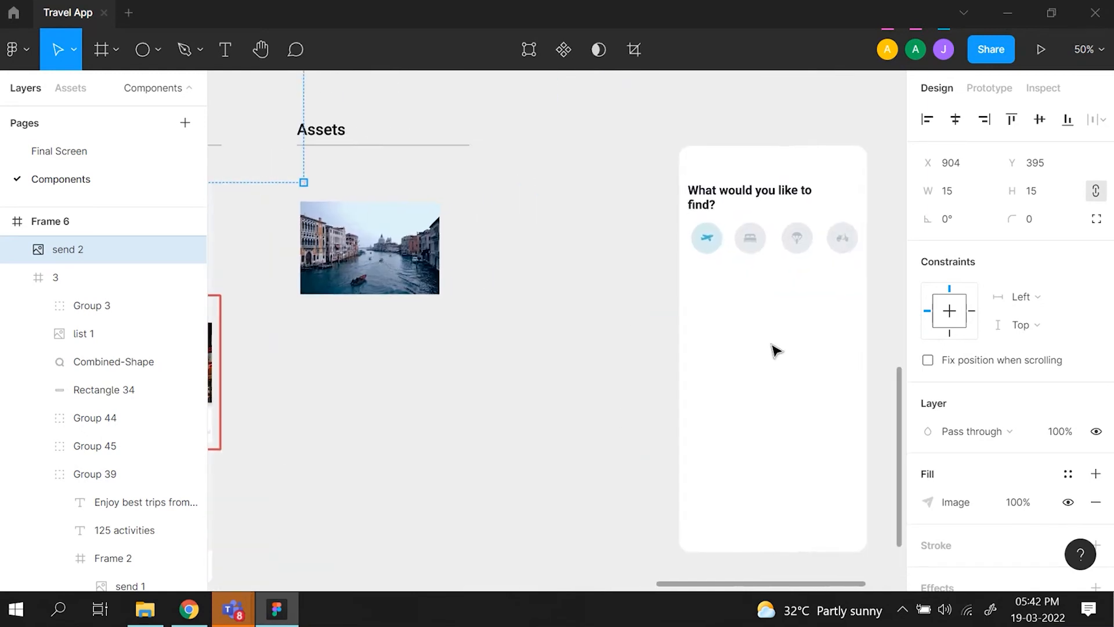
{"action": "key", "text": "minus"}
{"action": "left_click", "coordinate": [685, 350]}
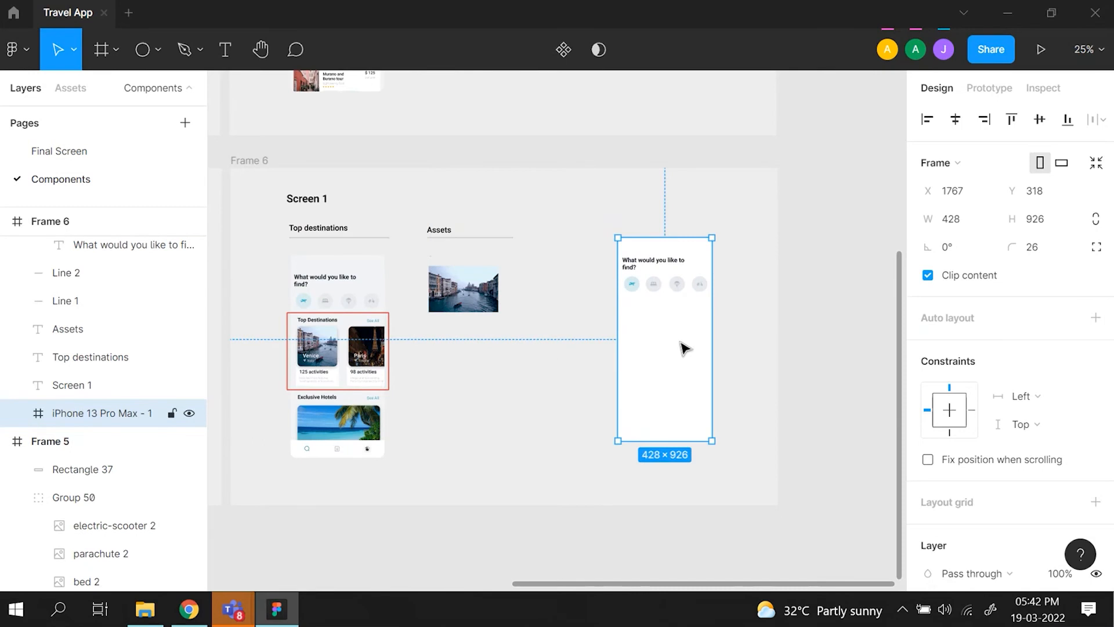
{"action": "scroll", "coordinate": [624, 359], "scroll_direction": "left", "scroll_amount": 3}
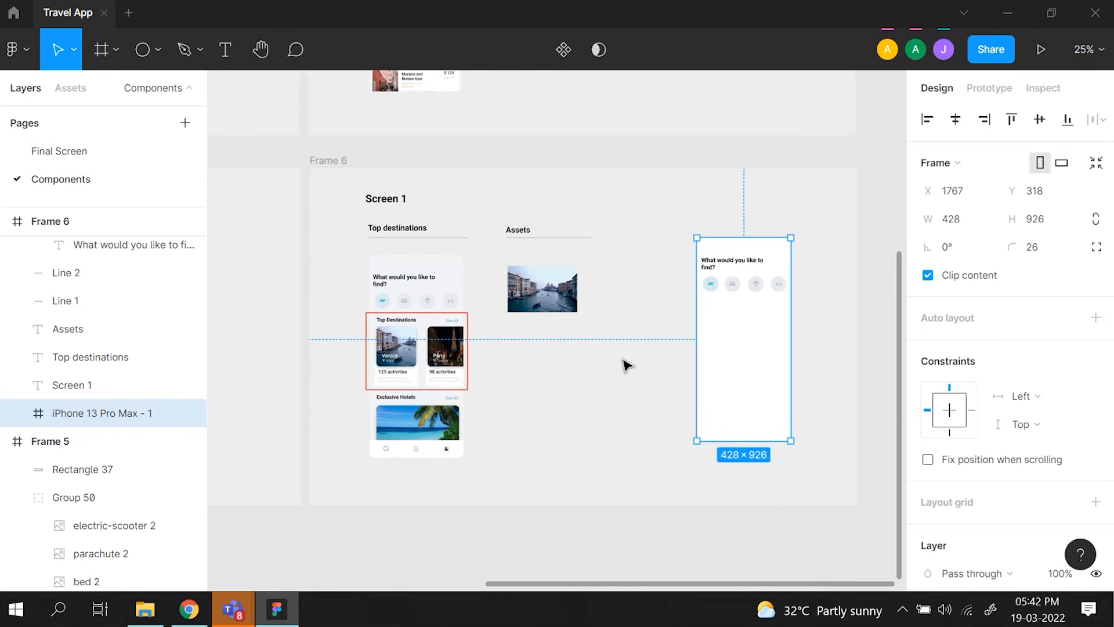
{"action": "key", "text": "minus"}
{"action": "key", "text": "plus"}
{"action": "key", "text": "plus"}
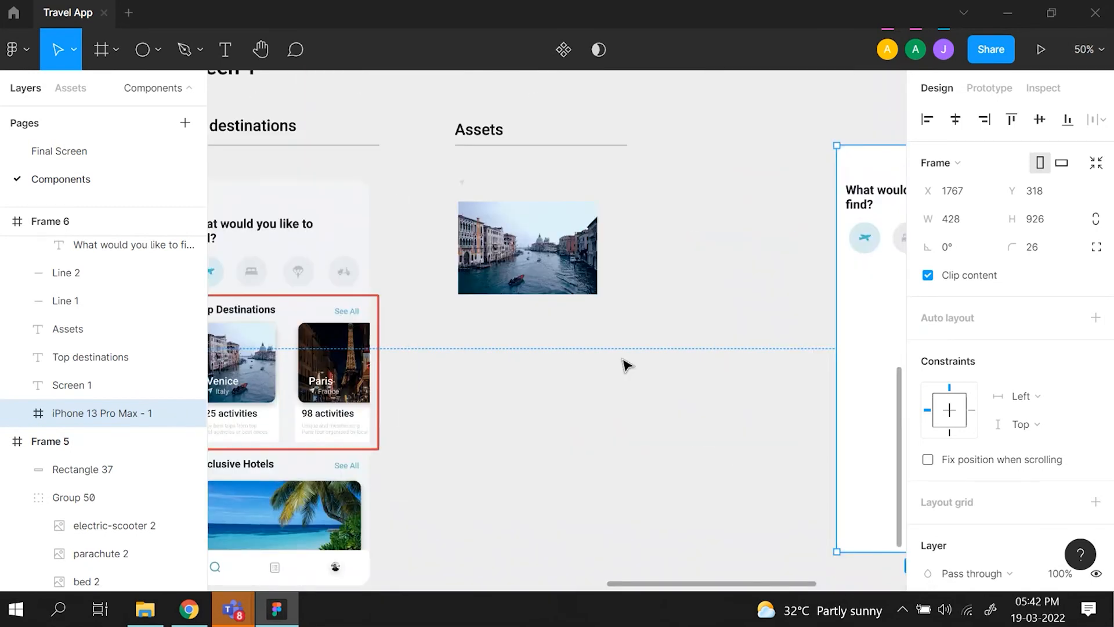
- Examine the Venice and Paris cards in the Top Destinations reference up close, including photo, location, activities and description text
{"action": "scroll", "coordinate": [625, 365], "scroll_direction": "left", "scroll_amount": 4}
{"action": "key", "text": "plus"}
{"action": "scroll", "coordinate": [625, 365], "scroll_direction": "up", "scroll_amount": 1}
{"action": "key", "text": "plus"}
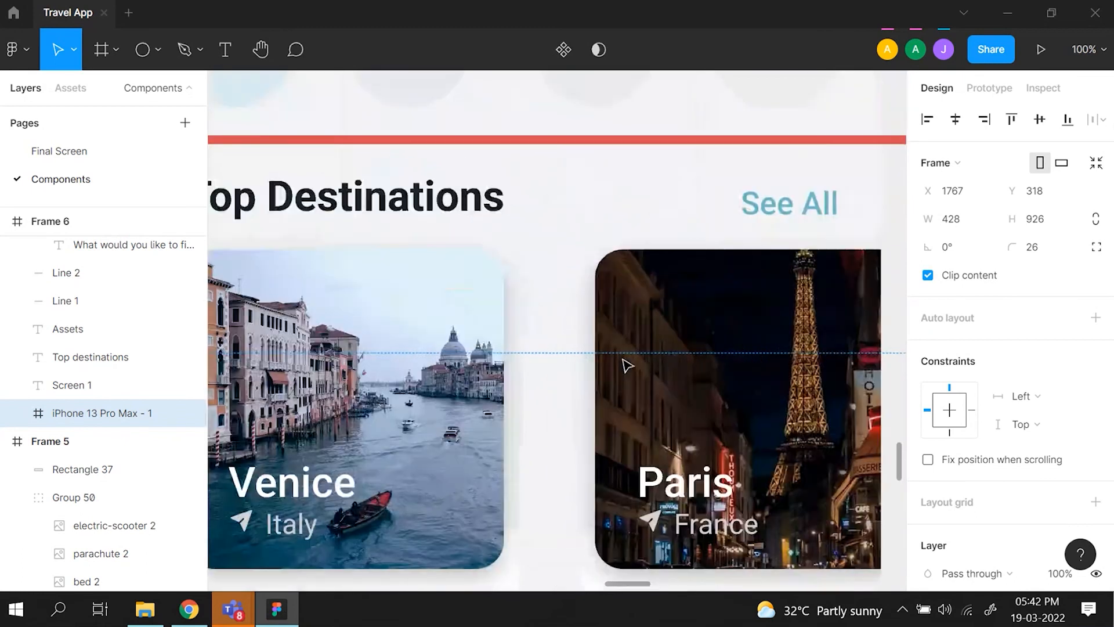
{"action": "scroll", "coordinate": [624, 362], "scroll_direction": "down", "scroll_amount": 3}
{"action": "scroll", "coordinate": [623, 363], "scroll_direction": "left", "scroll_amount": 2}
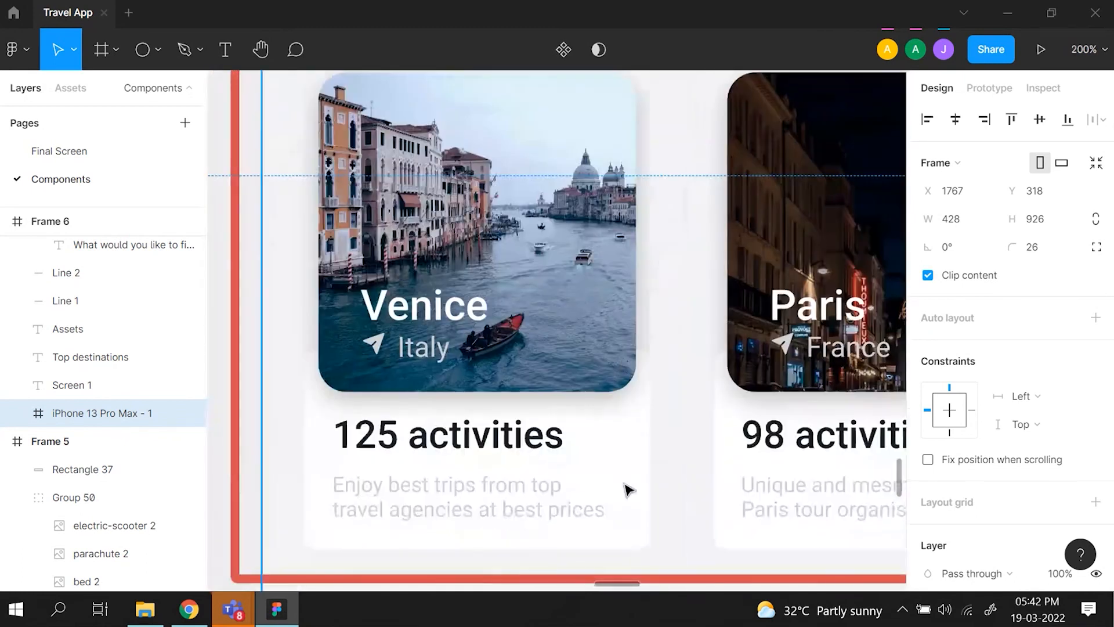
{"action": "scroll", "coordinate": [629, 488], "scroll_direction": "up", "scroll_amount": 1}
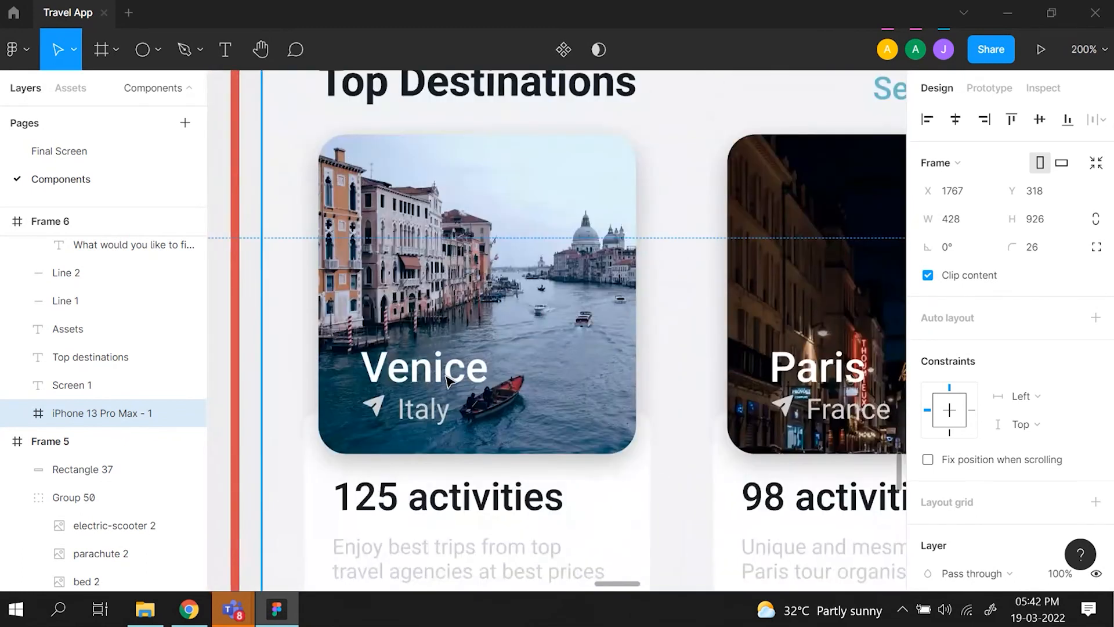
{"action": "scroll", "coordinate": [515, 330], "scroll_direction": "down", "scroll_amount": 2}
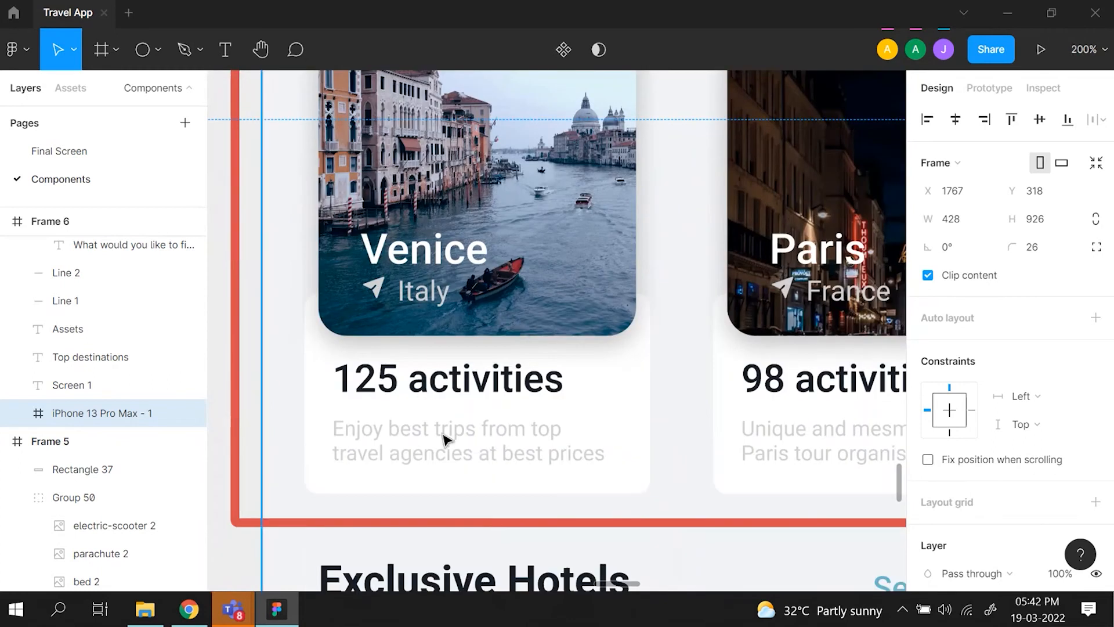
{"action": "scroll", "coordinate": [442, 441], "scroll_direction": "right", "scroll_amount": 1}
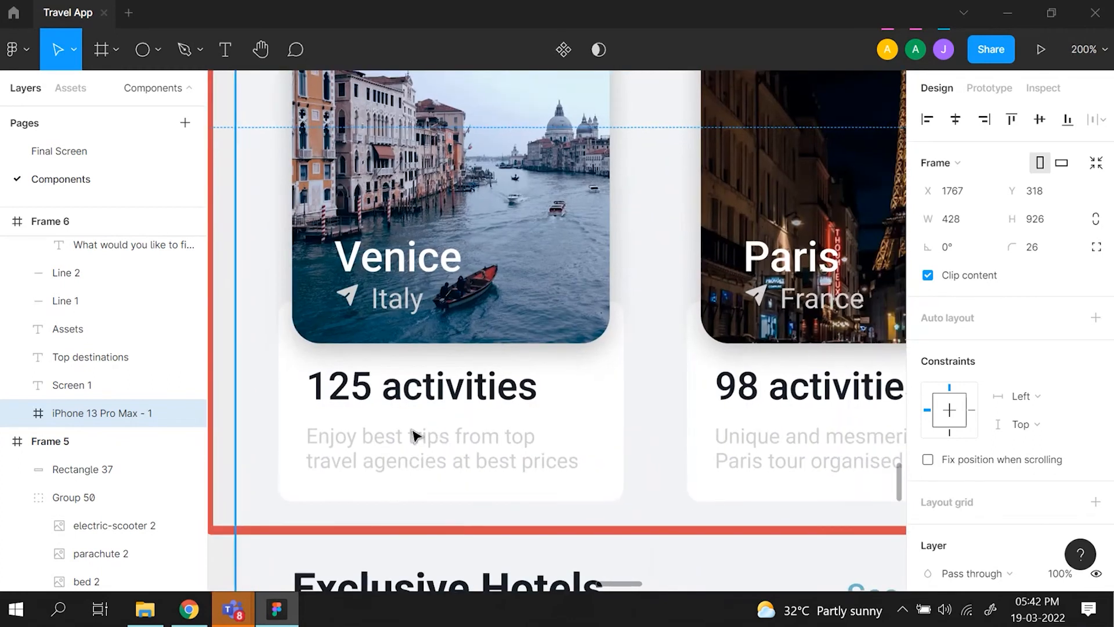
{"action": "key", "text": "shift+0"}
{"action": "scroll", "coordinate": [415, 437], "scroll_direction": "right", "scroll_amount": 1}
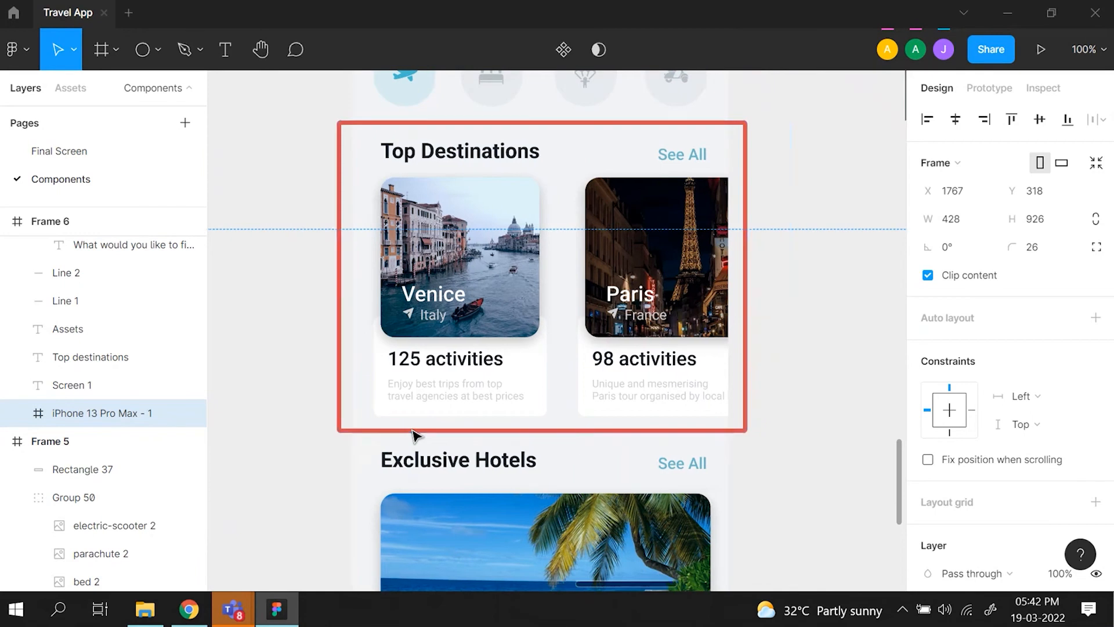
{"action": "key", "text": "ctrl+minus"}
{"action": "scroll", "coordinate": [416, 437], "scroll_direction": "right", "scroll_amount": 5}
{"action": "scroll", "coordinate": [415, 436], "scroll_direction": "up", "scroll_amount": 1}
{"action": "scroll", "coordinate": [396, 442], "scroll_direction": "left", "scroll_amount": 2}
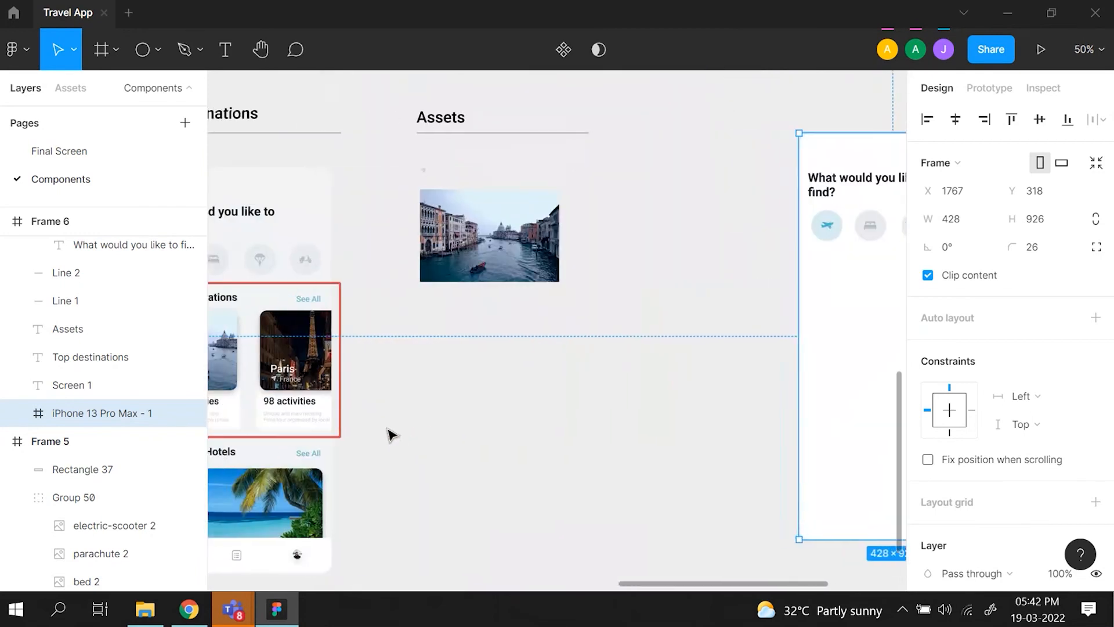
{"action": "left_click", "coordinate": [154, 51]}
{"action": "left_click", "coordinate": [160, 91]}
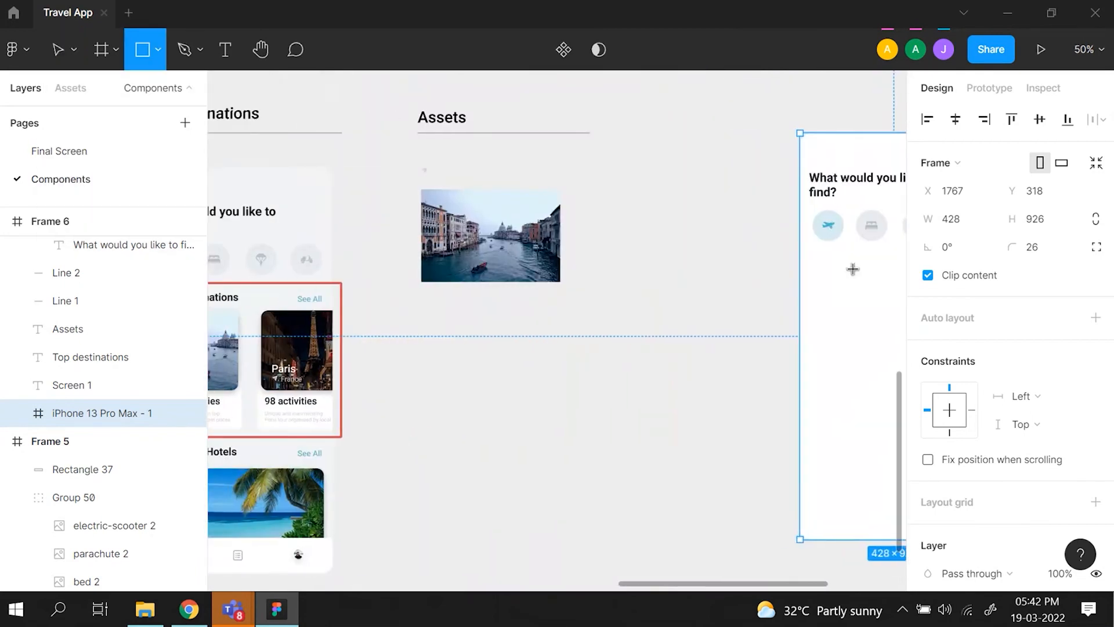
{"action": "scroll", "coordinate": [796, 279], "scroll_direction": "left", "scroll_amount": 5}
{"action": "left_click", "coordinate": [56, 52]}
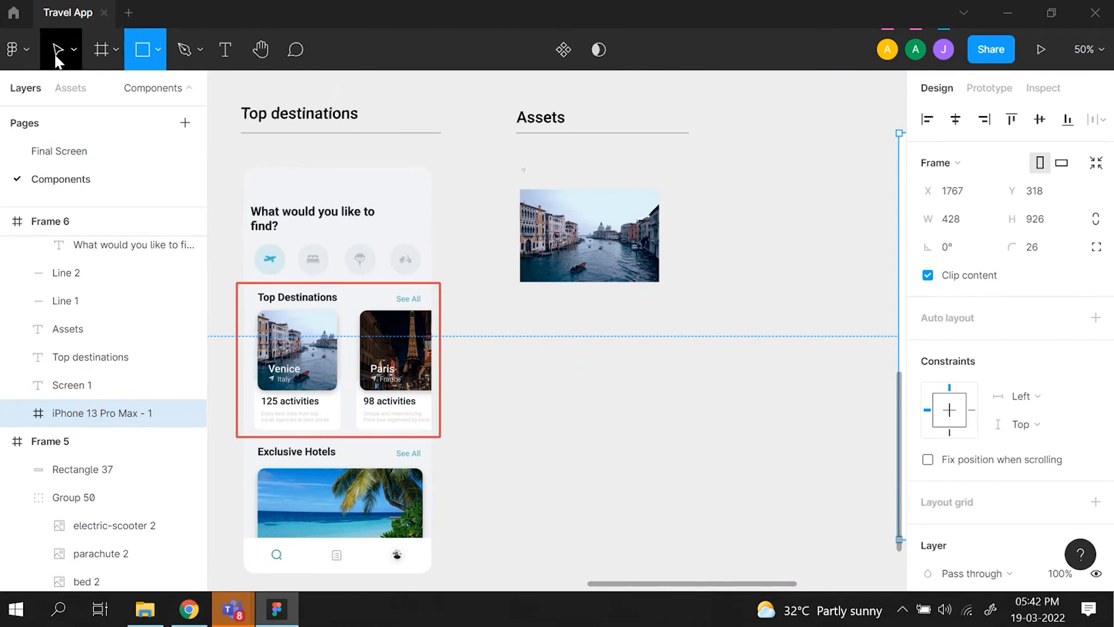
- Add the text "Top Destinations" below the icon row in the phone frame and widen its box to 380 px
{"action": "left_click", "coordinate": [224, 58]}
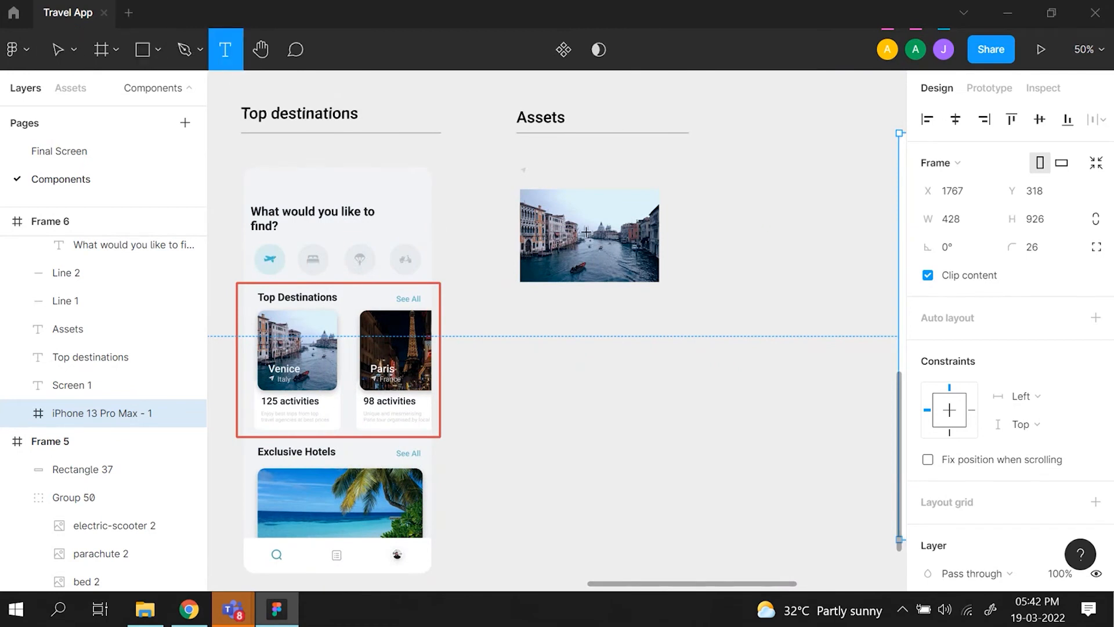
{"action": "scroll", "coordinate": [586, 232], "scroll_direction": "right", "scroll_amount": 7}
{"action": "left_click_drag", "start_coordinate": [509, 260], "coordinate": [609, 286]}
{"action": "type", "text": "Top "}
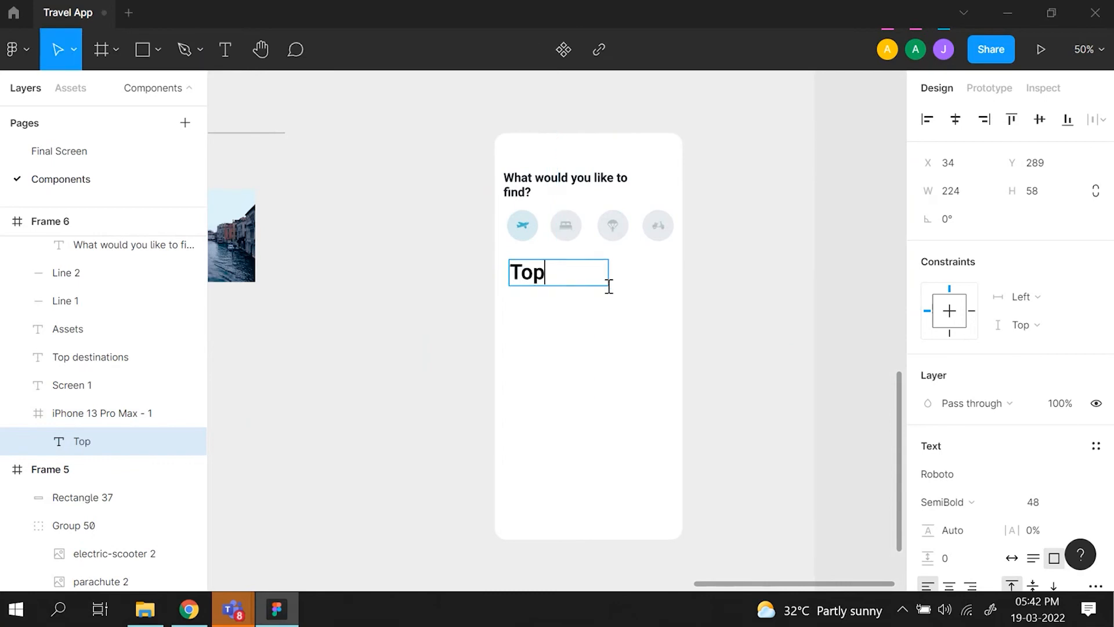
{"action": "type", "text": "Destinations"}
{"action": "key", "text": "Escape"}
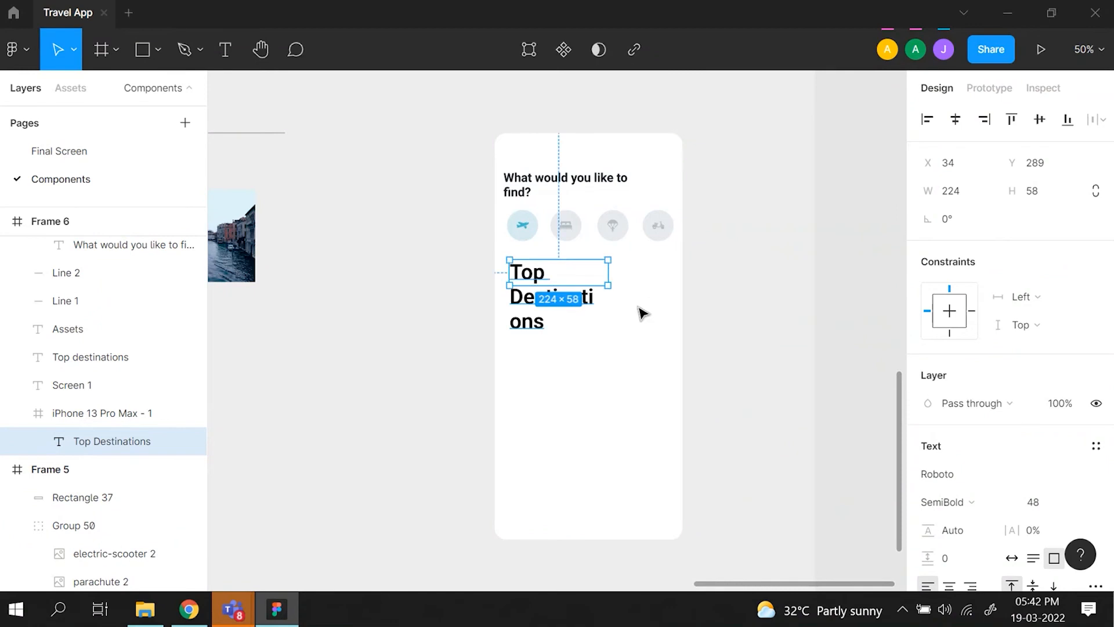
{"action": "left_click_drag", "start_coordinate": [603, 274], "coordinate": [677, 271]}
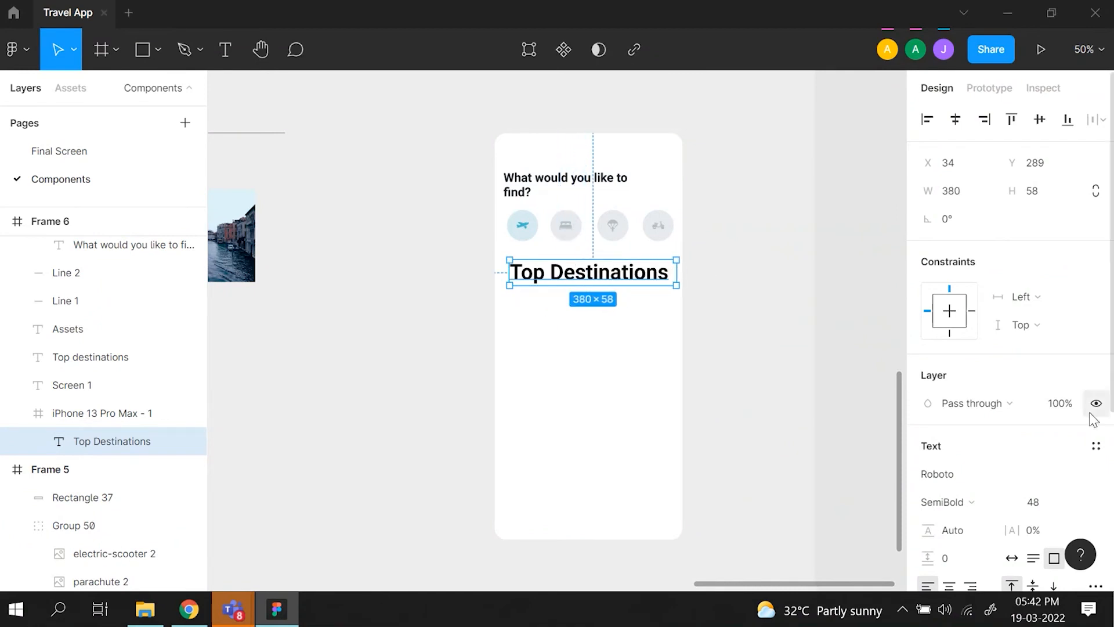
- Set the new "Top Destinations" heading's font size to 24
{"action": "scroll", "coordinate": [1083, 501], "scroll_direction": "down", "scroll_amount": 1}
{"action": "scroll", "coordinate": [1082, 500], "scroll_direction": "down", "scroll_amount": 1}
{"action": "left_click", "coordinate": [1080, 426]}
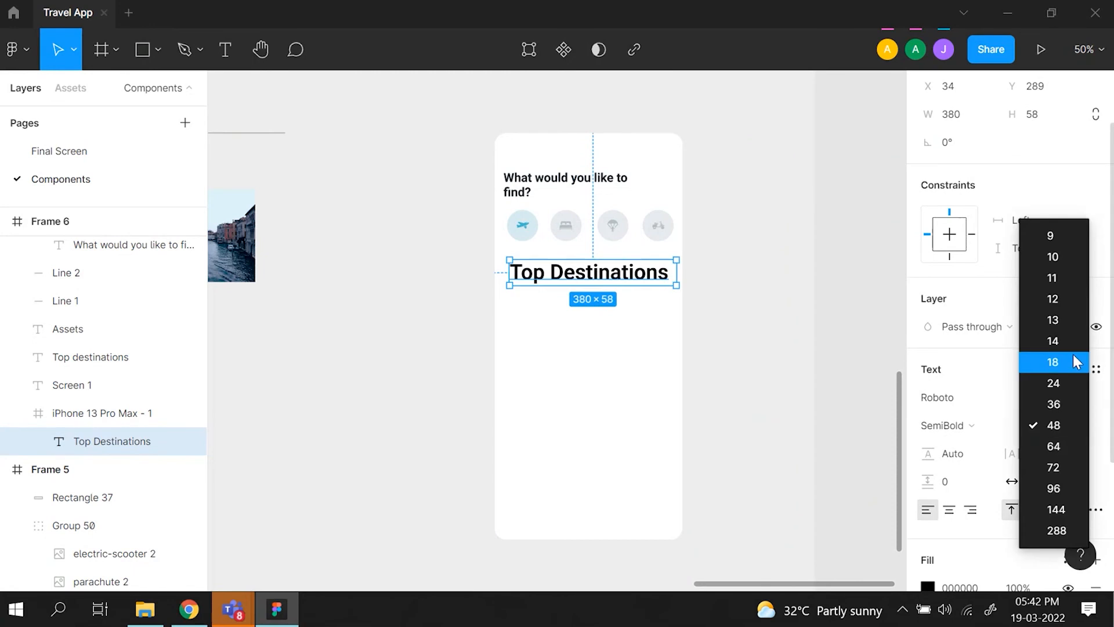
{"action": "left_click", "coordinate": [1077, 362]}
{"action": "left_click", "coordinate": [1080, 426]}
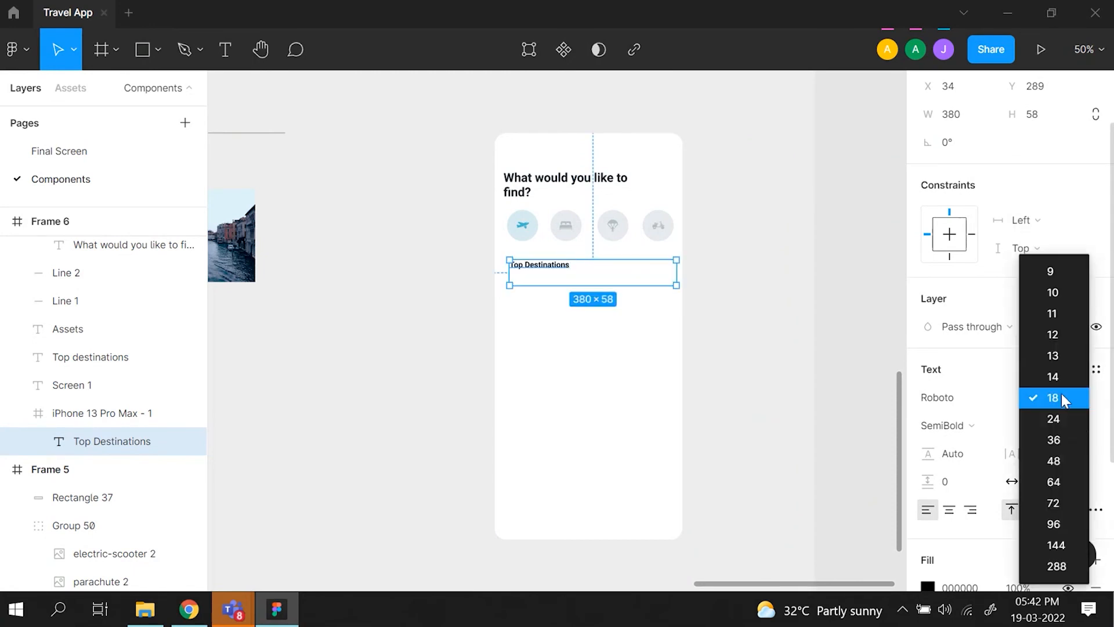
{"action": "left_click", "coordinate": [1057, 424]}
- Check the reference heading's text properties and switch the new "Top Destinations" heading to auto width
{"action": "scroll", "coordinate": [582, 329], "scroll_direction": "left", "scroll_amount": 10}
{"action": "left_click", "coordinate": [414, 301]}
{"action": "left_click", "coordinate": [414, 302]}
{"action": "scroll", "coordinate": [652, 326], "scroll_direction": "right", "scroll_amount": 10}
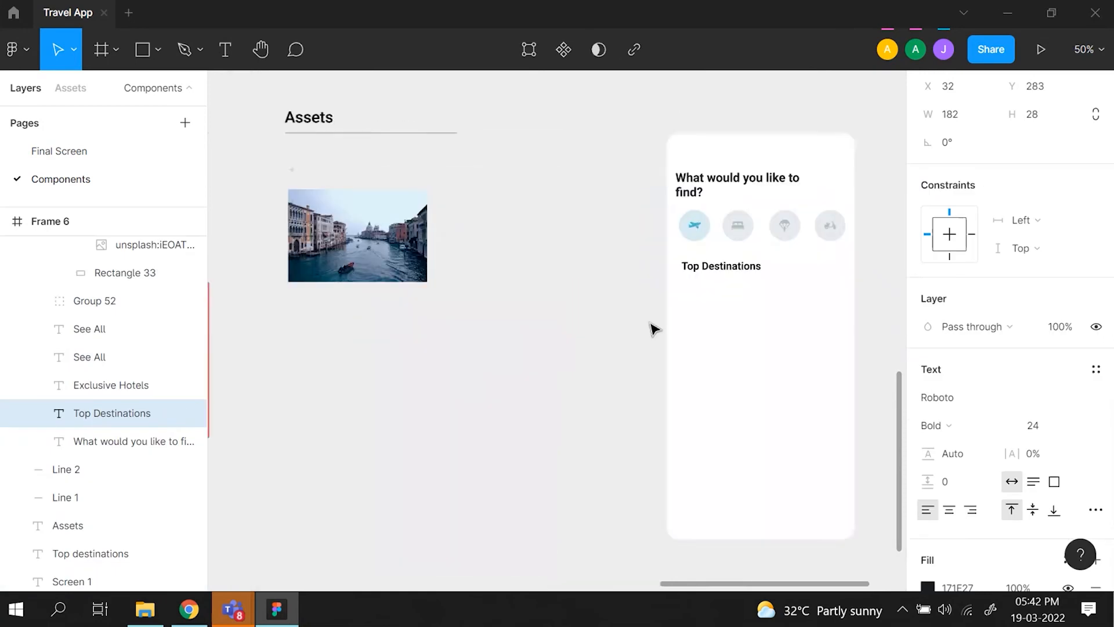
{"action": "left_click", "coordinate": [664, 277]}
{"action": "double_click", "coordinate": [661, 274]}
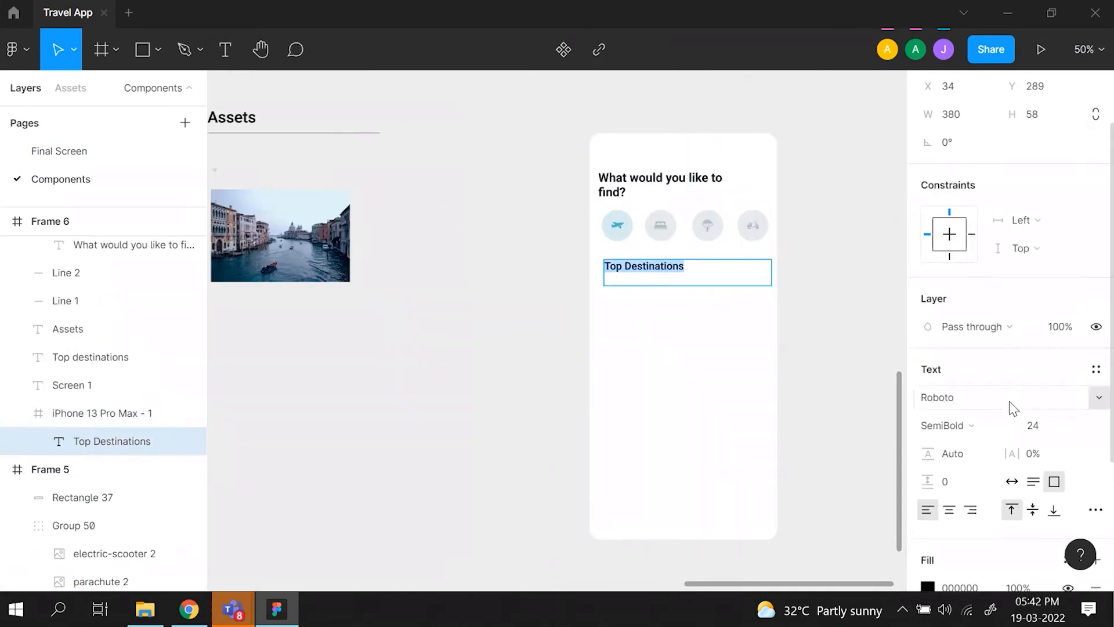
{"action": "left_click", "coordinate": [1012, 481]}
{"action": "key", "text": "Escape"}
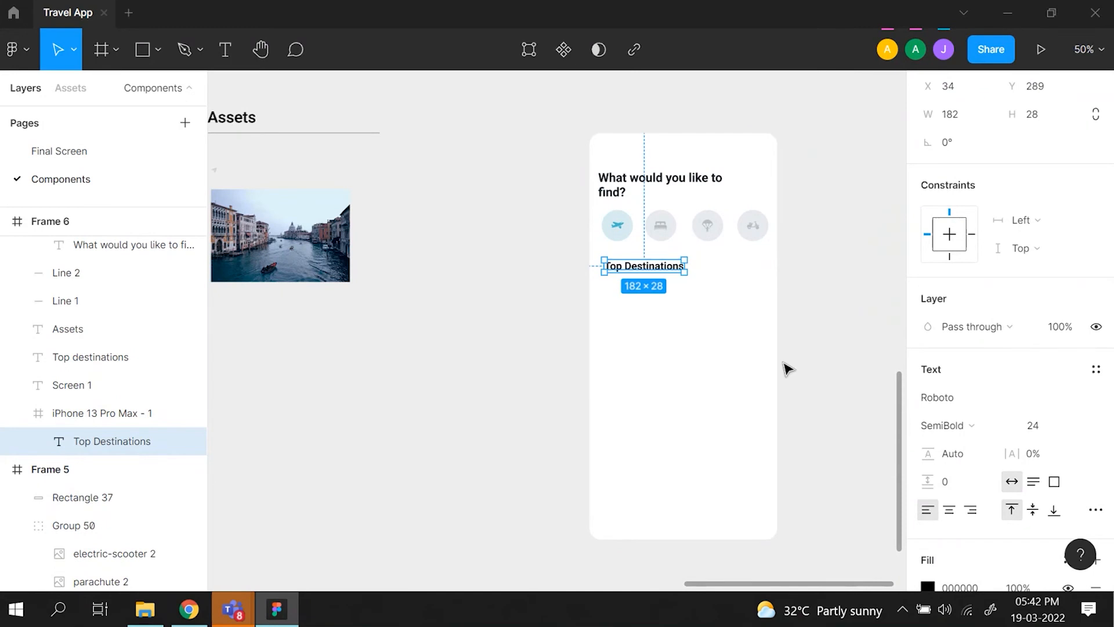
- Nudge the "Top Destinations" heading left to X 16, in line with the "What would you like to find?" heading
{"action": "scroll", "coordinate": [783, 366], "scroll_direction": "left", "scroll_amount": 4}
{"action": "key", "text": "alt"}
{"action": "key", "text": "shift+Left"}
{"action": "key", "text": "alt"}
{"action": "key", "text": "shift+Left"}
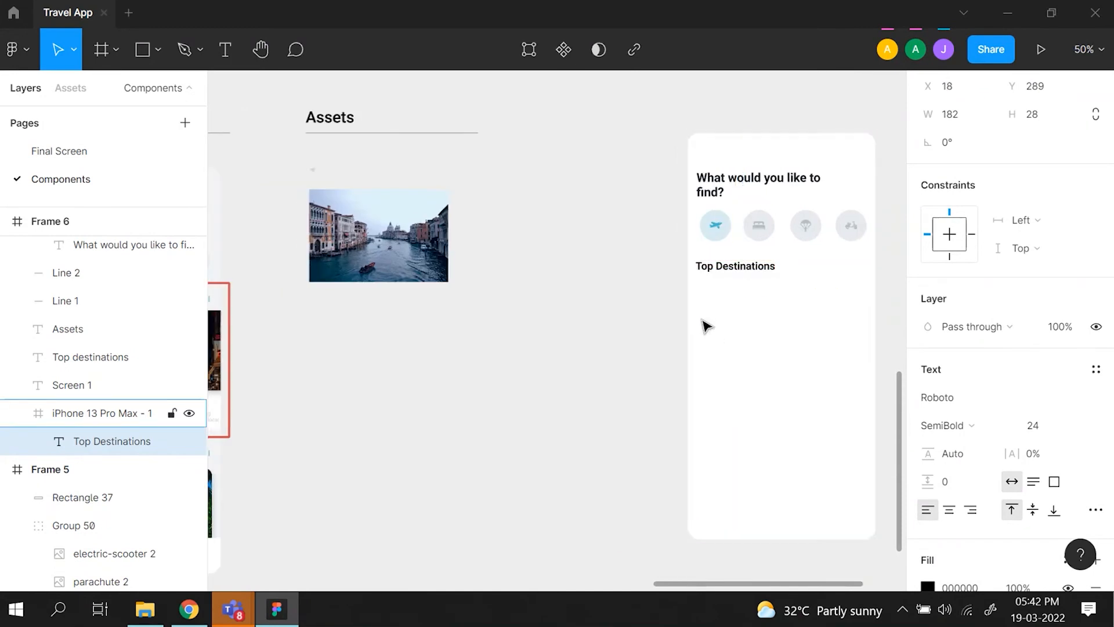
- Draw a rectangle of about 216 × 204 px below the "Top Destinations" heading for the first destination card
{"action": "scroll", "coordinate": [706, 324], "scroll_direction": "down", "scroll_amount": 2}
{"action": "scroll", "coordinate": [706, 324], "scroll_direction": "left", "scroll_amount": 2}
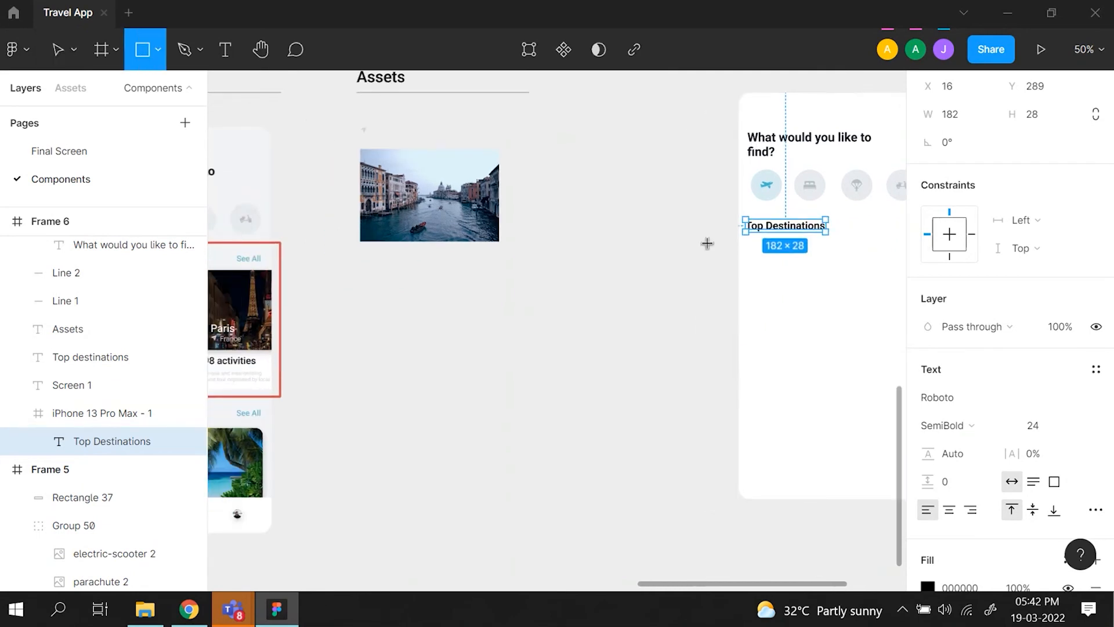
{"action": "scroll", "coordinate": [707, 243], "scroll_direction": "right", "scroll_amount": 3}
{"action": "left_click_drag", "start_coordinate": [639, 246], "coordinate": [733, 336]}
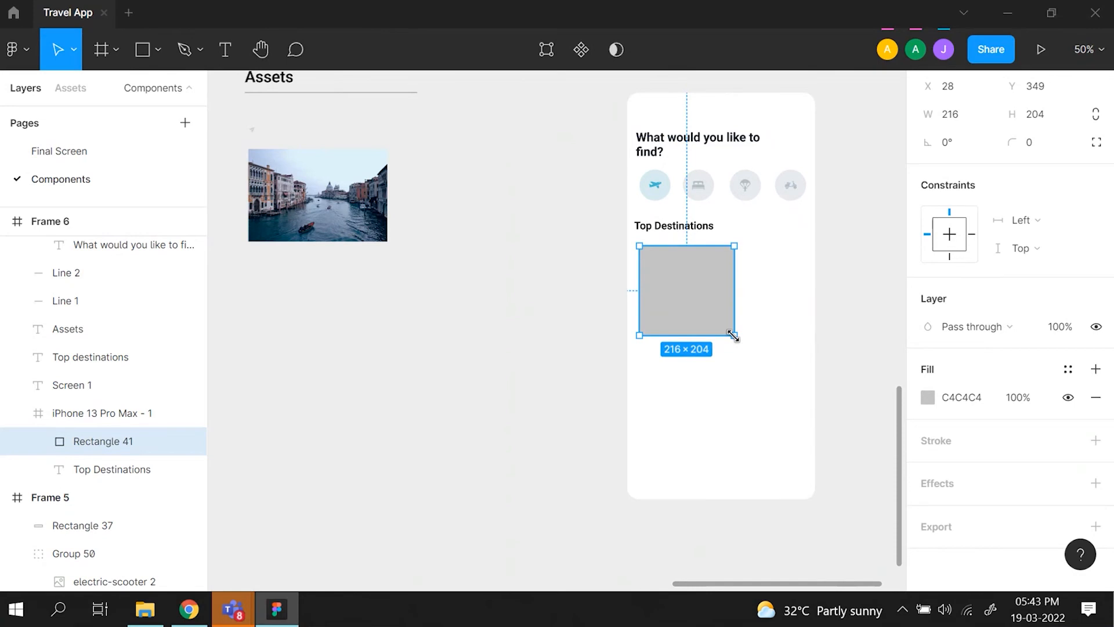
- Compare the card rectangle with the reference cards and set its corner radius to 12
{"action": "scroll", "coordinate": [687, 312], "scroll_direction": "left", "scroll_amount": 5}
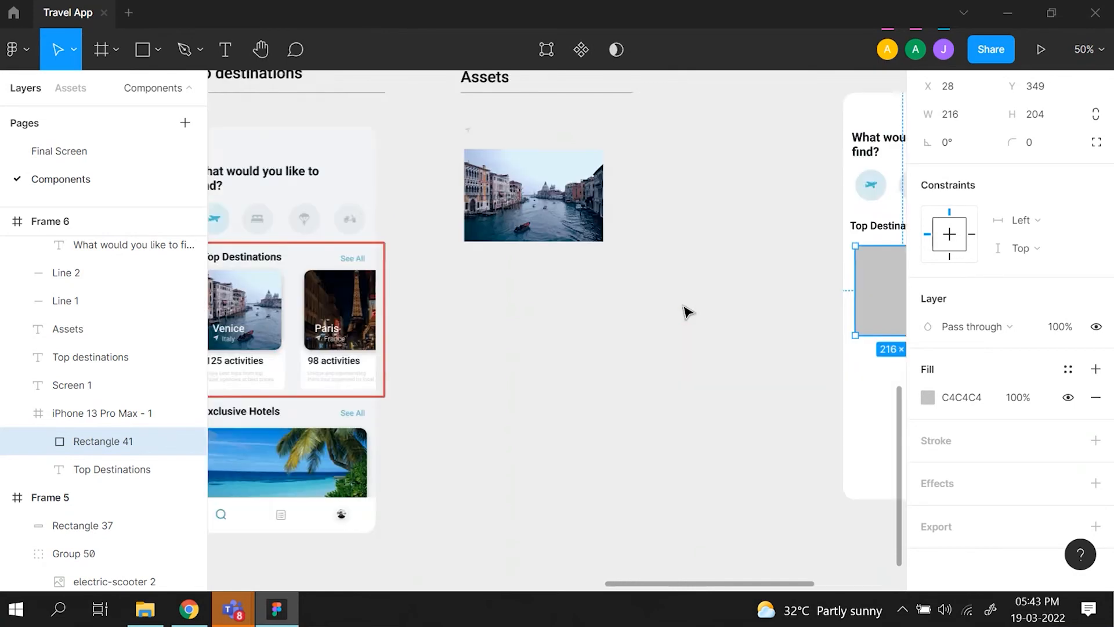
{"action": "scroll", "coordinate": [687, 312], "scroll_direction": "right", "scroll_amount": 3}
{"action": "scroll", "coordinate": [687, 312], "scroll_direction": "left", "scroll_amount": 1}
{"action": "scroll", "coordinate": [687, 312], "scroll_direction": "right", "scroll_amount": 3}
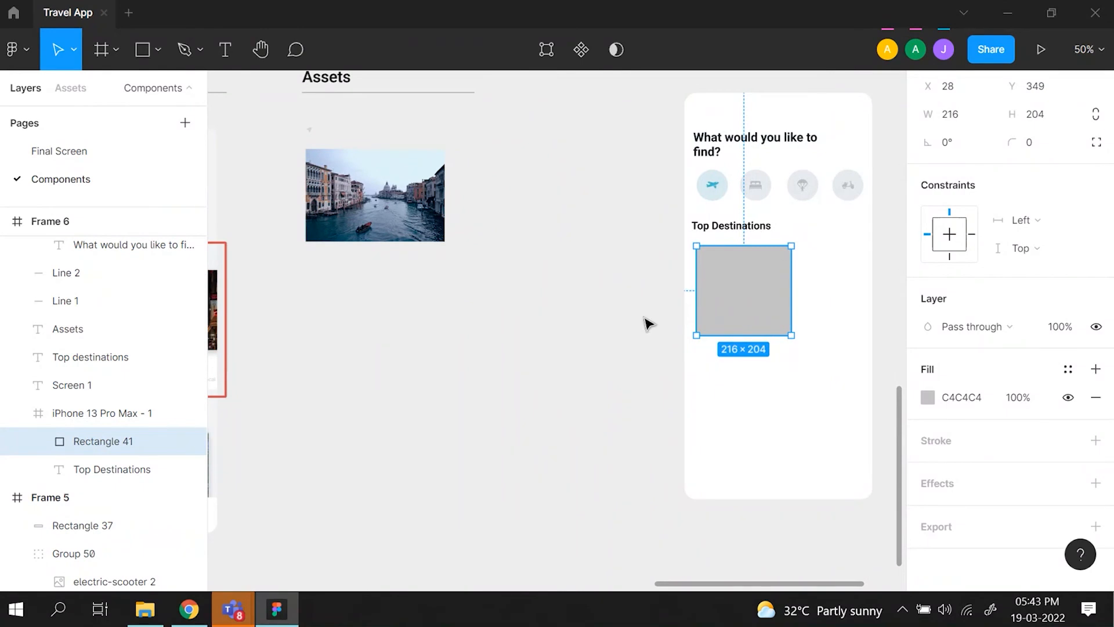
{"action": "left_click", "coordinate": [1040, 147]}
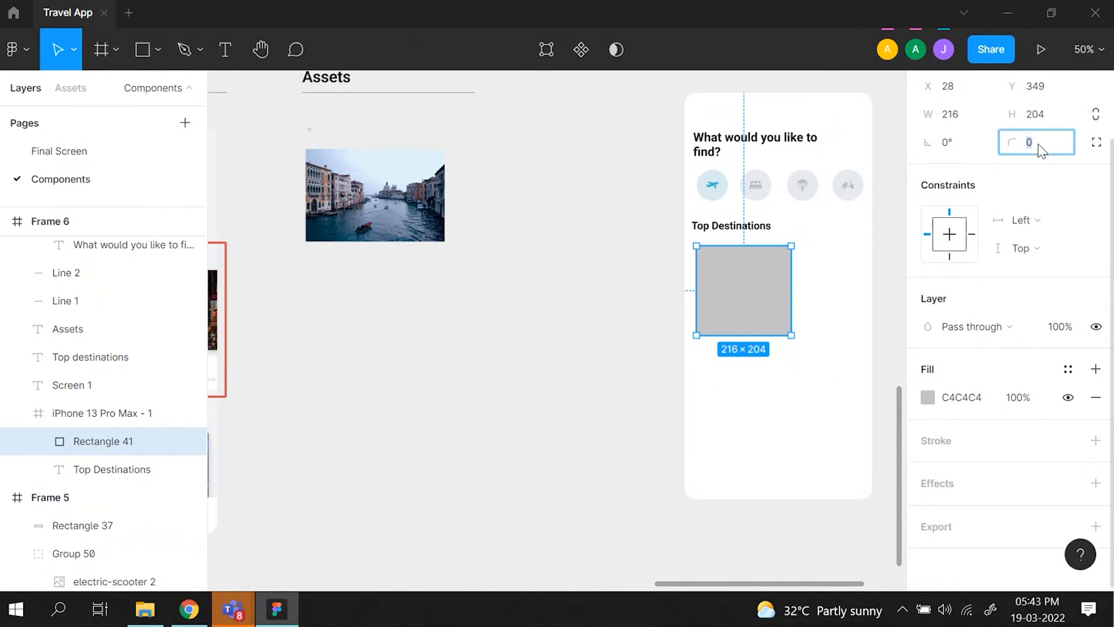
{"action": "type", "text": "12"}
{"action": "key", "text": "Return"}
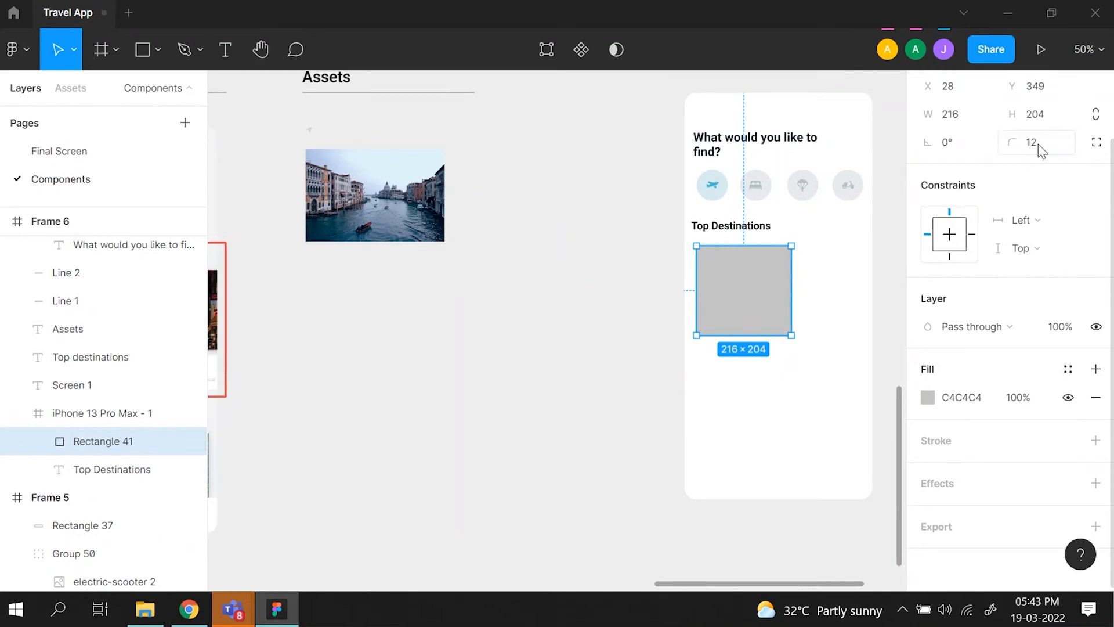
{"action": "left_click", "coordinate": [778, 430]}
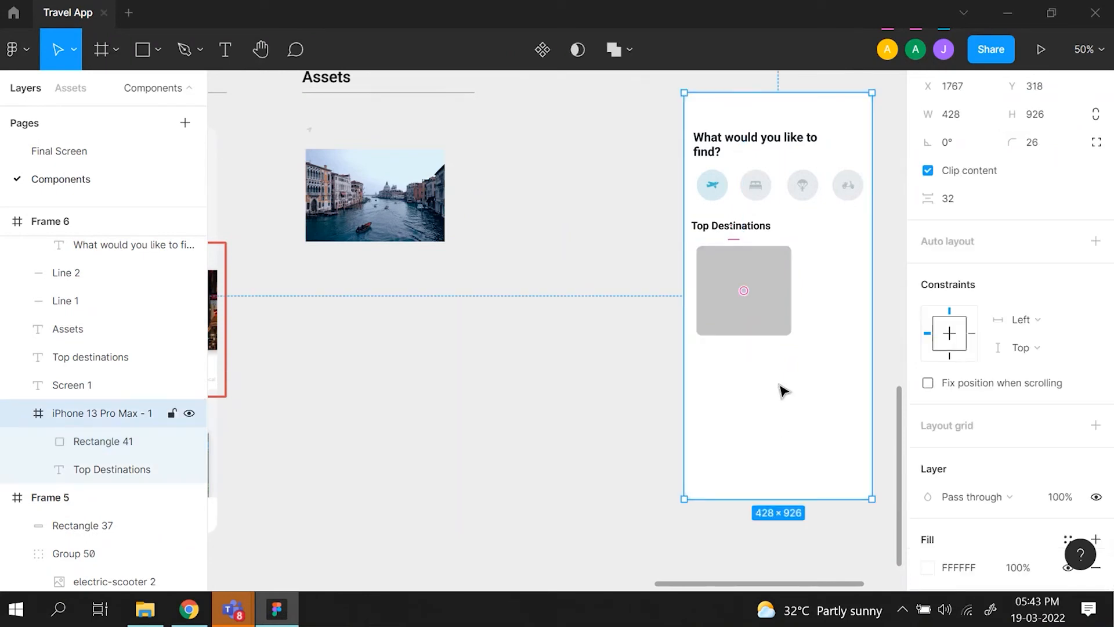
{"action": "left_click", "coordinate": [784, 303]}
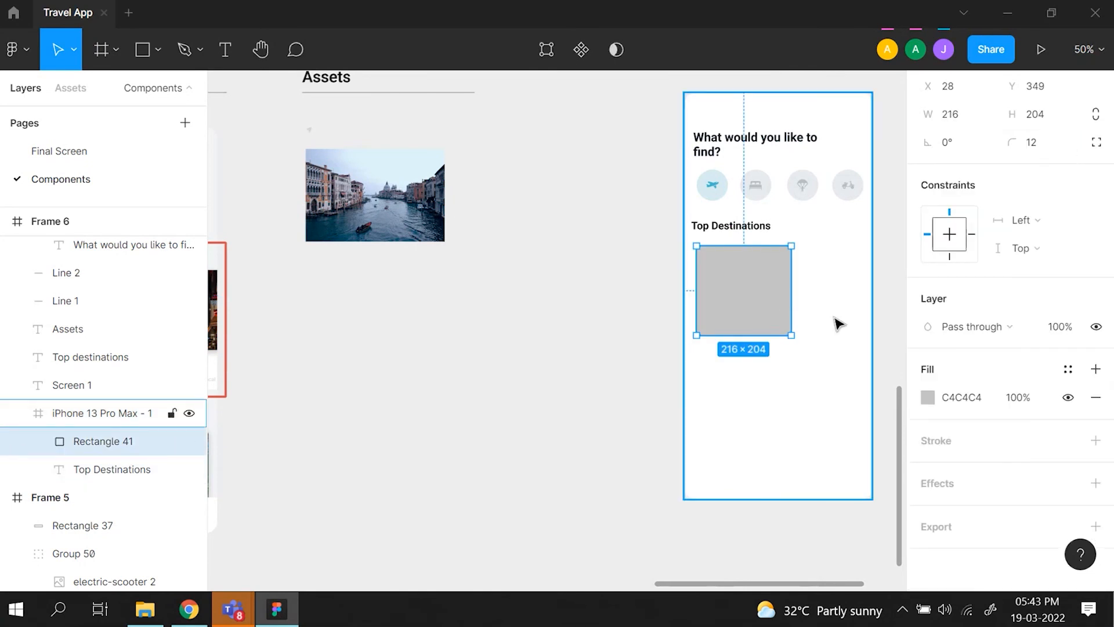
- Duplicate the Venice photo from the Assets area and place the copy over the card rectangle below the new "Top Destinations" heading
{"action": "scroll", "coordinate": [841, 325], "scroll_direction": "right", "scroll_amount": 2}
{"action": "scroll", "coordinate": [621, 366], "scroll_direction": "left", "scroll_amount": 4}
{"action": "left_click", "coordinate": [547, 378]}
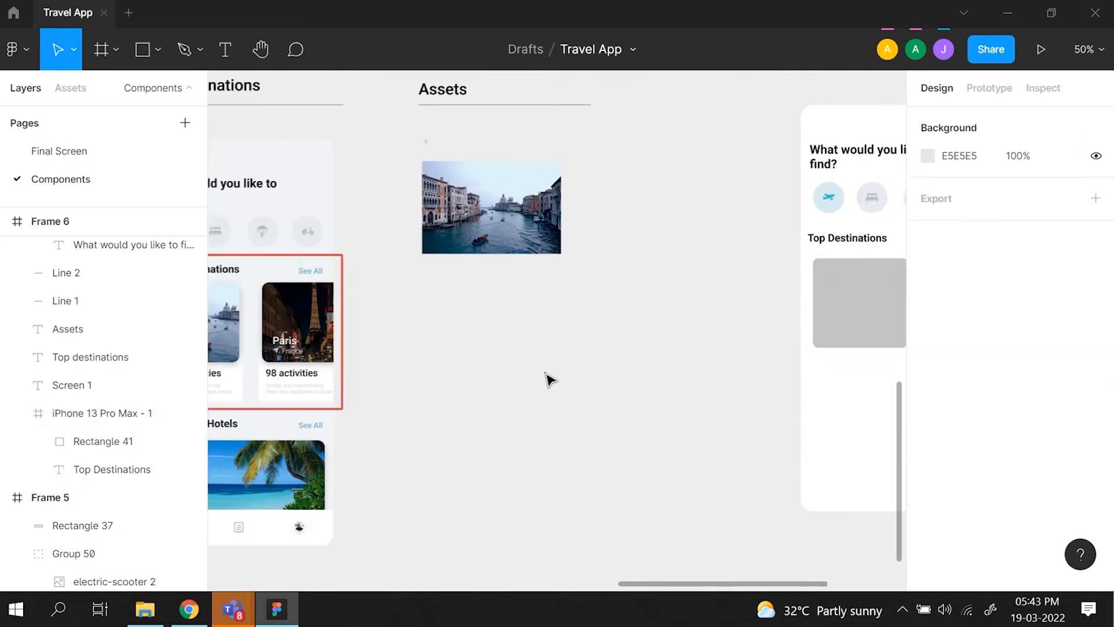
{"action": "scroll", "coordinate": [547, 377], "scroll_direction": "left", "scroll_amount": 4}
{"action": "left_click", "coordinate": [582, 234]}
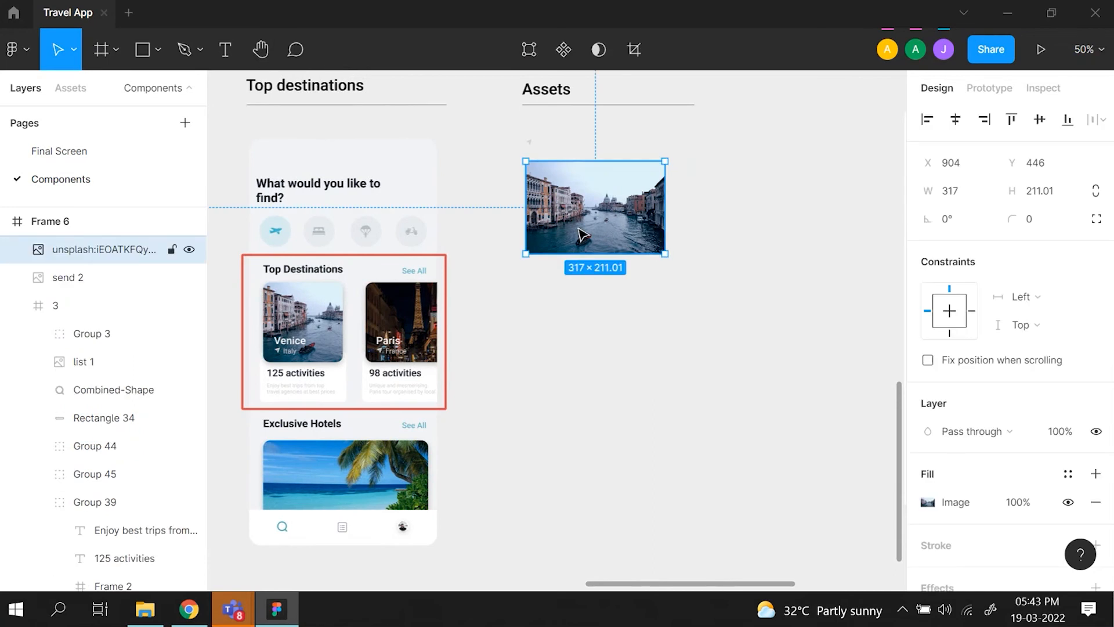
{"action": "scroll", "coordinate": [498, 207], "scroll_direction": "right", "scroll_amount": 5}
{"action": "key", "text": "ctrl+d"}
{"action": "left_click_drag", "start_coordinate": [450, 196], "coordinate": [827, 291]}
{"action": "key", "text": "ctrl+plus"}
{"action": "scroll", "coordinate": [828, 291], "scroll_direction": "right", "scroll_amount": 9}
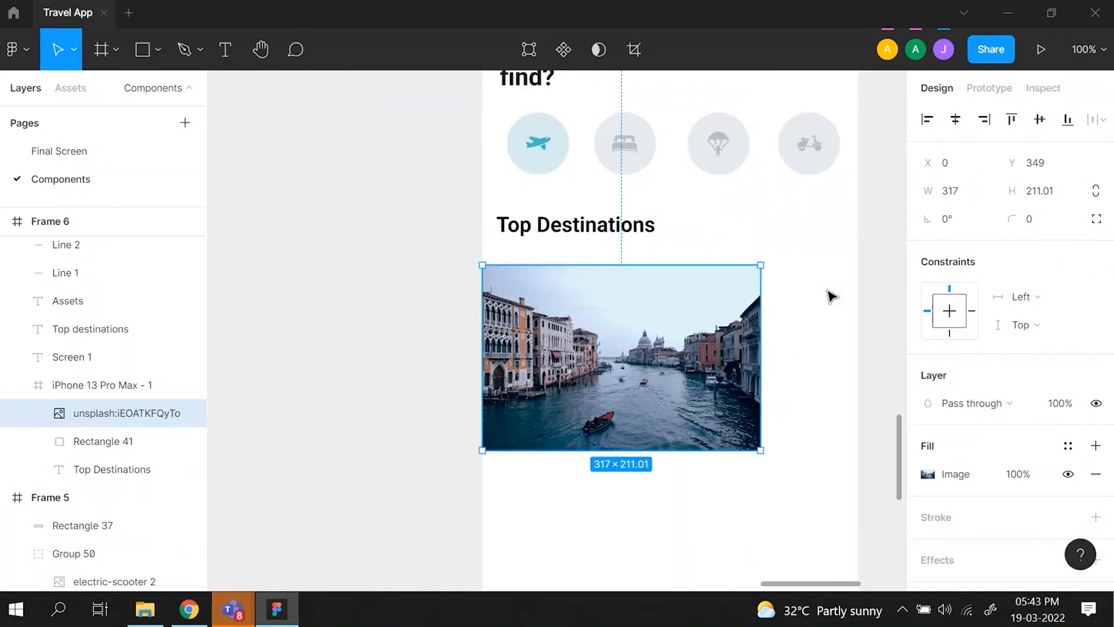
- Scale the copied Venice photo proportionally to about 264 × 176 px and place it at X 16, Y 375 over the card rectangle
{"action": "left_click_drag", "start_coordinate": [757, 264], "coordinate": [711, 298]}
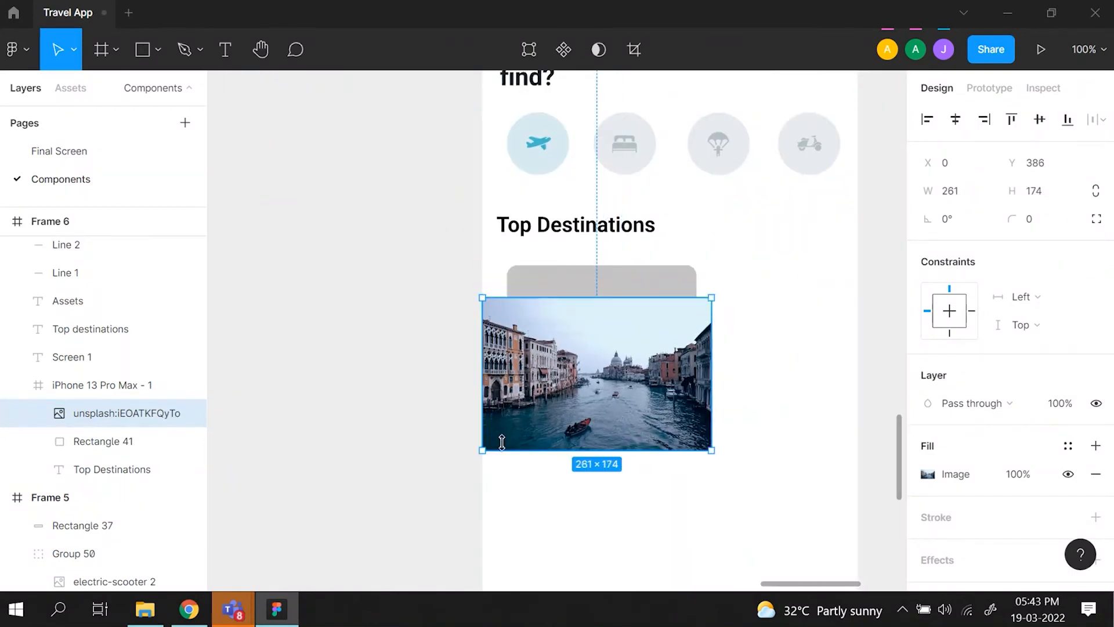
{"action": "left_click_drag", "start_coordinate": [544, 410], "coordinate": [564, 390]}
{"action": "left_click_drag", "start_coordinate": [729, 439], "coordinate": [803, 479]}
{"action": "key", "text": "Escape"}
{"action": "mouse_move", "coordinate": [652, 390]}
{"action": "left_mouse_down"}
{"action": "mouse_move", "coordinate": [667, 365]}
{"action": "mouse_move", "coordinate": [641, 369]}
{"action": "mouse_move", "coordinate": [648, 376]}
{"action": "left_mouse_up"}
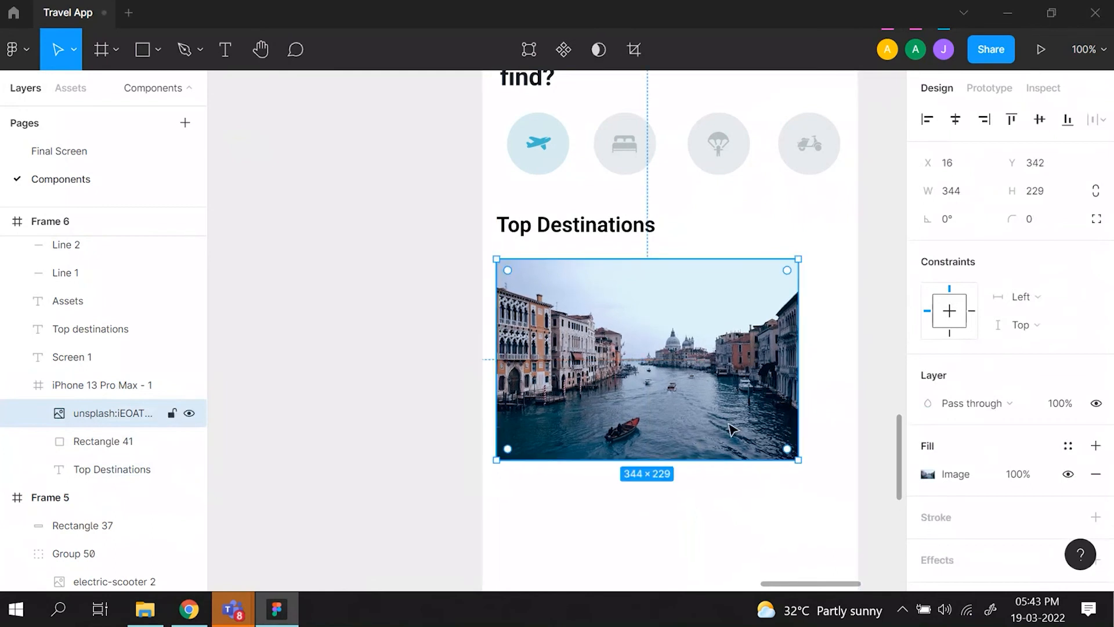
{"action": "left_click_drag", "start_coordinate": [798, 461], "coordinate": [706, 413]}
{"action": "mouse_move", "coordinate": [561, 356]}
{"action": "left_mouse_down"}
{"action": "mouse_move", "coordinate": [572, 382]}
{"action": "mouse_move", "coordinate": [550, 362]}
{"action": "left_mouse_up"}
{"action": "key", "text": "ctrl+minus"}
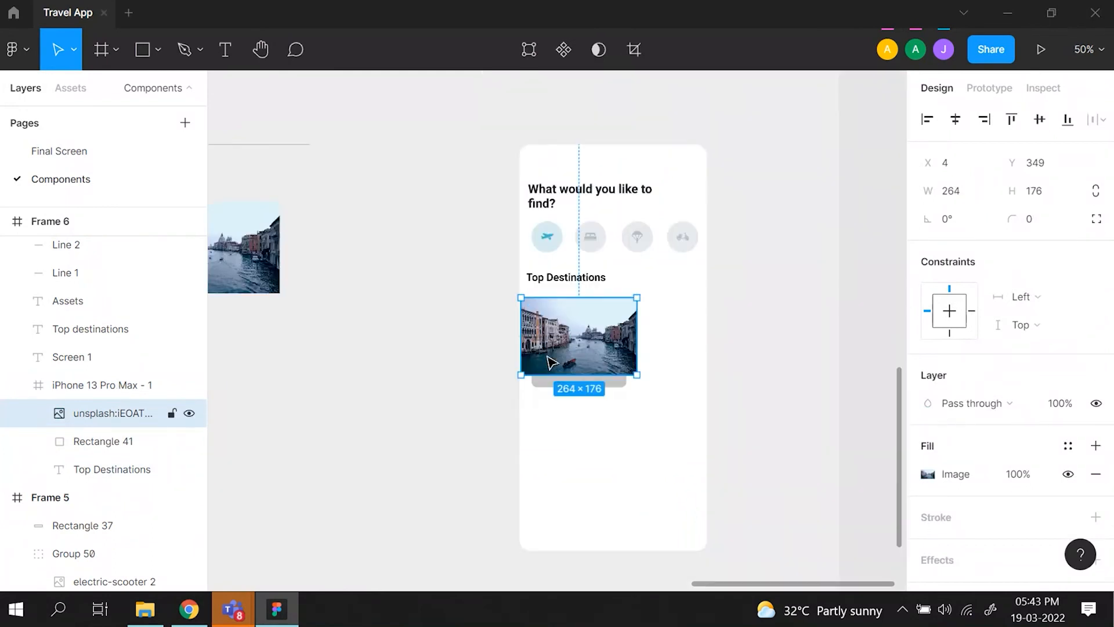
{"action": "scroll", "coordinate": [550, 362], "scroll_direction": "left", "scroll_amount": 6}
{"action": "scroll", "coordinate": [550, 362], "scroll_direction": "right", "scroll_amount": 3}
{"action": "left_click_drag", "start_coordinate": [787, 337], "coordinate": [792, 349]}
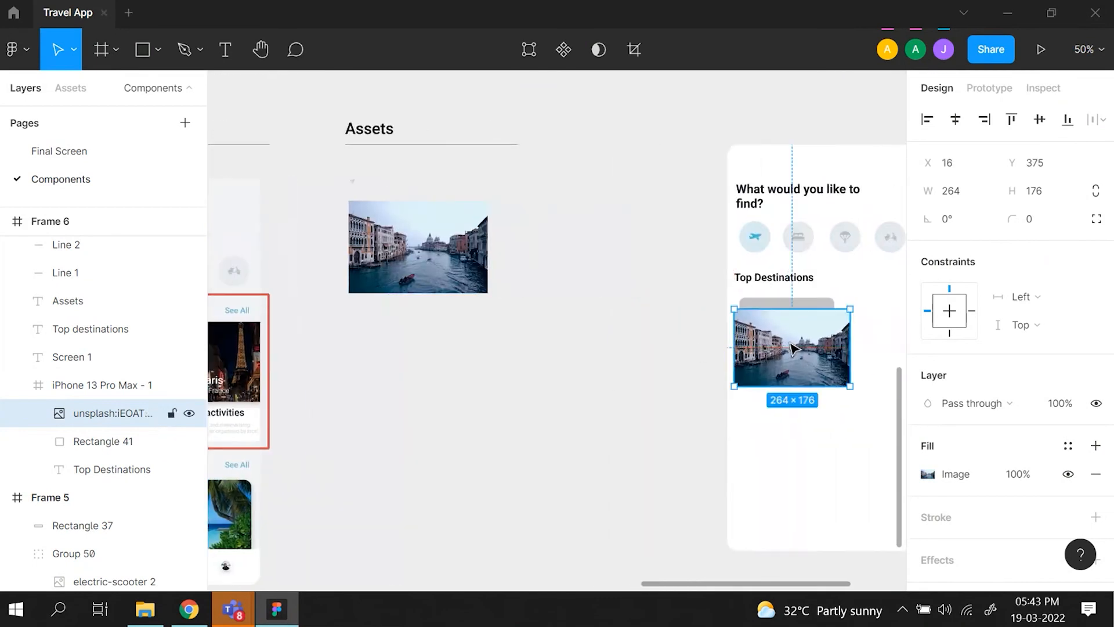
- Scale the copied Venice photo to about 302 × 201 px and line it up with the card rectangle at X 28, Y 352
{"action": "key", "text": "ctrl+plus"}
{"action": "scroll", "coordinate": [792, 348], "scroll_direction": "right", "scroll_amount": 5}
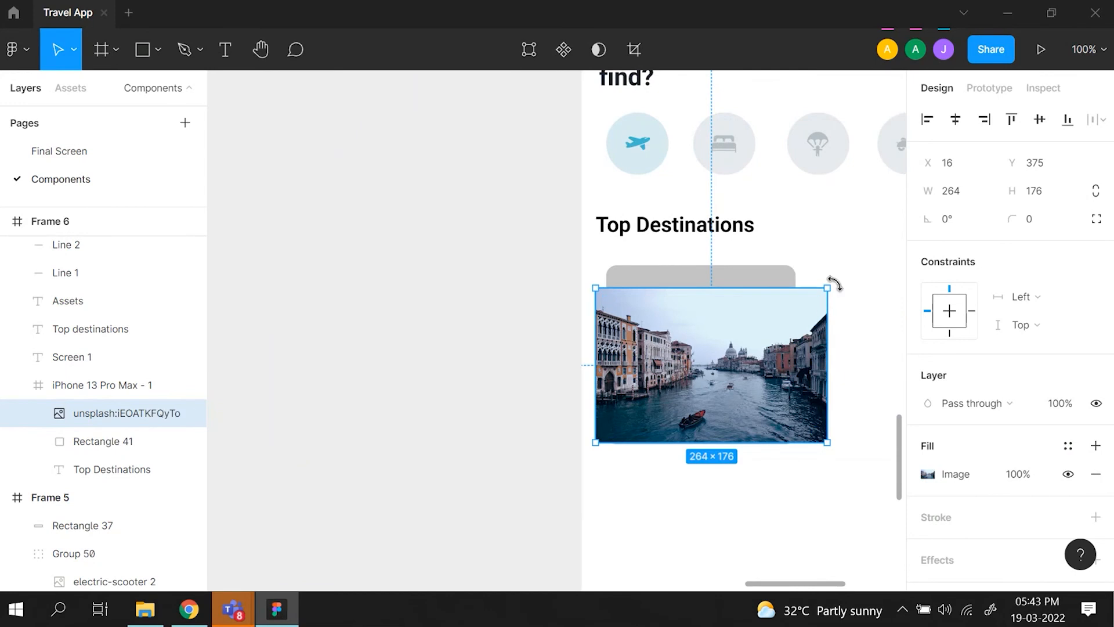
{"action": "left_click_drag", "start_coordinate": [840, 279], "coordinate": [911, 232]}
{"action": "left_click_drag", "start_coordinate": [804, 318], "coordinate": [810, 346]}
{"action": "left_click_drag", "start_coordinate": [603, 470], "coordinate": [655, 425]}
{"action": "left_click_drag", "start_coordinate": [813, 352], "coordinate": [776, 354]}
- Duplicate the Venice image frame from the reference card and place the copy beside the new phone frame
{"action": "scroll", "coordinate": [776, 354], "scroll_direction": "down", "scroll_amount": 6}
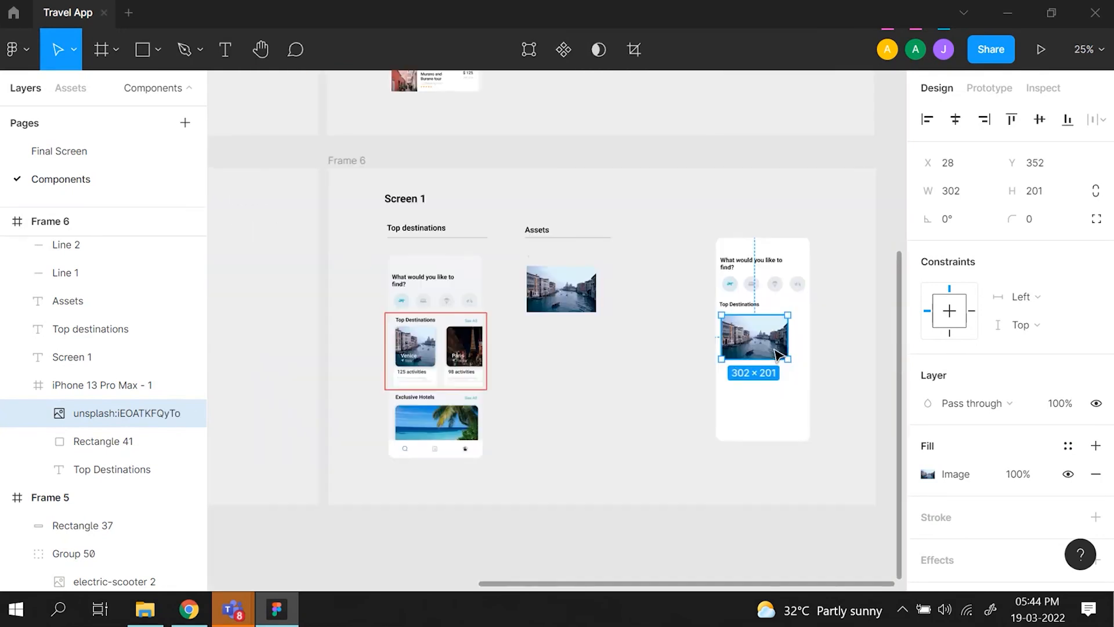
{"action": "double_click", "coordinate": [438, 354]}
{"action": "double_click", "coordinate": [438, 354]}
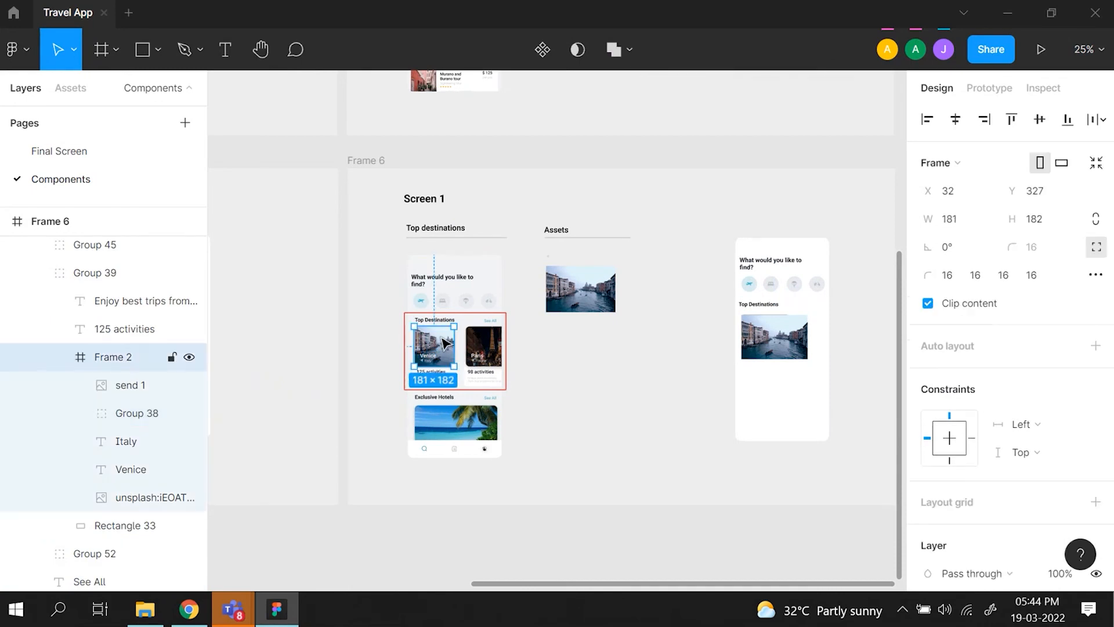
{"action": "key", "text": "ctrl+d"}
{"action": "left_click_drag", "start_coordinate": [444, 343], "coordinate": [684, 349]}
- Delete the Venice photo and the grey card rectangle from the new phone frame
{"action": "left_click", "coordinate": [764, 341]}
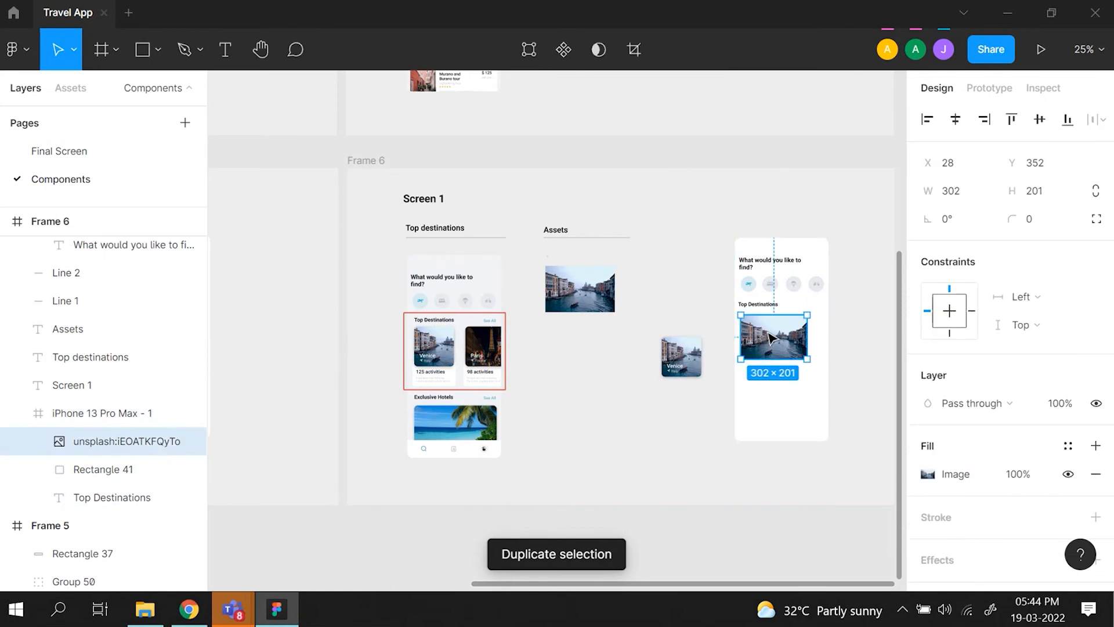
{"action": "key", "text": "Delete"}
{"action": "left_click", "coordinate": [773, 341]}
{"action": "key", "text": "Delete"}
- Move the copied Venice card into the phone frame and align it under the "Top Destinations" heading at X 16, Y 341
{"action": "left_click", "coordinate": [694, 363]}
{"action": "left_click_drag", "start_coordinate": [694, 365], "coordinate": [765, 348]}
{"action": "key", "text": "ctrl+plus"}
{"action": "key", "text": "ctrl+plus"}
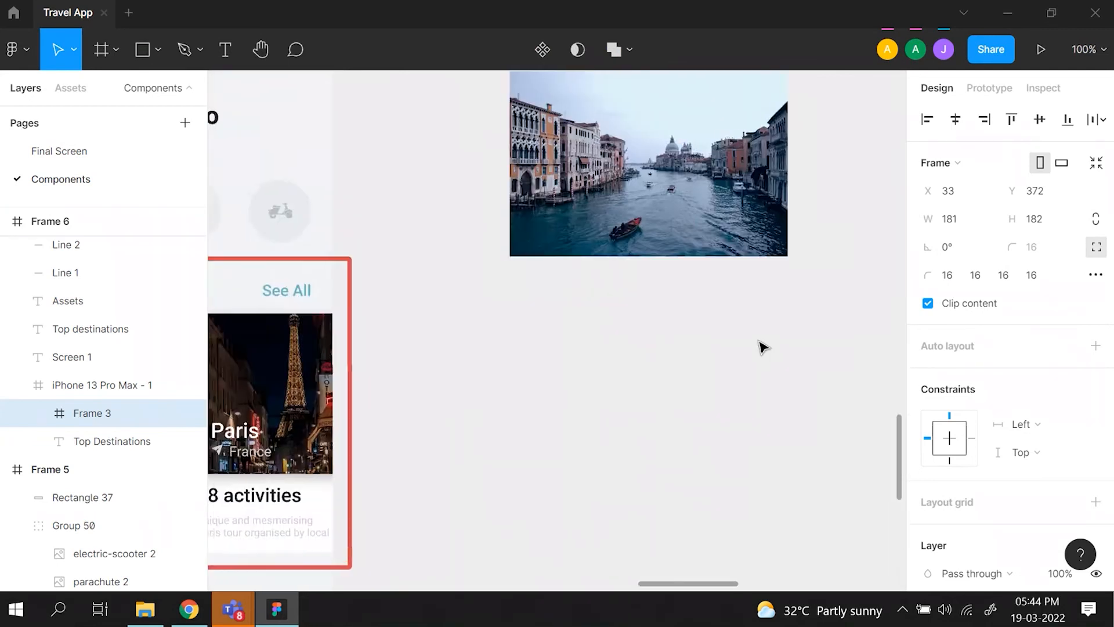
{"action": "scroll", "coordinate": [761, 343], "scroll_direction": "right", "scroll_amount": 9}
{"action": "left_click_drag", "start_coordinate": [632, 380], "coordinate": [619, 355]}
{"action": "key", "text": "Left"}
{"action": "key", "text": "Up"}
{"action": "key", "text": "Up"}
{"action": "key", "text": "Up"}
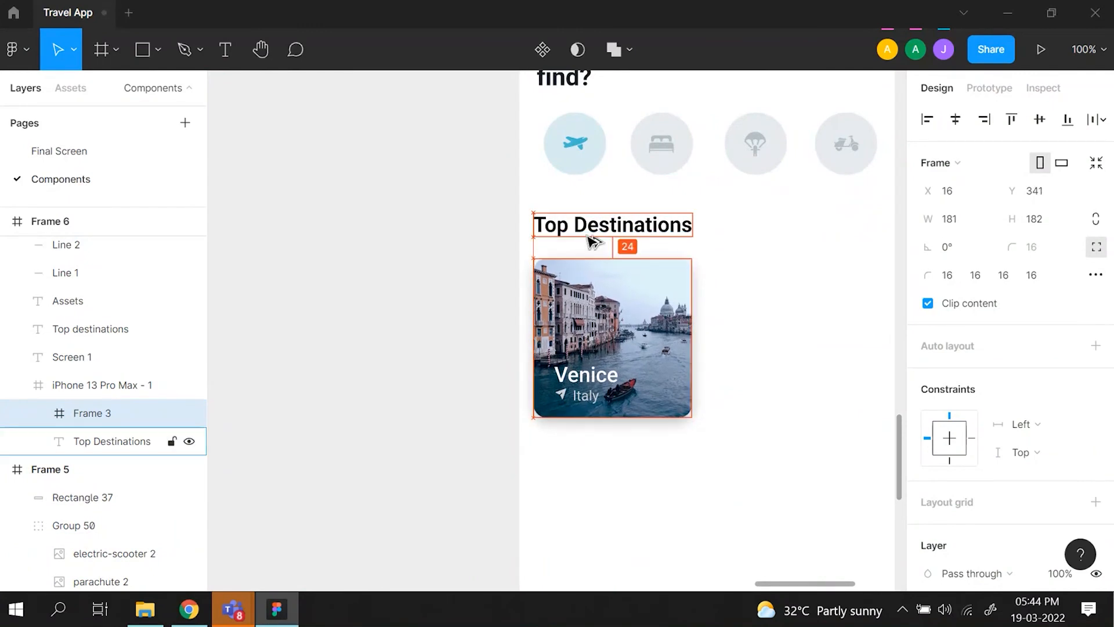
{"action": "left_click", "coordinate": [432, 379]}
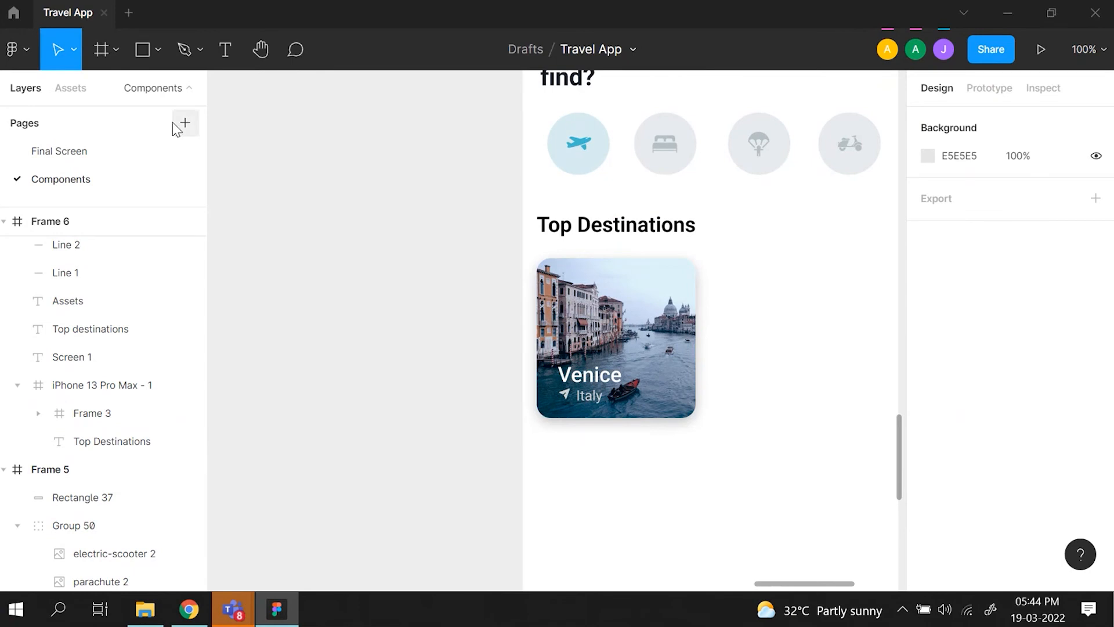
- Set the phone frame's fill to F2F4F5 by sampling the reference screen's background colour
{"action": "key", "text": "minus"}
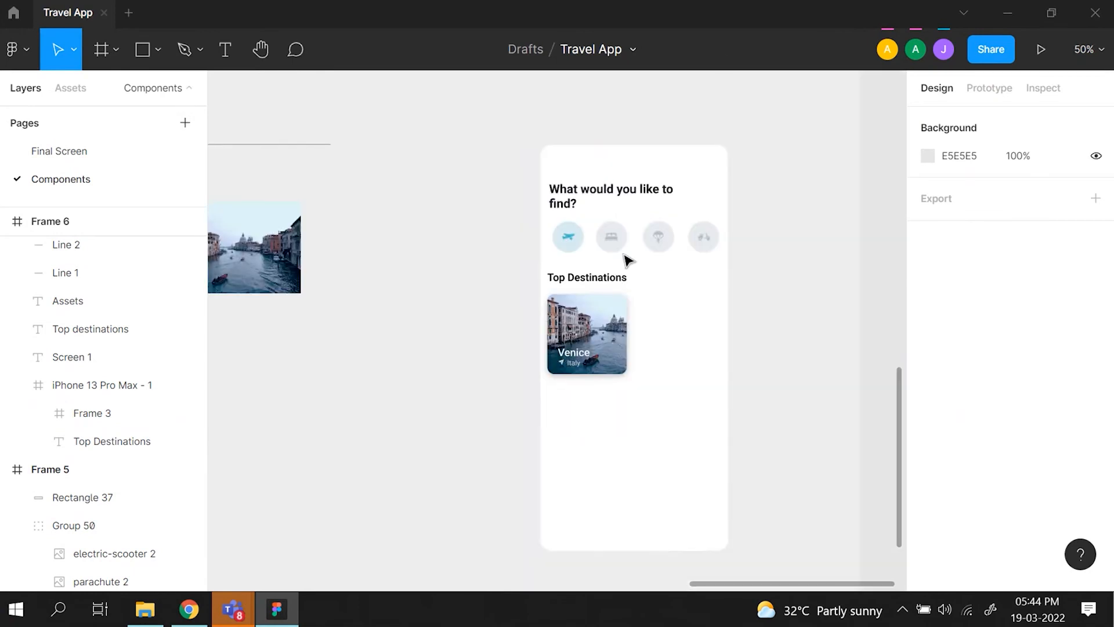
{"action": "left_click", "coordinate": [598, 166]}
{"action": "scroll", "coordinate": [928, 476], "scroll_direction": "down", "scroll_amount": 4}
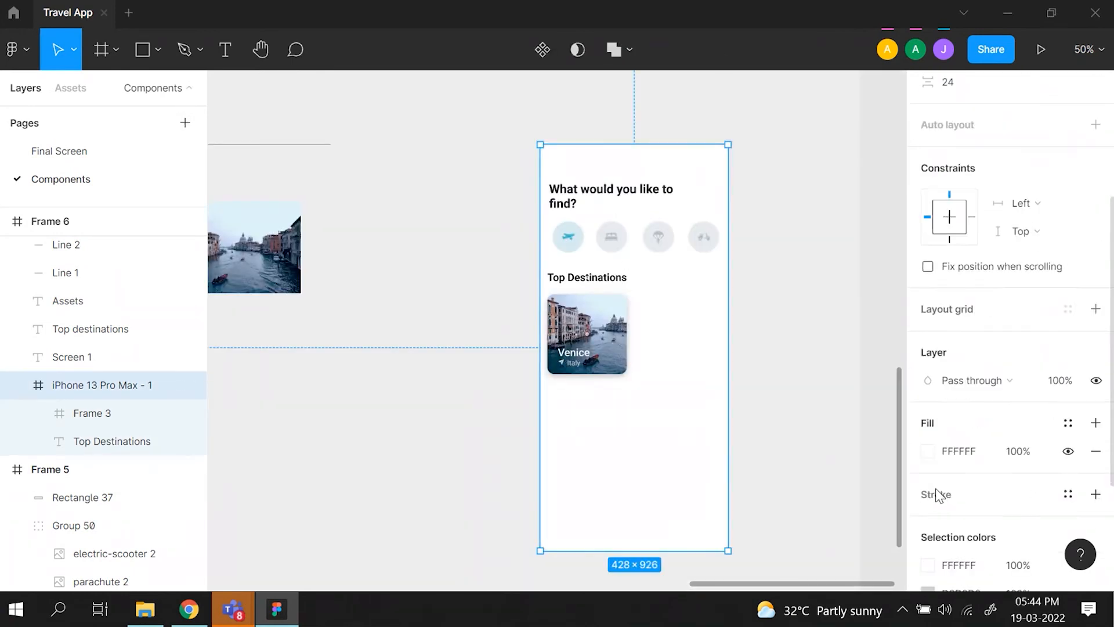
{"action": "left_click", "coordinate": [928, 450]}
{"action": "left_click", "coordinate": [720, 394]}
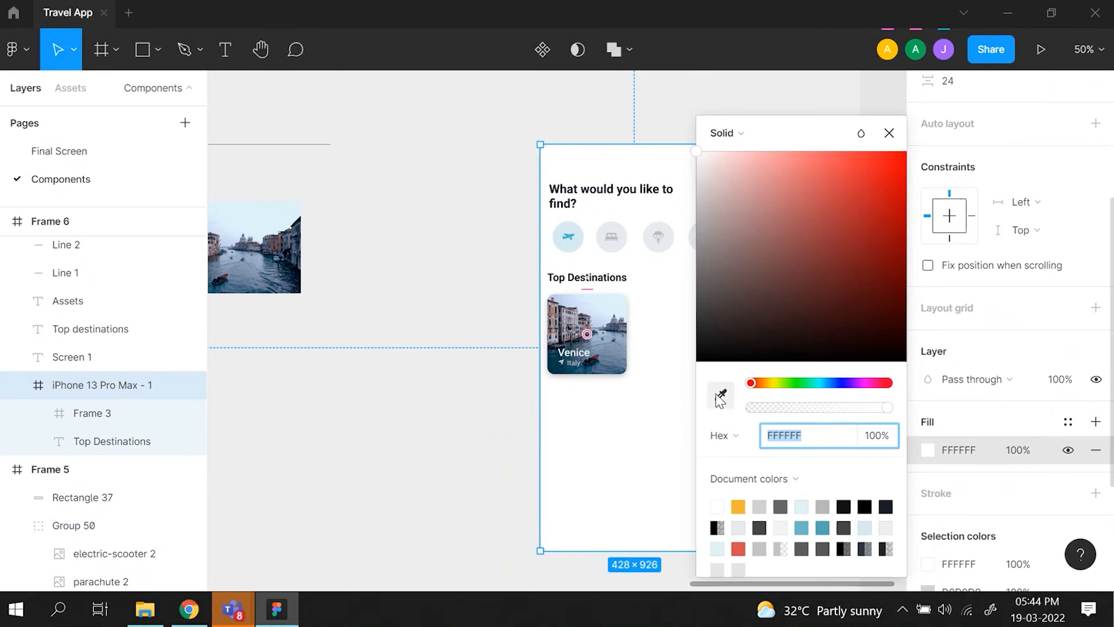
{"action": "scroll", "coordinate": [281, 321], "scroll_direction": "left", "scroll_amount": 6}
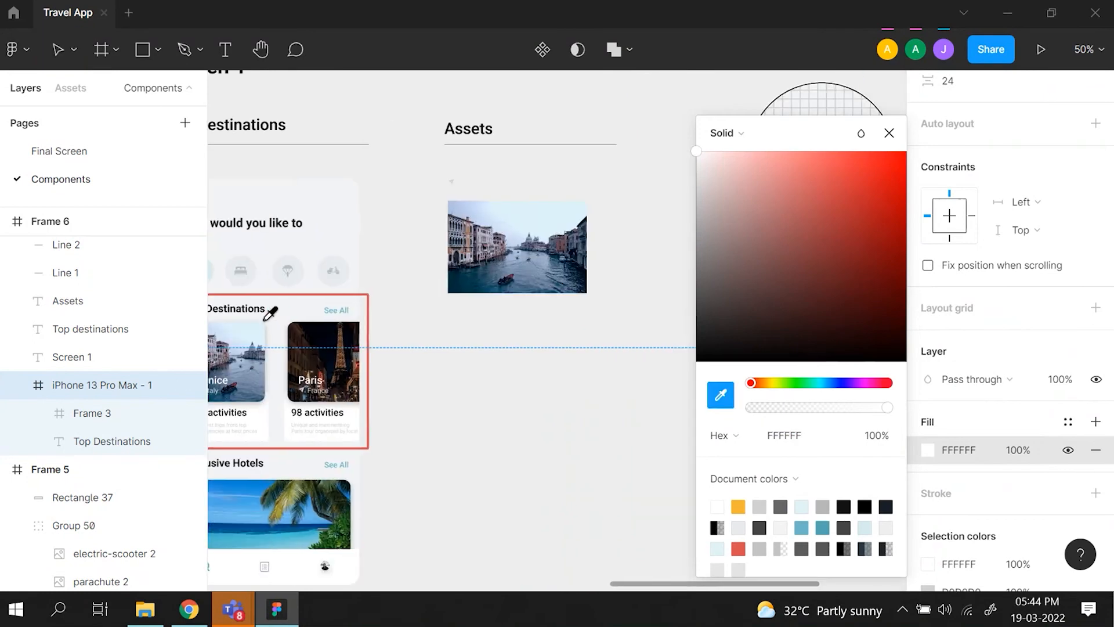
{"action": "left_click", "coordinate": [354, 206]}
{"action": "scroll", "coordinate": [397, 225], "scroll_direction": "right", "scroll_amount": 6}
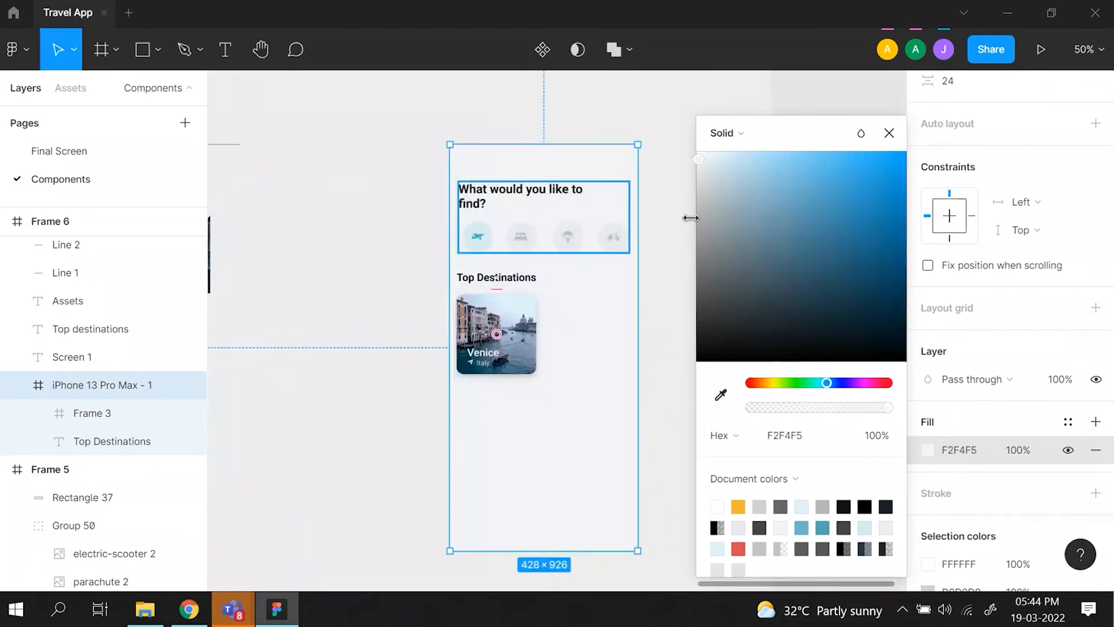
{"action": "left_click", "coordinate": [889, 133]}
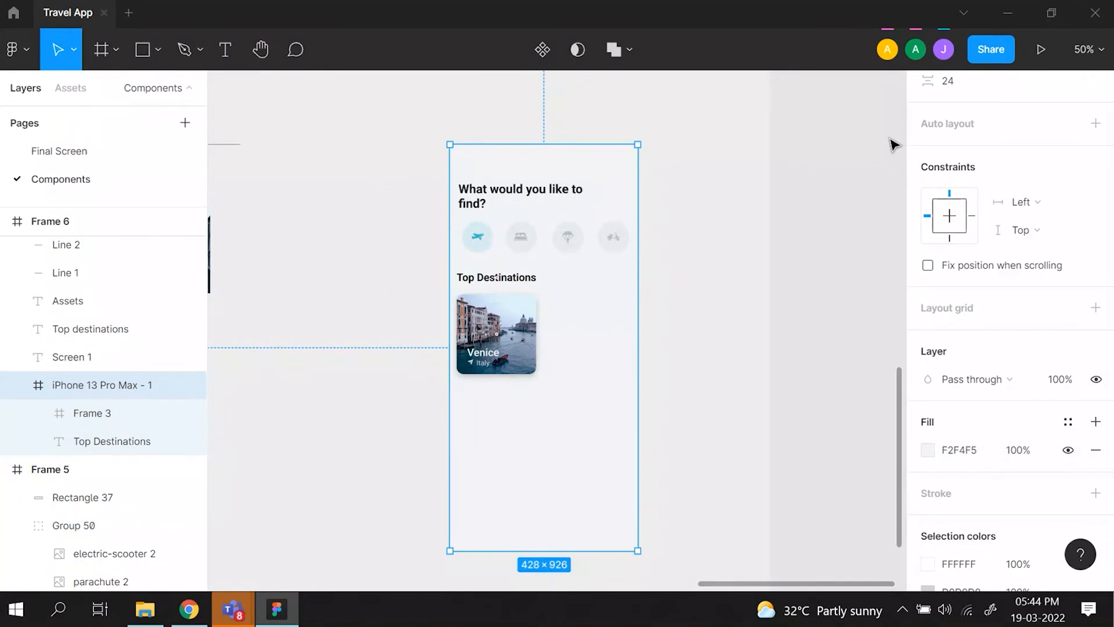
- Draw a rectangle of about 204 × 116 px from the Venice card's lower edge downward and bring it to the front
{"action": "key", "text": "r"}
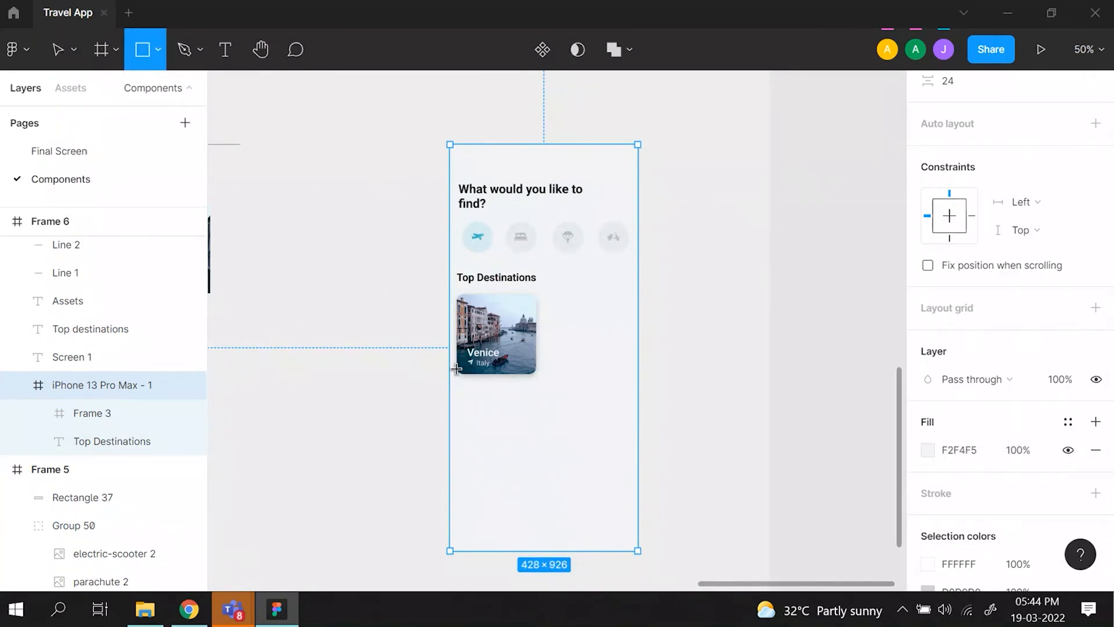
{"action": "mouse_move", "coordinate": [456, 368]}
{"action": "left_mouse_down"}
{"action": "mouse_move", "coordinate": [546, 458]}
{"action": "mouse_move", "coordinate": [509, 435]}
{"action": "mouse_move", "coordinate": [505, 389]}
{"action": "mouse_move", "coordinate": [508, 401]}
{"action": "left_mouse_up"}
{"action": "right_click", "coordinate": [505, 400]}
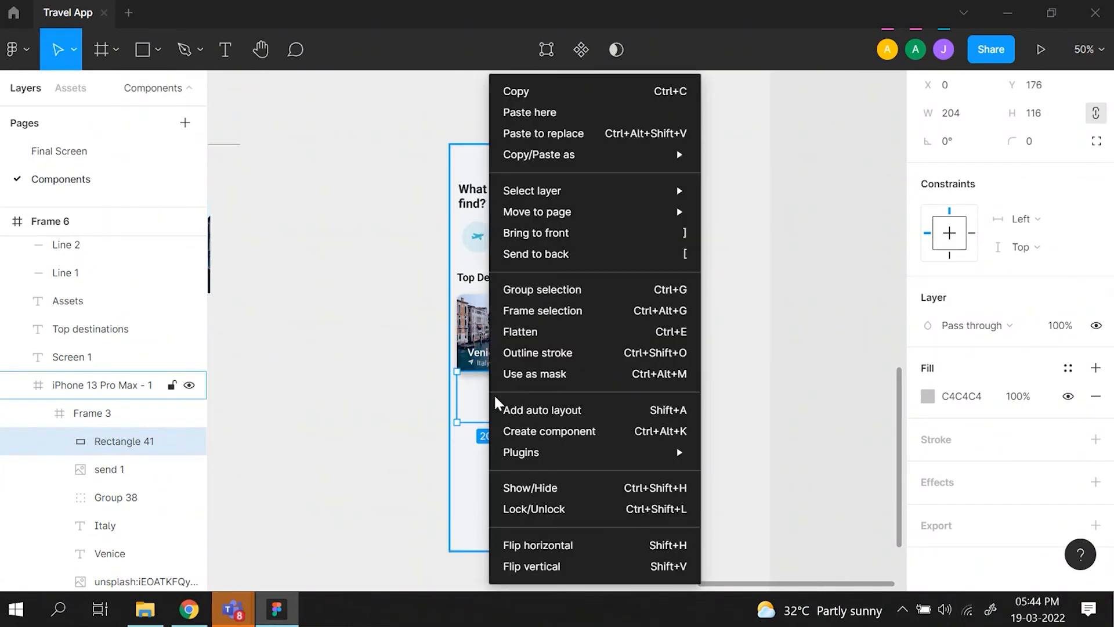
{"action": "left_click", "coordinate": [566, 233]}
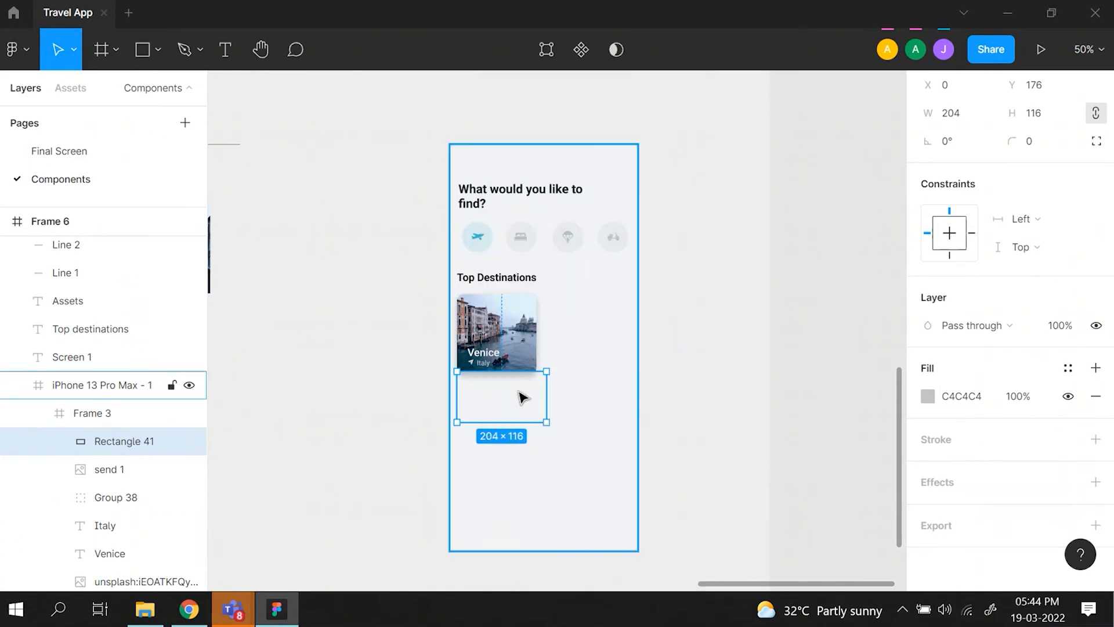
{"action": "left_click", "coordinate": [609, 394]}
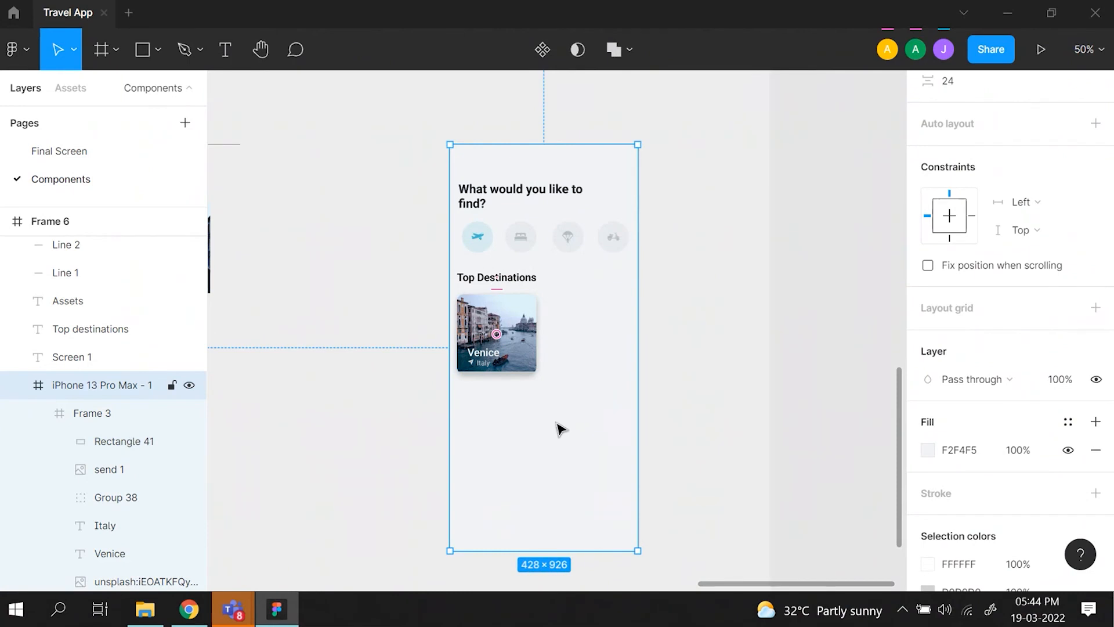
- Move the rectangle out of the Venice card's frame and place it directly in the phone frame below the card at X 16, Y 547
{"action": "key", "text": "shift+0"}
{"action": "scroll", "coordinate": [556, 426], "scroll_direction": "left", "scroll_amount": 5}
{"action": "scroll", "coordinate": [556, 426], "scroll_direction": "down", "scroll_amount": 3}
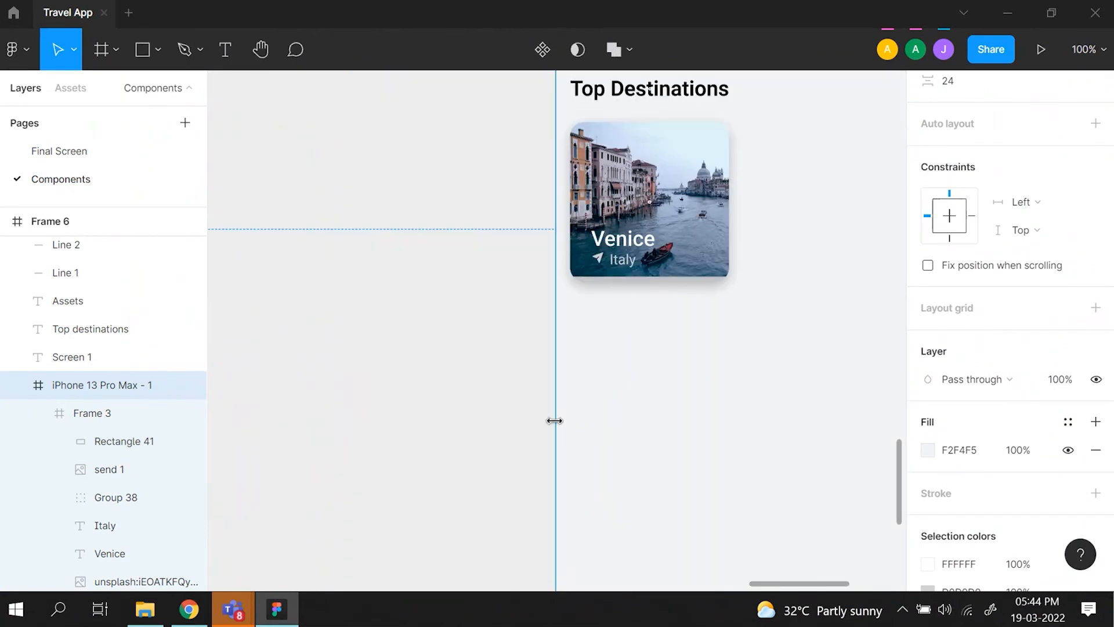
{"action": "key", "text": "minus"}
{"action": "key", "text": "minus"}
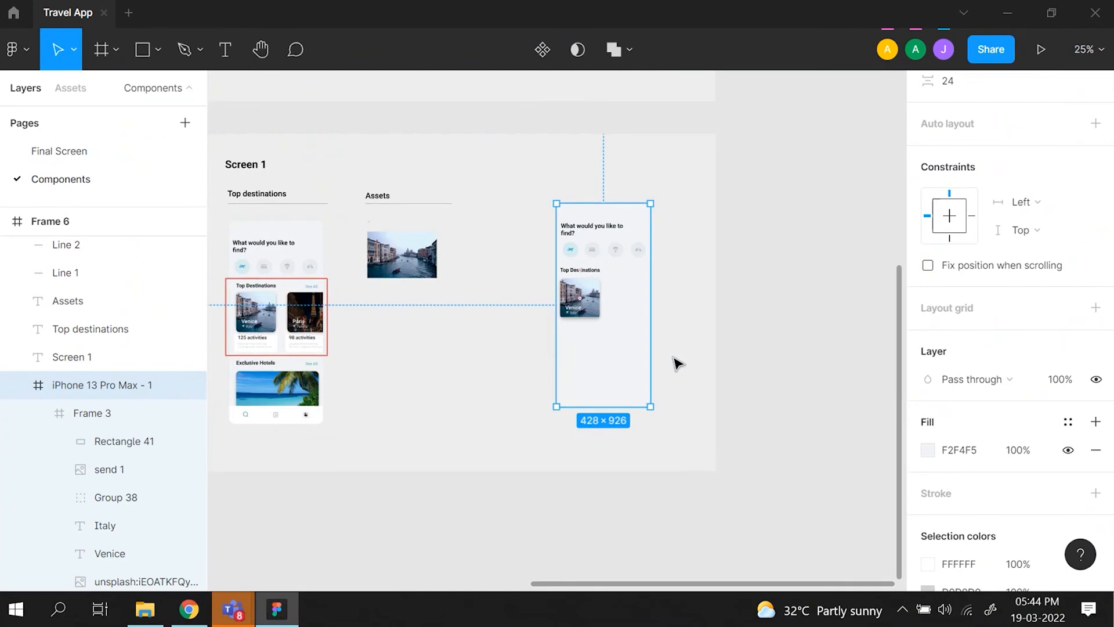
{"action": "left_click", "coordinate": [124, 441]}
{"action": "left_click_drag", "start_coordinate": [579, 338], "coordinate": [553, 343]}
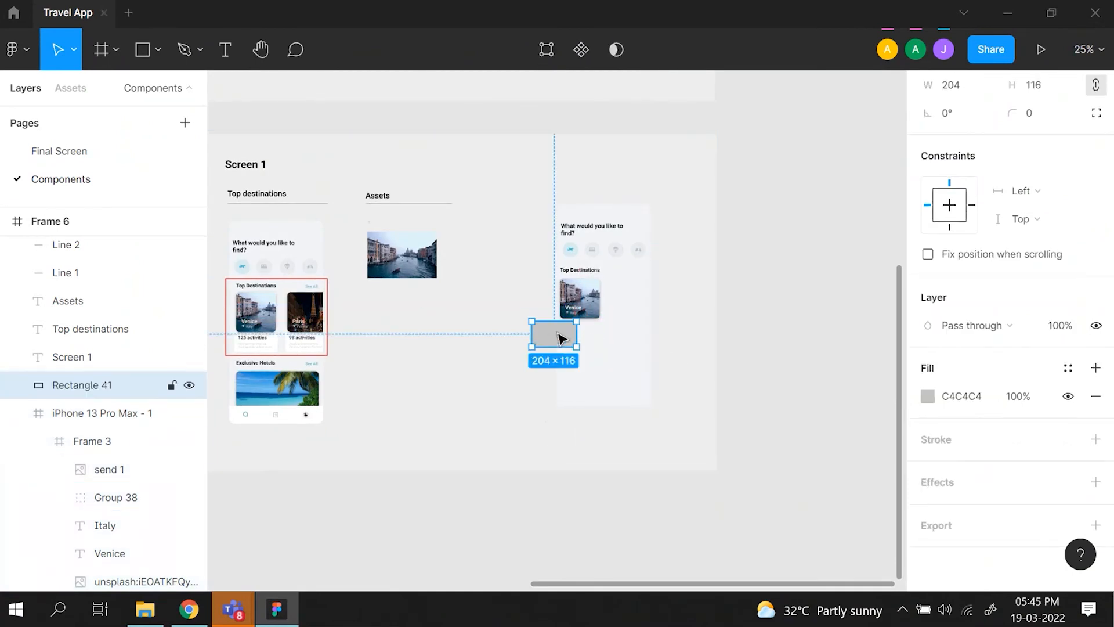
{"action": "left_click", "coordinate": [595, 389]}
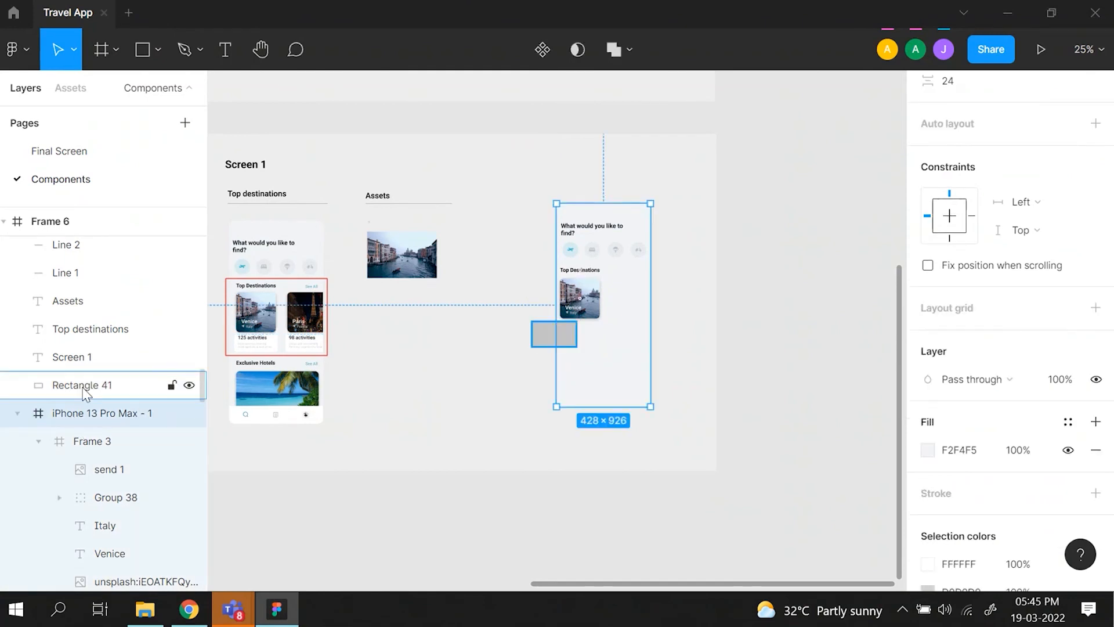
{"action": "left_click_drag", "start_coordinate": [552, 335], "coordinate": [588, 342]}
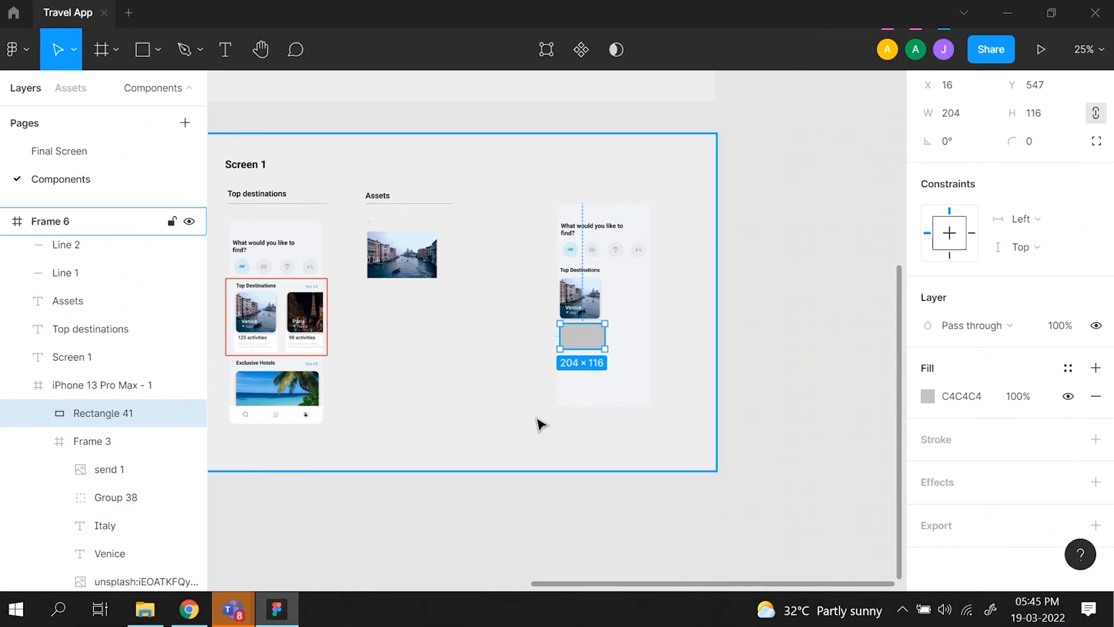
- Change the fill of the rectangle below the Venice card to white (FFFFFF)
{"action": "key", "text": "ctrl+plus"}
{"action": "key", "text": "ctrl+plus"}
{"action": "scroll", "coordinate": [537, 419], "scroll_direction": "right", "scroll_amount": 1}
{"action": "scroll", "coordinate": [537, 419], "scroll_direction": "up", "scroll_amount": 1}
{"action": "left_click", "coordinate": [917, 396]}
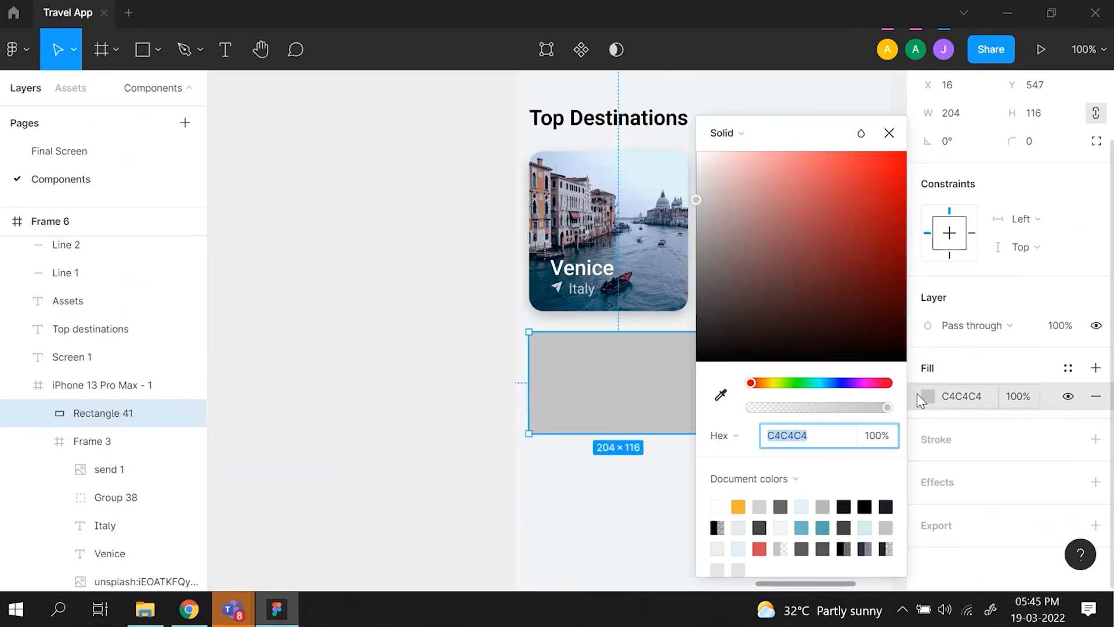
{"action": "left_click_drag", "start_coordinate": [703, 191], "coordinate": [695, 157]}
- Set the white rectangle's corner radius to 16
{"action": "scroll", "coordinate": [694, 156], "scroll_direction": "right", "scroll_amount": 2}
{"action": "scroll", "coordinate": [694, 157], "scroll_direction": "up", "scroll_amount": 1}
{"action": "left_click", "coordinate": [1040, 145]}
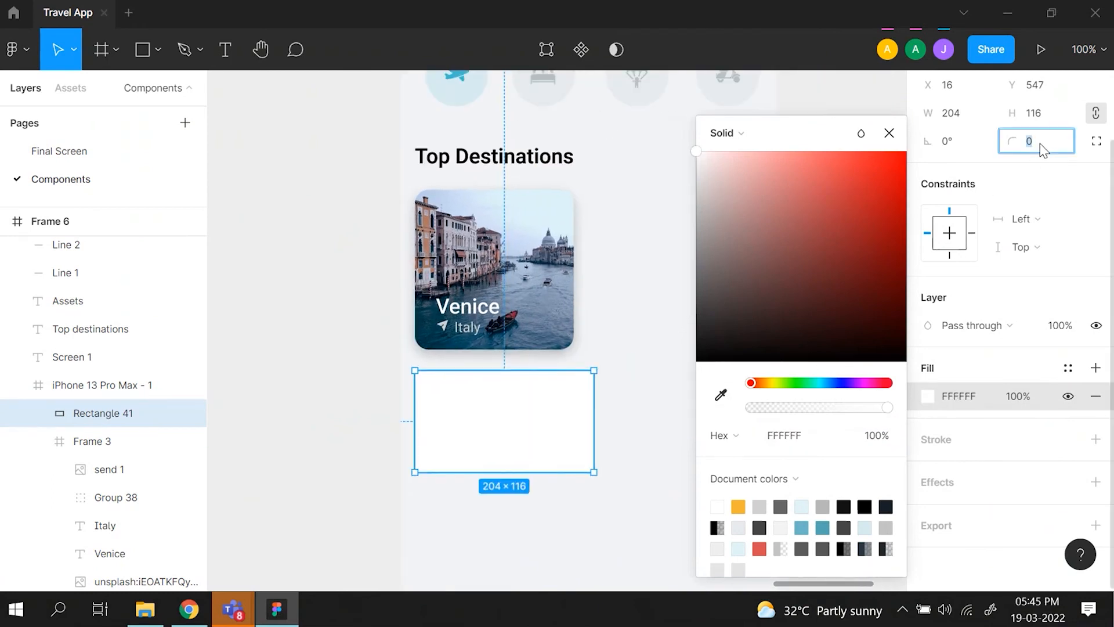
{"action": "type", "text": "16"}
{"action": "key", "text": "Return"}
- Move the white rectangle up to Y 507 so it overlaps the Venice card's lower edge and send it to the back
{"action": "left_click_drag", "start_coordinate": [528, 427], "coordinate": [525, 398]}
{"action": "left_click", "coordinate": [510, 298]}
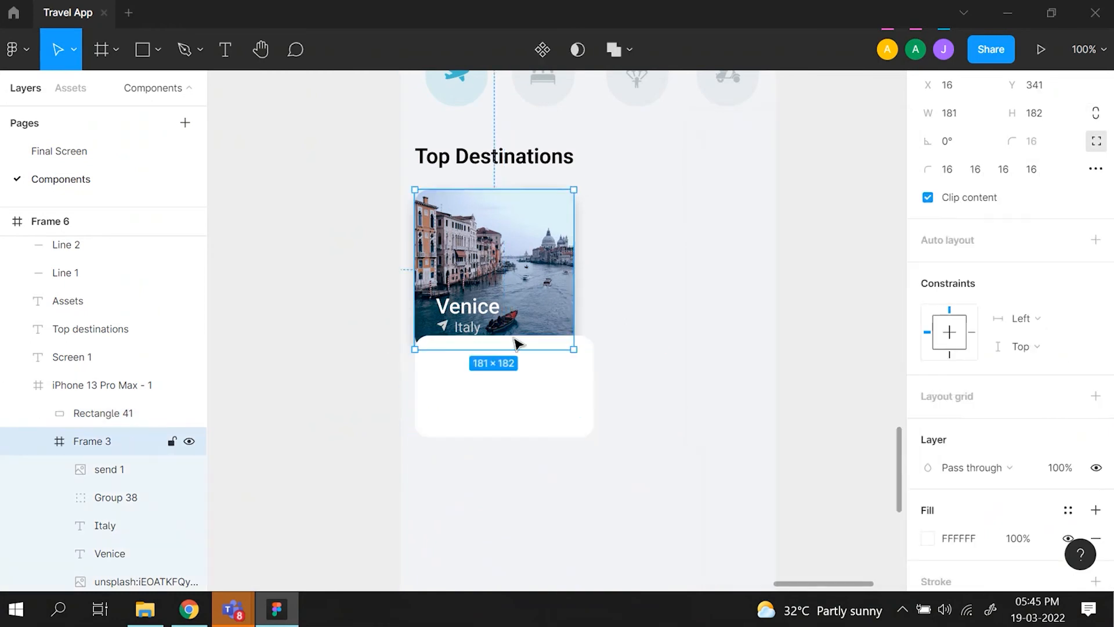
{"action": "left_click", "coordinate": [523, 383]}
{"action": "right_click", "coordinate": [521, 381]}
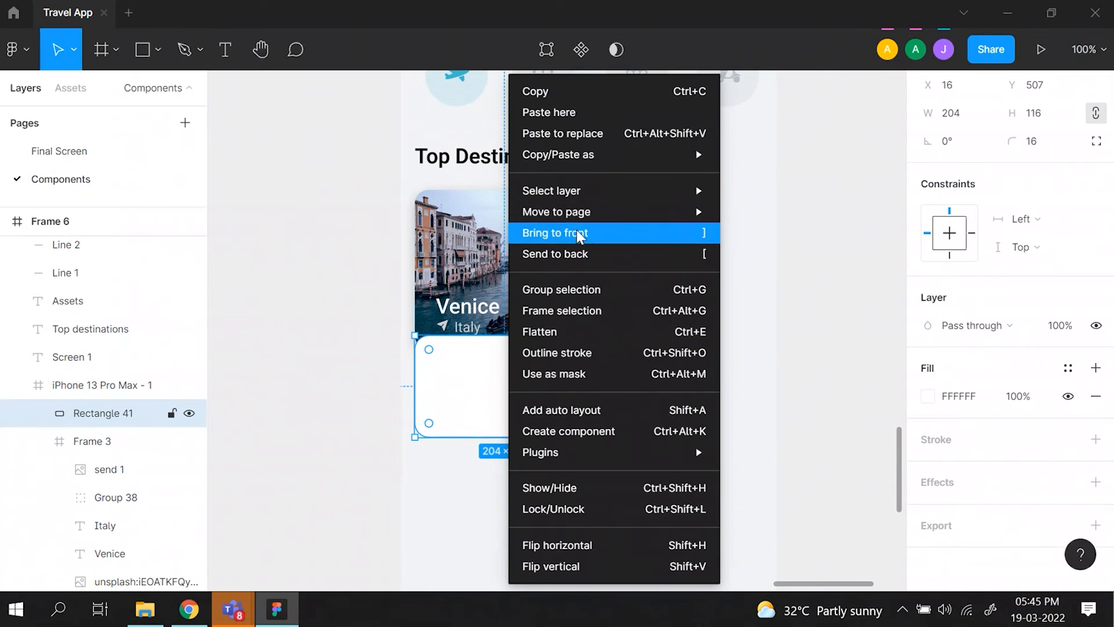
{"action": "left_click", "coordinate": [577, 254]}
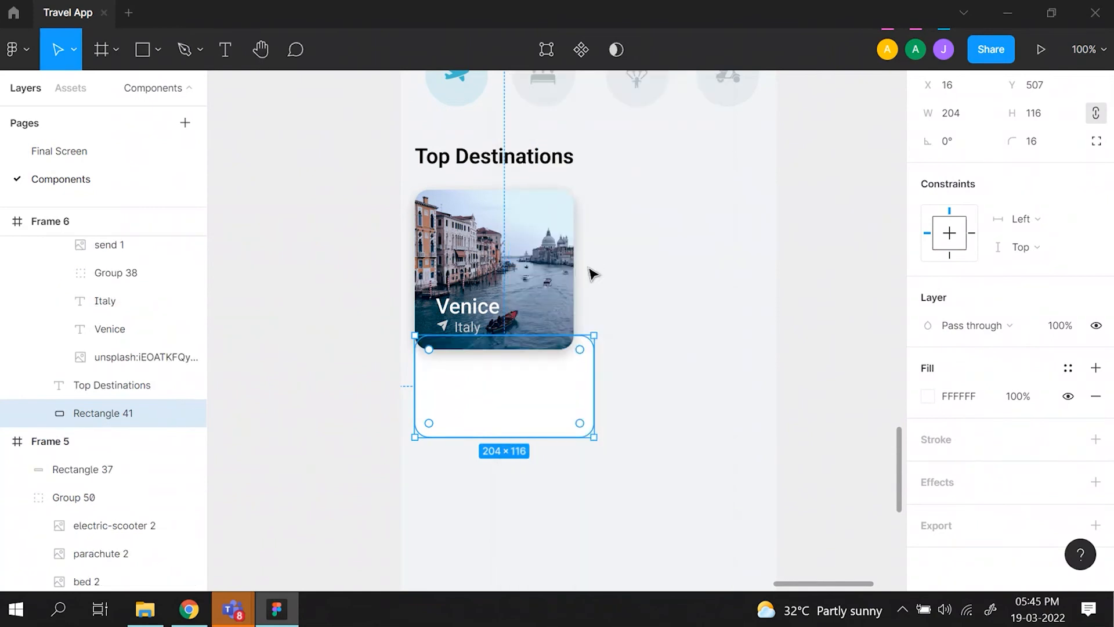
{"action": "left_click", "coordinate": [654, 379]}
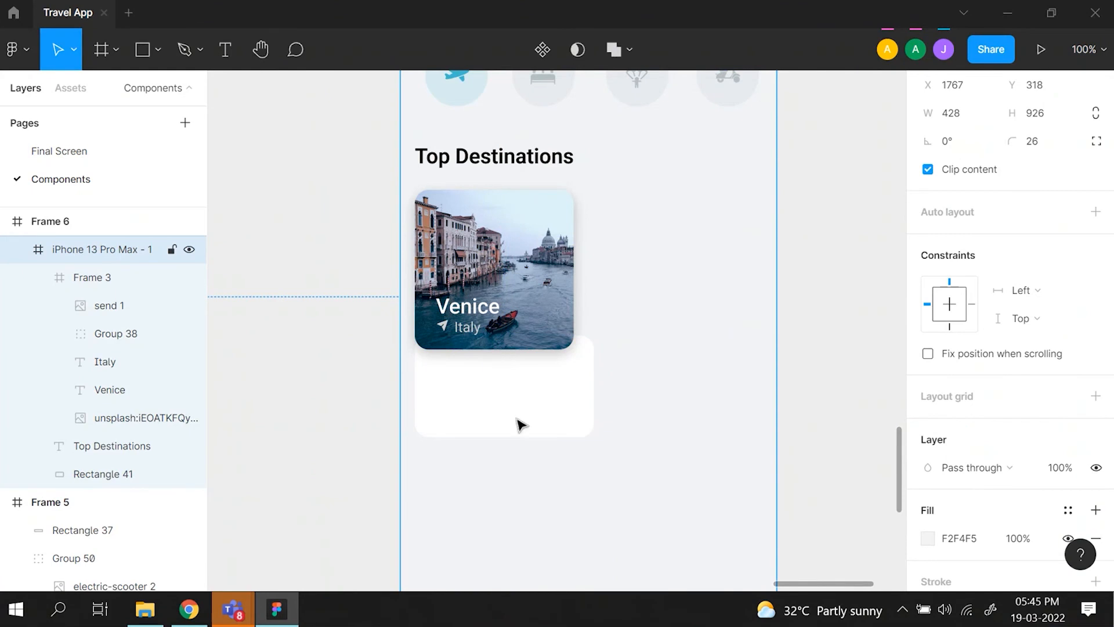
- Move the white rectangle to X 10, Y 496 and resize it to about 195 × 127 to match the reference card
{"action": "key", "text": "minus"}
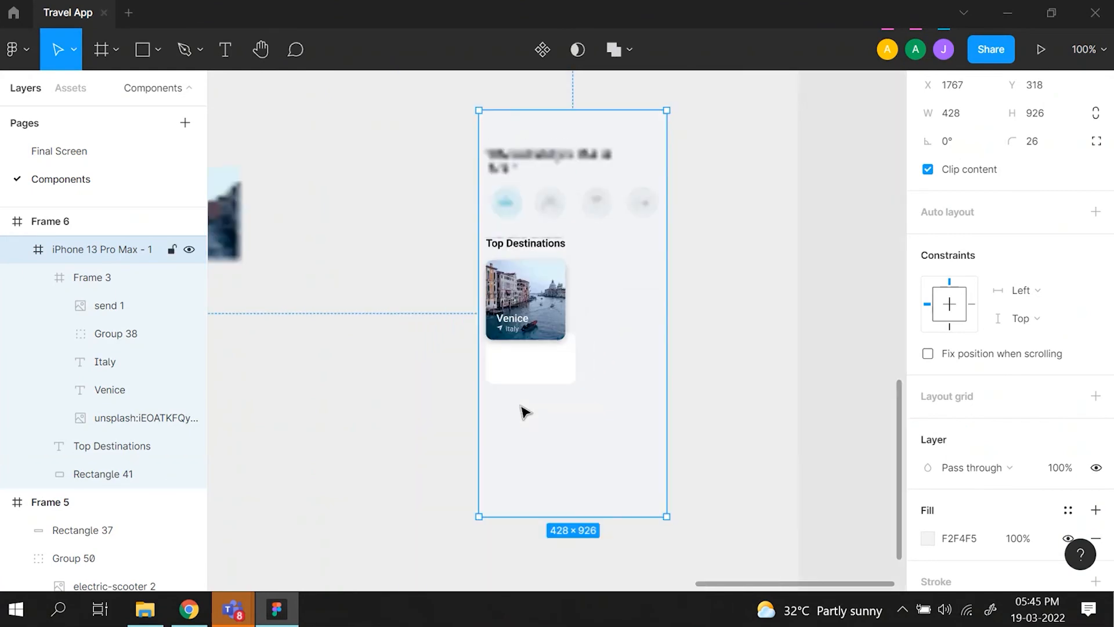
{"action": "scroll", "coordinate": [525, 412], "scroll_direction": "left", "scroll_amount": 8}
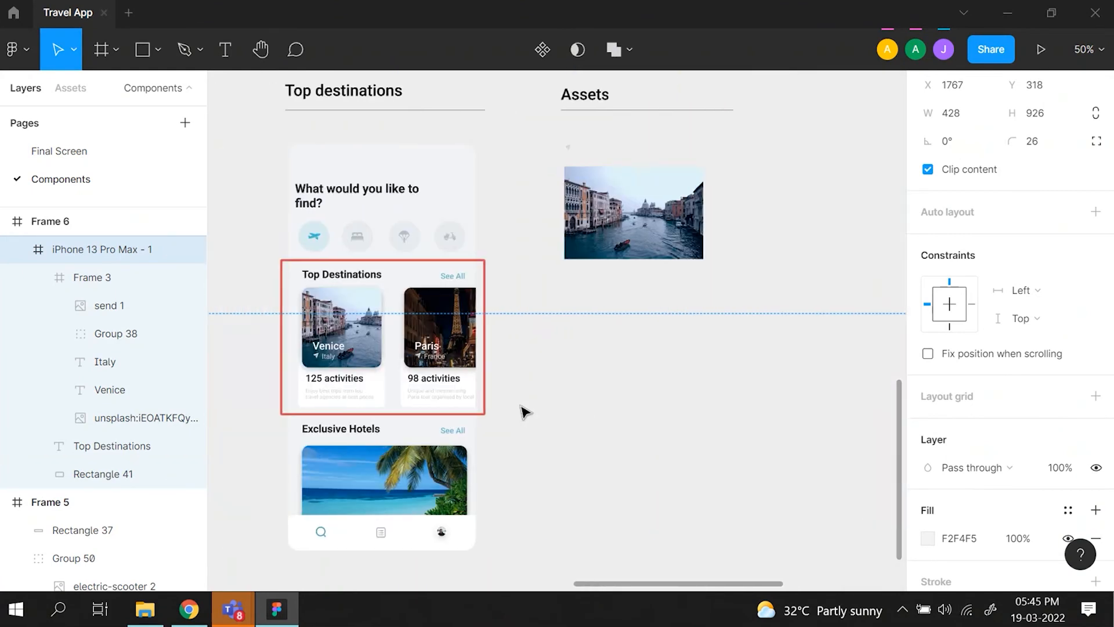
{"action": "scroll", "coordinate": [522, 406], "scroll_direction": "right", "scroll_amount": 8}
{"action": "key", "text": "plus"}
{"action": "key", "text": "plus"}
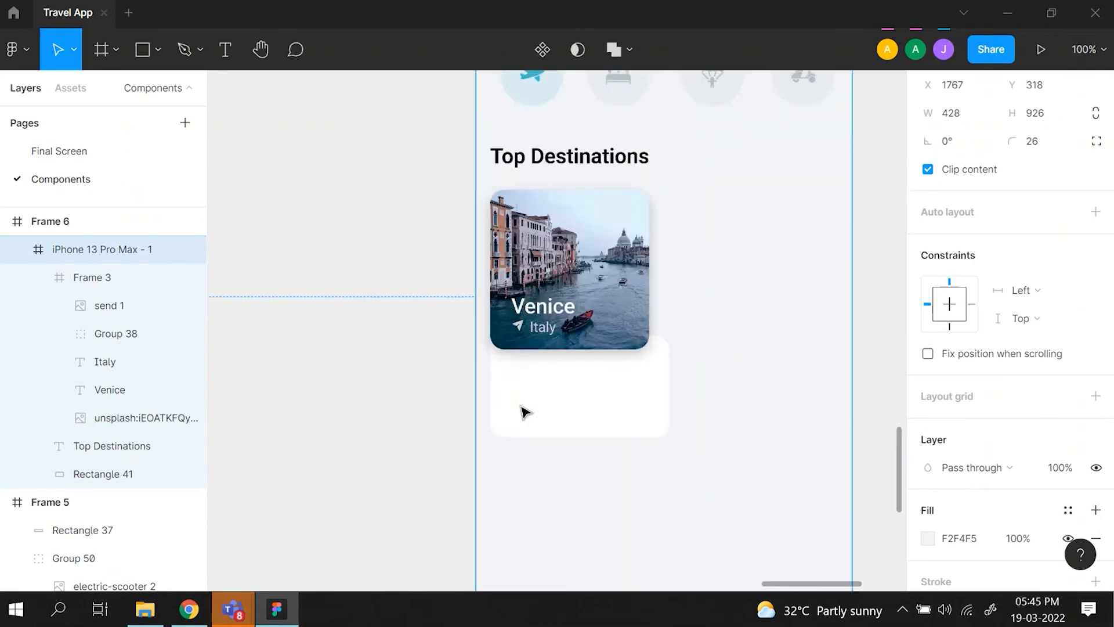
{"action": "left_click", "coordinate": [525, 413]}
{"action": "left_click_drag", "start_coordinate": [530, 455], "coordinate": [513, 431]}
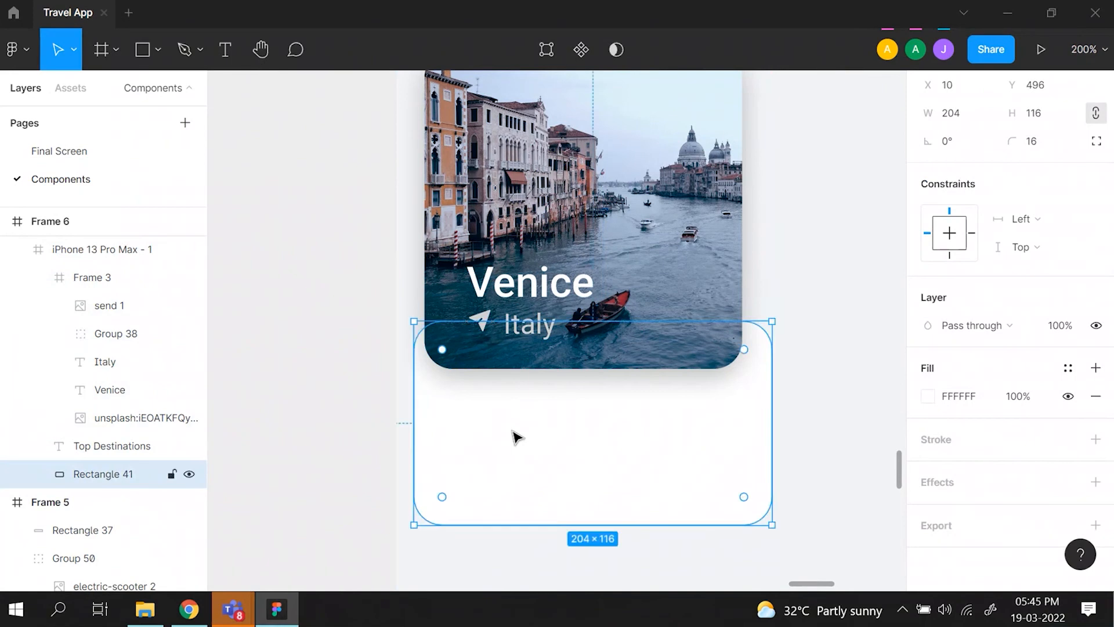
{"action": "left_click_drag", "start_coordinate": [769, 418], "coordinate": [755, 417]}
{"action": "left_click_drag", "start_coordinate": [671, 526], "coordinate": [672, 544]}
- Copy the "125 activities" text from the Venice card in the Top destinations reference mockup
{"action": "left_click", "coordinate": [226, 50]}
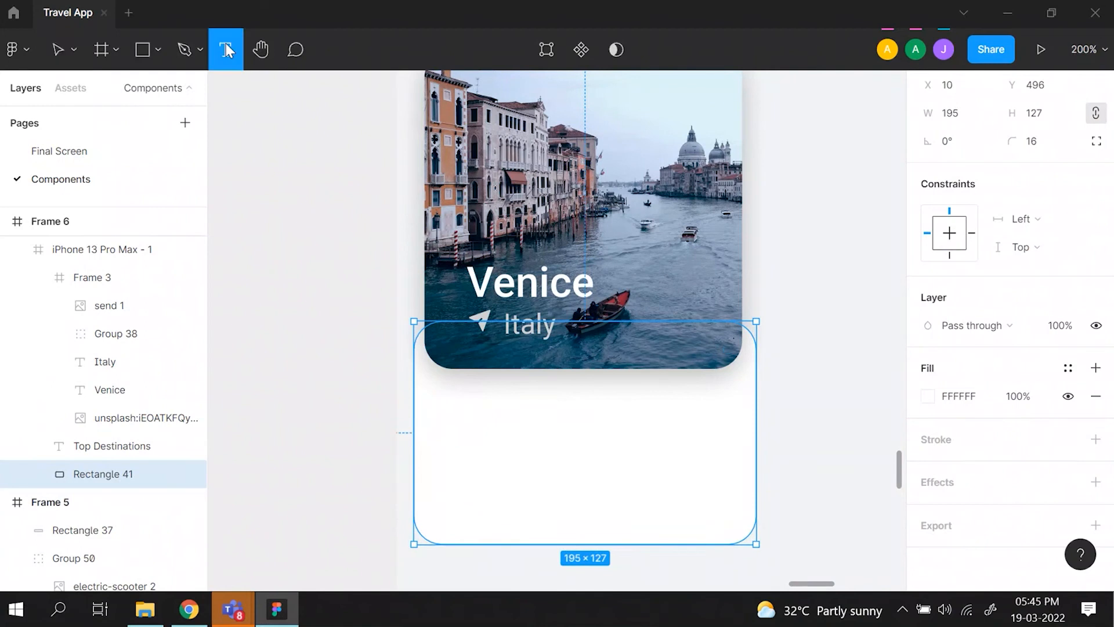
{"action": "left_click_drag", "start_coordinate": [441, 386], "coordinate": [600, 439]}
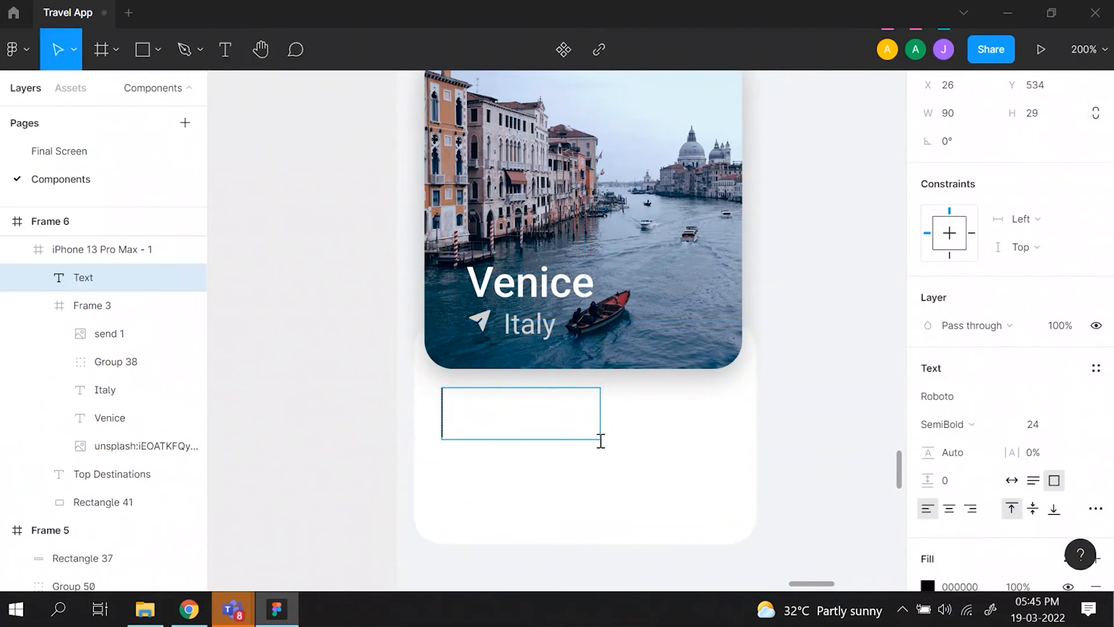
{"action": "scroll", "coordinate": [601, 444], "scroll_direction": "left", "scroll_amount": 5}
{"action": "scroll", "coordinate": [604, 446], "scroll_direction": "down", "scroll_amount": 5}
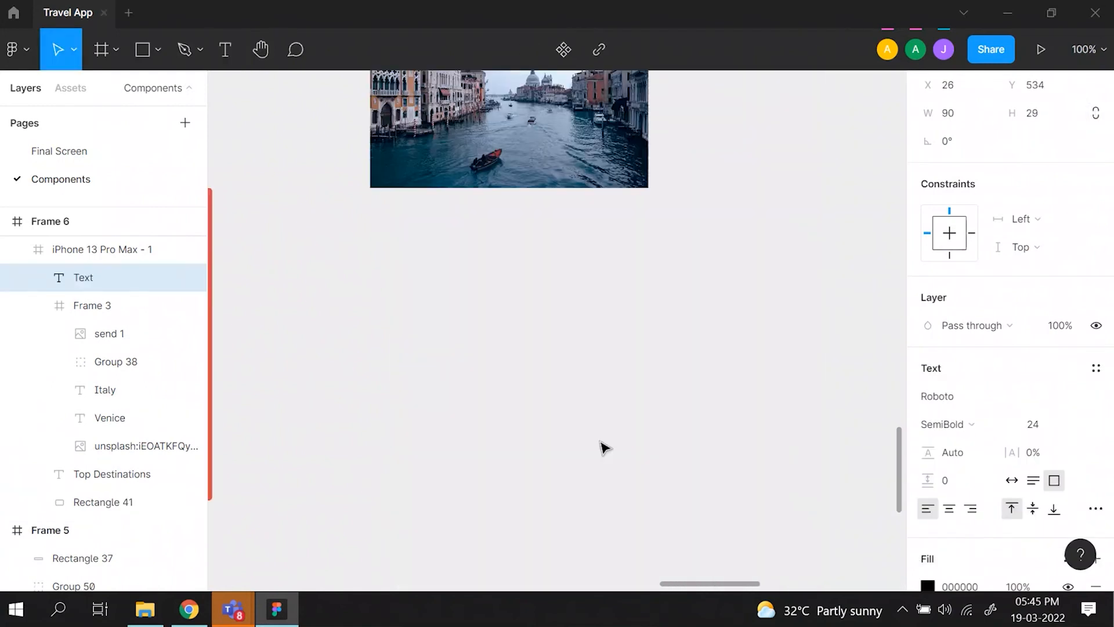
{"action": "scroll", "coordinate": [604, 447], "scroll_direction": "up", "scroll_amount": 2}
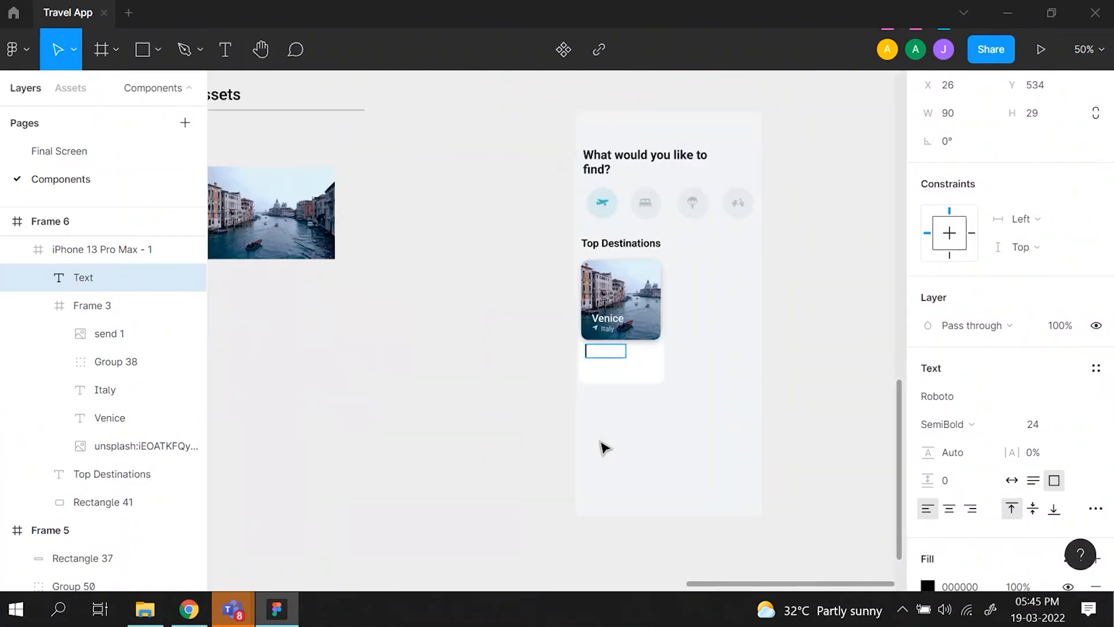
{"action": "scroll", "coordinate": [580, 429], "scroll_direction": "left", "scroll_amount": 5}
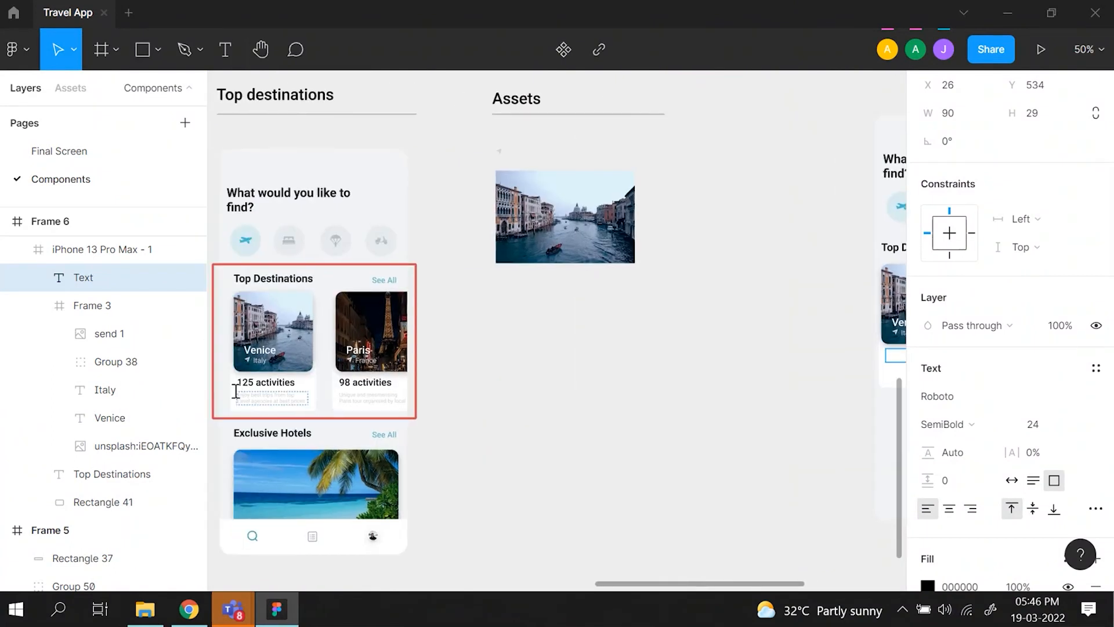
{"action": "double_click", "coordinate": [249, 383]}
{"action": "key", "text": "ctrl+c"}
{"action": "scroll", "coordinate": [845, 390], "scroll_direction": "right", "scroll_amount": 5}
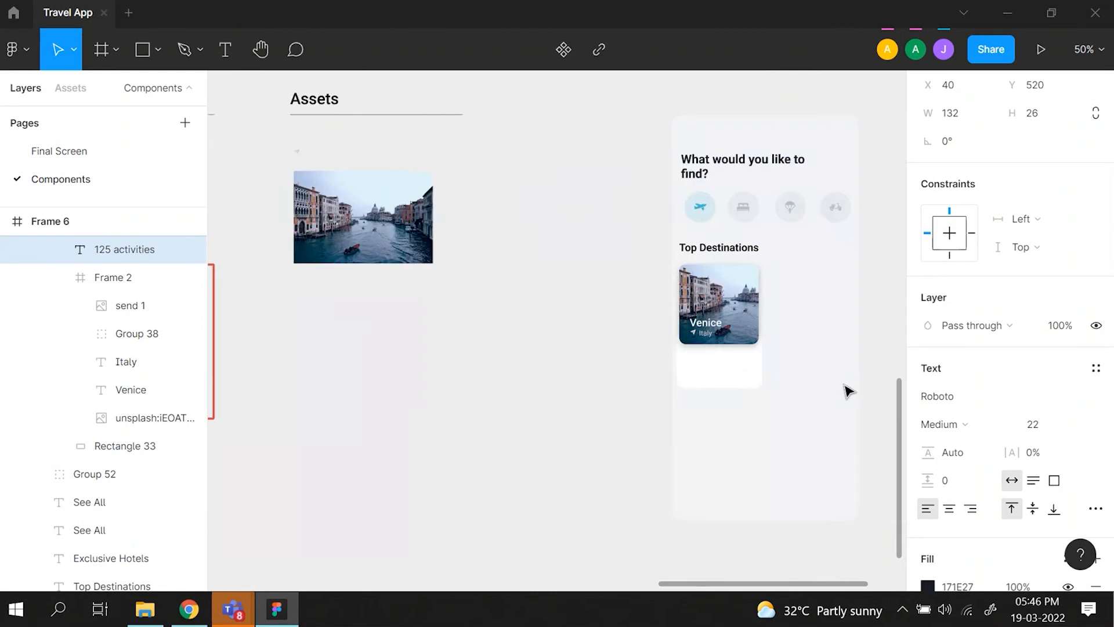
- Paste "125 activities" into a new text box about 136 × 32 on the white rectangle and extend the rectangle's height to 144
{"action": "left_click", "coordinate": [710, 361]}
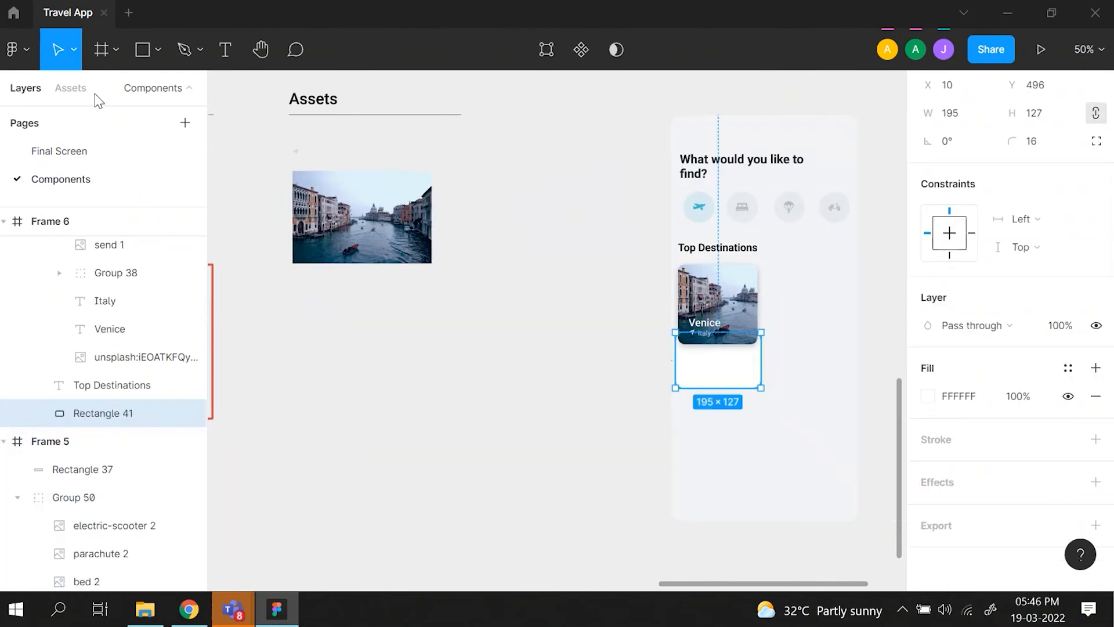
{"action": "left_click", "coordinate": [224, 51]}
{"action": "left_click_drag", "start_coordinate": [686, 351], "coordinate": [748, 365]}
{"action": "key", "text": "ctrl+v"}
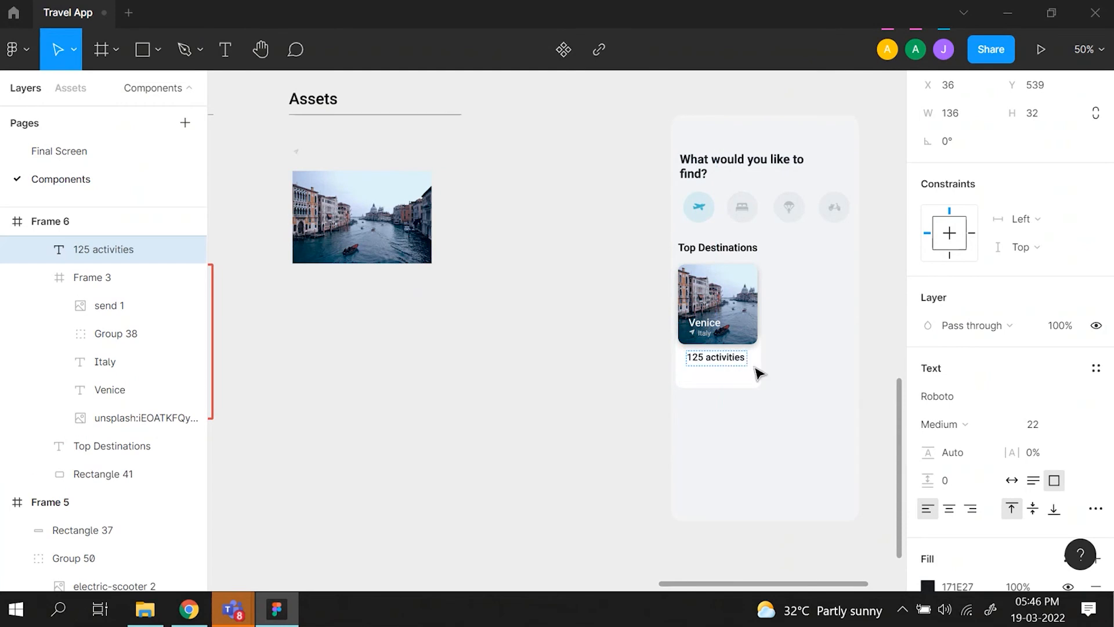
{"action": "key", "text": "Escape"}
{"action": "key", "text": "ctrl+plus"}
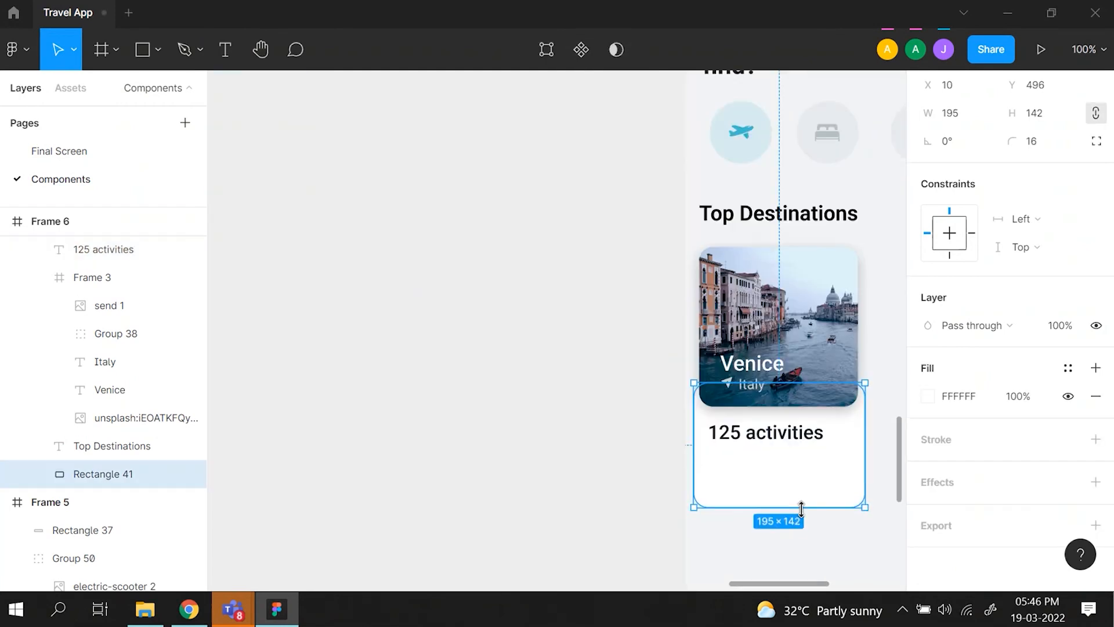
{"action": "left_click_drag", "start_coordinate": [801, 507], "coordinate": [802, 509]}
- Copy the "Enjoy best trips from top travel agencies at best prices" text from the mockup and place it under "125 activities" at X 28, Y 577
{"action": "scroll", "coordinate": [430, 427], "scroll_direction": "left", "scroll_amount": 10}
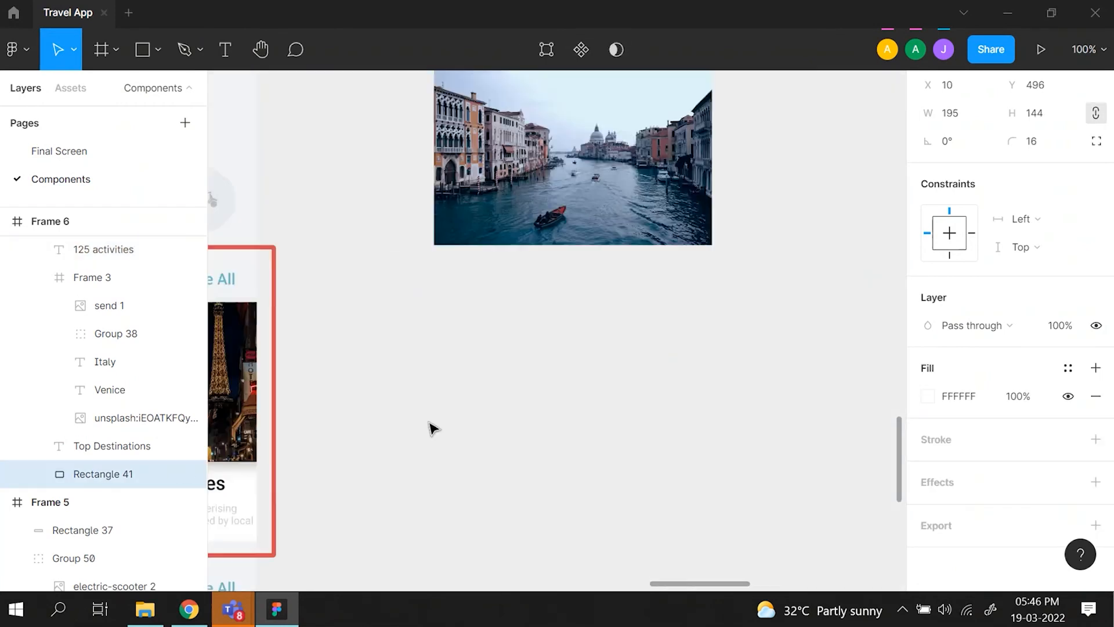
{"action": "left_click", "coordinate": [374, 527]}
{"action": "left_click", "coordinate": [374, 527]}
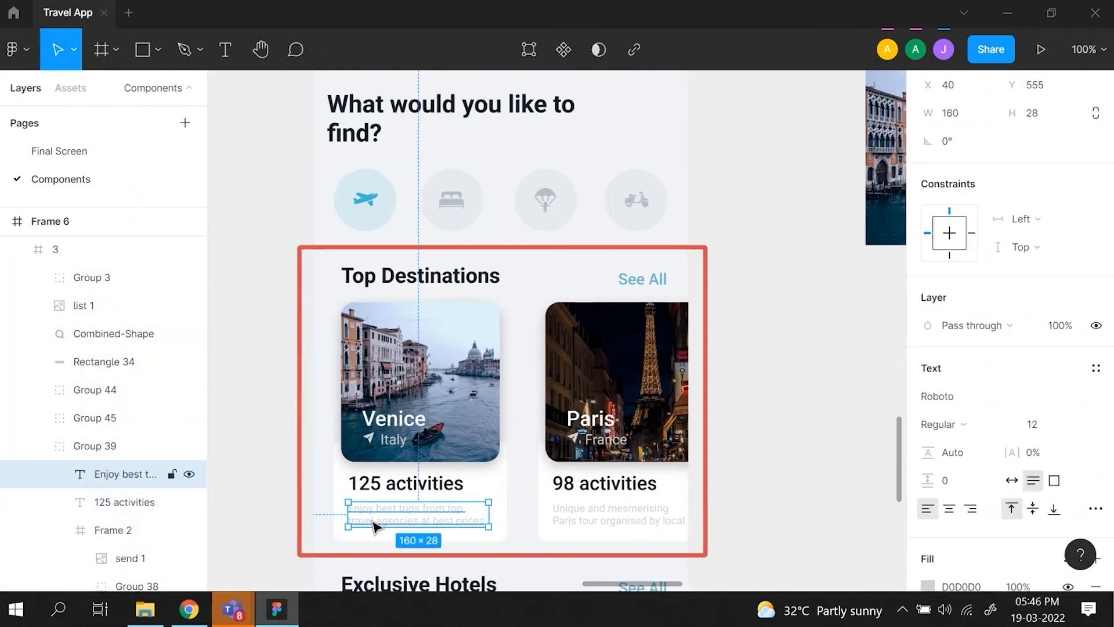
{"action": "scroll", "coordinate": [407, 499], "scroll_direction": "right", "scroll_amount": 10}
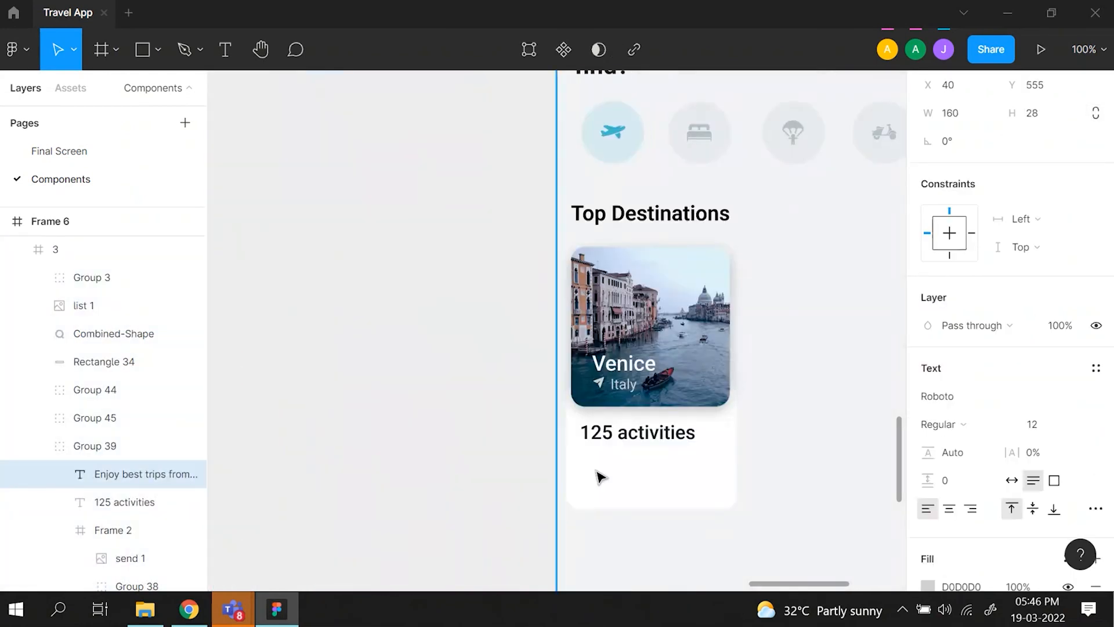
{"action": "left_click", "coordinate": [600, 474]}
{"action": "key", "text": "ctrl+v"}
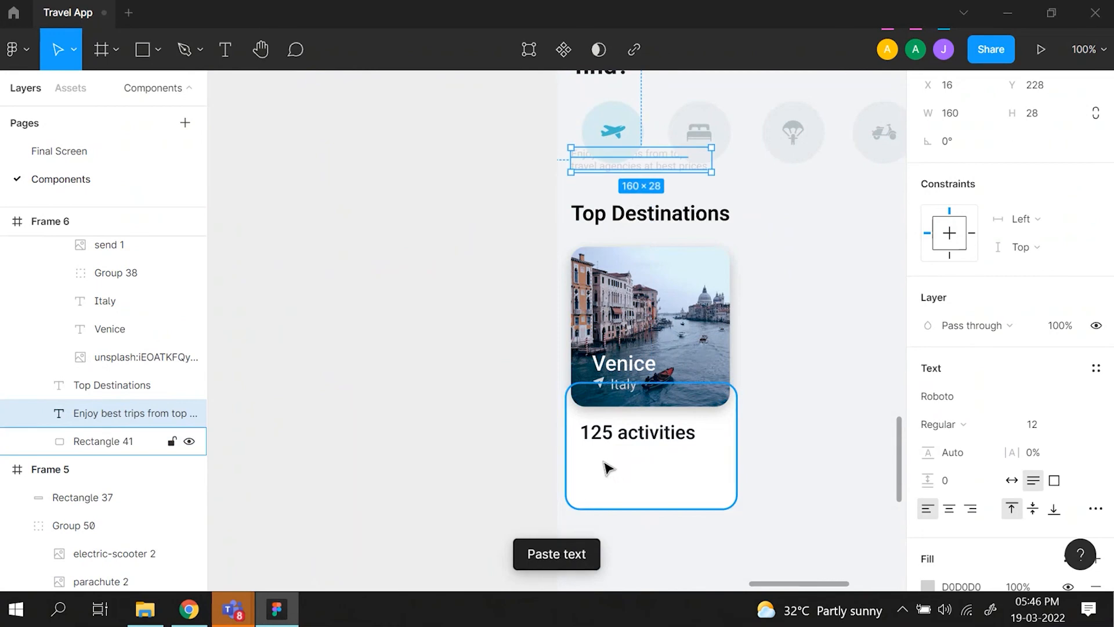
{"action": "left_click_drag", "start_coordinate": [641, 164], "coordinate": [649, 466]}
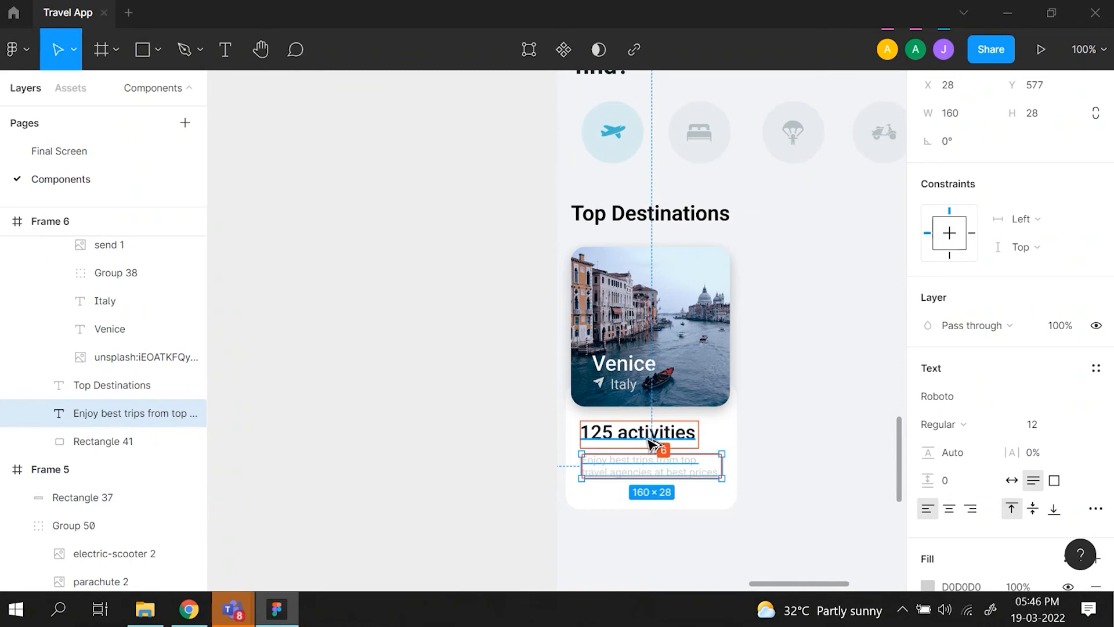
- Shorten the white rectangle behind the Venice card's texts to a height of 131
{"action": "left_click", "coordinate": [700, 501]}
{"action": "left_click_drag", "start_coordinate": [702, 506], "coordinate": [700, 497]}
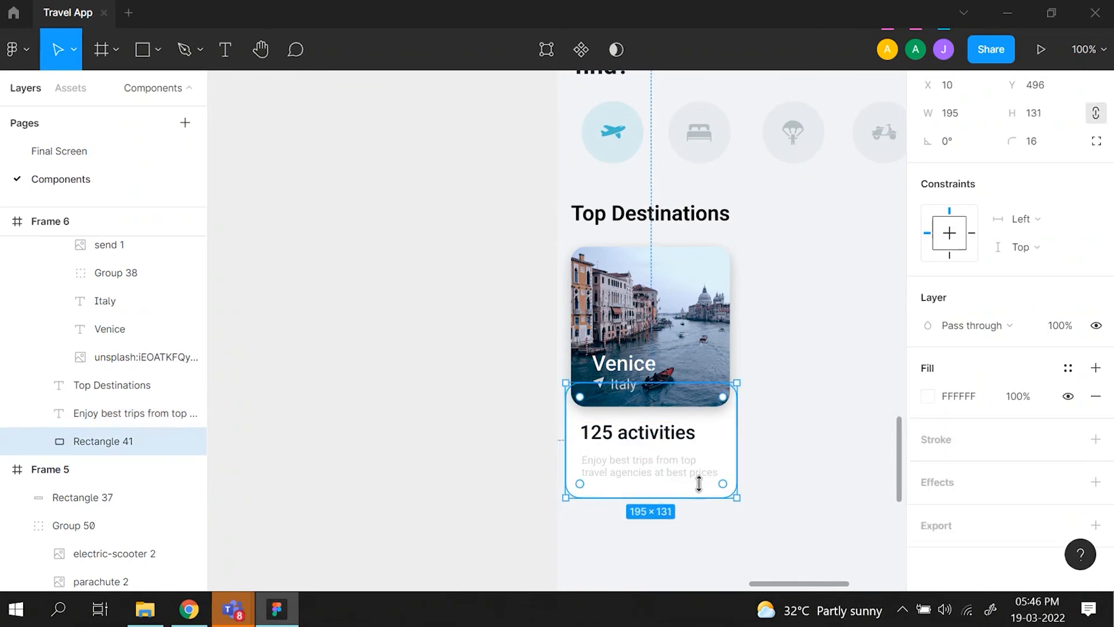
{"action": "left_click", "coordinate": [851, 398]}
- Examine the drop shadow settings of the Venice card's frame
{"action": "key", "text": "shift+2"}
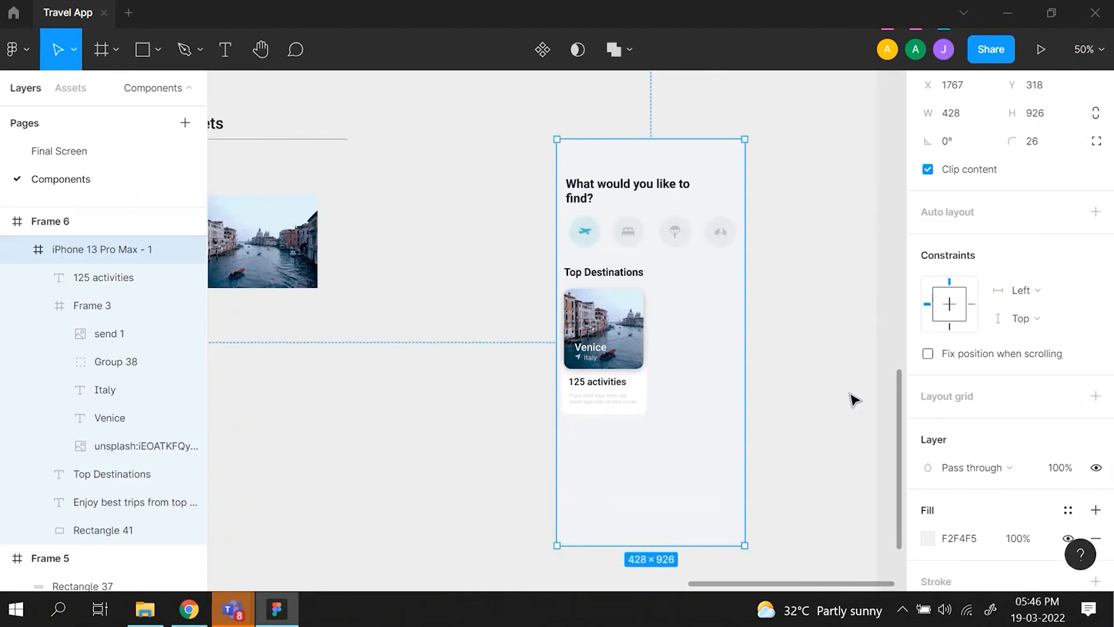
{"action": "key", "text": "ctrl+plus"}
{"action": "key", "text": "ctrl+plus"}
{"action": "scroll", "coordinate": [853, 400], "scroll_direction": "right", "scroll_amount": 3}
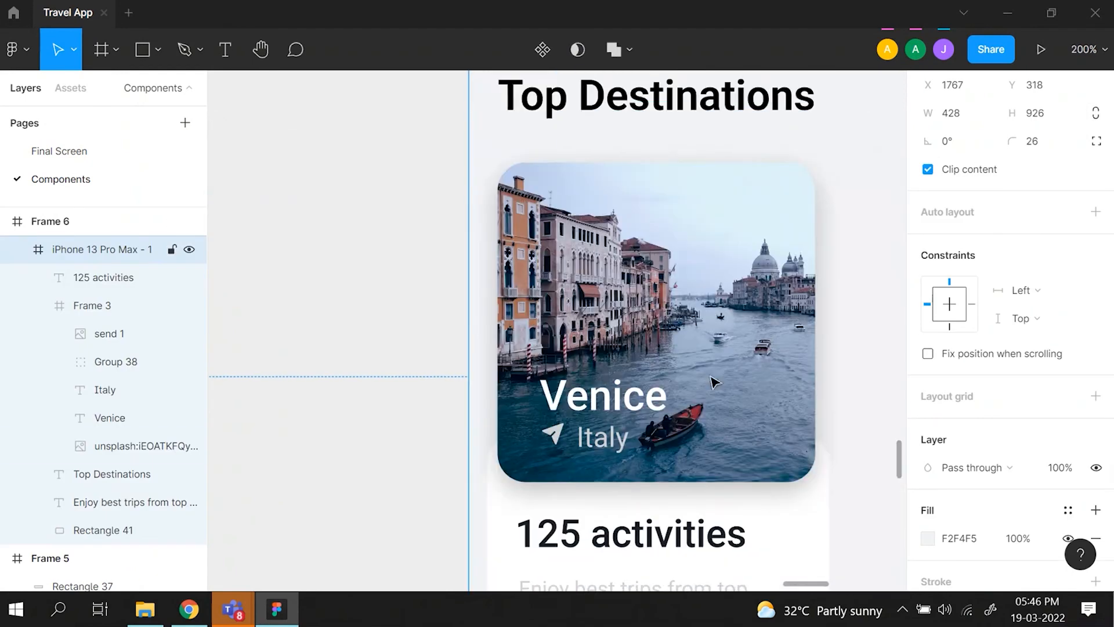
{"action": "left_click", "coordinate": [642, 324]}
{"action": "scroll", "coordinate": [642, 323], "scroll_direction": "down", "scroll_amount": 2}
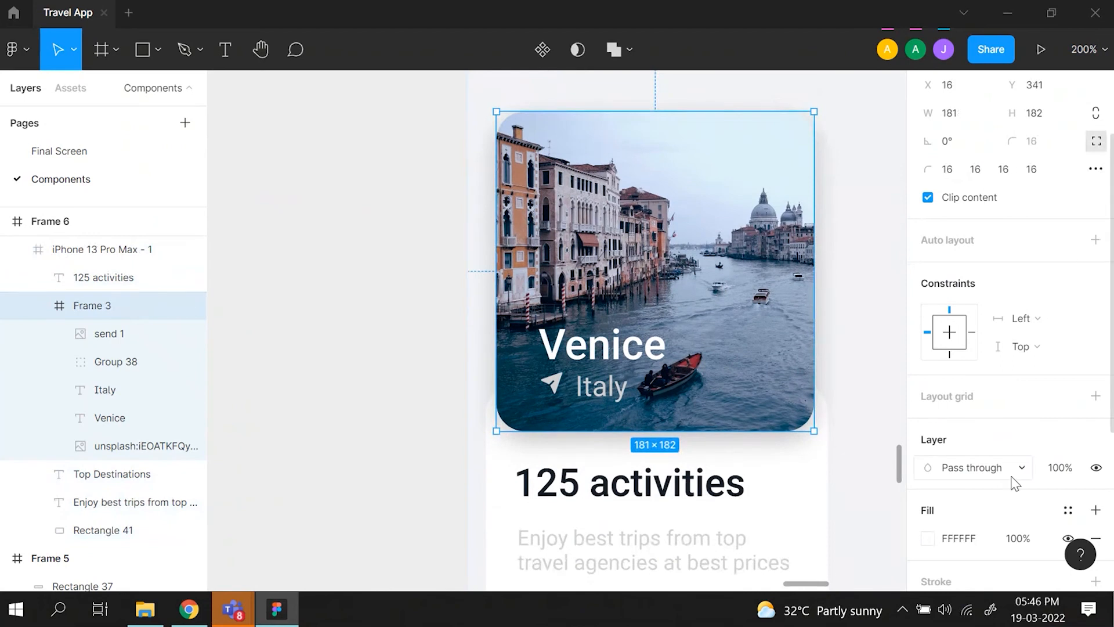
{"action": "scroll", "coordinate": [1013, 482], "scroll_direction": "down", "scroll_amount": 5}
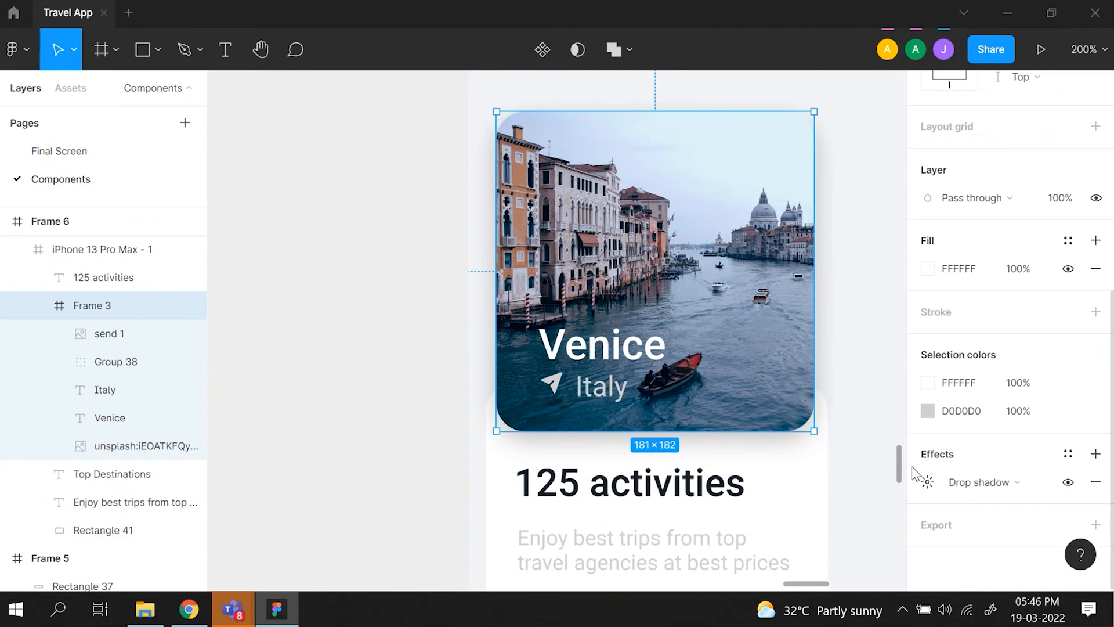
{"action": "left_click", "coordinate": [928, 483]}
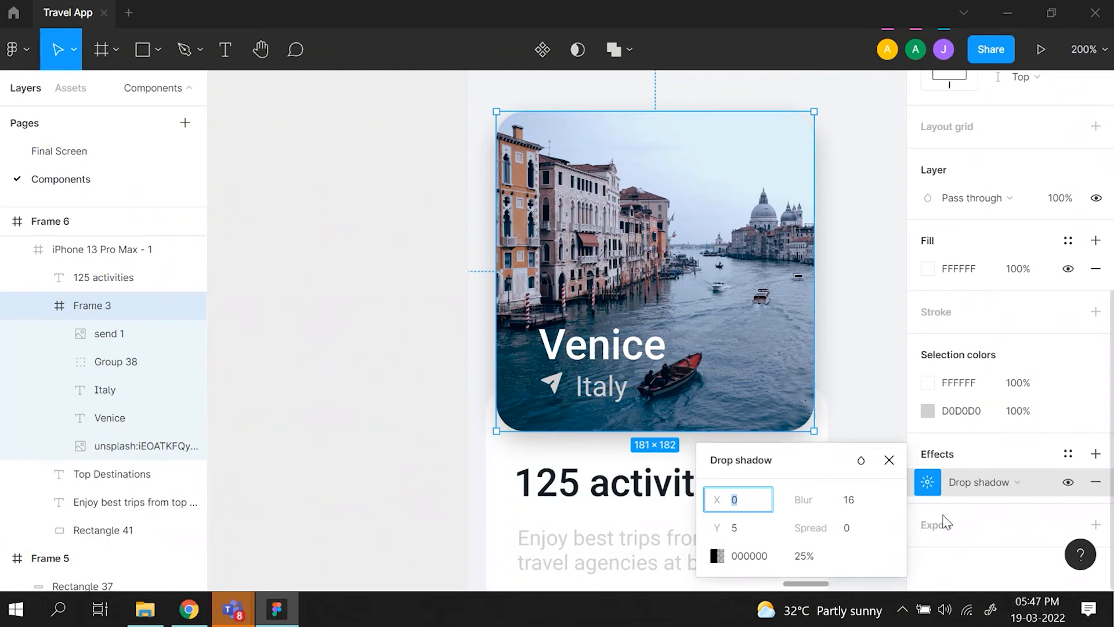
{"action": "left_click", "coordinate": [889, 460]}
{"action": "left_click", "coordinate": [848, 356]}
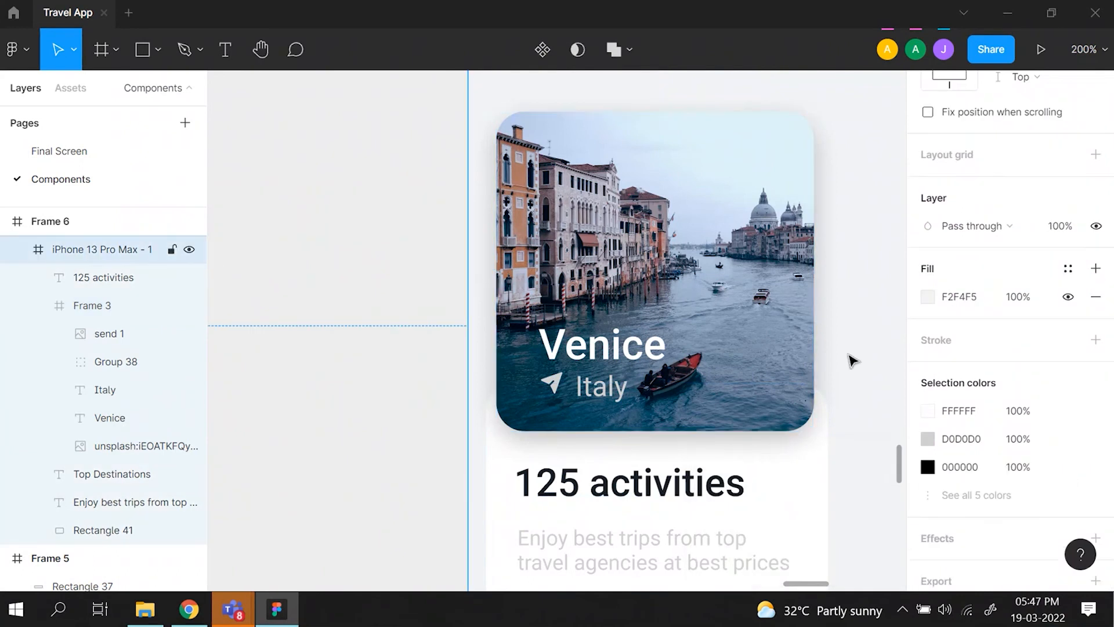
- Examine the remaining parts of the reference mockup: the Paris card, the Exclusive Hotels section and the bottom navigation bar
{"action": "key", "text": "ctrl+minus"}
{"action": "key", "text": "ctrl+minus"}
{"action": "scroll", "coordinate": [848, 355], "scroll_direction": "left", "scroll_amount": 5}
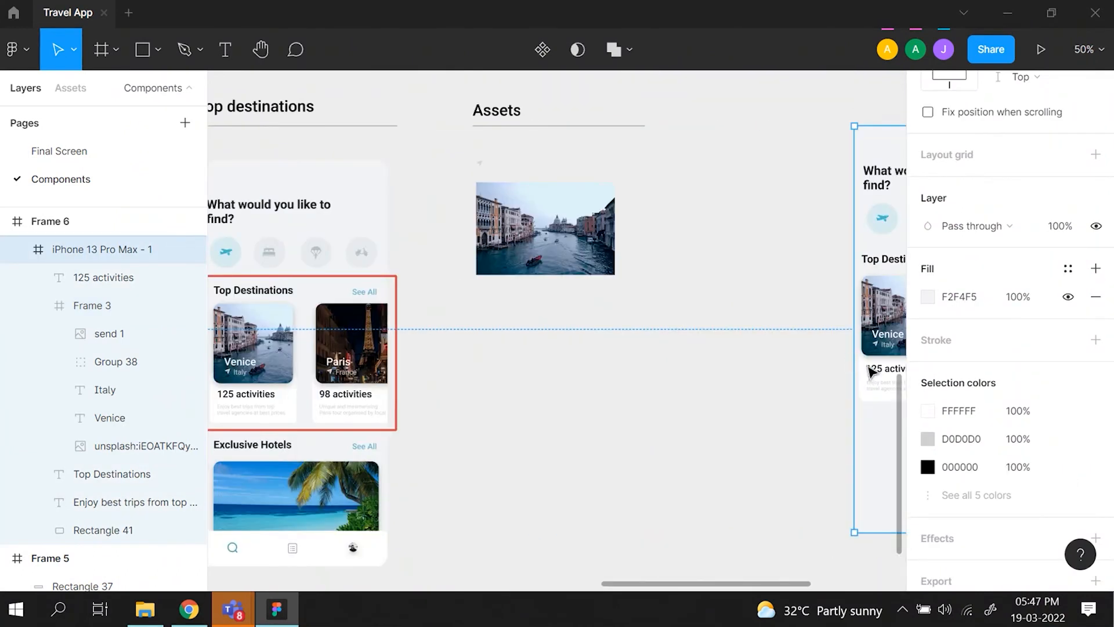
{"action": "scroll", "coordinate": [803, 372], "scroll_direction": "left", "scroll_amount": 3}
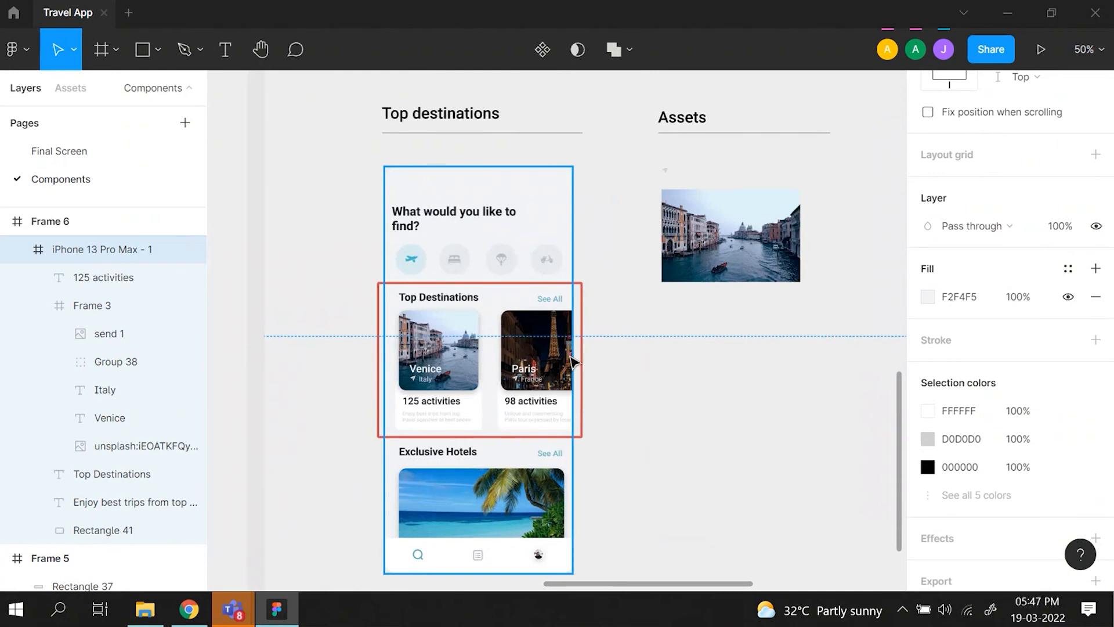
{"action": "scroll", "coordinate": [572, 360], "scroll_direction": "up", "scroll_amount": 6}
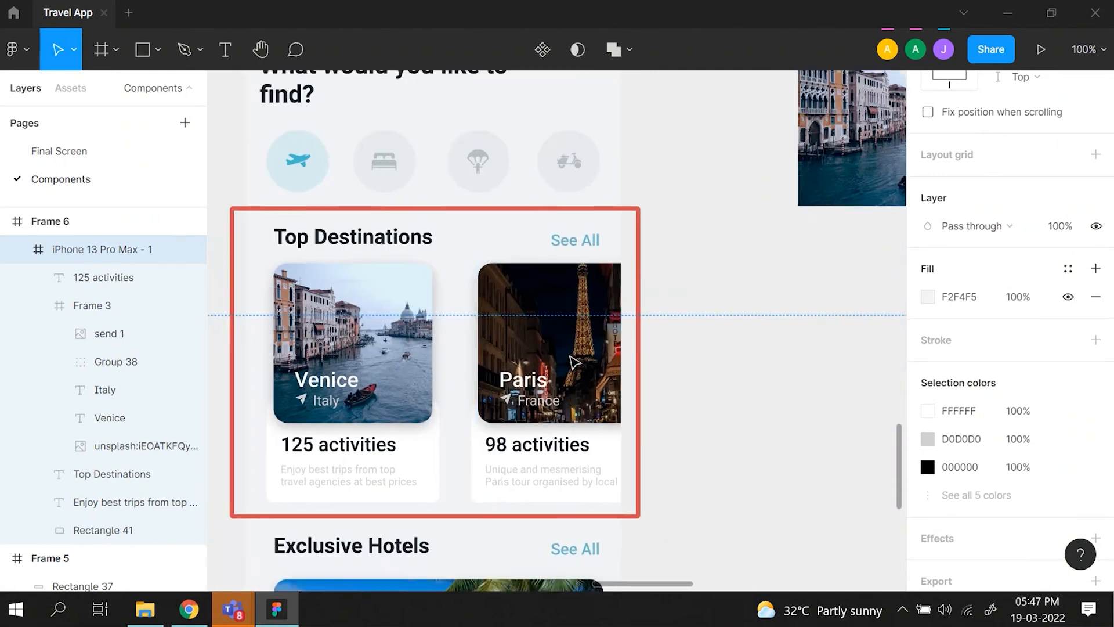
{"action": "scroll", "coordinate": [573, 363], "scroll_direction": "down", "scroll_amount": 3}
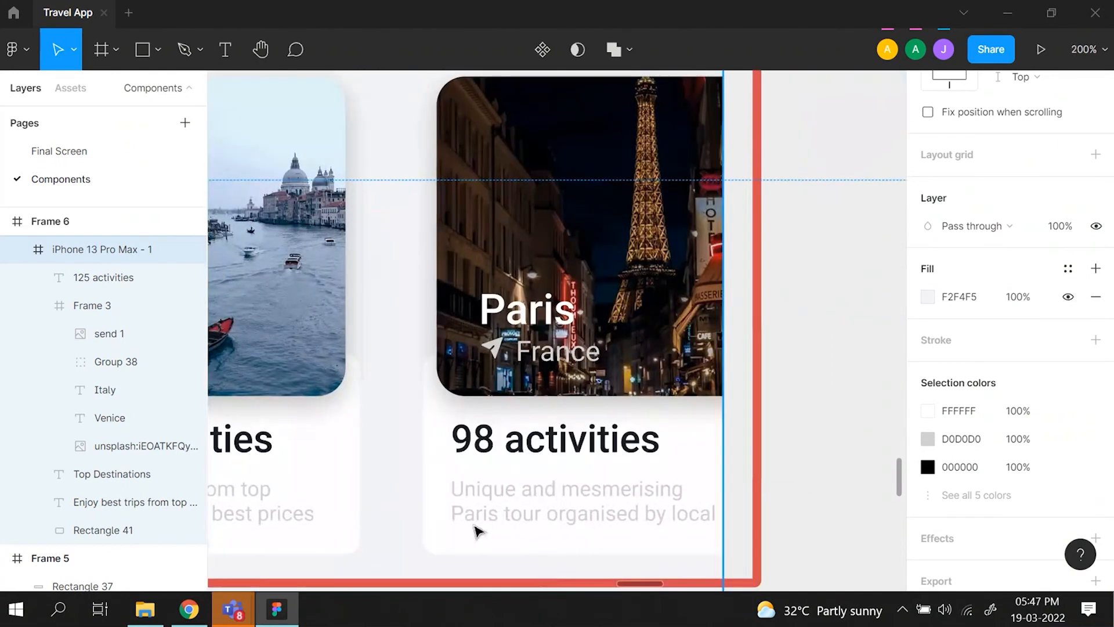
{"action": "scroll", "coordinate": [478, 530], "scroll_direction": "left", "scroll_amount": 4}
{"action": "scroll", "coordinate": [497, 489], "scroll_direction": "left", "scroll_amount": 2}
{"action": "scroll", "coordinate": [496, 488], "scroll_direction": "down", "scroll_amount": 1}
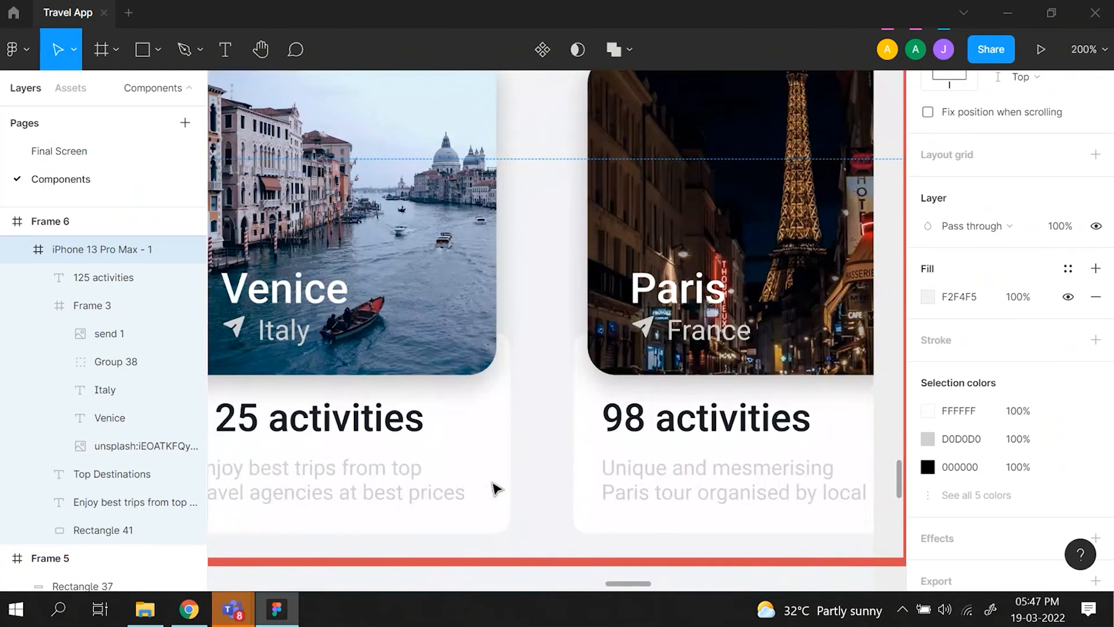
{"action": "scroll", "coordinate": [496, 489], "scroll_direction": "down", "scroll_amount": 3}
{"action": "scroll", "coordinate": [496, 487], "scroll_direction": "down", "scroll_amount": 3}
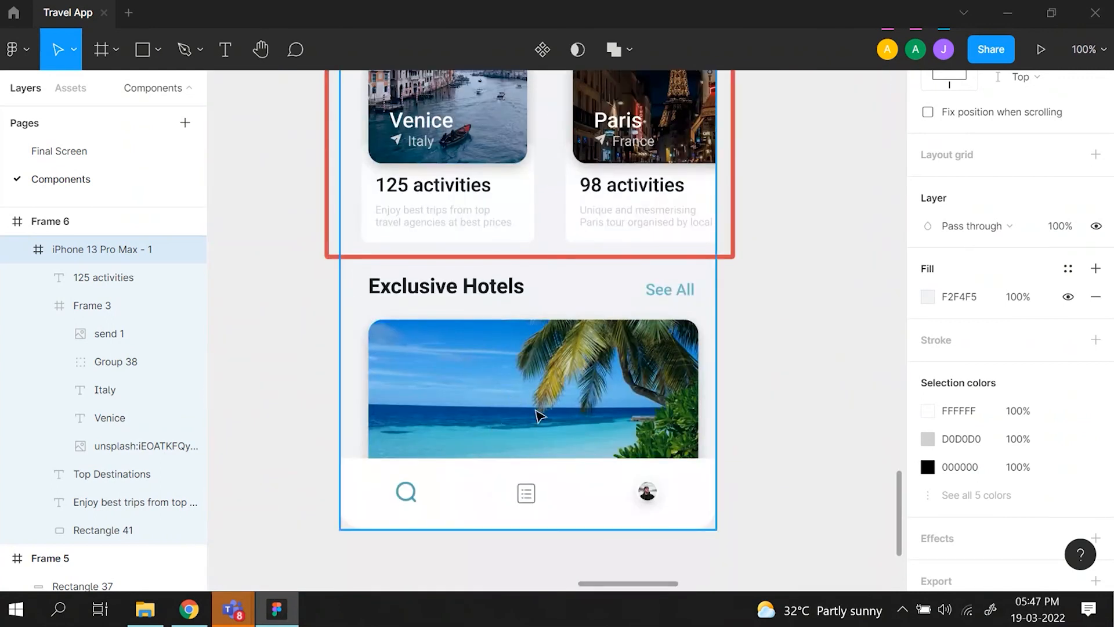
{"action": "scroll", "coordinate": [529, 387], "scroll_direction": "up", "scroll_amount": 1}
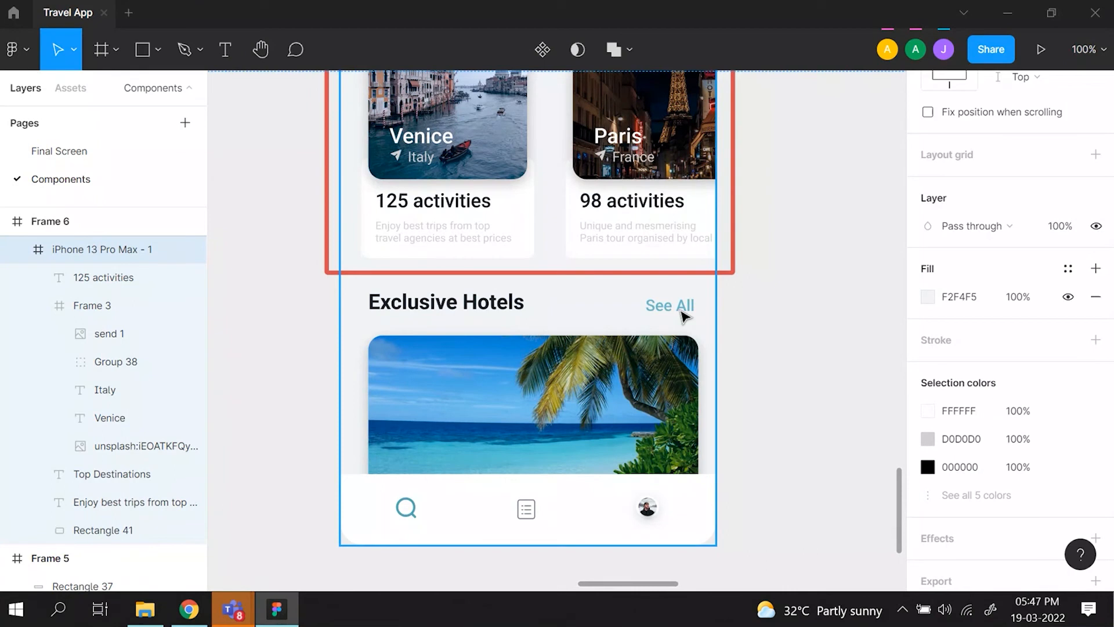
{"action": "scroll", "coordinate": [682, 314], "scroll_direction": "right", "scroll_amount": 2}
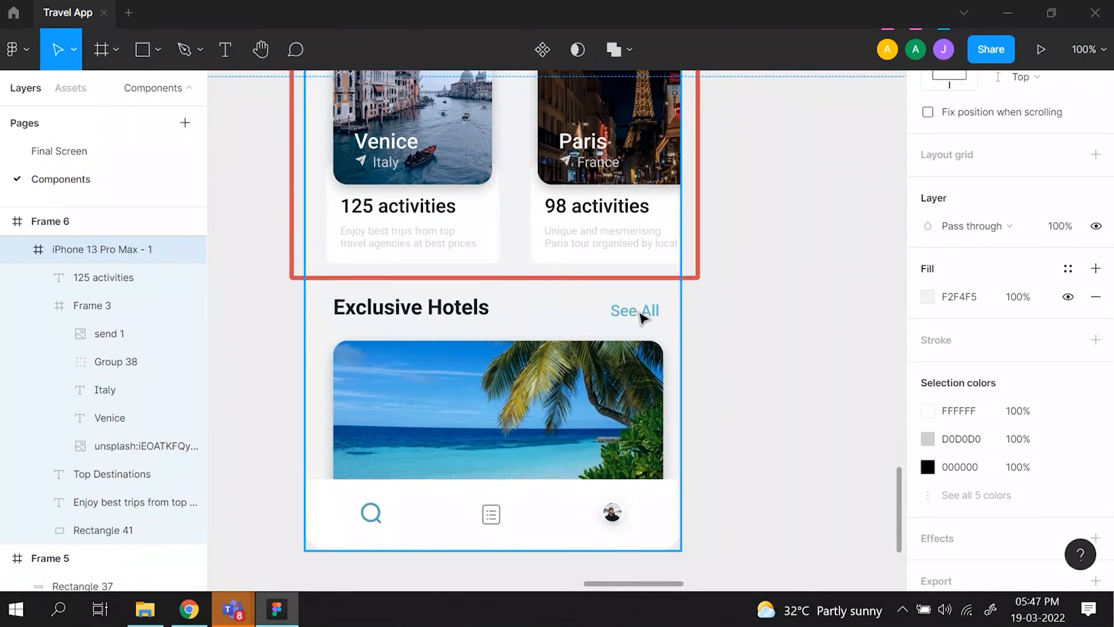
{"action": "scroll", "coordinate": [642, 318], "scroll_direction": "down", "scroll_amount": 3}
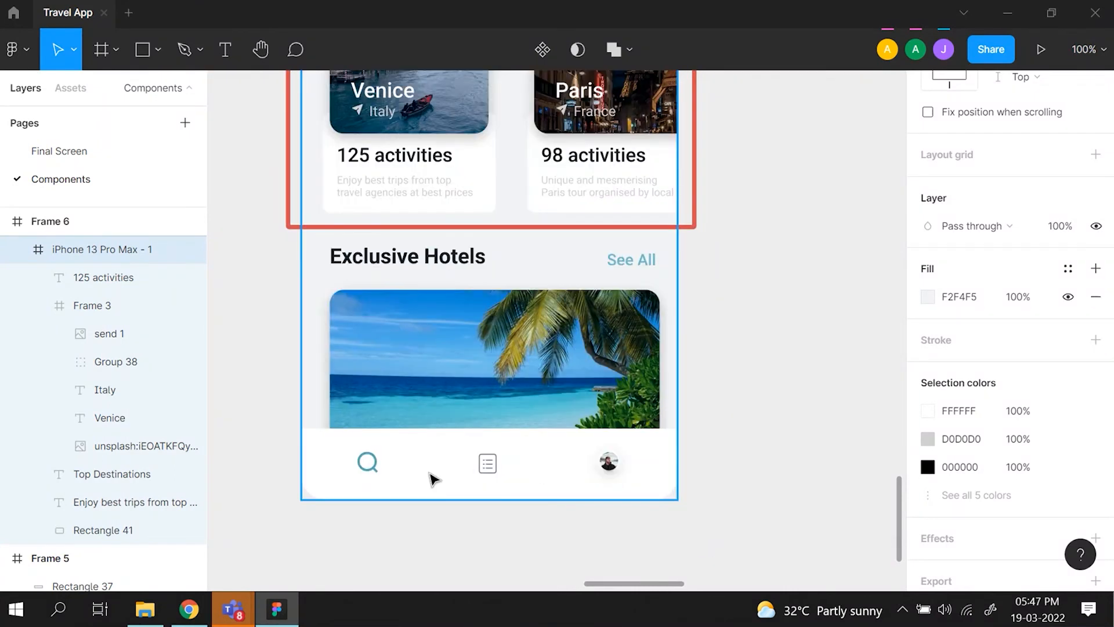
- Duplicate the white rectangle of the mockup's bottom navigation bar and place the copy beside the mockup at X 734, Y 1236
{"action": "left_click", "coordinate": [432, 479]}
{"action": "scroll", "coordinate": [432, 478], "scroll_direction": "right", "scroll_amount": 1}
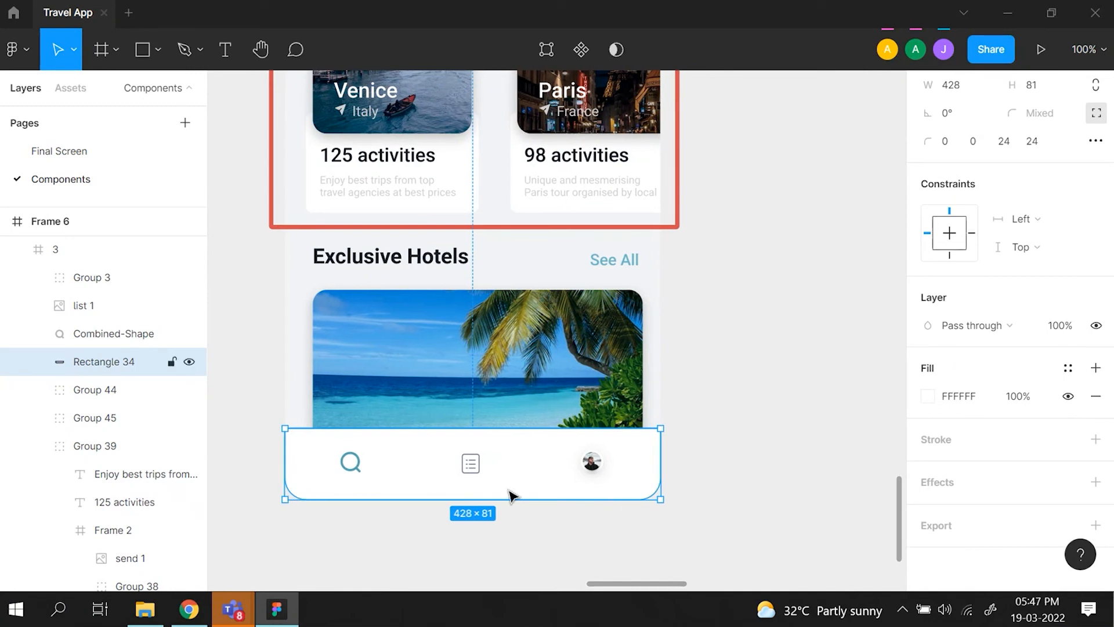
{"action": "key", "text": "ctrl+d"}
{"action": "left_click_drag", "start_coordinate": [510, 483], "coordinate": [898, 478]}
{"action": "scroll", "coordinate": [811, 385], "scroll_direction": "right", "scroll_amount": 2}
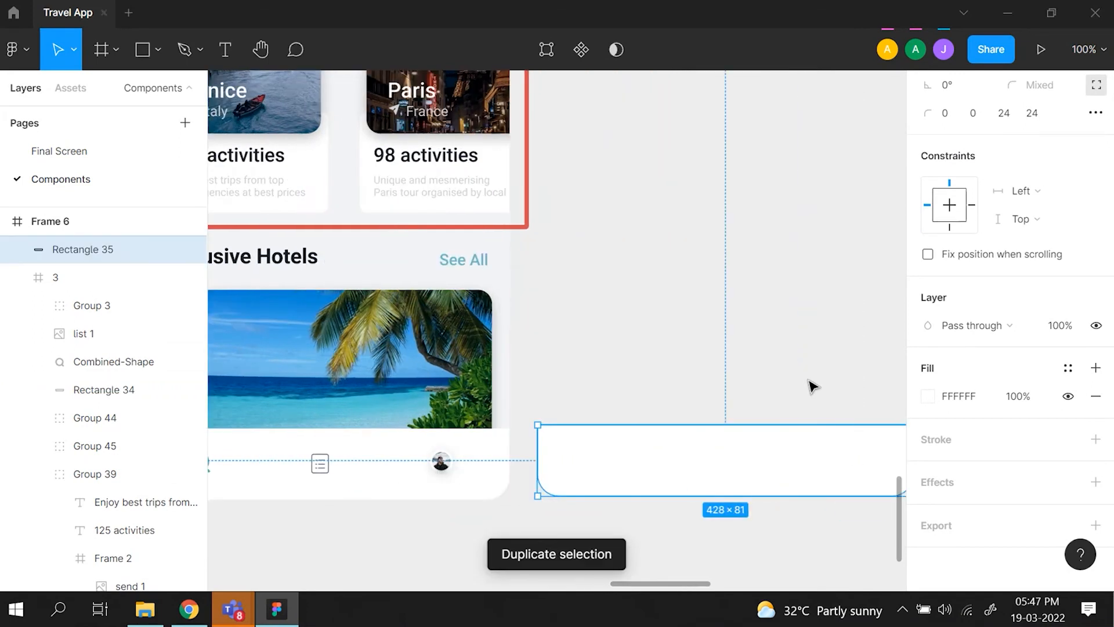
{"action": "scroll", "coordinate": [1016, 133], "scroll_direction": "up", "scroll_amount": 3}
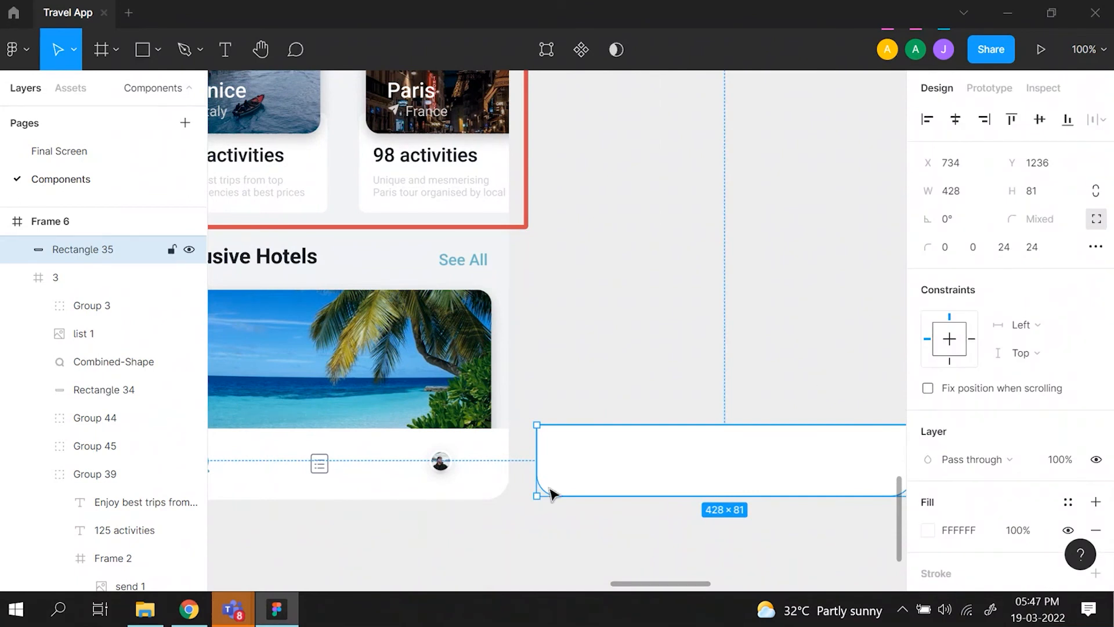
{"action": "scroll", "coordinate": [550, 493], "scroll_direction": "right", "scroll_amount": 3}
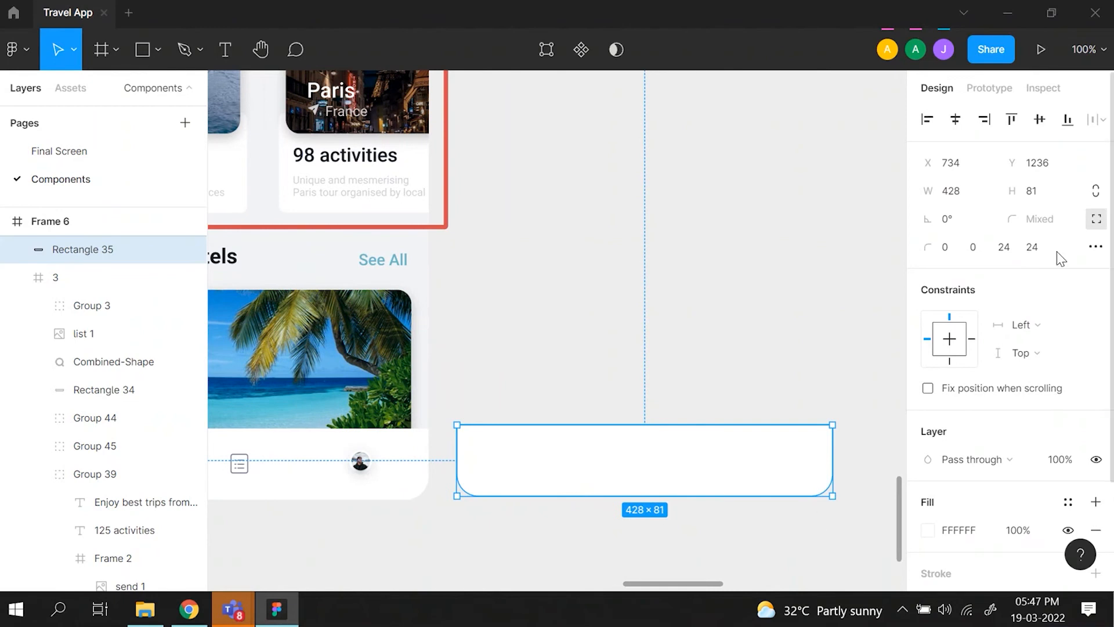
- Examine the mockup's navigation icons and the two completed app screens on the Final Screen page
{"action": "scroll", "coordinate": [500, 449], "scroll_direction": "left", "scroll_amount": 10}
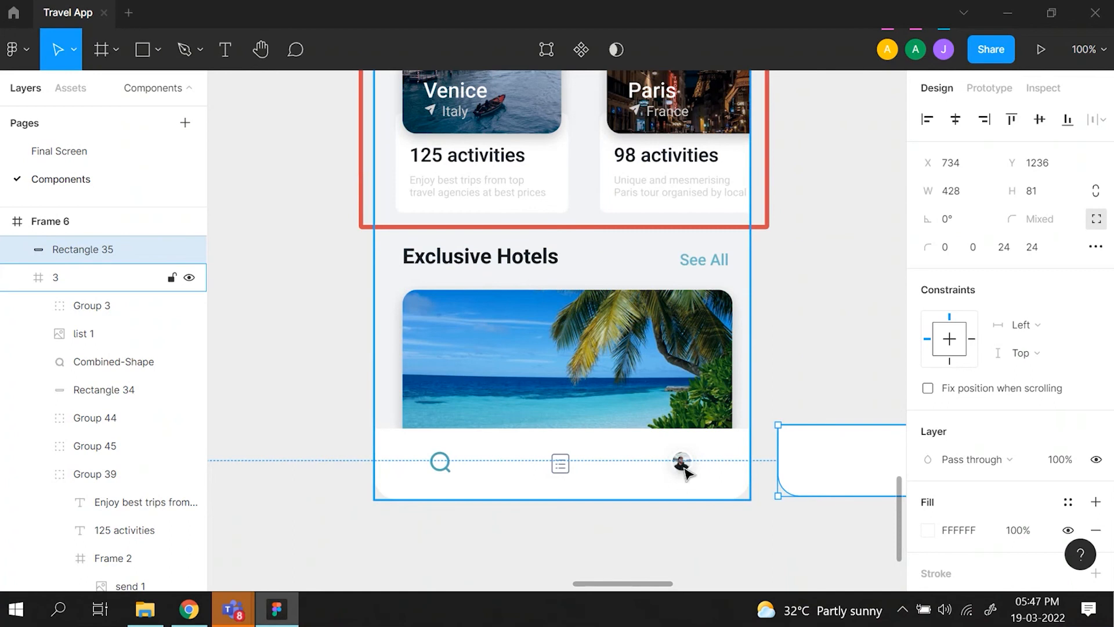
{"action": "key", "text": "ctrl+minus"}
{"action": "key", "text": "ctrl+minus"}
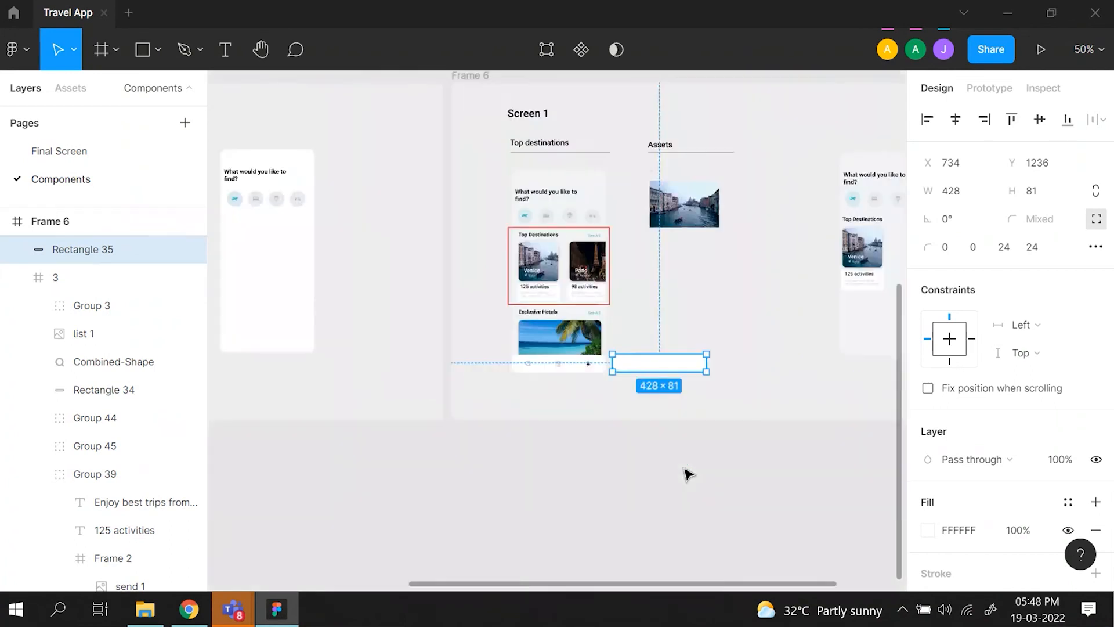
{"action": "scroll", "coordinate": [688, 474], "scroll_direction": "up", "scroll_amount": 3}
{"action": "scroll", "coordinate": [688, 475], "scroll_direction": "left", "scroll_amount": 8}
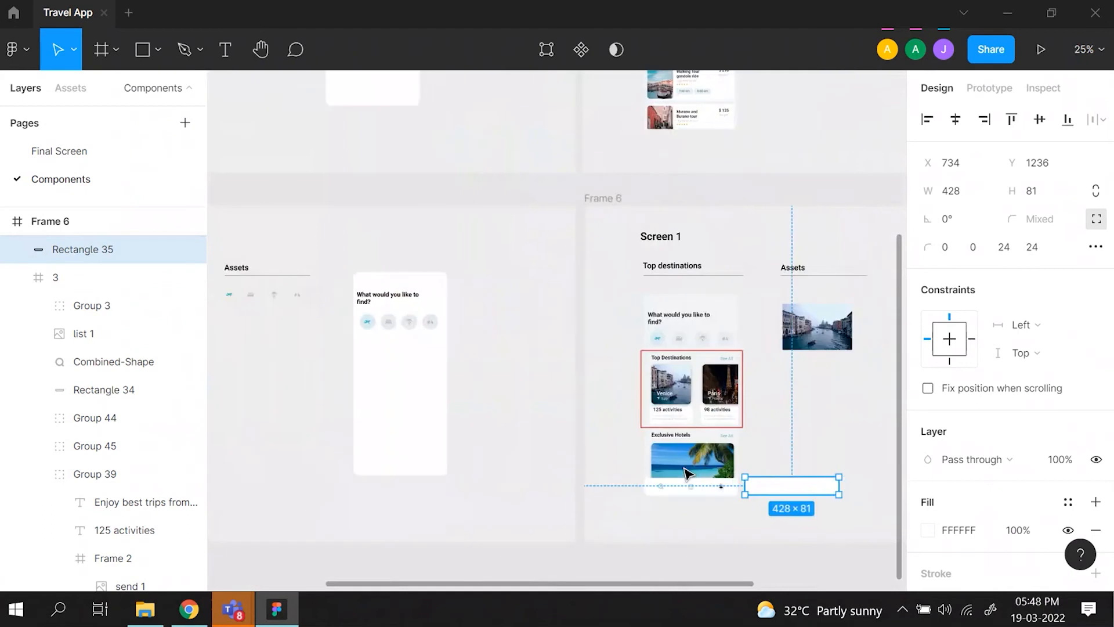
{"action": "scroll", "coordinate": [686, 471], "scroll_direction": "up", "scroll_amount": 10}
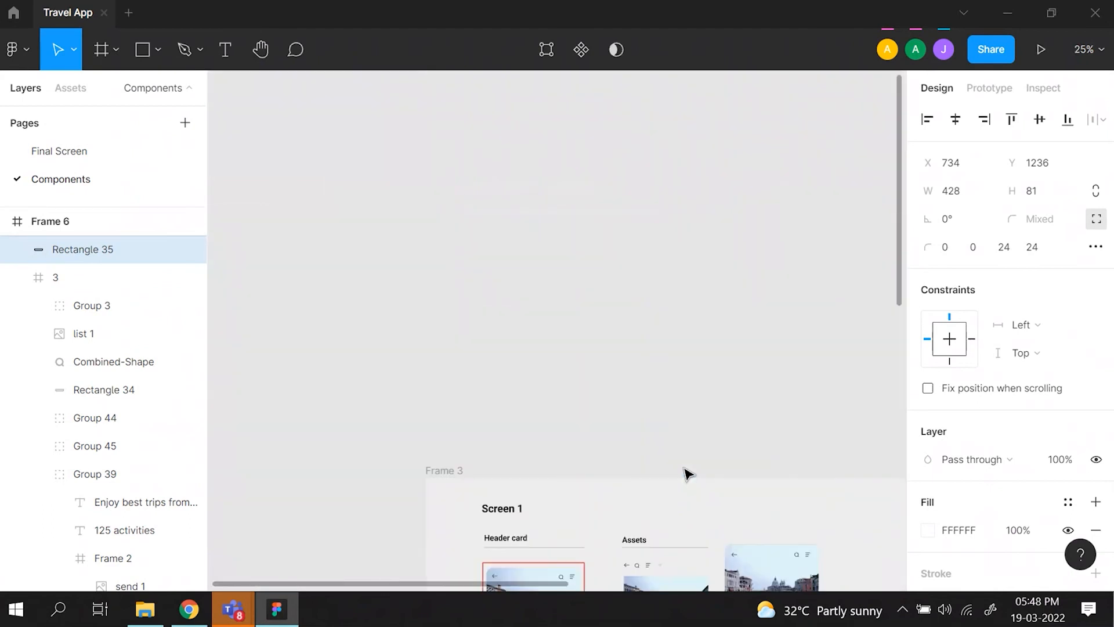
{"action": "left_click", "coordinate": [104, 152]}
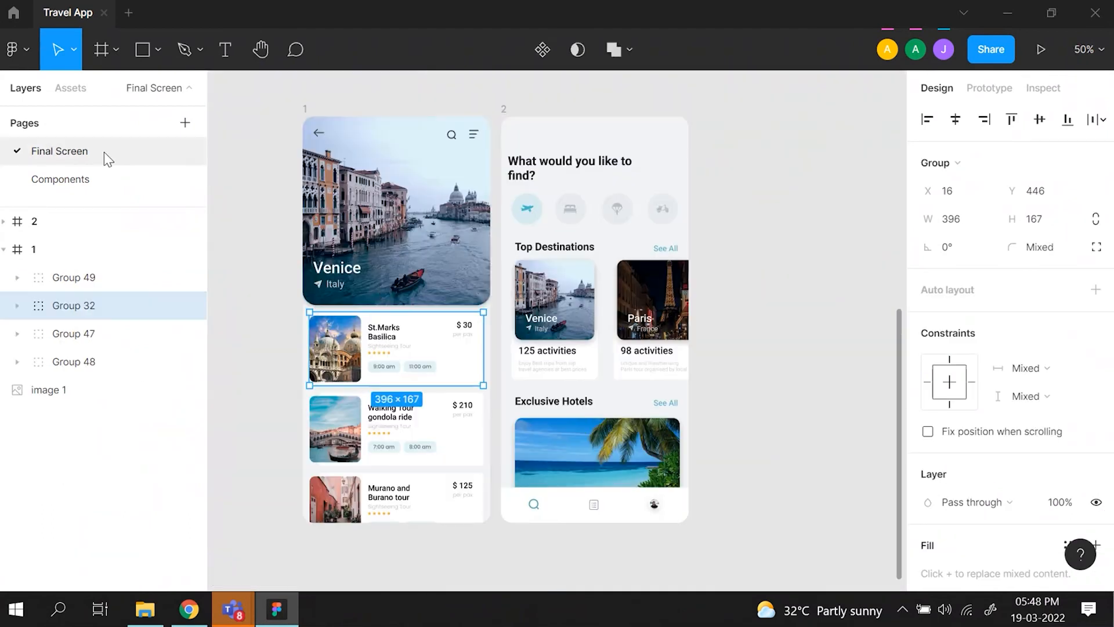
{"action": "scroll", "coordinate": [299, 411], "scroll_direction": "down", "scroll_amount": 1}
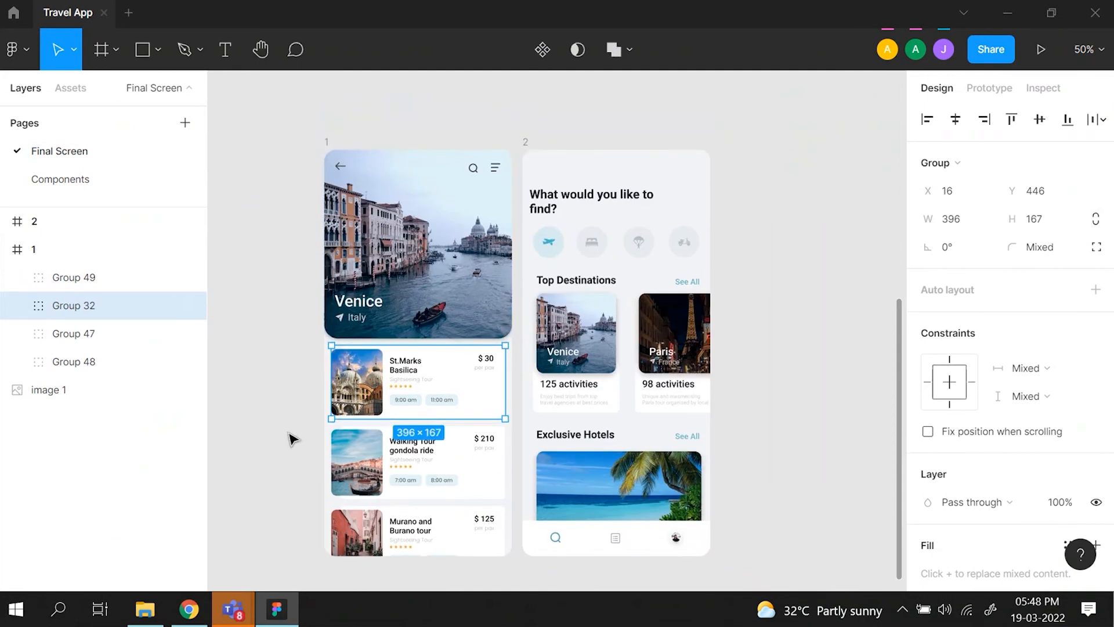
{"action": "scroll", "coordinate": [292, 438], "scroll_direction": "down", "scroll_amount": 1}
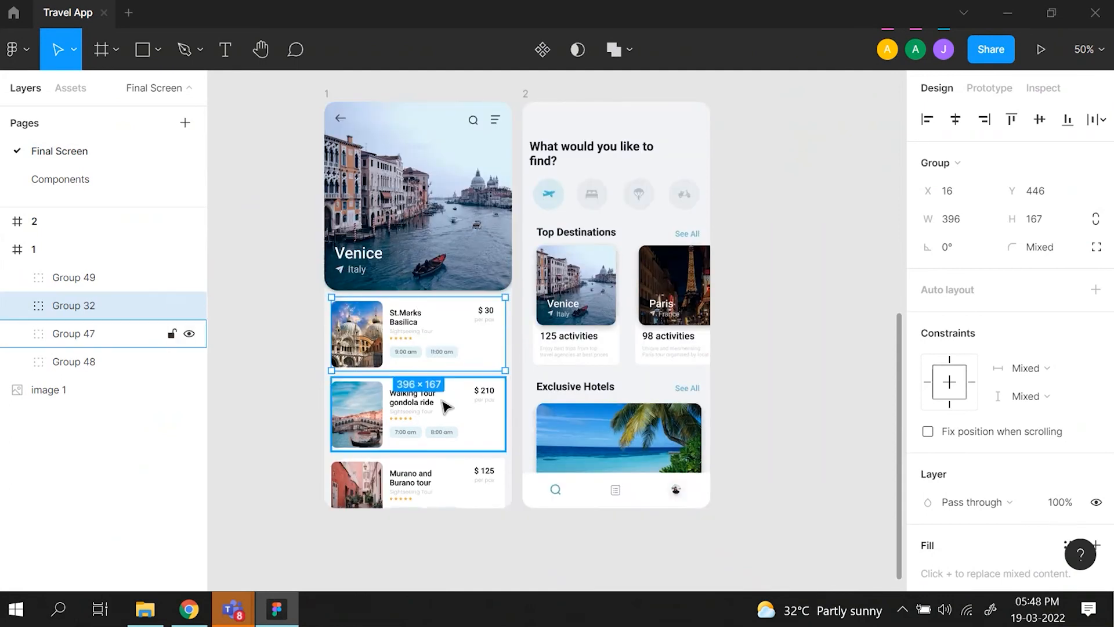
{"action": "scroll", "coordinate": [453, 406], "scroll_direction": "up", "scroll_amount": 1}
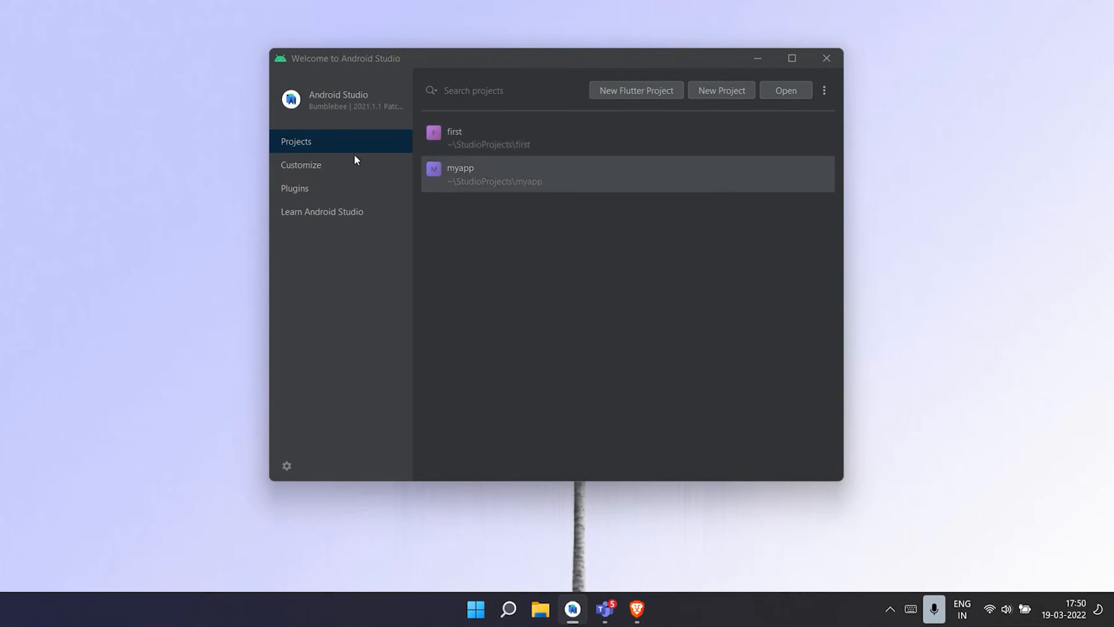
- Open the Virtual Device Manager and set up a new Pixel 3 phone with the Pie (API 28) system image
{"action": "left_click", "coordinate": [824, 90]}
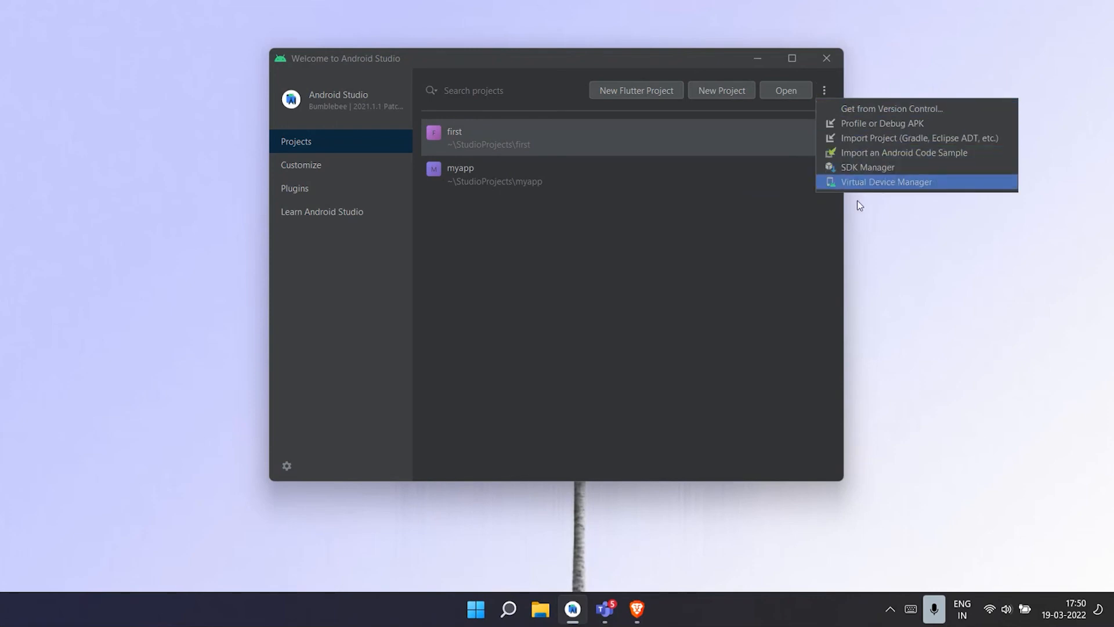
{"action": "left_click", "coordinate": [859, 184]}
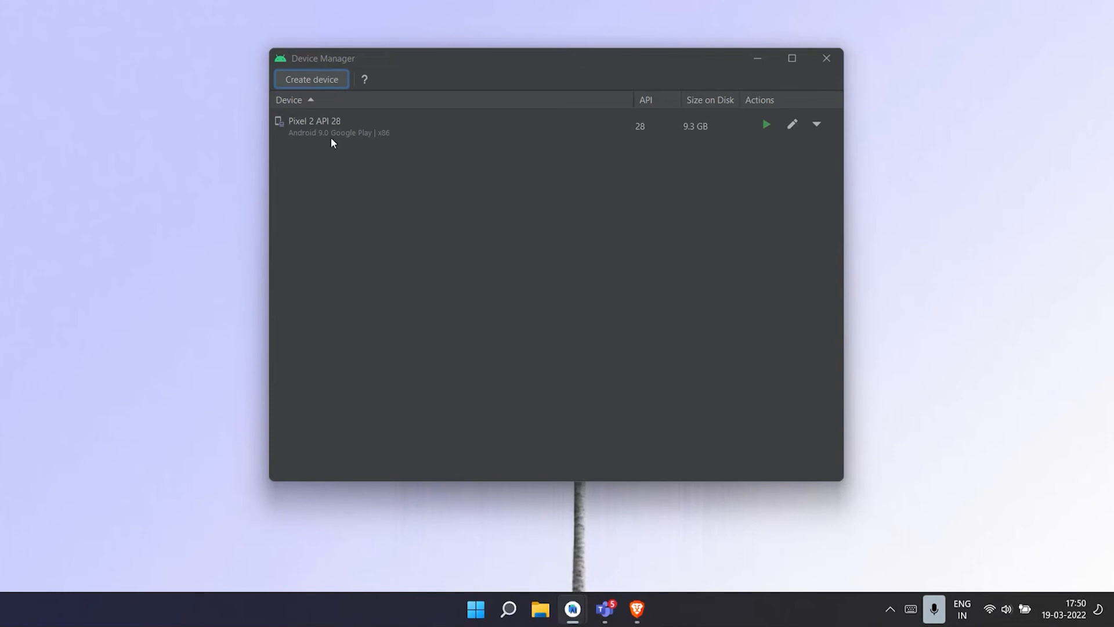
{"action": "left_click", "coordinate": [328, 86]}
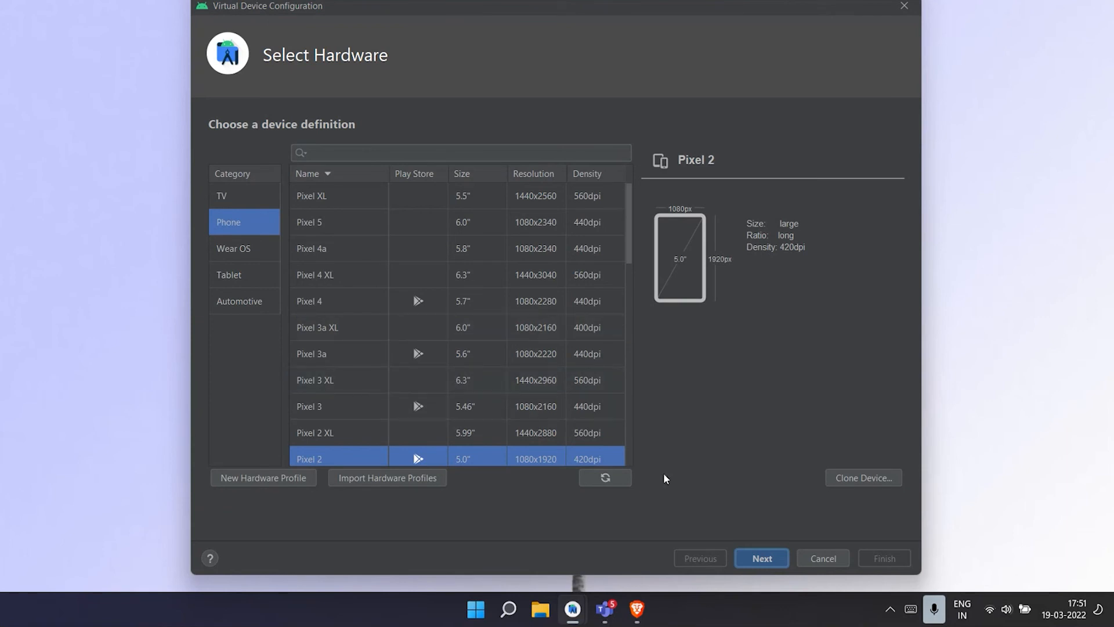
{"action": "left_click", "coordinate": [356, 406]}
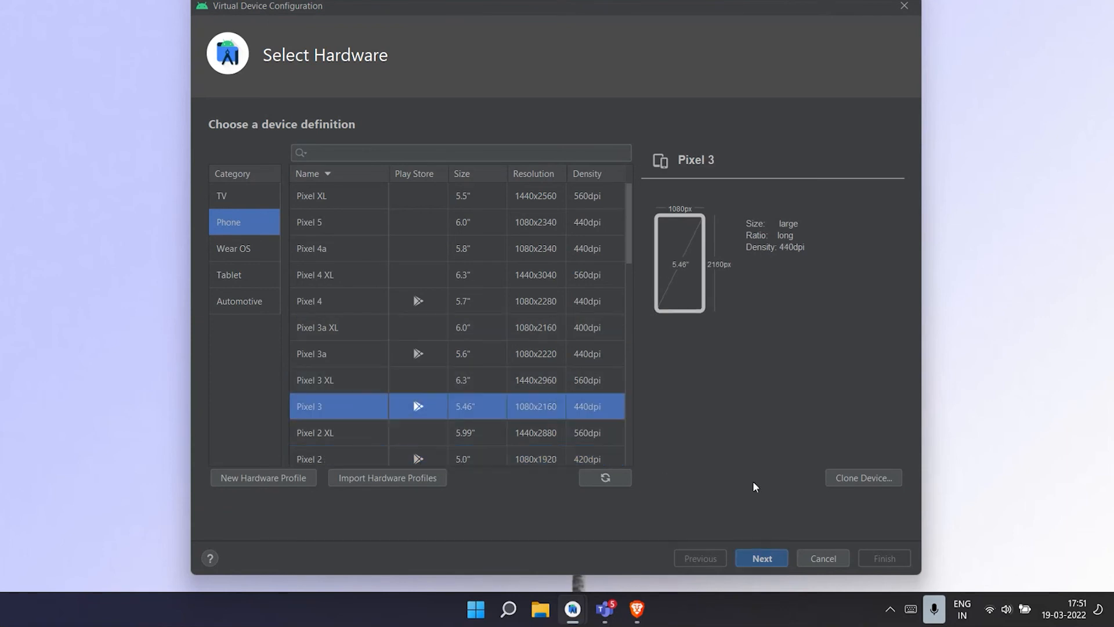
{"action": "left_click", "coordinate": [761, 558]}
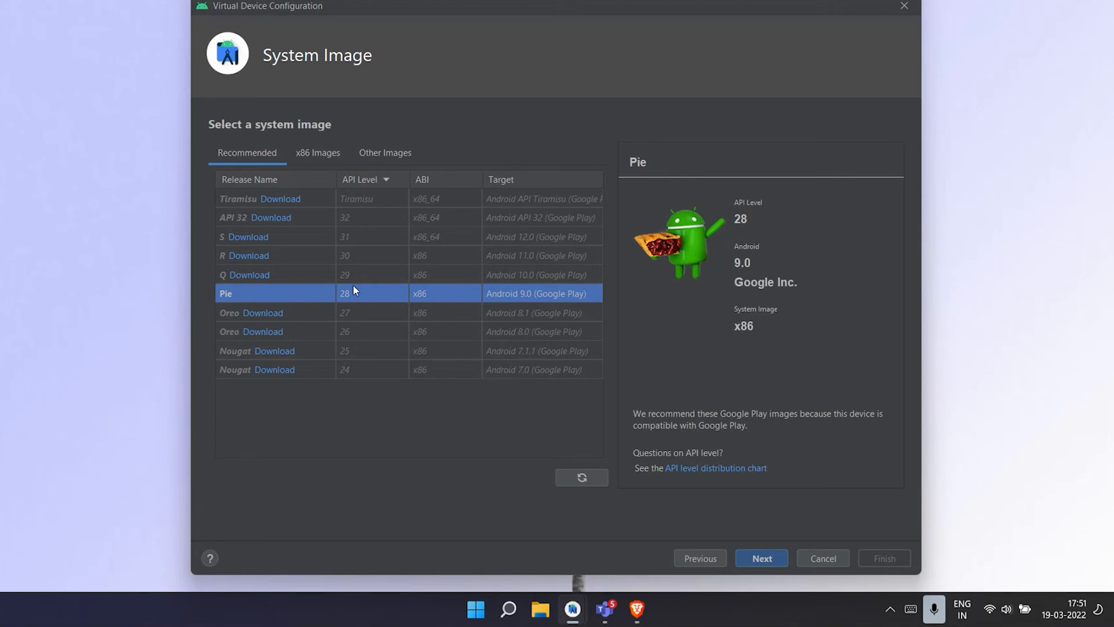
{"action": "left_click", "coordinate": [757, 559]}
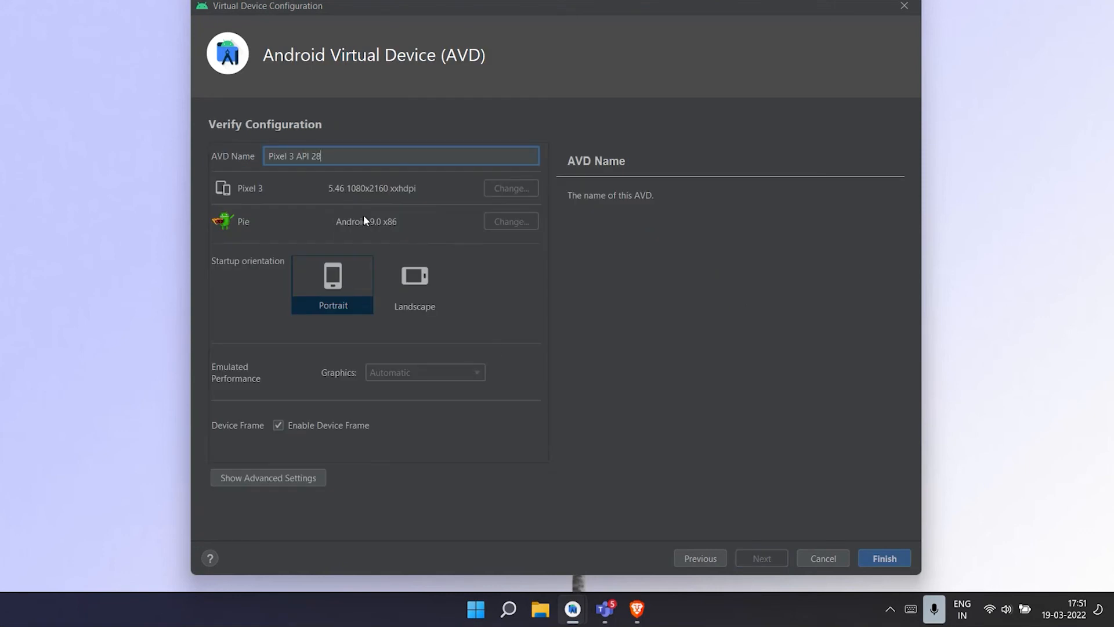
- Look over the AVD name and emulated graphics settings, abandon the new virtual device and close the Device Manager
{"action": "left_click_drag", "start_coordinate": [341, 159], "coordinate": [265, 157]}
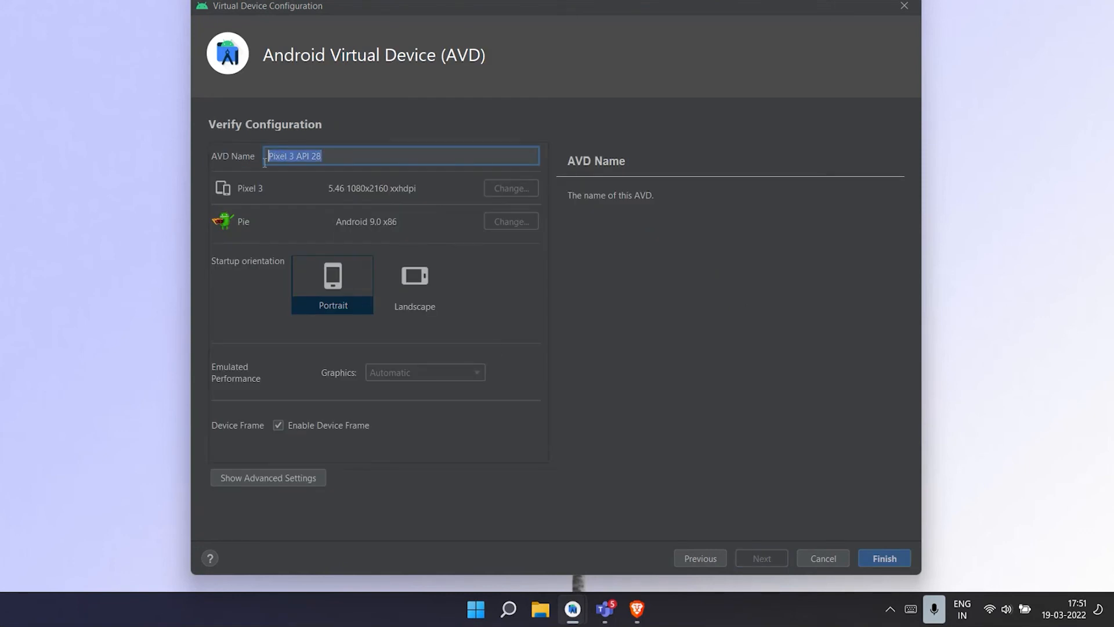
{"action": "left_click", "coordinate": [366, 154]}
{"action": "mouse_move", "coordinate": [442, 368]}
{"action": "mouse_move", "coordinate": [402, 382]}
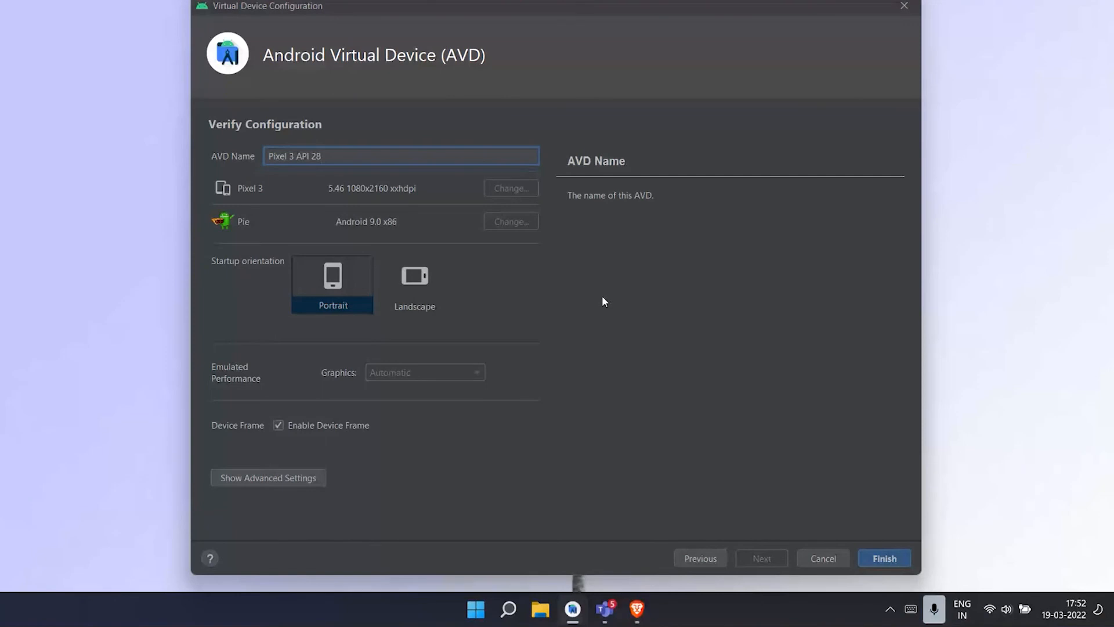
{"action": "left_click", "coordinate": [905, 8]}
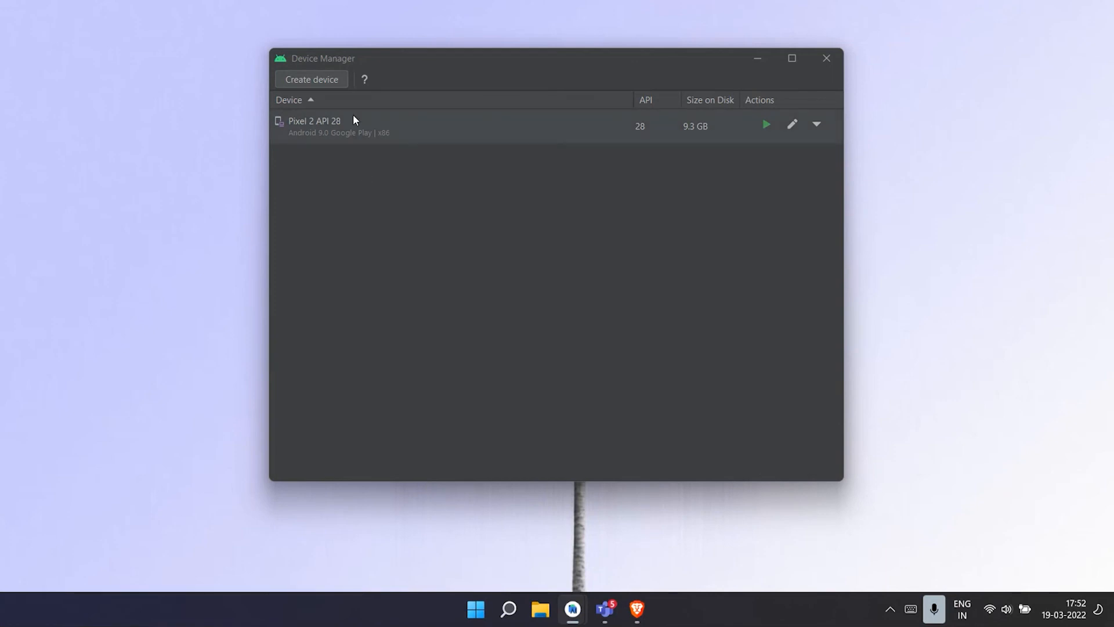
{"action": "left_click", "coordinate": [767, 58]}
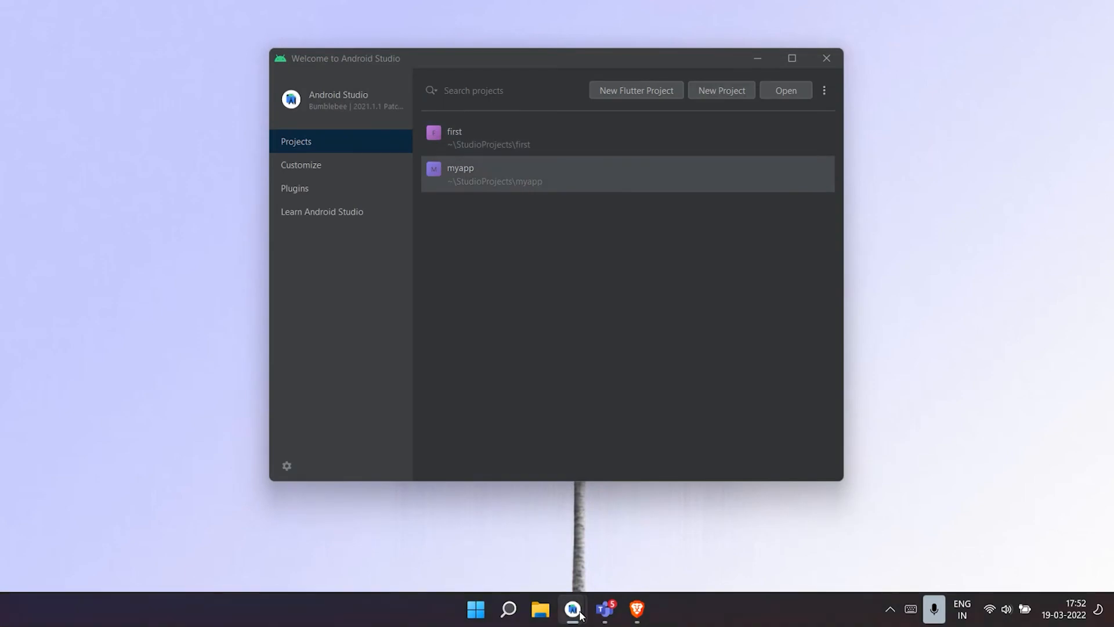
{"action": "mouse_move", "coordinate": [574, 611]}
{"action": "left_click", "coordinate": [615, 520]}
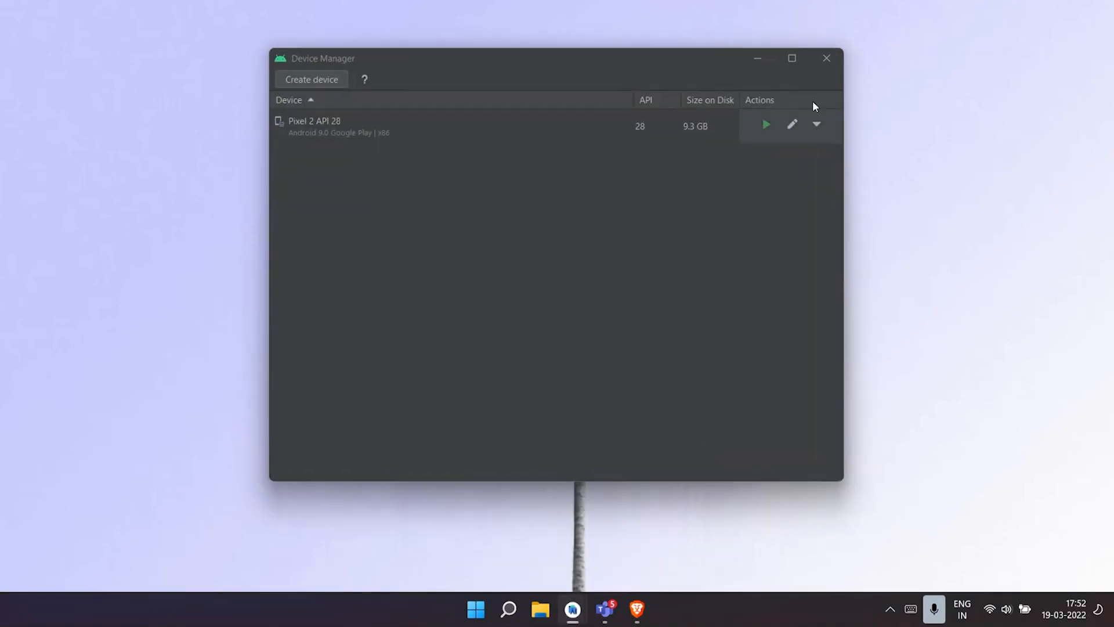
{"action": "left_click", "coordinate": [822, 58]}
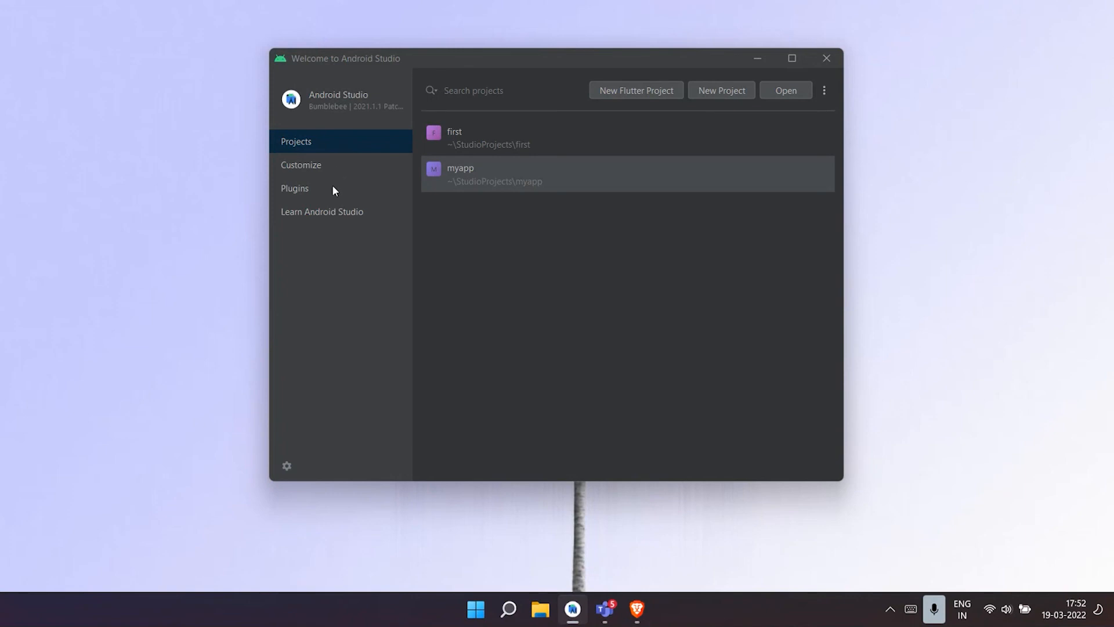
- Search the plugin marketplace for flutter and for dart to check both plugins, and return to the projects list
{"action": "left_click", "coordinate": [284, 188]}
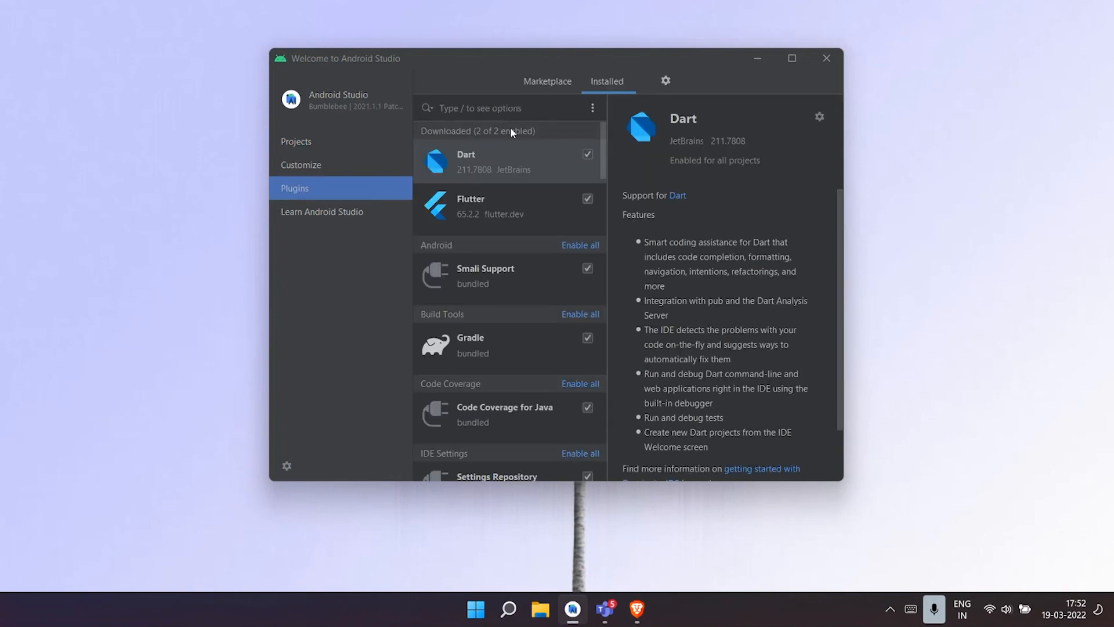
{"action": "left_click", "coordinate": [555, 91]}
{"action": "left_click", "coordinate": [523, 116]}
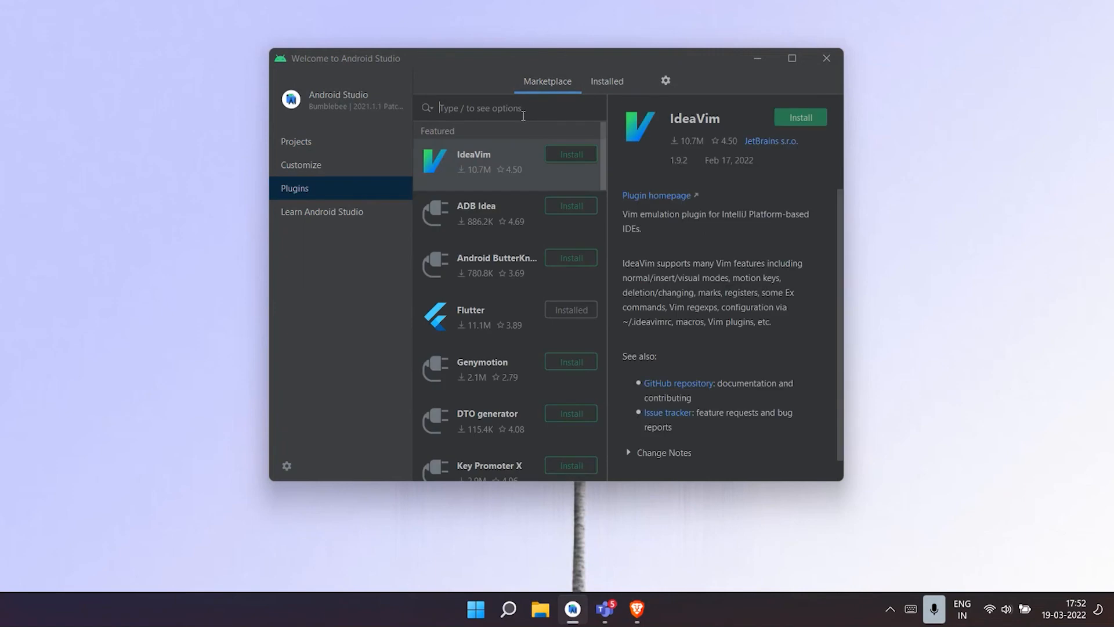
{"action": "type", "text": "flutter"}
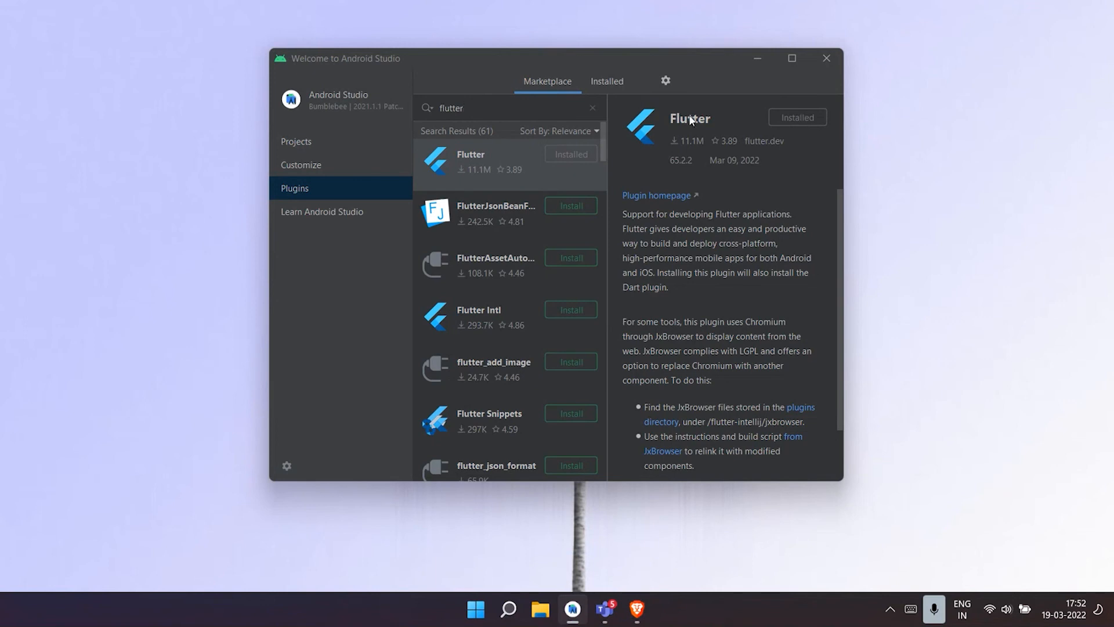
{"action": "left_click", "coordinate": [592, 109]}
{"action": "type", "text": "dart"}
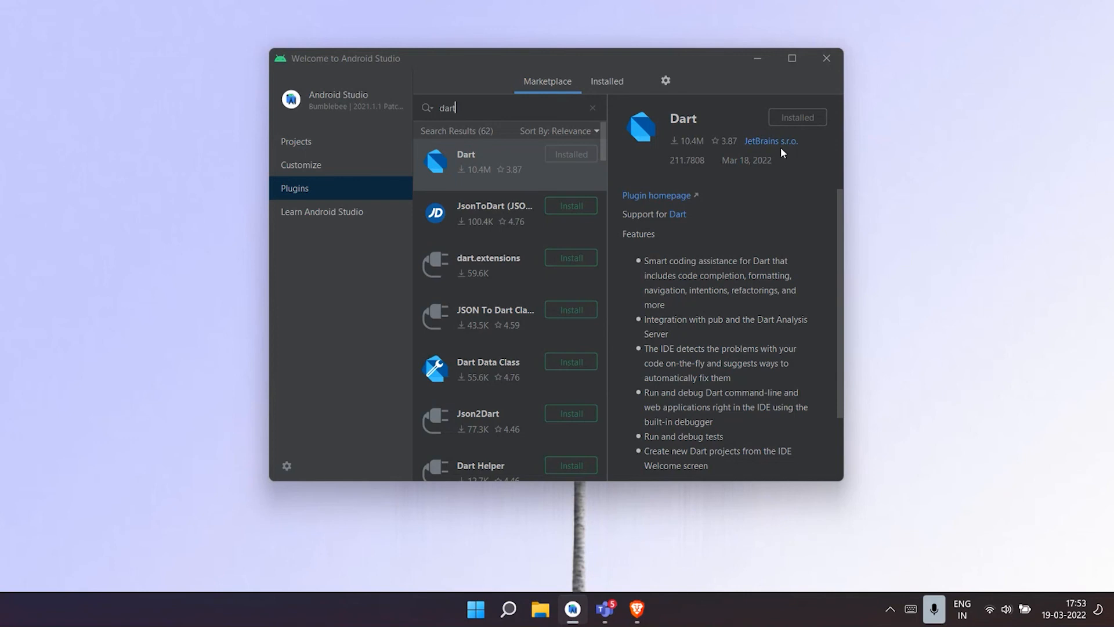
{"action": "left_click", "coordinate": [352, 144]}
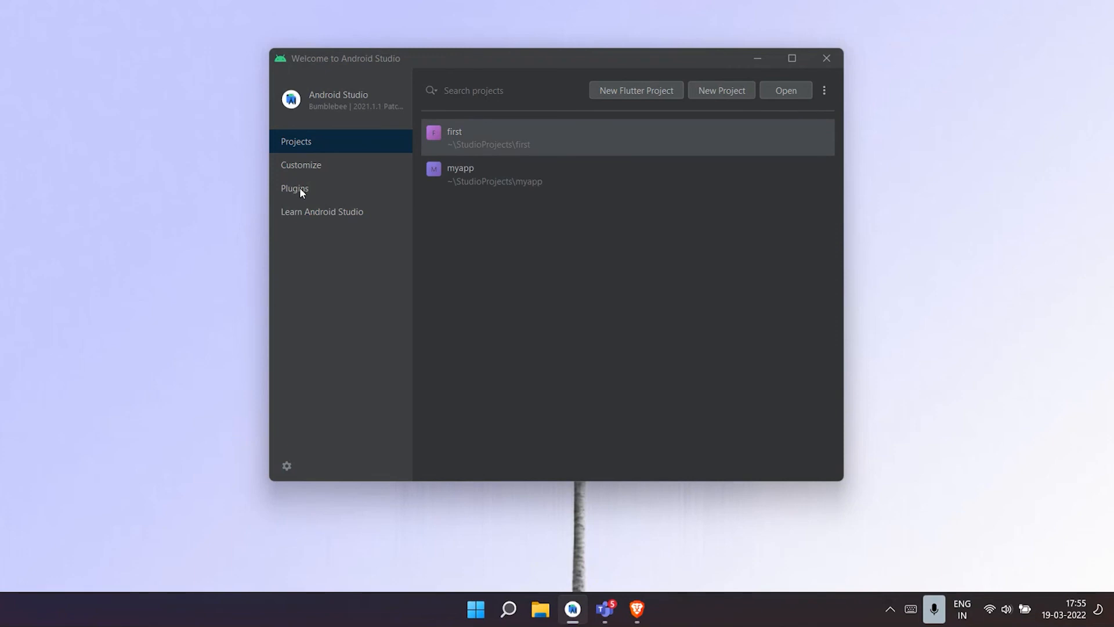
- Start a new Flutter project with C:\ff\flutter as the Flutter SDK path and continue to the project details
{"action": "left_click", "coordinate": [619, 90]}
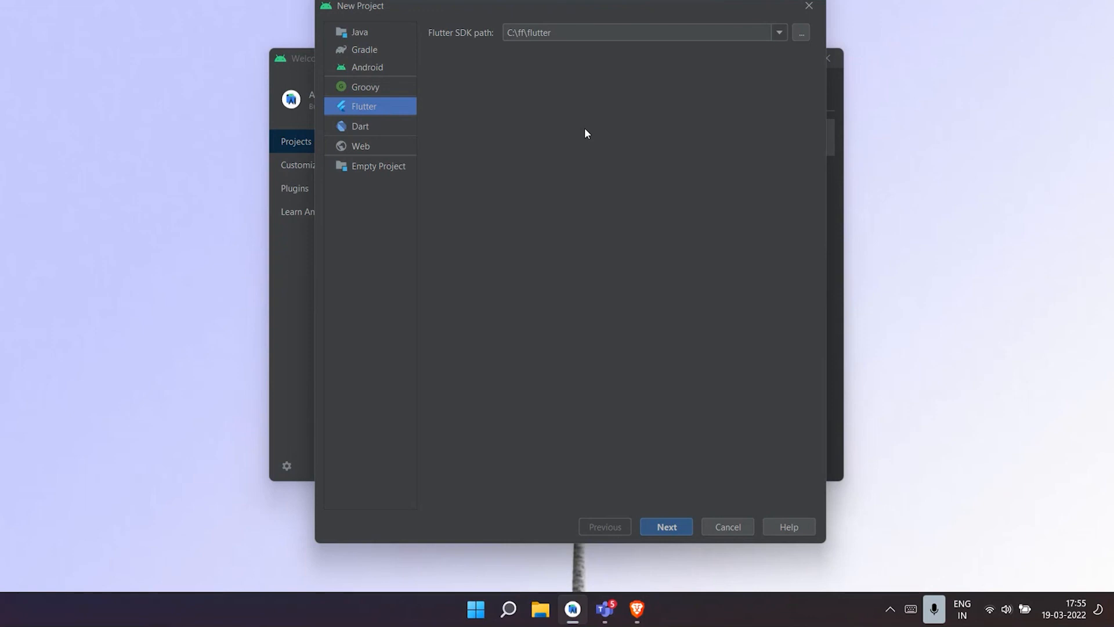
{"action": "left_click", "coordinate": [575, 35]}
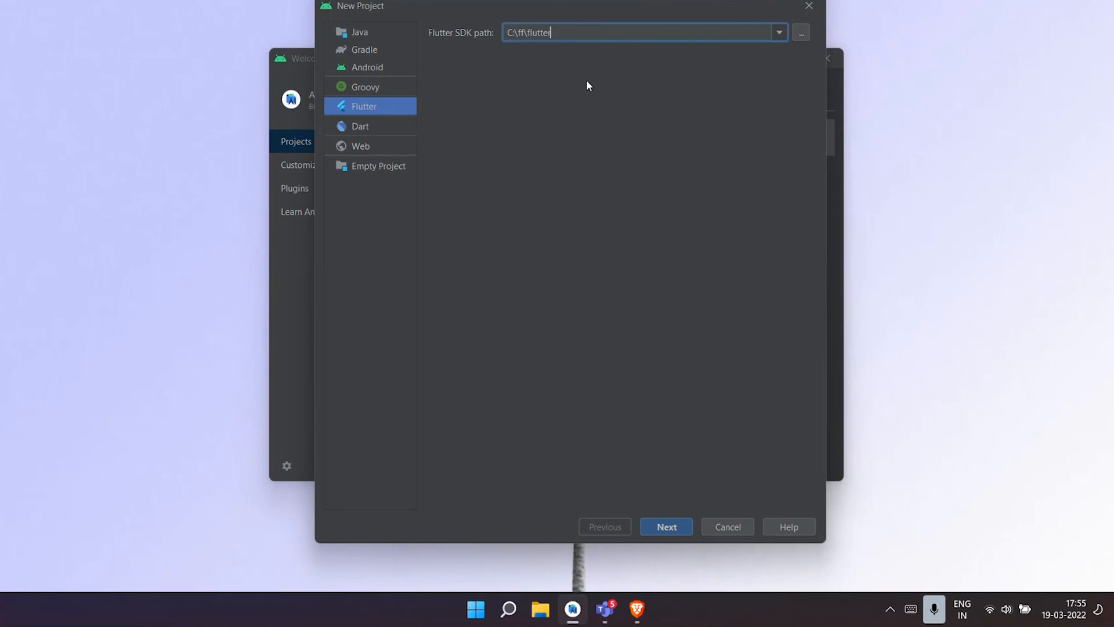
{"action": "left_click", "coordinate": [780, 33]}
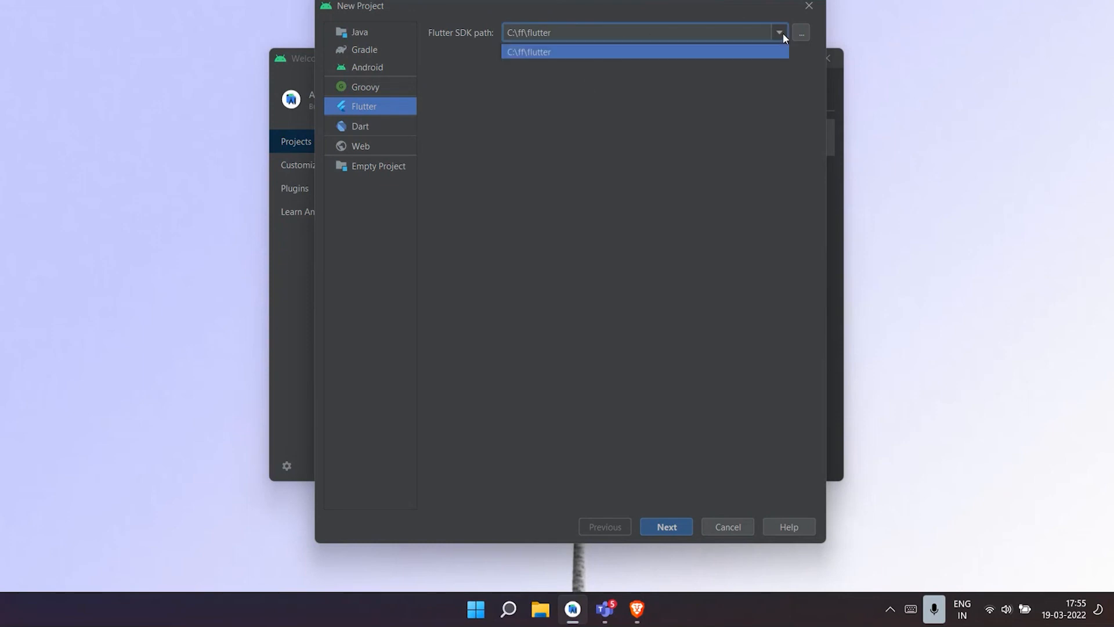
{"action": "left_click", "coordinate": [725, 96]}
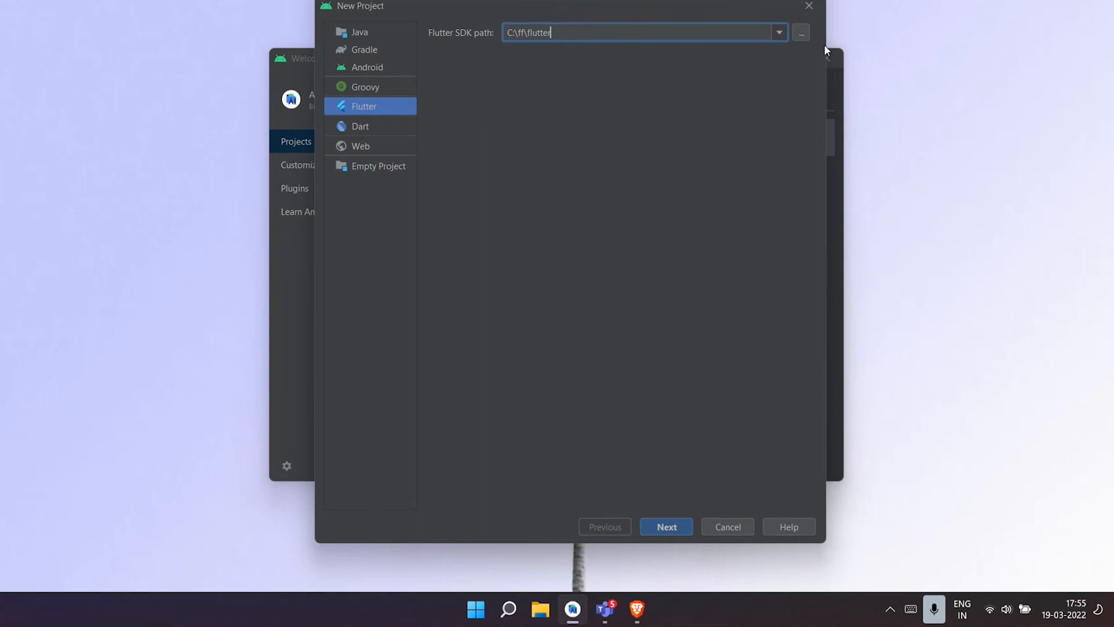
{"action": "left_click", "coordinate": [800, 33]}
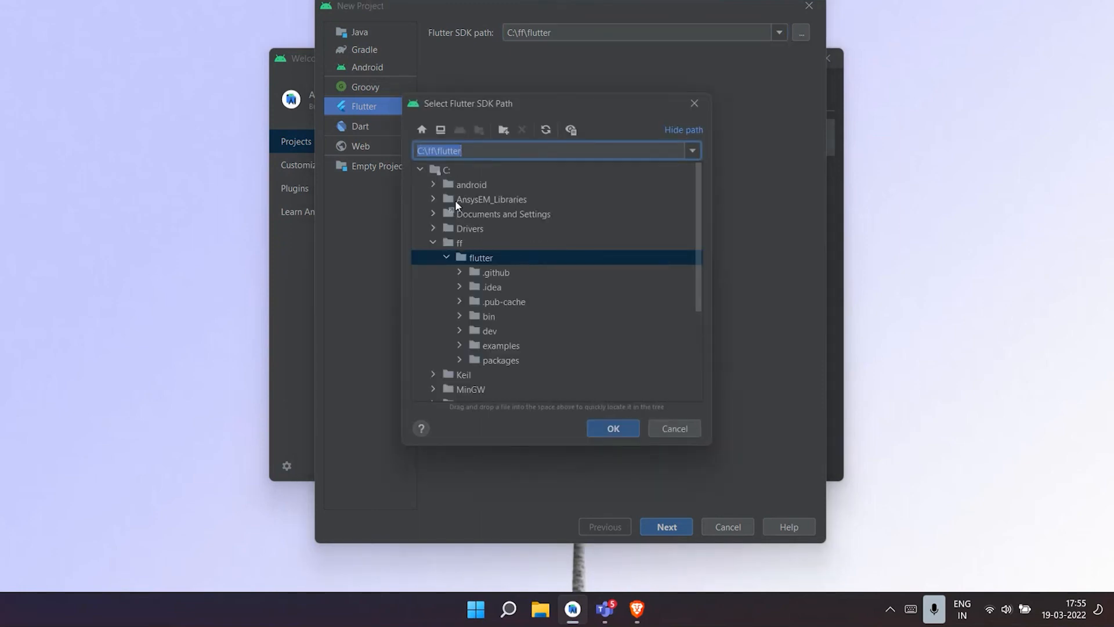
{"action": "left_click", "coordinate": [464, 242]}
{"action": "left_click", "coordinate": [481, 258]}
{"action": "left_click", "coordinate": [612, 427]}
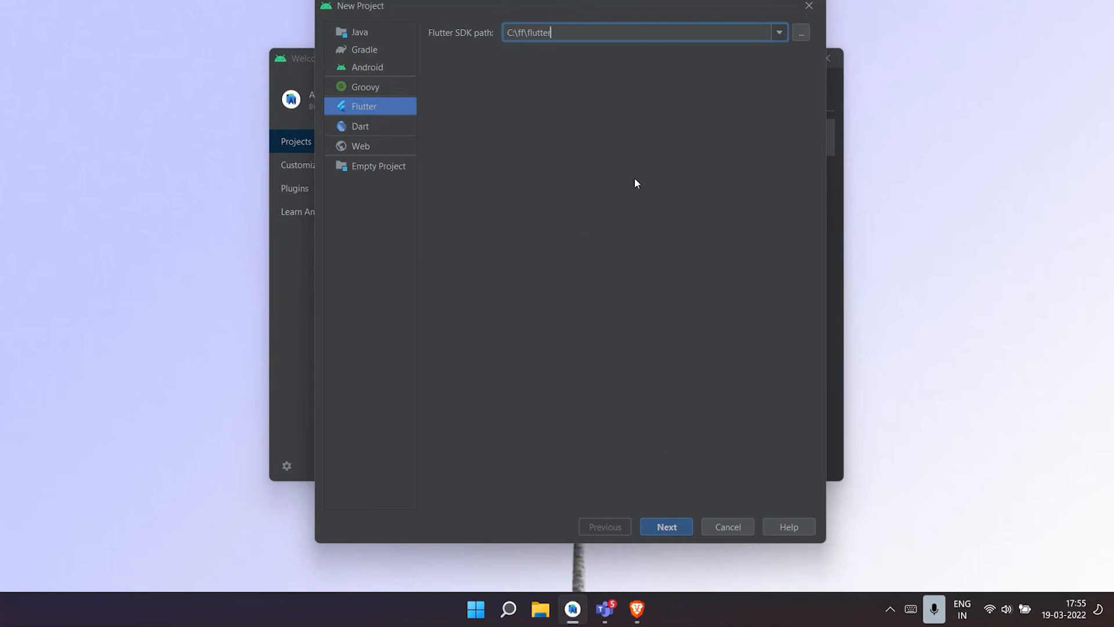
{"action": "left_click", "coordinate": [658, 529]}
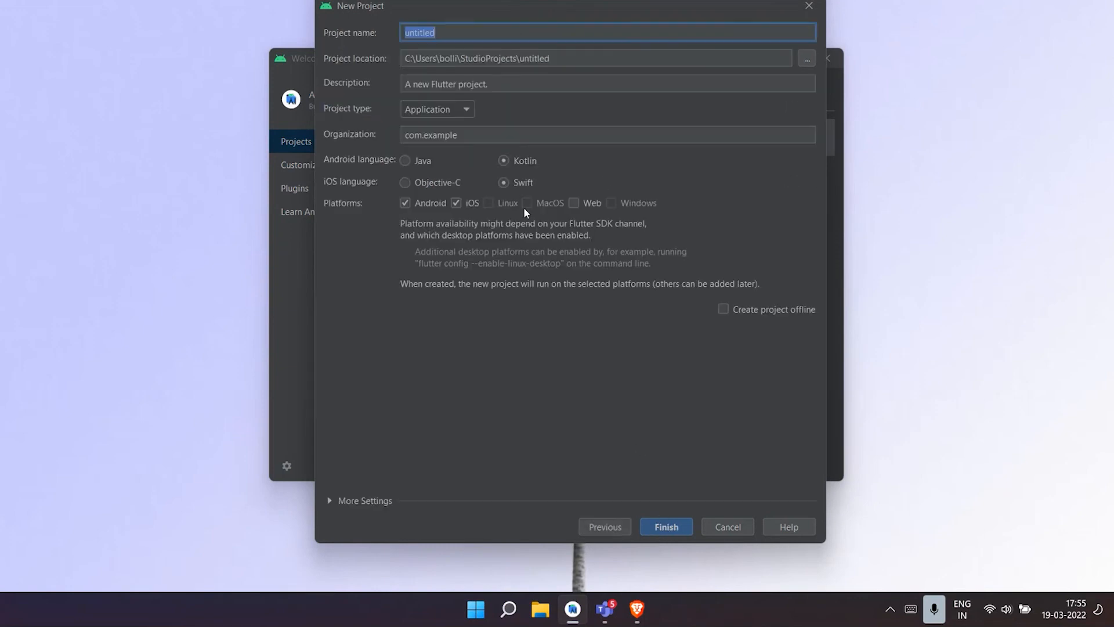
- Name the new Flutter project TravelApp and keep the description "A new Flutter project."
{"action": "left_click", "coordinate": [478, 32]}
{"action": "key", "text": "BackSpace"}
{"action": "key", "text": "BackSpace"}
{"action": "key", "text": "BackSpace"}
{"action": "key", "text": "BackSpace"}
{"action": "key", "text": "BackSpace"}
{"action": "key", "text": "BackSpace"}
{"action": "key", "text": "BackSpace"}
{"action": "key", "text": "BackSpace"}
{"action": "type", "text": "TravelApp"}
{"action": "left_click", "coordinate": [507, 86]}
{"action": "key", "text": "BackSpace"}
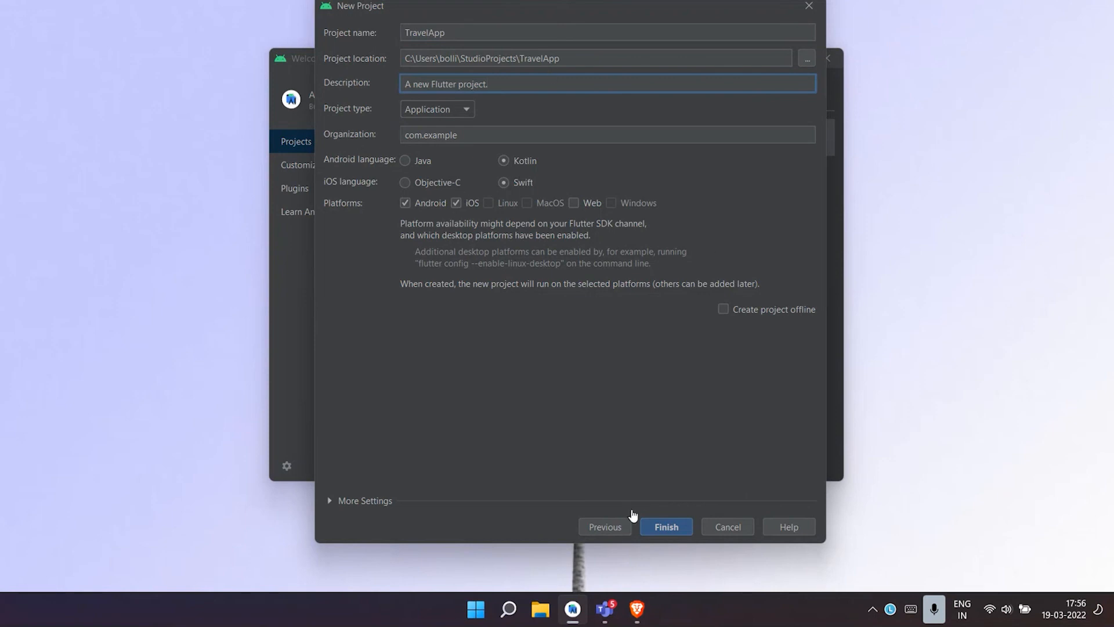
- Rename the new Flutter project to travelapp, create it and maximise its project window
{"action": "left_click", "coordinate": [656, 520]}
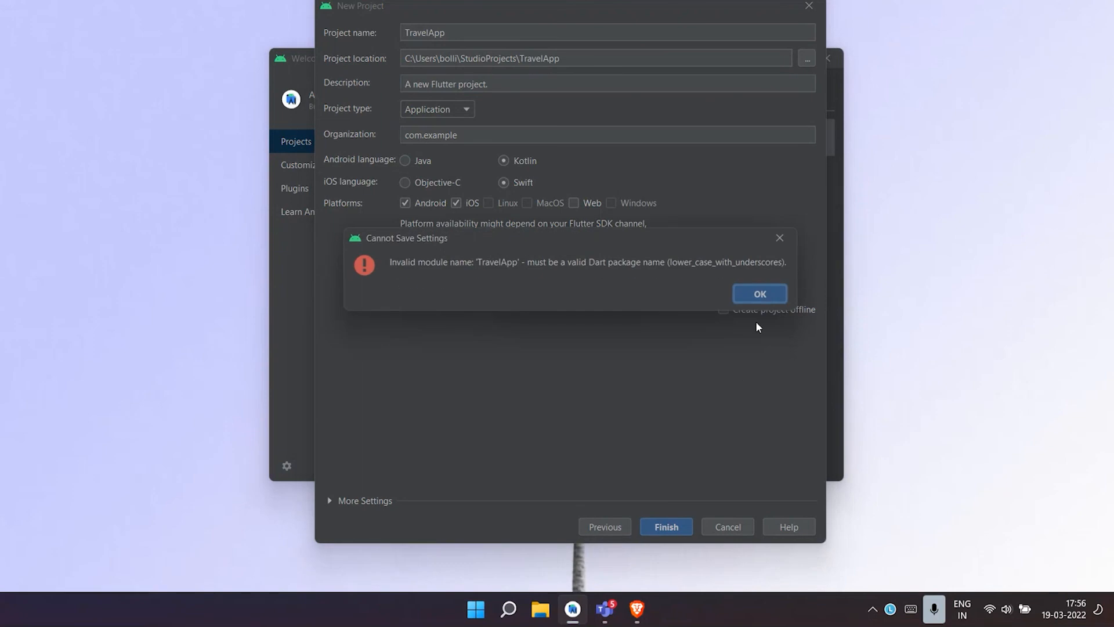
{"action": "left_click", "coordinate": [760, 294]}
{"action": "key", "text": "BackSpace"}
{"action": "key", "text": "BackSpace"}
{"action": "key", "text": "BackSpace"}
{"action": "key", "text": "BackSpace"}
{"action": "key", "text": "BackSpace"}
{"action": "key", "text": "BackSpace"}
{"action": "key", "text": "BackSpace"}
{"action": "key", "text": "BackSpace"}
{"action": "key", "text": "BackSpace"}
{"action": "type", "text": "travelapp"}
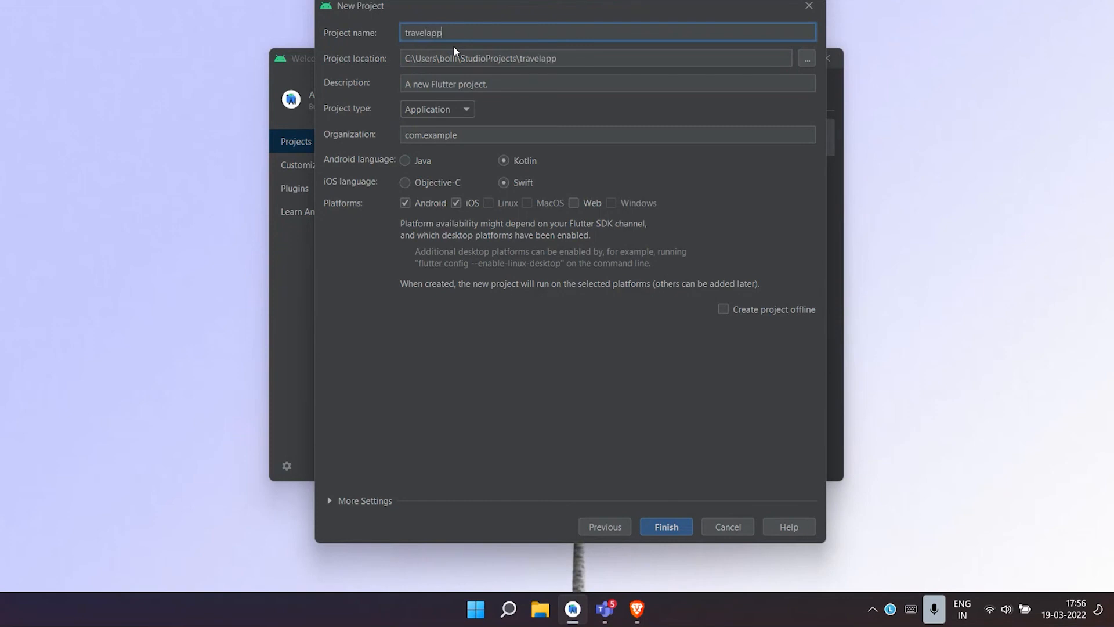
{"action": "left_click", "coordinate": [672, 526]}
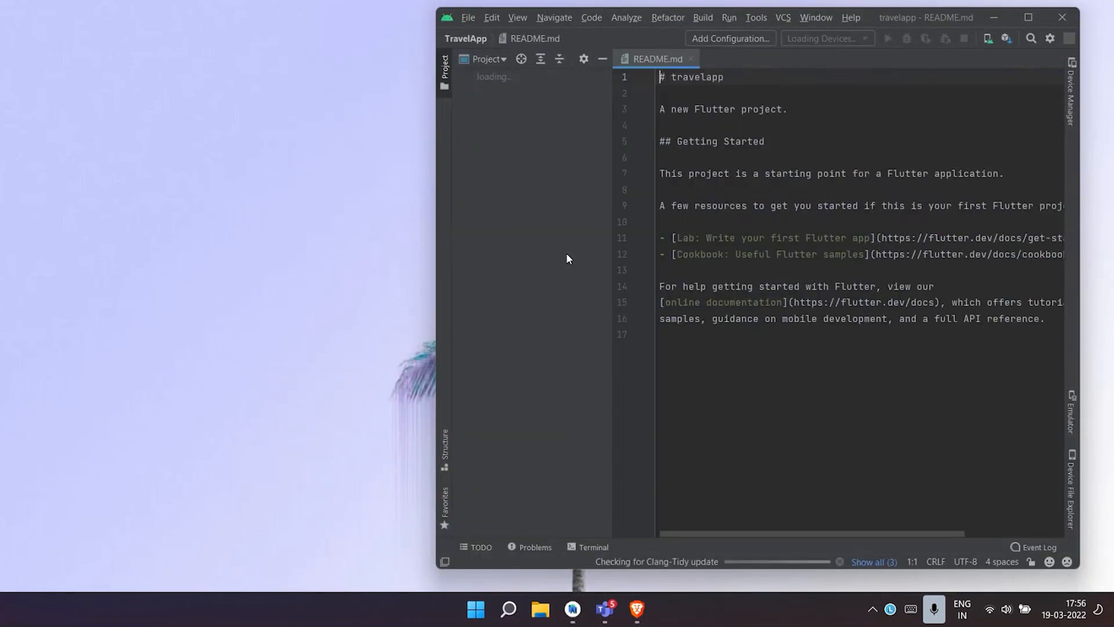
{"action": "left_click", "coordinate": [1019, 16]}
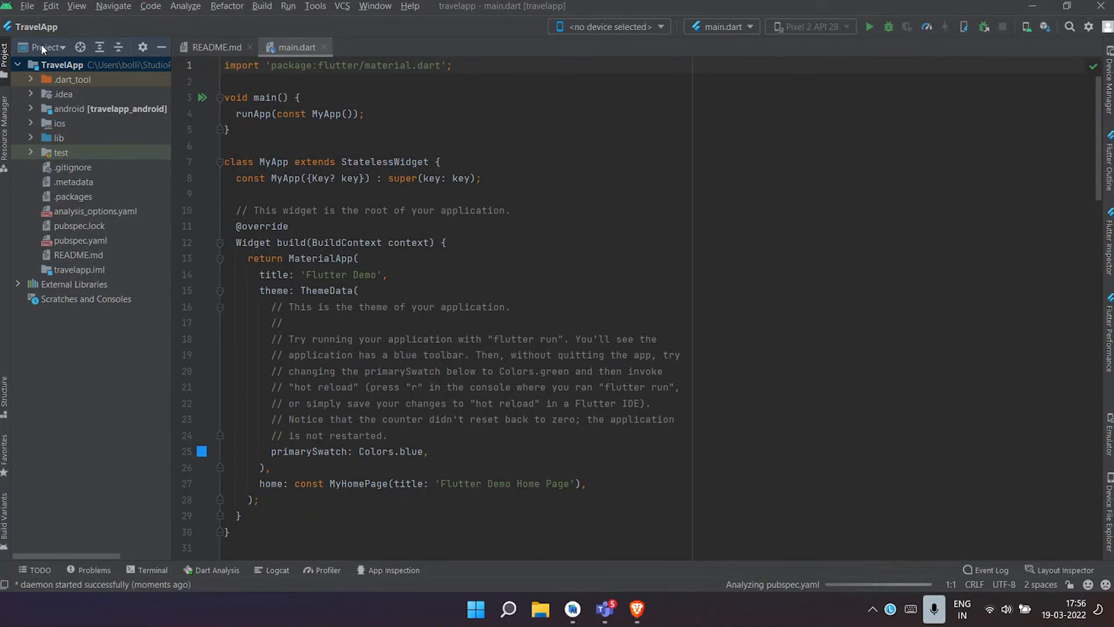
- Set the custom interface font size to 16 in the appearance settings, keeping the Darcula theme, and return to the code
{"action": "left_click", "coordinate": [33, 7]}
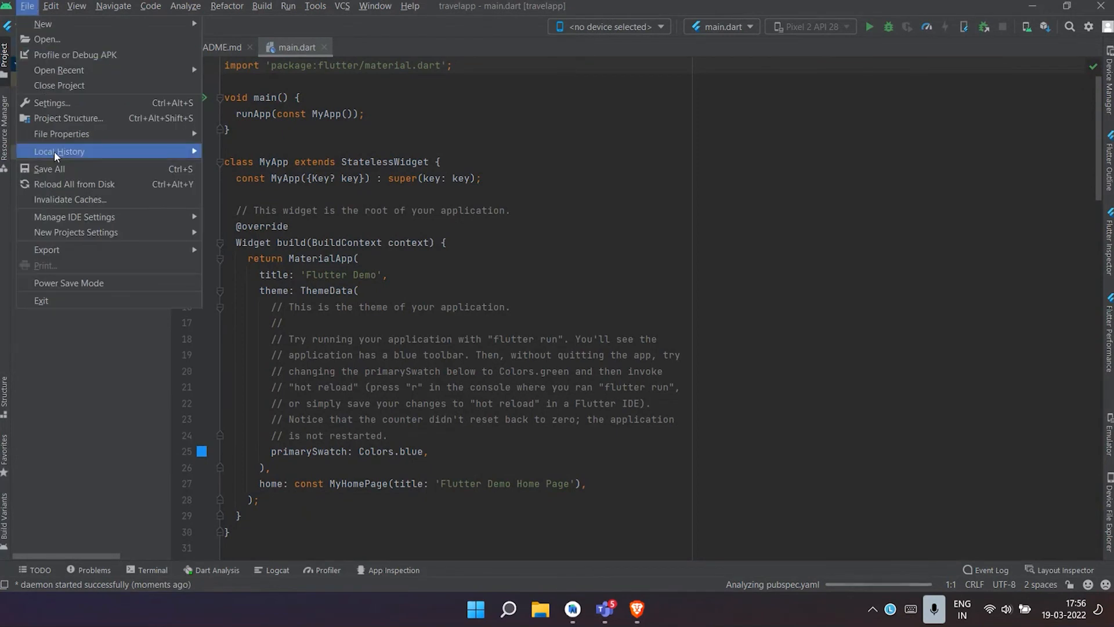
{"action": "left_click", "coordinate": [93, 103]}
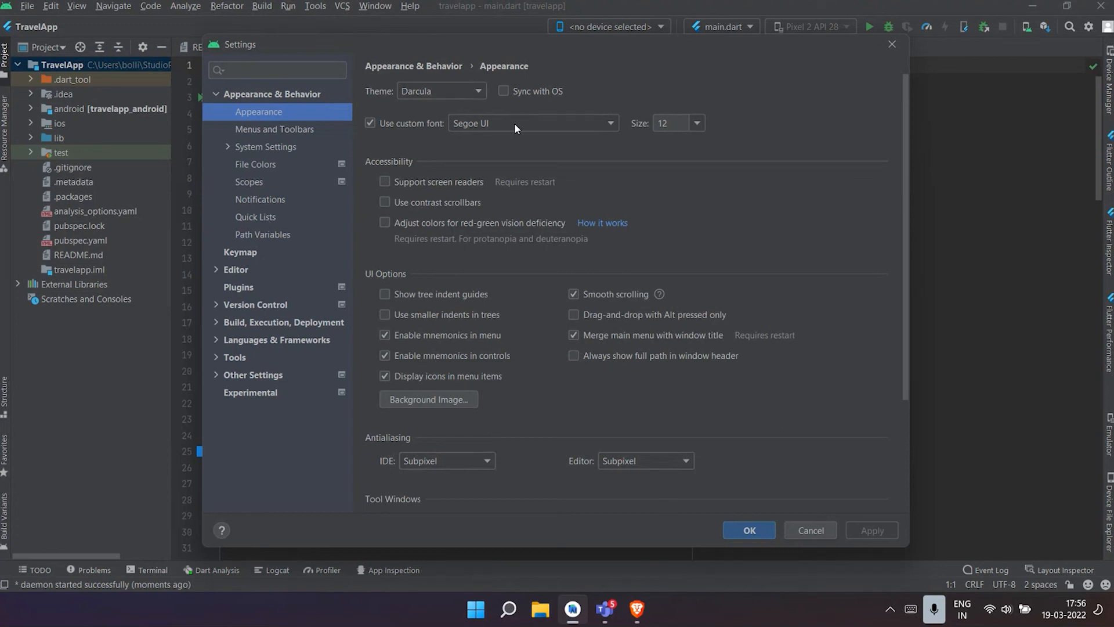
{"action": "left_click", "coordinate": [447, 88]}
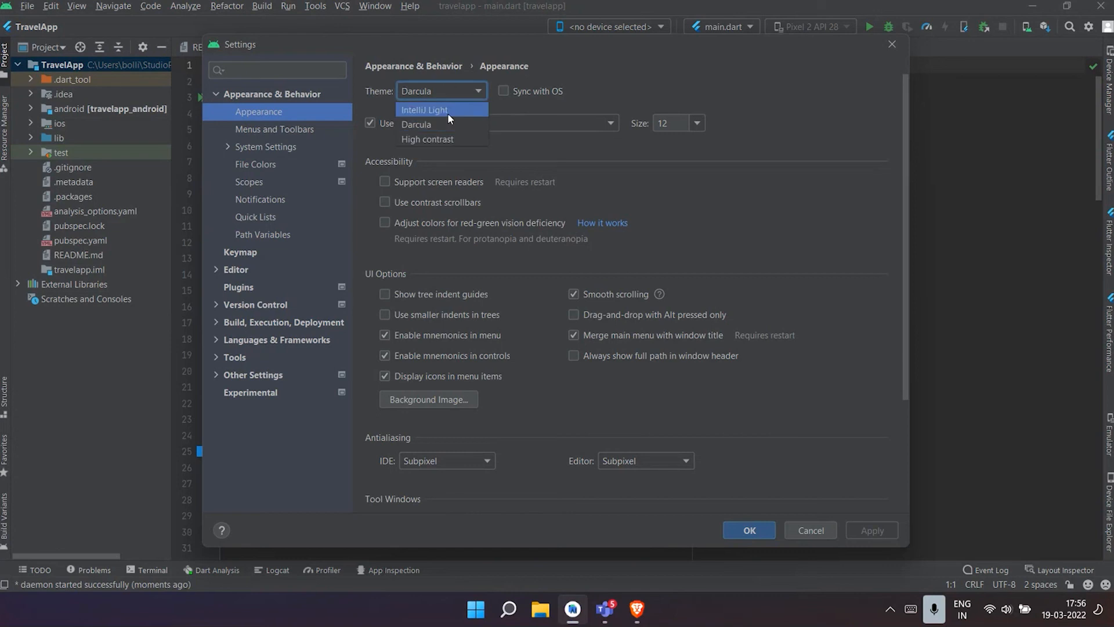
{"action": "left_click", "coordinate": [741, 96]}
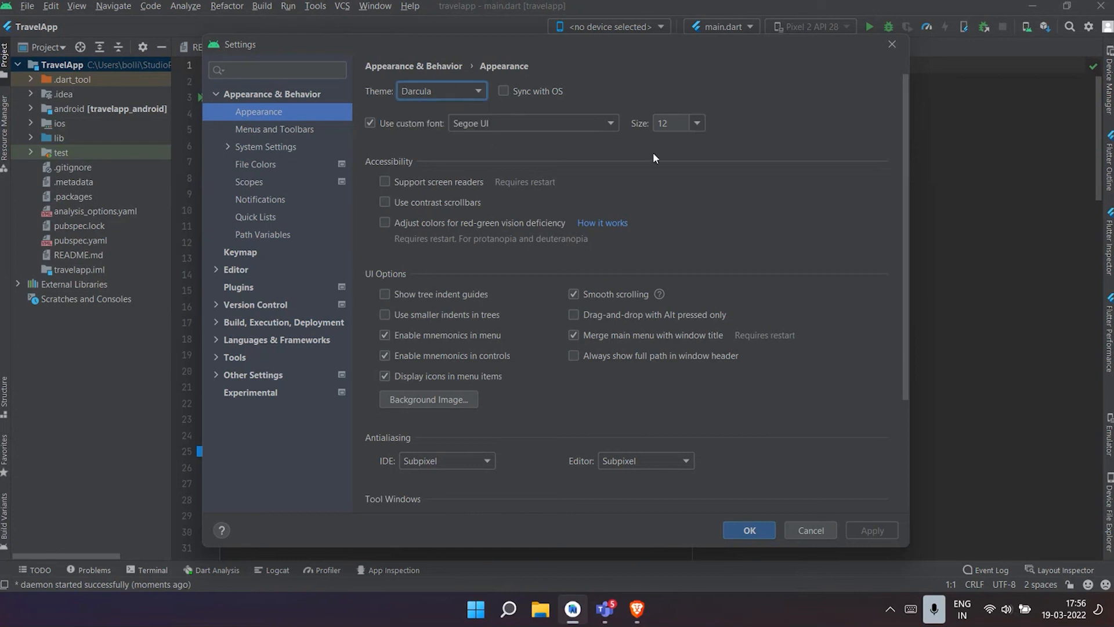
{"action": "left_click", "coordinate": [704, 119]}
{"action": "left_click", "coordinate": [683, 174]}
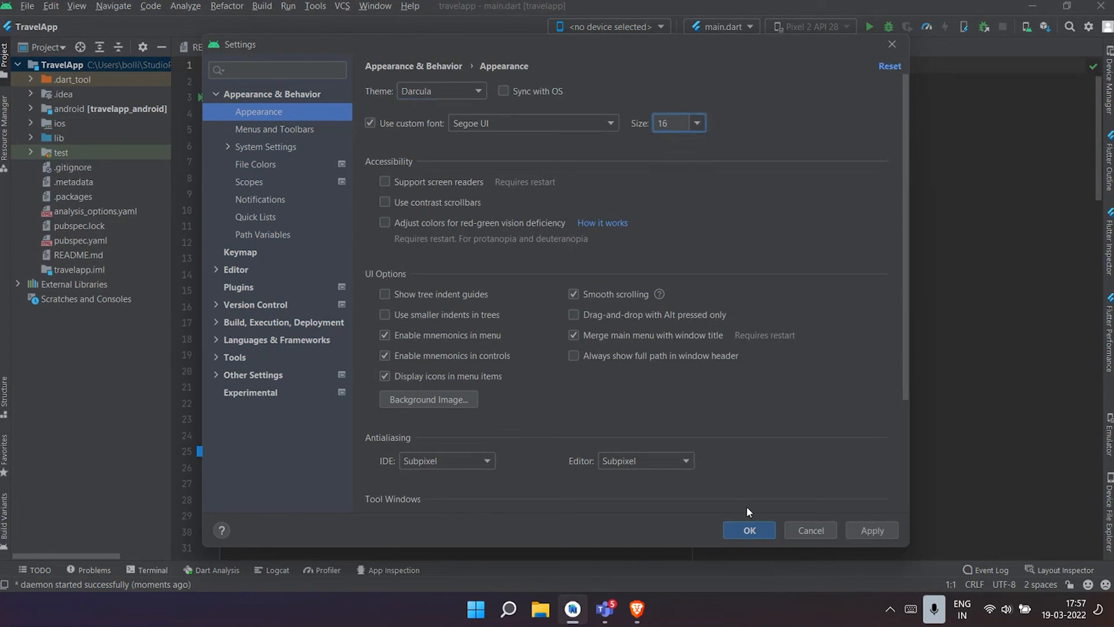
{"action": "left_click", "coordinate": [856, 529]}
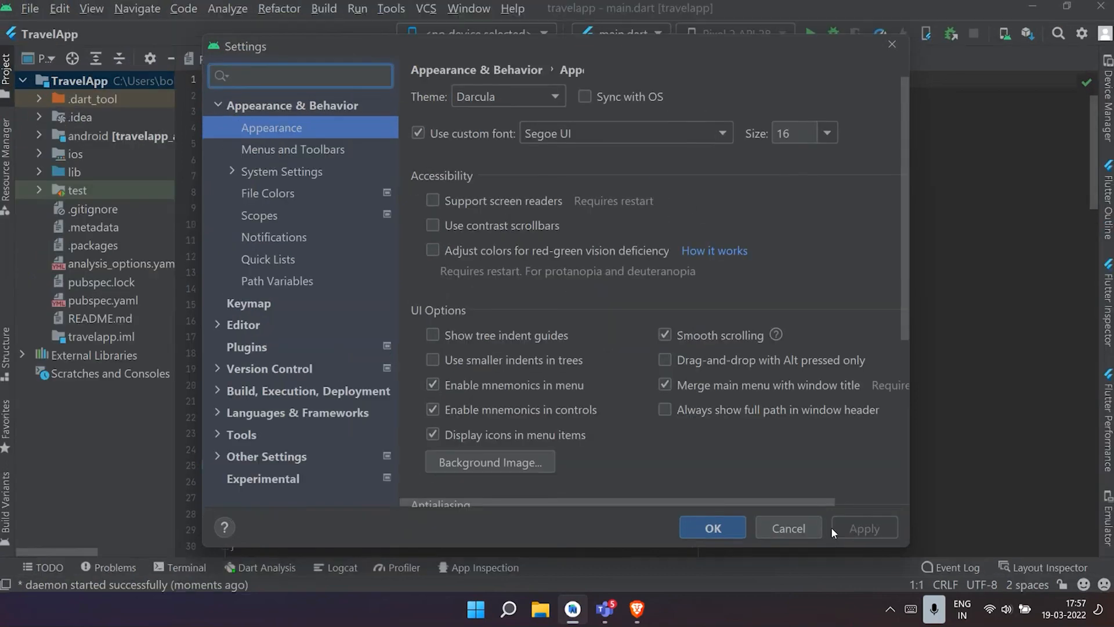
{"action": "left_click", "coordinate": [713, 528]}
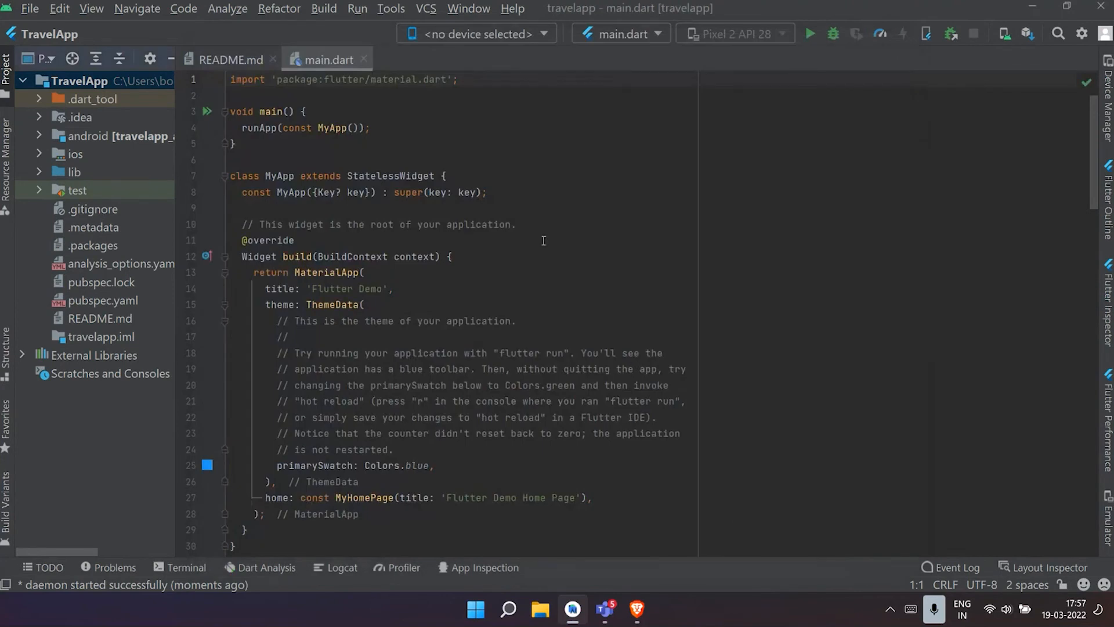
{"action": "left_click", "coordinate": [549, 268]}
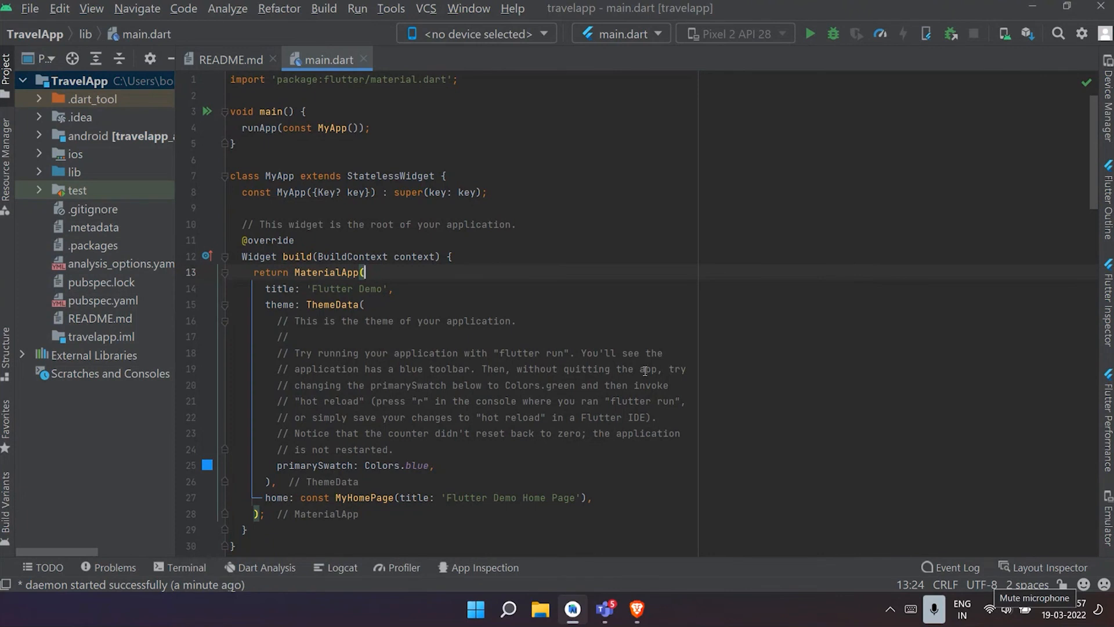
- Widen the project tree and look over the top-level folders and files of the TravelApp project
{"action": "left_click_drag", "start_coordinate": [176, 110], "coordinate": [555, 150]}
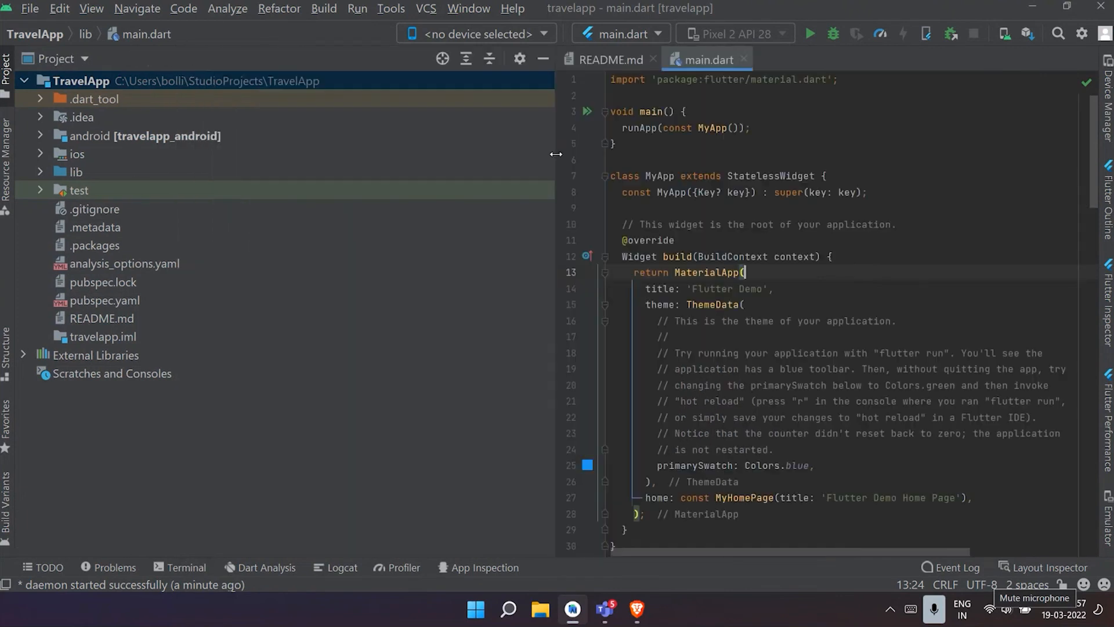
{"action": "left_click", "coordinate": [18, 81]}
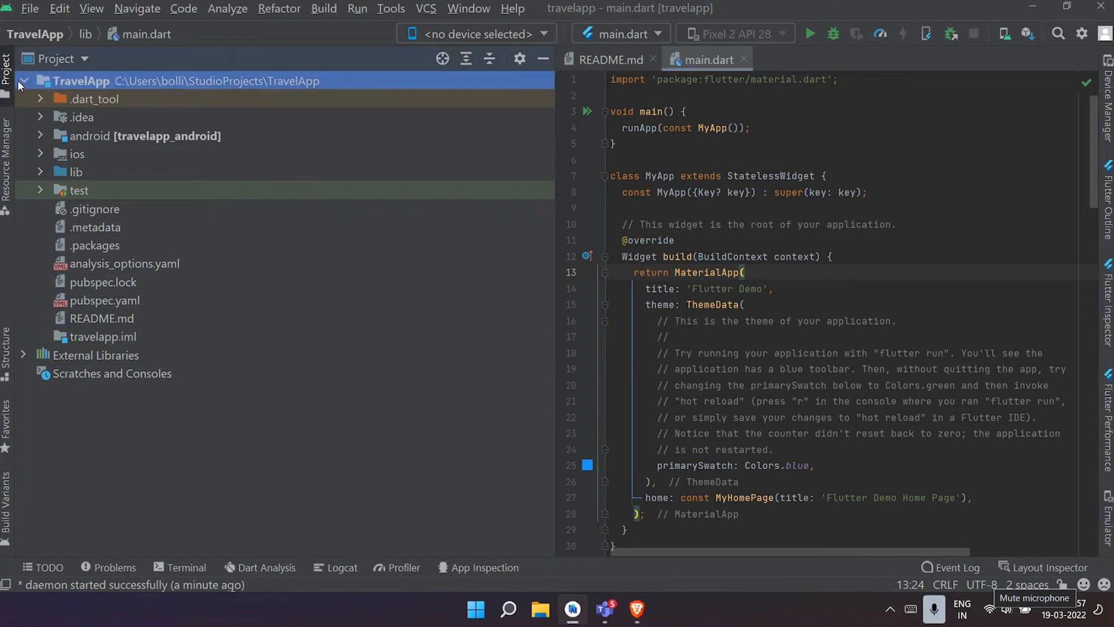
{"action": "left_click", "coordinate": [24, 82]}
{"action": "left_click", "coordinate": [25, 82]}
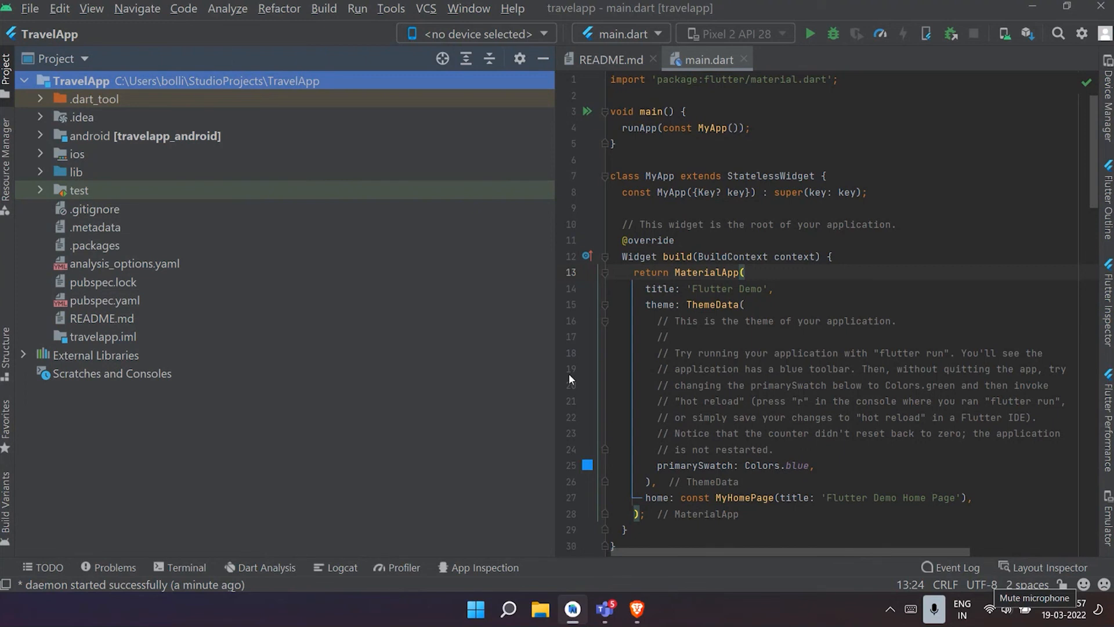
{"action": "scroll", "coordinate": [748, 207], "scroll_direction": "down", "scroll_amount": 2}
{"action": "scroll", "coordinate": [748, 208], "scroll_direction": "up", "scroll_amount": 2}
{"action": "left_click", "coordinate": [26, 82]}
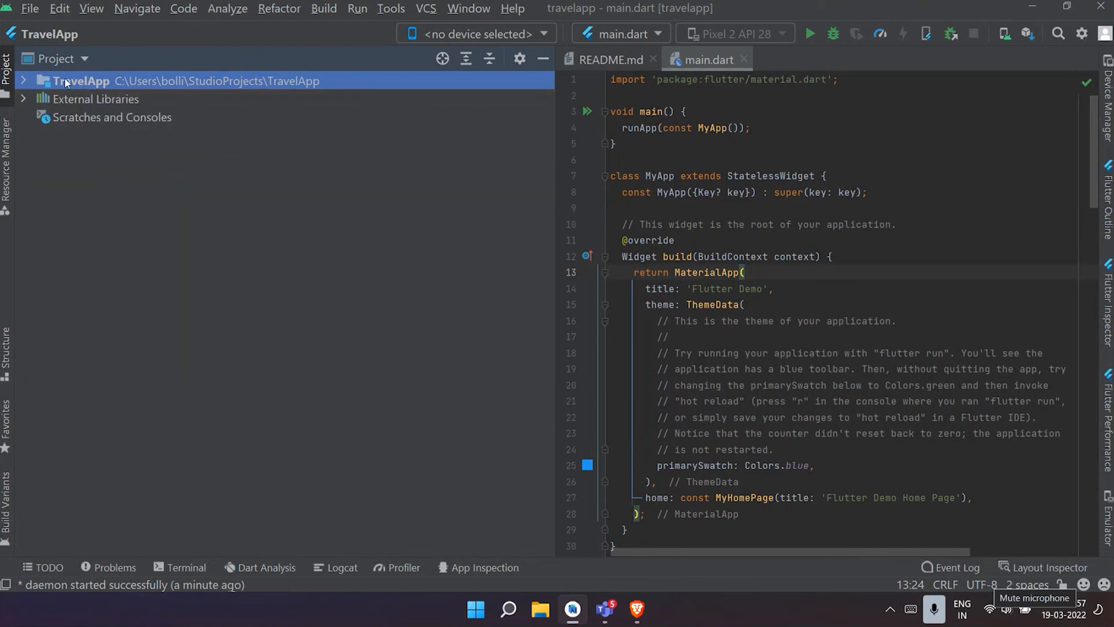
{"action": "left_click", "coordinate": [24, 80]}
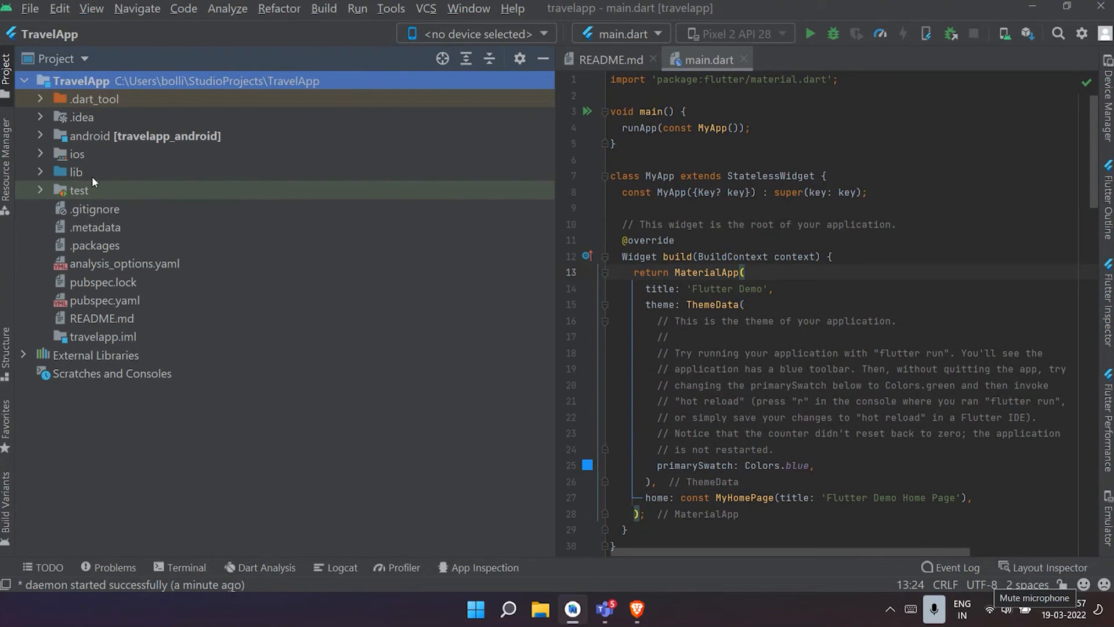
{"action": "left_click", "coordinate": [22, 80]}
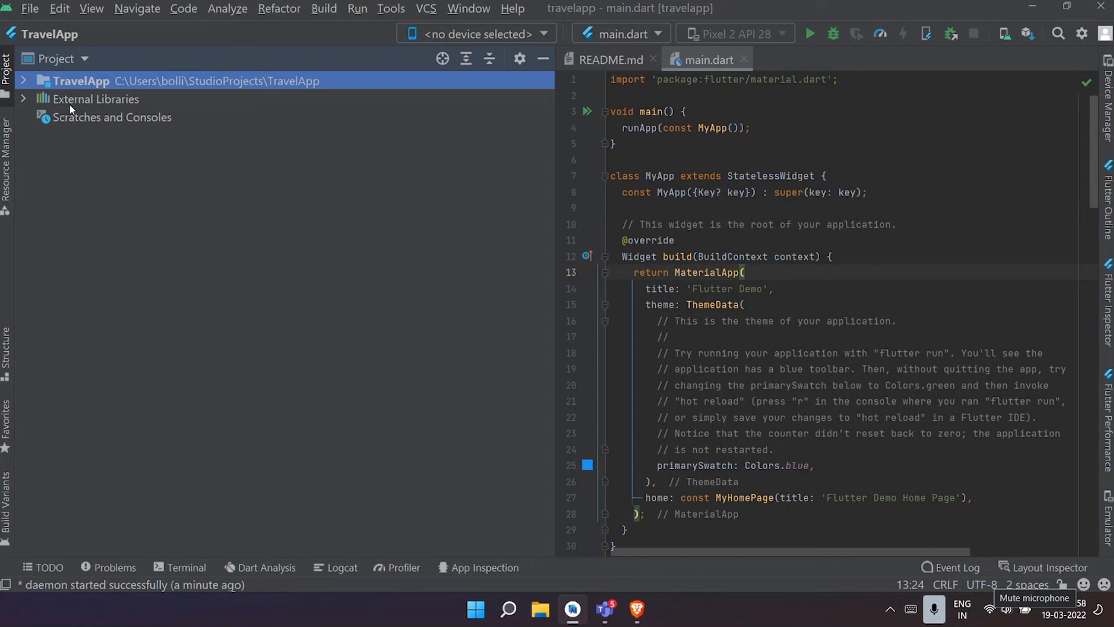
{"action": "left_click", "coordinate": [23, 80]}
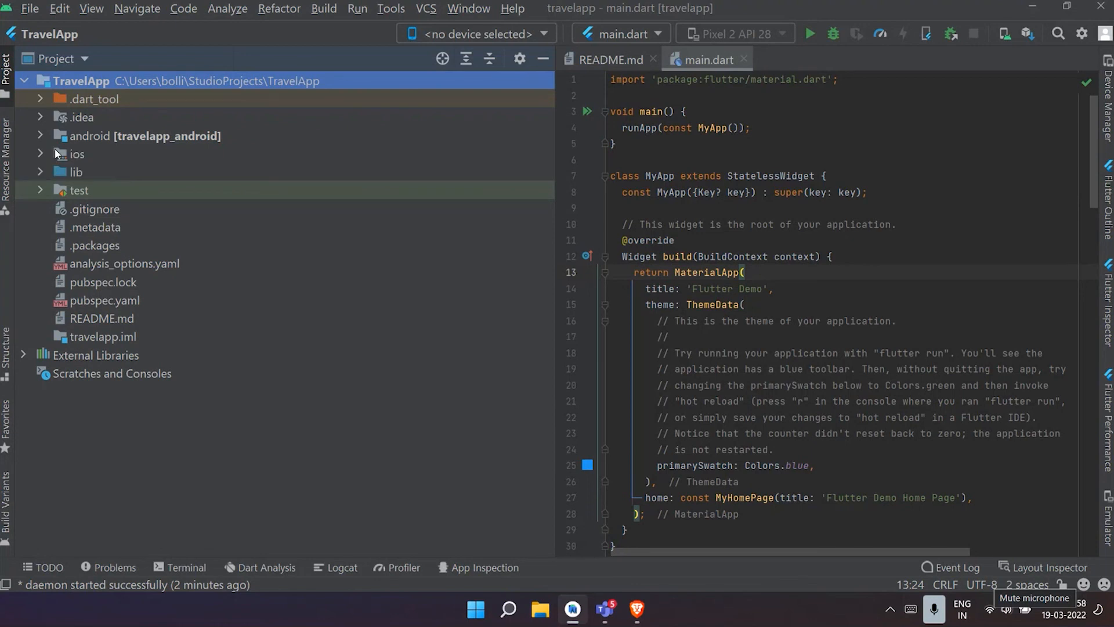
- Look into the android and ios folders of the project and collapse each one again
{"action": "left_click", "coordinate": [43, 132]}
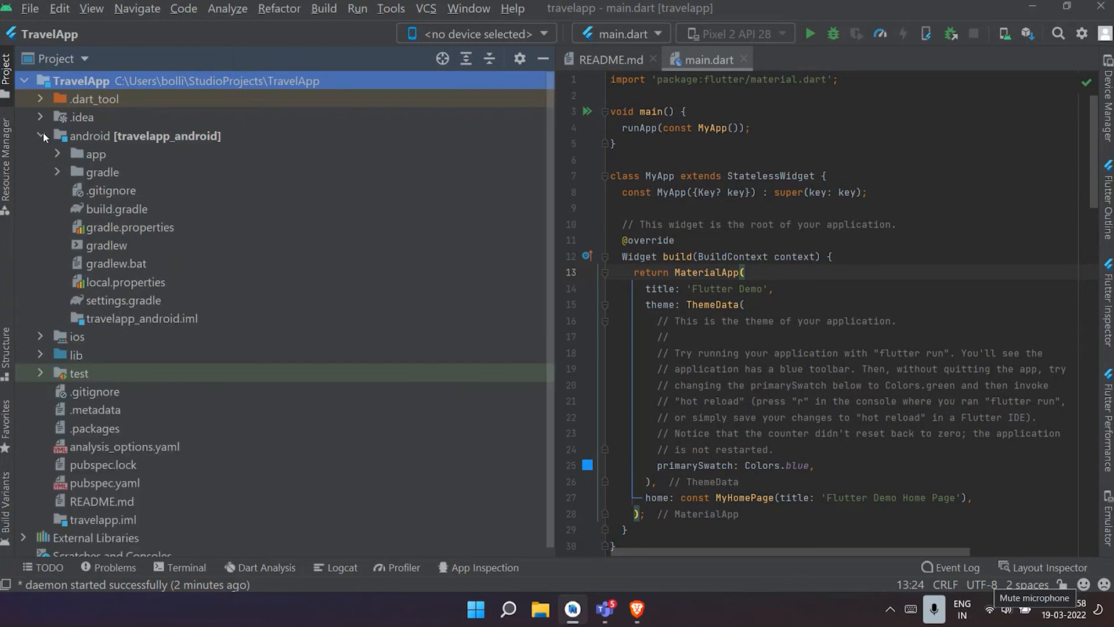
{"action": "left_click", "coordinate": [43, 134]}
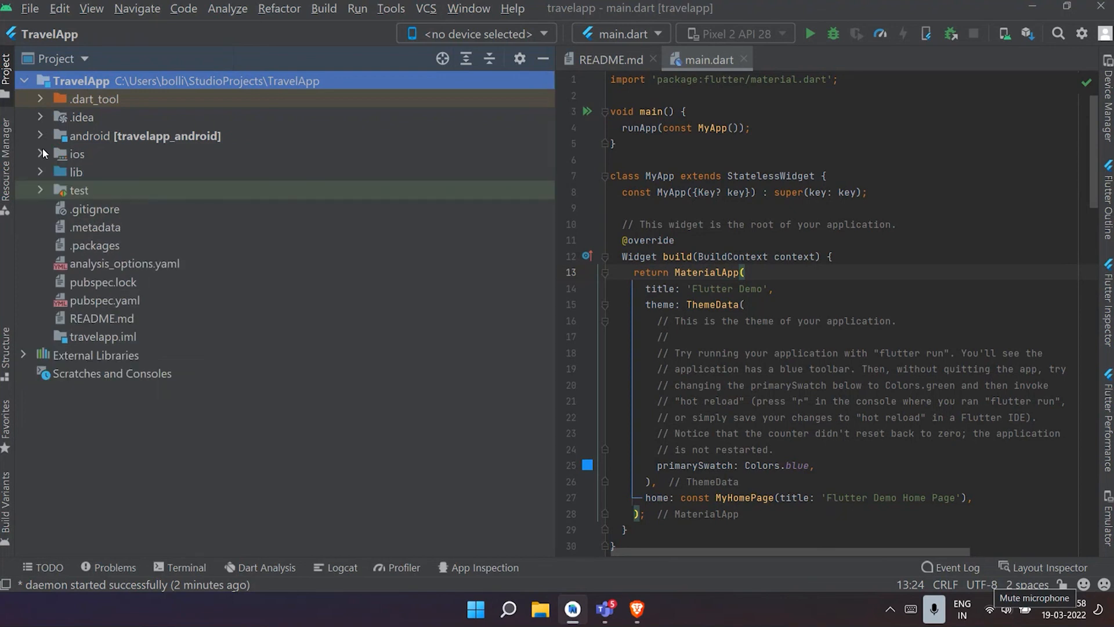
{"action": "left_click", "coordinate": [43, 151]}
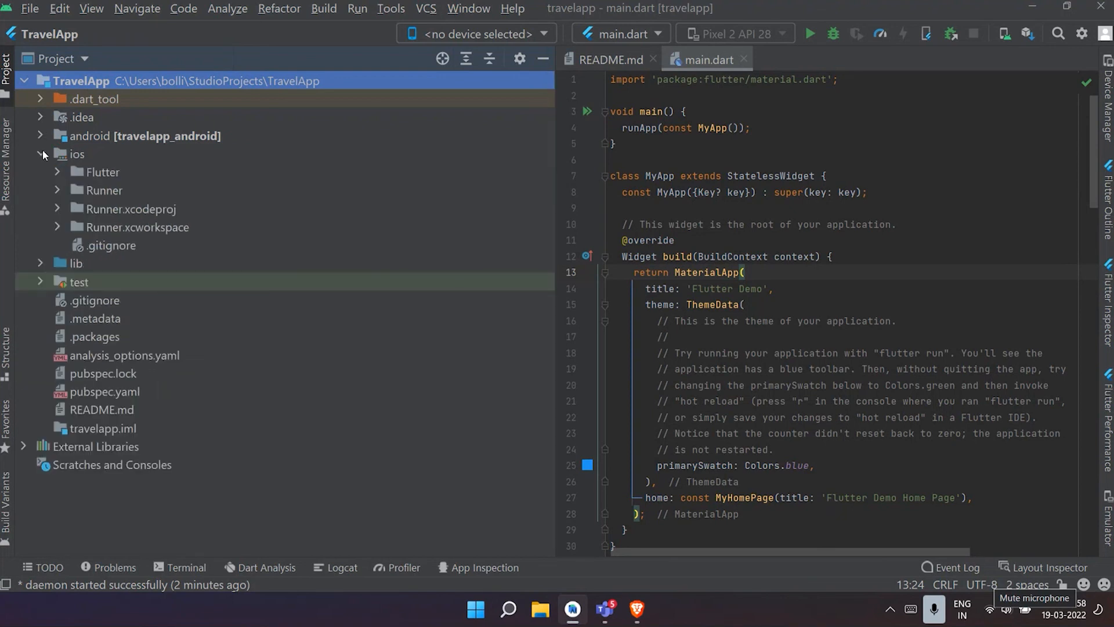
{"action": "left_click", "coordinate": [43, 154]}
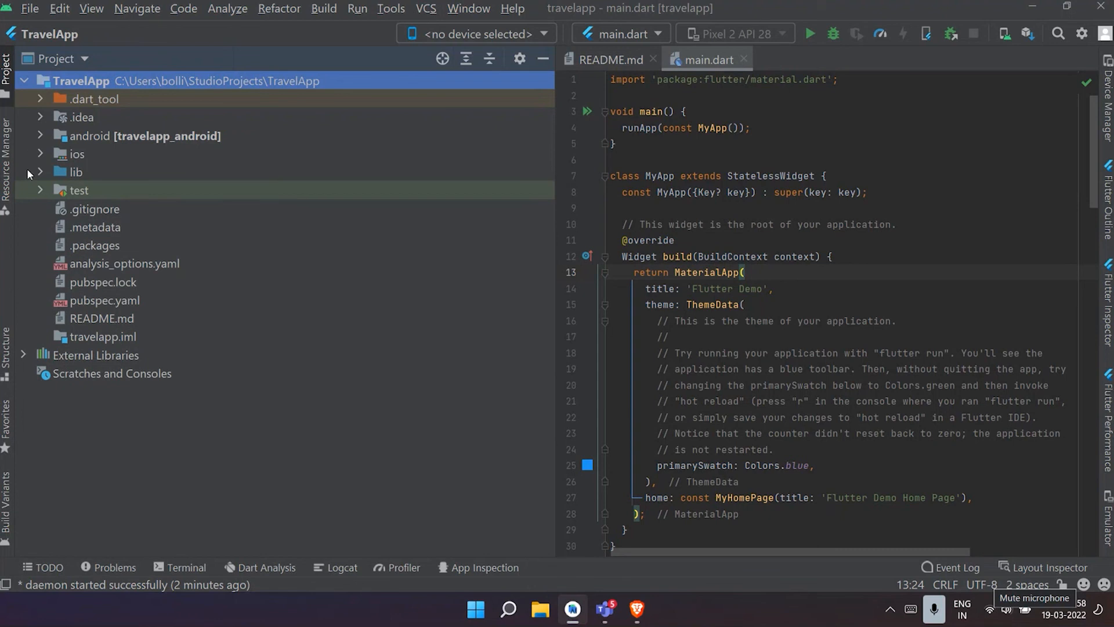
- Expand the lib folder, select main.dart and narrow the project tree to give the code more room
{"action": "left_click", "coordinate": [35, 169]}
{"action": "left_click", "coordinate": [40, 173]}
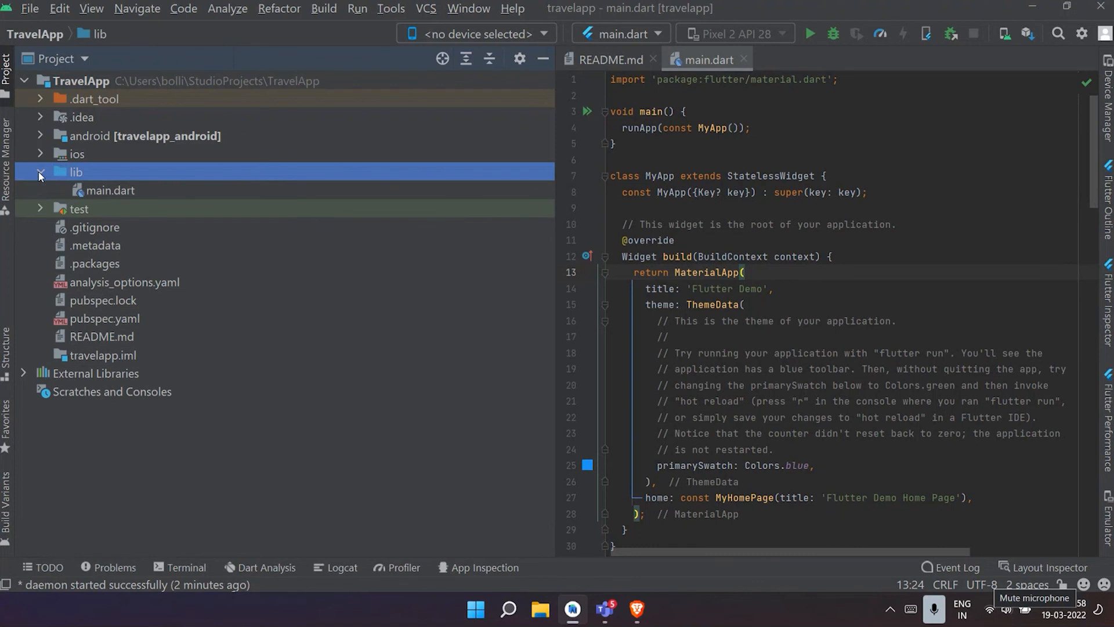
{"action": "left_click", "coordinate": [134, 193]}
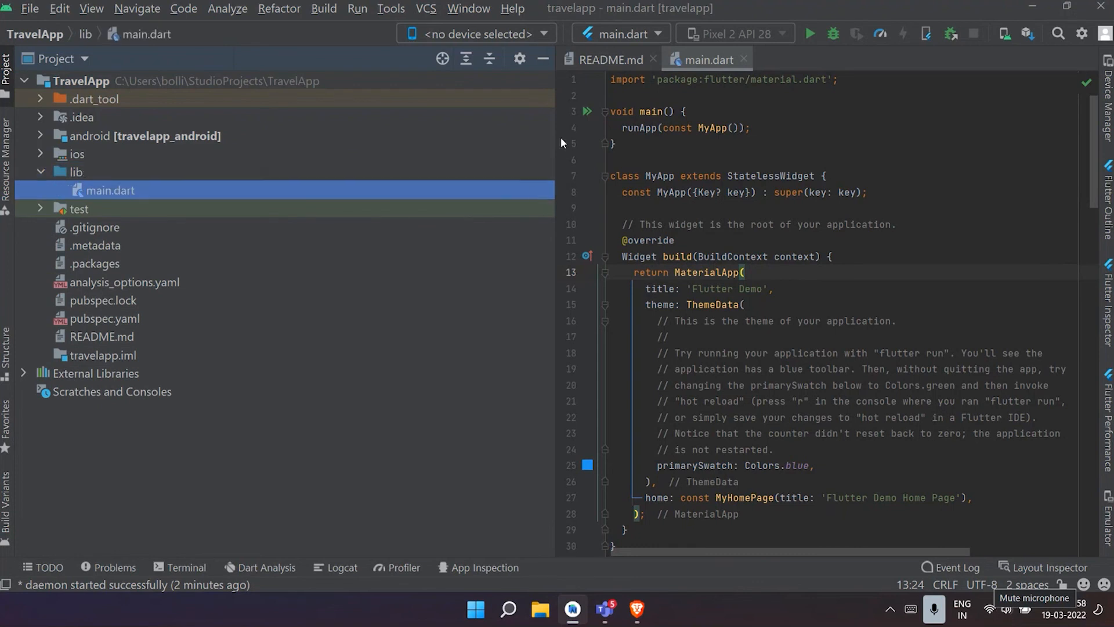
{"action": "left_click_drag", "start_coordinate": [558, 138], "coordinate": [316, 138]}
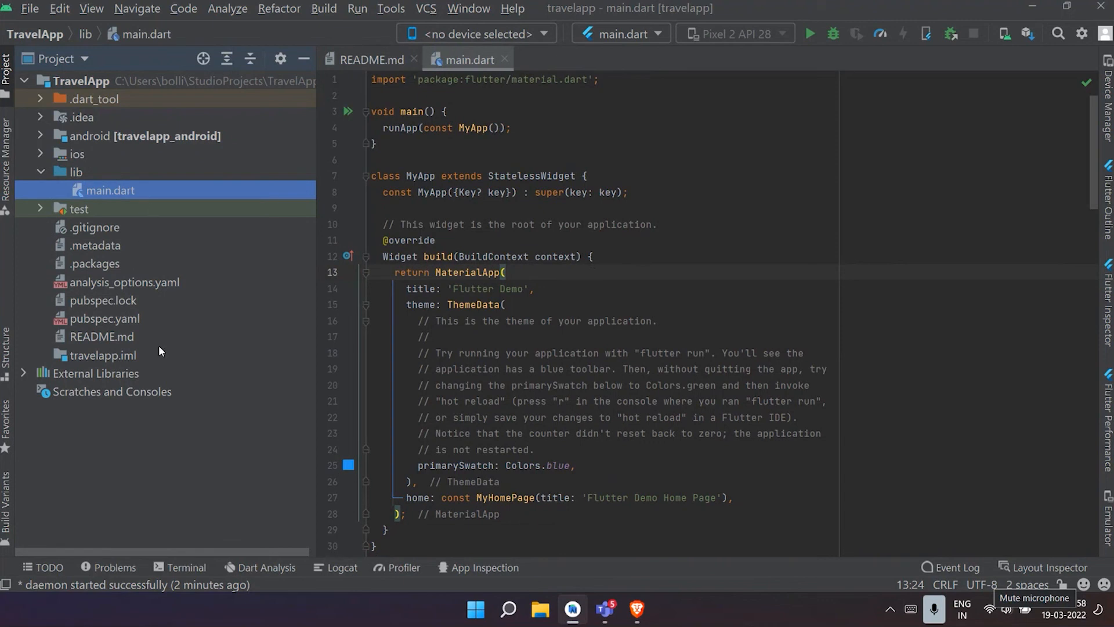
- Reselect main.dart in the project tree and close the README.md file
{"action": "left_click", "coordinate": [149, 244]}
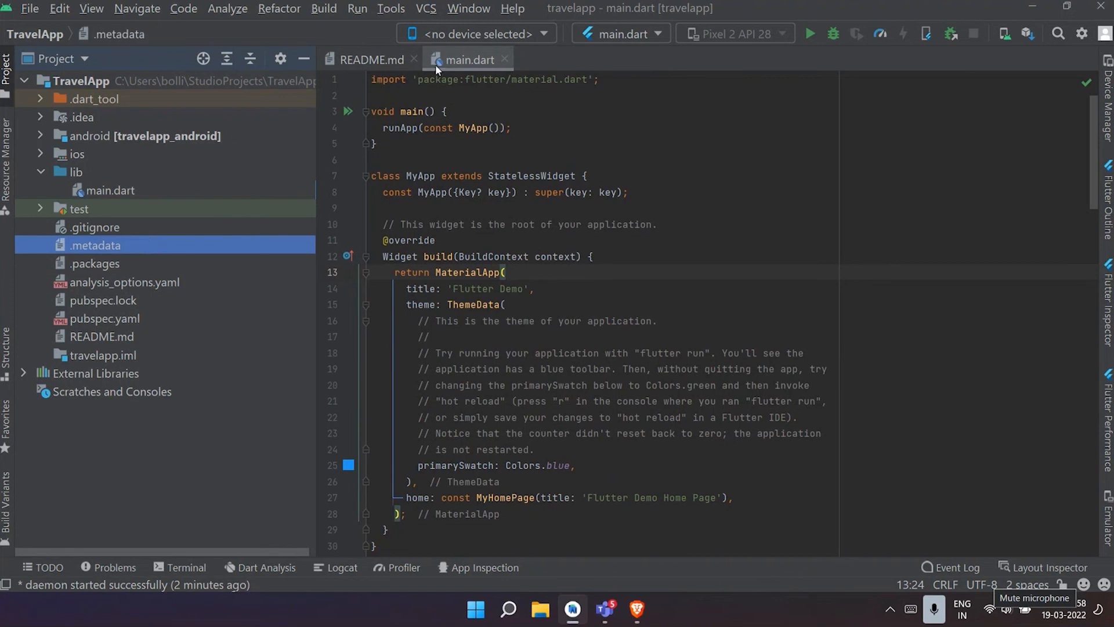
{"action": "left_click", "coordinate": [100, 191]}
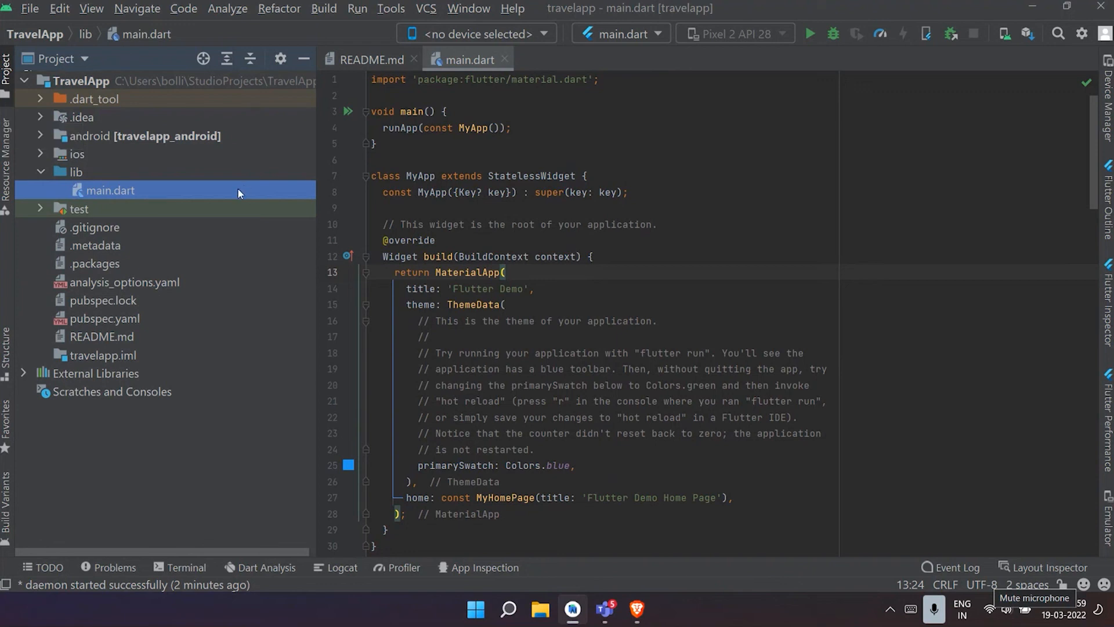
{"action": "left_click", "coordinate": [412, 59]}
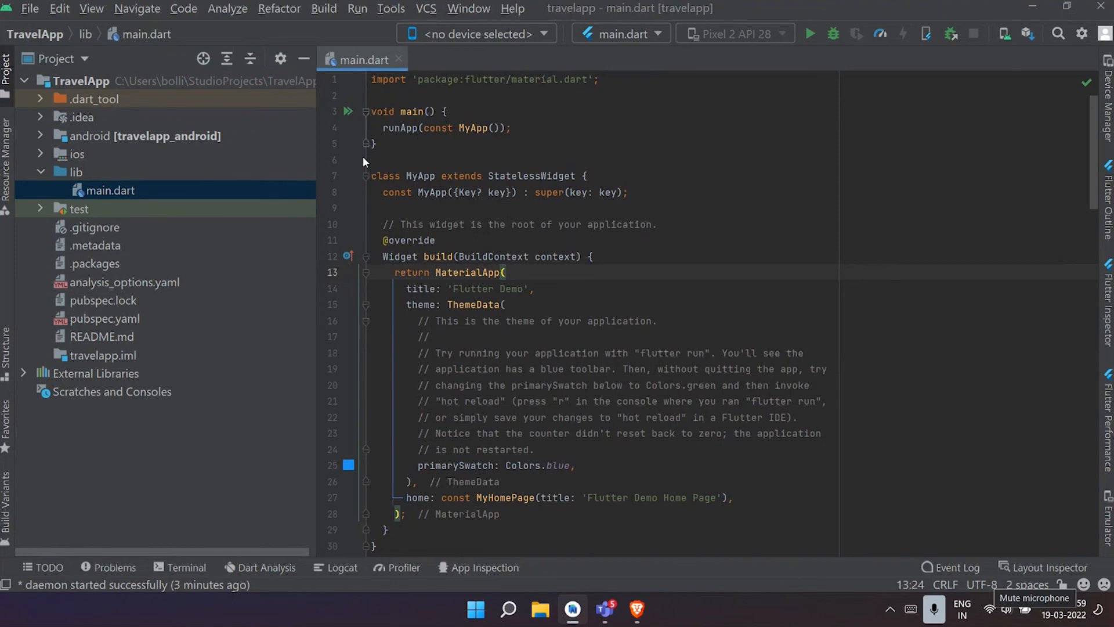
- Read through the default code in main.dart, from the main function to the floating action button and back
{"action": "left_click", "coordinate": [585, 111]}
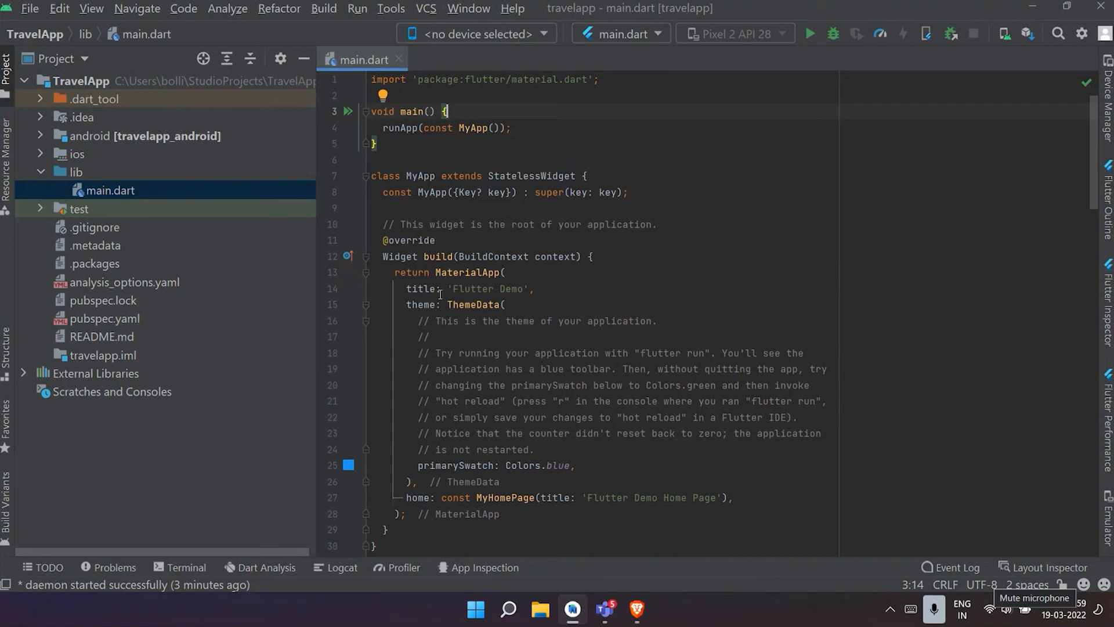
{"action": "scroll", "coordinate": [582, 277], "scroll_direction": "down", "scroll_amount": 20}
{"action": "scroll", "coordinate": [582, 277], "scroll_direction": "up", "scroll_amount": 12}
{"action": "scroll", "coordinate": [582, 276], "scroll_direction": "up", "scroll_amount": 9}
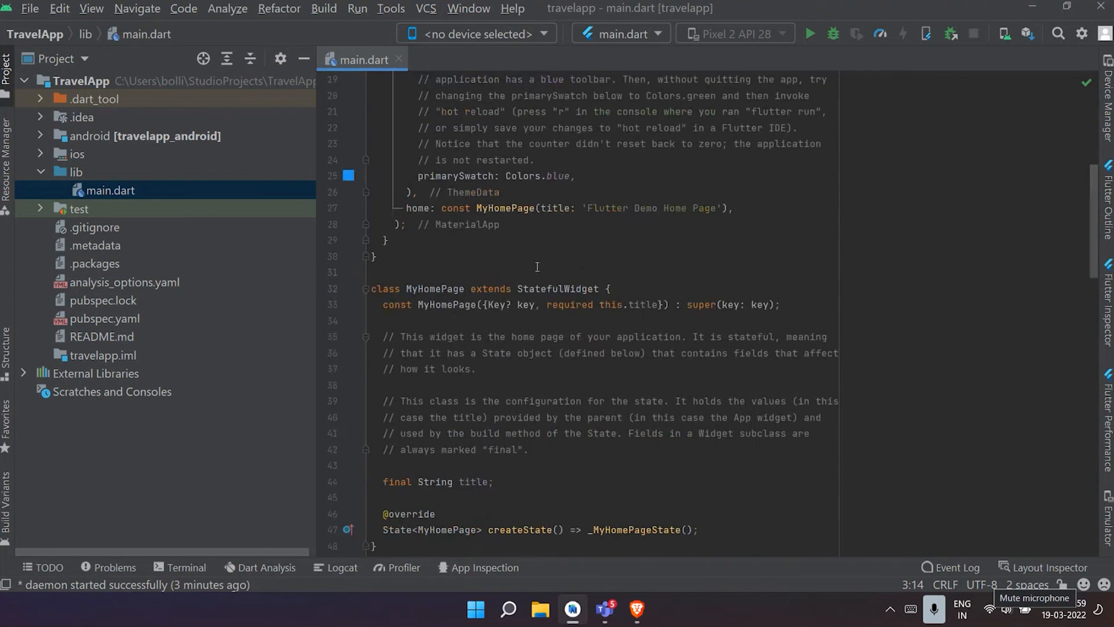
{"action": "scroll", "coordinate": [582, 276], "scroll_direction": "down", "scroll_amount": 15}
{"action": "scroll", "coordinate": [603, 282], "scroll_direction": "down", "scroll_amount": 9}
{"action": "scroll", "coordinate": [603, 282], "scroll_direction": "up", "scroll_amount": 20}
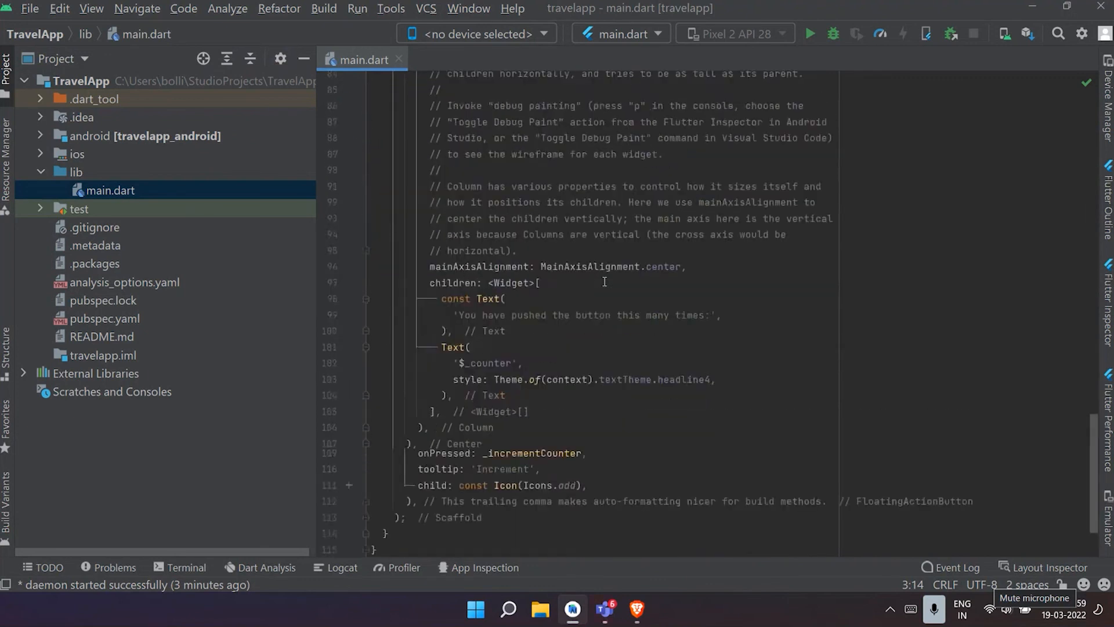
{"action": "scroll", "coordinate": [604, 282], "scroll_direction": "up", "scroll_amount": 6}
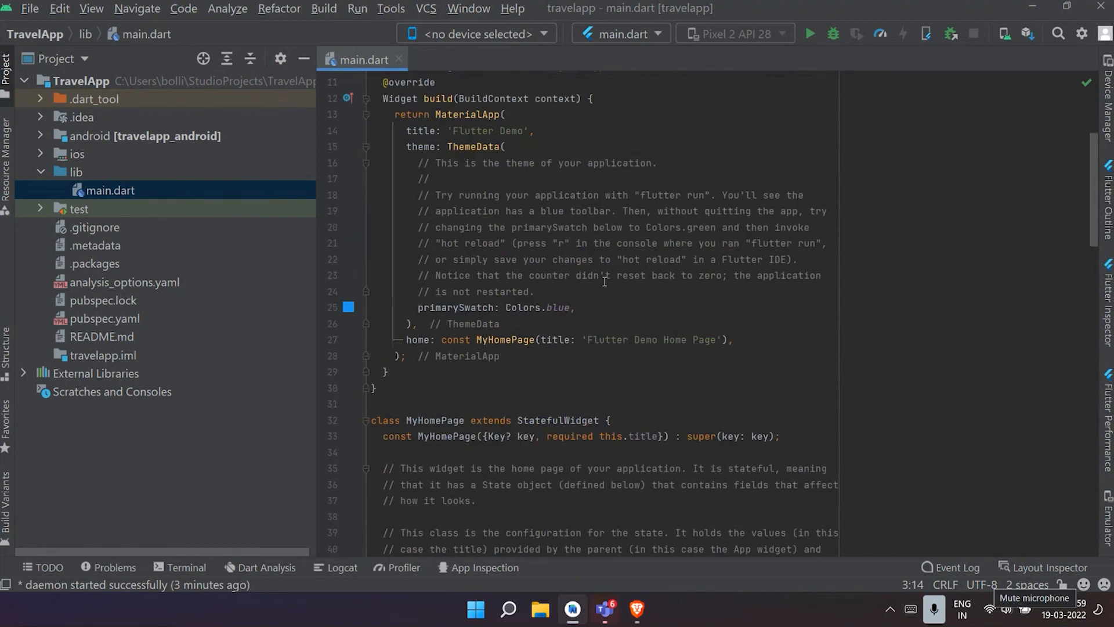
{"action": "scroll", "coordinate": [604, 281], "scroll_direction": "up", "scroll_amount": 4}
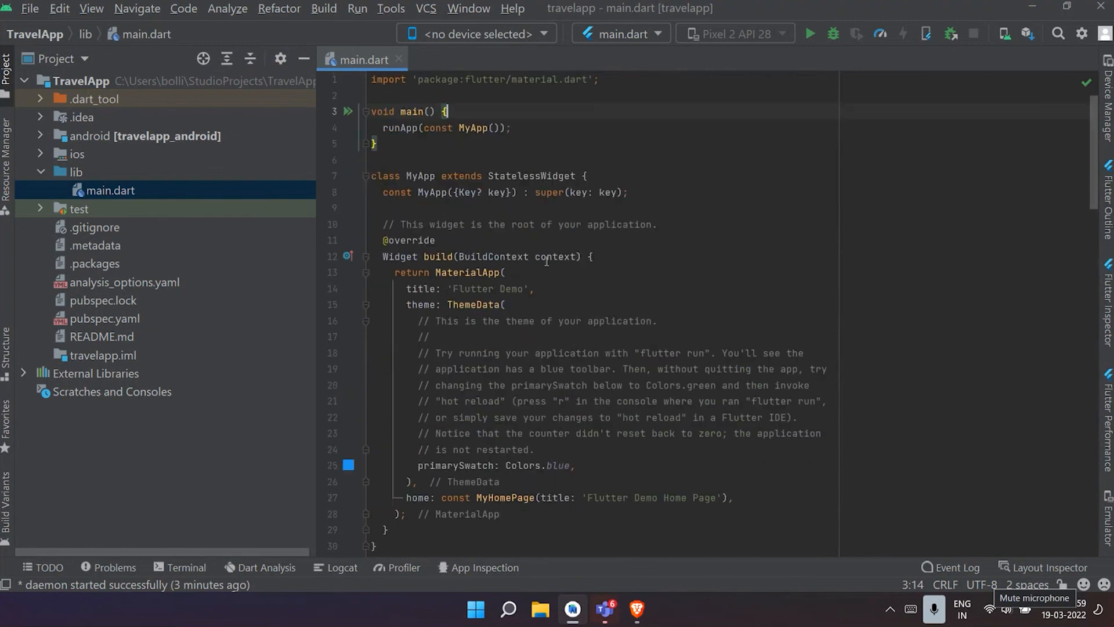
{"action": "left_click", "coordinate": [642, 259]}
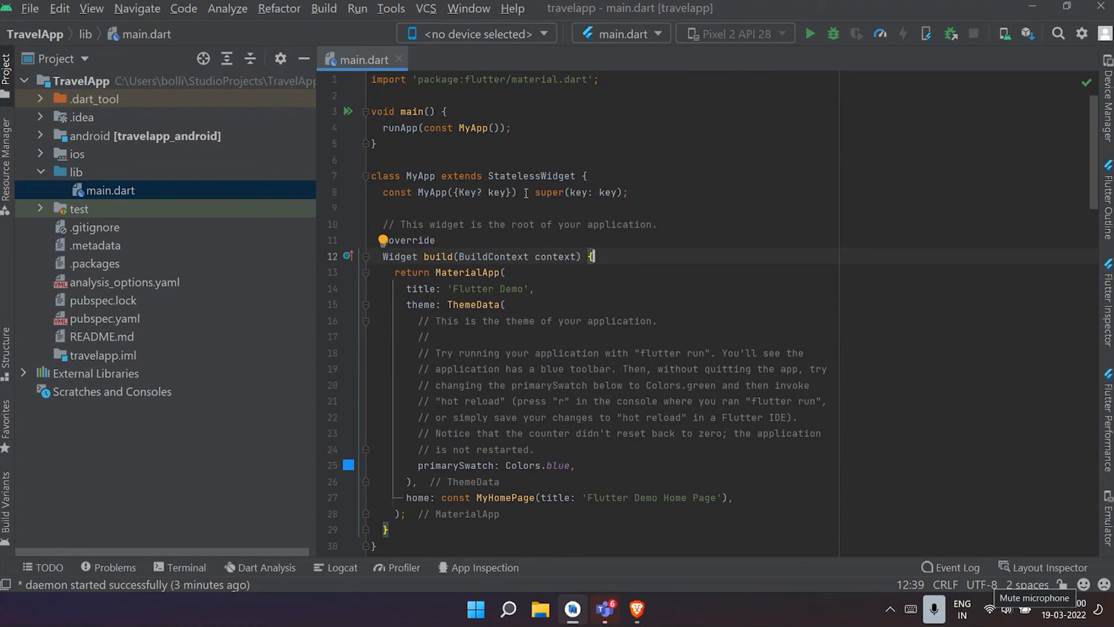
- Examine the MyApp build method in main.dart, from the returned MaterialApp, primarySwatch and home setting to the MyHomePage class
{"action": "scroll", "coordinate": [525, 193], "scroll_direction": "down", "scroll_amount": 3}
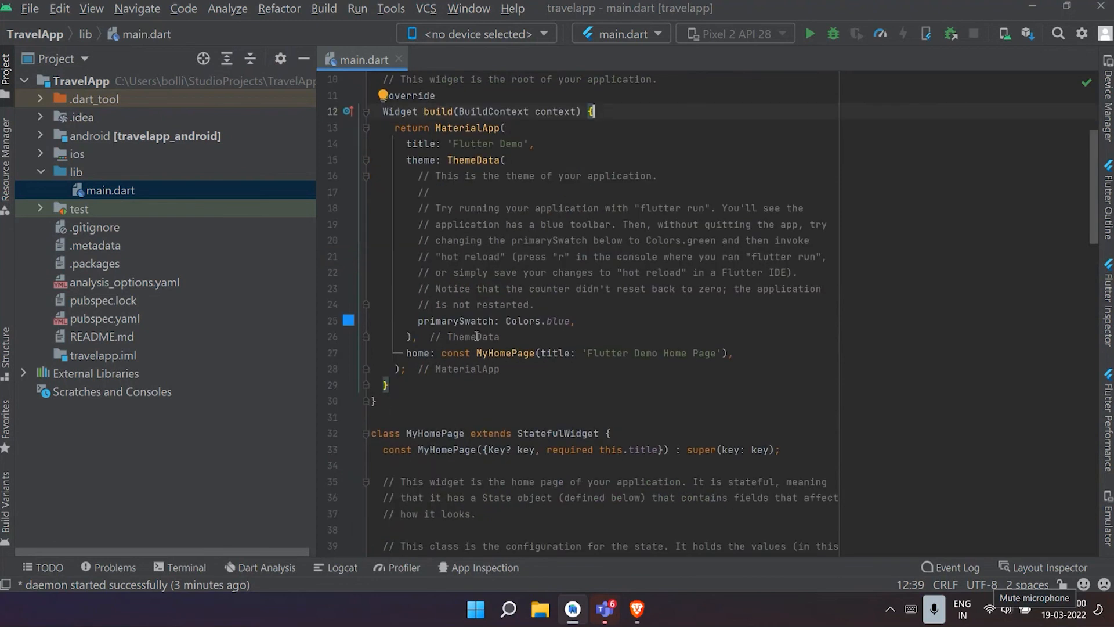
{"action": "left_click", "coordinate": [432, 128]}
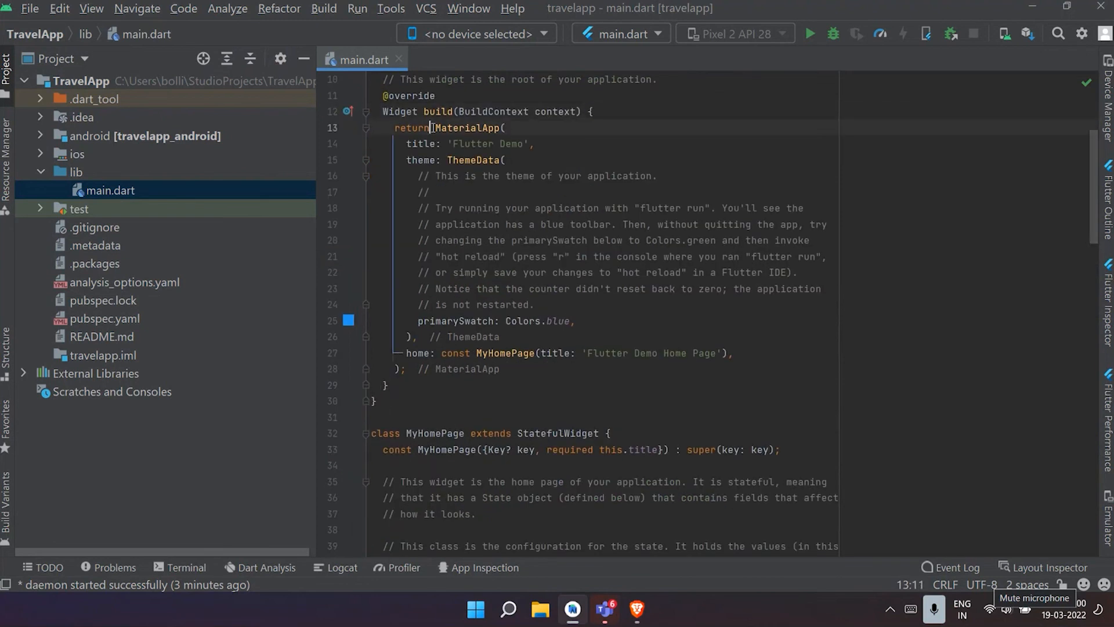
{"action": "left_click", "coordinate": [477, 353]}
{"action": "left_click", "coordinate": [511, 320]}
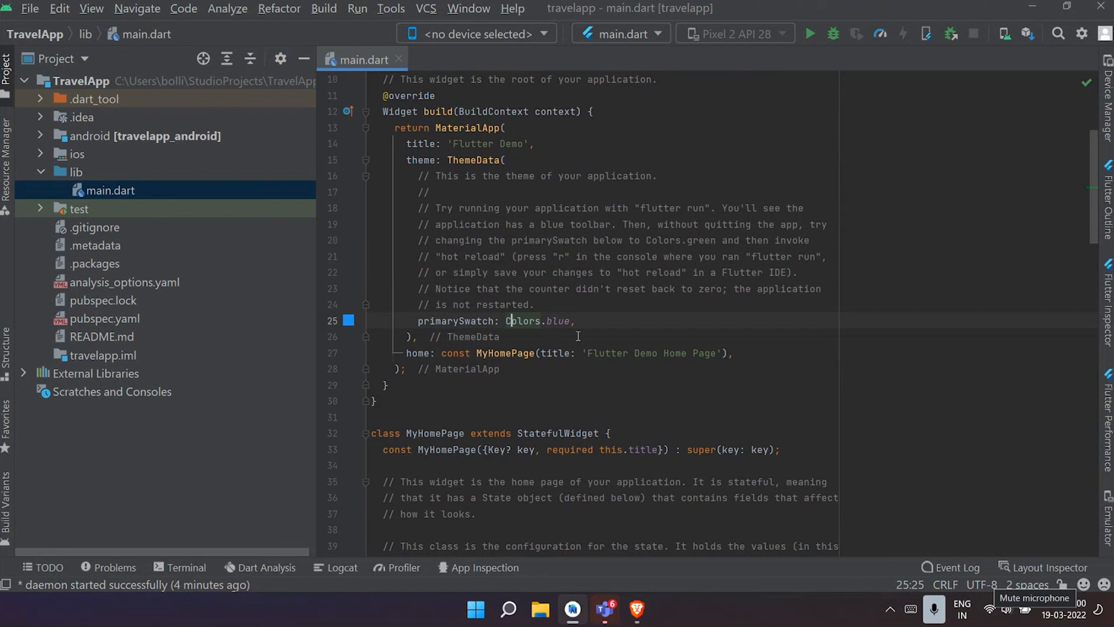
{"action": "scroll", "coordinate": [578, 336], "scroll_direction": "down", "scroll_amount": 6}
{"action": "scroll", "coordinate": [450, 217], "scroll_direction": "down", "scroll_amount": 4}
{"action": "scroll", "coordinate": [449, 217], "scroll_direction": "up", "scroll_amount": 4}
{"action": "left_click_drag", "start_coordinate": [400, 144], "coordinate": [467, 149]}
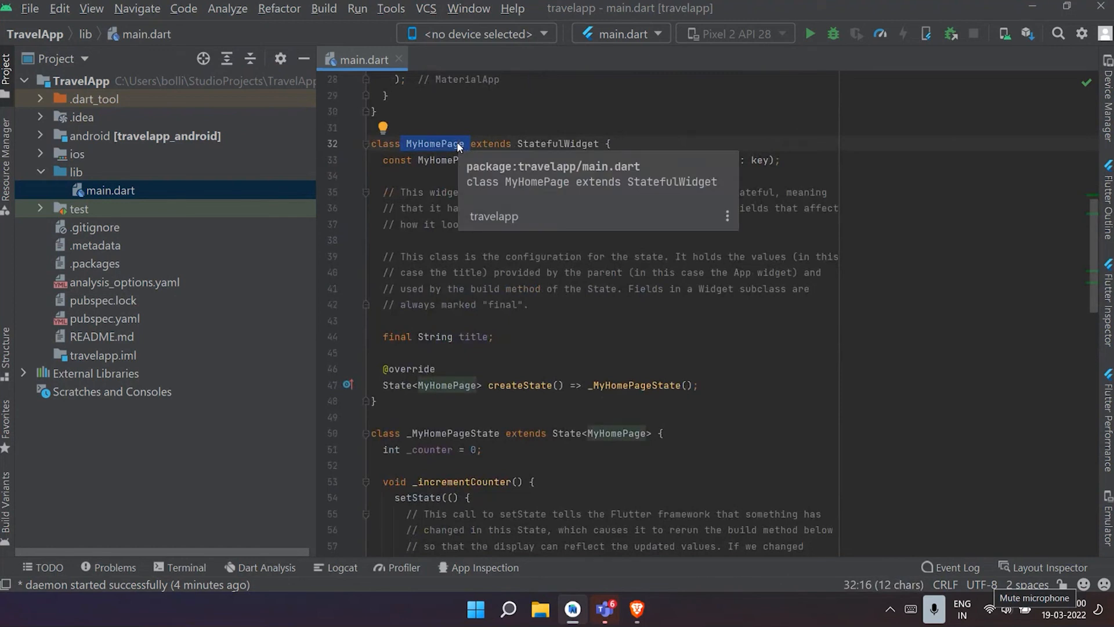
- Read through the Scaffold code in main.dart, from the AppBar and the centered Column to the FloatingActionButton
{"action": "scroll", "coordinate": [554, 288], "scroll_direction": "down", "scroll_amount": 5}
{"action": "scroll", "coordinate": [554, 288], "scroll_direction": "down", "scroll_amount": 7}
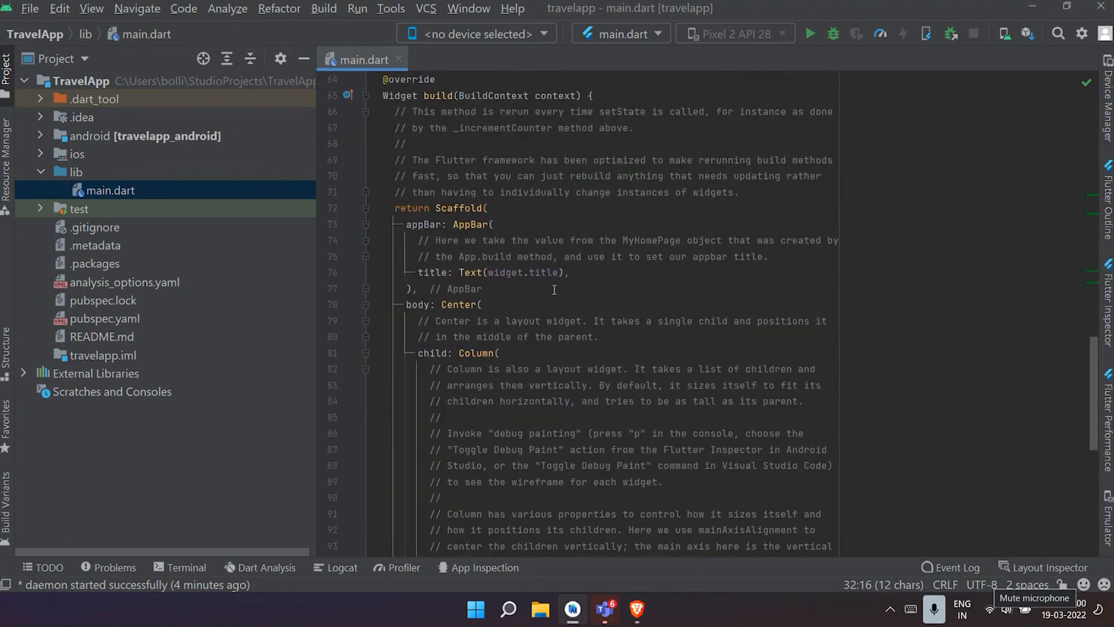
{"action": "left_click", "coordinate": [529, 219]}
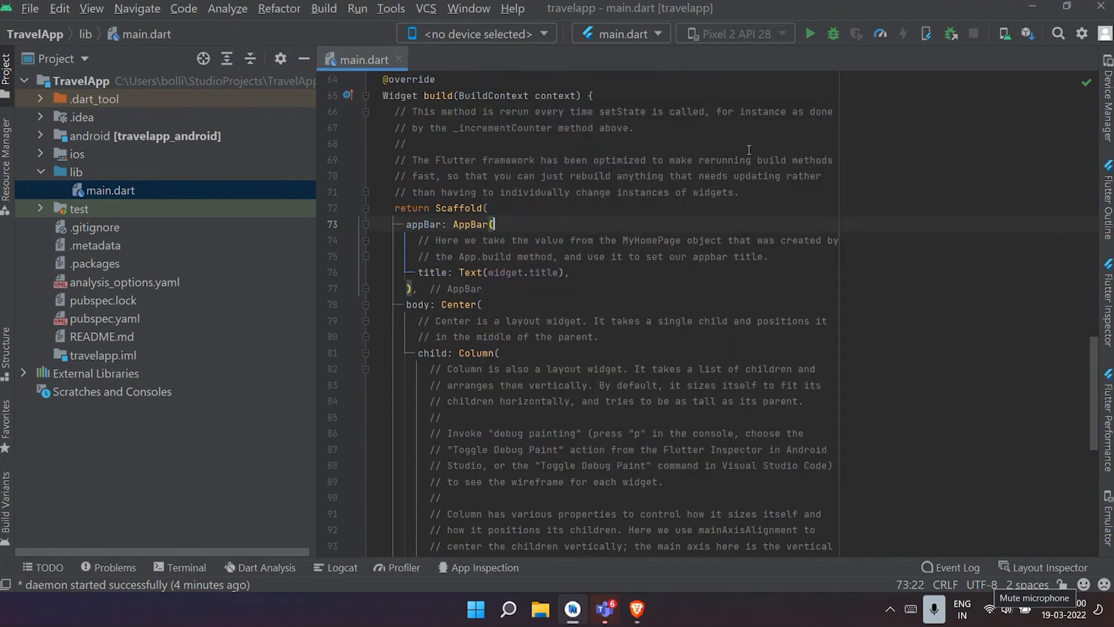
{"action": "scroll", "coordinate": [568, 241], "scroll_direction": "down", "scroll_amount": 3}
{"action": "scroll", "coordinate": [458, 246], "scroll_direction": "up", "scroll_amount": 3}
{"action": "scroll", "coordinate": [558, 348], "scroll_direction": "down", "scroll_amount": 3}
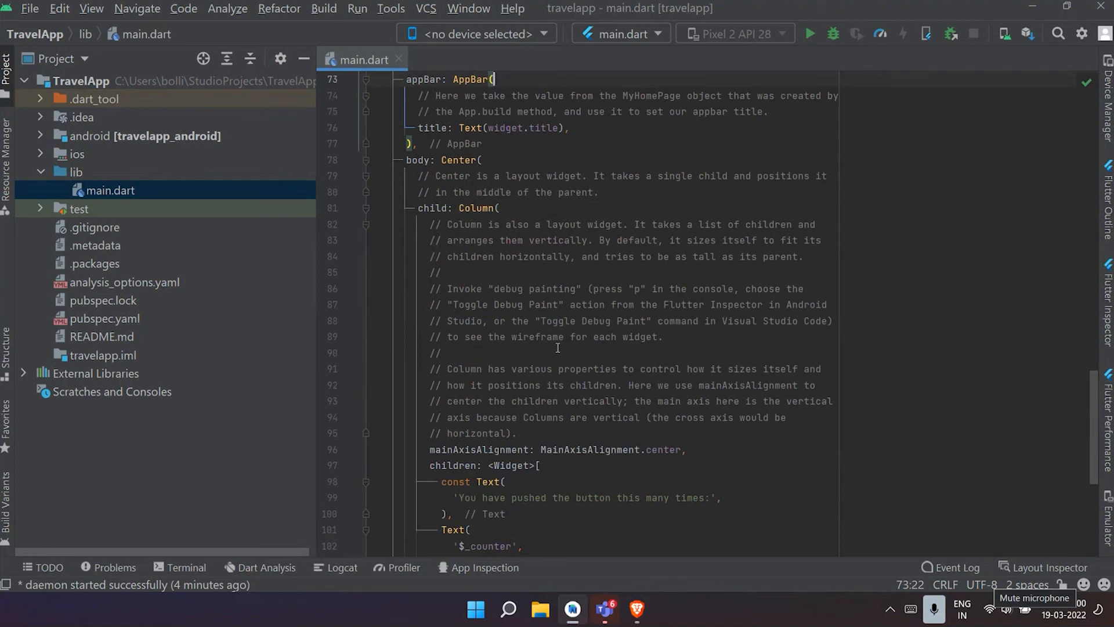
{"action": "scroll", "coordinate": [621, 342], "scroll_direction": "down", "scroll_amount": 1}
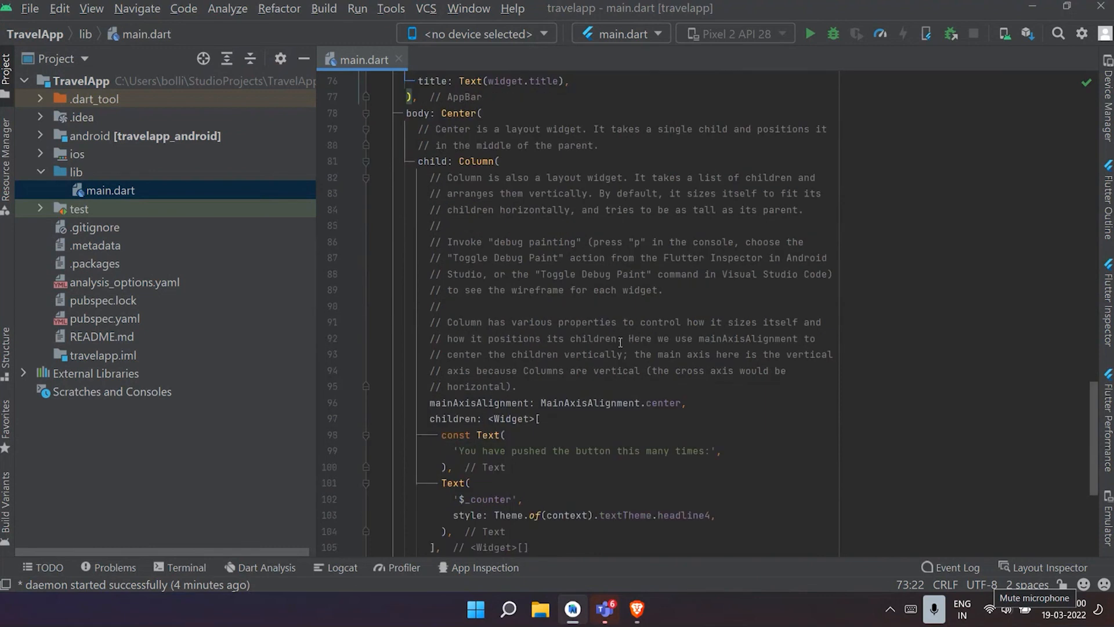
{"action": "scroll", "coordinate": [621, 343], "scroll_direction": "down", "scroll_amount": 2}
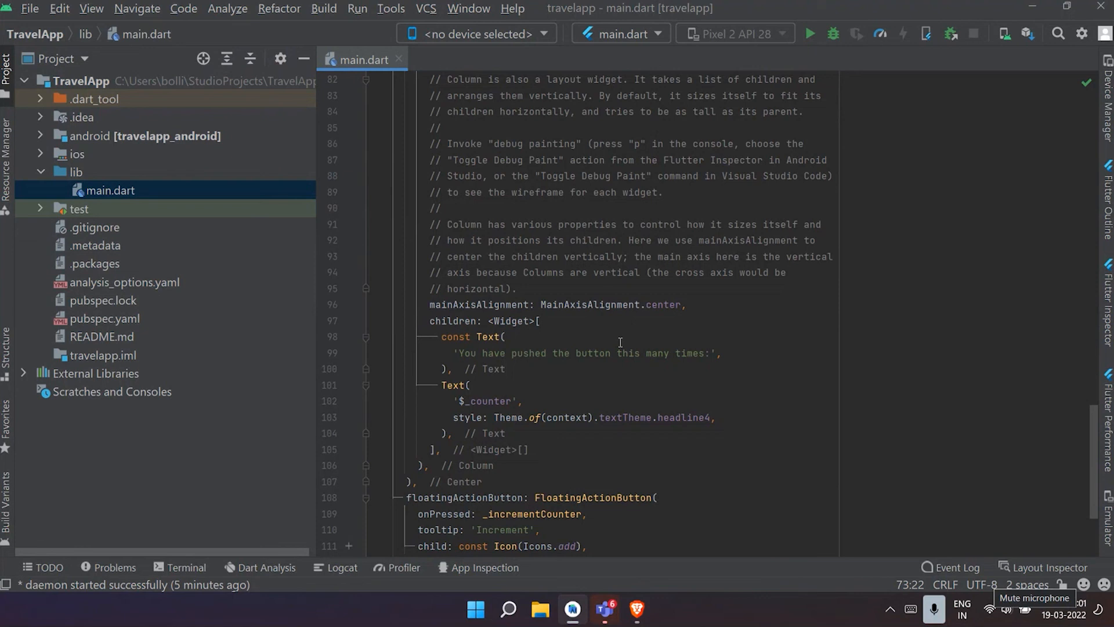
{"action": "scroll", "coordinate": [615, 334], "scroll_direction": "down", "scroll_amount": 3}
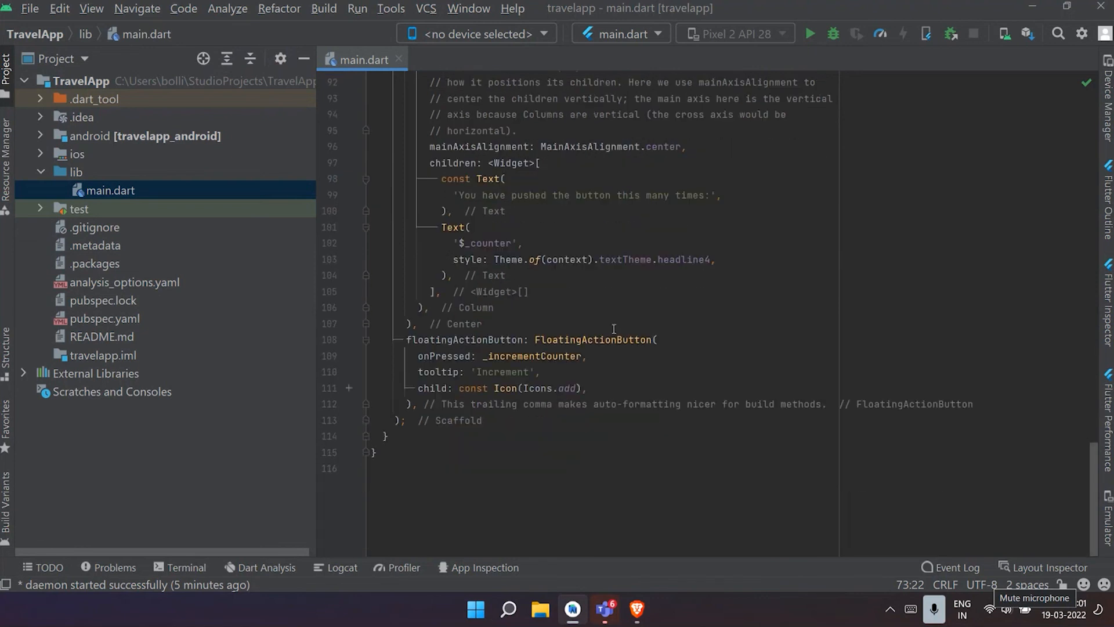
- Delete all code below the main function in main.dart, starting from the MyApp class
{"action": "scroll", "coordinate": [416, 448], "scroll_direction": "up", "scroll_amount": 20}
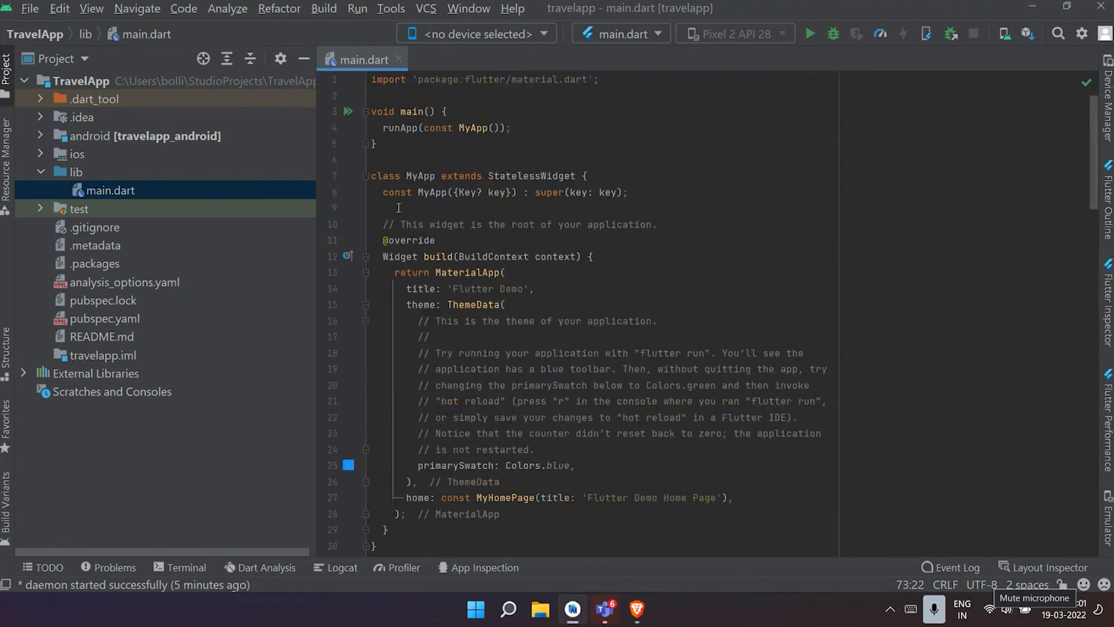
{"action": "left_click", "coordinate": [371, 175]}
{"action": "left_click_drag", "start_coordinate": [371, 176], "coordinate": [521, 578]}
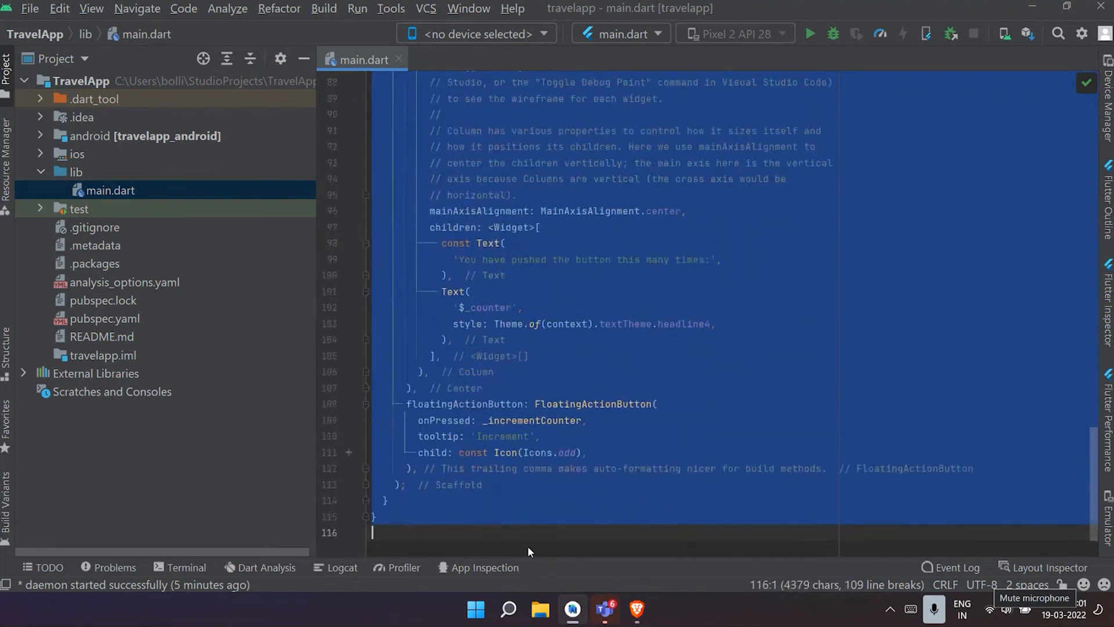
{"action": "key", "text": "BackSpace"}
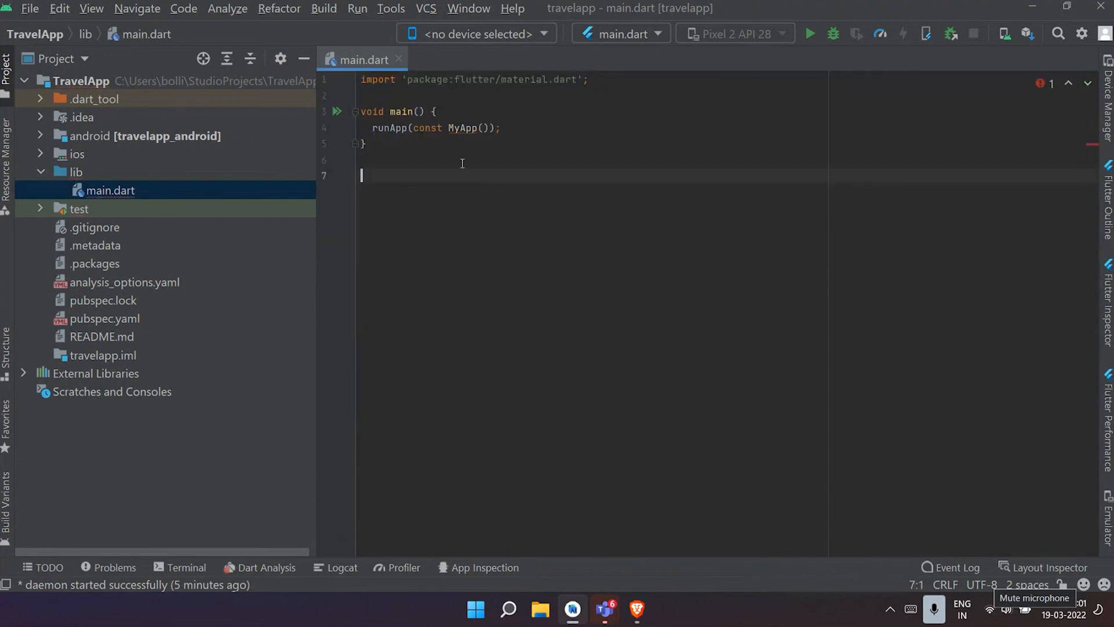
- Replace MyApp with MaterialApp in the runApp call of the main function
{"action": "mouse_move", "coordinate": [455, 129]}
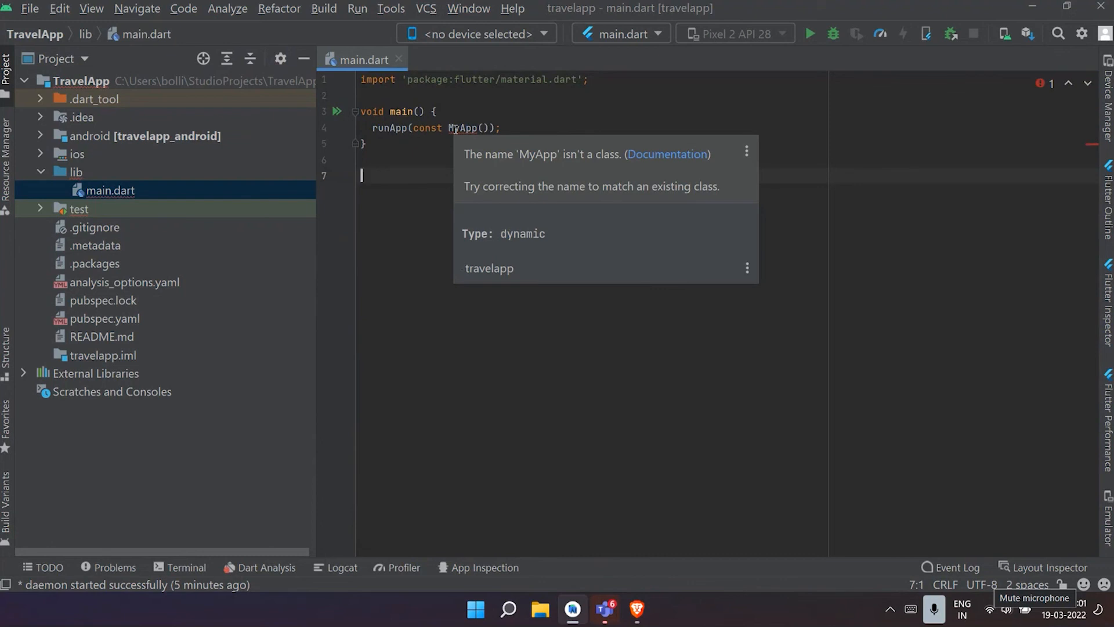
{"action": "left_click", "coordinate": [589, 80]}
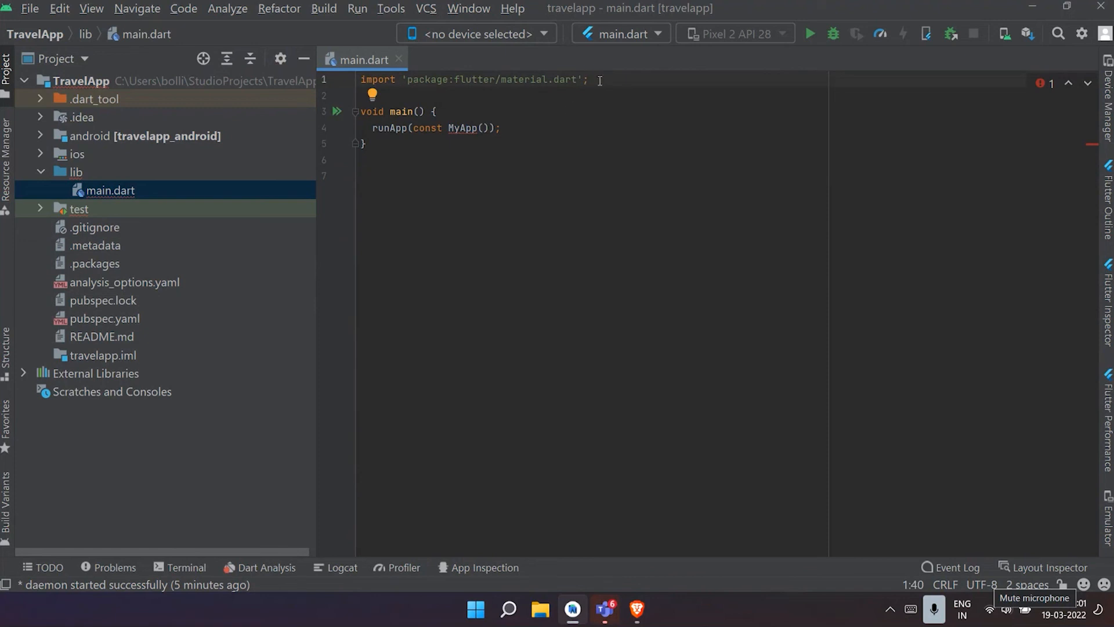
{"action": "left_click", "coordinate": [477, 128]}
{"action": "key", "text": "BackSpace"}
{"action": "key", "text": "BackSpace"}
{"action": "key", "text": "BackSpace"}
{"action": "key", "text": "BackSpace"}
{"action": "key", "text": "BackSpace"}
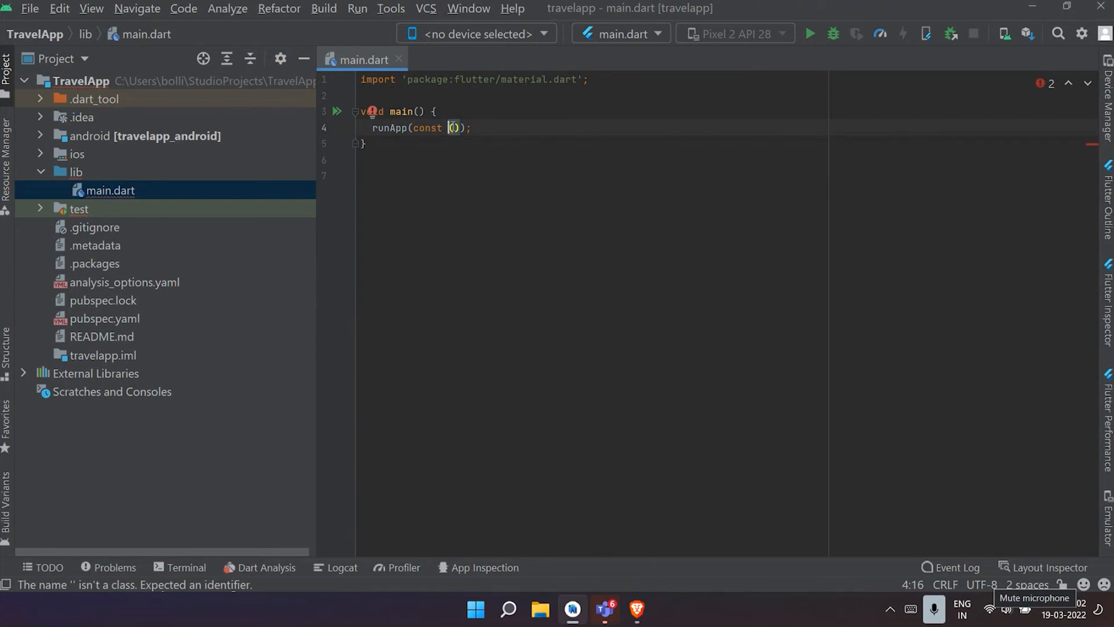
{"action": "type", "text": "Material"}
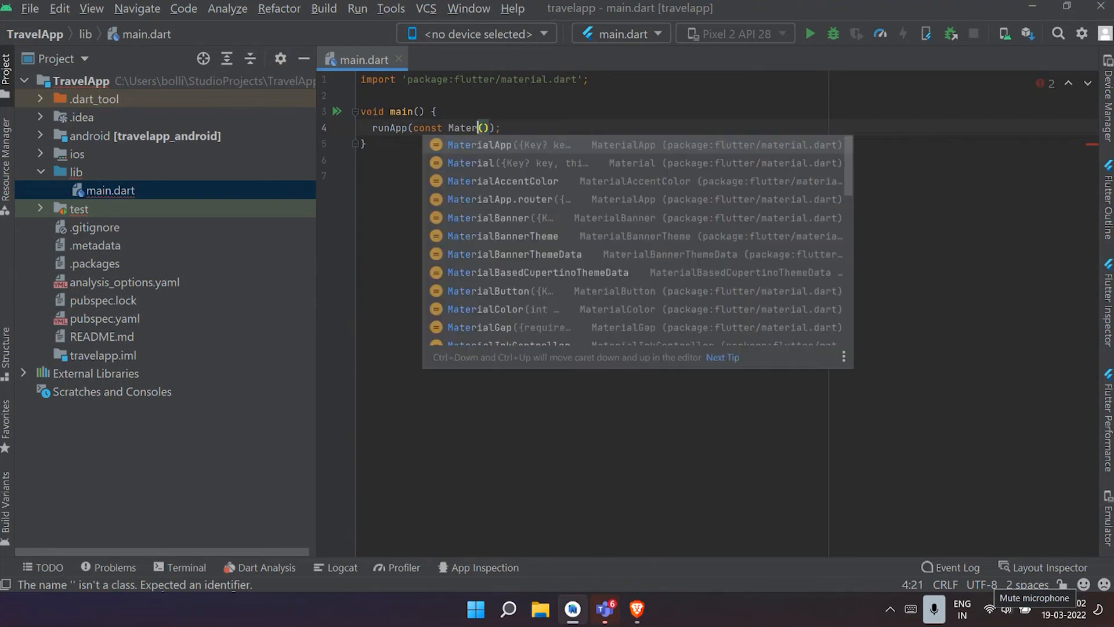
{"action": "type", "text": "App"}
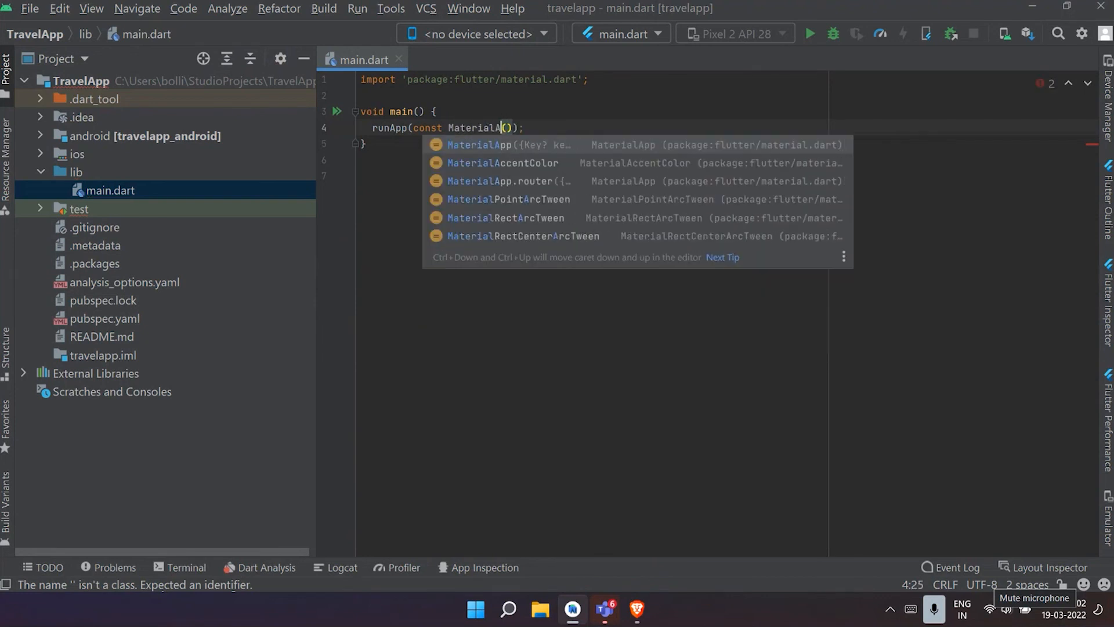
{"action": "key", "text": "Return"}
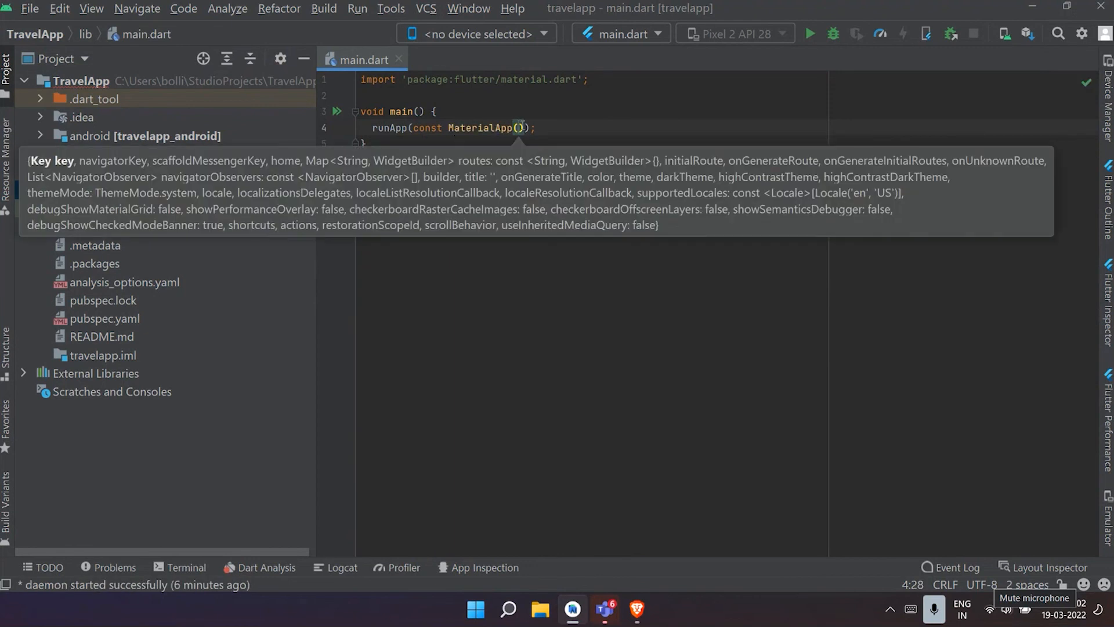
- Add a home property with a Text widget on its own line inside the MaterialApp parentheses
{"action": "key", "text": "Return"}
{"action": "key", "text": "Return"}
{"action": "type", "text": "home"}
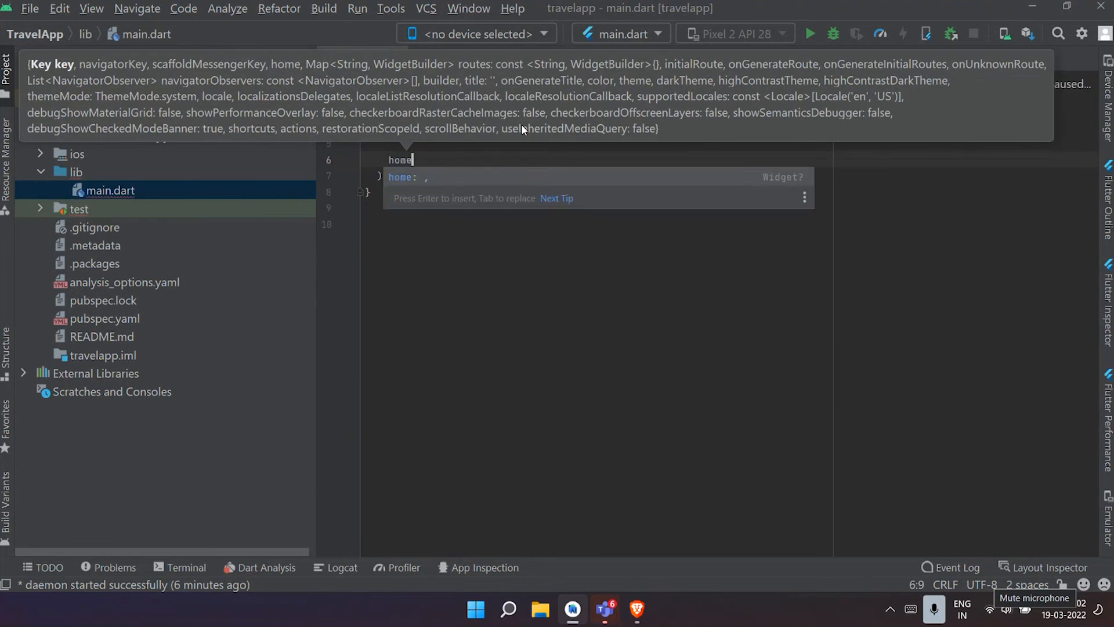
{"action": "key", "text": "Return"}
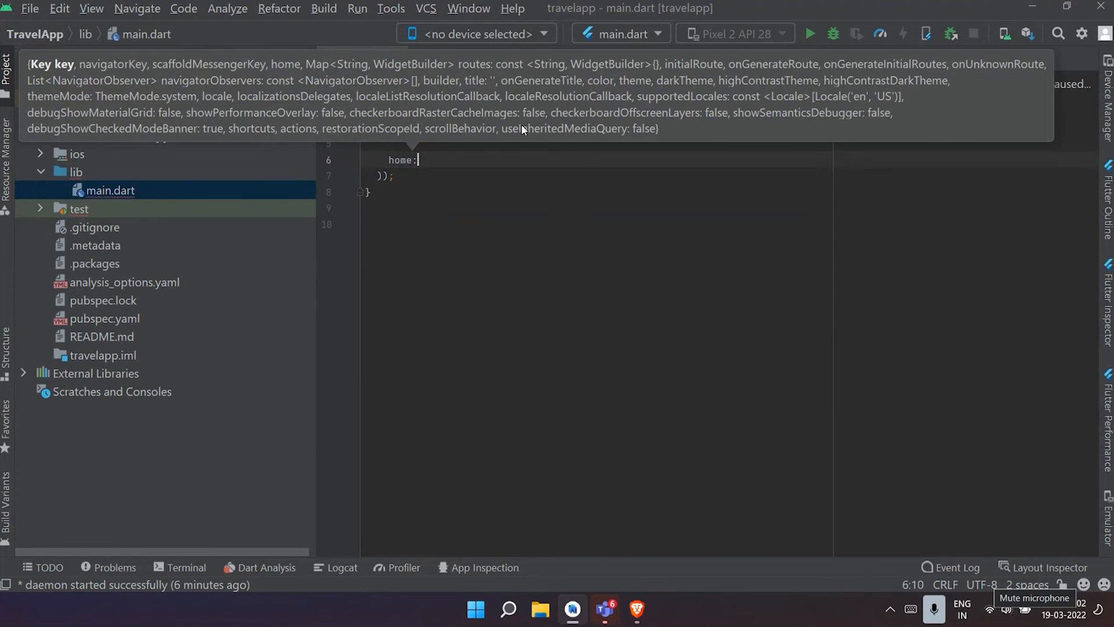
{"action": "type", "text": "Text"}
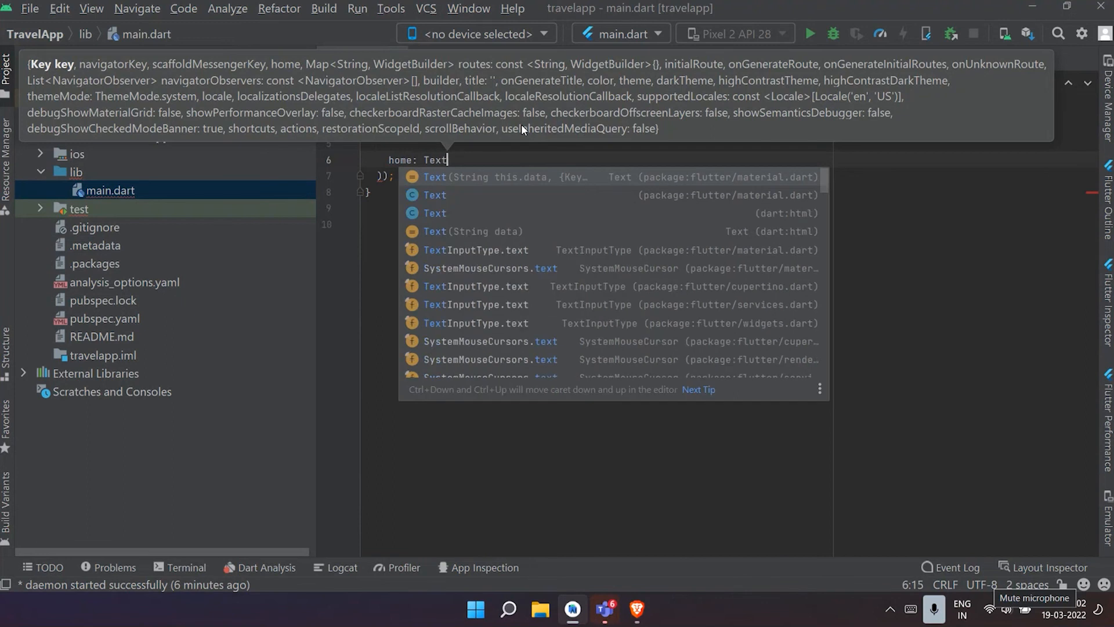
{"action": "key", "text": "Return"}
- Set the Text widget's string to 'TravelApp UI' and end the home line with a comma
{"action": "type", "text": "'"}
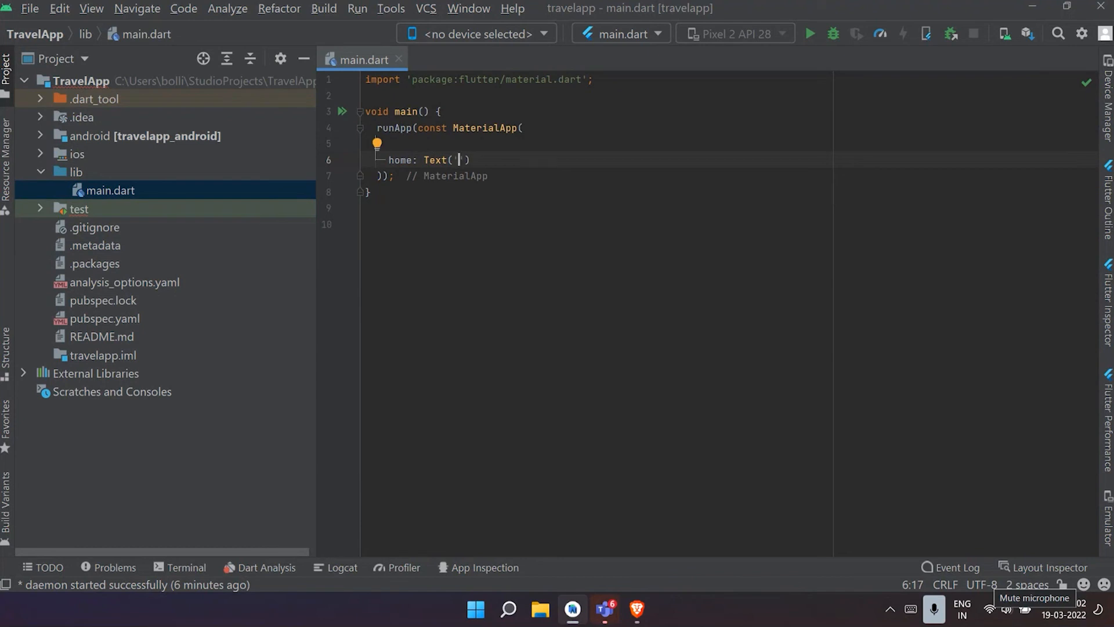
{"action": "type", "text": "TravelApp UI"}
{"action": "left_click", "coordinate": [545, 162]}
{"action": "type", "text": ","}
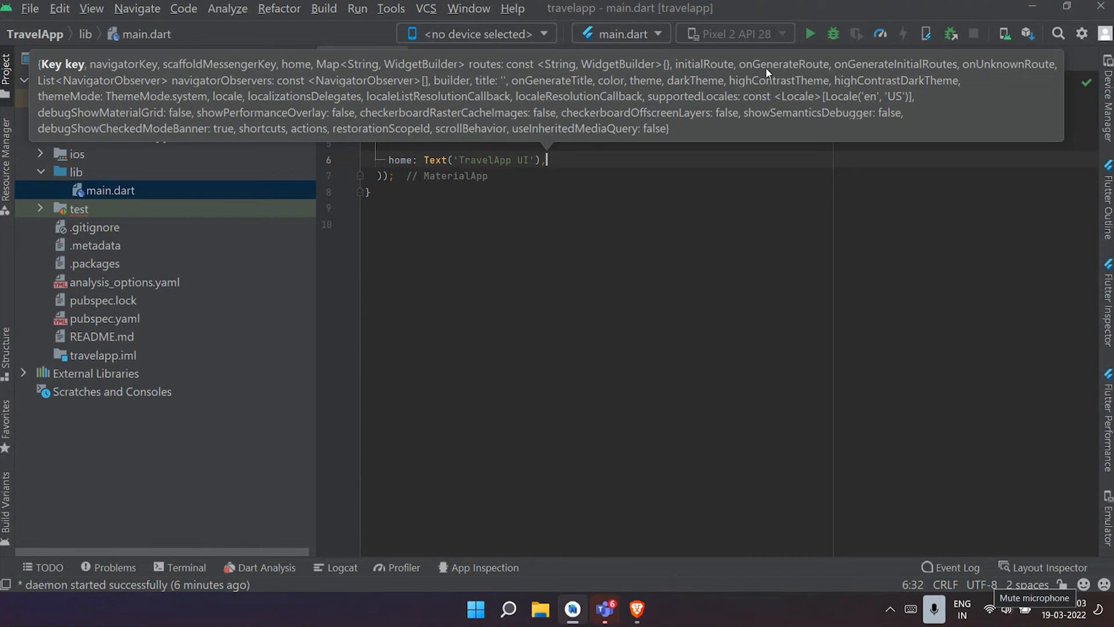
- Shrink the project tree to a narrow strip beside the code and open the Android emulator Pixel 2 API 28
{"action": "left_click", "coordinate": [1068, 7]}
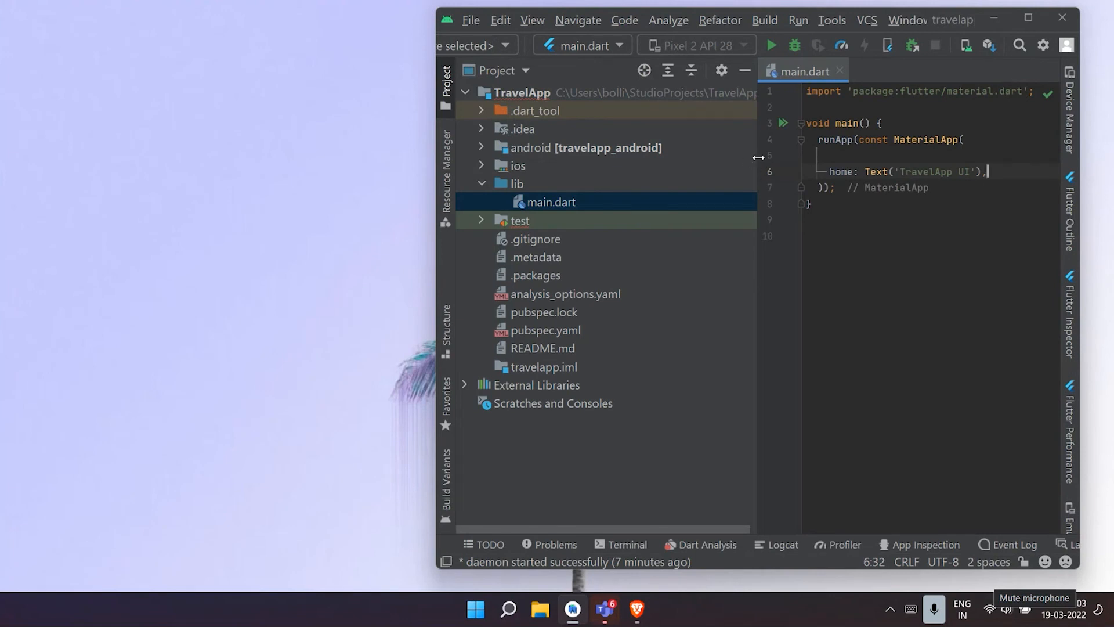
{"action": "left_click_drag", "start_coordinate": [758, 156], "coordinate": [343, 124]}
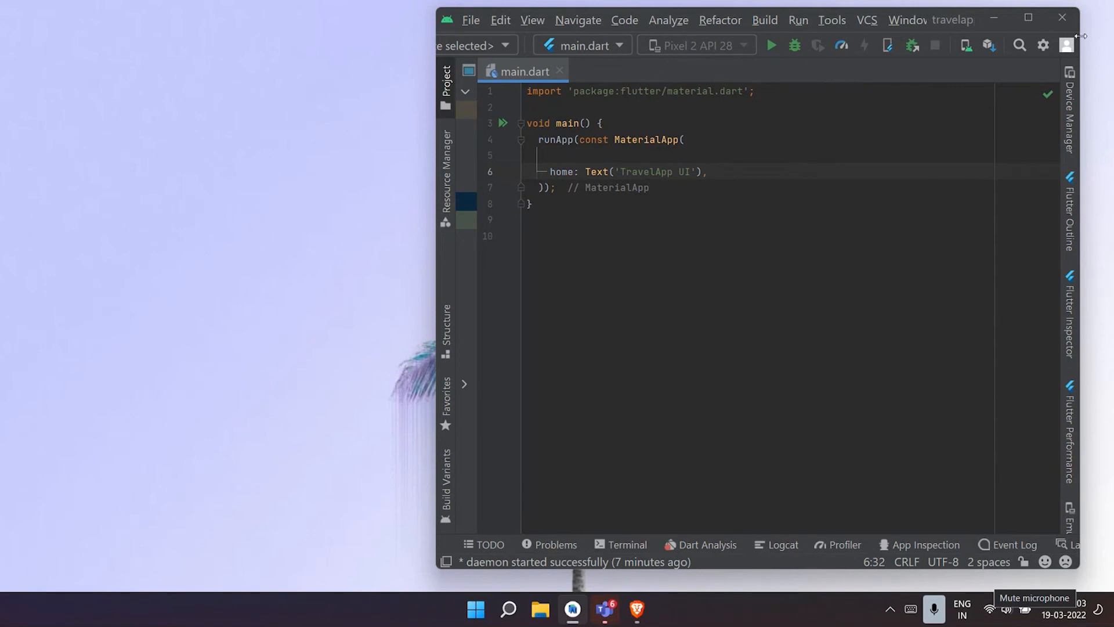
{"action": "left_click", "coordinate": [1036, 18]}
{"action": "left_click", "coordinate": [524, 34]}
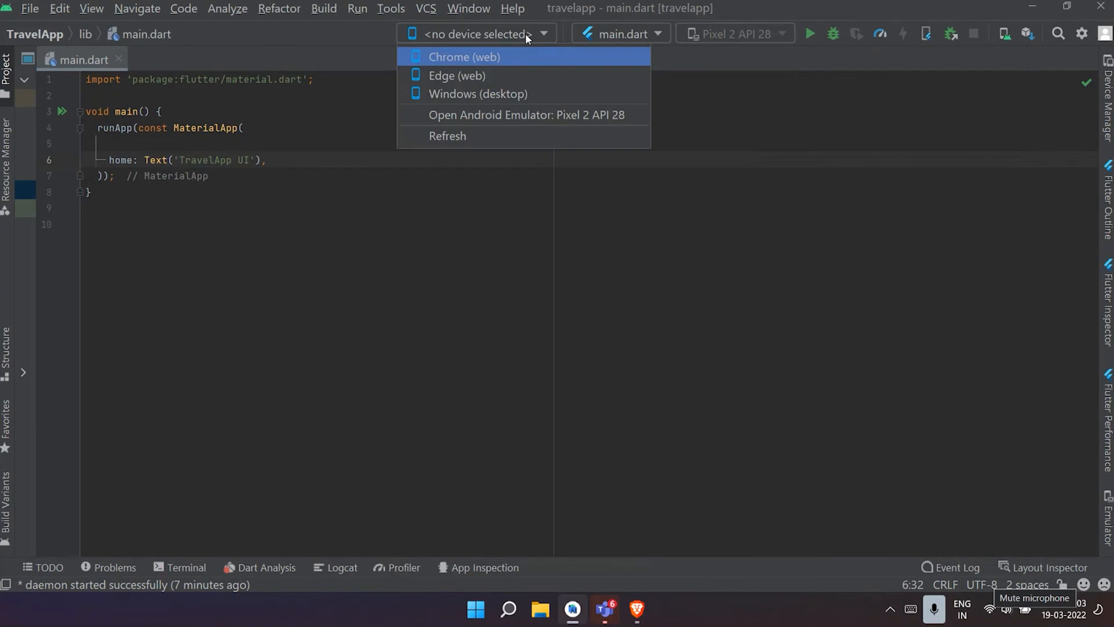
{"action": "left_click", "coordinate": [513, 115]}
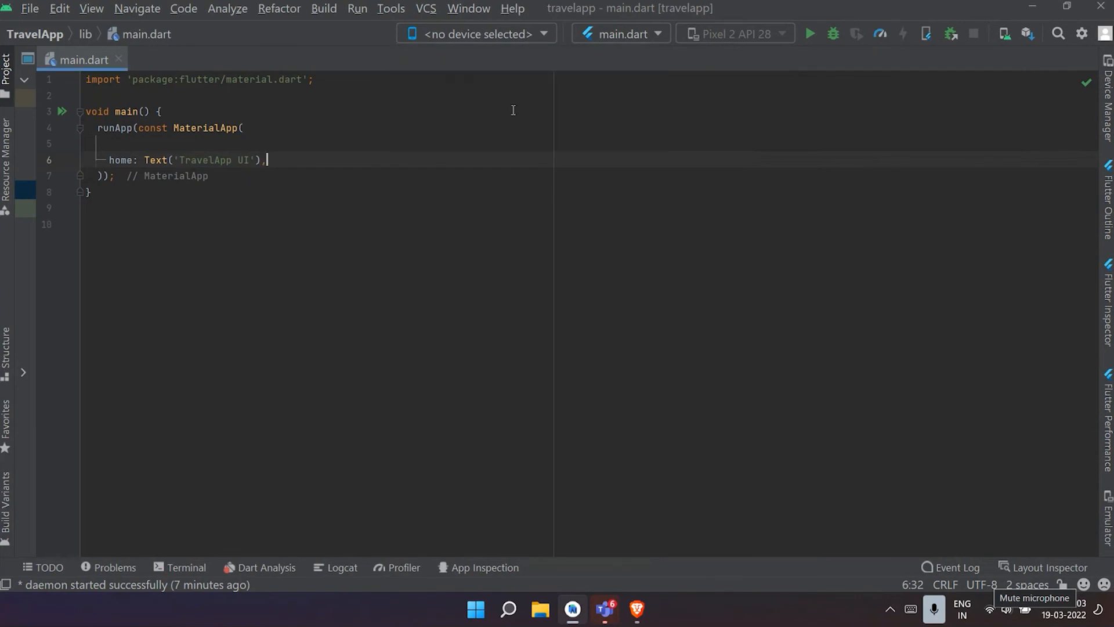
- Arrange the emulator beside the reduced Android Studio window and run main.dart on it
{"action": "left_click", "coordinate": [1057, 8]}
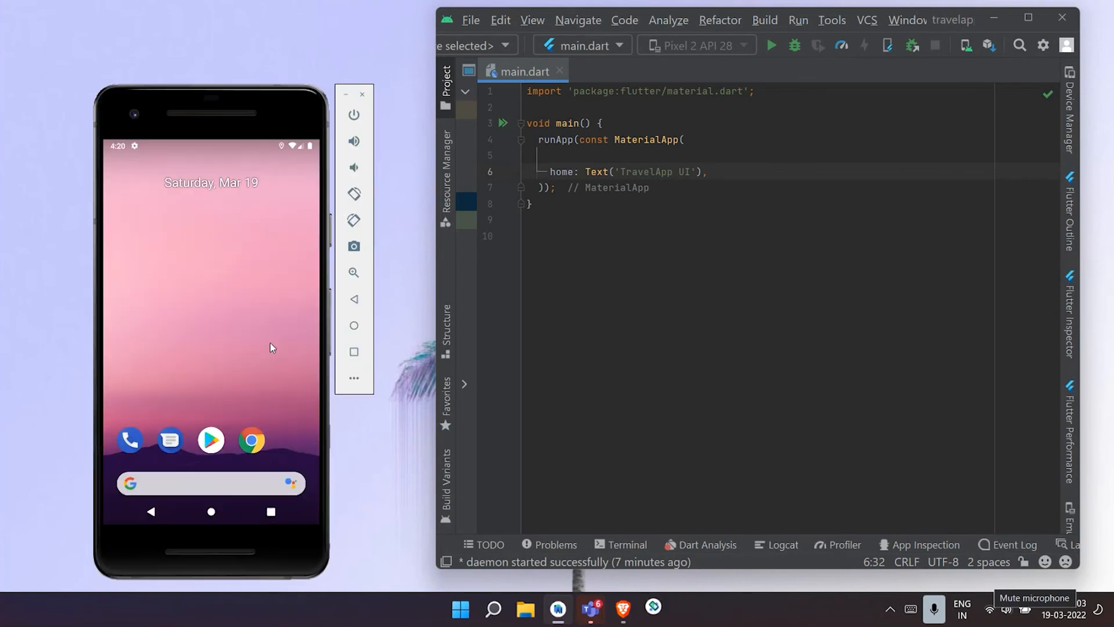
{"action": "left_click_drag", "start_coordinate": [275, 95], "coordinate": [290, 49]}
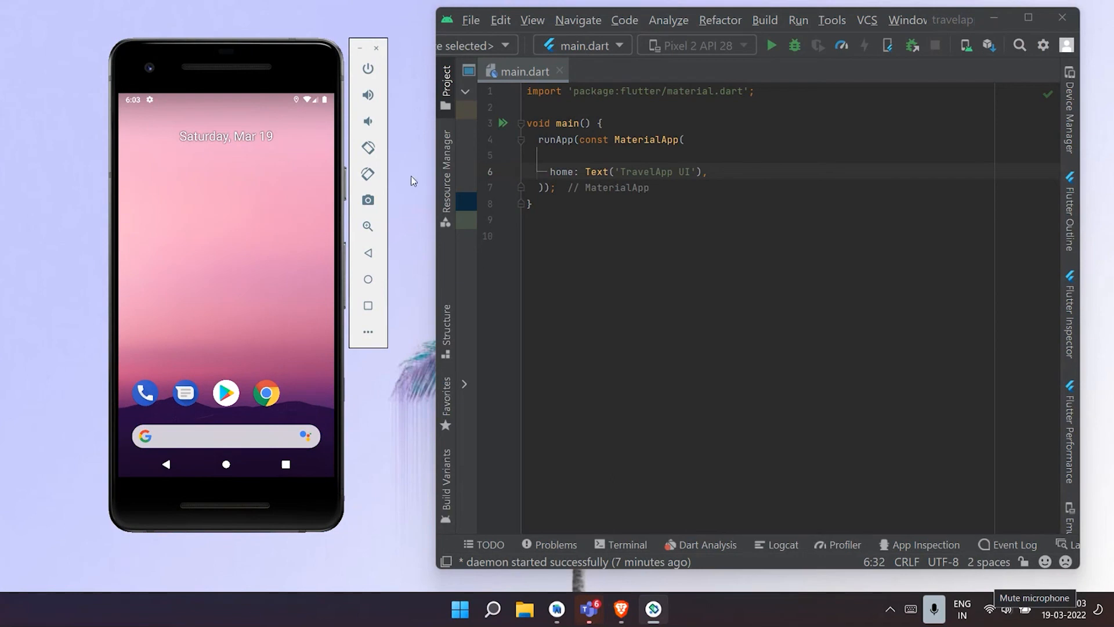
{"action": "left_click", "coordinate": [772, 45]}
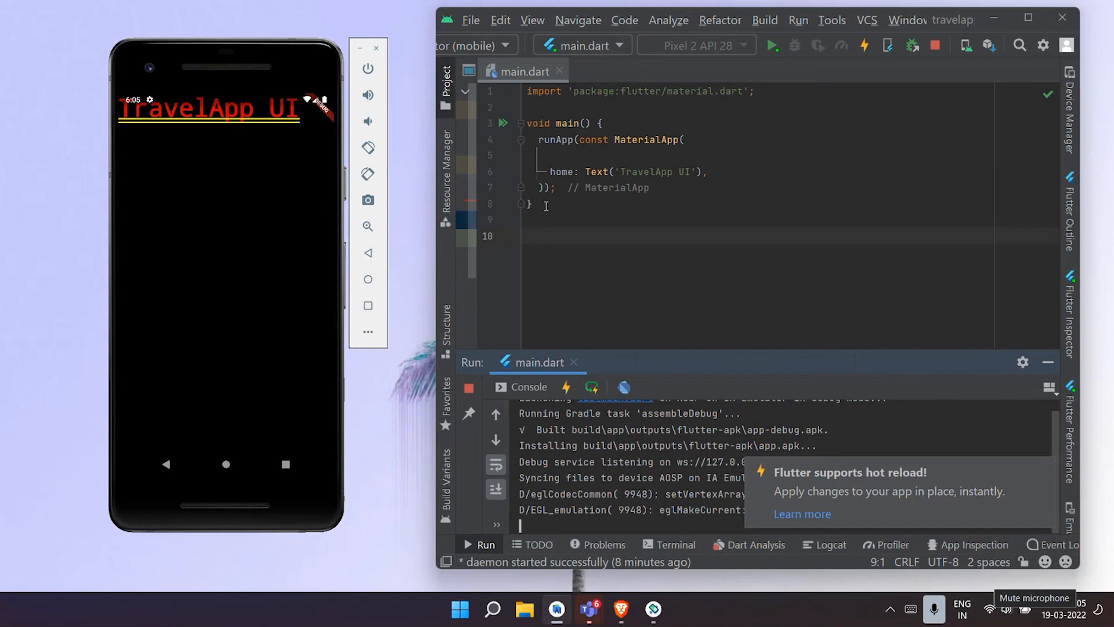
- Undo the edits in main.dart back to the original template code, deselect it and return to the MyApp class
{"action": "key", "text": "ctrl+z"}
{"action": "key", "text": "ctrl+z"}
{"action": "key", "text": "ctrl+z"}
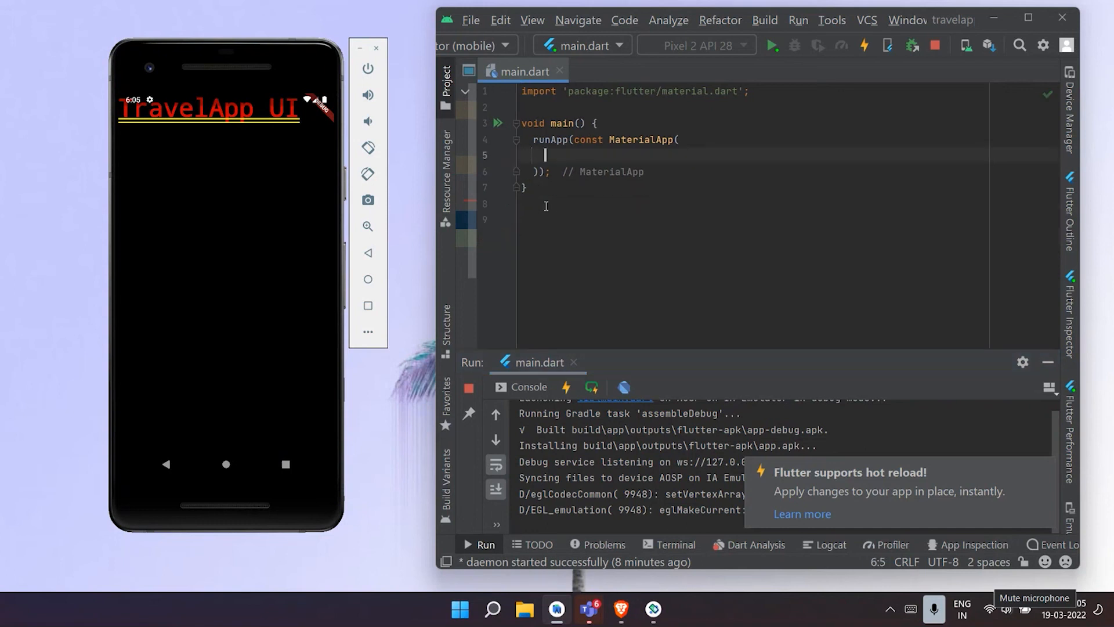
{"action": "key", "text": "ctrl+z"}
{"action": "key", "text": "ctrl+z"}
{"action": "key", "text": "ctrl+z"}
{"action": "key", "text": "ctrl+z"}
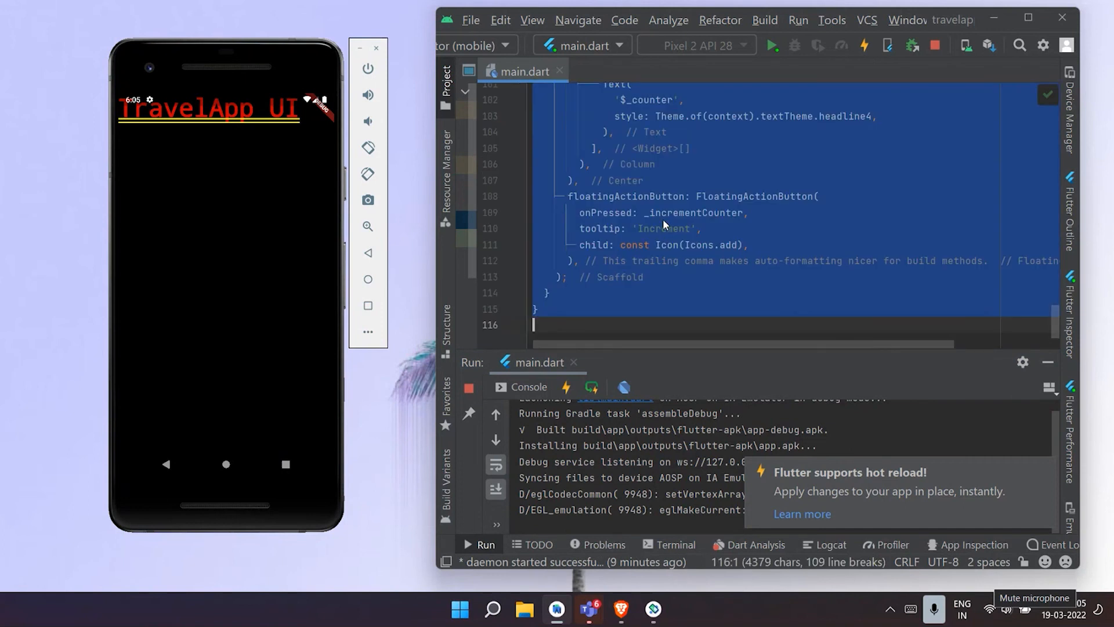
{"action": "scroll", "coordinate": [731, 203], "scroll_direction": "up", "scroll_amount": 20}
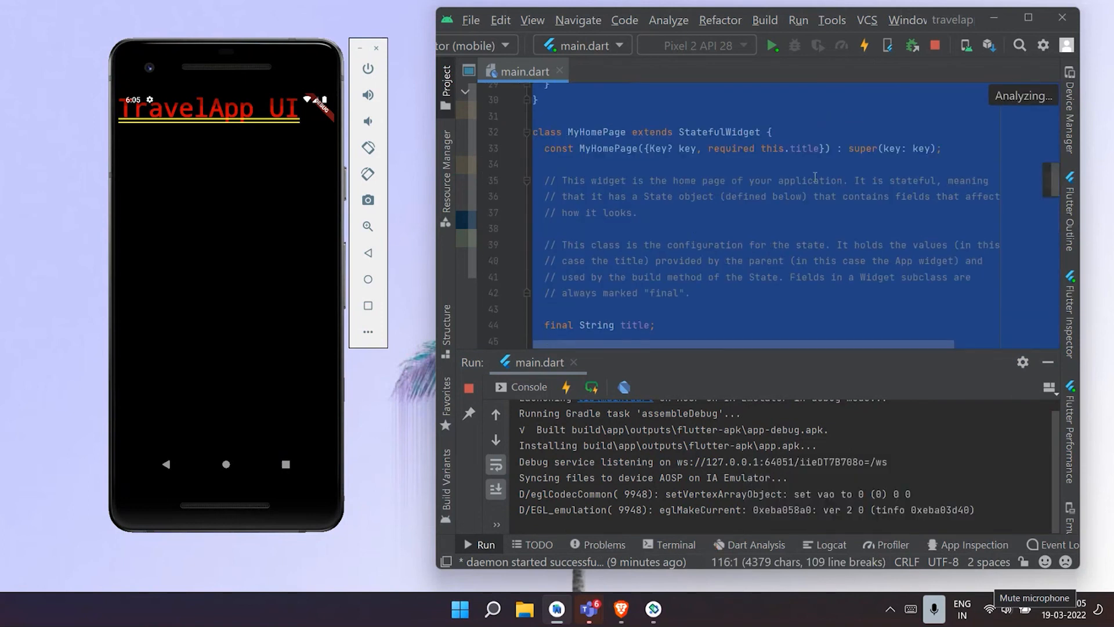
{"action": "left_click", "coordinate": [797, 178]}
{"action": "scroll", "coordinate": [797, 179], "scroll_direction": "up", "scroll_amount": 7}
{"action": "scroll", "coordinate": [792, 178], "scroll_direction": "up", "scroll_amount": 3}
{"action": "scroll", "coordinate": [784, 180], "scroll_direction": "down", "scroll_amount": 1}
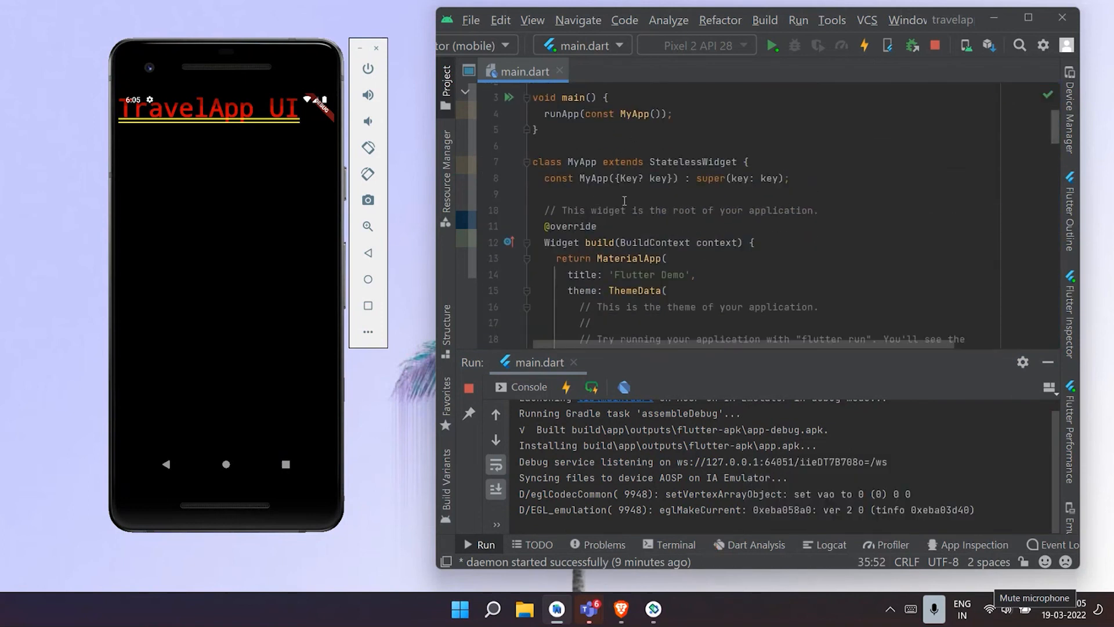
- Stop the running app, run main.dart again on the Pixel 2 API 28 emulator and hide the run output
{"action": "scroll", "coordinate": [754, 232], "scroll_direction": "down", "scroll_amount": 2}
{"action": "left_click", "coordinate": [930, 44]}
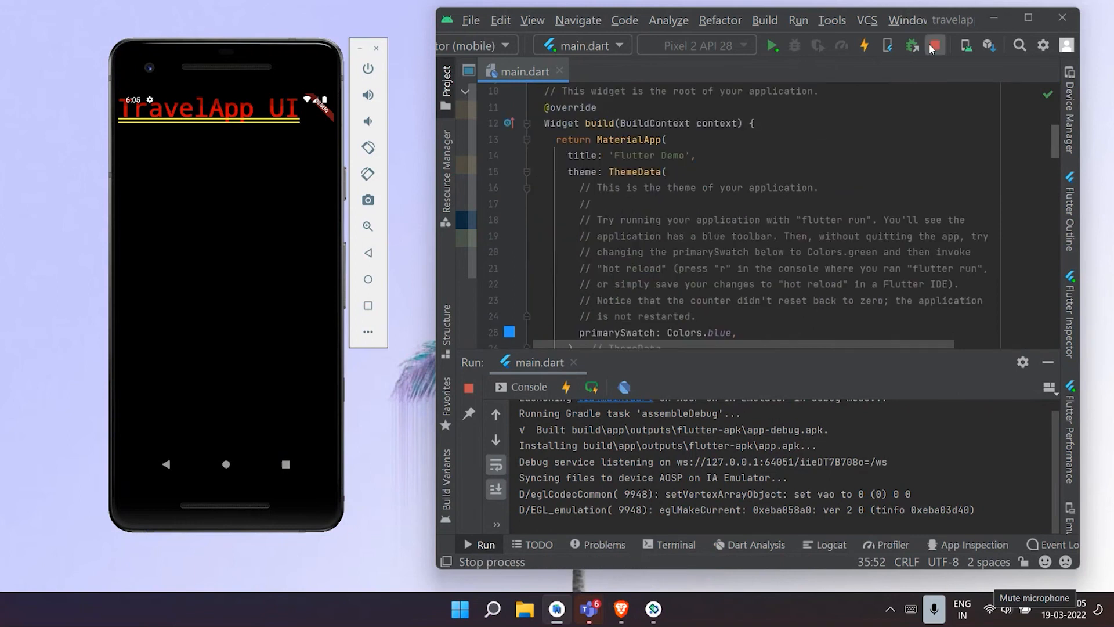
{"action": "left_click", "coordinate": [772, 46]}
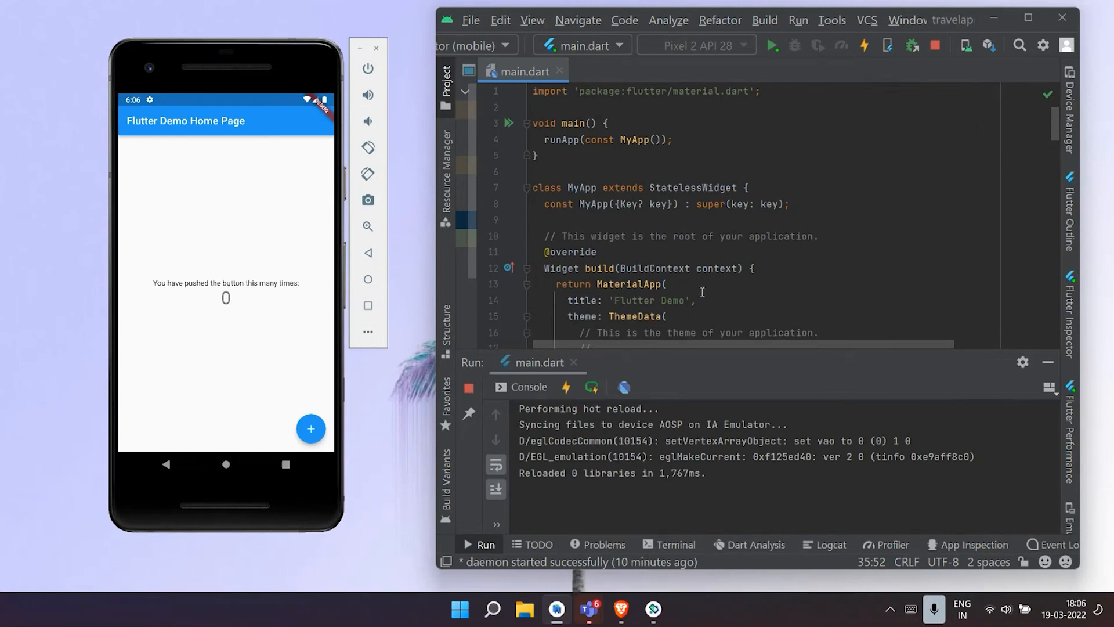
{"action": "scroll", "coordinate": [699, 296], "scroll_direction": "down", "scroll_amount": 9}
{"action": "left_click", "coordinate": [1047, 362]}
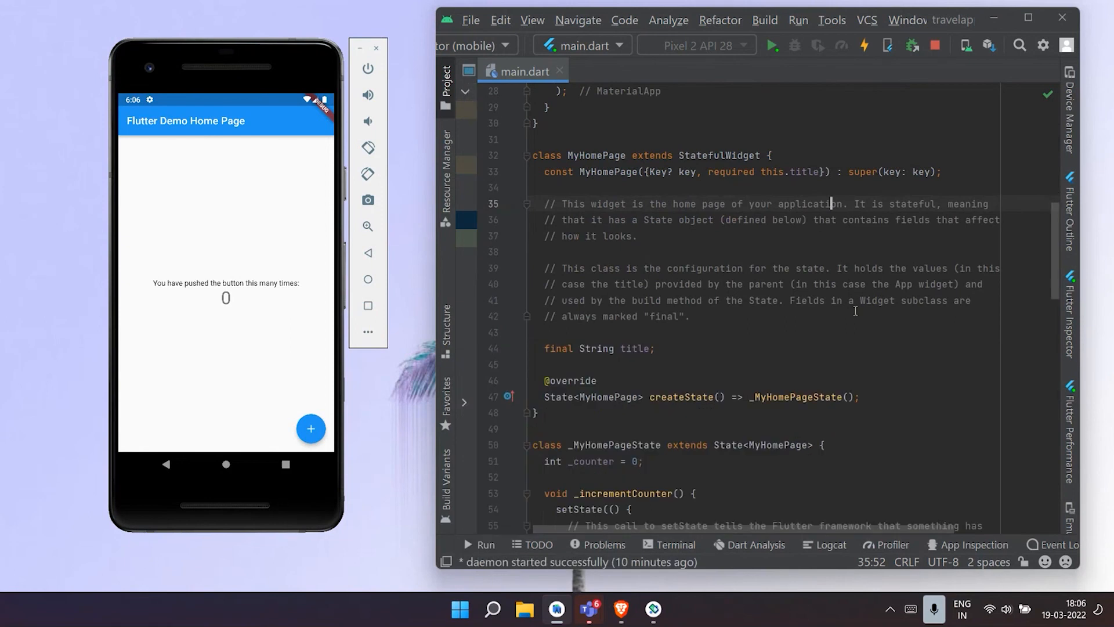
- Examine the MaterialApp title, the MyHomePage title and the counter Text widgets in main.dart against the running demo app
{"action": "scroll", "coordinate": [610, 275], "scroll_direction": "up", "scroll_amount": 9}
{"action": "scroll", "coordinate": [609, 274], "scroll_direction": "down", "scroll_amount": 3}
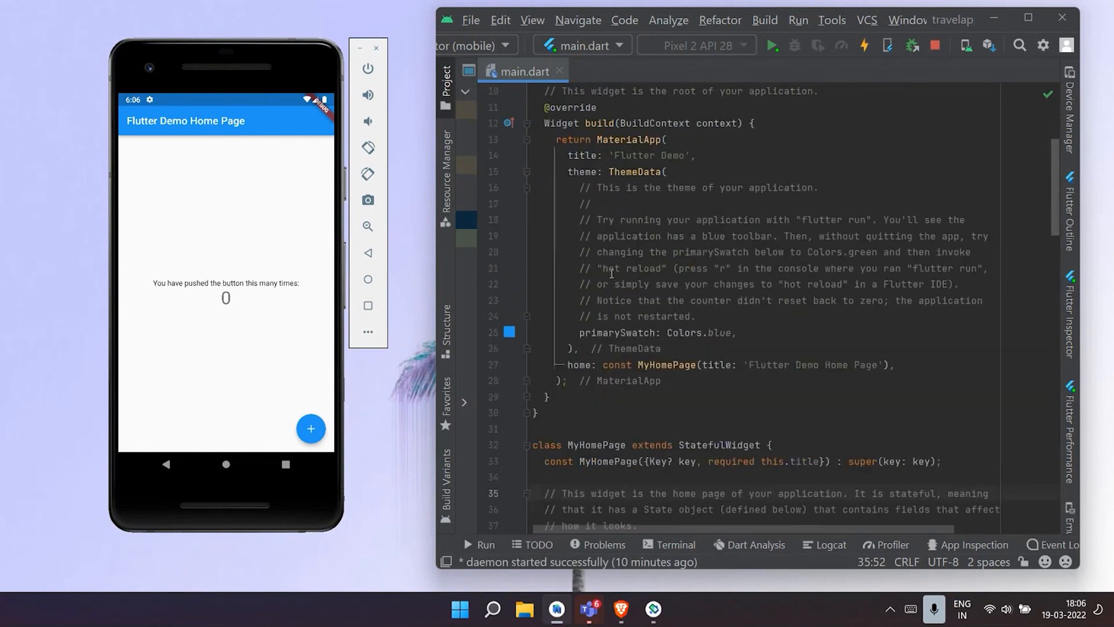
{"action": "left_click_drag", "start_coordinate": [617, 157], "coordinate": [679, 157]}
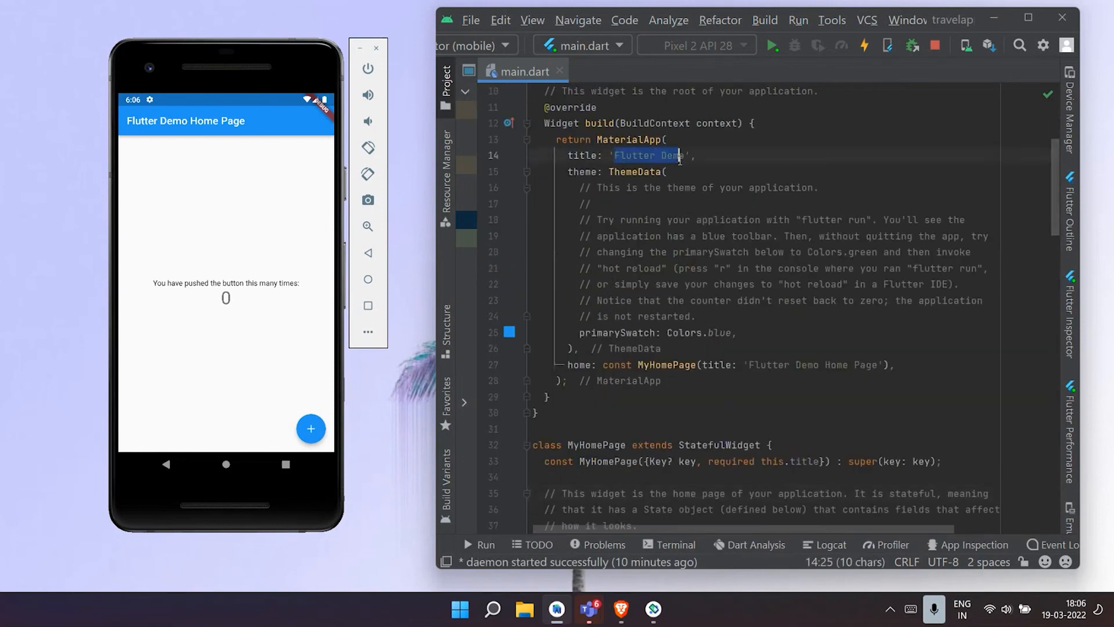
{"action": "left_click", "coordinate": [925, 285]}
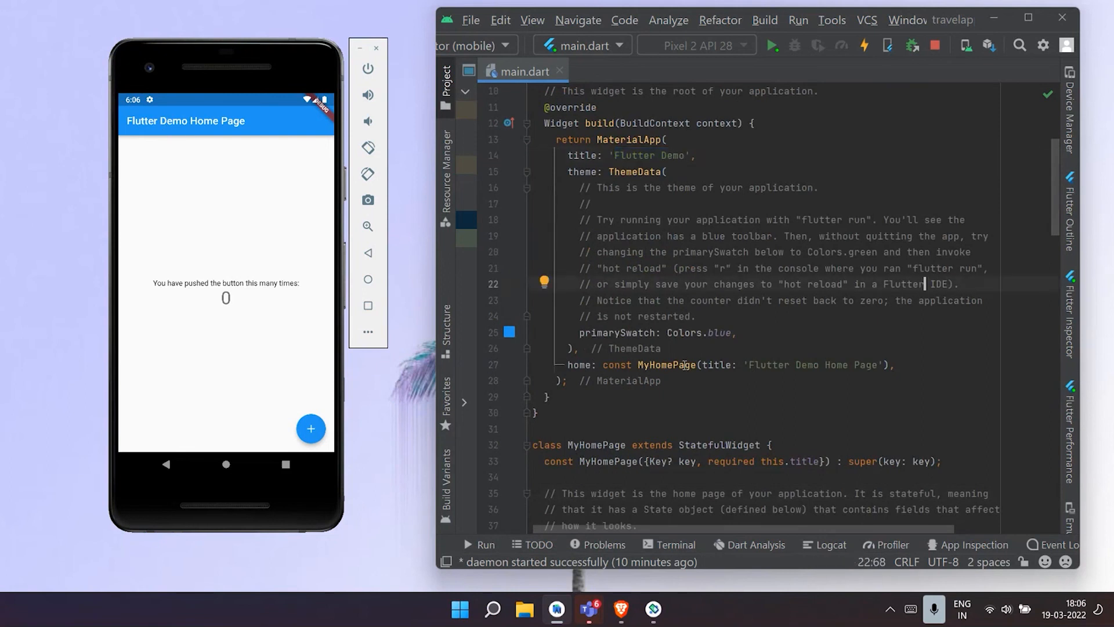
{"action": "left_click", "coordinate": [841, 365]}
{"action": "scroll", "coordinate": [951, 356], "scroll_direction": "down", "scroll_amount": 9}
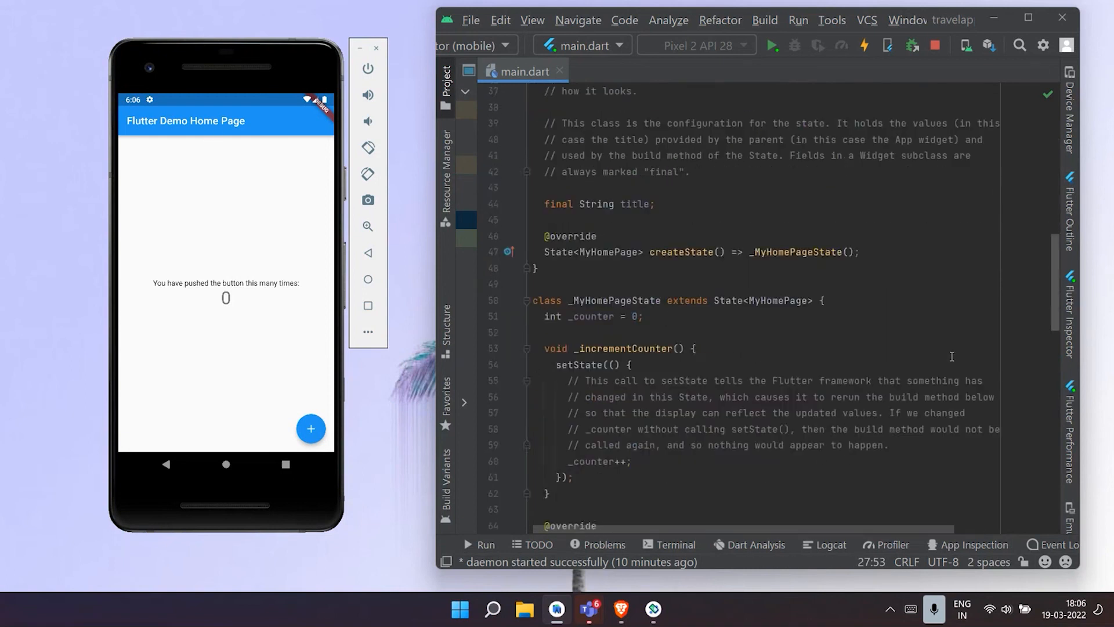
{"action": "scroll", "coordinate": [952, 357], "scroll_direction": "down", "scroll_amount": 18}
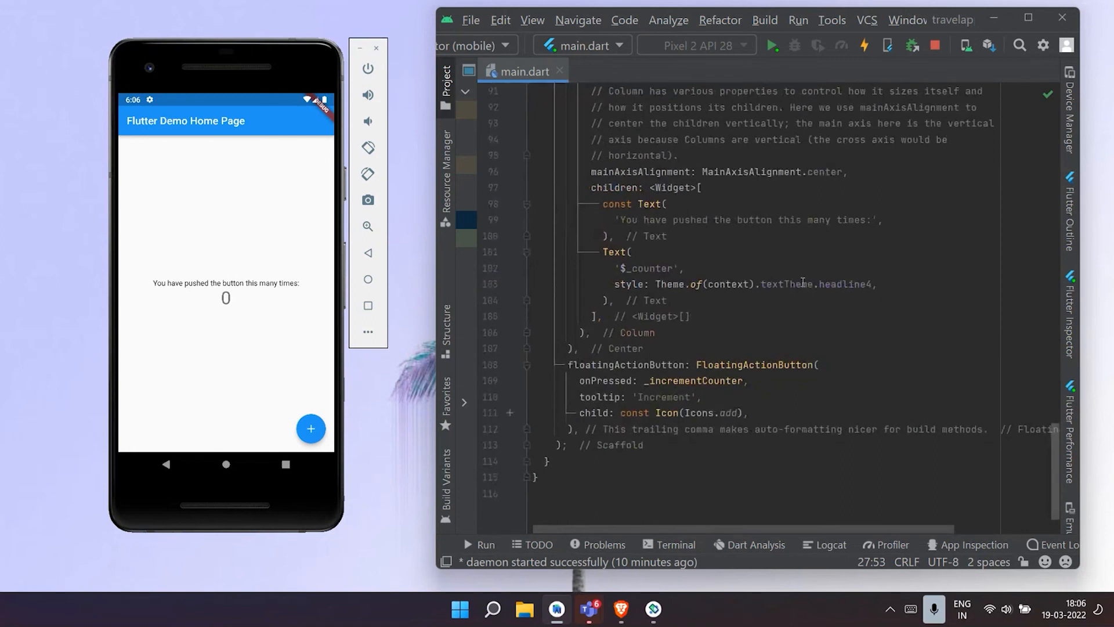
{"action": "scroll", "coordinate": [694, 220], "scroll_direction": "up", "scroll_amount": 3}
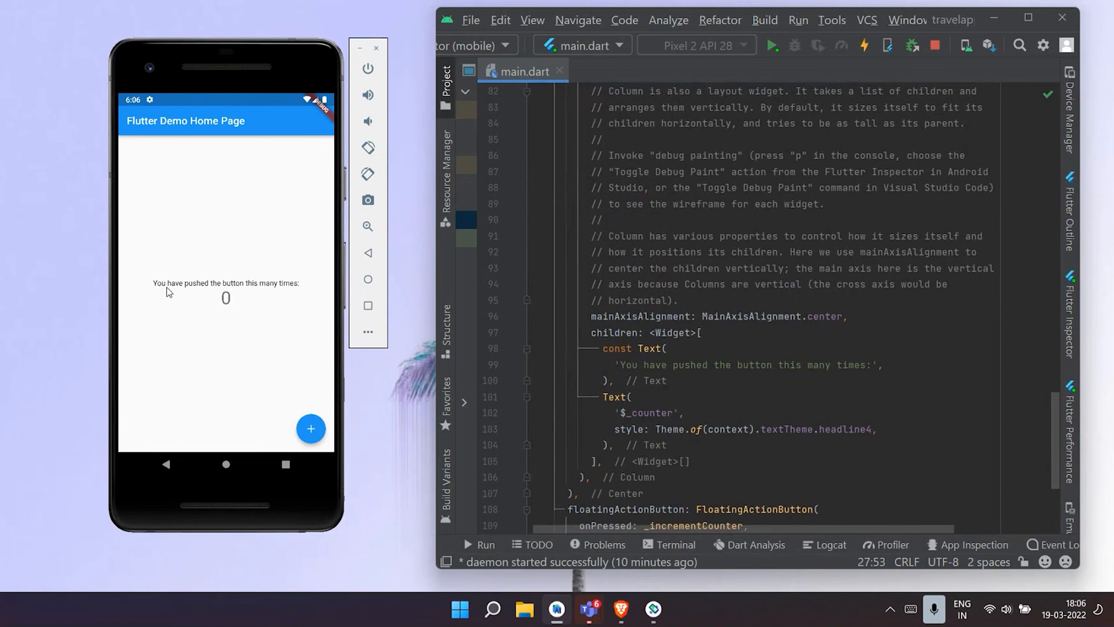
{"action": "scroll", "coordinate": [887, 370], "scroll_direction": "down", "scroll_amount": 3}
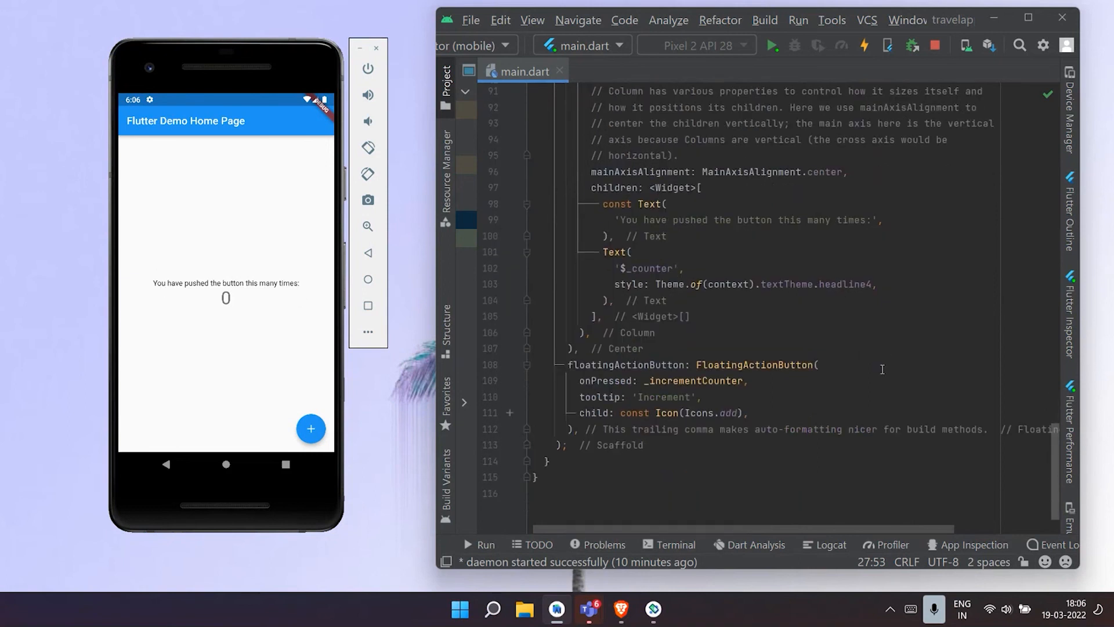
{"action": "left_click_drag", "start_coordinate": [622, 268], "coordinate": [681, 268]}
{"action": "left_click", "coordinate": [728, 269]}
- Test the demo app's floating increment control by raising the counter to 5, and return to the _MyHomePageState build method
{"action": "left_click", "coordinate": [313, 430]}
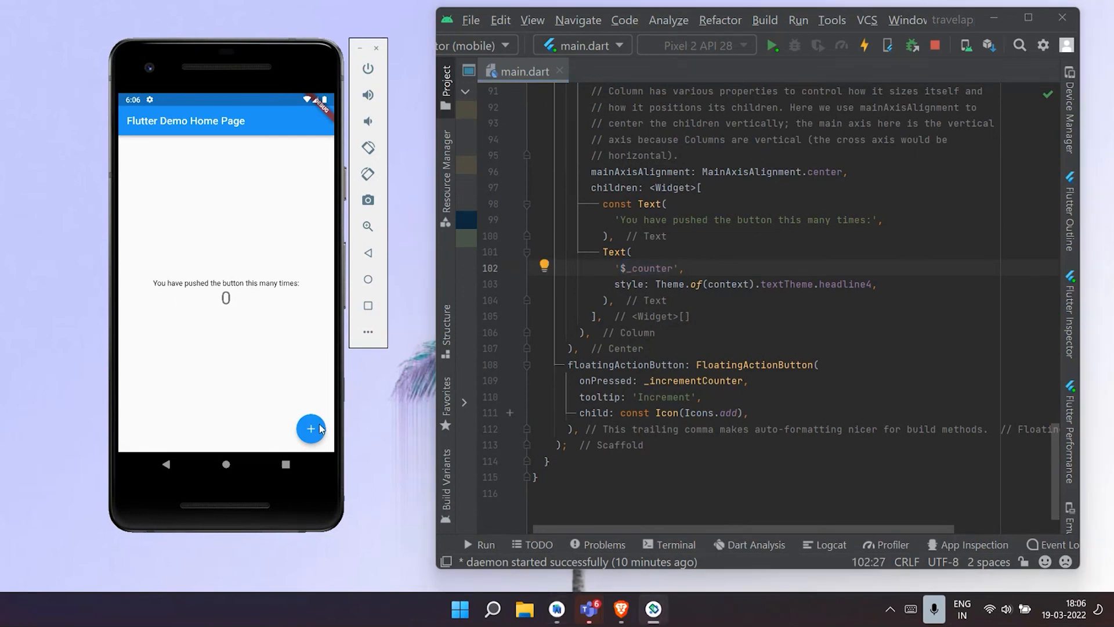
{"action": "left_click", "coordinate": [315, 430]}
{"action": "left_click", "coordinate": [314, 430]}
{"action": "left_click", "coordinate": [313, 429]}
{"action": "left_click", "coordinate": [313, 429]}
{"action": "scroll", "coordinate": [718, 265], "scroll_direction": "up", "scroll_amount": 12}
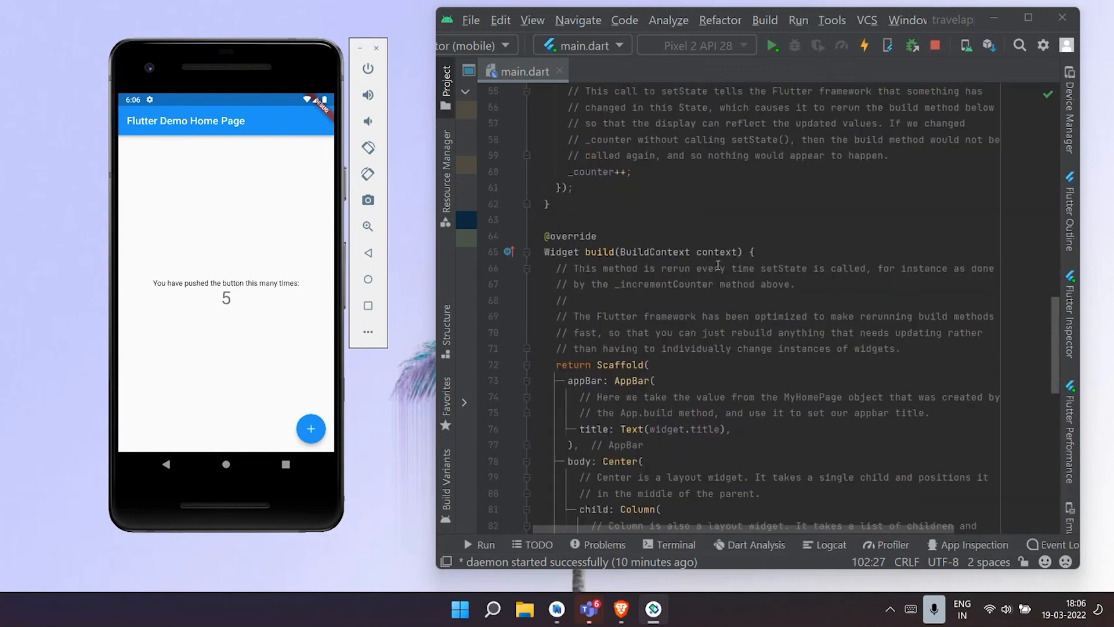